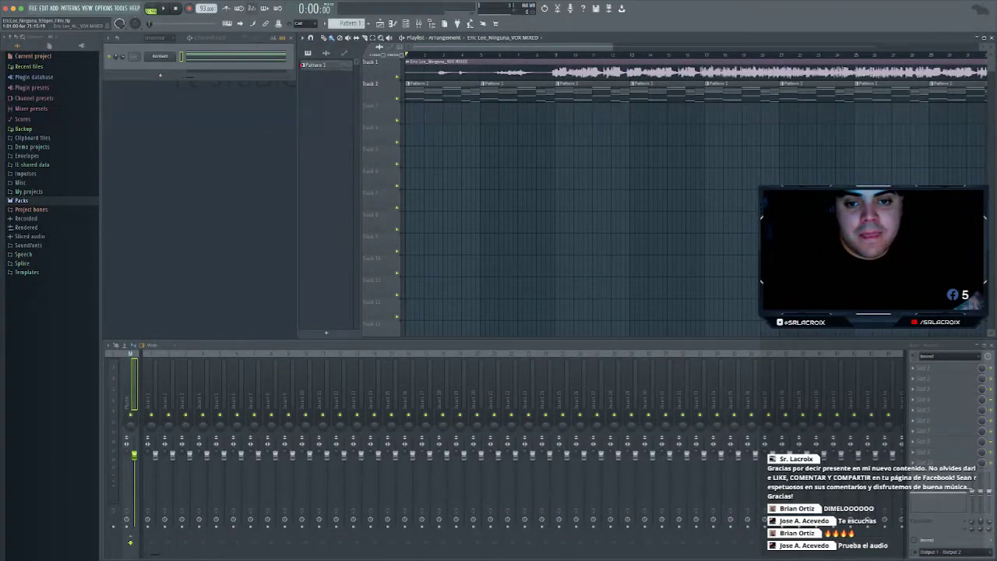
# Leave the music project and search the Mac for Audio MIDI Setup to open it
pyautogui.hotkey('ctrl', 'Left')
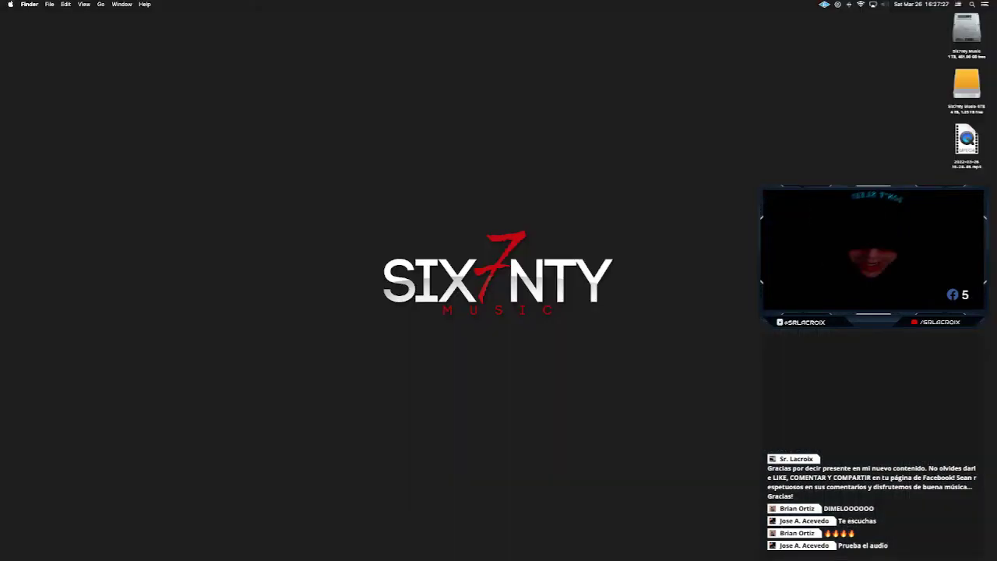
pyautogui.press('super+space')
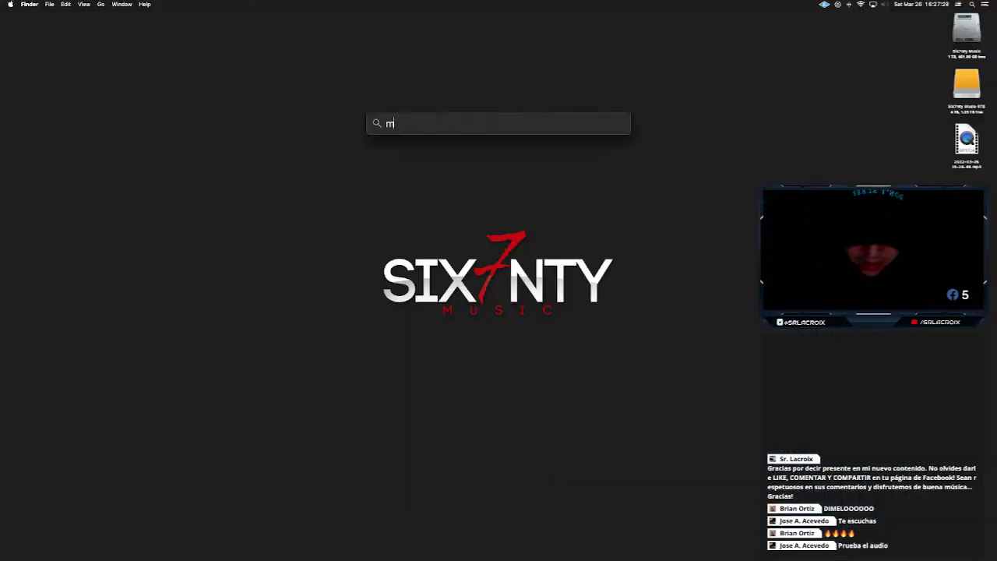
pyautogui.write('midi au')
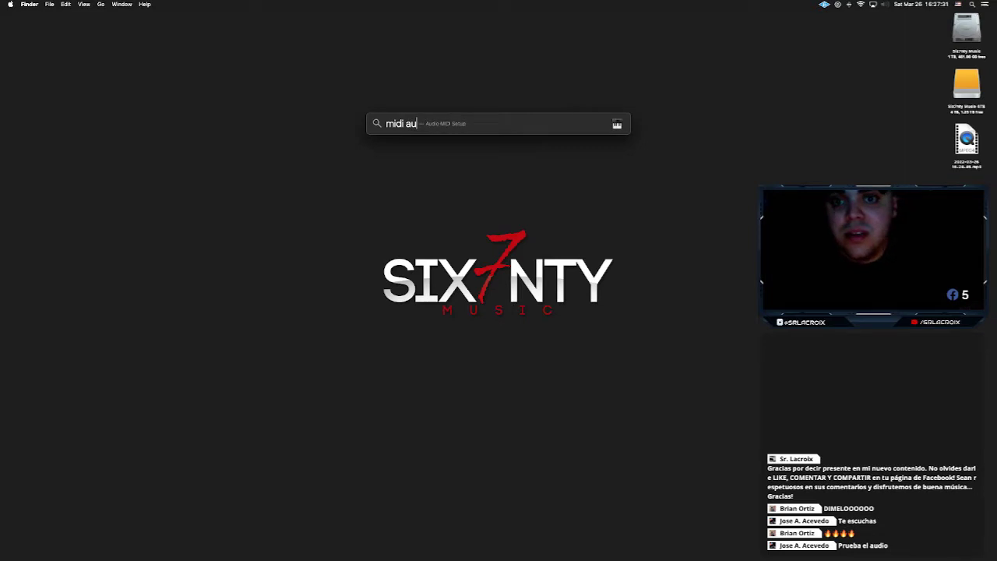
pyautogui.press('Return')
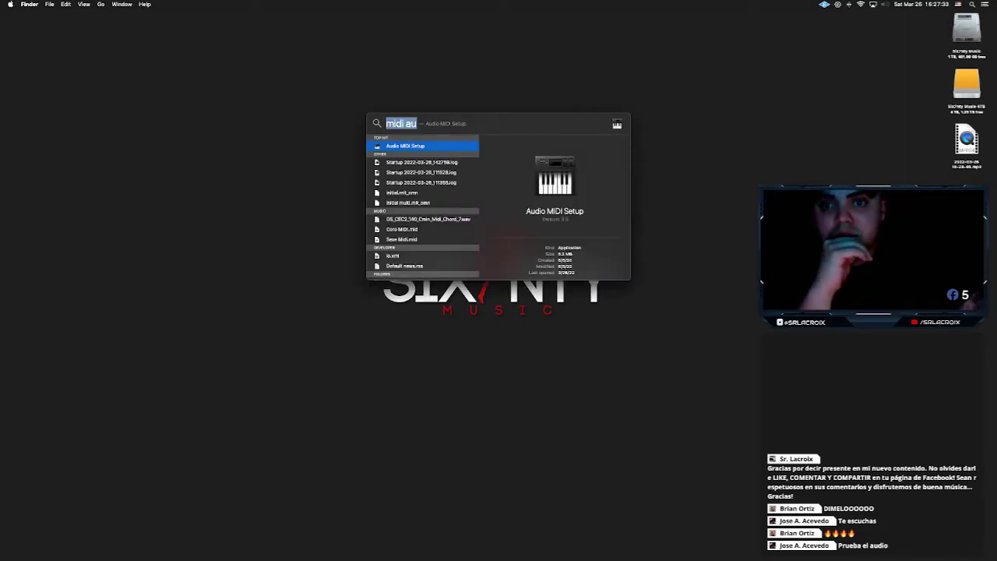
pyautogui.press('Return')
# Switch the FL Studio Output device's master device to Built-in Output and back to Universal Audio Thunderbolt
pyautogui.click(557, 168)
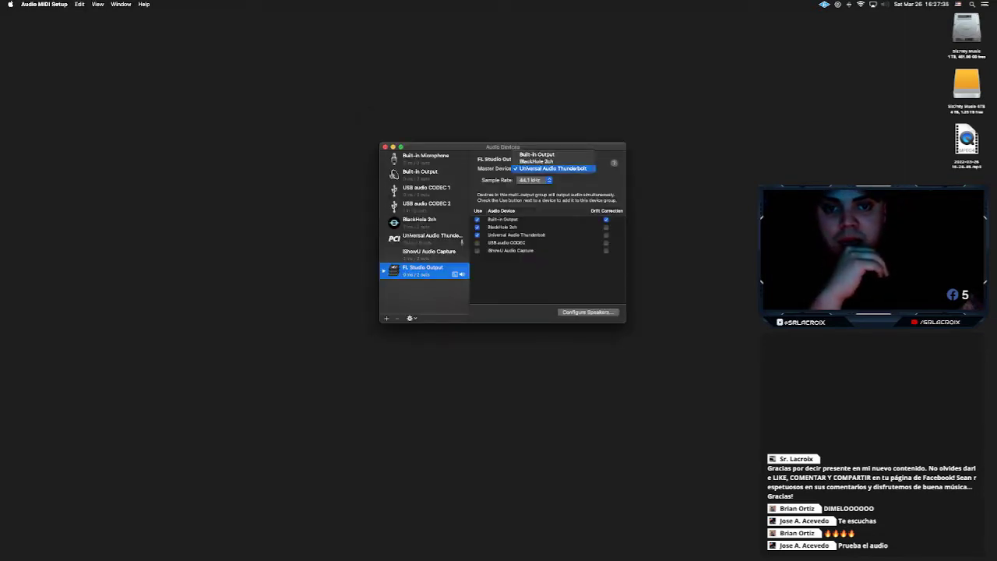
pyautogui.click(538, 155)
pyautogui.click(555, 168)
pyautogui.click(554, 182)
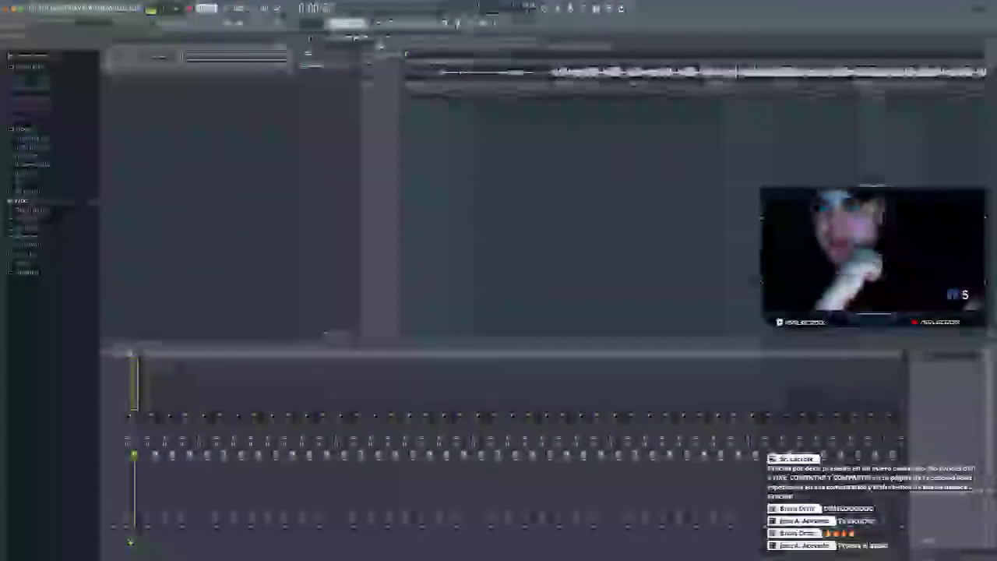
# In FL Studio, open the audio settings to check them and close the window again
pyautogui.click(105, 9)
pyautogui.click(117, 34)
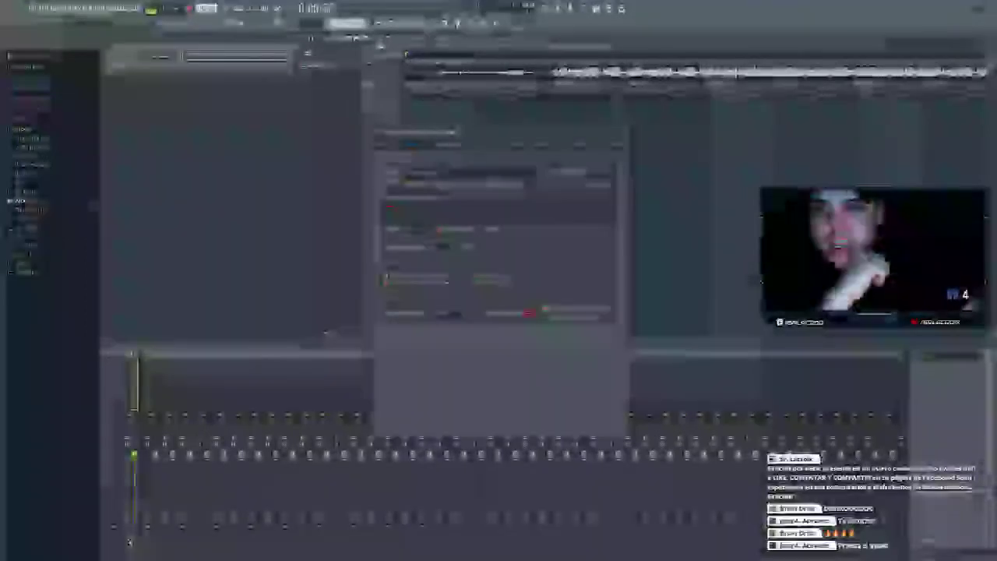
pyautogui.click(624, 133)
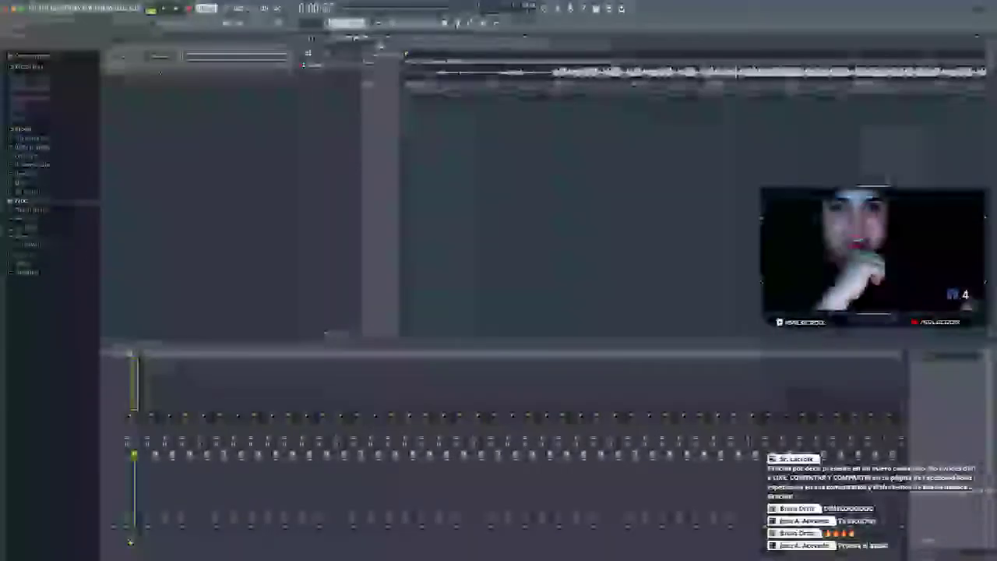
# Play the arrangement from the start to check the sound of the vocal over the chords
pyautogui.press('space')
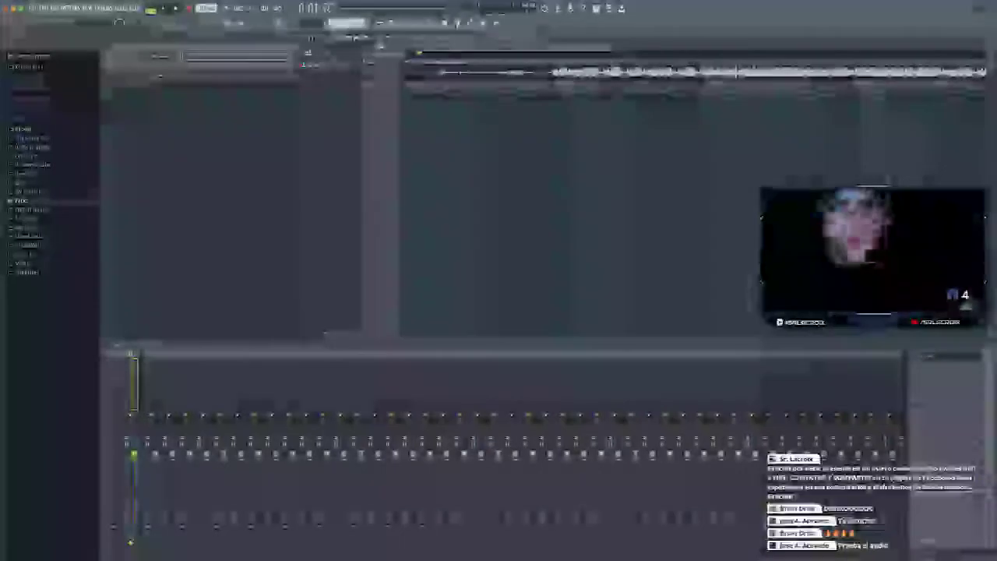
pyautogui.press('space')
pyautogui.press('space')
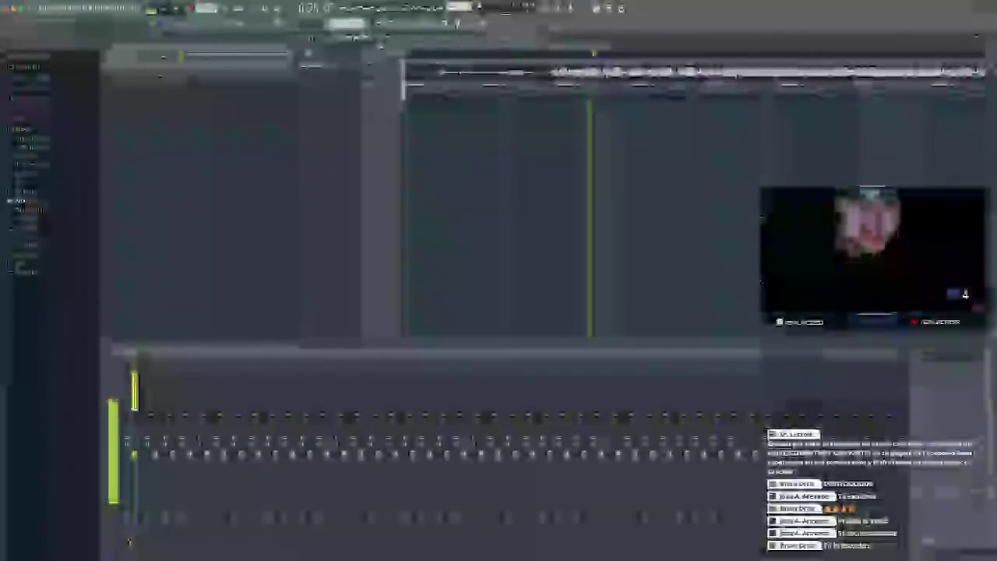
pyautogui.press('space')
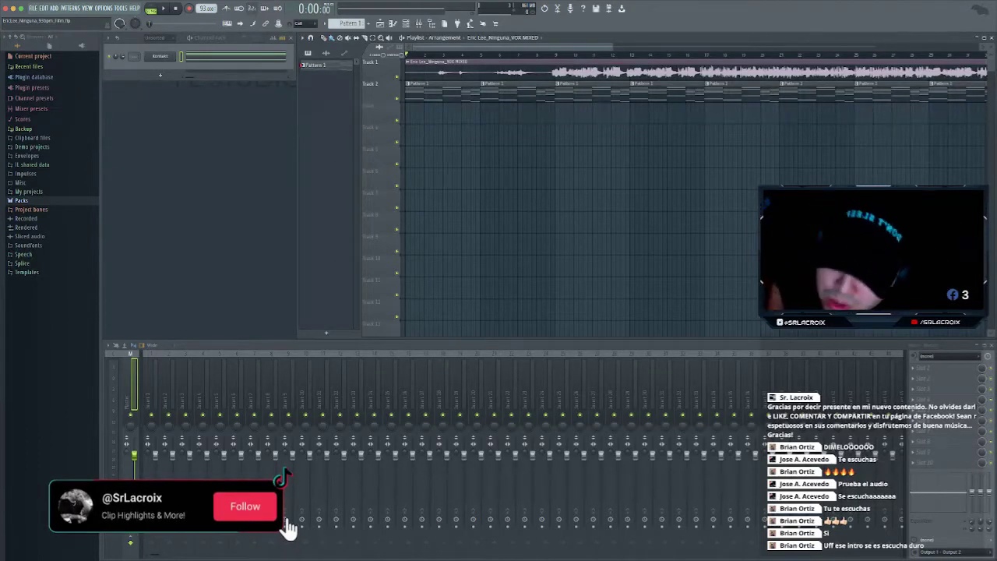
pyautogui.press('space')
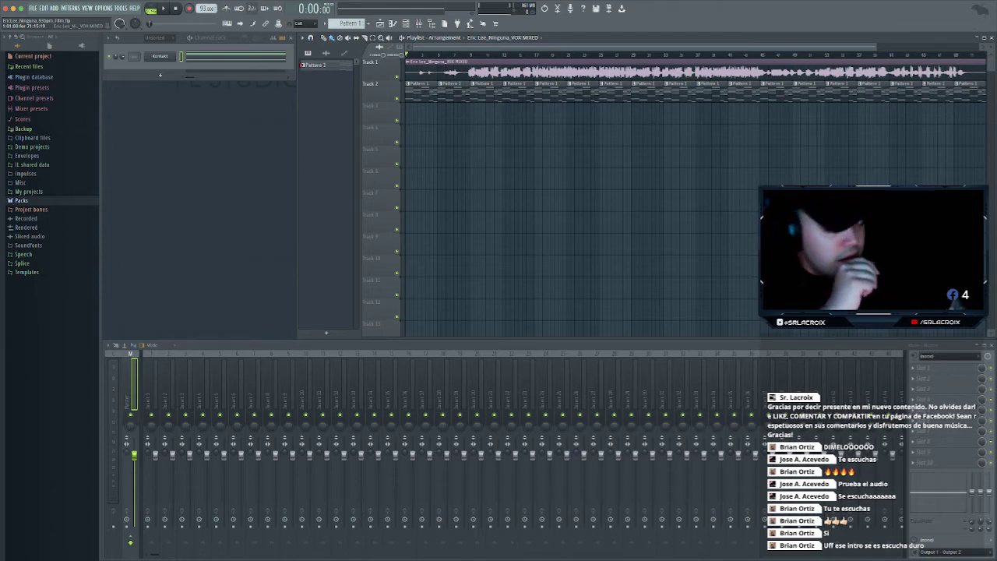
# Return the playhead to the song's start and pick Pattern 1 from its clip on Track 2
pyautogui.click(467, 55)
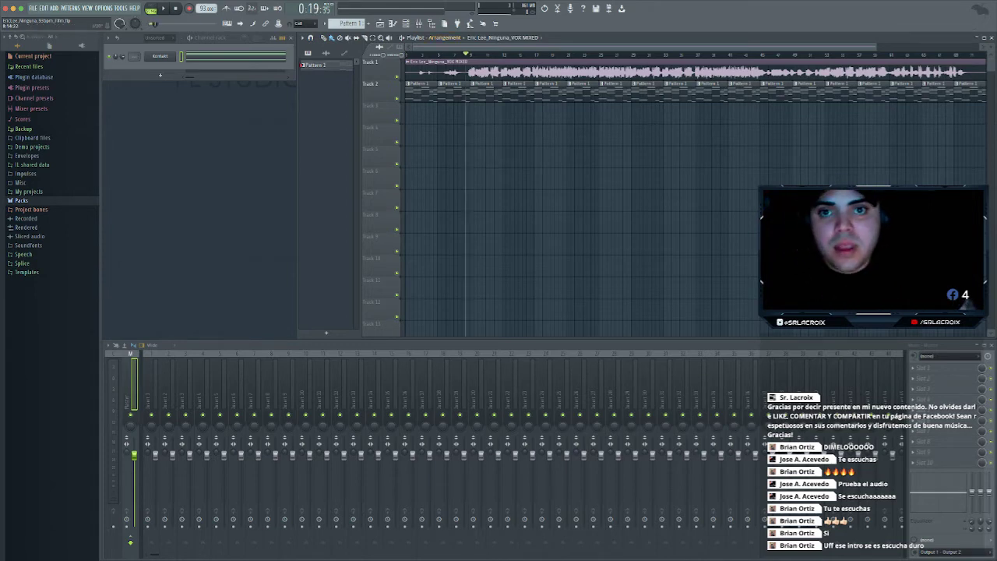
pyautogui.click(407, 55)
pyautogui.click(418, 93)
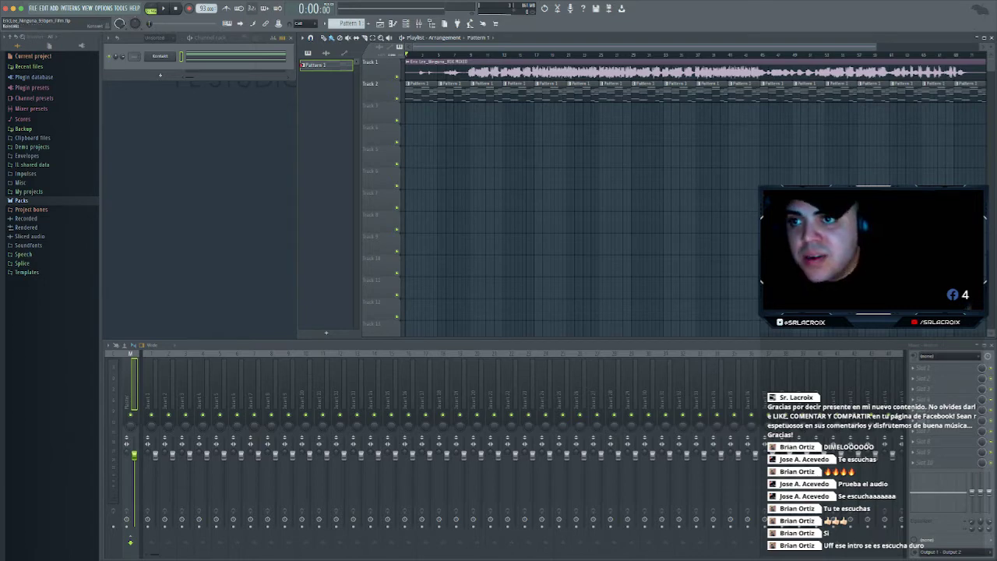
# Show all channels in the channel rack and select the Sex Dreams (Beat) channel
pyautogui.click(160, 37)
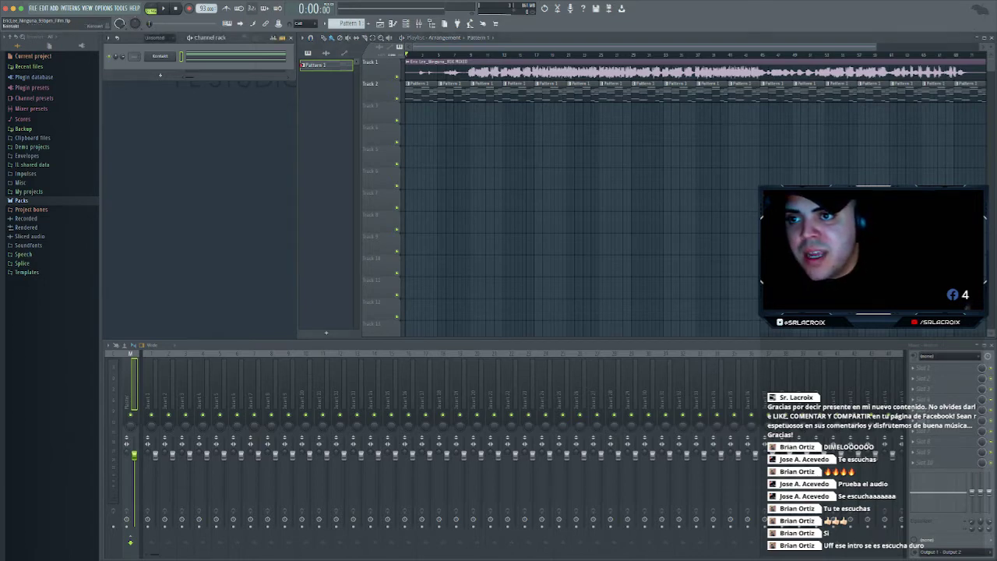
pyautogui.click(159, 46)
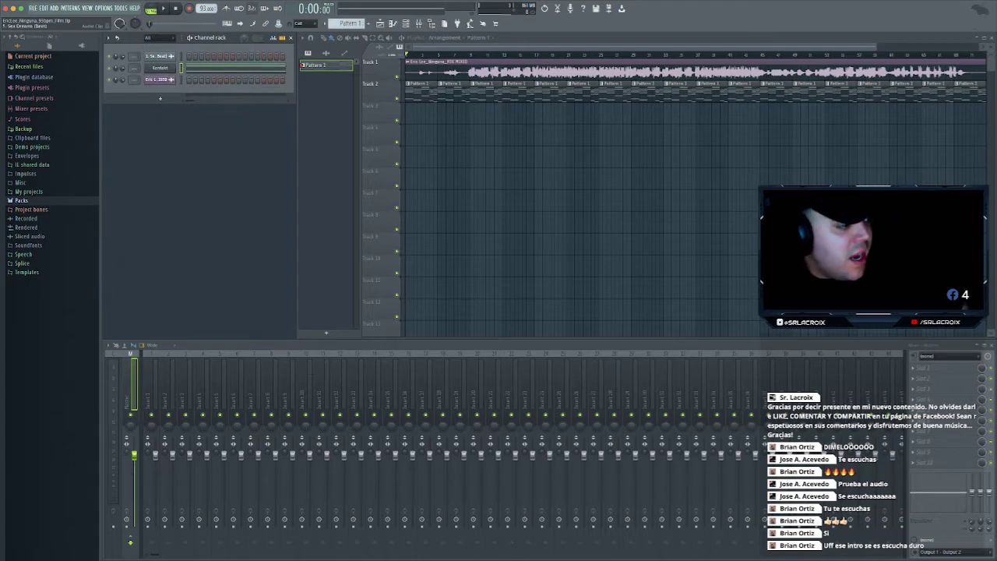
pyautogui.rightClick(163, 56)
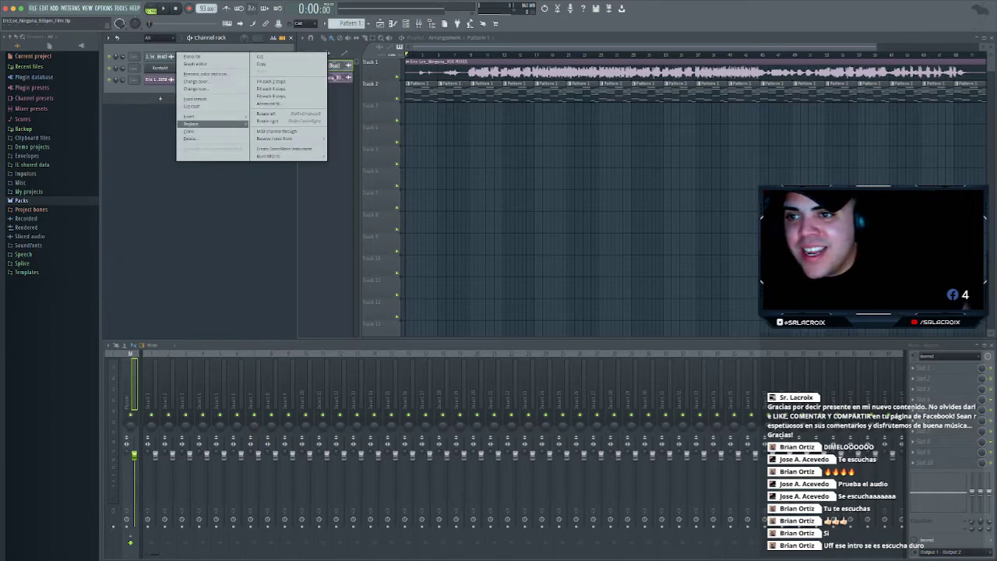
pyautogui.press('Escape')
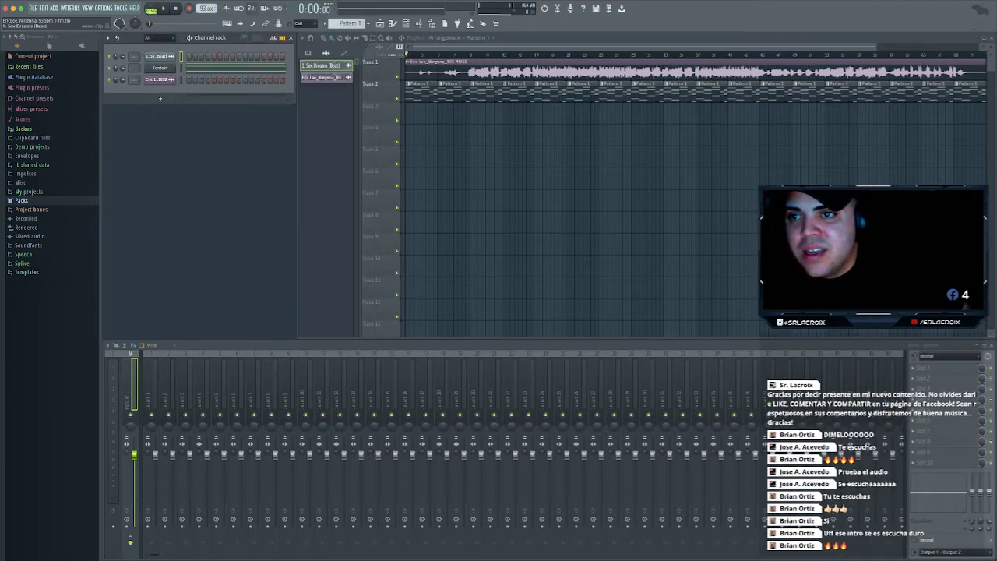
# Place the Sex Dreams (Beat) audio clip at the start of Track 3 and mute Track 2
pyautogui.click(321, 66)
pyautogui.moveTo(414, 115); pyautogui.dragTo(407, 116)
pyautogui.click(397, 99)
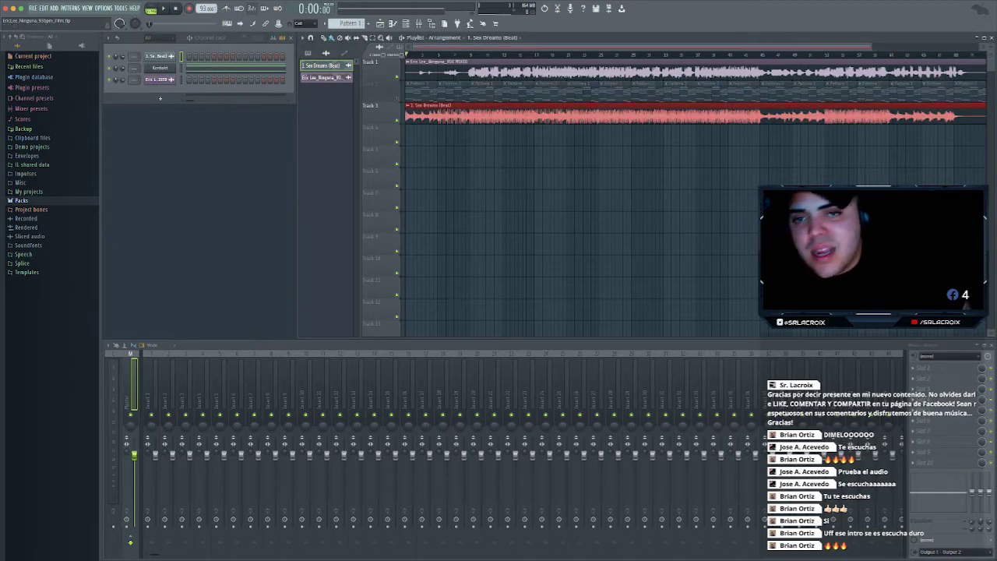
# Play the vocal together with the beat and nudge the beat clip's start on Track 3
pyautogui.press('space')
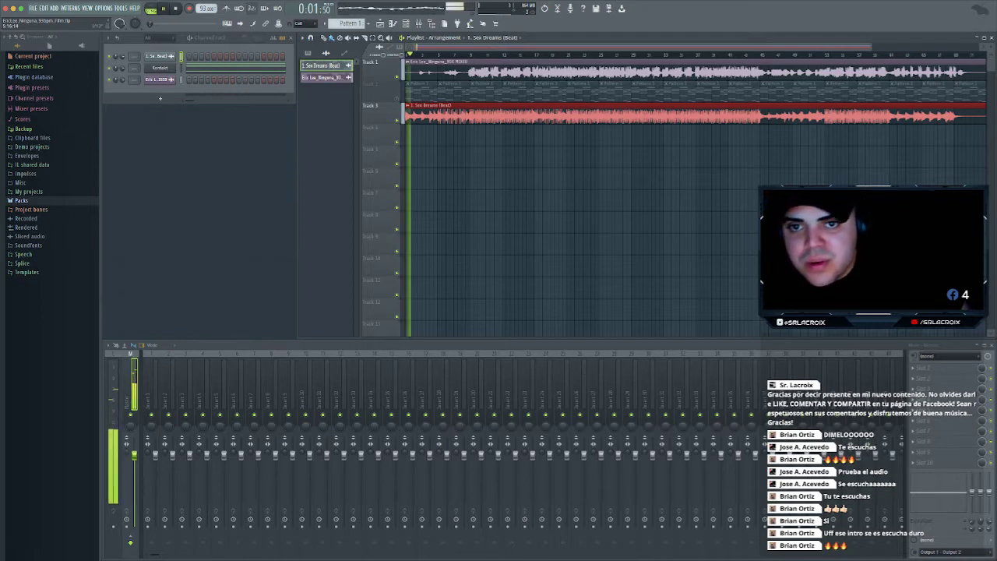
pyautogui.moveTo(871, 47); pyautogui.dragTo(417, 47)
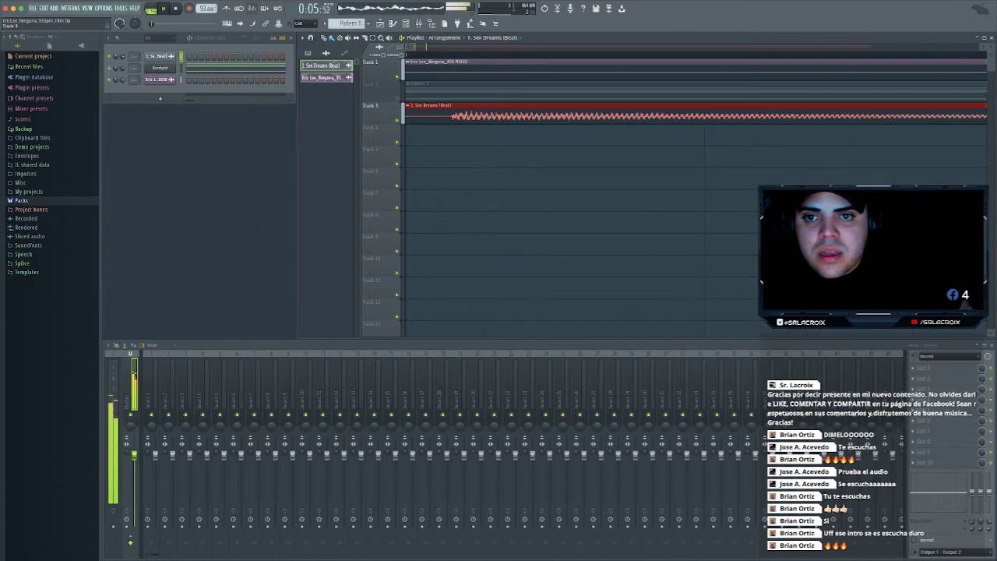
pyautogui.moveTo(406, 117)
pyautogui.mouseDown()
pyautogui.moveTo(452, 117)
pyautogui.moveTo(422, 116)
pyautogui.mouseUp()
pyautogui.moveTo(413, 47); pyautogui.dragTo(535, 47)
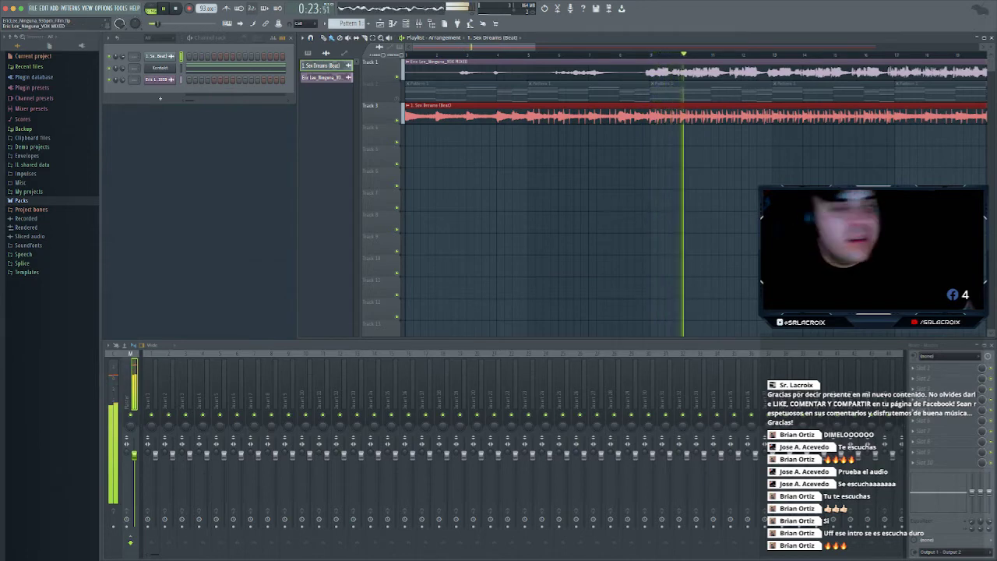
# Stop playback, delete the Sex Dreams (Beat) channel along with its clip, and unmute Track 2
pyautogui.press('space')
pyautogui.rightClick(158, 56)
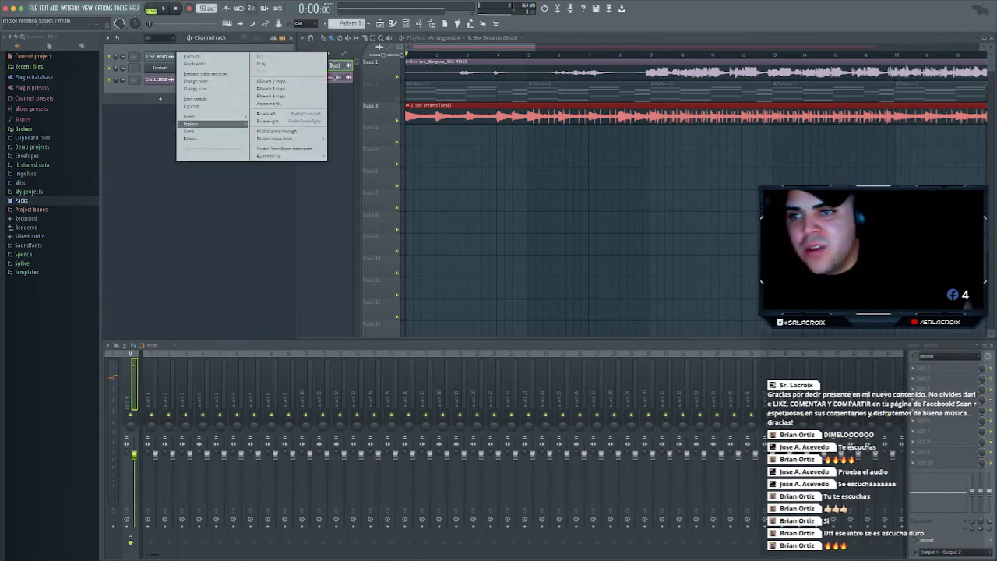
pyautogui.click(189, 138)
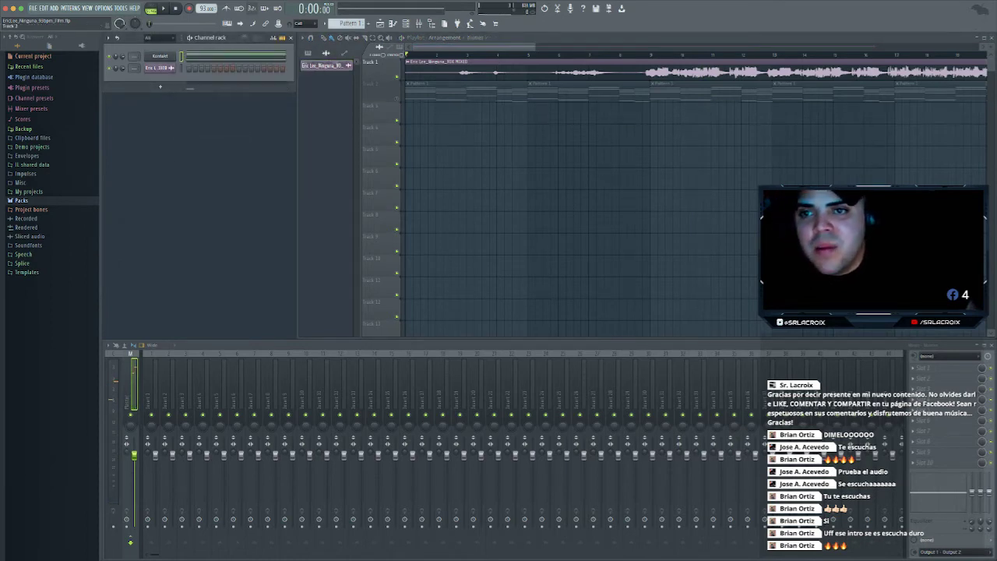
pyautogui.click(397, 98)
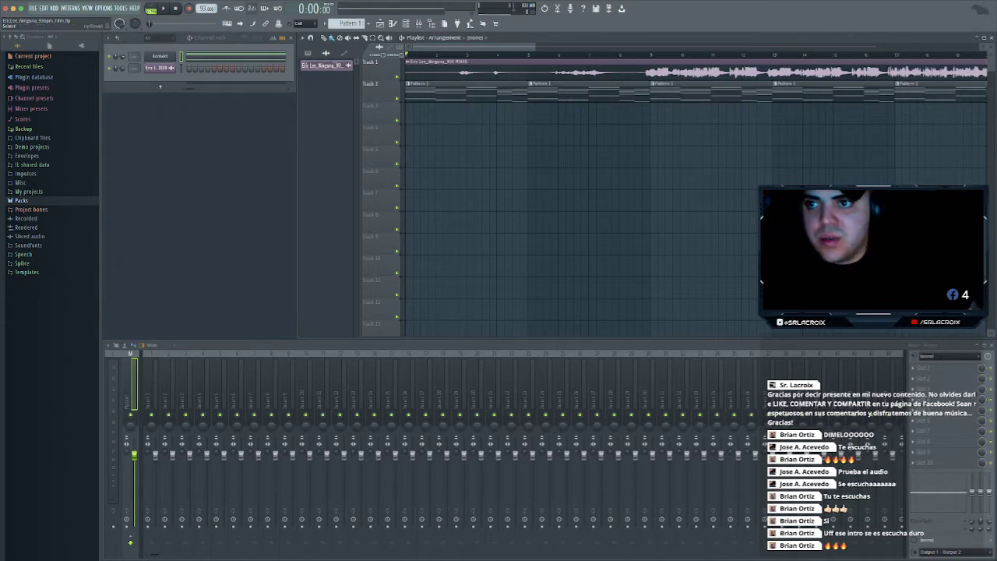
# Route the vocal channel to mixer track 1 and filter the channel rack to Unsorted
pyautogui.click(182, 68)
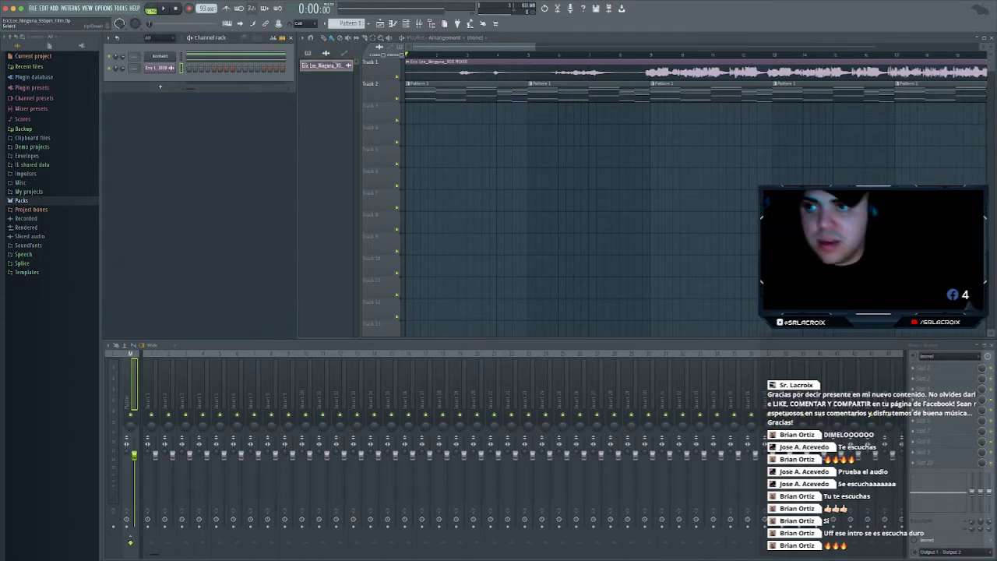
pyautogui.press('super+l')
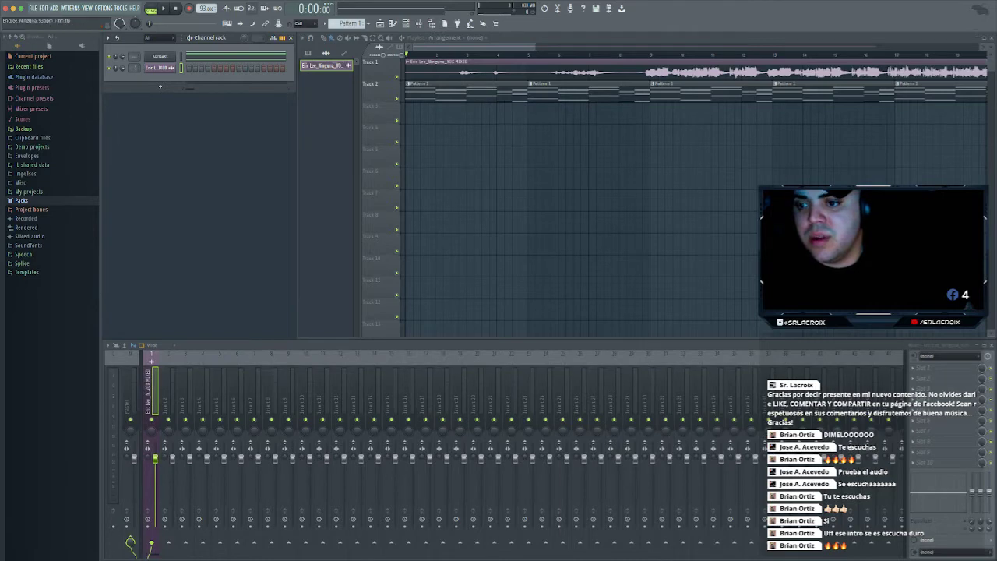
pyautogui.click(158, 37)
pyautogui.click(160, 64)
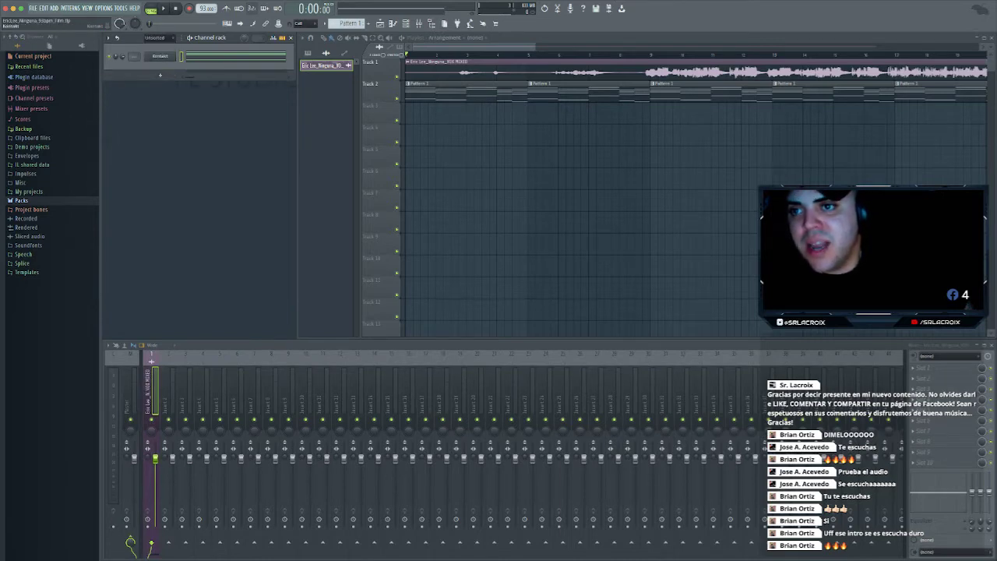
# Open the Kontakt channel's piano roll and examine its chord notes while playing the song
pyautogui.click(236, 56)
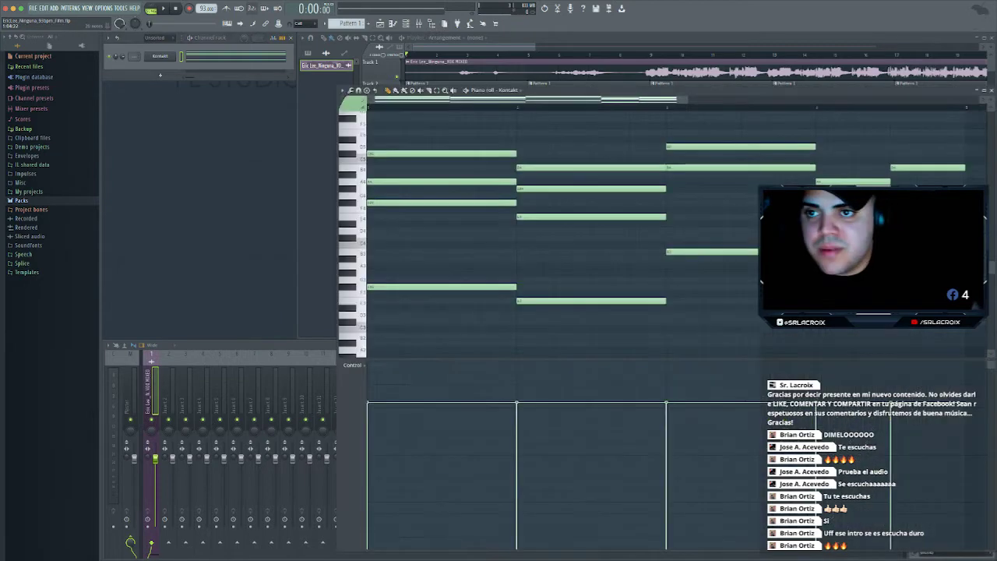
pyautogui.moveTo(687, 100); pyautogui.dragTo(499, 100)
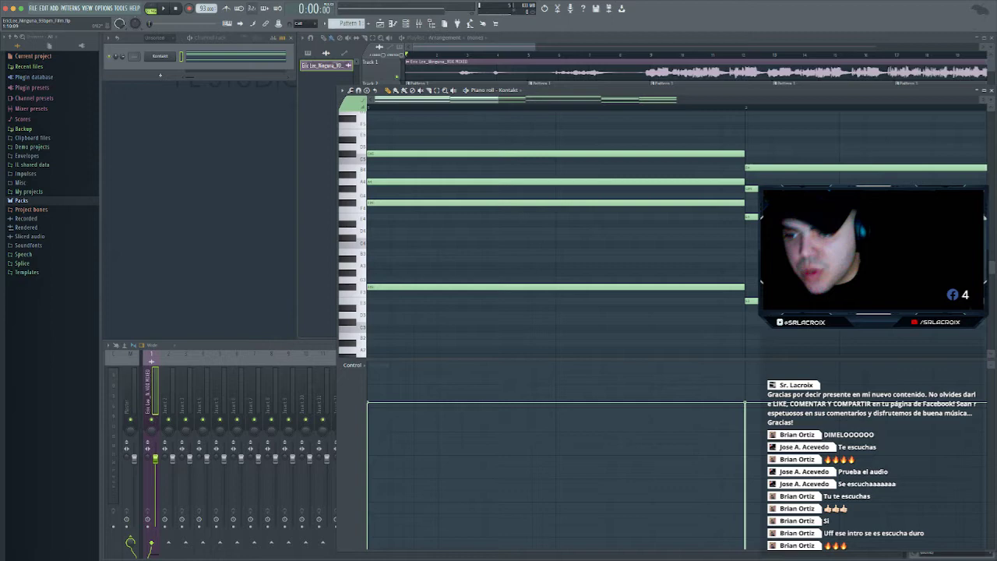
pyautogui.scroll(-1, 589, 226)
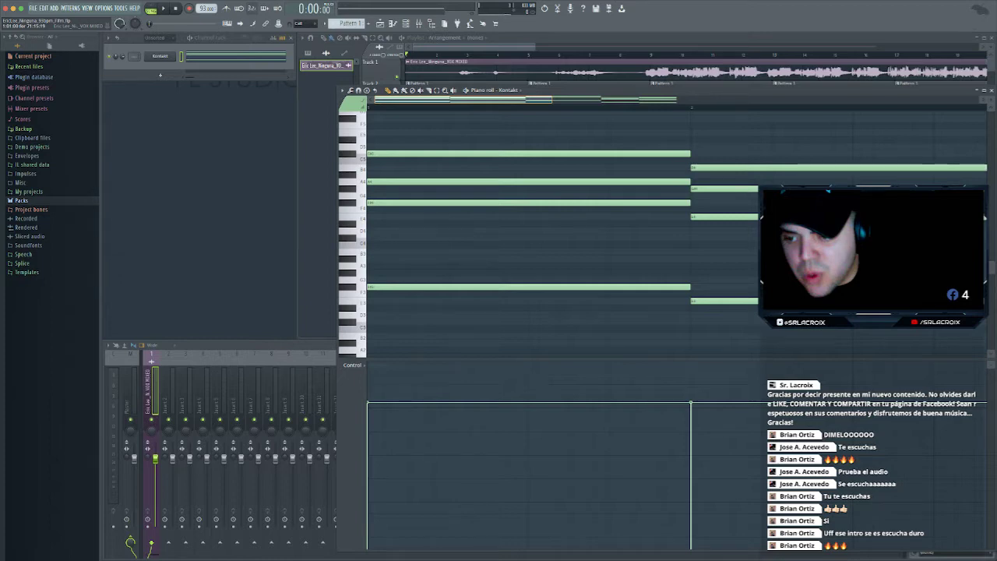
pyautogui.scroll(-2, 662, 226)
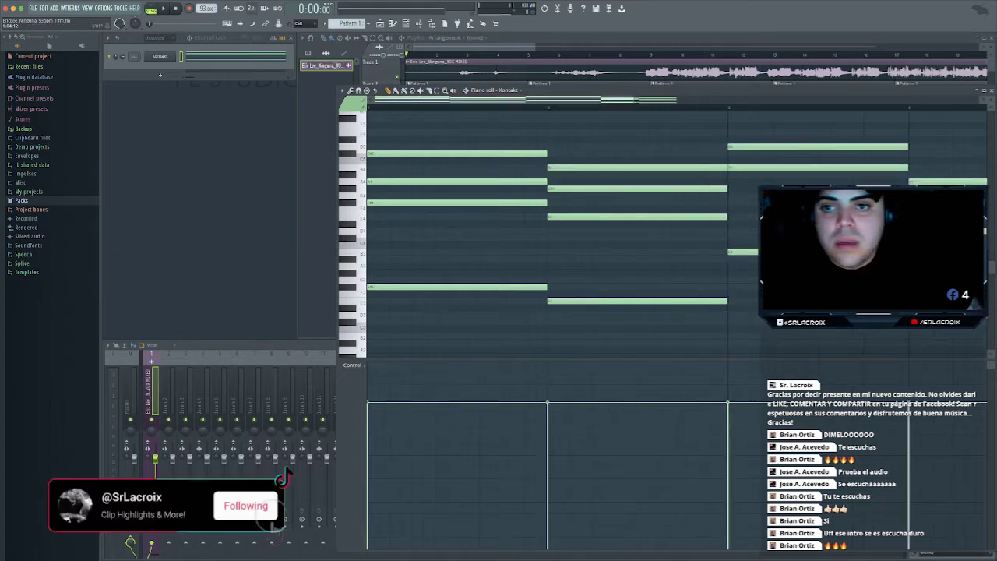
pyautogui.press('space')
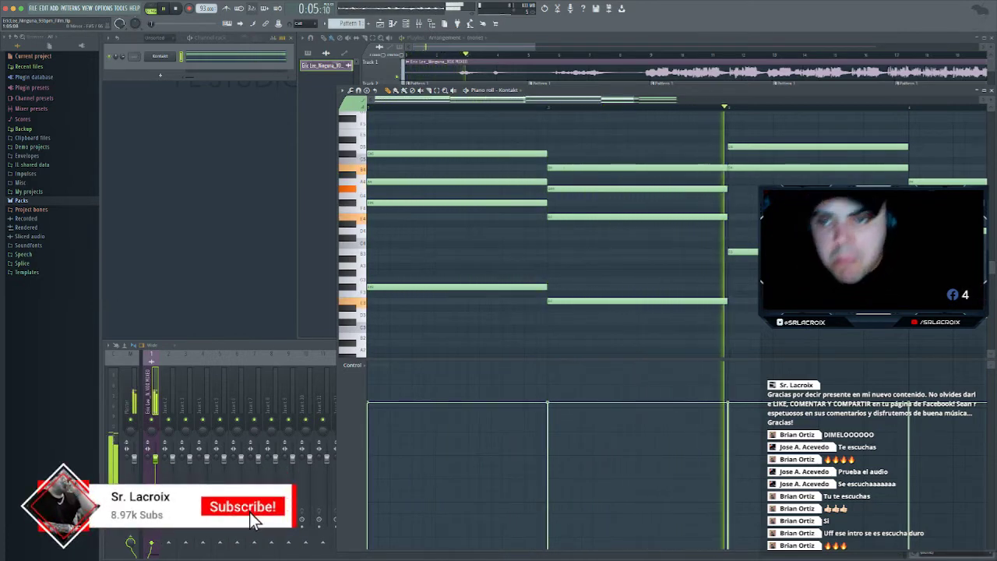
pyautogui.press('space')
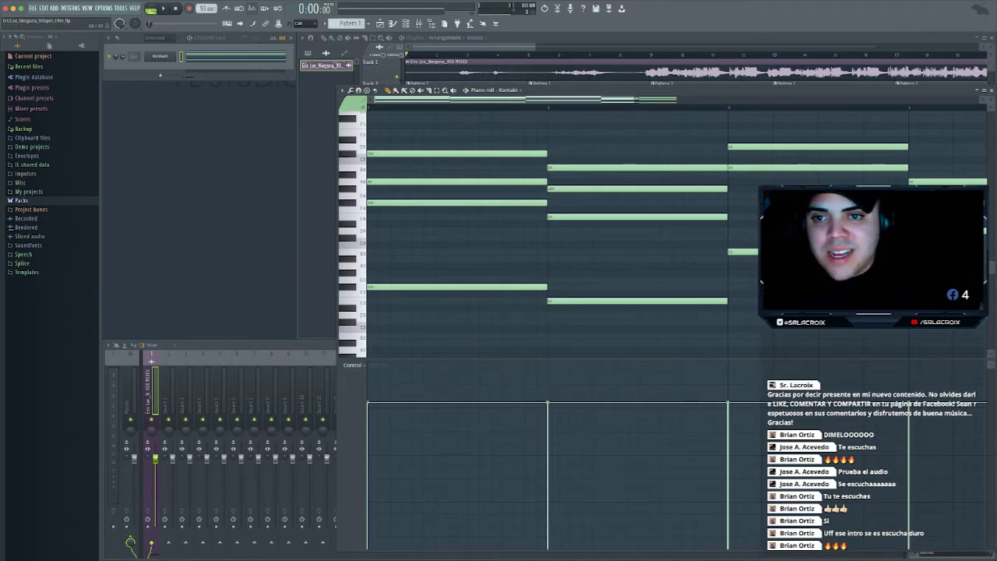
pyautogui.press('space')
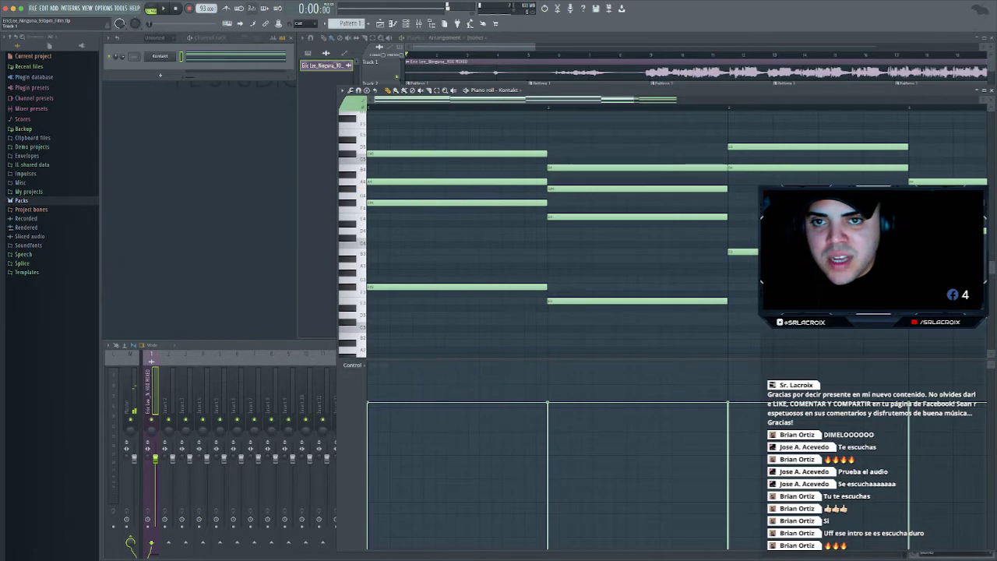
# Strum the Kontakt chords with the strumizer, reducing the start time strength and adjusting the velocity strength while checking playback
pyautogui.press('space')
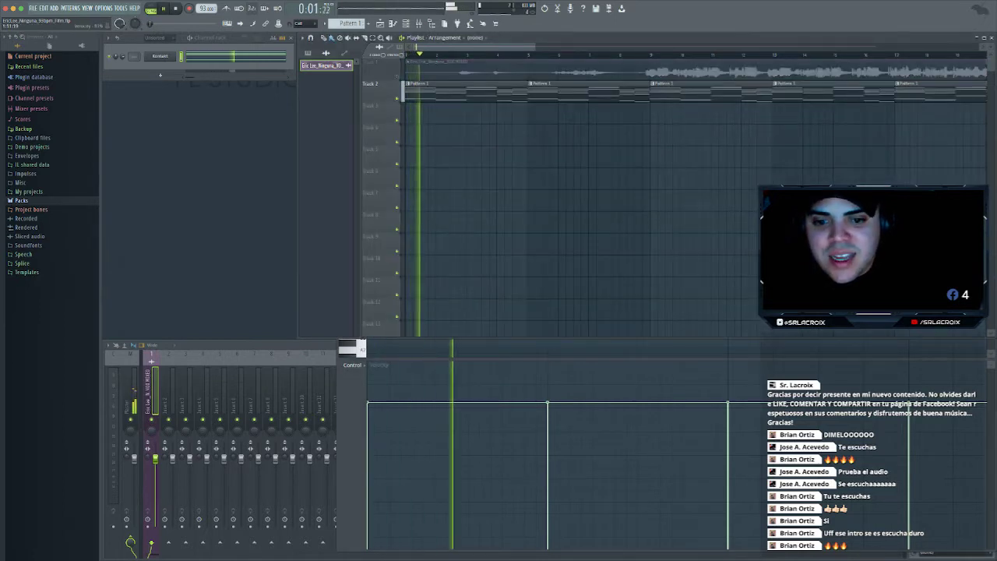
pyautogui.press('space')
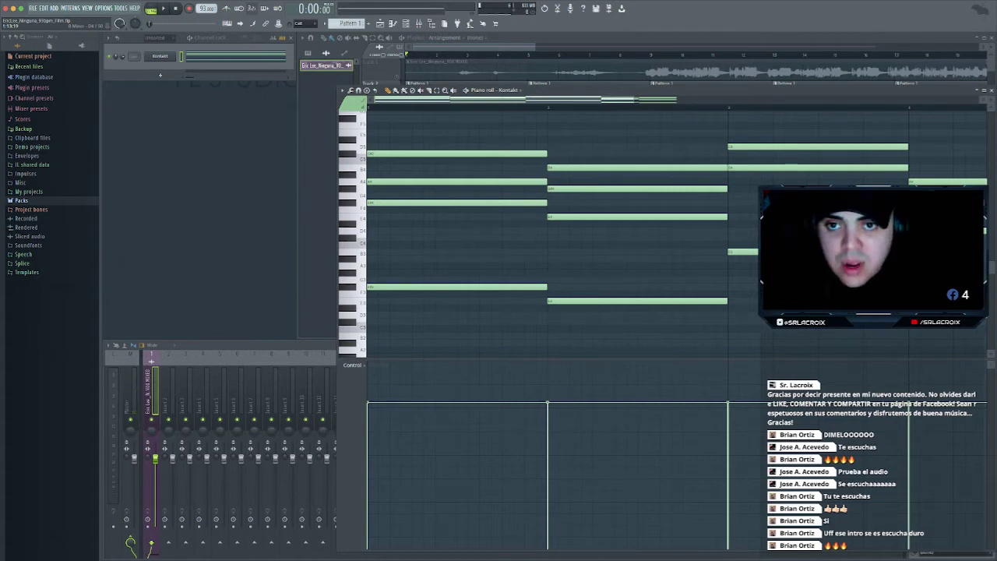
pyautogui.hotkey('alt', 's')
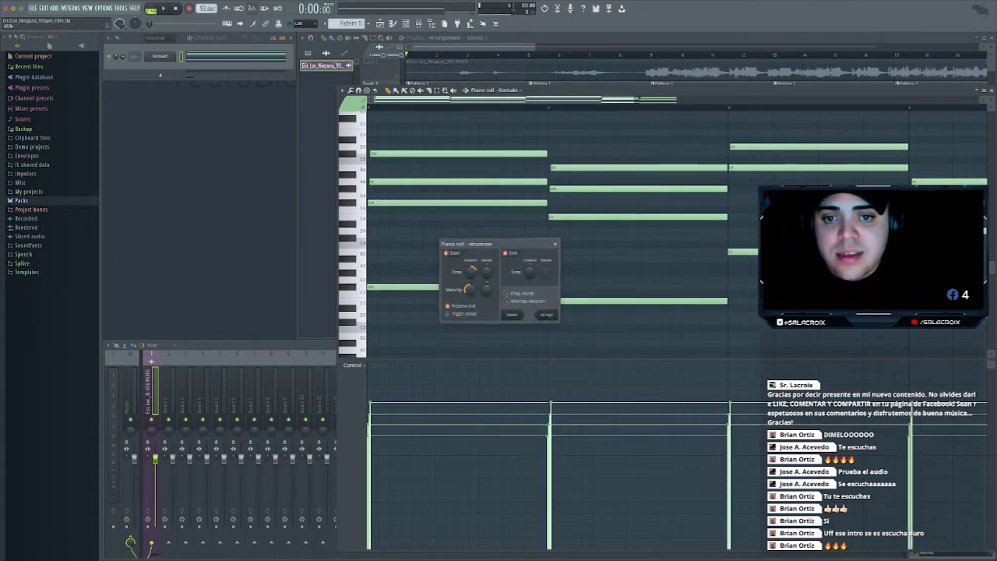
pyautogui.moveTo(471, 271); pyautogui.dragTo(471, 285)
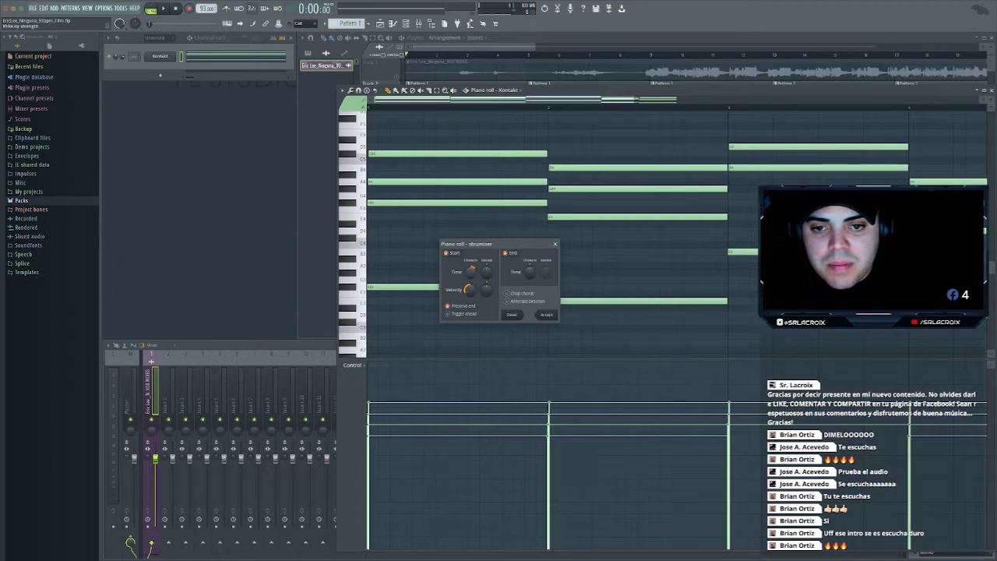
pyautogui.moveTo(470, 290); pyautogui.dragTo(470, 288)
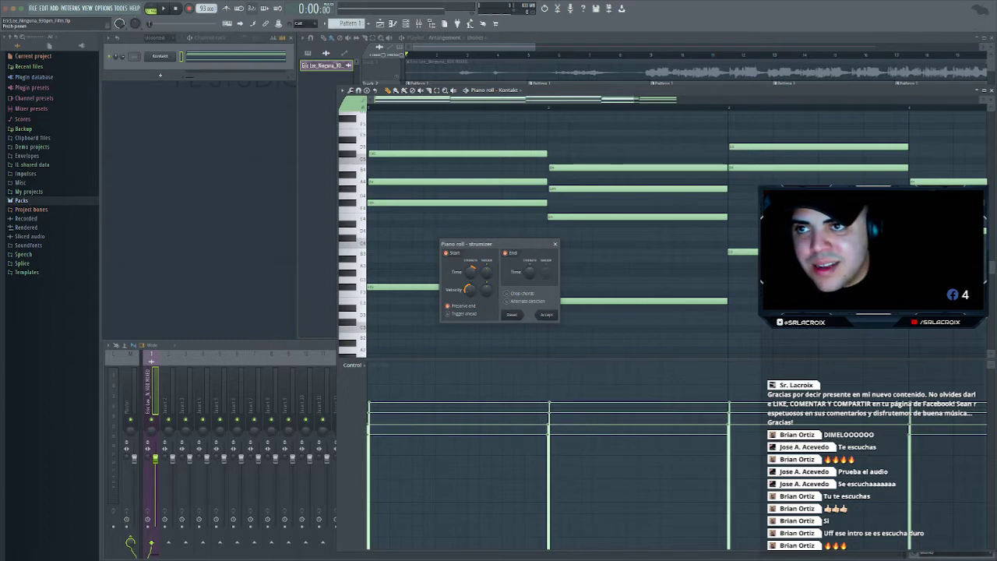
pyautogui.press('space')
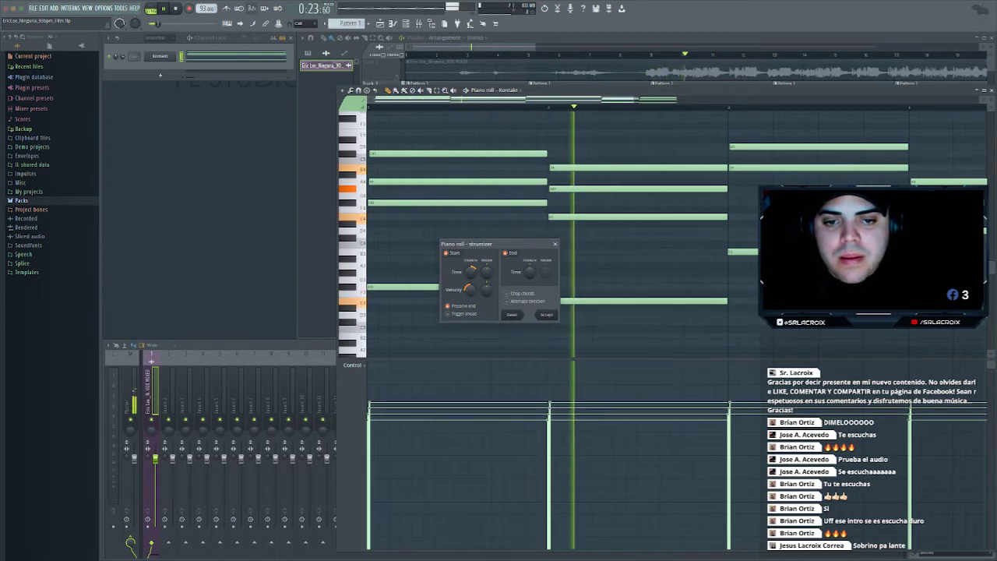
pyautogui.press('Return')
pyautogui.press('space')
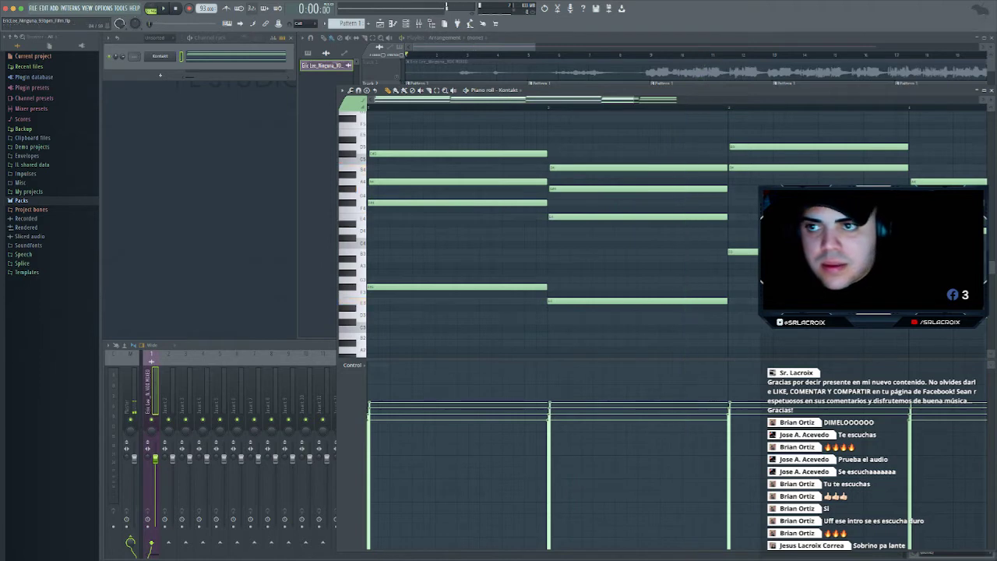
# Route the Kontakt channel to mixer track 2 and insert Pro-Q 3 in that track's first effect slot
pyautogui.click(182, 56)
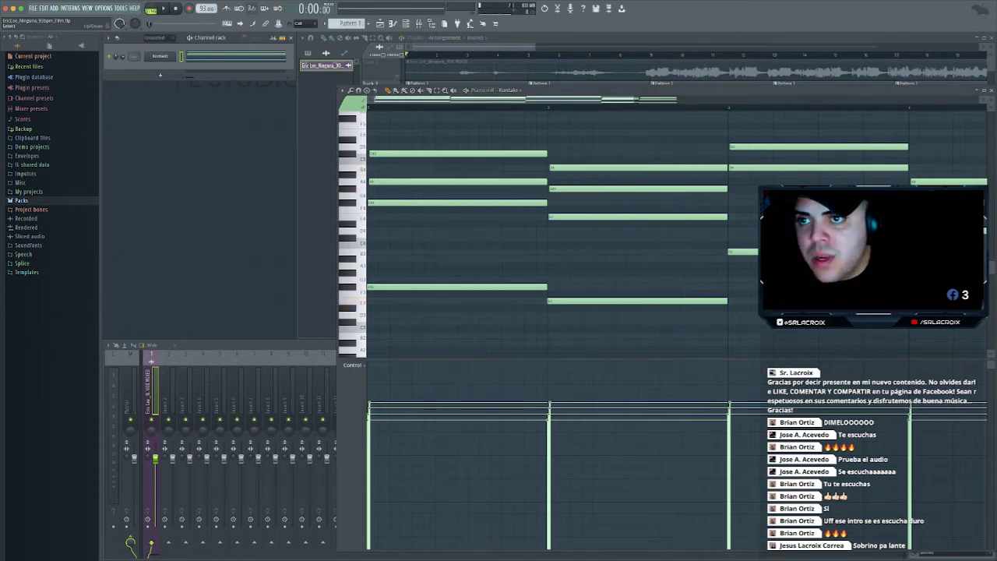
pyautogui.hotkey('ctrl', 'l')
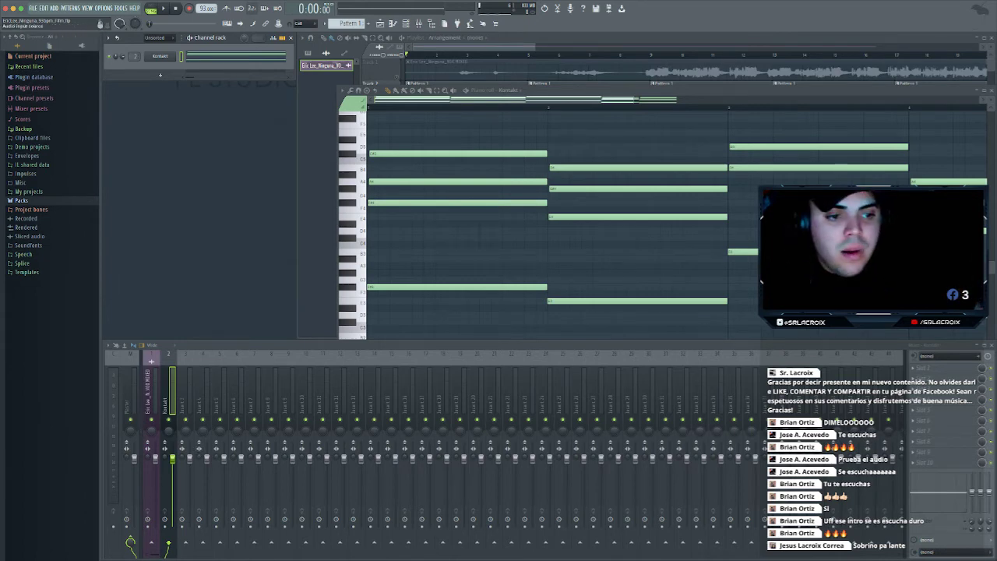
pyautogui.click(914, 368)
pyautogui.moveTo(922, 378)
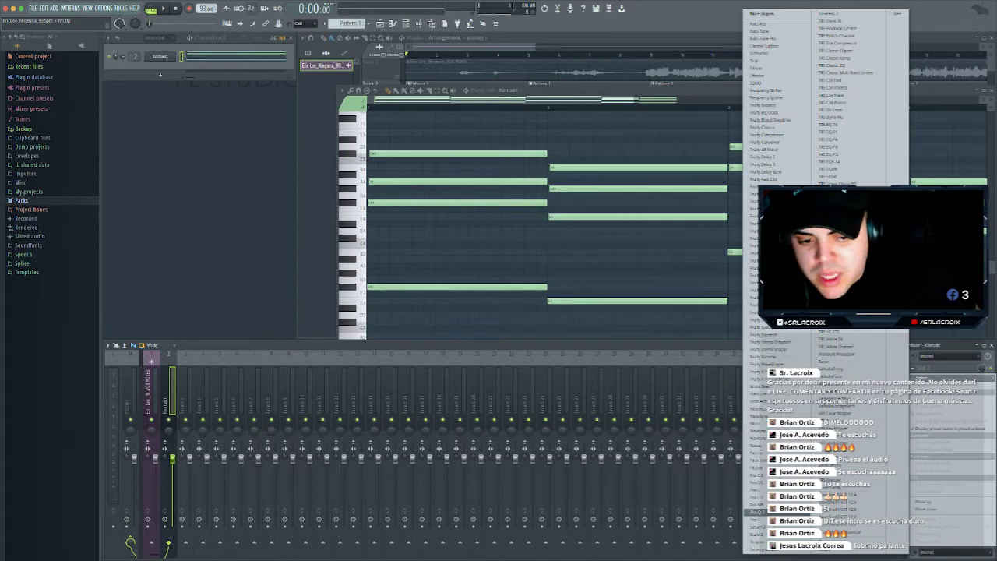
pyautogui.click(758, 512)
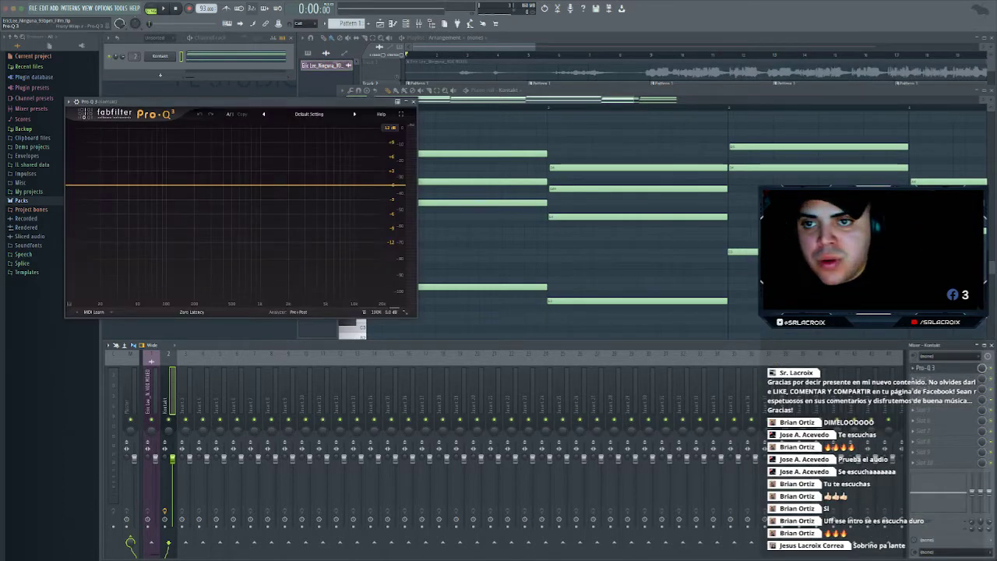
# Load the RIAA preset in Pro-Q 3, preview it with the song and lower the gain of the green low band
pyautogui.moveTo(273, 101); pyautogui.dragTo(367, 120)
pyautogui.click(403, 134)
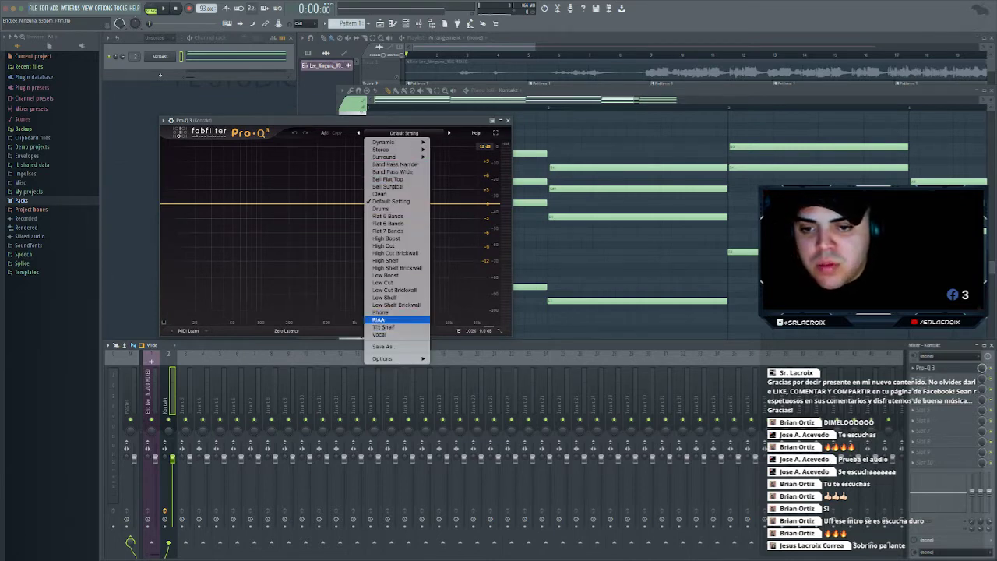
pyautogui.click(379, 319)
pyautogui.press('space')
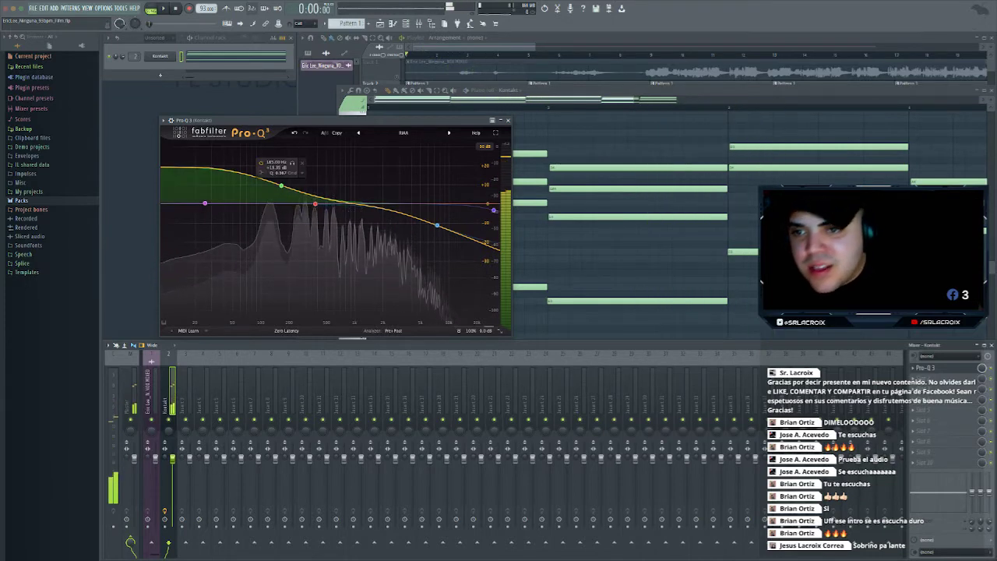
pyautogui.press('space')
pyautogui.moveTo(282, 185); pyautogui.dragTo(281, 193)
# Play the song with the equalized chords, close the Kontakt piano roll and stop playback
pyautogui.press('space')
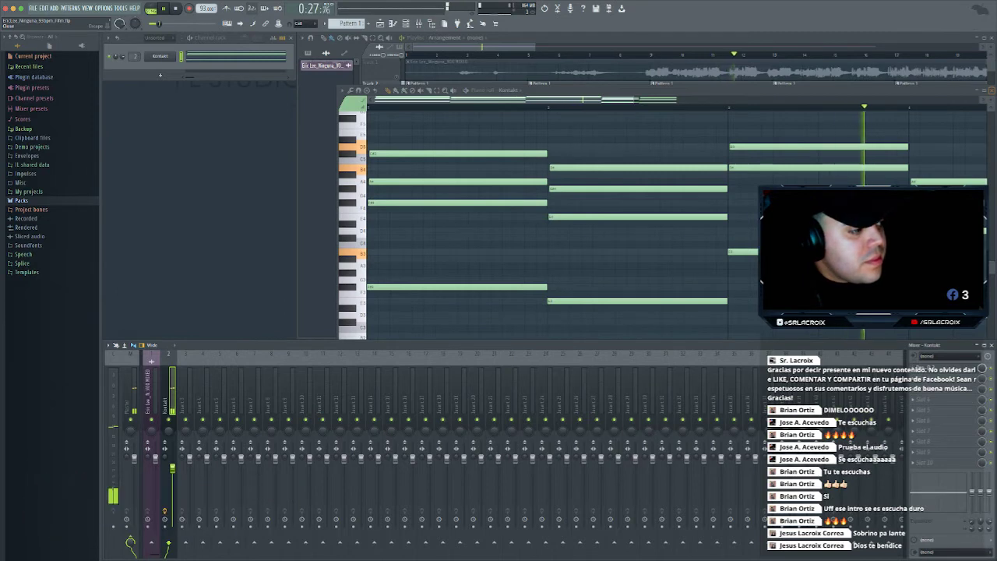
pyautogui.click(992, 91)
pyautogui.click(992, 91)
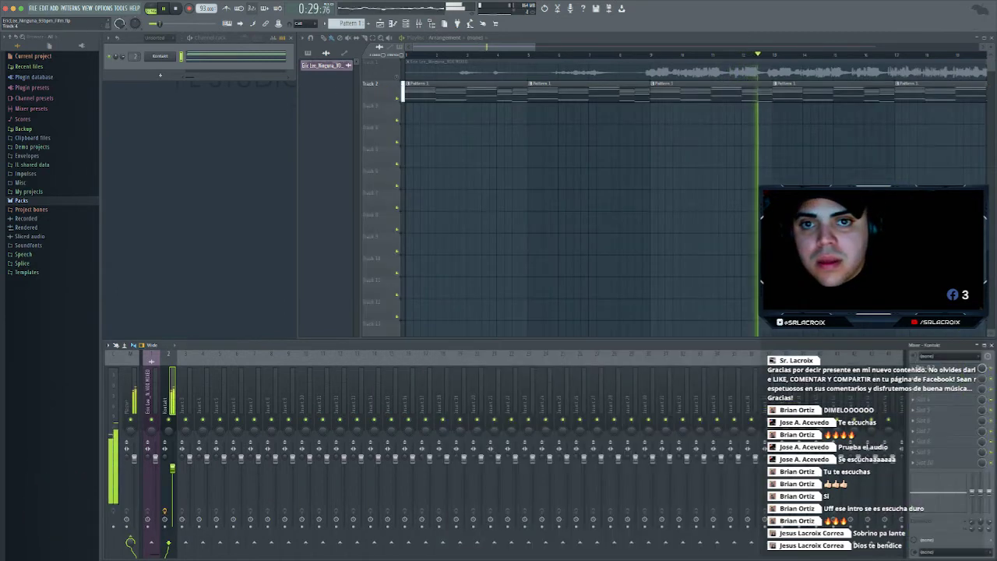
pyautogui.press('space')
# Add a Cypher2 channel, decline its update offer and move the plugin window clear of the channel rack
pyautogui.click(161, 76)
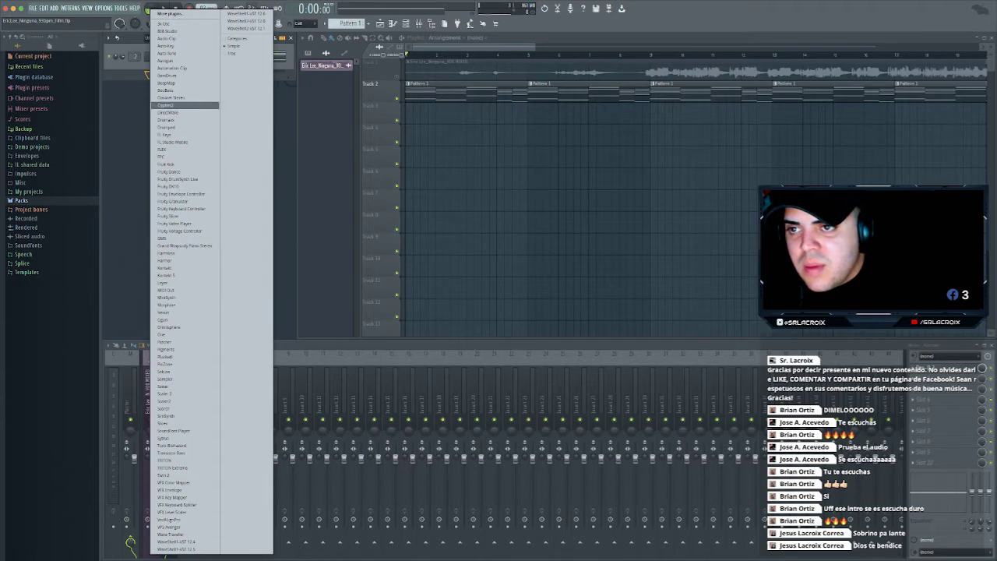
pyautogui.click(167, 104)
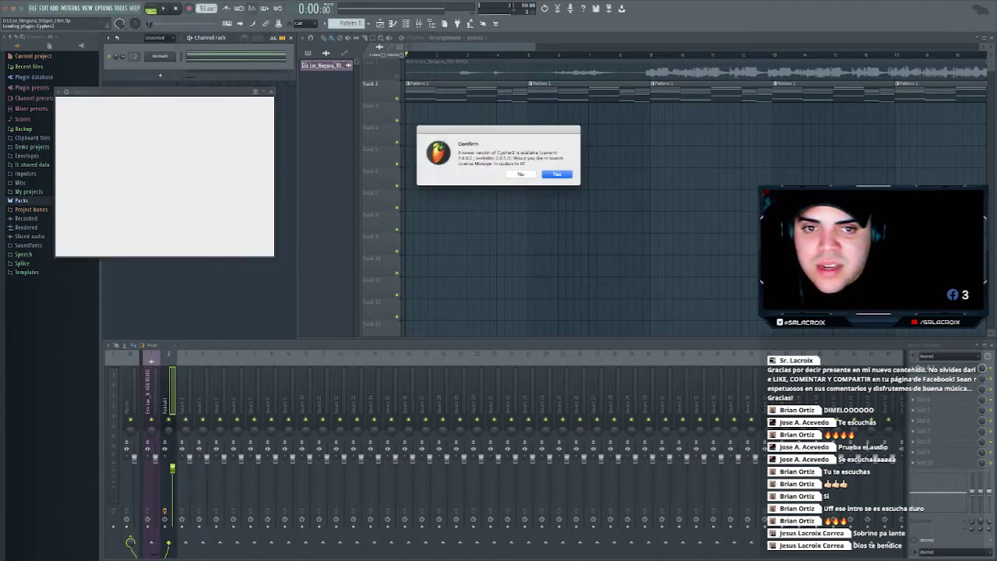
pyautogui.click(521, 175)
pyautogui.moveTo(374, 91); pyautogui.dragTo(567, 169)
# Filter the Cypher2 presets by the Pad type and load PD Ambersoft
pyautogui.click(273, 252)
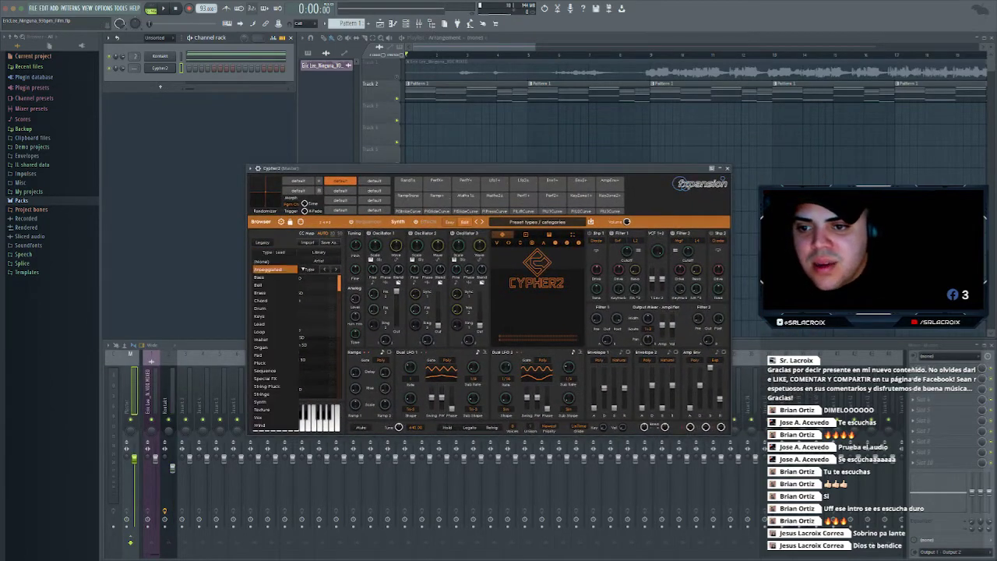
pyautogui.click(271, 355)
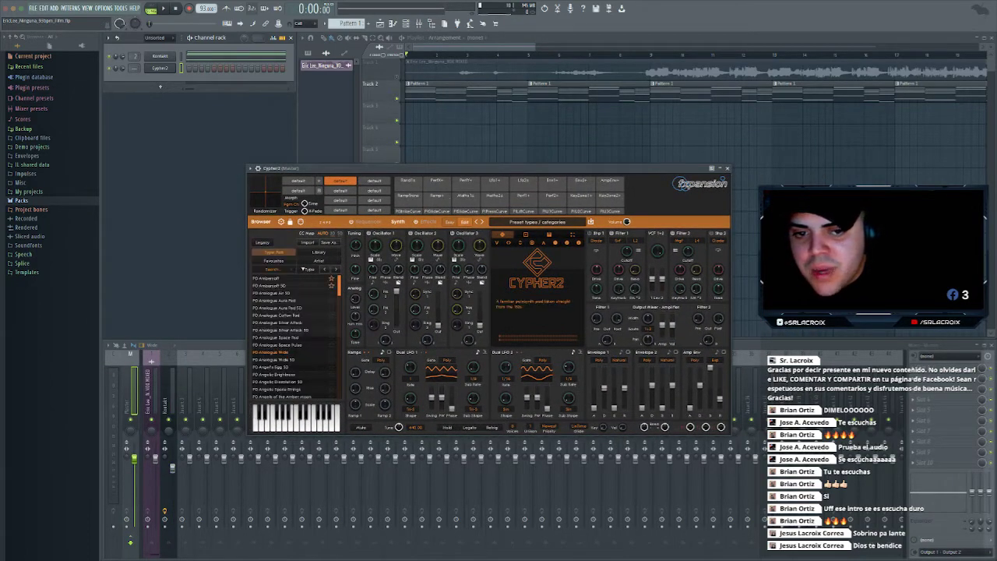
pyautogui.click(268, 278)
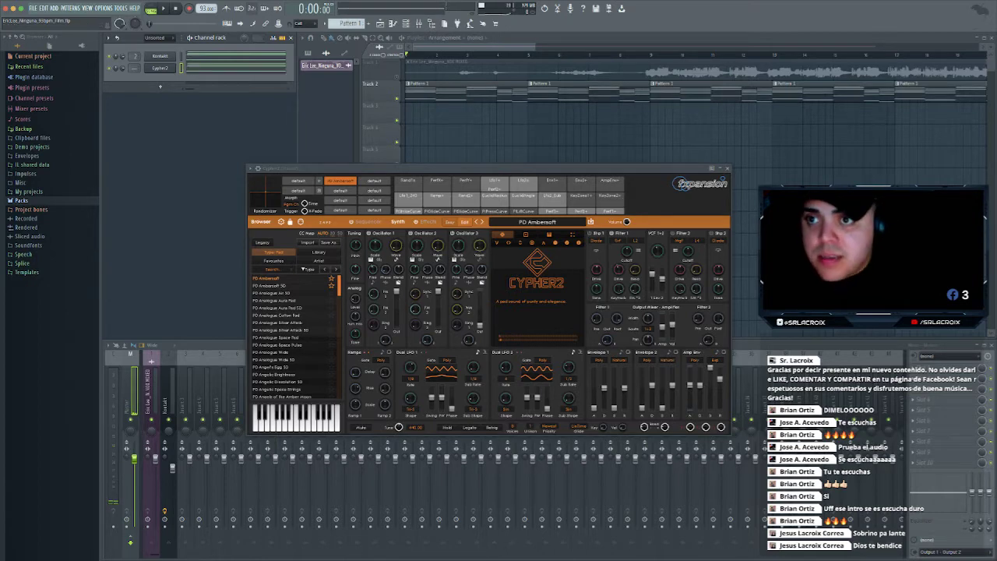
# Audition the Cypher2 pads with the song playing, stepping from PD Ambersoft to PD Analogue Silver Attack
pyautogui.press('space')
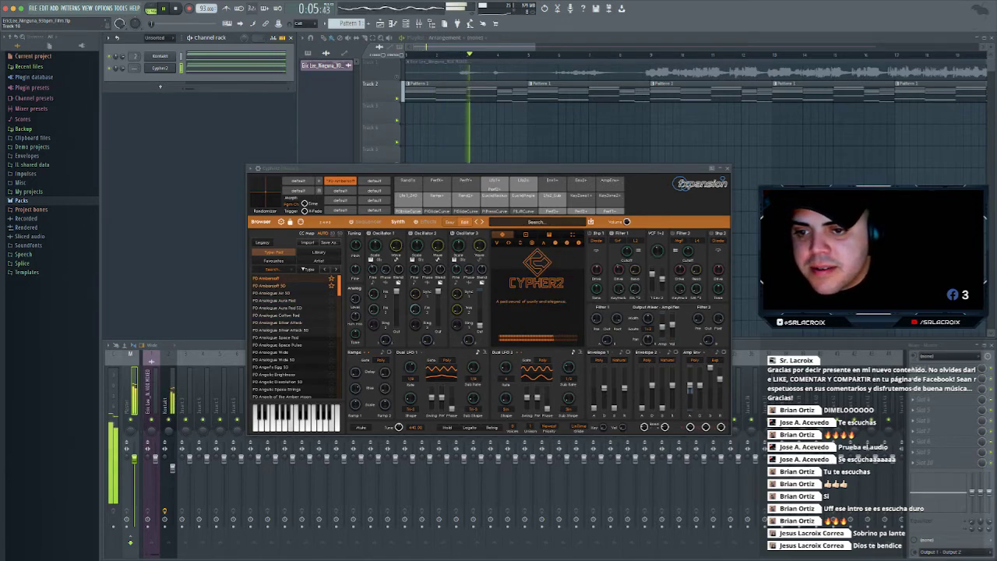
pyautogui.press('space')
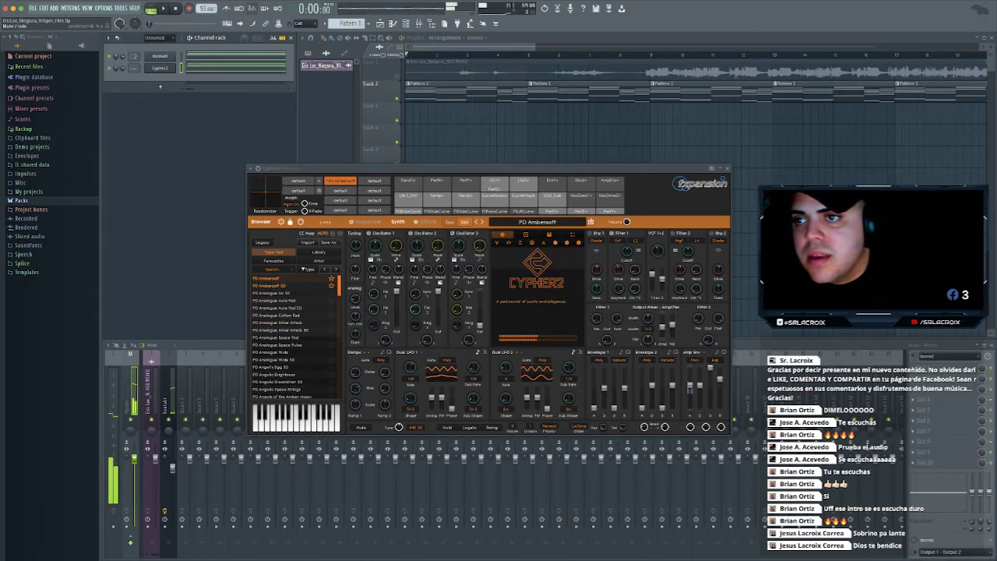
pyautogui.click(271, 352)
pyautogui.press('space')
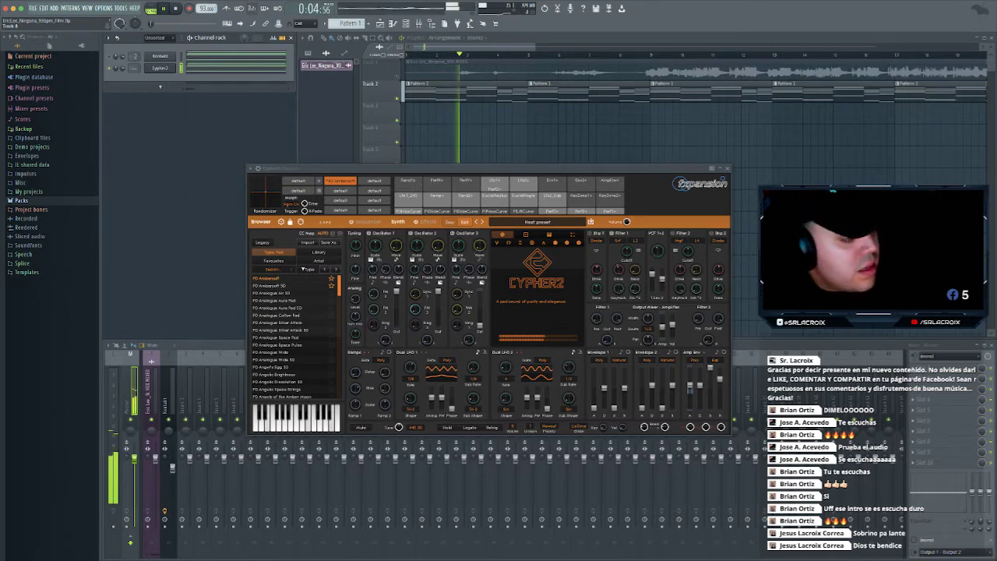
pyautogui.click(336, 269)
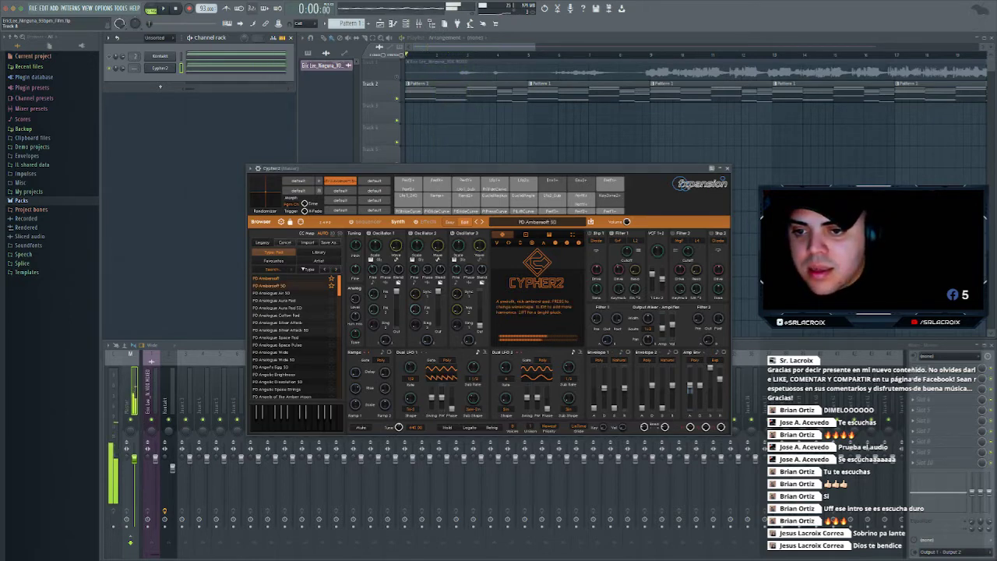
pyautogui.press('space')
pyautogui.click(336, 270)
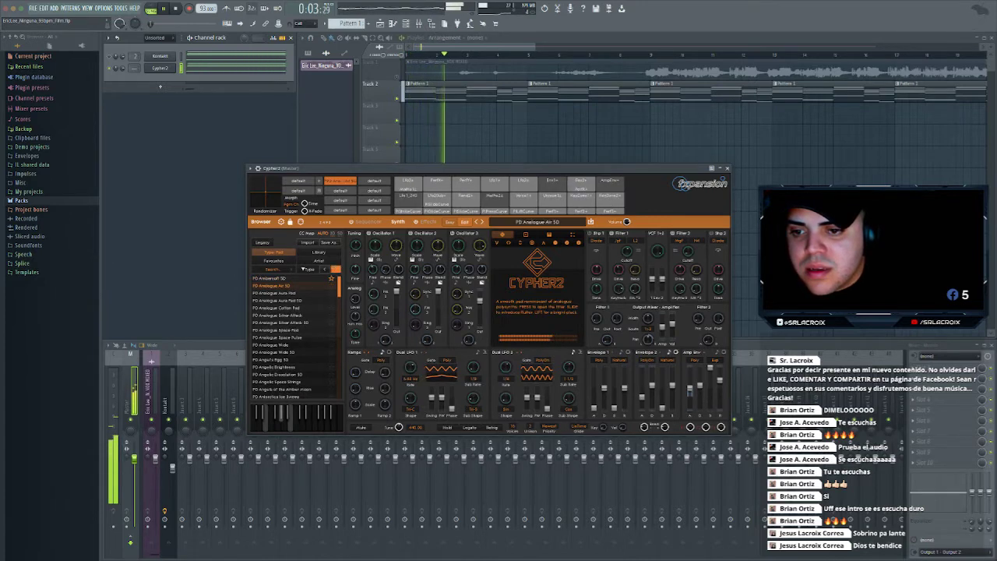
pyautogui.press('Down')
pyautogui.press('Down')
pyautogui.press('Down')
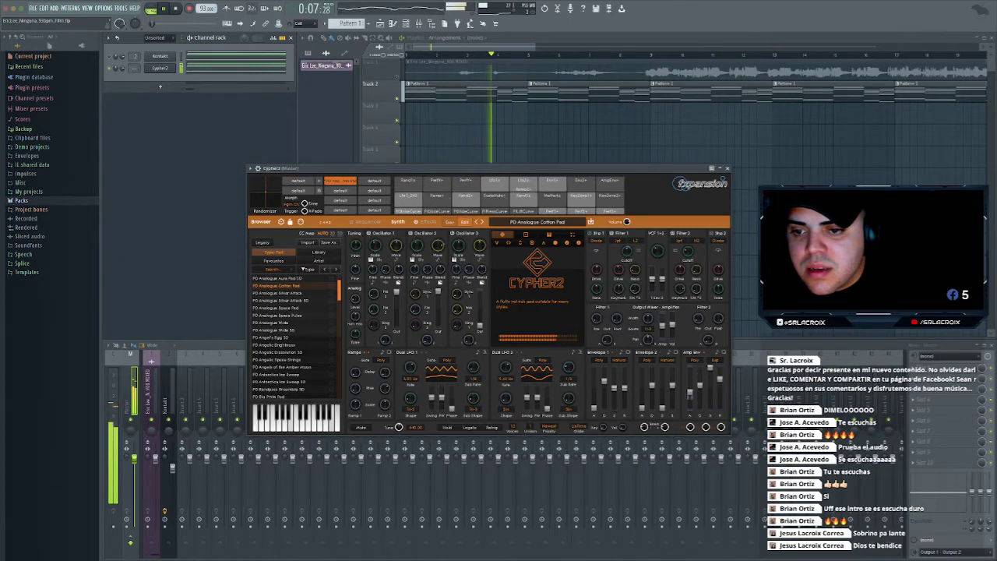
pyautogui.press('Down')
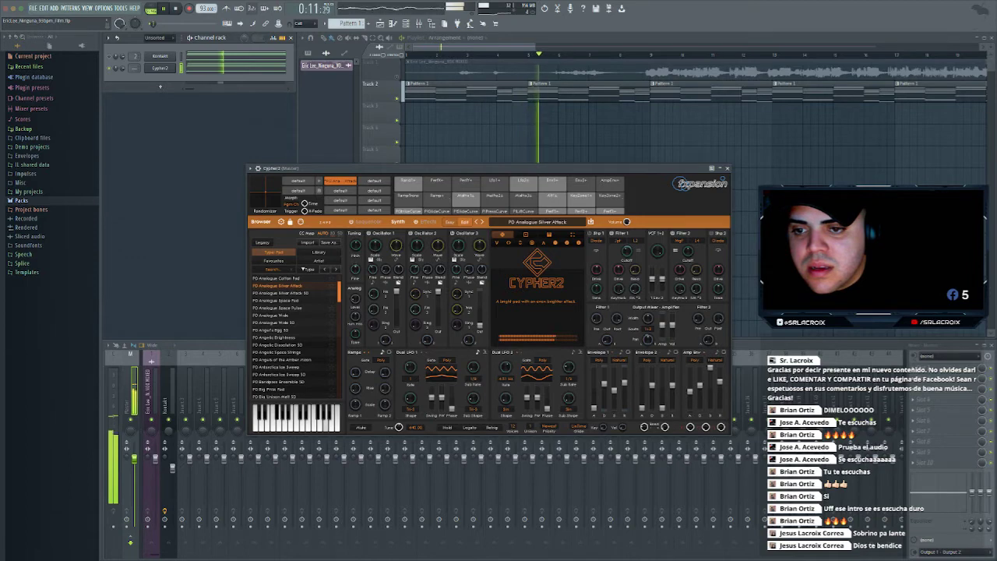
# Continue through the Cypher2 pads during playback up to PD Angelic Dissolution 5D, and close the plugin window
pyautogui.click(523, 180)
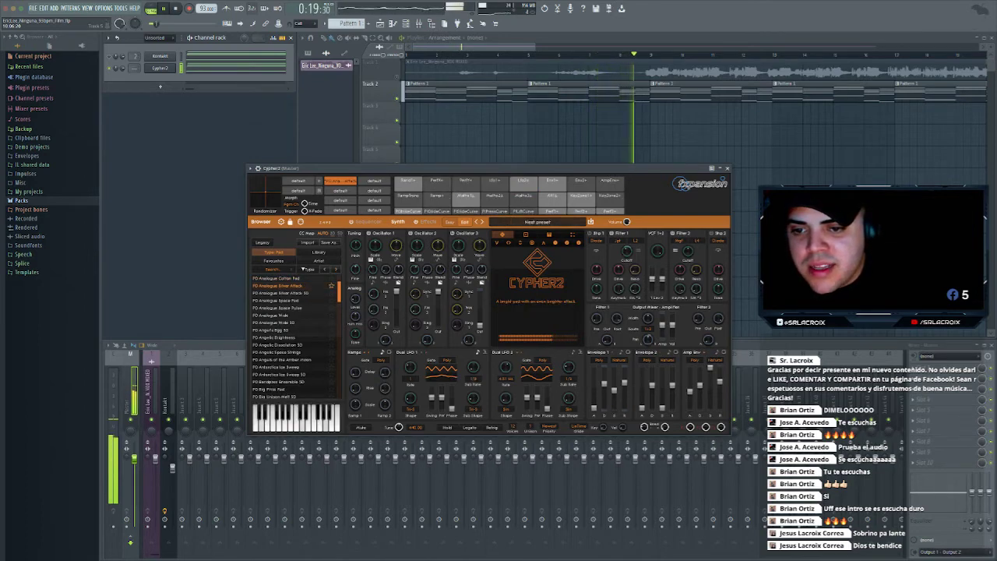
pyautogui.click(336, 270)
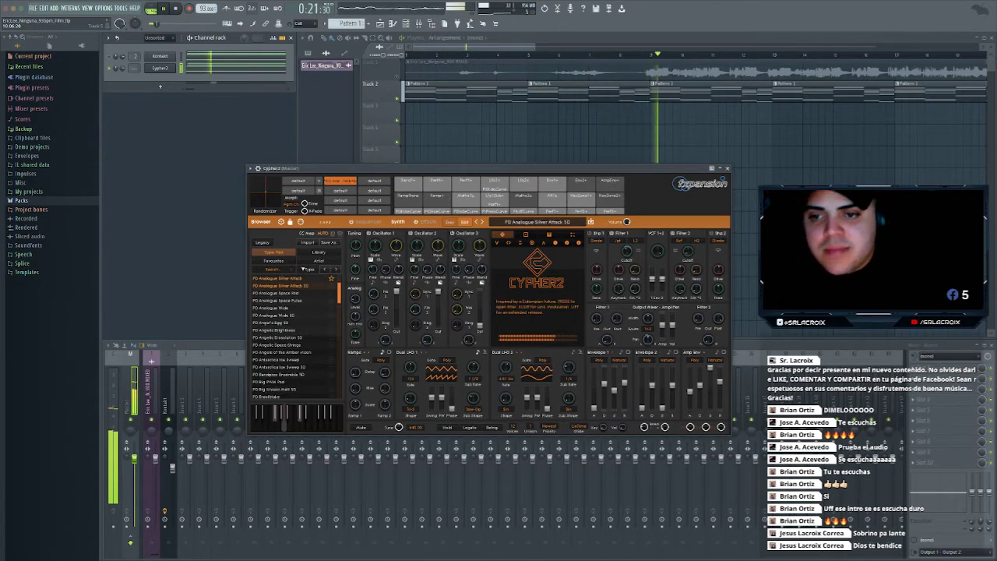
pyautogui.click(336, 269)
pyautogui.click(336, 270)
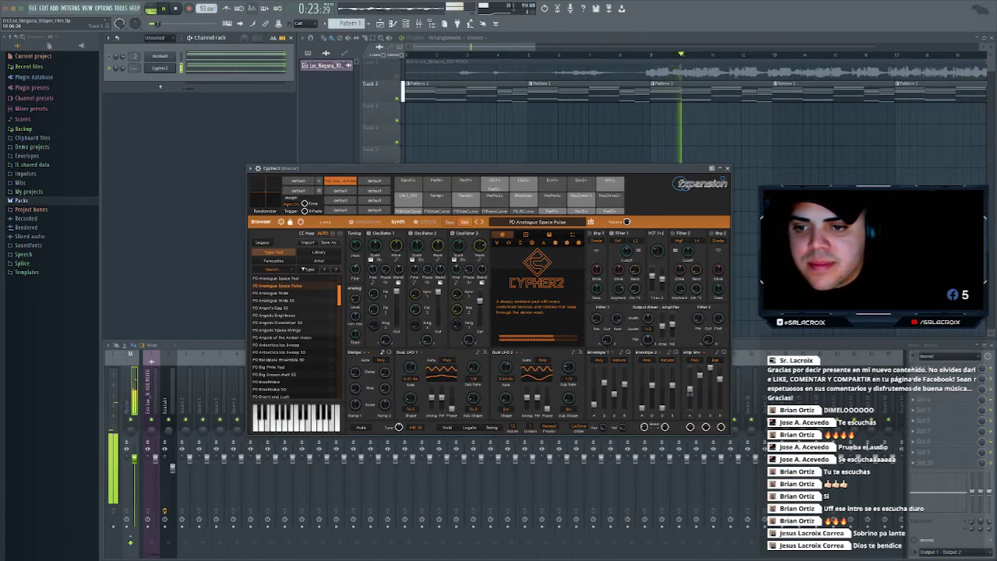
pyautogui.click(481, 221)
pyautogui.click(482, 222)
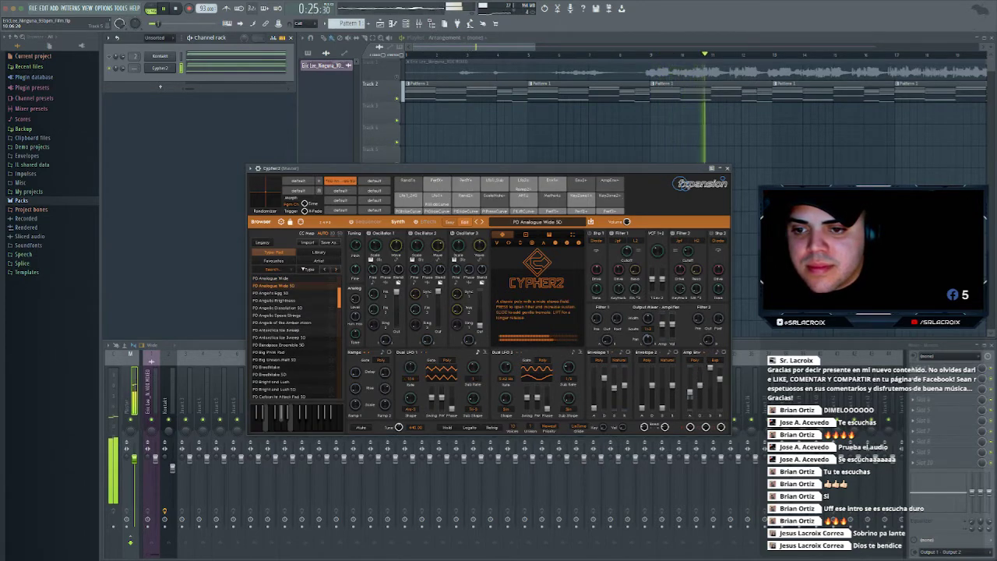
pyautogui.click(481, 221)
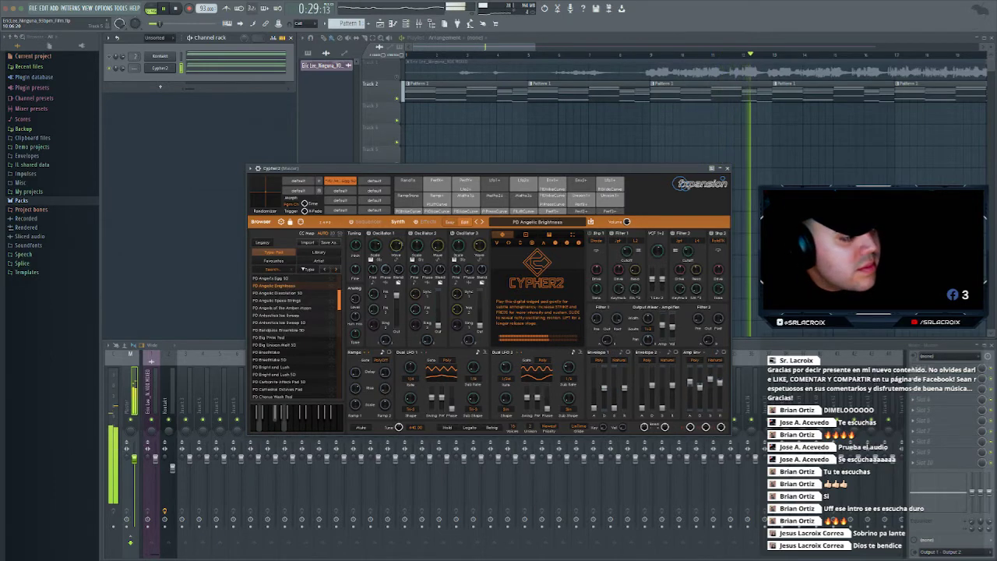
pyautogui.click(482, 222)
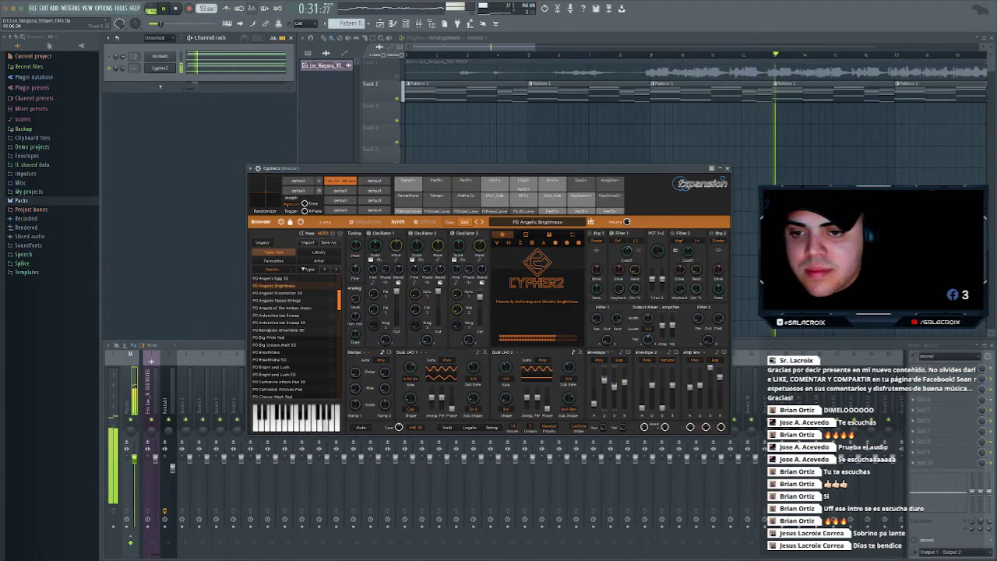
pyautogui.click(481, 222)
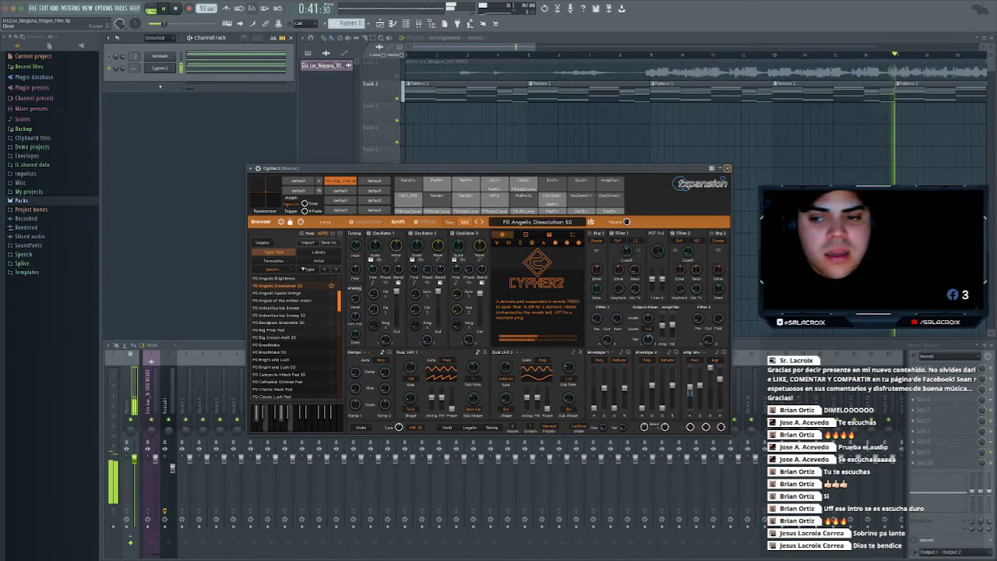
pyautogui.press('Escape')
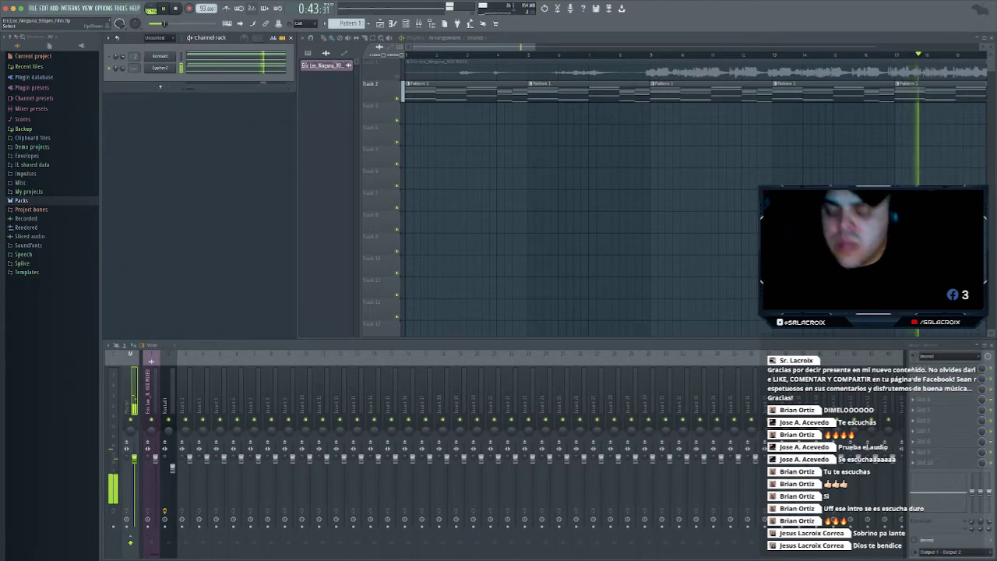
# Route Cypher2 to mixer track 3 and balance its level and Kontakt's stereo separation during playback
pyautogui.hotkey('ctrl', 'l')
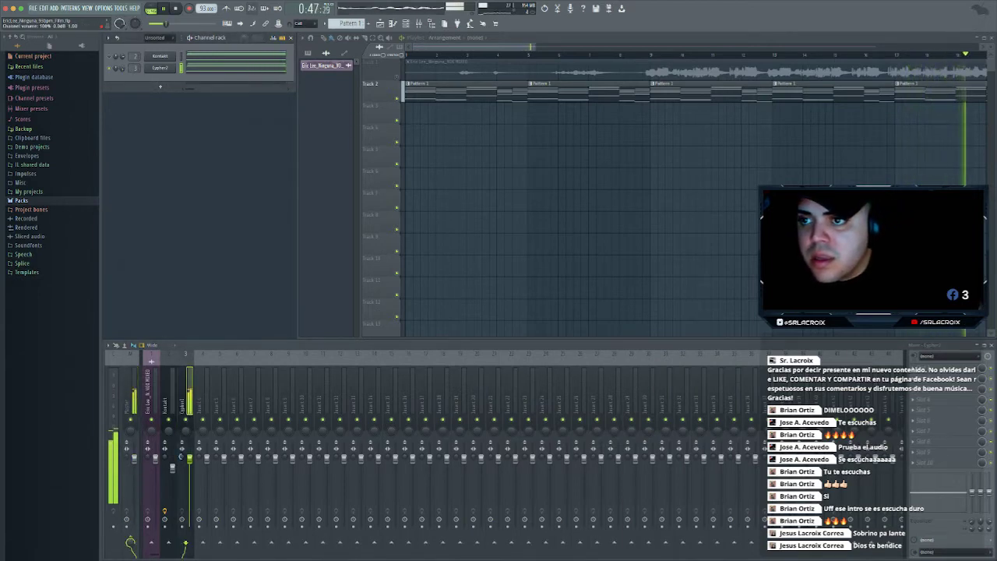
pyautogui.moveTo(190, 457); pyautogui.dragTo(189, 473)
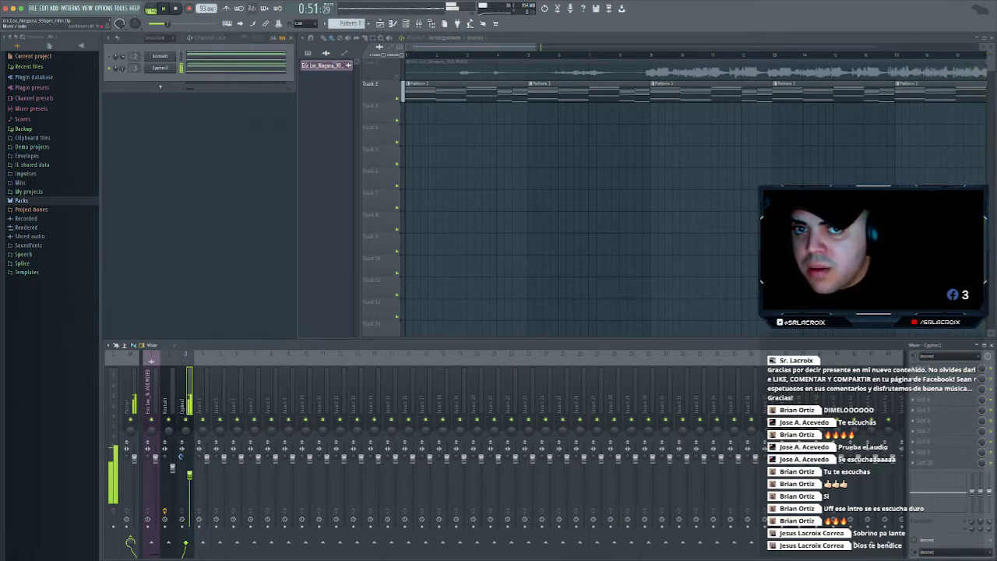
pyautogui.click(406, 55)
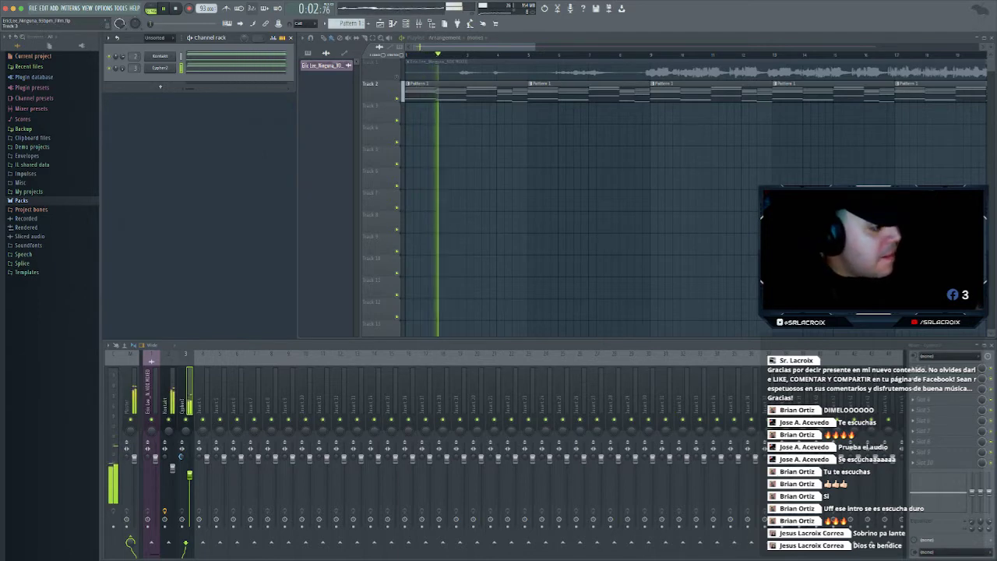
pyautogui.moveTo(190, 474); pyautogui.dragTo(189, 484)
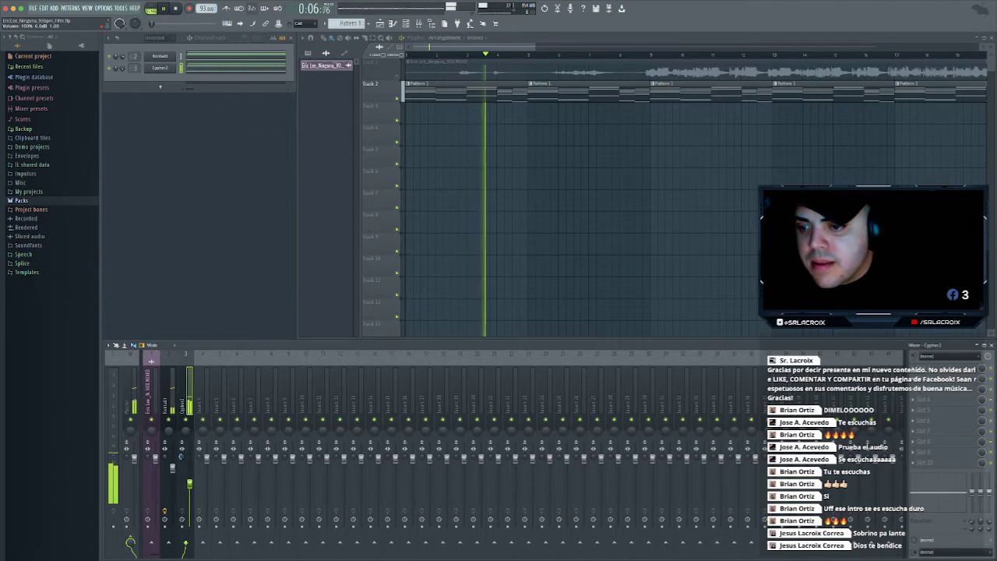
pyautogui.moveTo(164, 458); pyautogui.dragTo(165, 424)
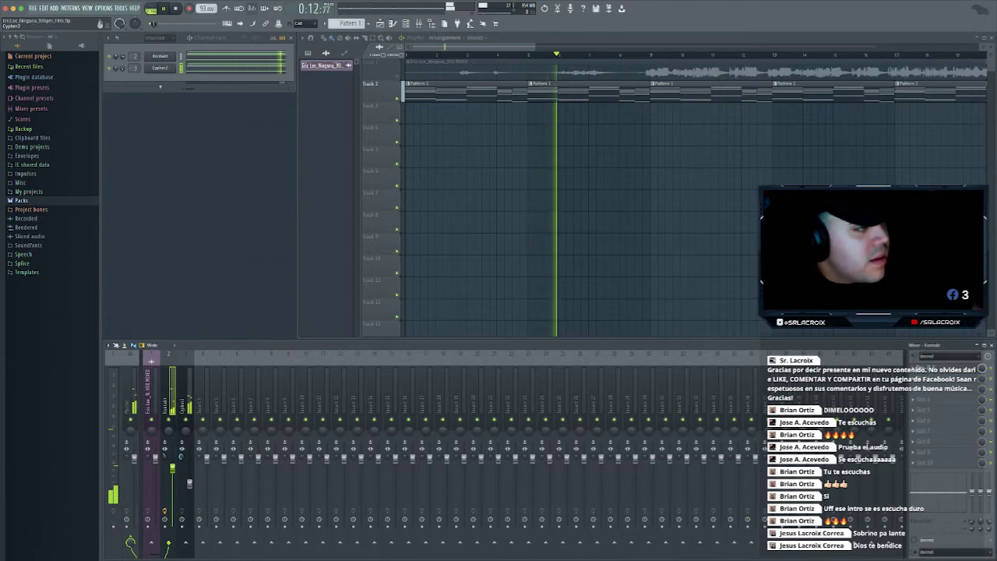
pyautogui.press('space')
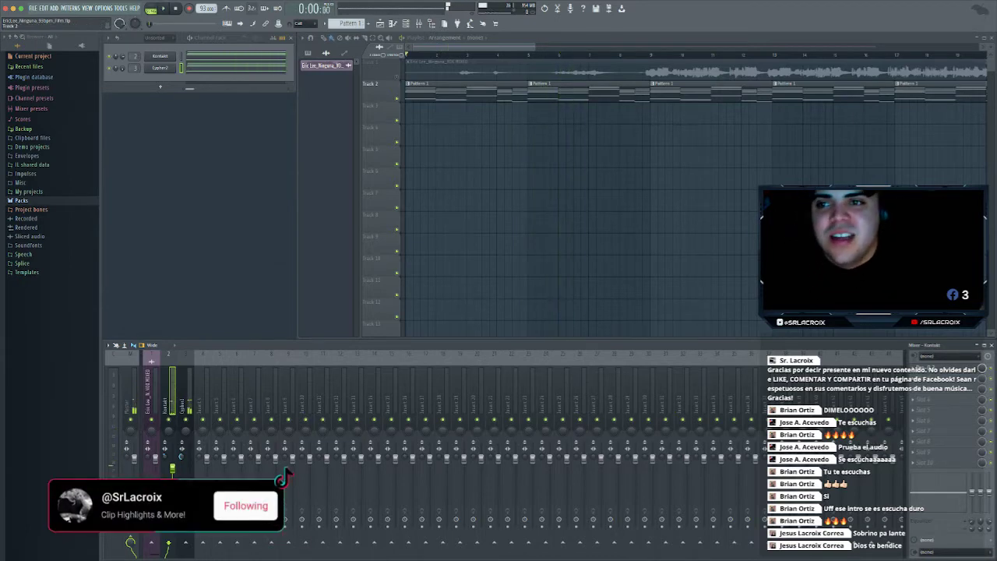
# Add an Omnisphere channel and move its plugin window clear of the channel rack
pyautogui.click(160, 87)
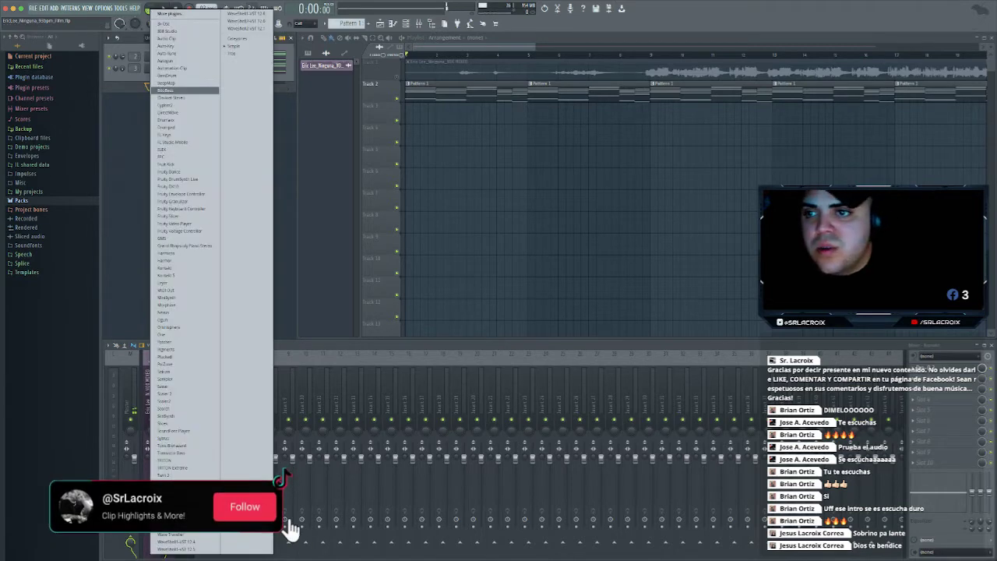
pyautogui.click(169, 328)
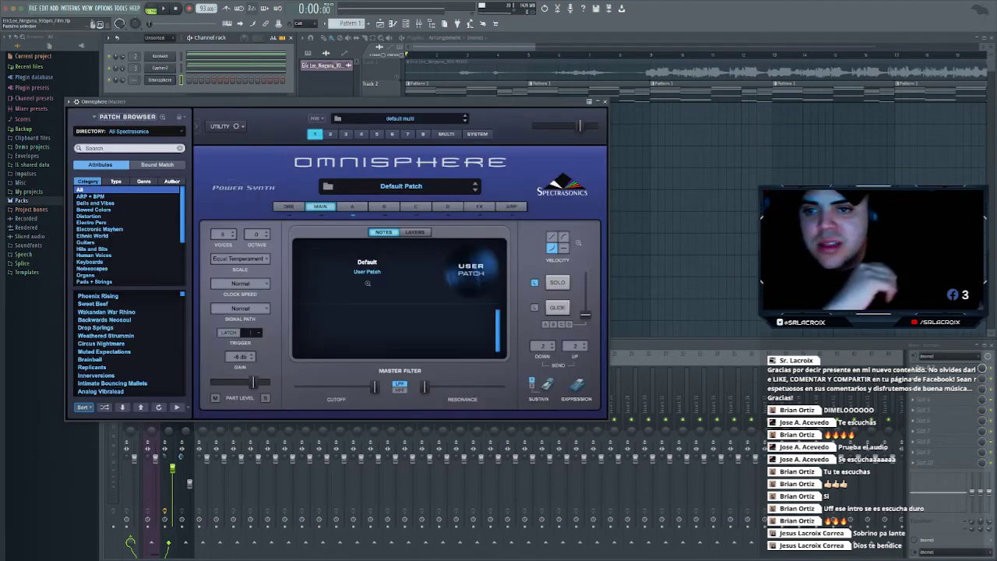
pyautogui.moveTo(335, 101); pyautogui.dragTo(471, 118)
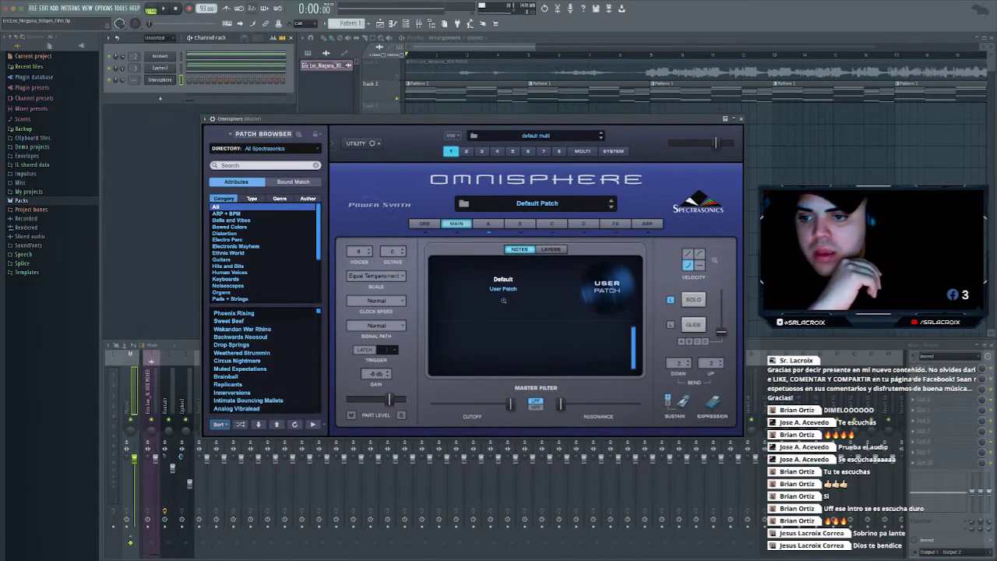
# Search the Omnisphere patches for "mini triangle", load and audition Mini Triangle Sub, and close the plugin window
pyautogui.click(265, 165)
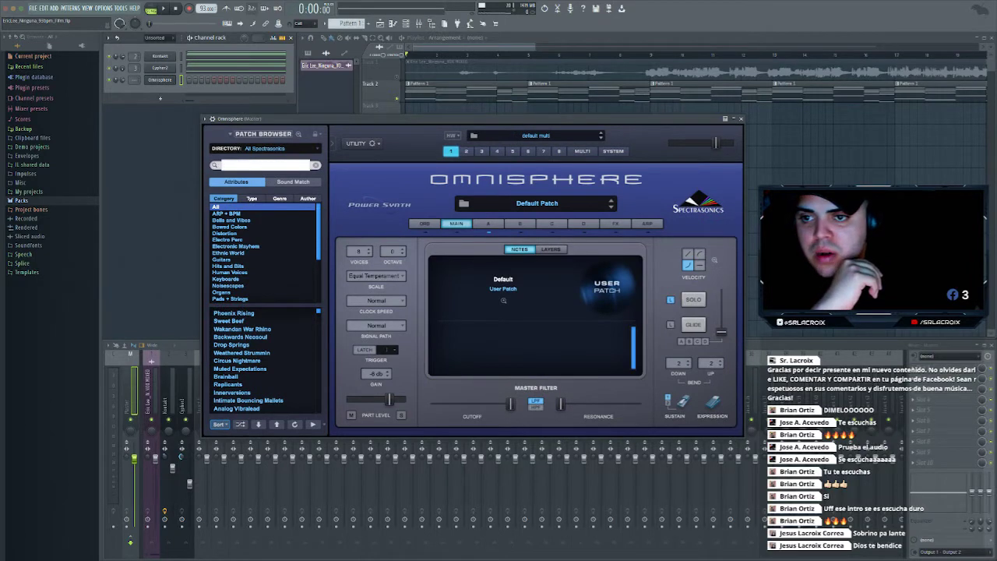
pyautogui.press('r')
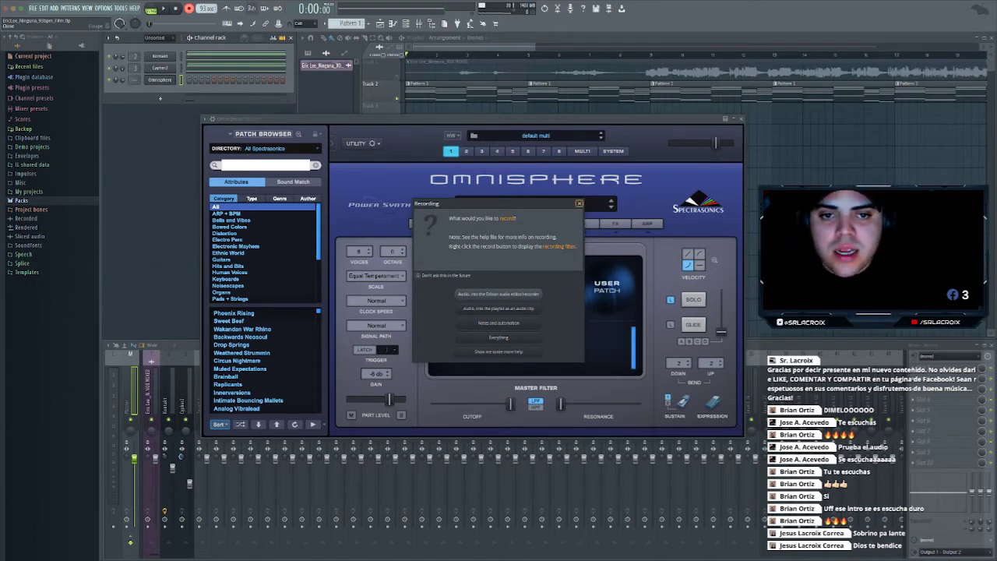
pyautogui.click(579, 204)
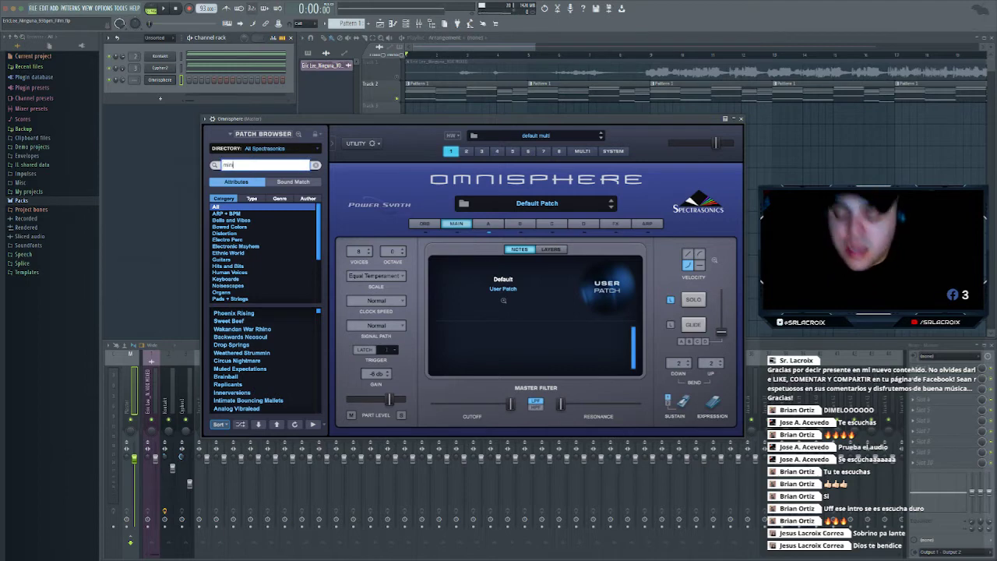
pyautogui.write('mini triangle')
pyautogui.press('Return')
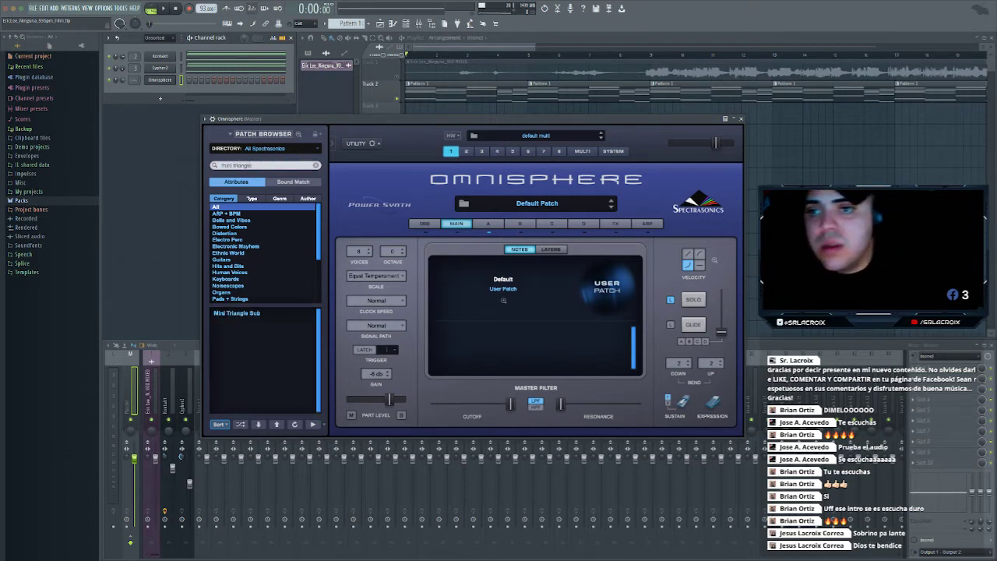
pyautogui.click(237, 313)
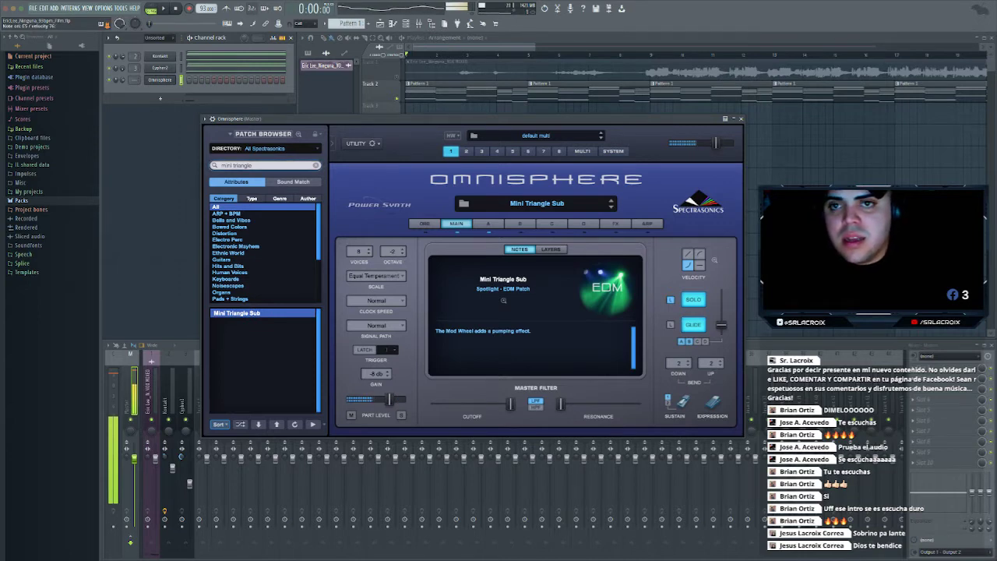
pyautogui.click(160, 80)
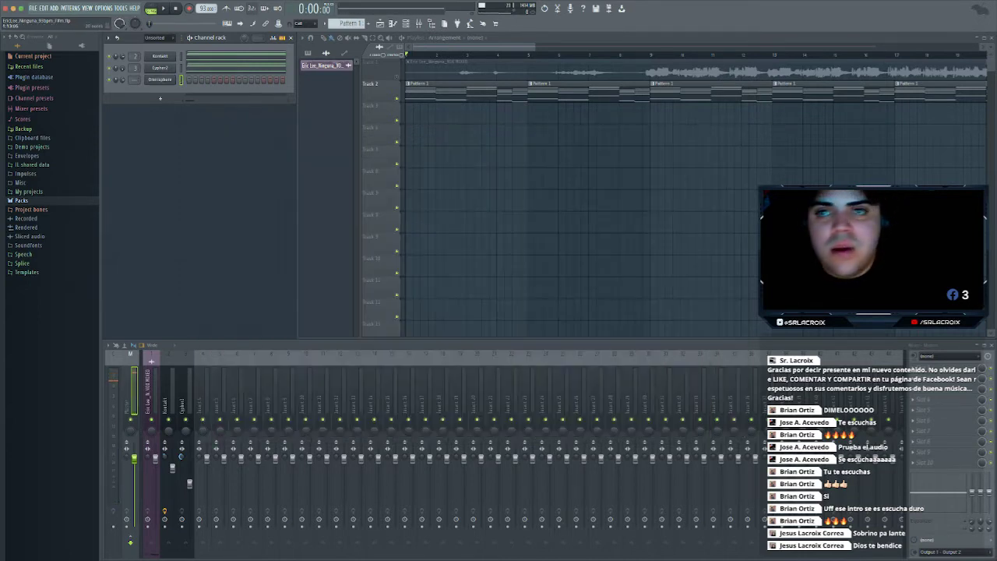
# Draw three one-bar Omnisphere bass notes in the piano roll, following the roots of the first three ghosted chords
pyautogui.click(393, 23)
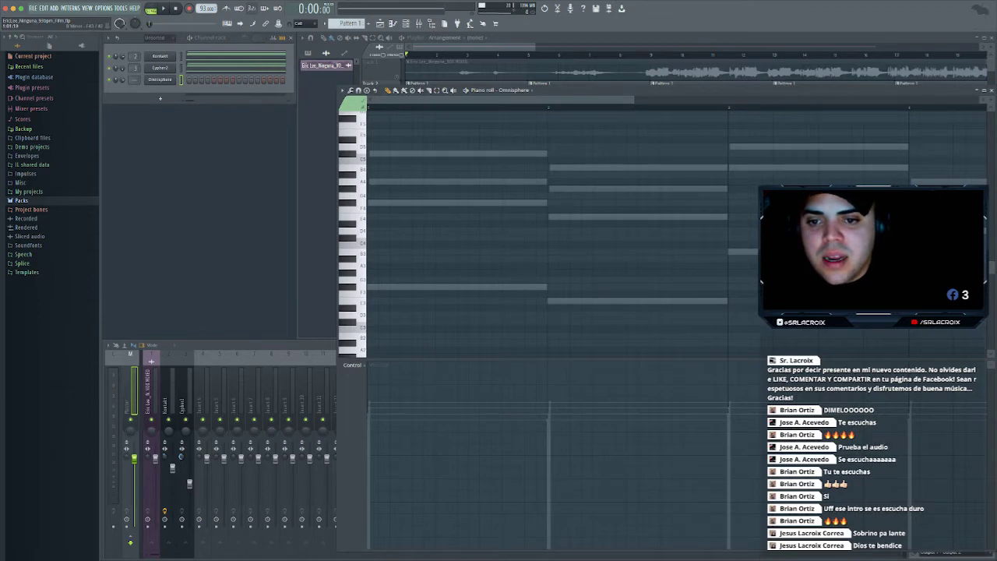
pyautogui.click(376, 209)
pyautogui.moveTo(376, 208); pyautogui.dragTo(536, 203)
pyautogui.click(555, 217)
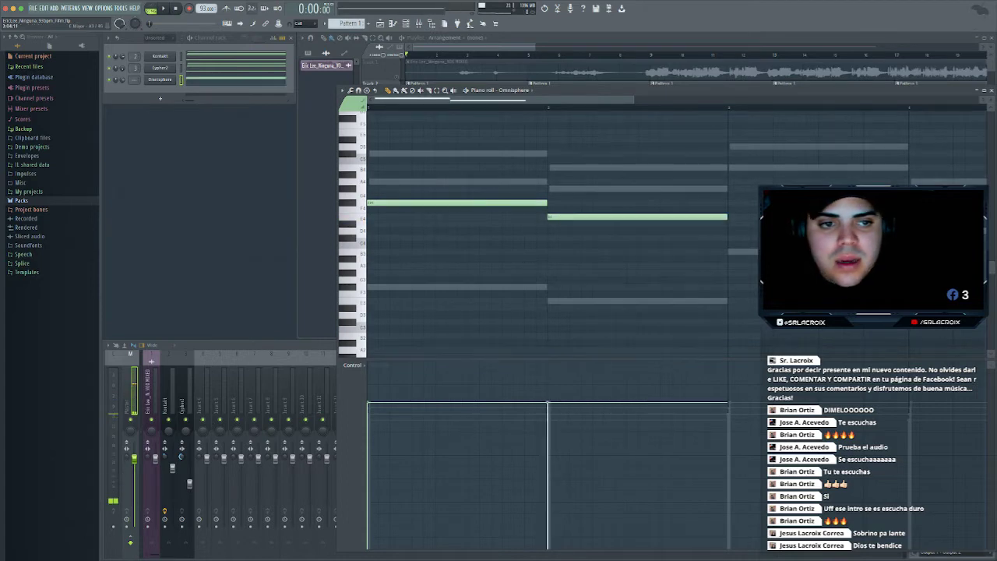
pyautogui.click(732, 252)
# Draw two half-bar bass notes in the fourth bar, following the roots of the last two ghosted chords
pyautogui.hscroll(5, 732, 252)
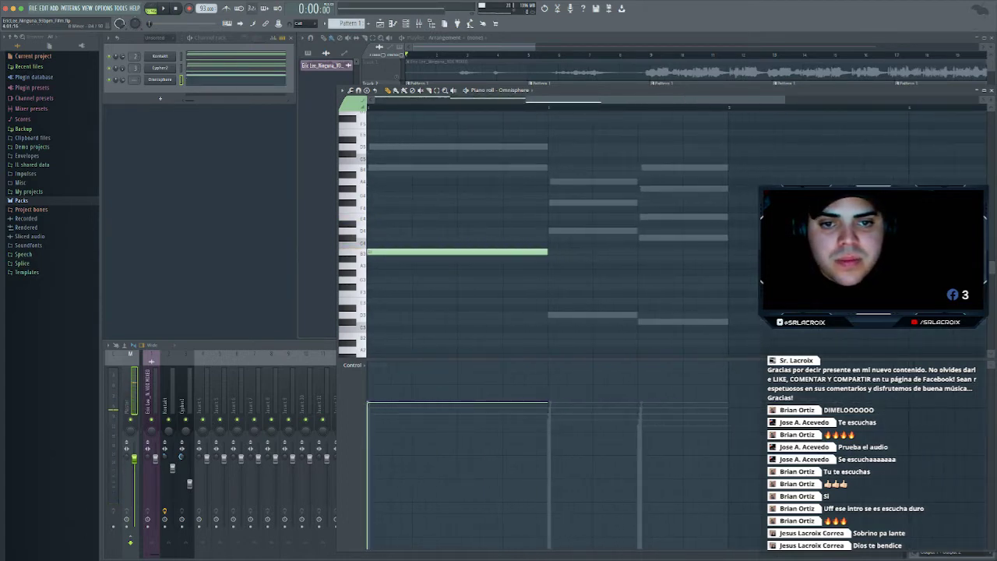
pyautogui.click(554, 230)
pyautogui.moveTo(726, 230); pyautogui.dragTo(648, 230)
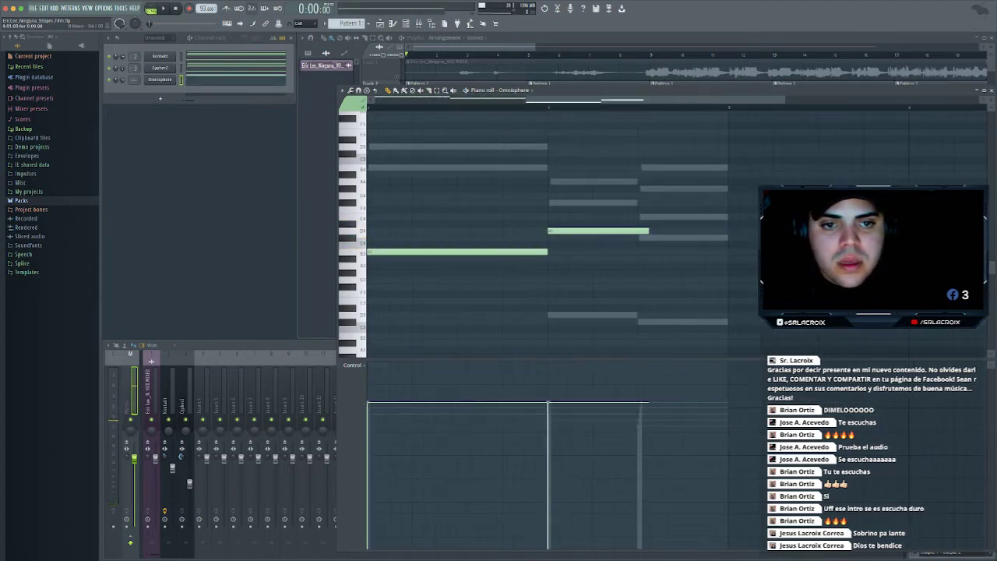
pyautogui.click(642, 237)
# Raise the third bar's bass note by one octave and play the bass line back with the song
pyautogui.hscroll(-5, 642, 238)
pyautogui.keyDown('super'); pyautogui.click(767, 252); pyautogui.keyUp('super')
pyautogui.press('super+Up')
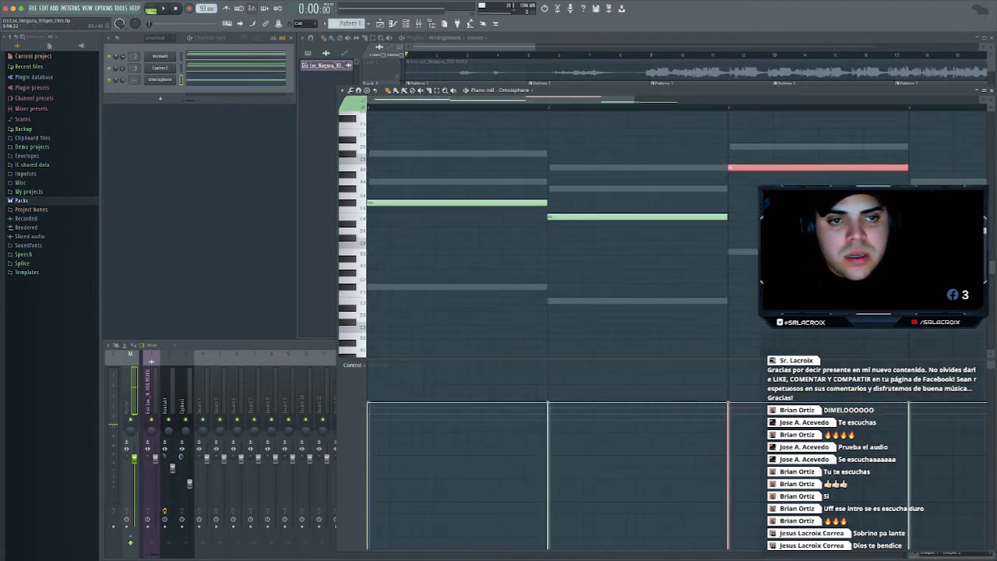
pyautogui.press('space')
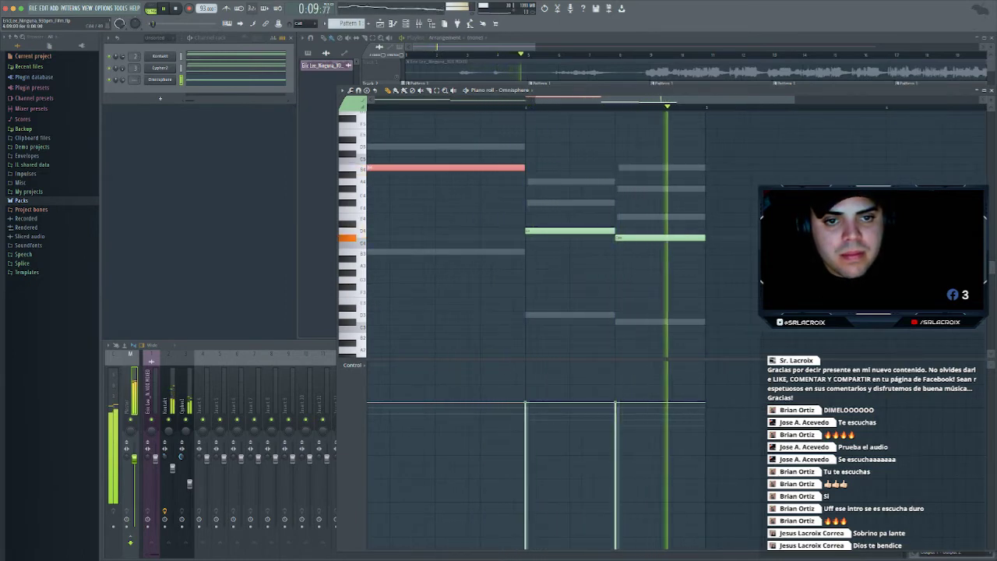
pyautogui.press('space')
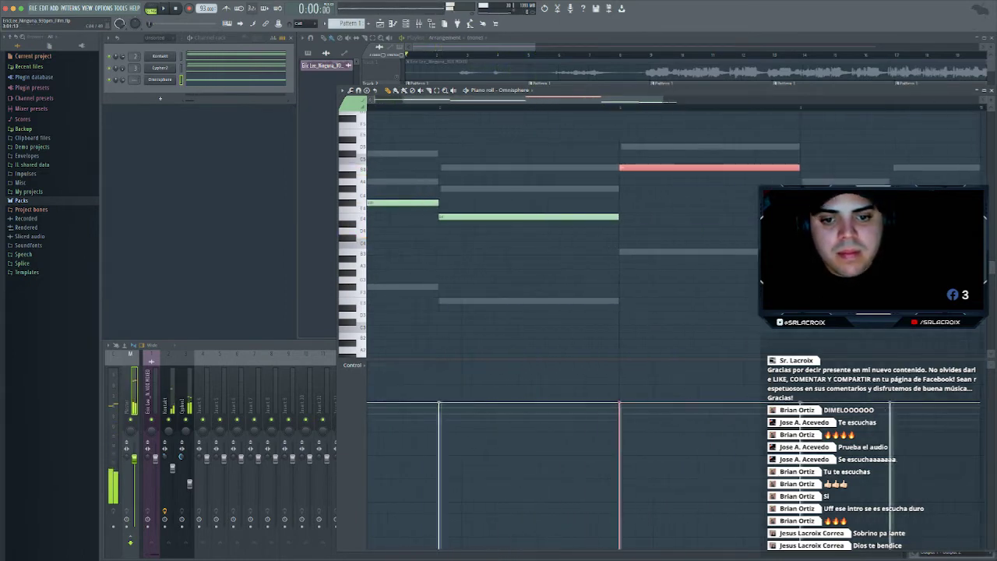
# Raise the velocity of all bass notes to 100%, check them in playback and close the piano roll
pyautogui.moveTo(910, 396)
pyautogui.mouseDown()
pyautogui.moveTo(370, 362)
pyautogui.moveTo(730, 362)
pyautogui.mouseUp()
pyautogui.hscroll(3, 826, 343)
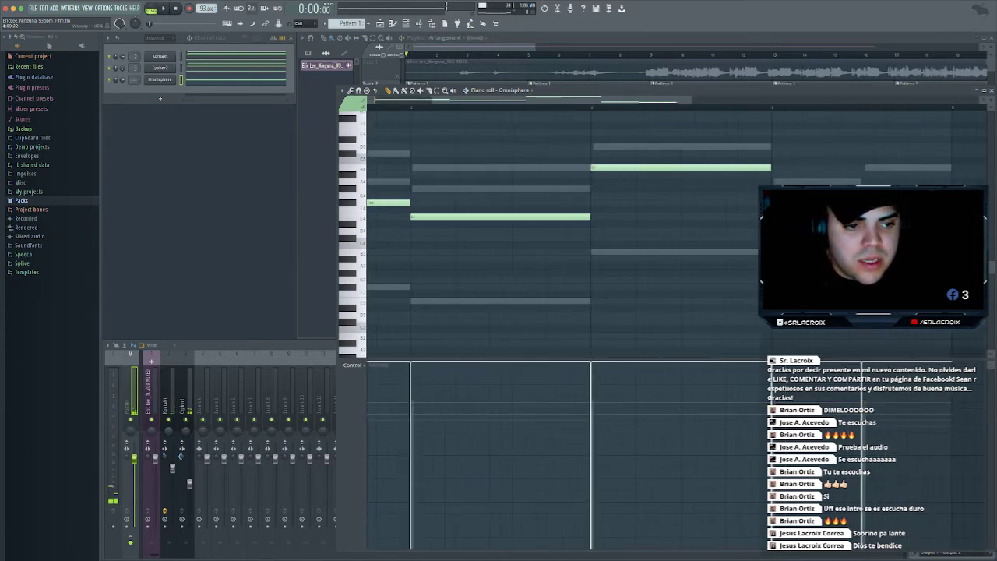
pyautogui.hscroll(-2, 662, 226)
pyautogui.press('space')
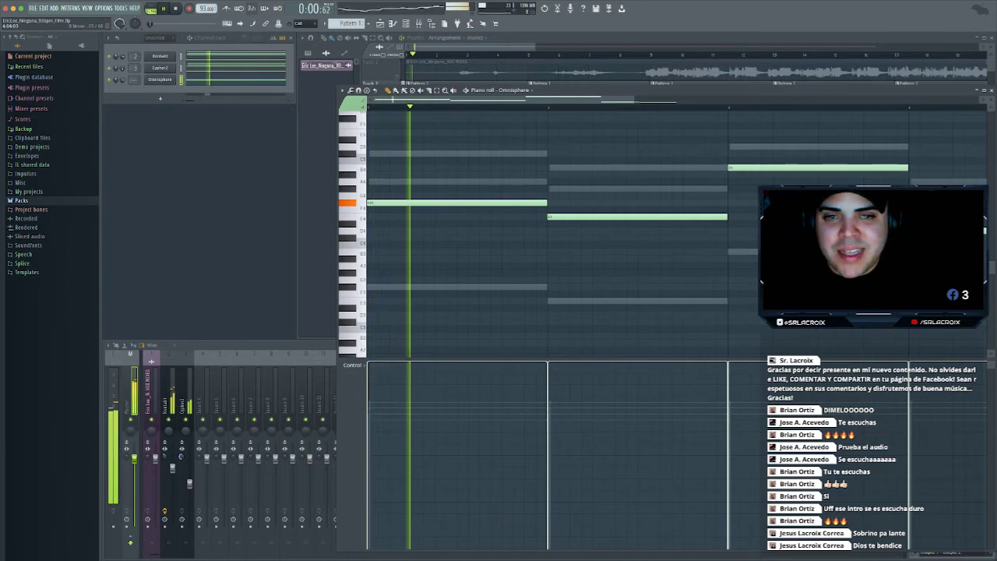
pyautogui.press('space')
pyautogui.click(992, 90)
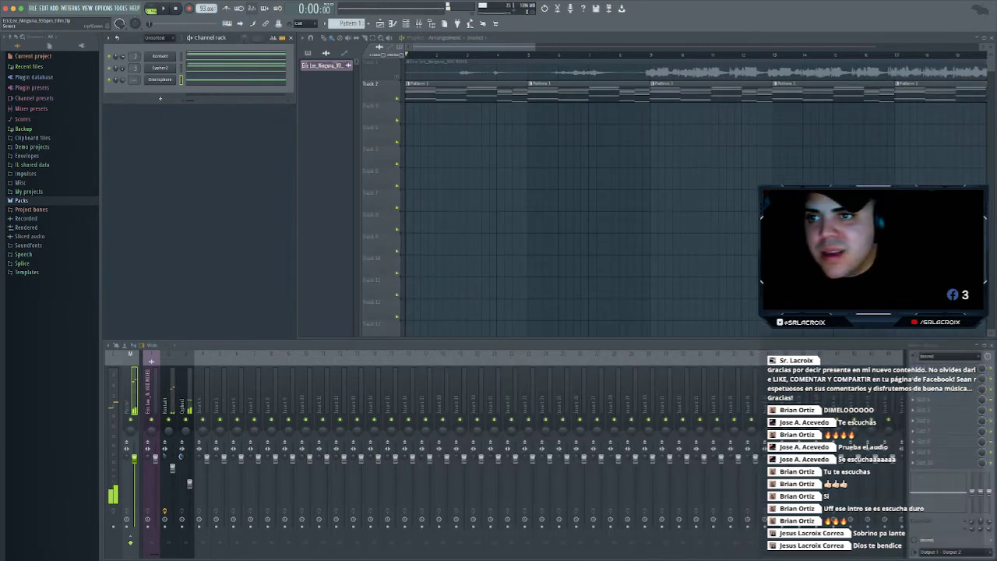
# Route Omnisphere to mixer track 4 and lower its level to about 51% during playback
pyautogui.press('super+l')
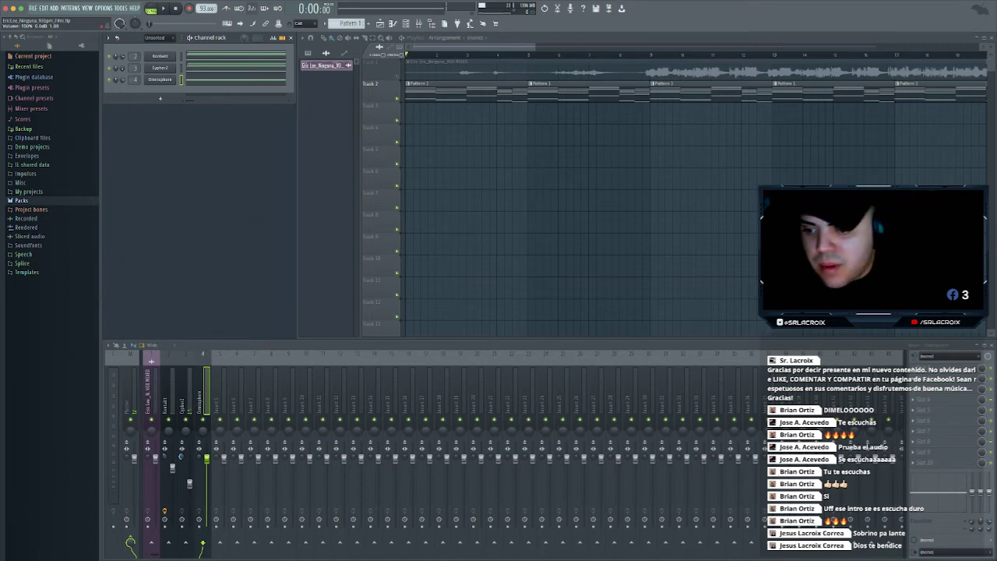
pyautogui.press('space')
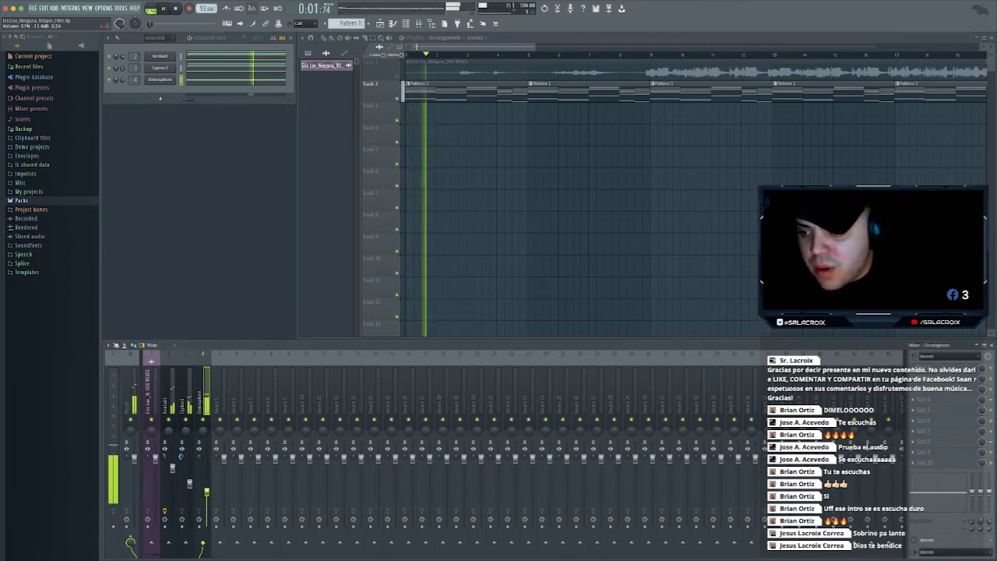
pyautogui.press('space')
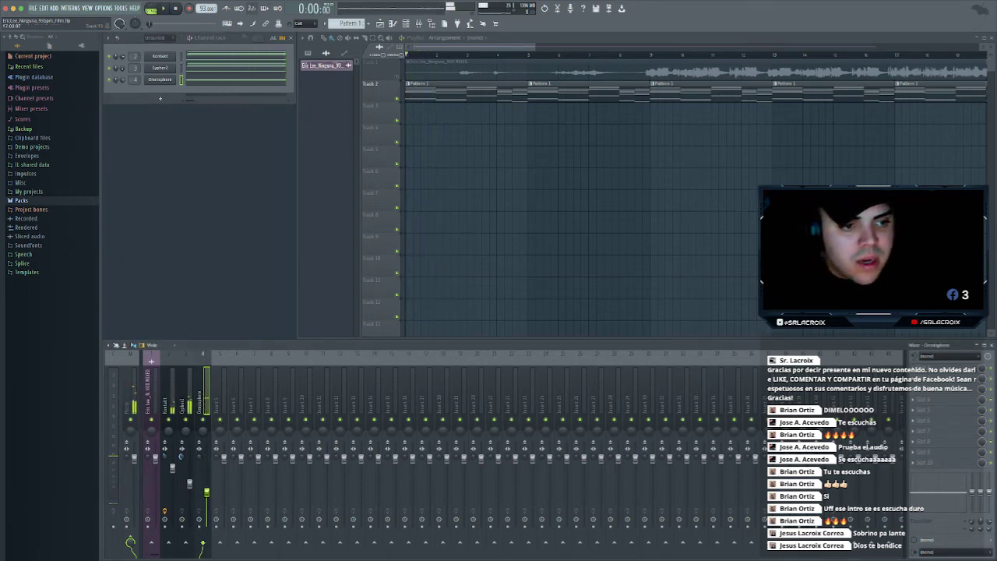
# Insert WaveShell2-VST 12.0 on the Omnisphere mixer track, load RBass from its plugin list and move the window aside
pyautogui.click(914, 369)
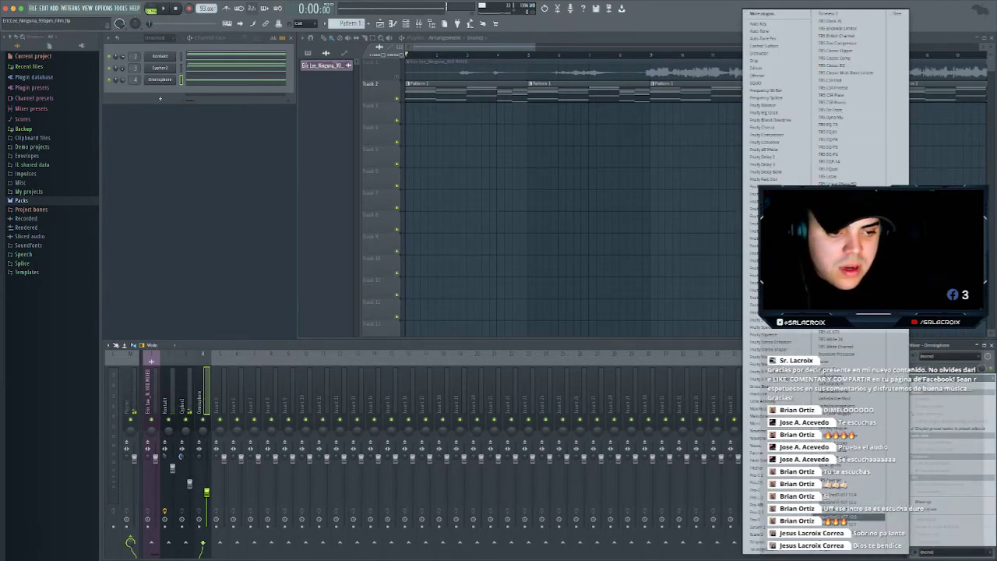
pyautogui.click(853, 517)
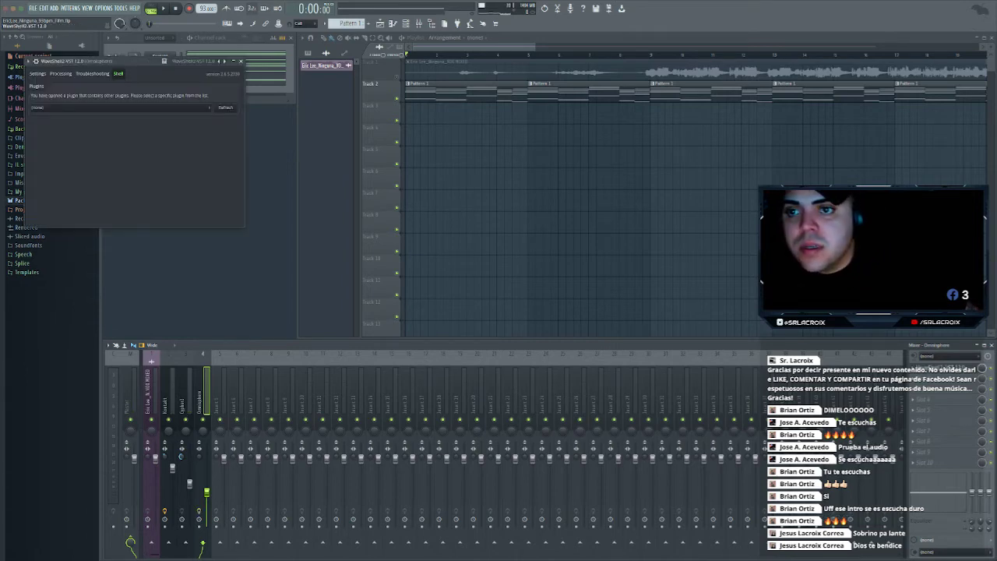
pyautogui.click(121, 107)
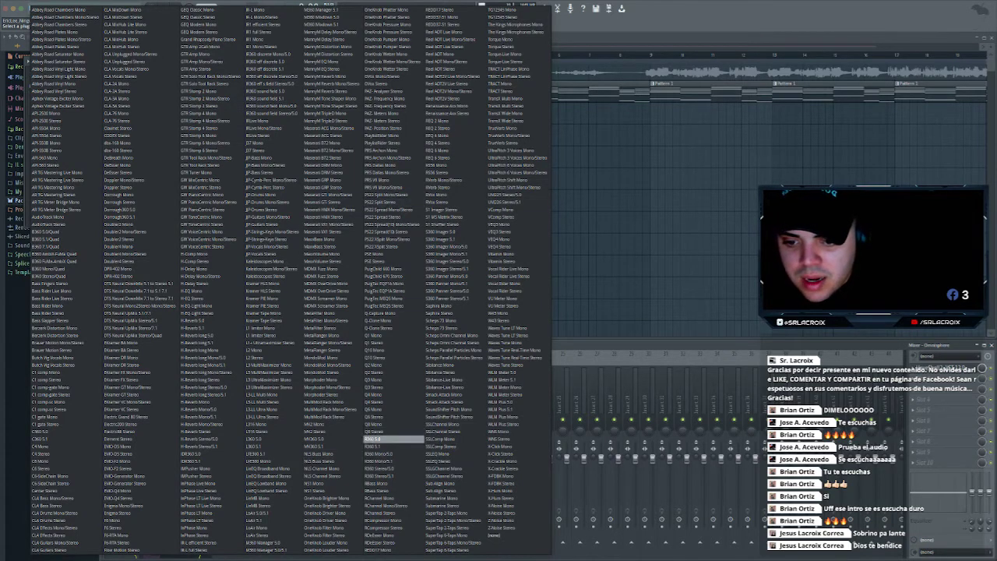
pyautogui.click(394, 484)
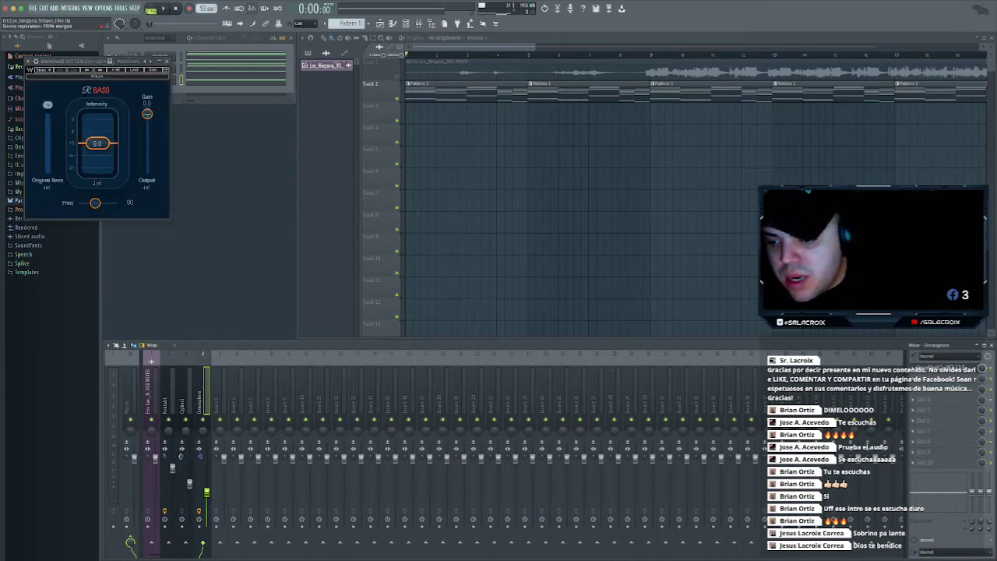
pyautogui.moveTo(78, 61); pyautogui.dragTo(268, 139)
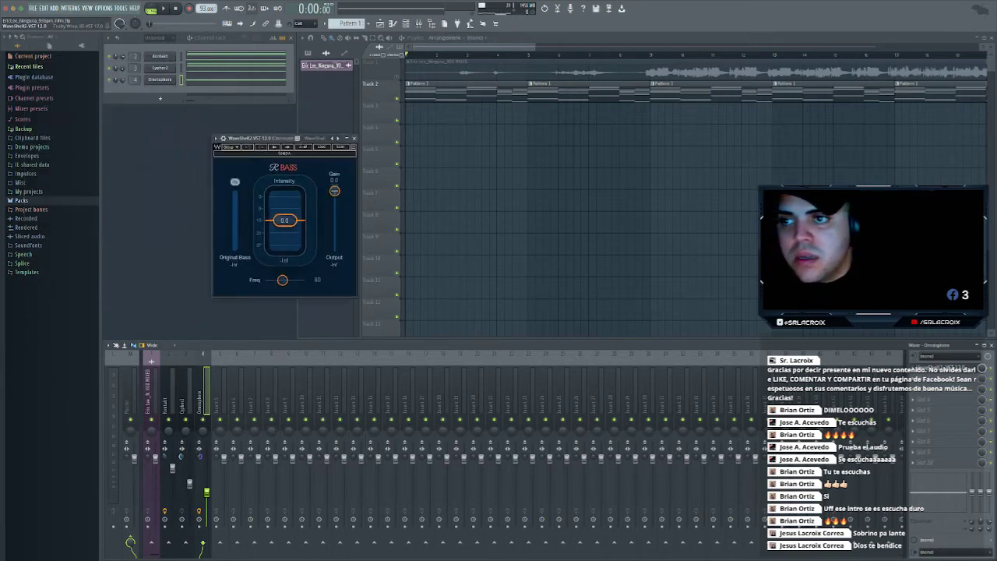
# Load an artist SubWoofer Bass preset in RBass, check it in playback and close the plugin window
pyautogui.click(321, 146)
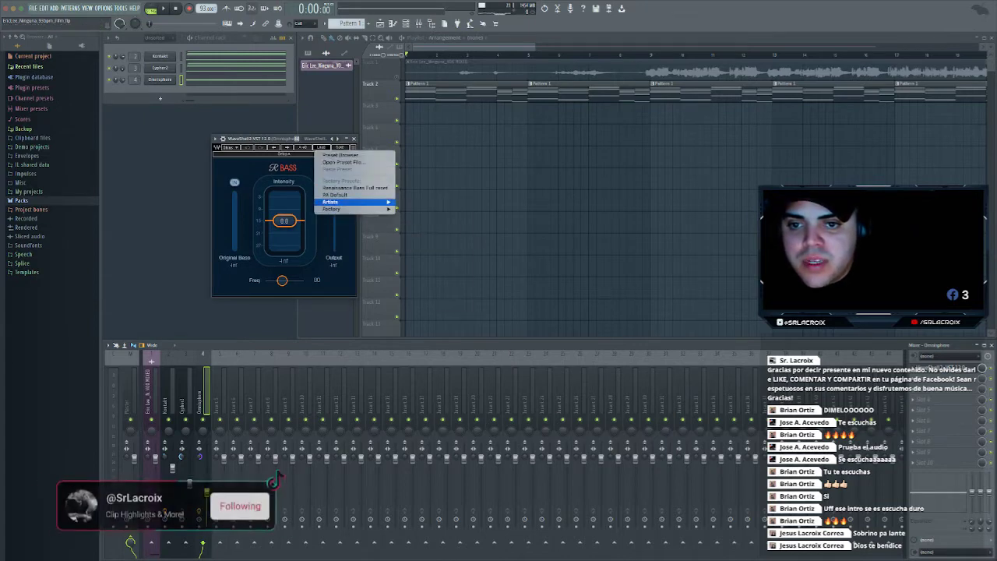
pyautogui.moveTo(331, 202)
pyautogui.moveTo(425, 251)
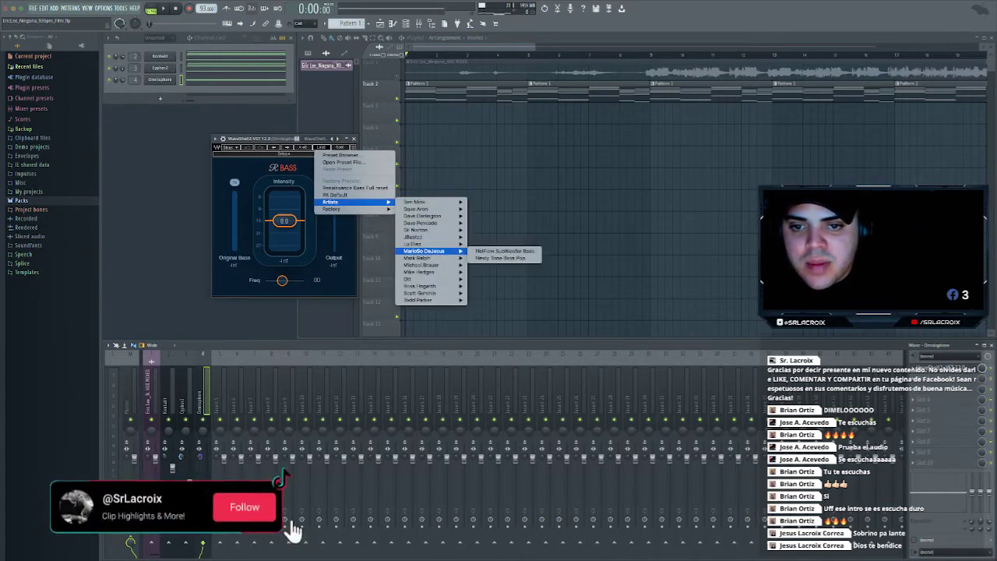
pyautogui.click(505, 251)
pyautogui.press('space')
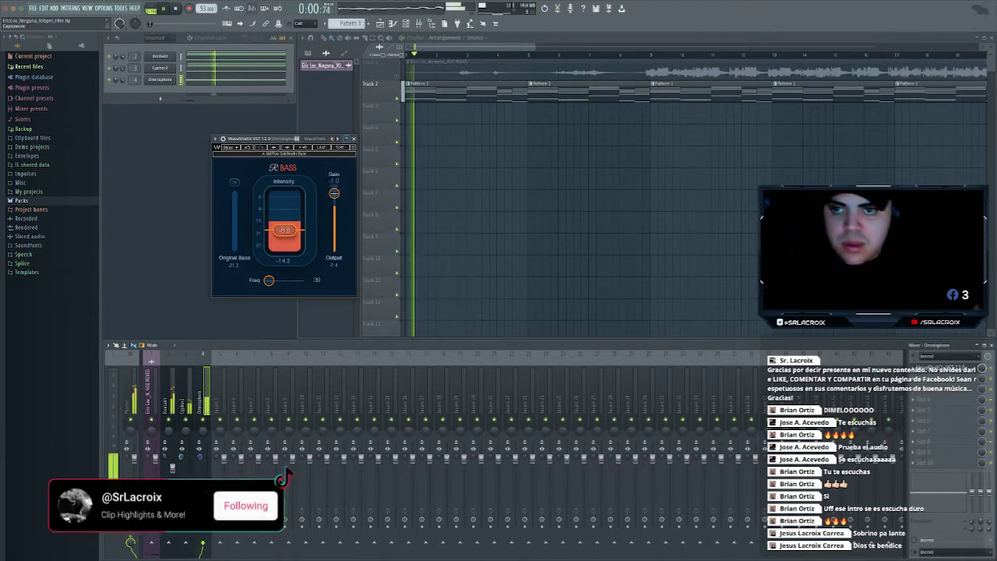
pyautogui.click(354, 139)
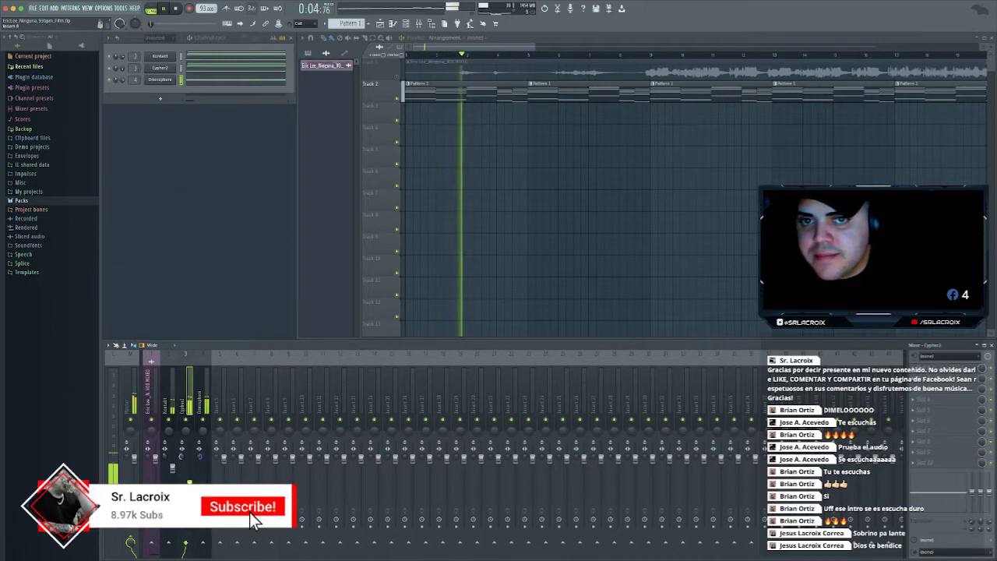
# Play the song from the start past the vocal entrance to check the processed bass in the mix
pyautogui.press('space')
pyautogui.press('space')
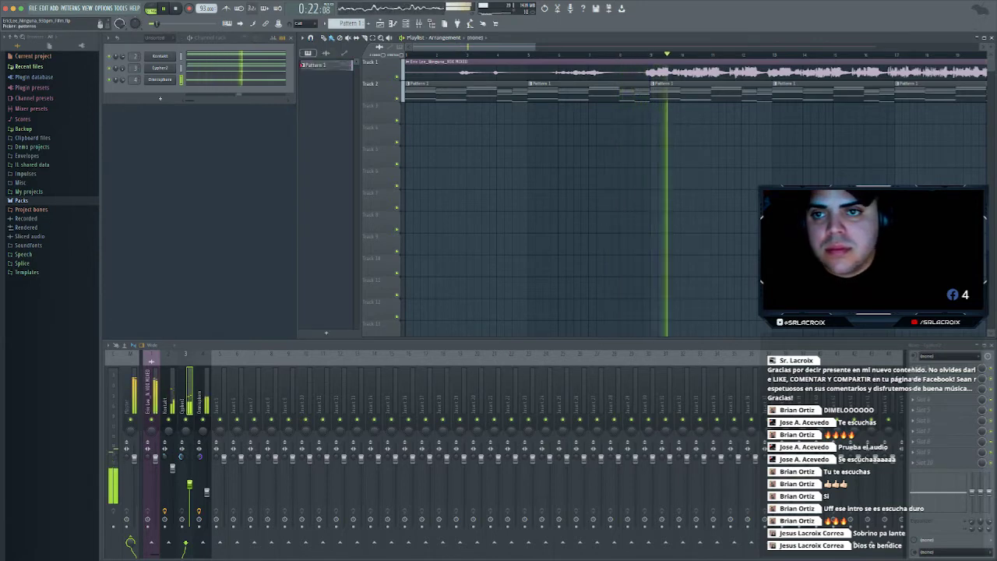
pyautogui.scroll(-5, 461, 92)
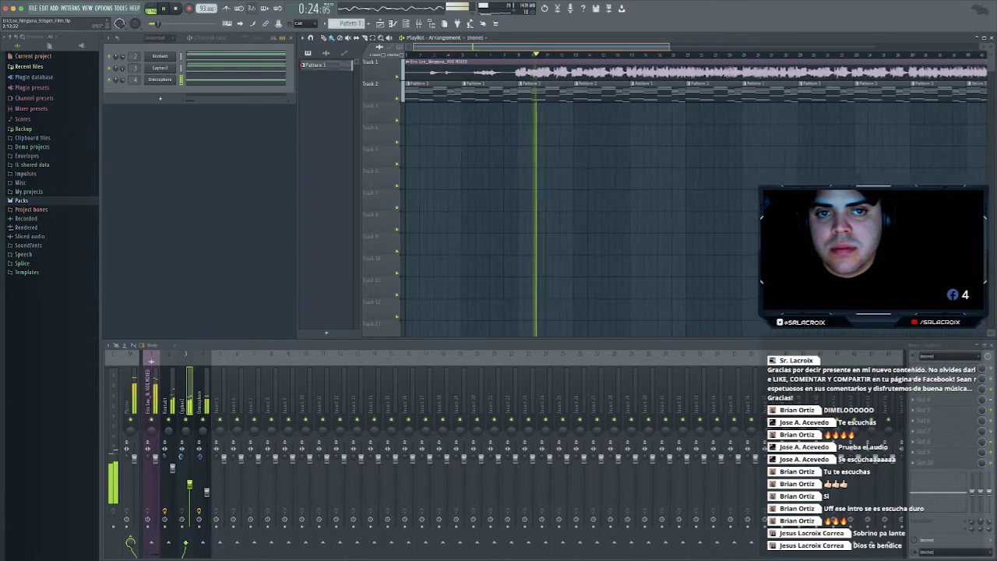
pyautogui.press('space')
# Split Pattern 1 by channel and delete all existing pattern clips from Track 2
pyautogui.rightClick(314, 65)
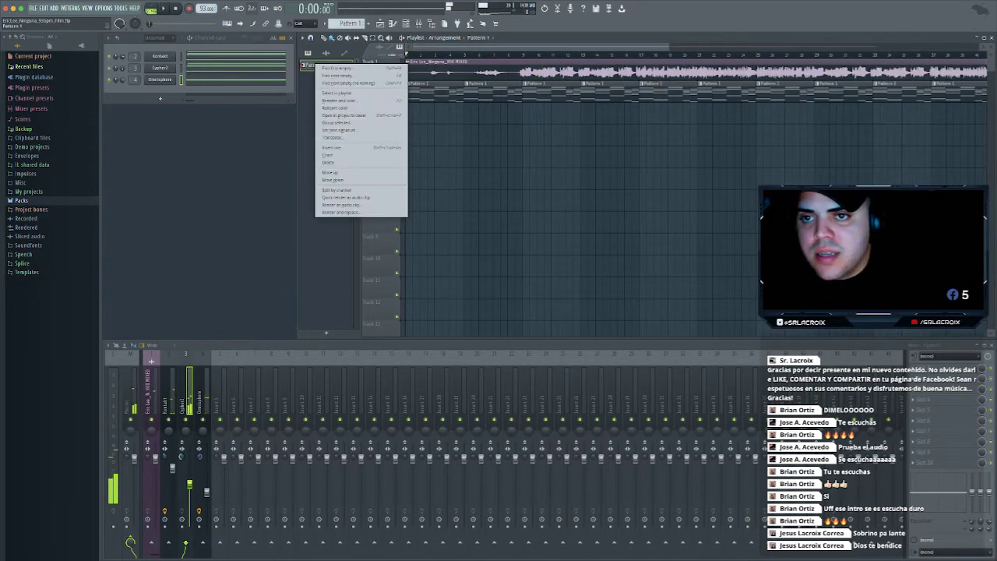
pyautogui.click(340, 189)
pyautogui.doubleClick(382, 92)
pyautogui.press('Delete')
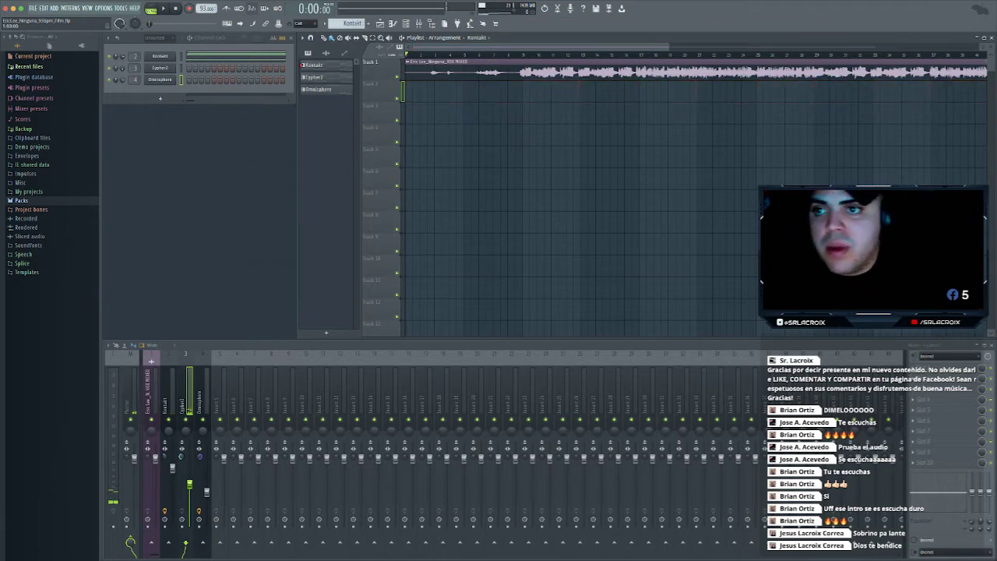
# Place the Kontakt pattern at the start of Track 2 and duplicate it until the clips span the whole vocal
pyautogui.click(413, 92)
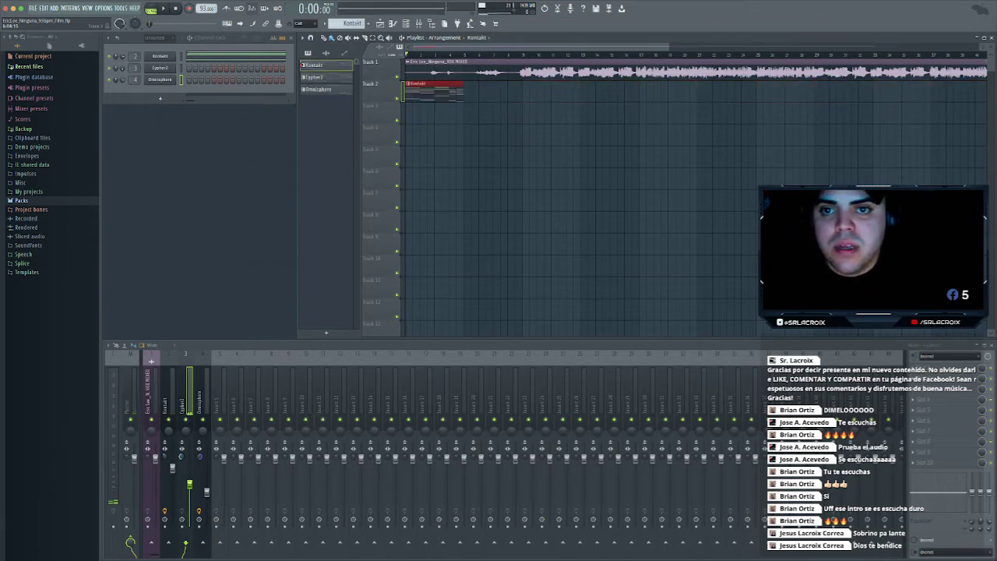
pyautogui.hotkey('ctrl', 'b')
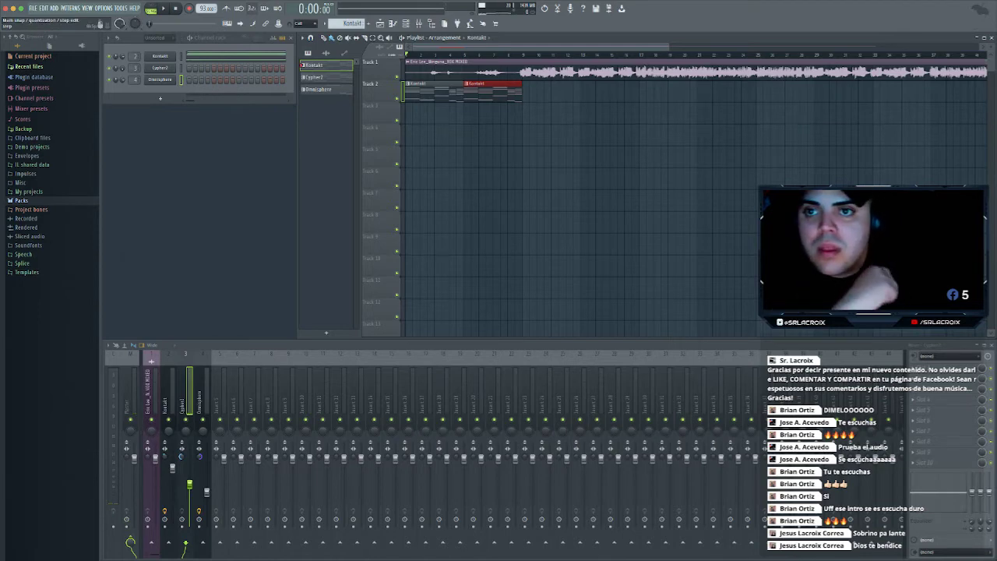
pyautogui.hotkey('ctrl', 'b')
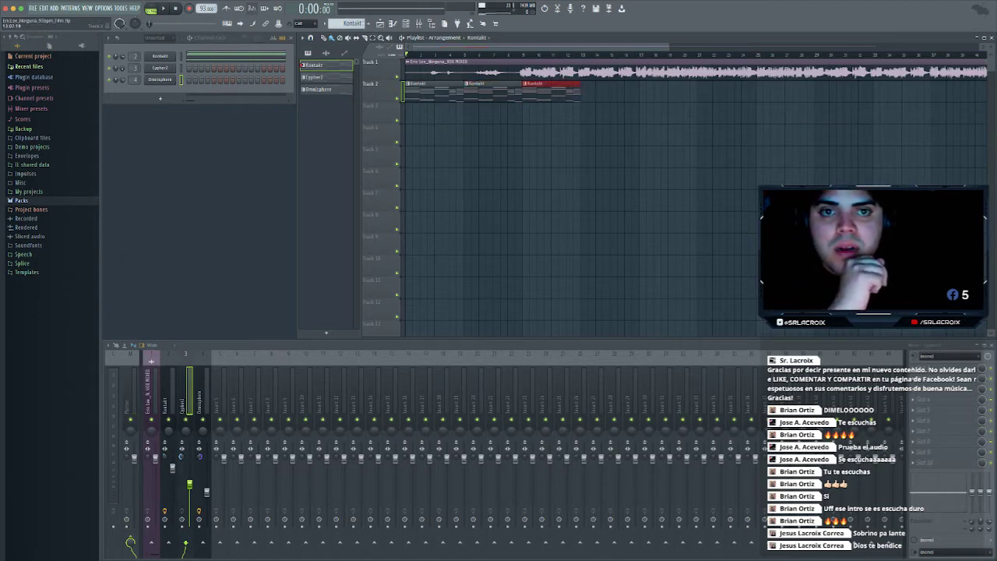
pyautogui.moveTo(669, 47); pyautogui.dragTo(886, 47)
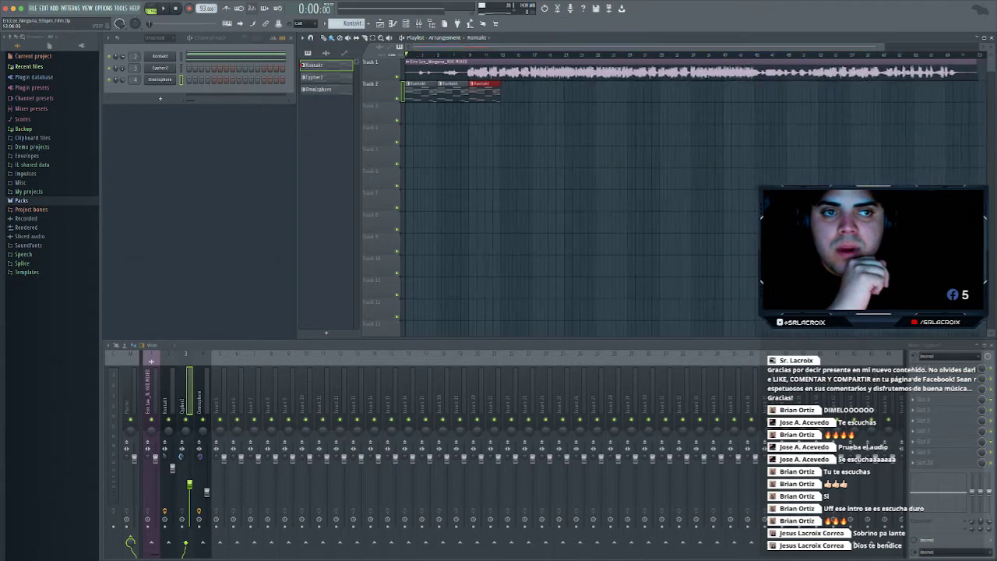
pyautogui.hotkey('ctrl', 'b')
pyautogui.hotkey('ctrl', 'b')
pyautogui.hotkey('ctrl', 'b')
pyautogui.hotkey('ctrl', 'b')
pyautogui.hotkey('ctrl', 'b')
pyautogui.hotkey('ctrl', 'b')
pyautogui.hotkey('ctrl', 'b')
pyautogui.hotkey('ctrl', 'b')
pyautogui.hotkey('ctrl', 'b')
pyautogui.hotkey('ctrl', 'b')
pyautogui.hotkey('ctrl', 'b')
pyautogui.hotkey('ctrl', 'b')
pyautogui.hotkey('ctrl', 'b')
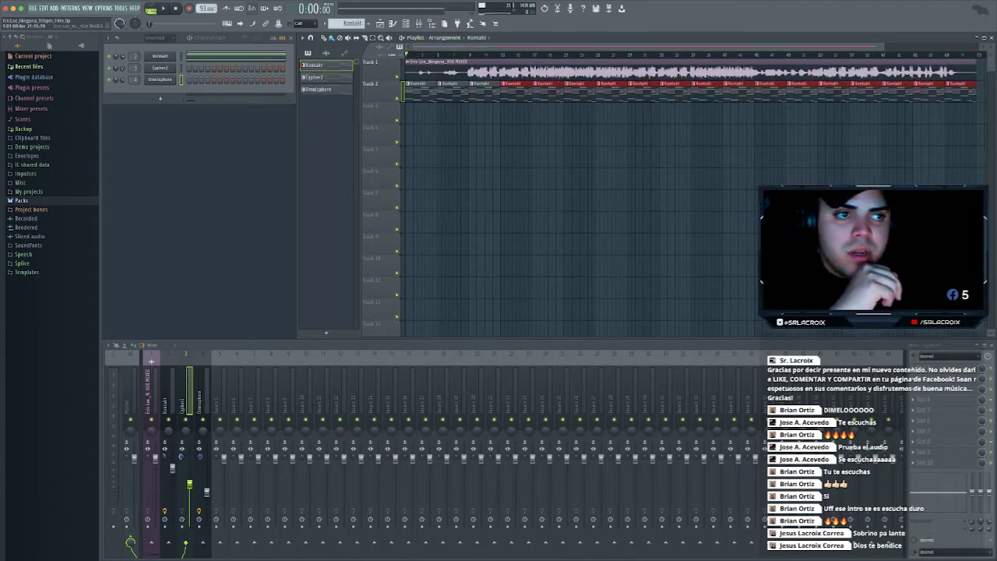
# Place the Cypher2 pattern at the start of Track 3 and duplicate it once to cover the first eight bars
pyautogui.scroll(4, 693, 70)
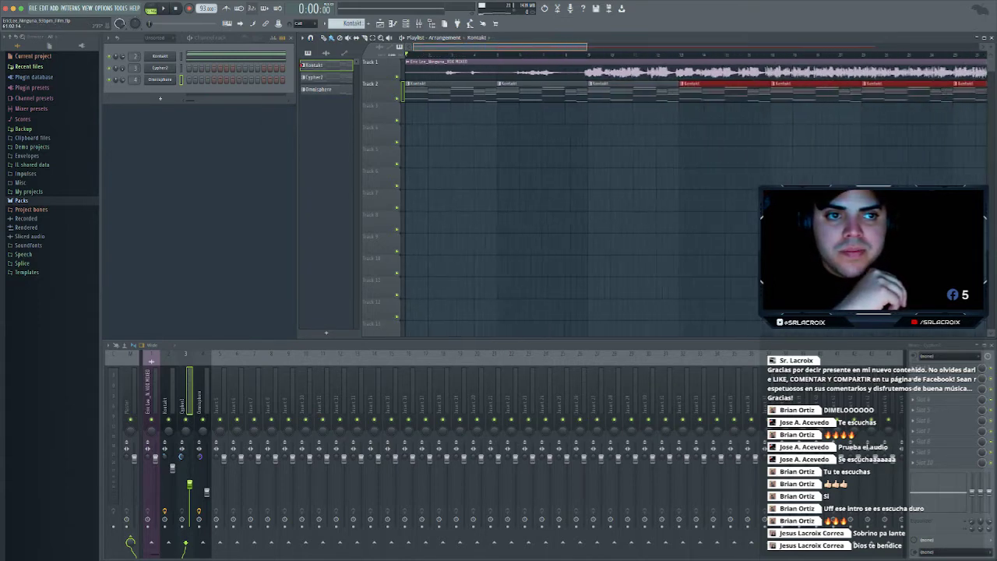
pyautogui.click(319, 77)
pyautogui.hscroll(1, 484, 92)
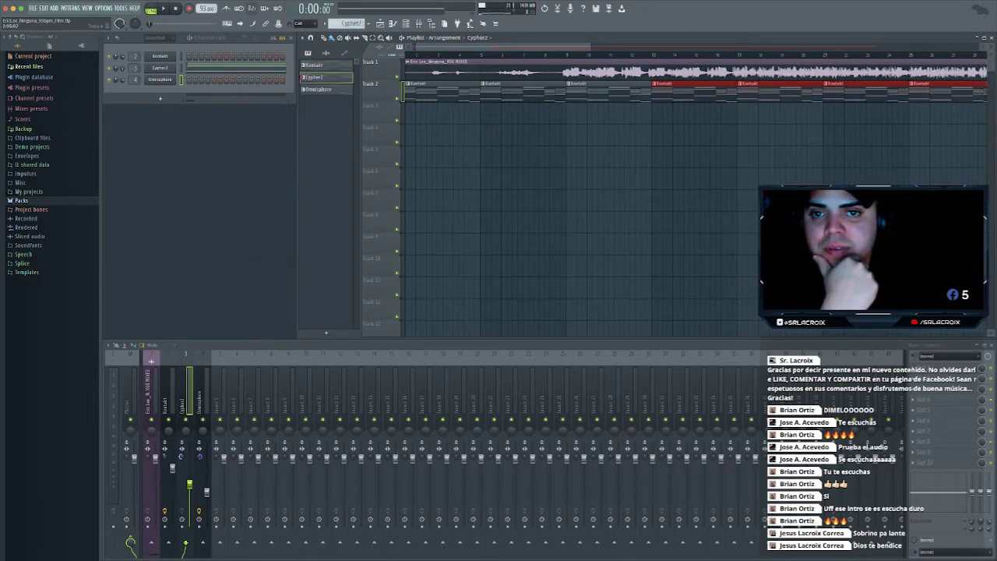
pyautogui.hscroll(-1, 426, 127)
pyautogui.click(415, 114)
pyautogui.hotkey('ctrl', 'b')
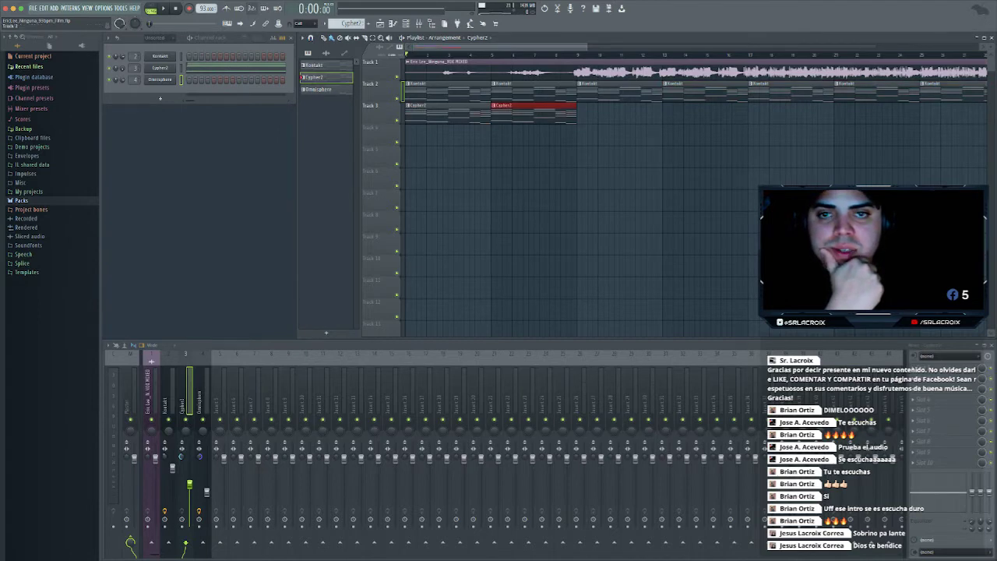
# Place one Omnisphere pattern clip at bar 5 and move it down to Track 9
pyautogui.click(319, 90)
pyautogui.click(501, 136)
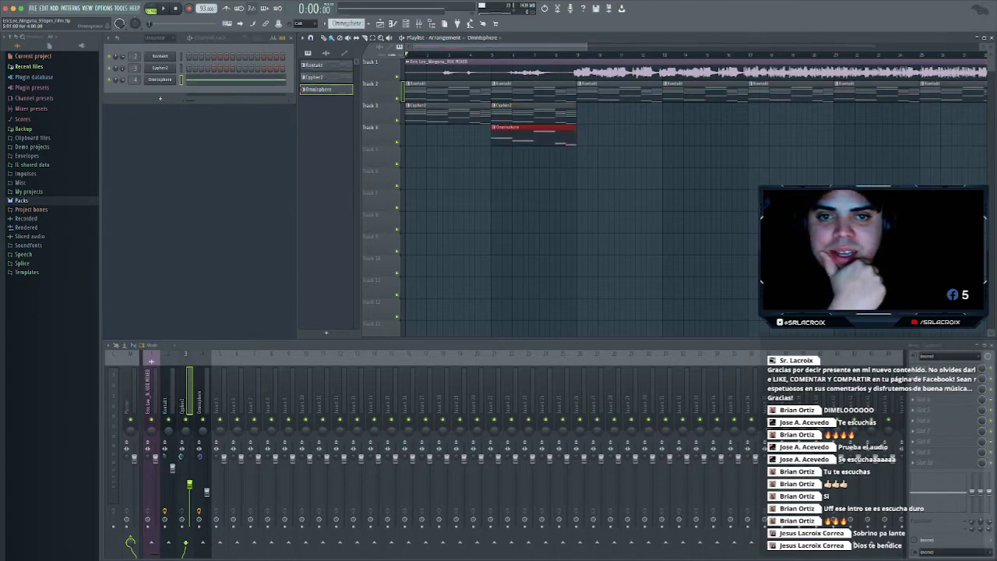
pyautogui.moveTo(499, 129); pyautogui.dragTo(492, 238)
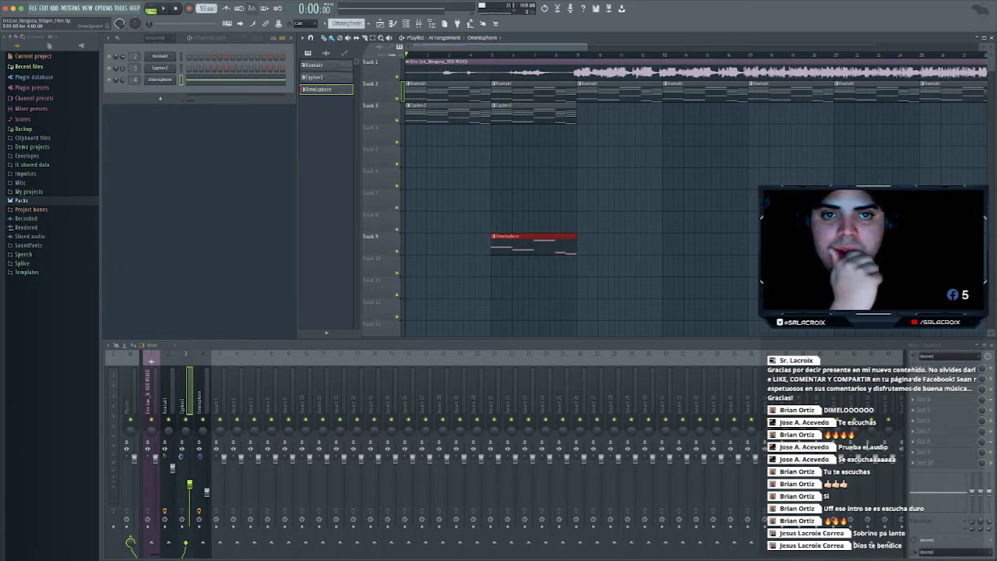
# Play the rearranged intro into the vocal section and expand the Packs sample folder between playbacks
pyautogui.press('space')
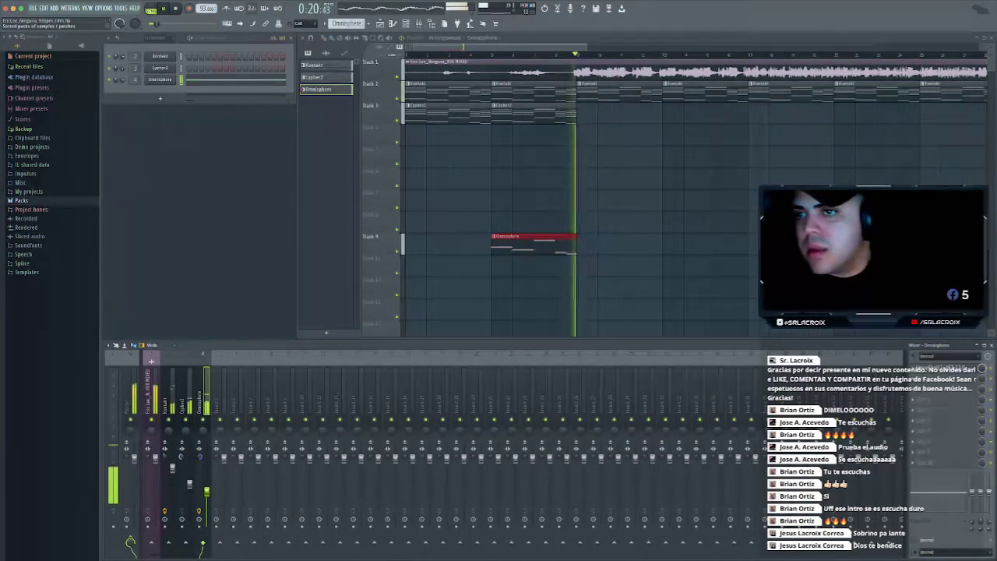
pyautogui.press('space')
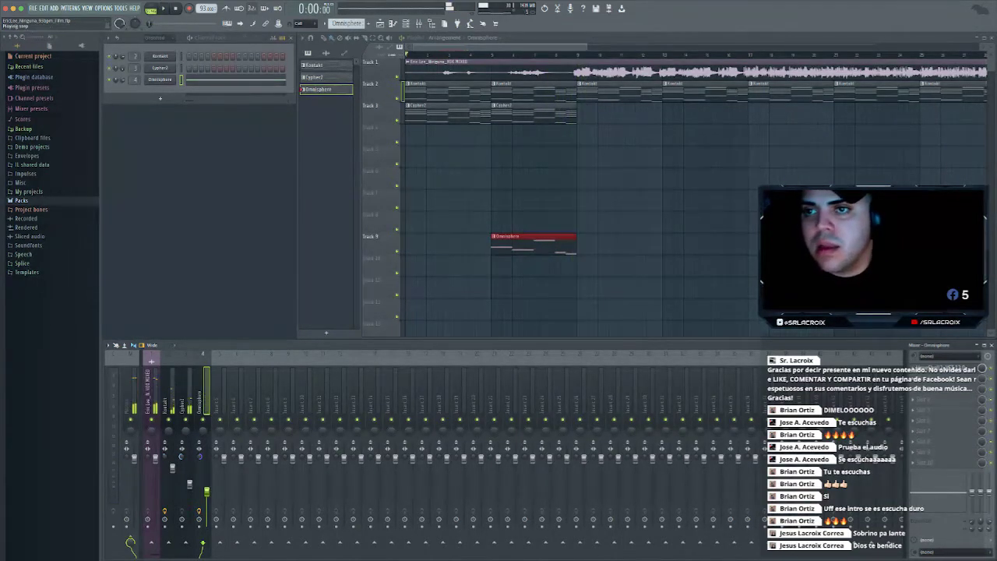
pyautogui.click(21, 200)
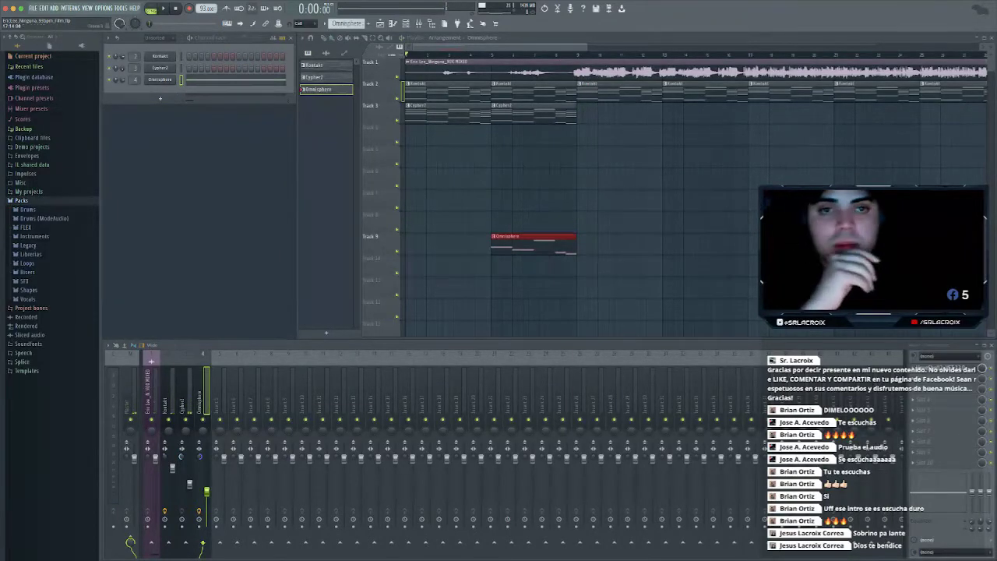
pyautogui.press('space')
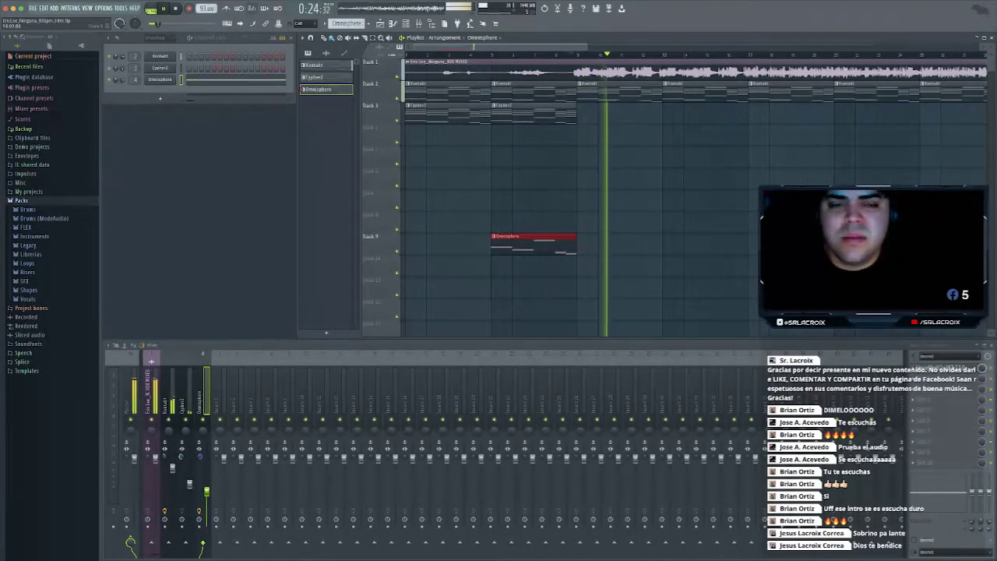
pyautogui.press('space')
# Add a second Kontakt channel, load the instrument from the Signal library and move its window aside
pyautogui.click(160, 98)
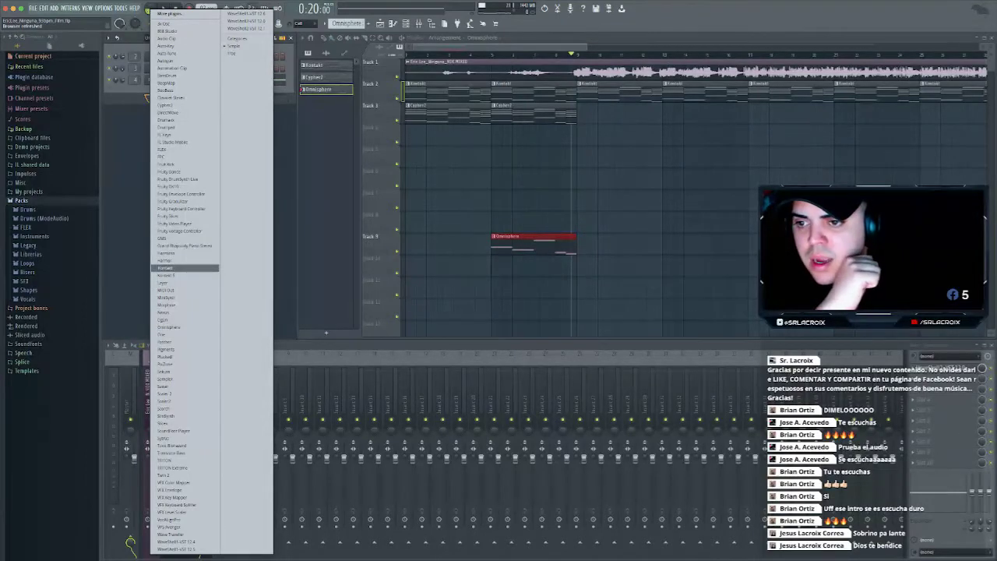
pyautogui.click(179, 268)
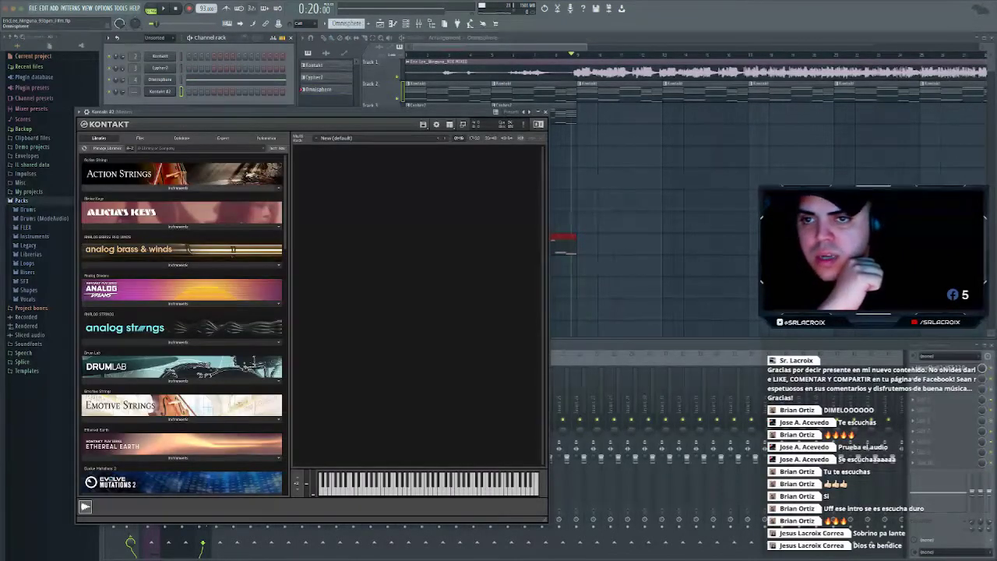
pyautogui.scroll(-15, 332, 304)
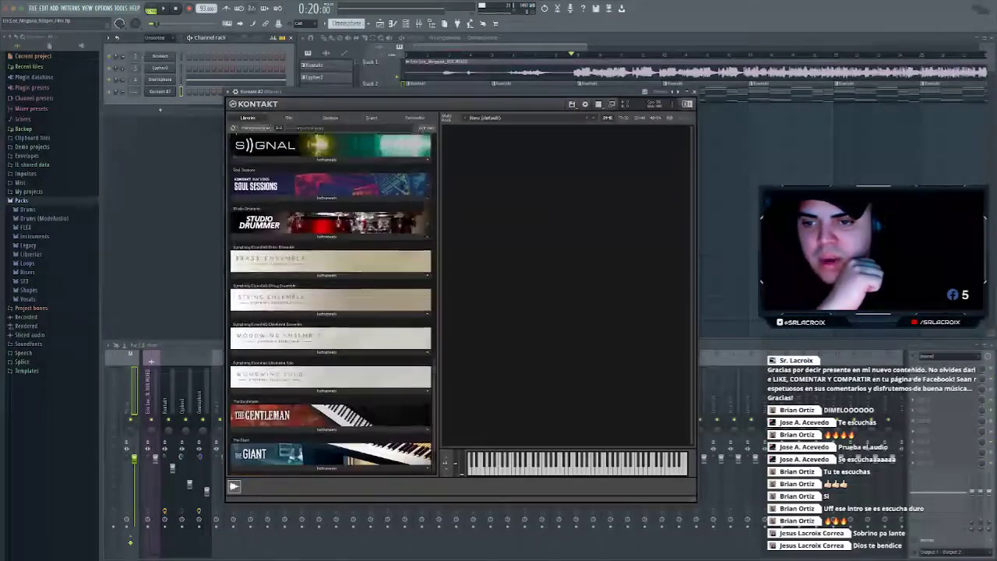
pyautogui.scroll(2, 332, 304)
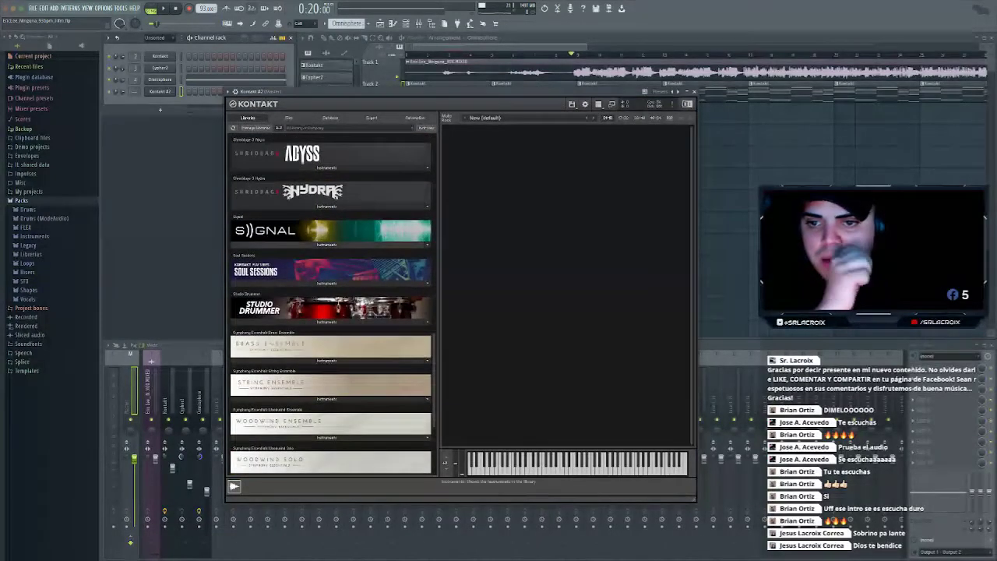
pyautogui.click(327, 244)
pyautogui.click(265, 255)
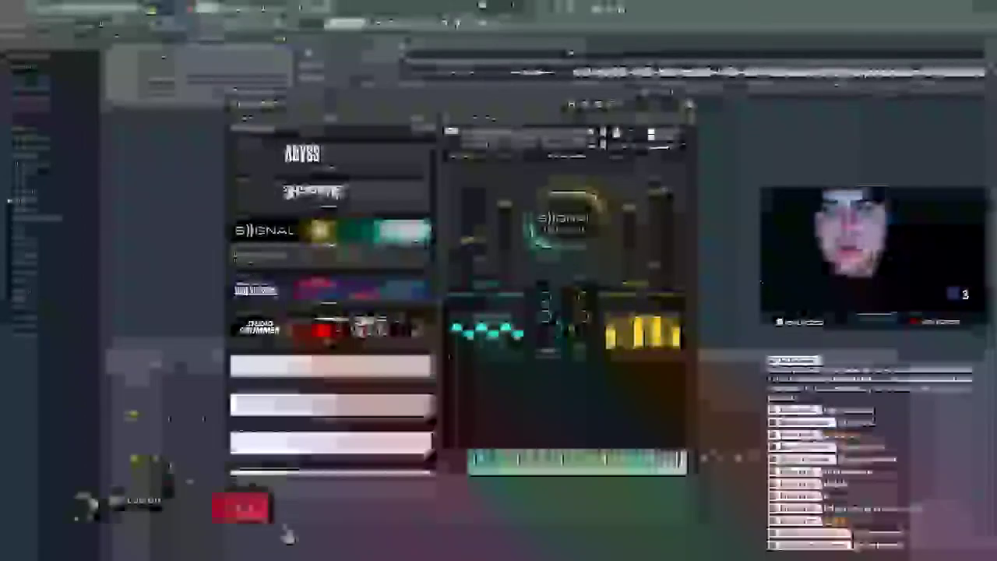
pyautogui.moveTo(460, 92); pyautogui.dragTo(592, 115)
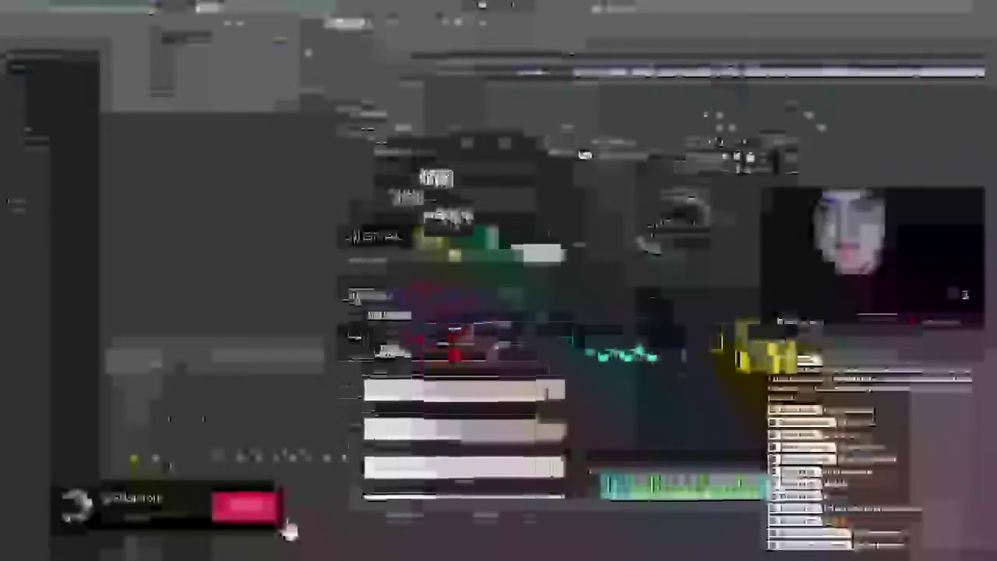
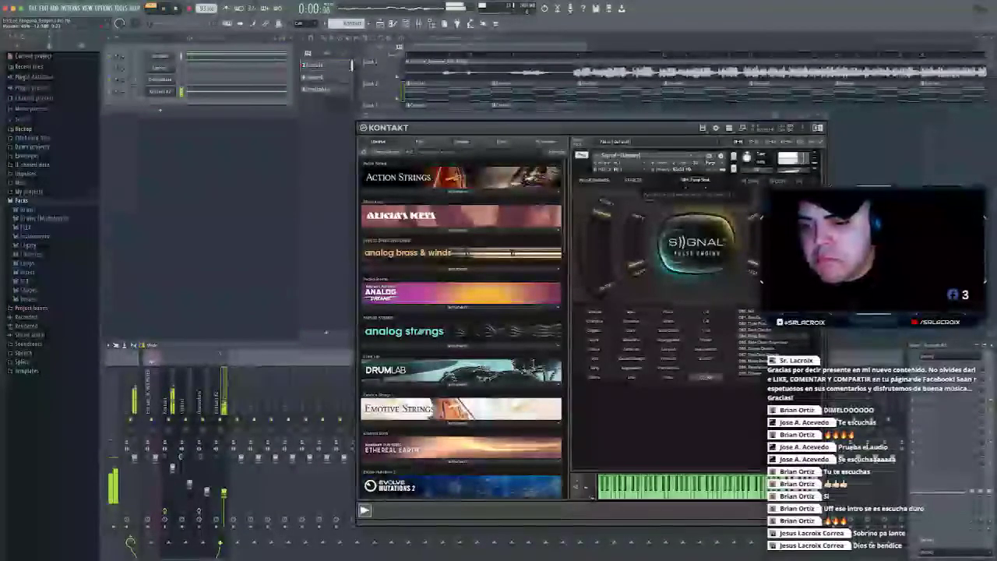
# Try the second Kontakt's notes one octave higher in the piano roll, play them back and reopen the Kontakt window
pyautogui.press('F7')
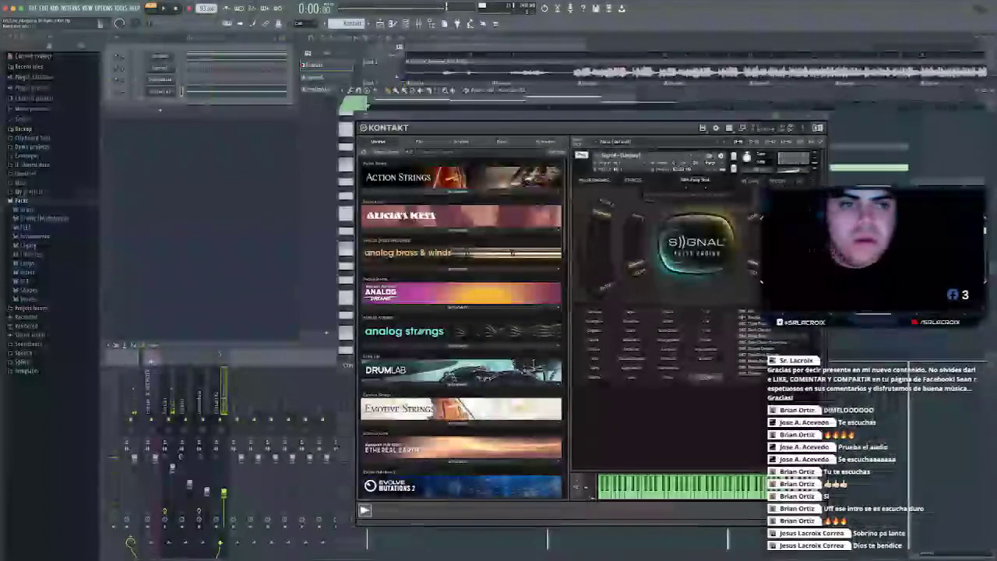
pyautogui.press('Escape')
pyautogui.hotkey('ctrl', 'Up')
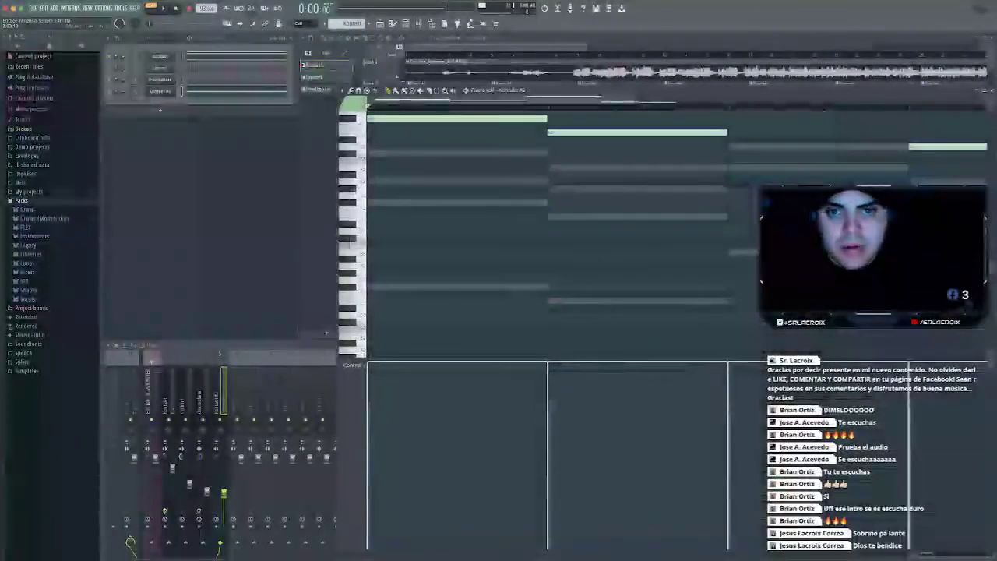
pyautogui.press('space')
pyautogui.scroll(3, 534, 235)
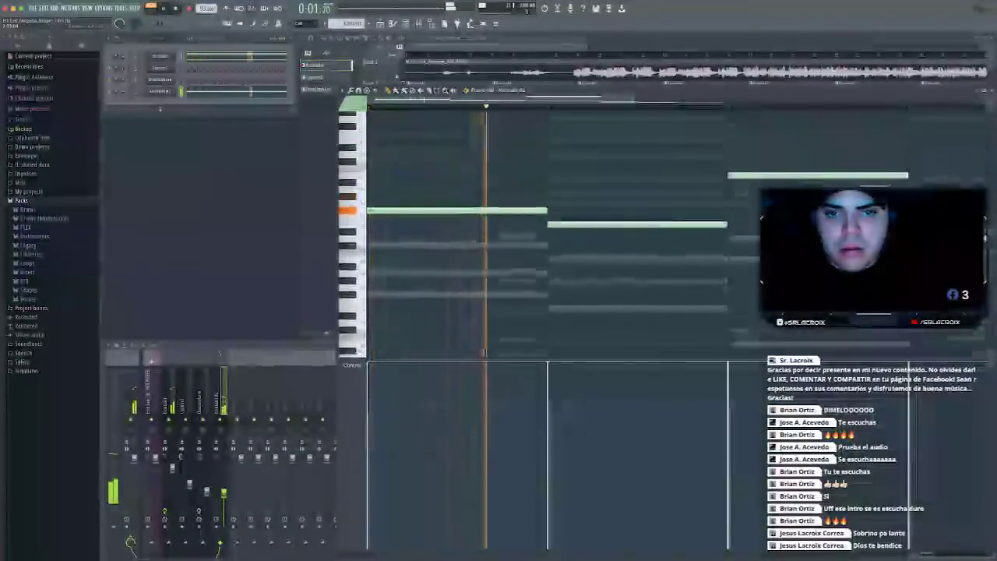
pyautogui.scroll(2, 545, 233)
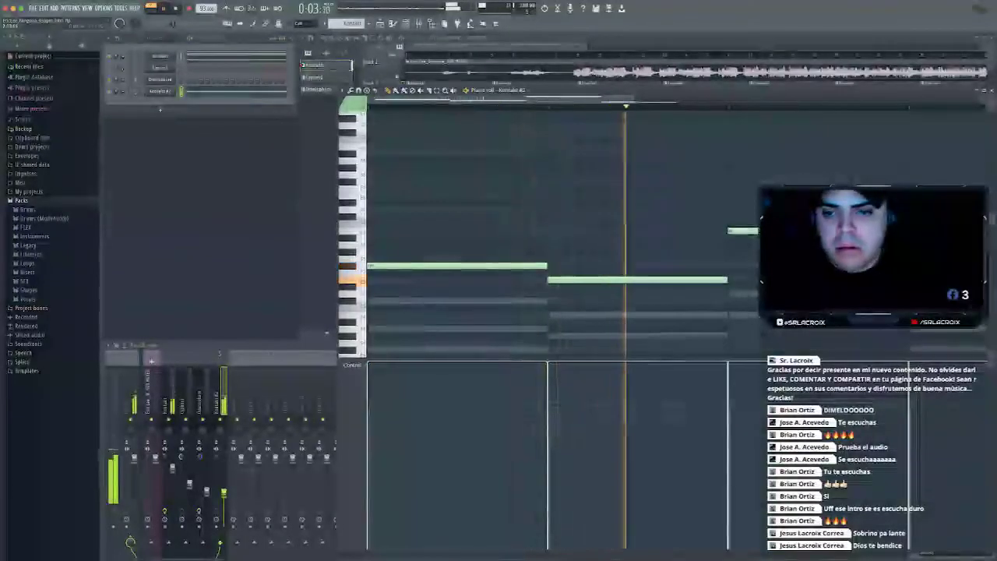
pyautogui.scroll(3, 546, 234)
pyautogui.press('space')
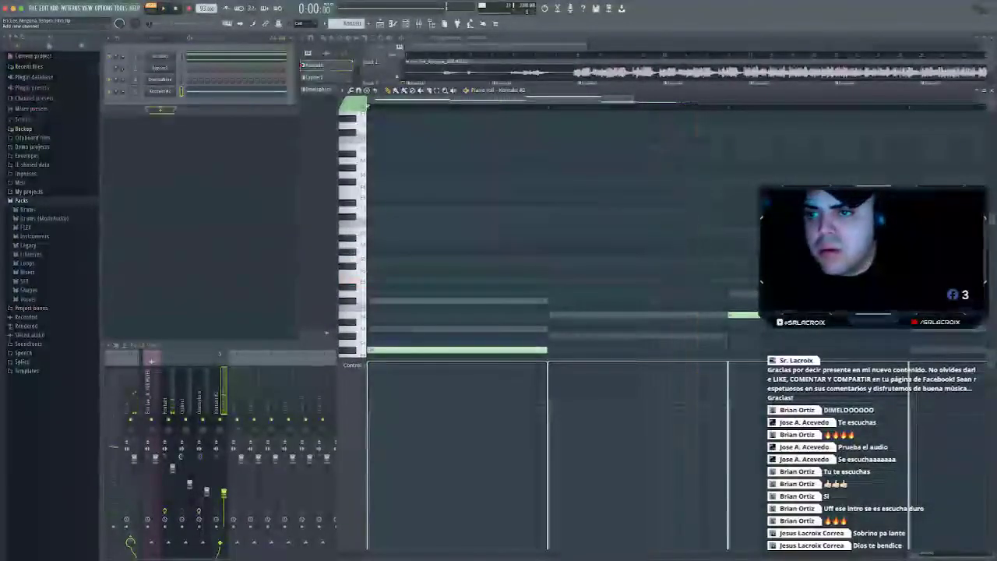
pyautogui.click(161, 91)
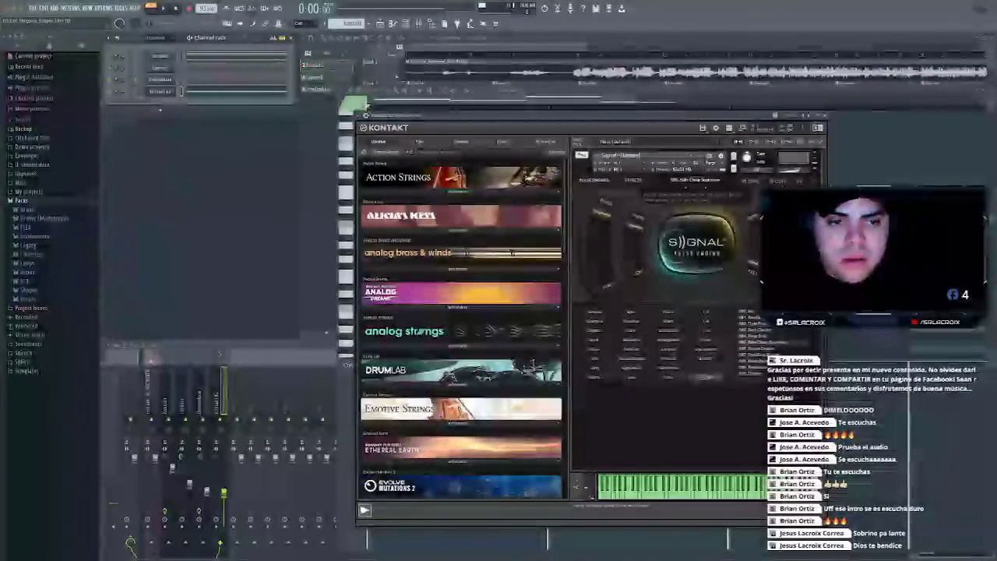
# Compare the second Kontakt's notes one octave higher and back at their original octave during playback, and close the piano roll
pyautogui.press('space')
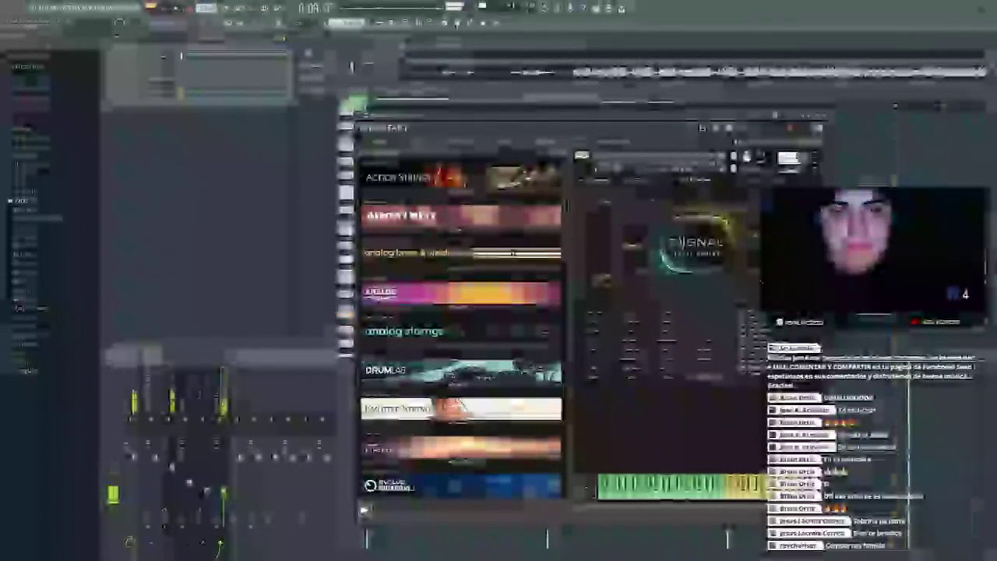
pyautogui.press('Escape')
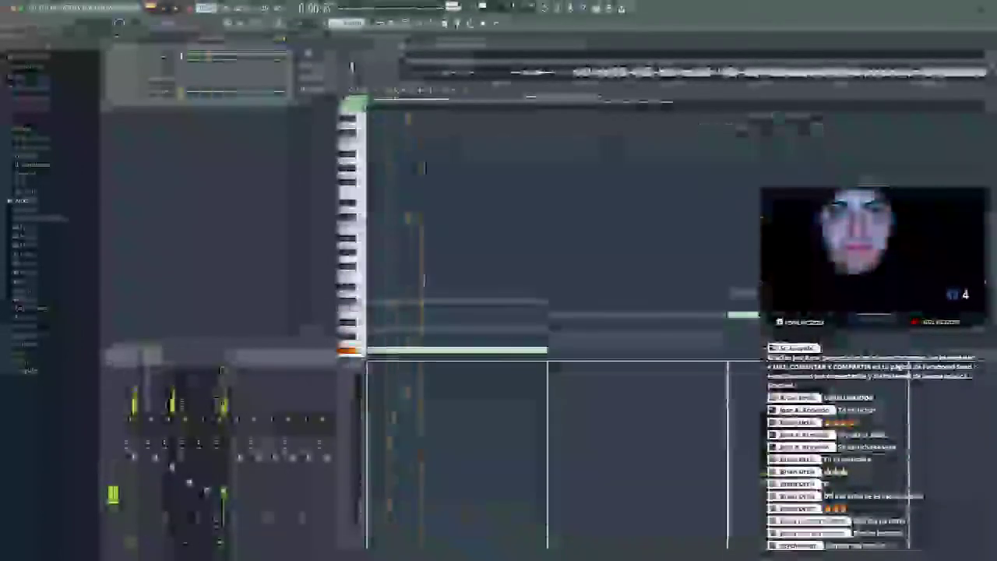
pyautogui.press('space')
pyautogui.hotkey('ctrl', 'Up')
pyautogui.press('space')
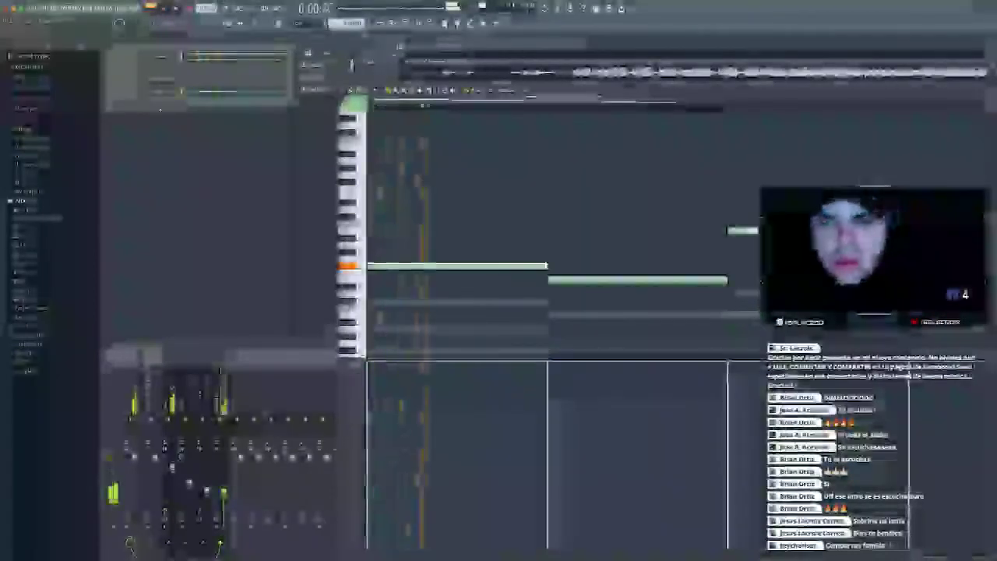
pyautogui.press('space')
pyautogui.hotkey('ctrl', 'Down')
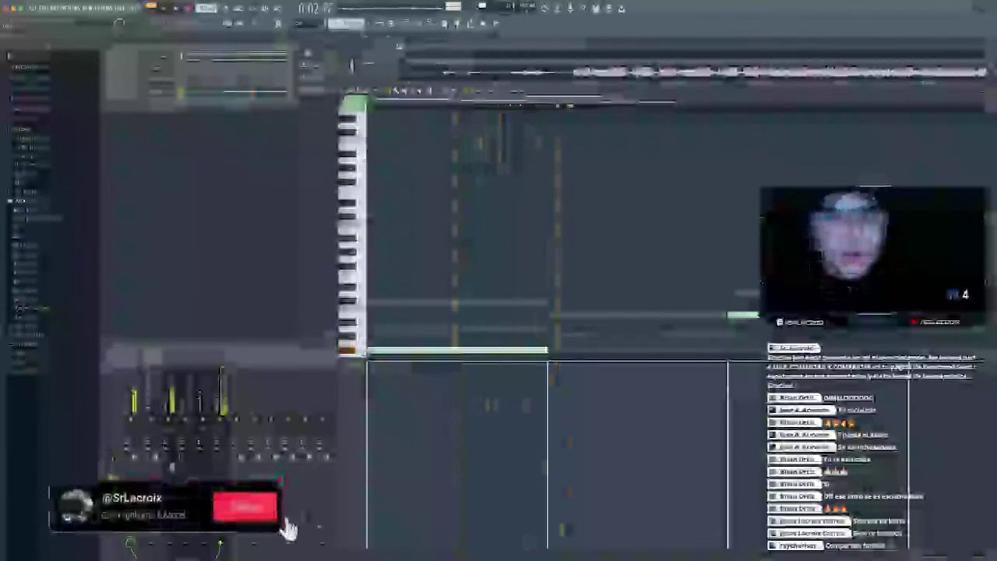
pyautogui.press('Escape')
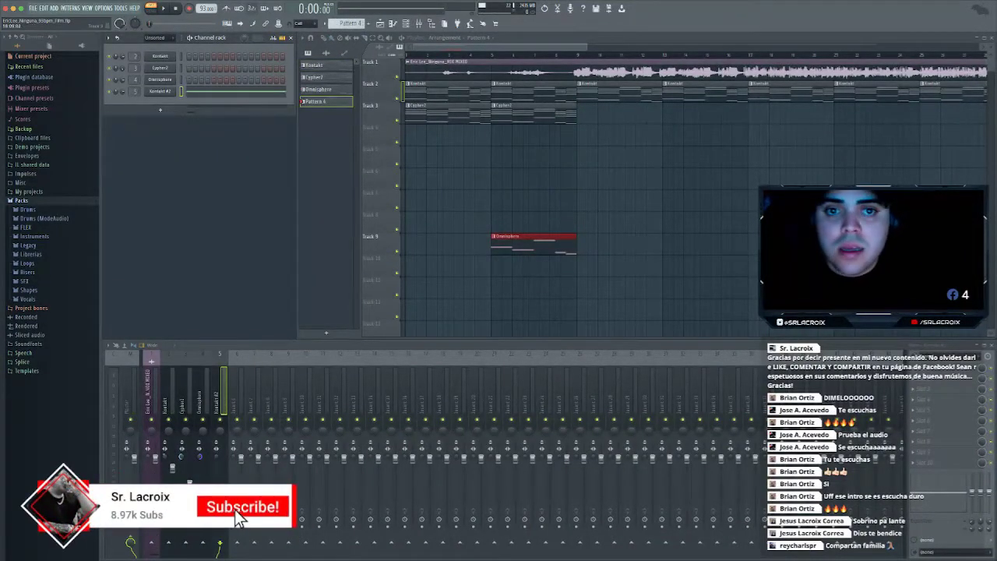
# Place two Pattern 4 clips on Track 4 from bar 9, play the arrangement and expand the Librerias Sr. Lacroix sample folder
pyautogui.click(580, 135)
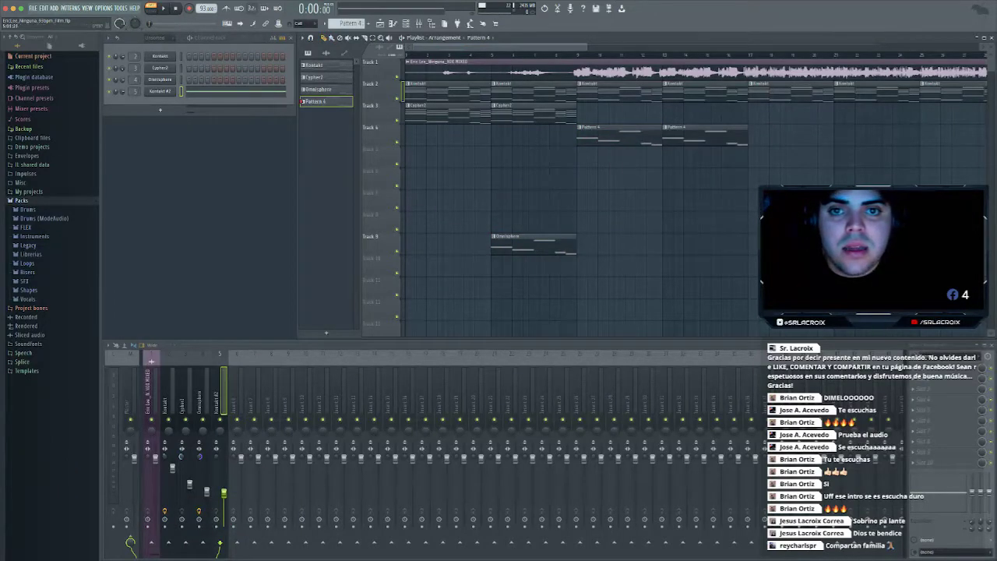
pyautogui.press('space')
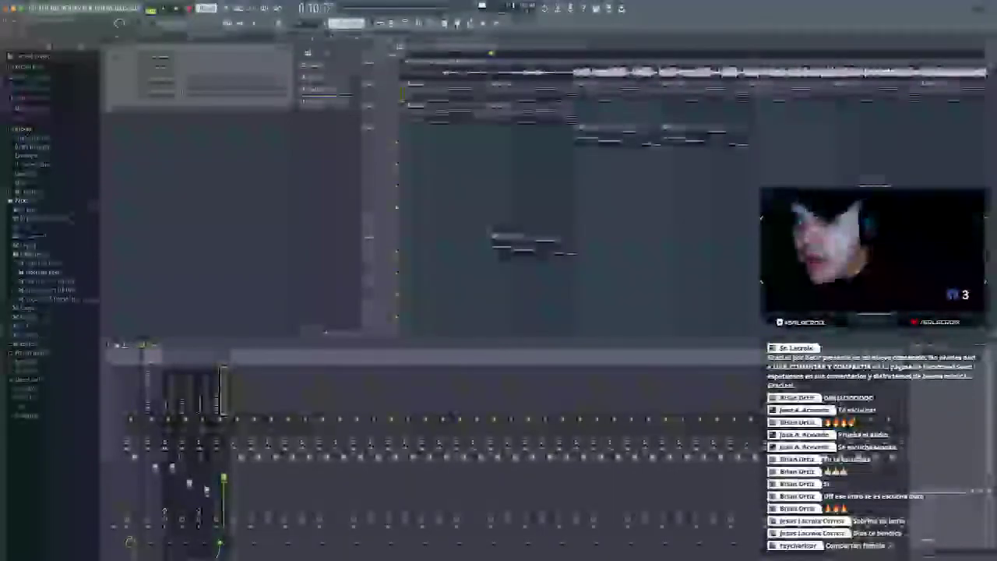
pyautogui.click(48, 281)
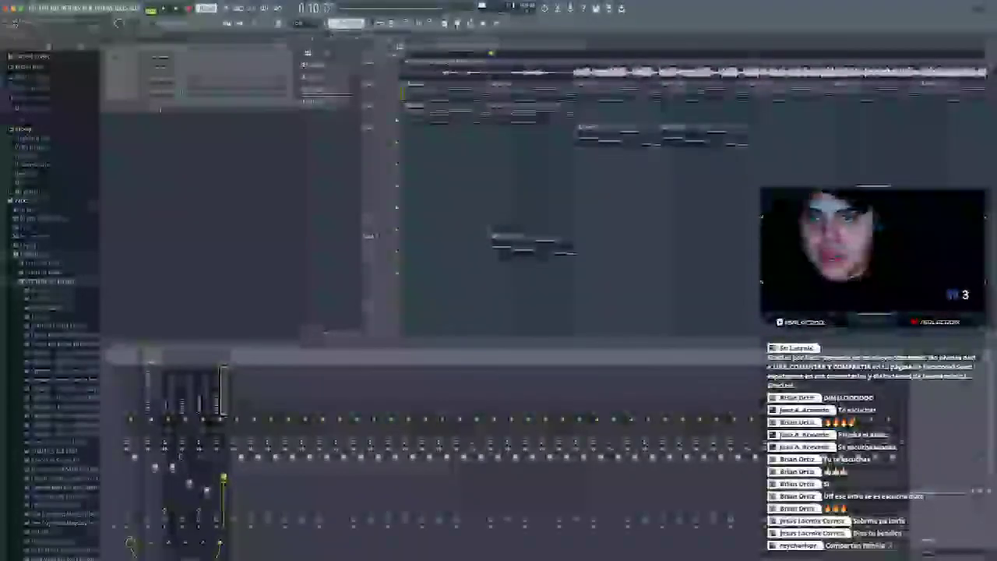
# Place an Omnisphere clip at bar 9 on Track 9, make it a unique pattern and open its notes in the piano roll
pyautogui.click(586, 243)
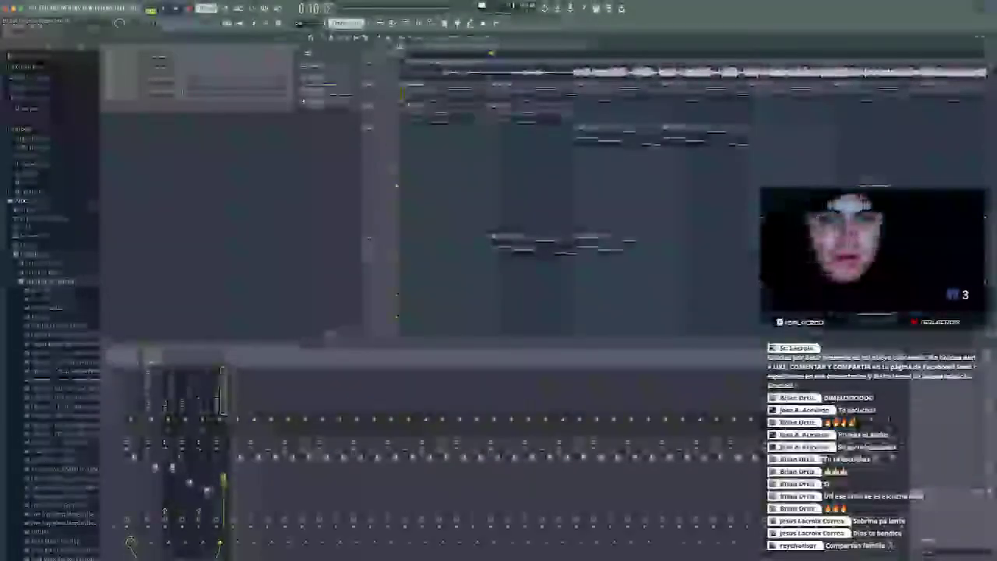
pyautogui.click(579, 237)
pyautogui.click(597, 286)
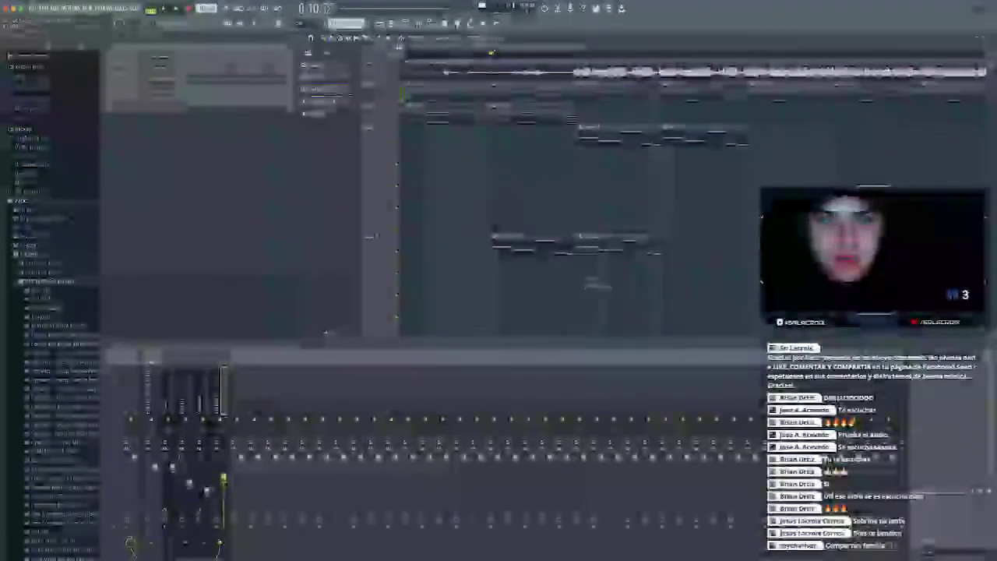
pyautogui.doubleClick(609, 244)
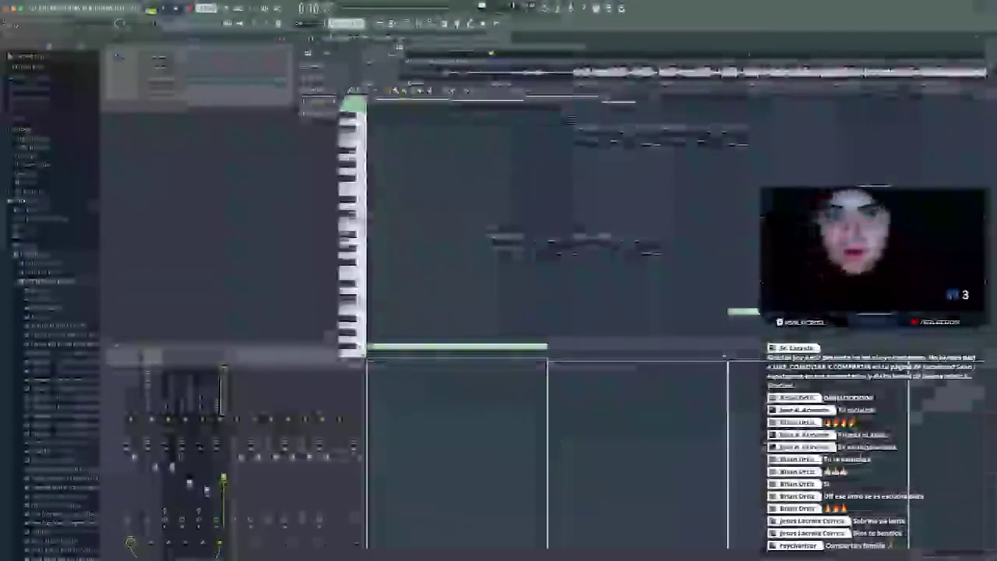
# Shorten the long bass notes of the unique Omnisphere pattern to brief hits, keeping their start positions
pyautogui.scroll(-4, 609, 245)
pyautogui.scroll(1, 609, 245)
pyautogui.scroll(-3, 668, 359)
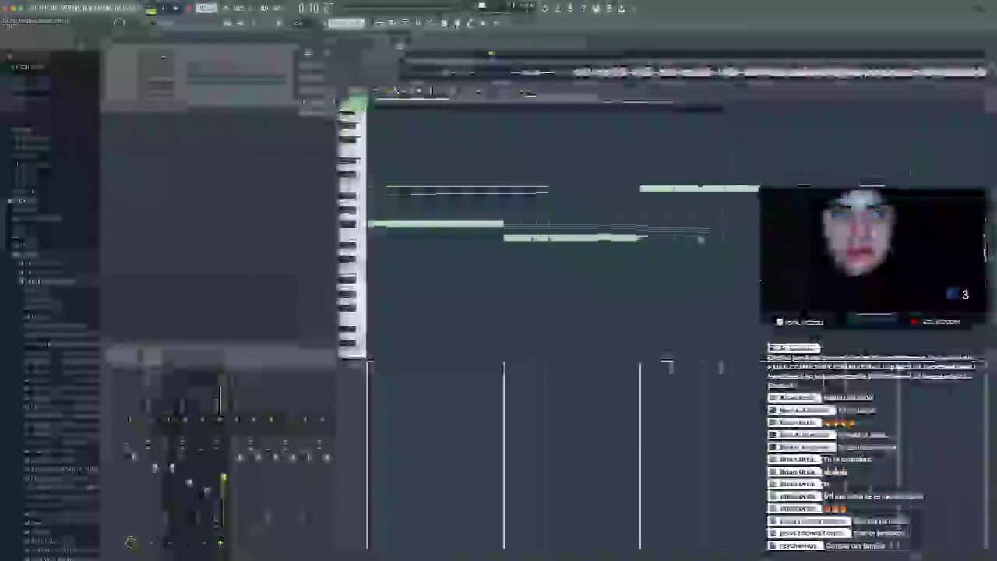
pyautogui.moveTo(657, 165); pyautogui.dragTo(374, 327)
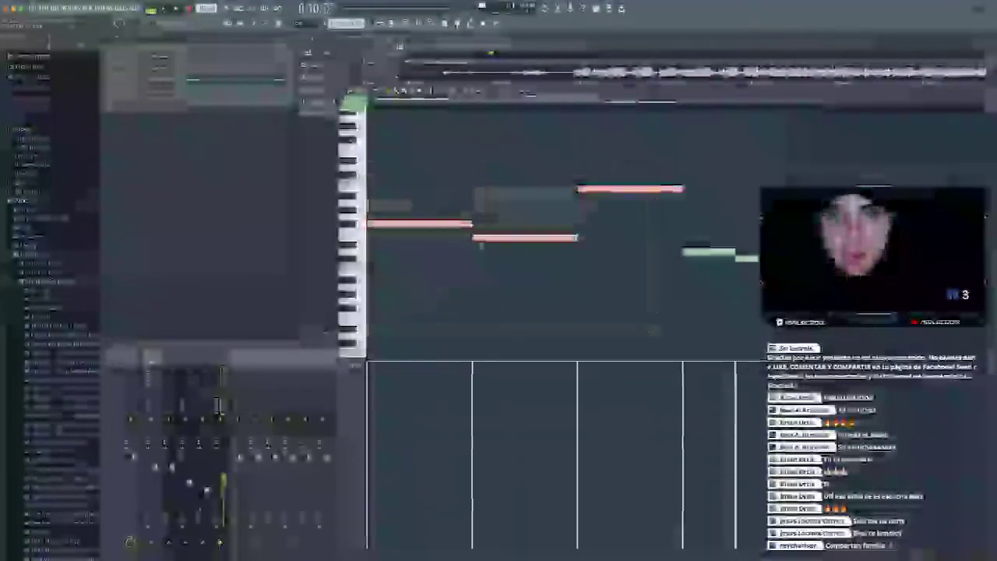
pyautogui.moveTo(576, 238); pyautogui.dragTo(493, 237)
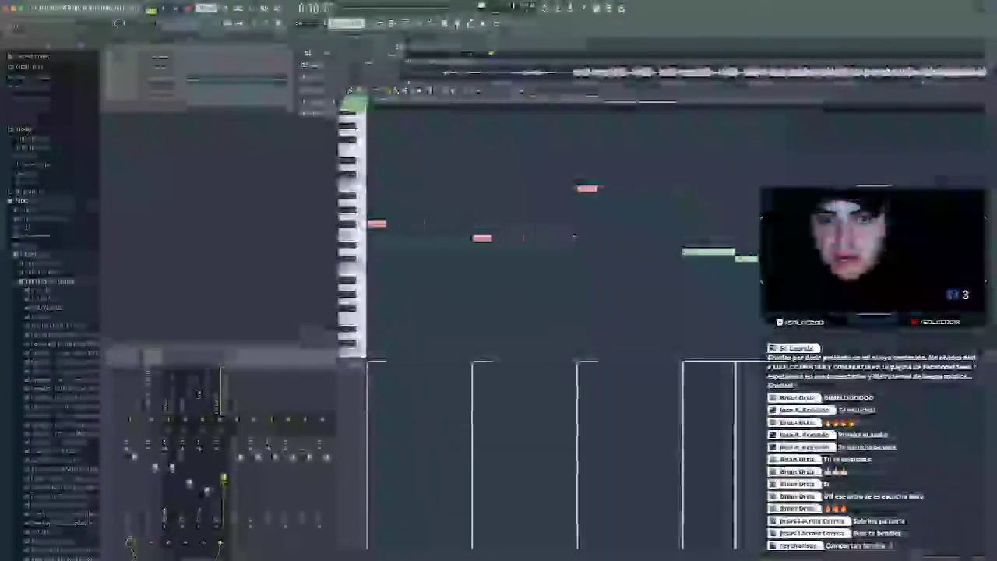
pyautogui.moveTo(733, 252); pyautogui.dragTo(715, 251)
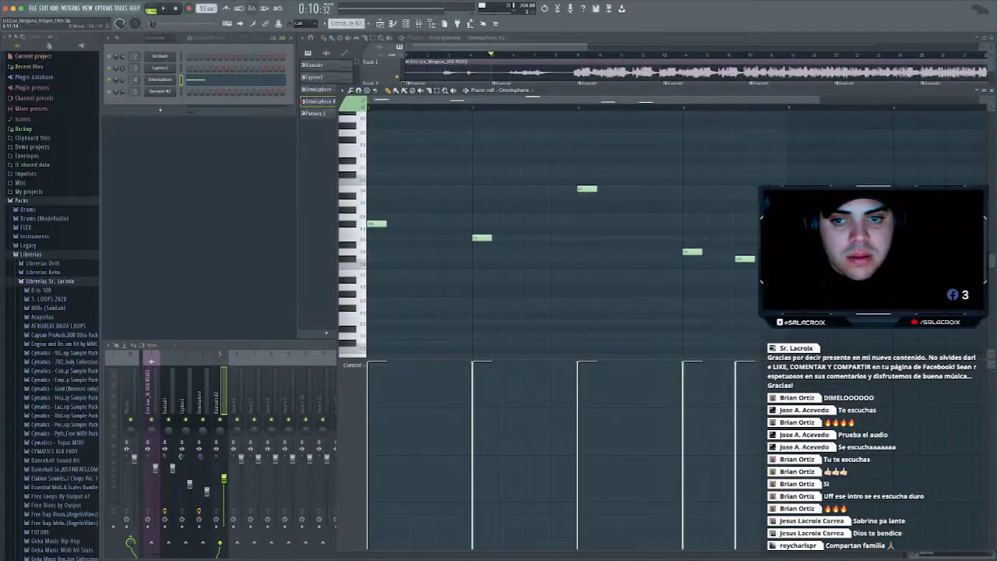
# Build a rhythm from the first three bass notes with mid-bar repeats, short in-between hits and octave-higher pickups before the next bars
pyautogui.moveTo(614, 159); pyautogui.dragTo(376, 254)
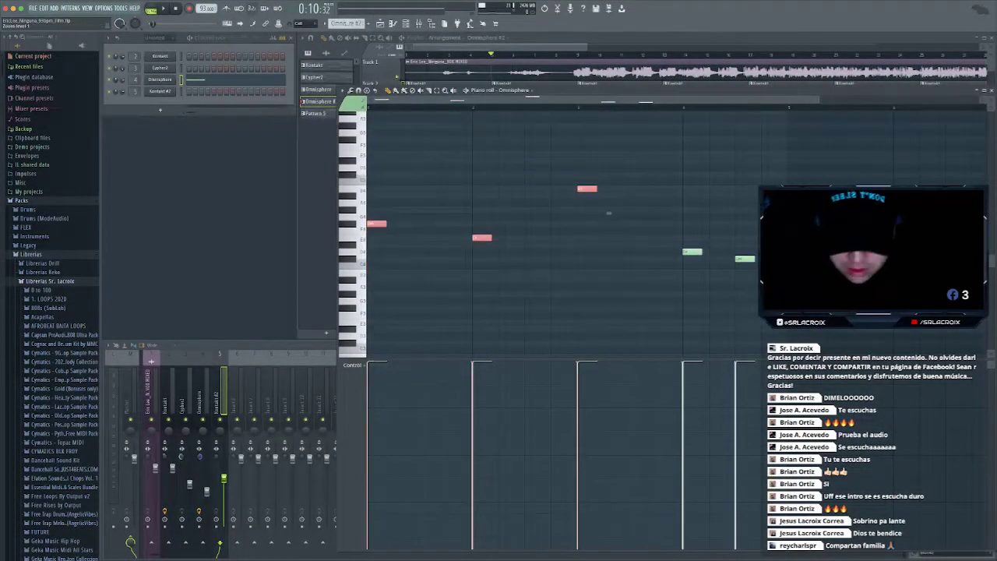
pyautogui.moveTo(608, 213); pyautogui.dragTo(662, 212)
pyautogui.press('Delete')
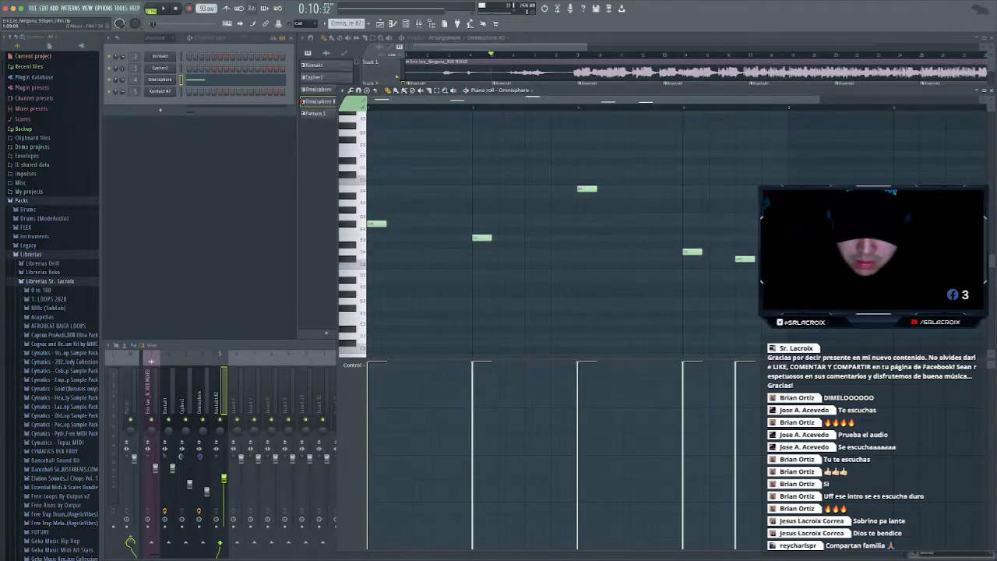
pyautogui.hotkey('ctrl', 'z')
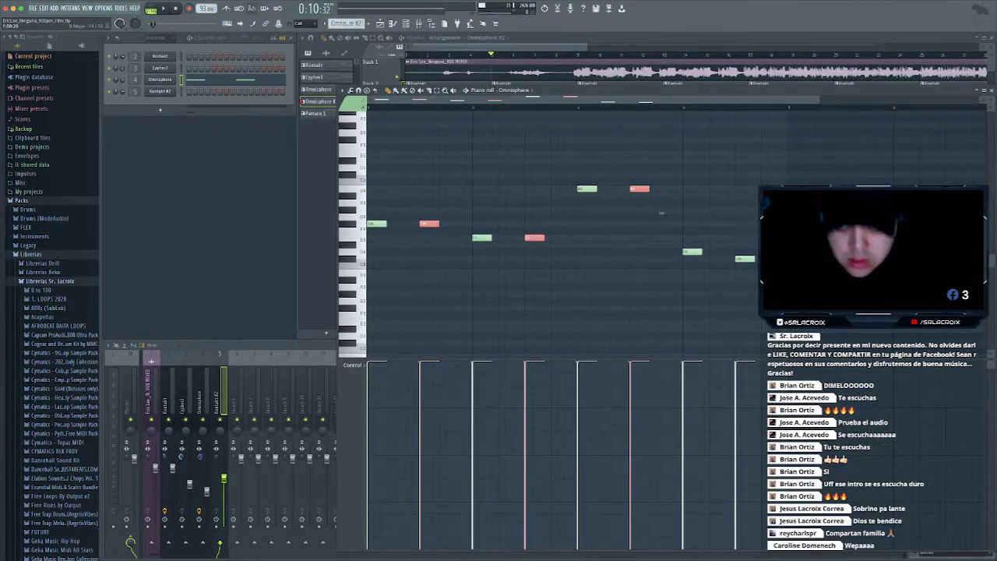
pyautogui.moveTo(662, 212); pyautogui.dragTo(635, 212)
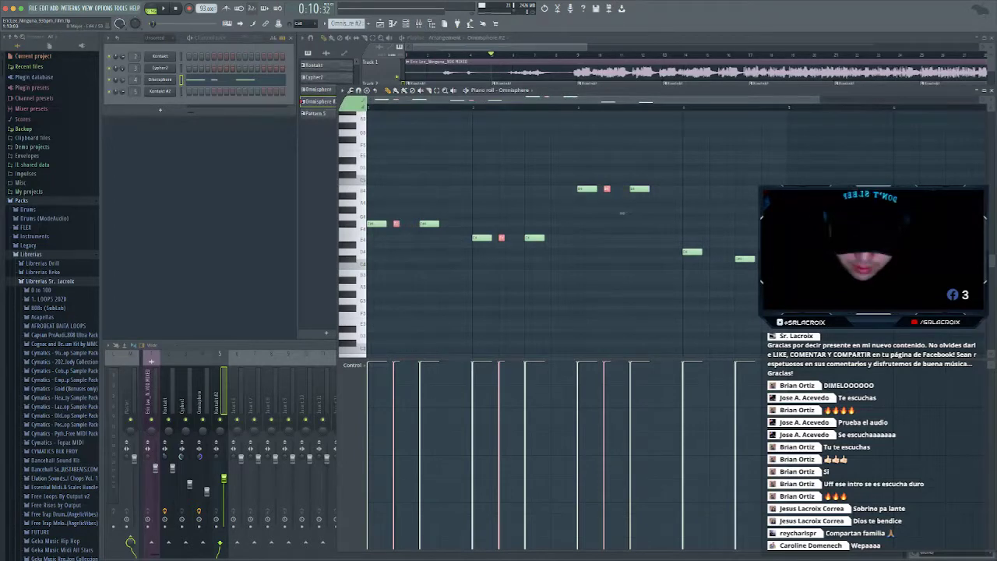
pyautogui.moveTo(623, 213); pyautogui.dragTo(688, 214)
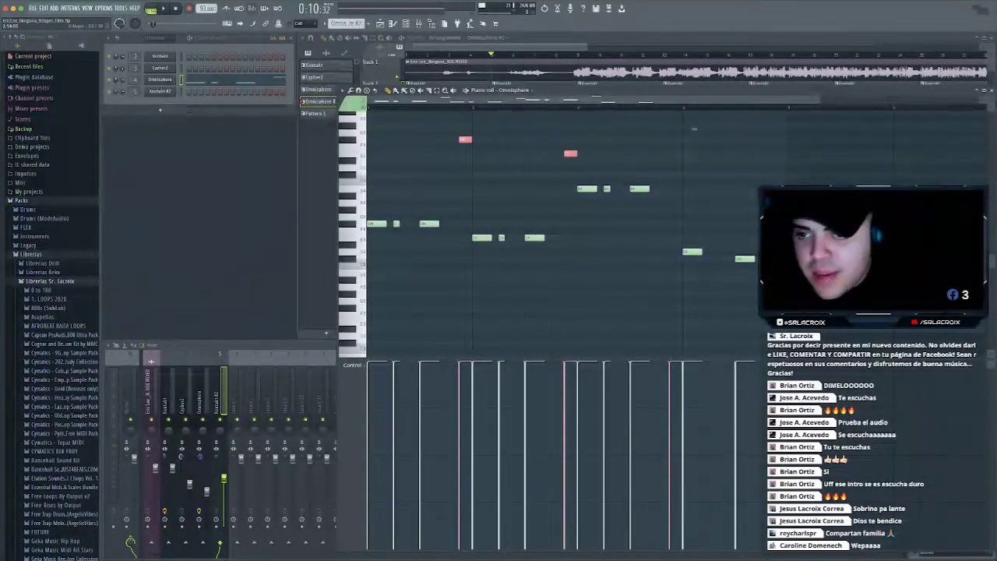
# Play back the new bass rhythm and add short repeat hits after the mid-bar notes and the last two notes
pyautogui.scroll(3, 561, 234)
pyautogui.press('space')
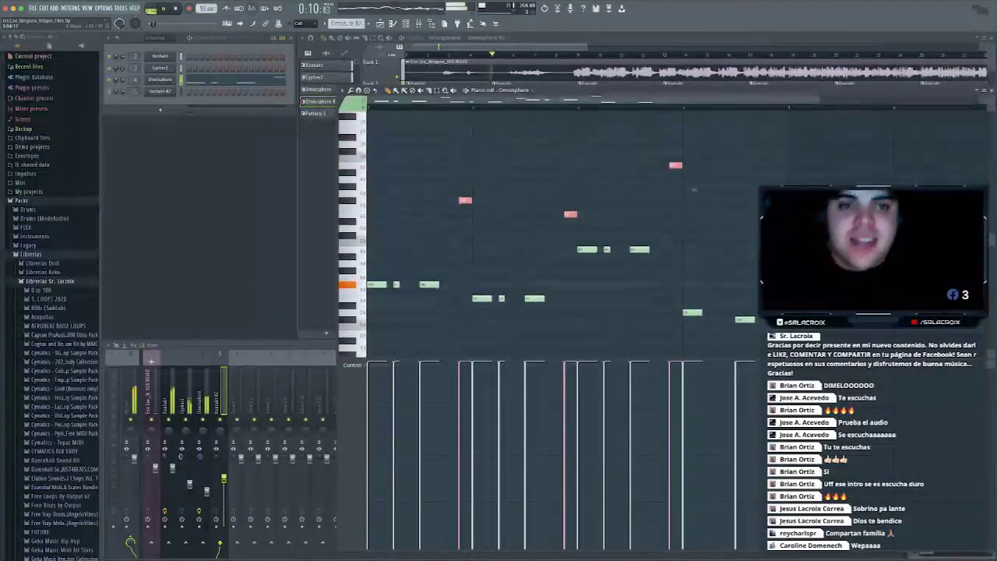
pyautogui.press('space')
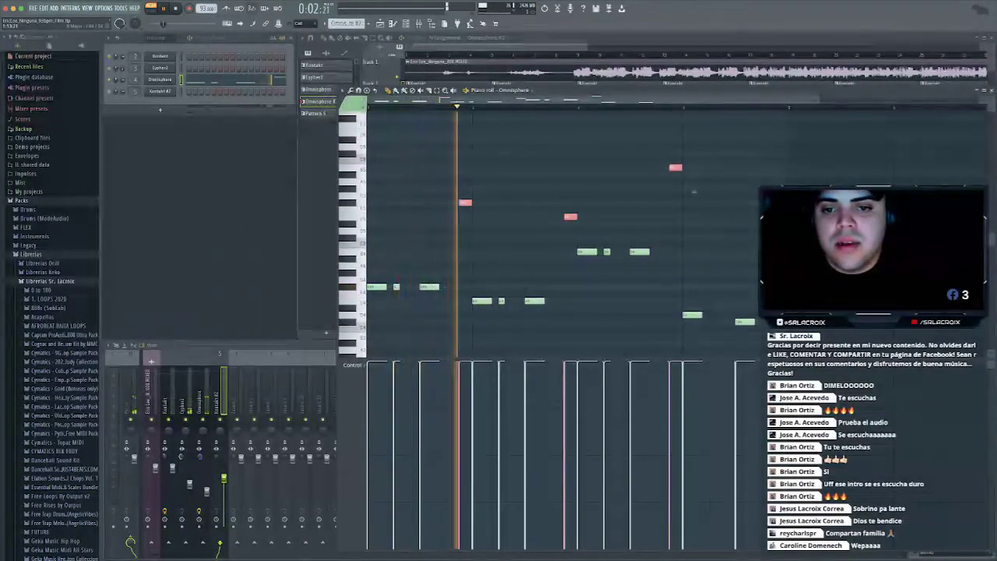
pyautogui.press('space')
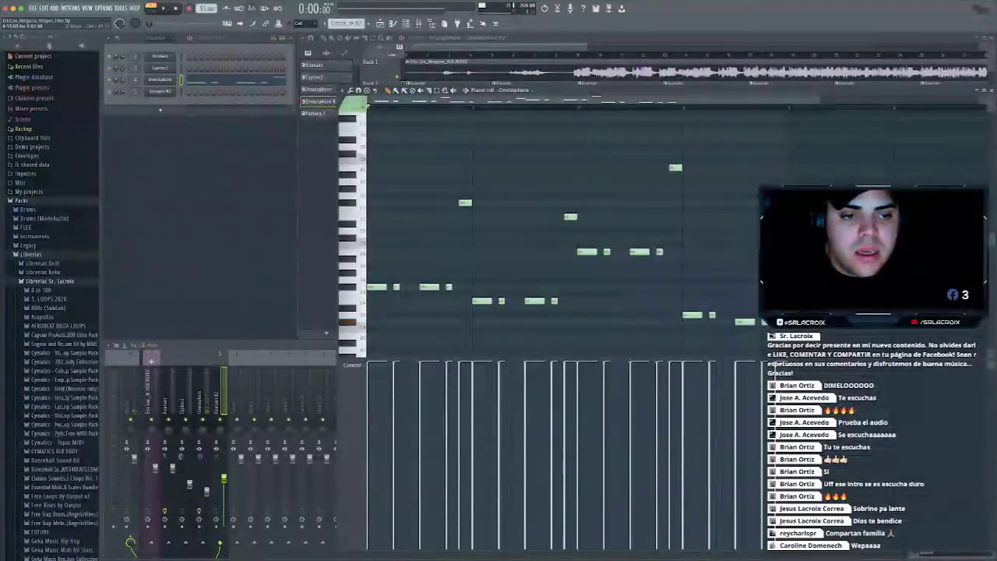
pyautogui.press('space')
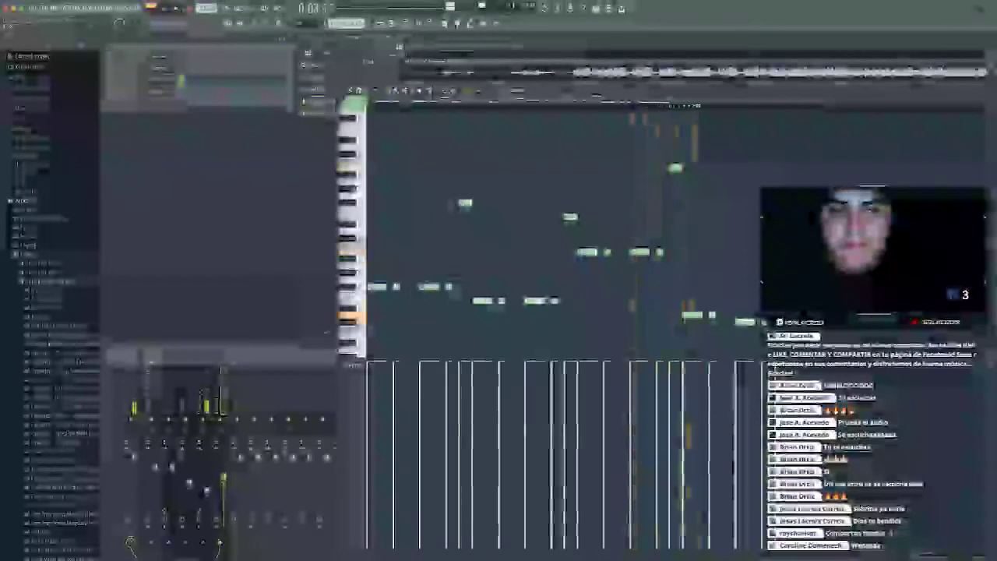
# Lower the high pickup notes at the ends of bars 2 and 3 by one octave each, playing the bass between edits
pyautogui.press('space')
pyautogui.keyDown('ctrl'); pyautogui.click(676, 168); pyautogui.keyUp('ctrl')
pyautogui.hotkey('ctrl', 'Down')
pyautogui.hotkey('ctrl', 'Down')
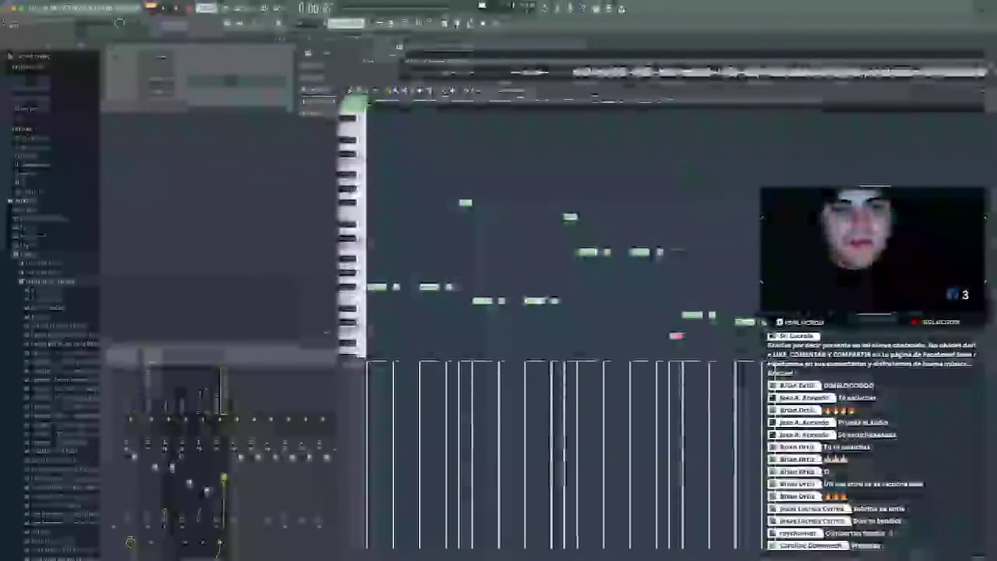
pyautogui.hotkey('ctrl', 'Up')
pyautogui.press('space')
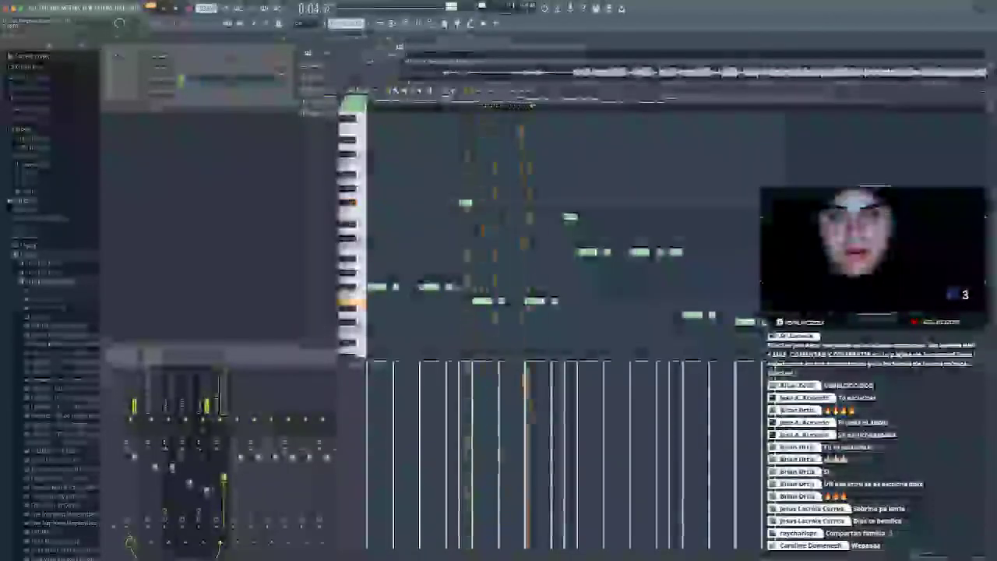
pyautogui.press('space')
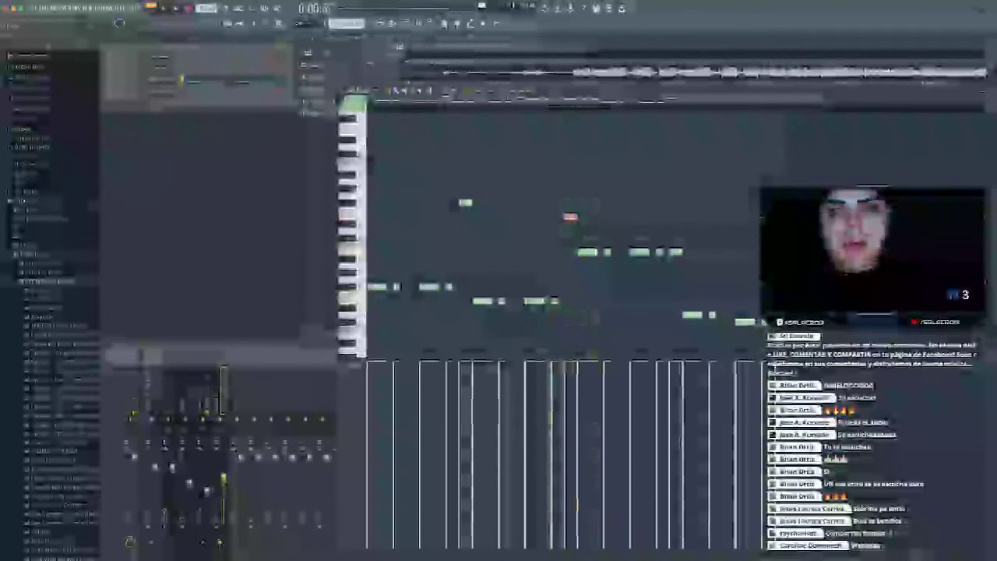
pyautogui.hotkey('ctrl', 'Down')
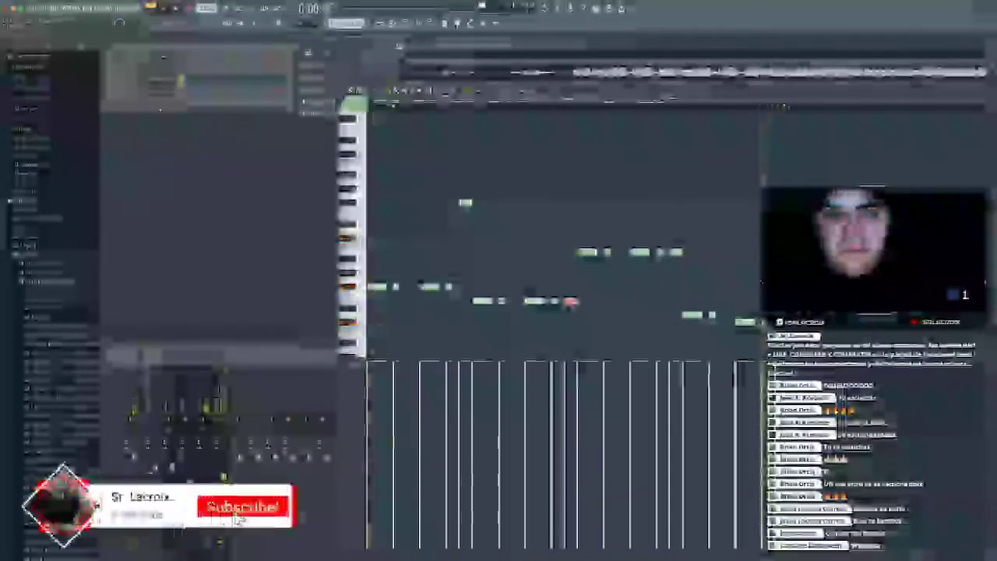
# Close the piano roll, repeat the Omnisphere #2 clip at bar 13 and play the vocal section of the arrangement
pyautogui.press('F7')
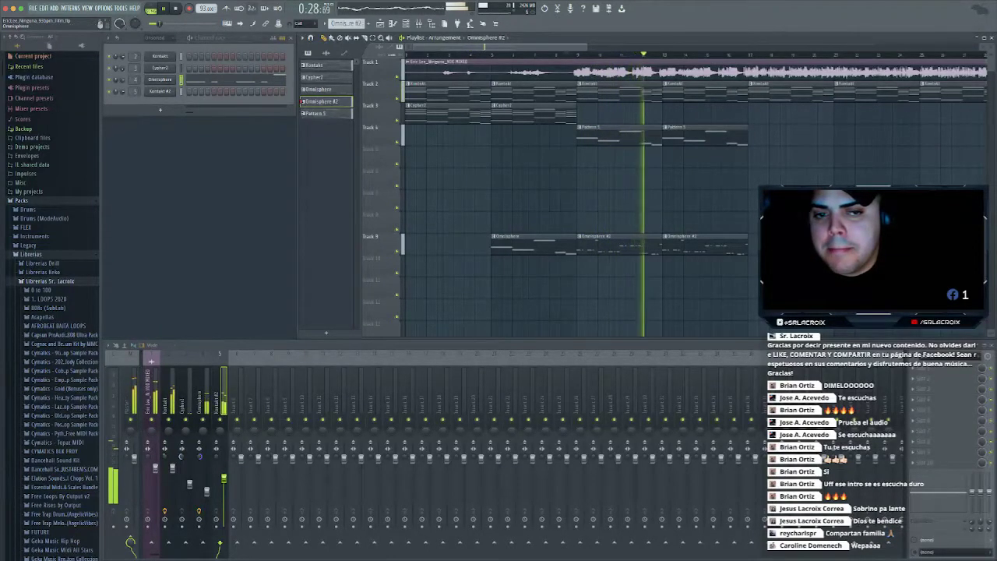
pyautogui.press('space')
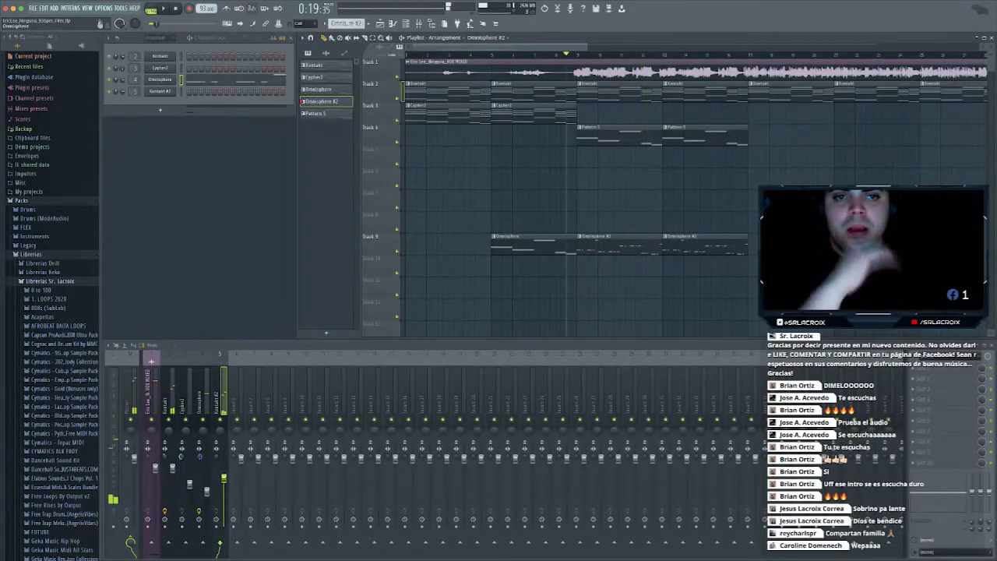
pyautogui.press('space')
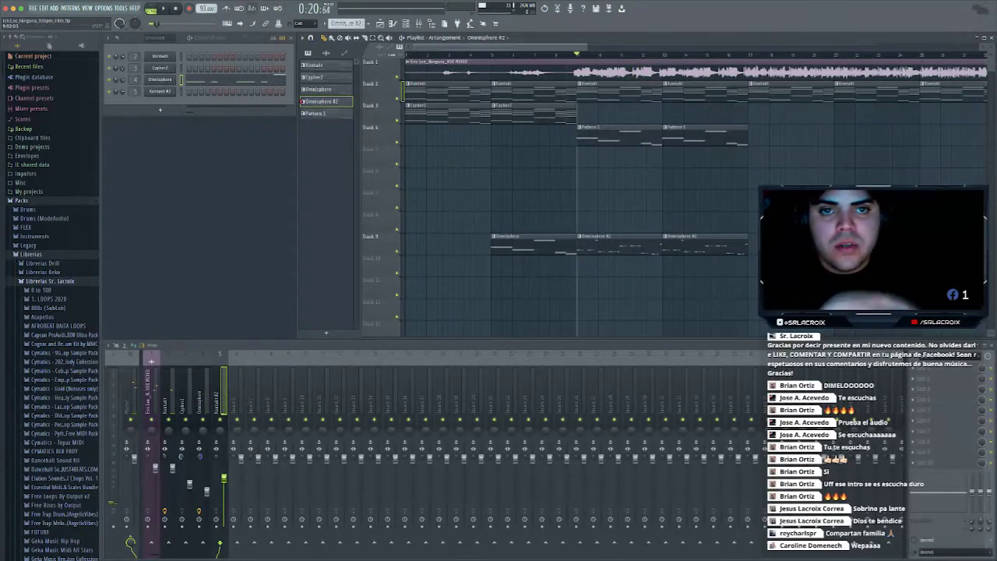
# Add a third Kontakt channel and close its empty plugin window
pyautogui.click(161, 109)
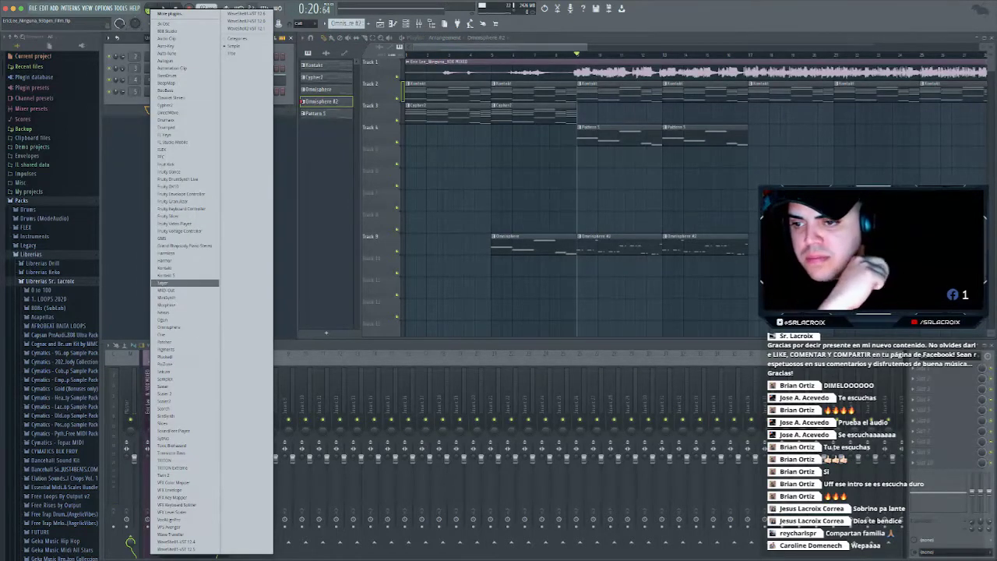
pyautogui.click(165, 267)
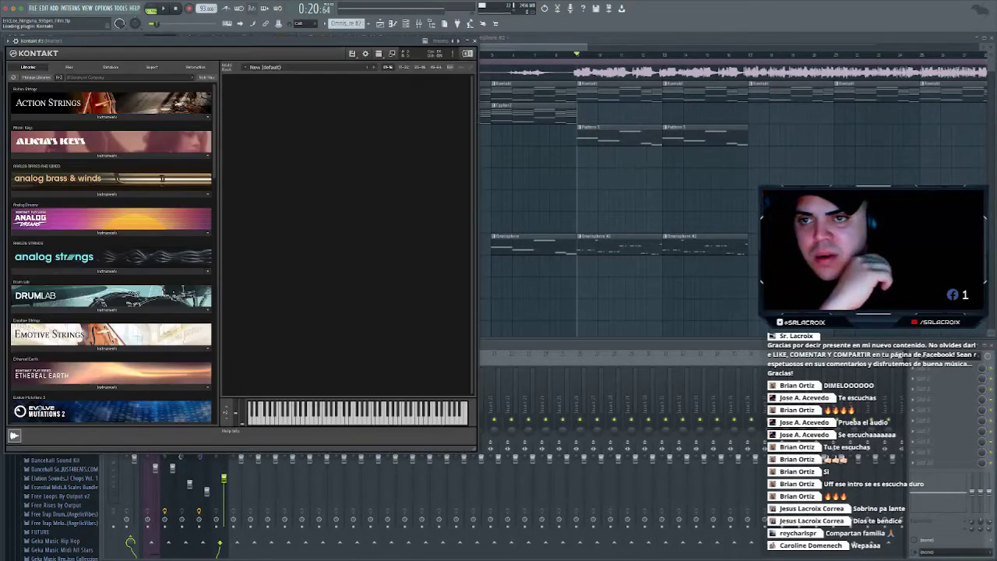
pyautogui.click(475, 40)
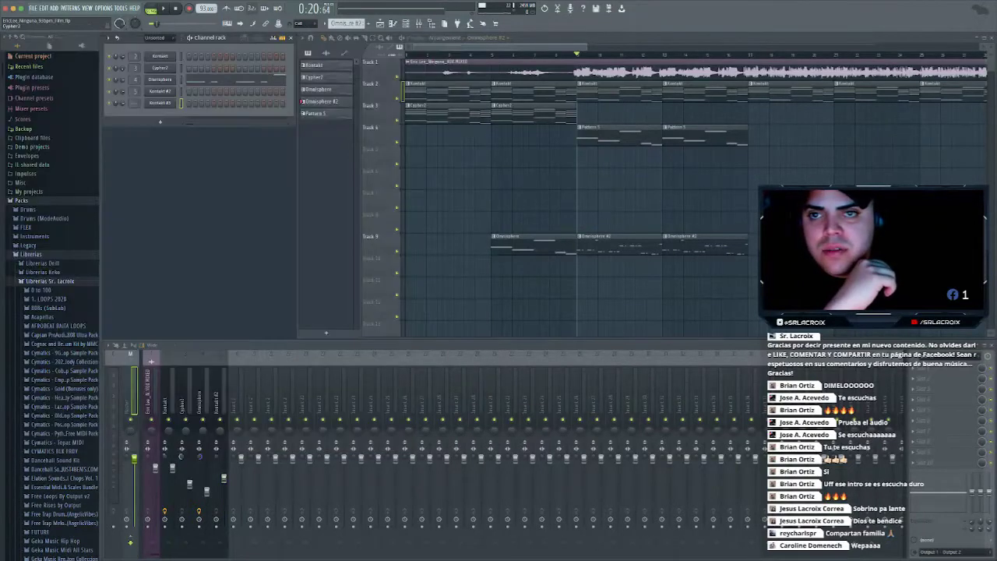
# Replace the newly added third Kontakt channel with Nexus and move its window beside the channel rack
pyautogui.rightClick(174, 101)
pyautogui.moveTo(191, 163)
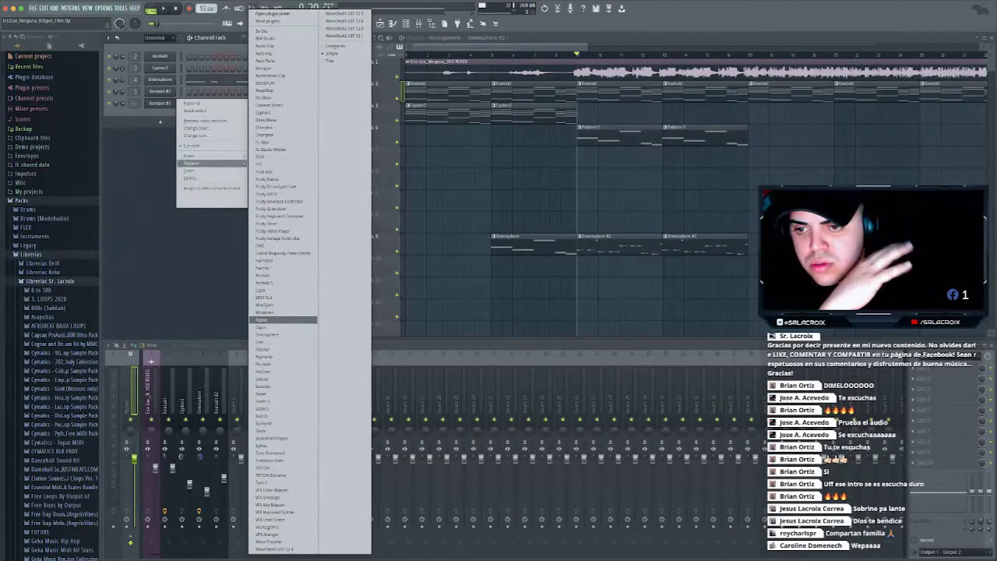
pyautogui.click(283, 320)
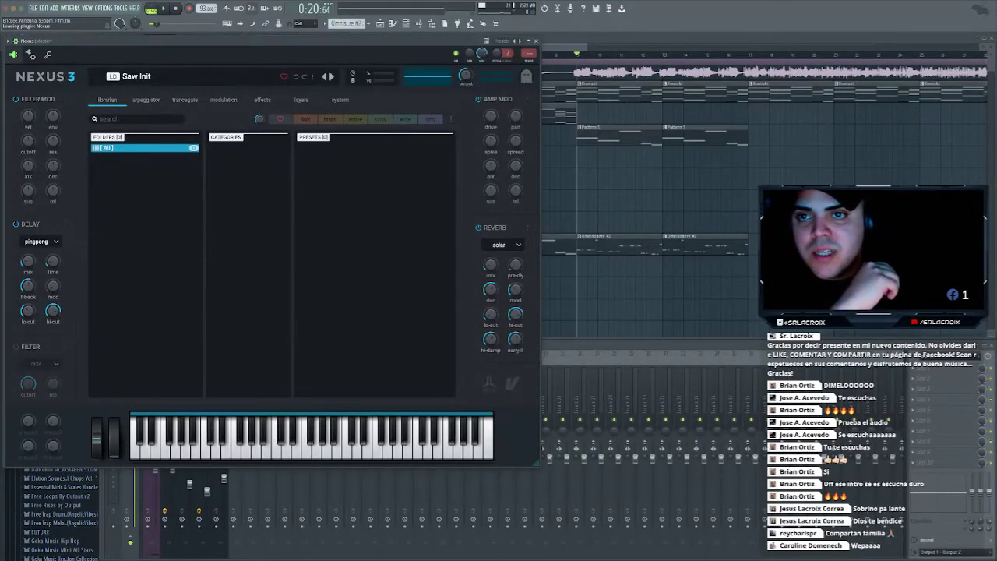
pyautogui.moveTo(257, 41); pyautogui.dragTo(458, 66)
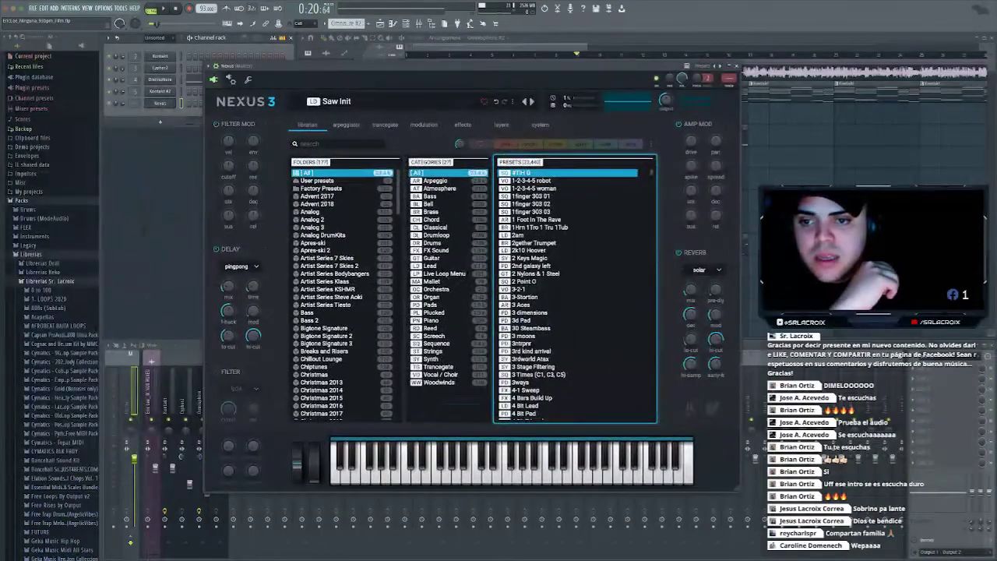
# Audition Nexus presets in the Plucked category, load the Abyss preset and close the plugin window
pyautogui.click(435, 313)
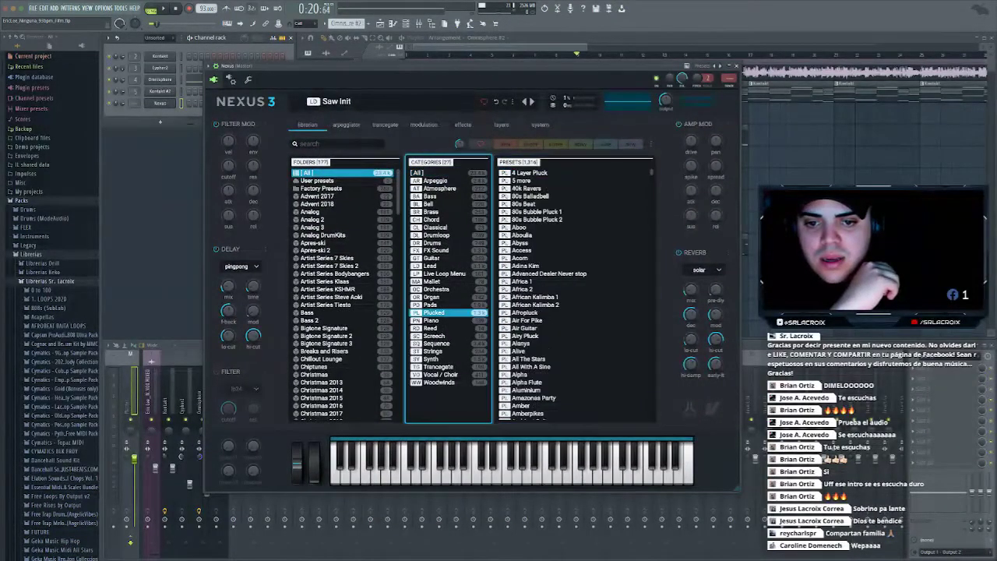
pyautogui.click(538, 173)
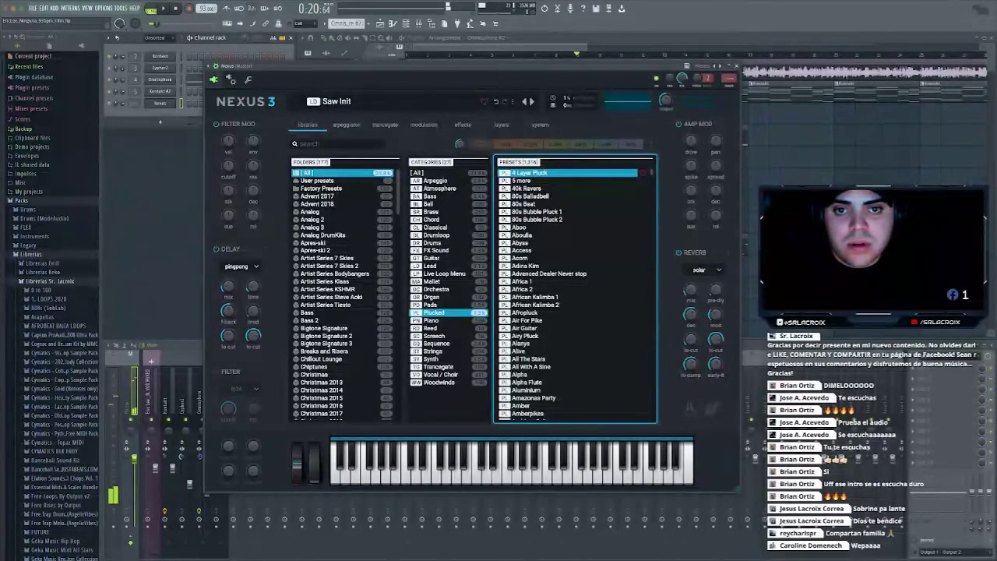
pyautogui.click(538, 181)
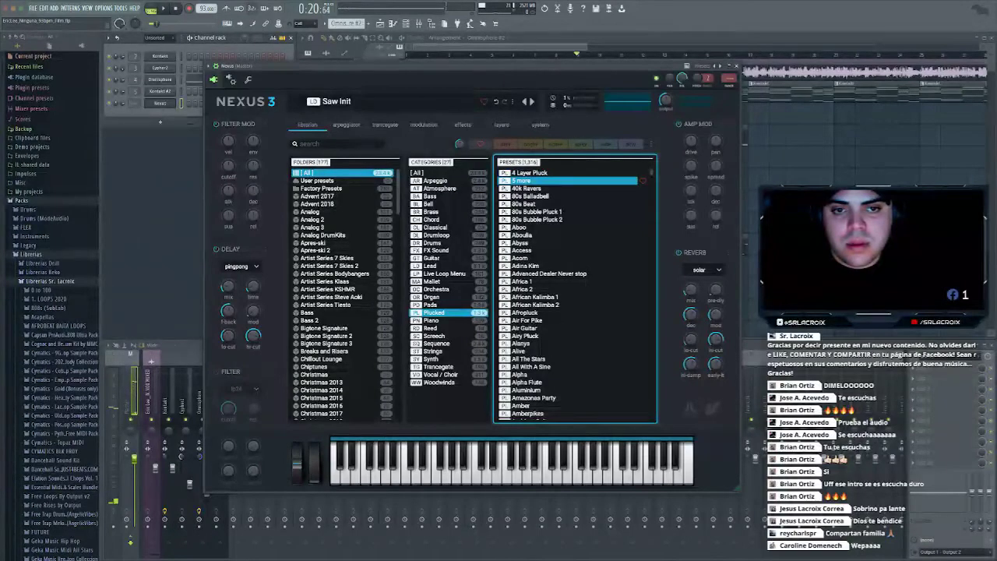
pyautogui.press('Down')
pyautogui.press('Down')
pyautogui.press('Down')
pyautogui.press('Down')
pyautogui.press('Down')
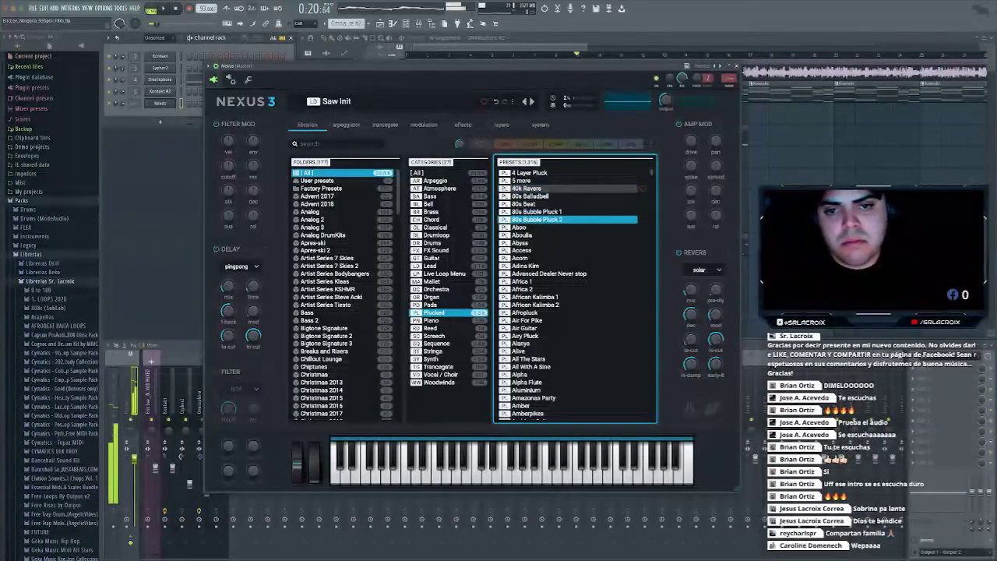
pyautogui.press('Down')
pyautogui.press('Down')
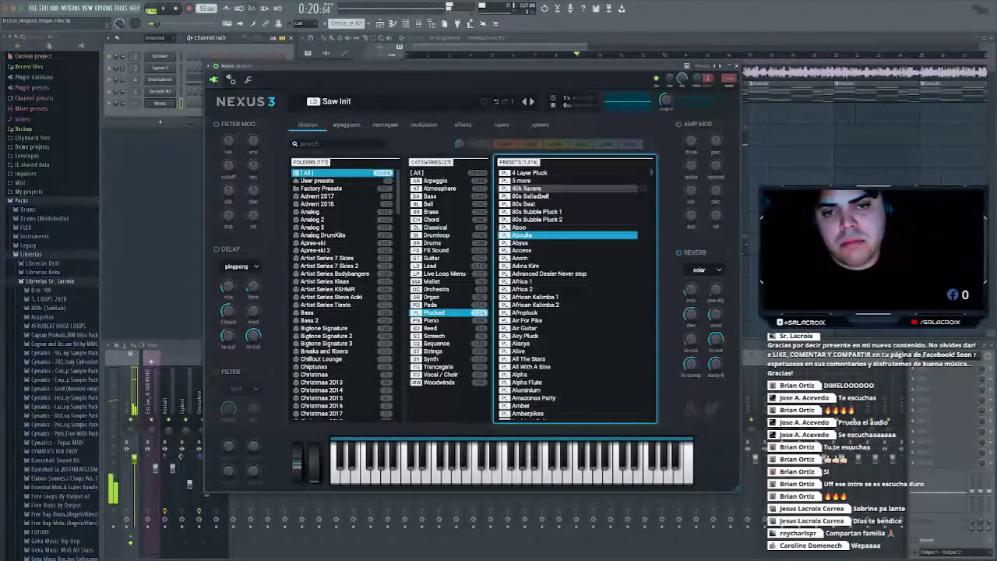
pyautogui.press('Down')
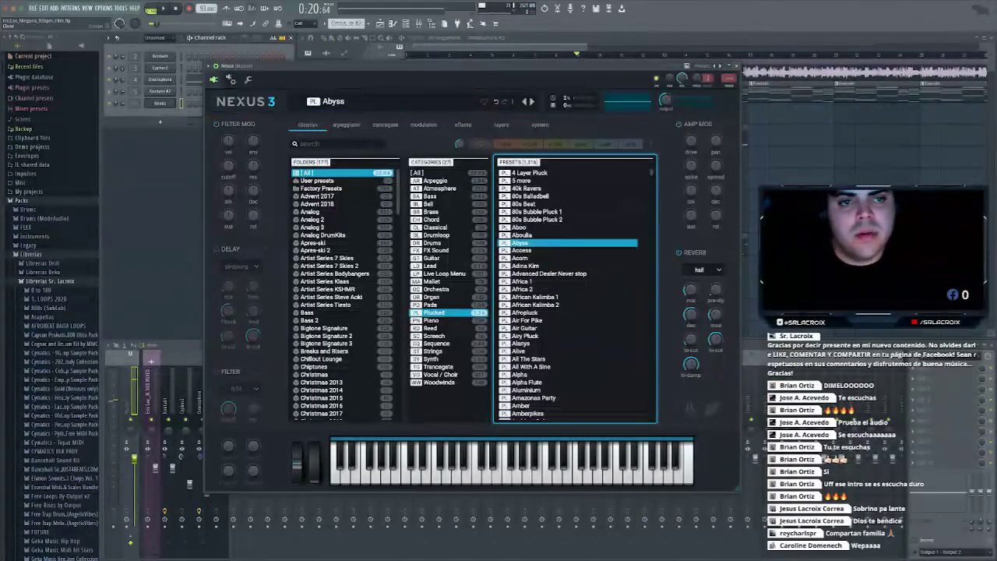
pyautogui.click(736, 65)
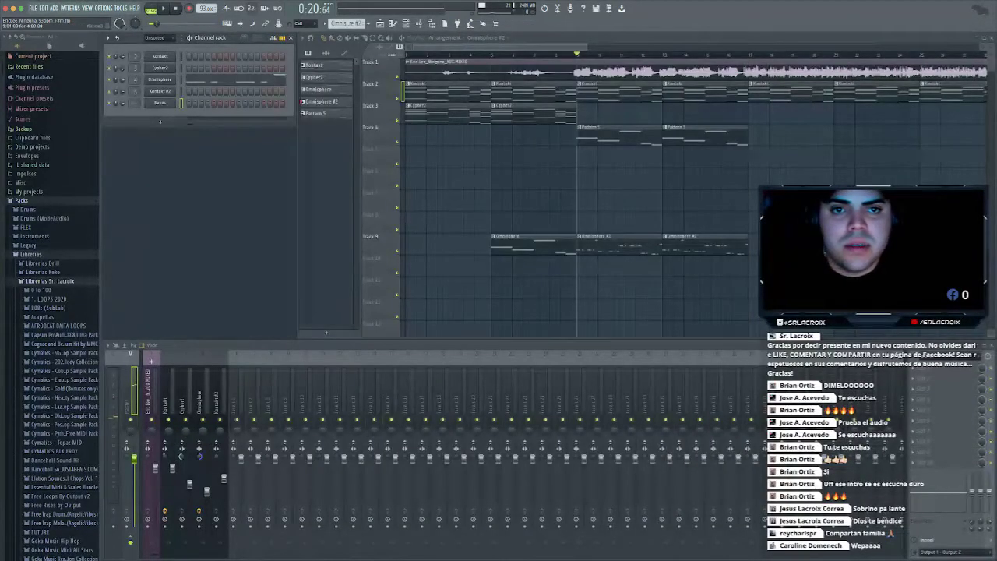
# Open the Nexus piano roll within the Kontakt pattern and place a short note on the first chord's lowest tone at bar 1
pyautogui.click(618, 92)
pyautogui.press('F7')
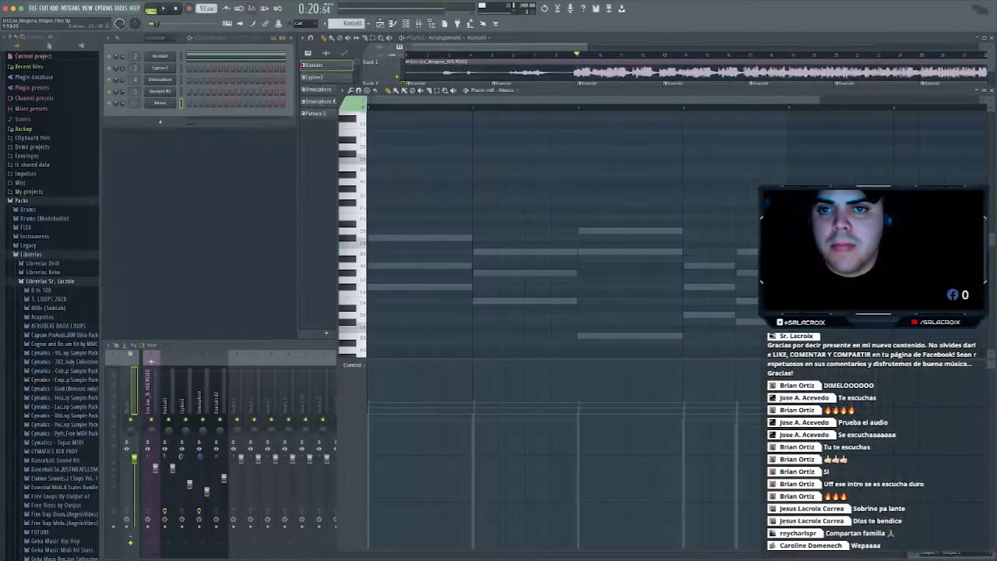
pyautogui.click(151, 8)
pyautogui.press('space')
pyautogui.press('space')
pyautogui.click(372, 286)
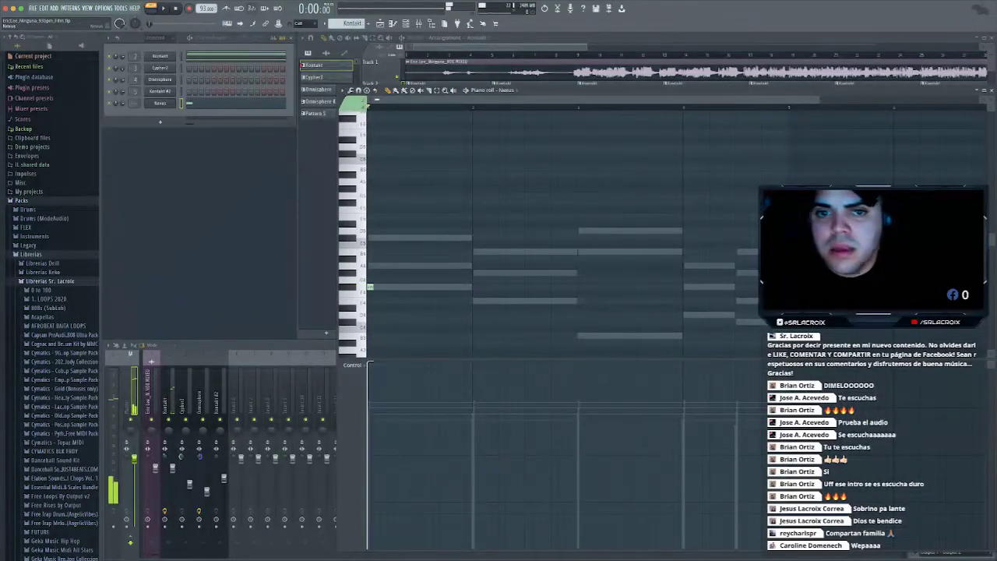
# Reopen Nexus and turn the Abyss preset's reverb mix all the way down
pyautogui.click(160, 103)
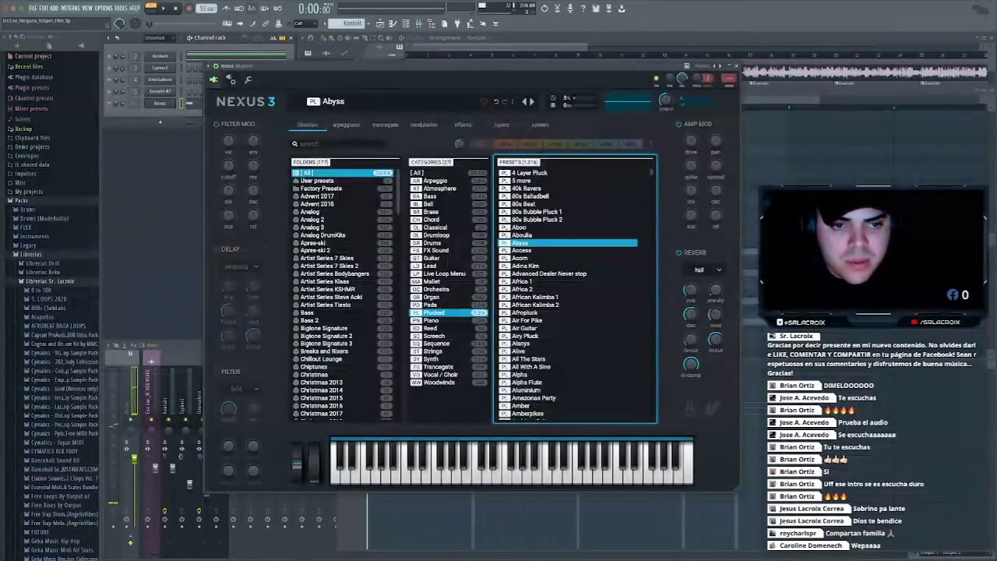
pyautogui.moveTo(715, 340)
pyautogui.moveTo(691, 290); pyautogui.dragTo(692, 312)
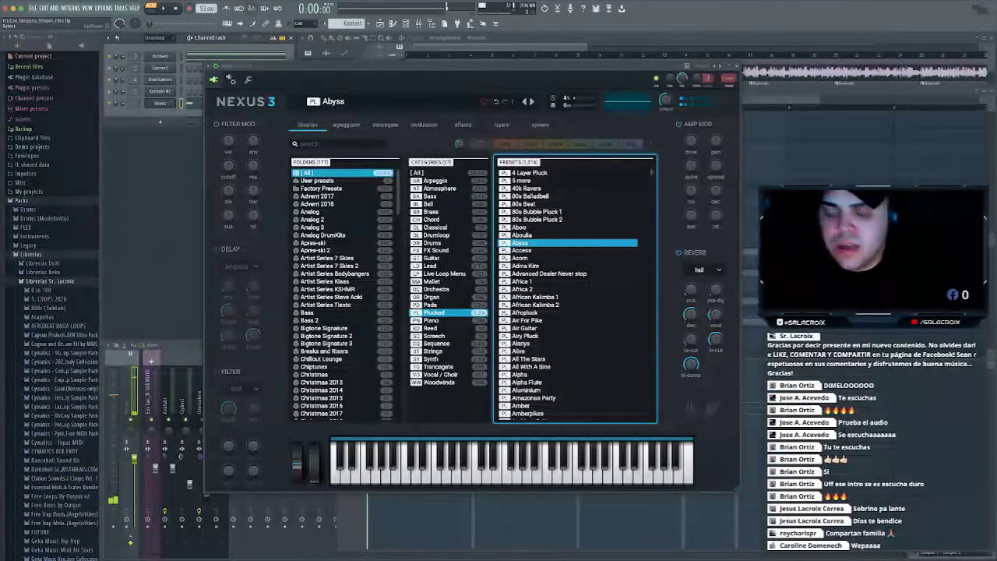
# Route Nexus to the next free mixer track, lower its fader to about 47% and close the plugin window
pyautogui.moveTo(374, 66); pyautogui.dragTo(522, 65)
pyautogui.click(241, 389)
pyautogui.hotkey('ctrl', 'l')
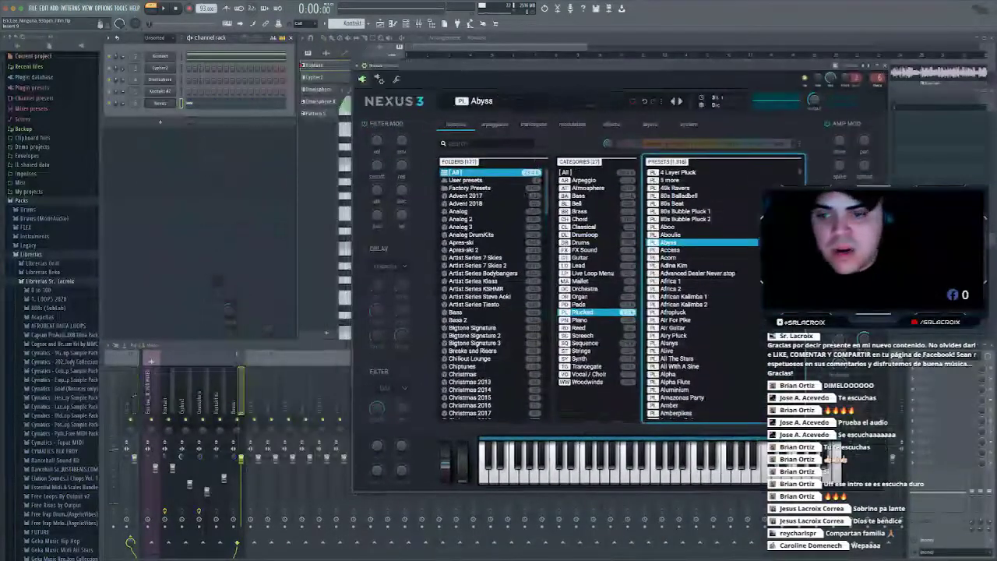
pyautogui.moveTo(241, 485); pyautogui.dragTo(240, 490)
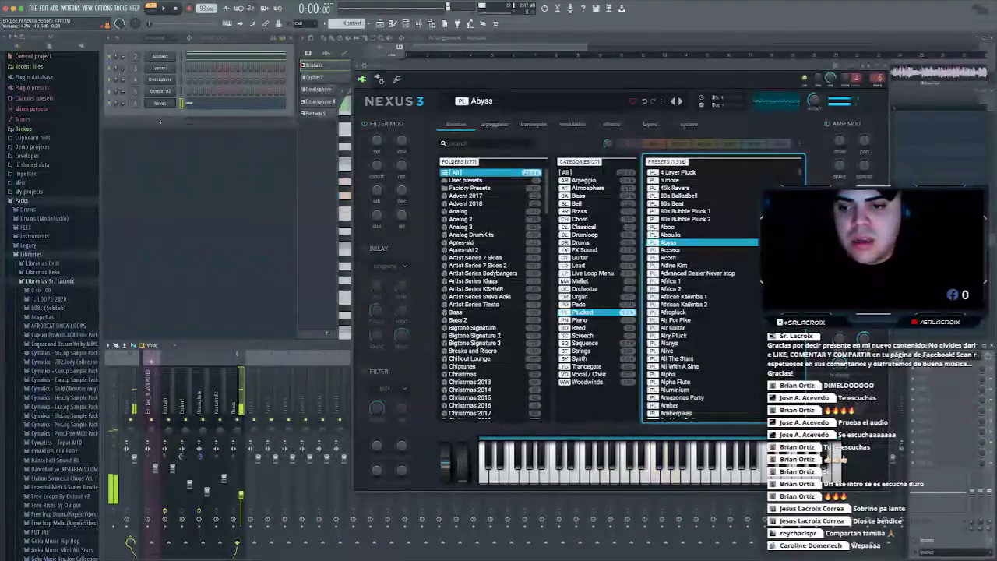
pyautogui.press('Escape')
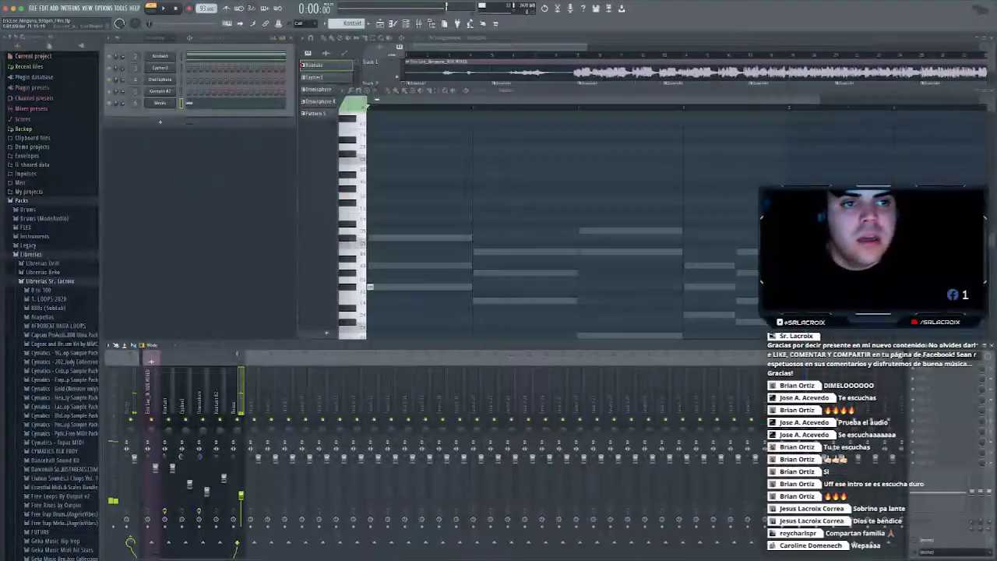
# Fill bar 1 with a syncopated rhythm of six short Nexus notes on the first chord's lowest tone
pyautogui.click(370, 287)
pyautogui.click(390, 286)
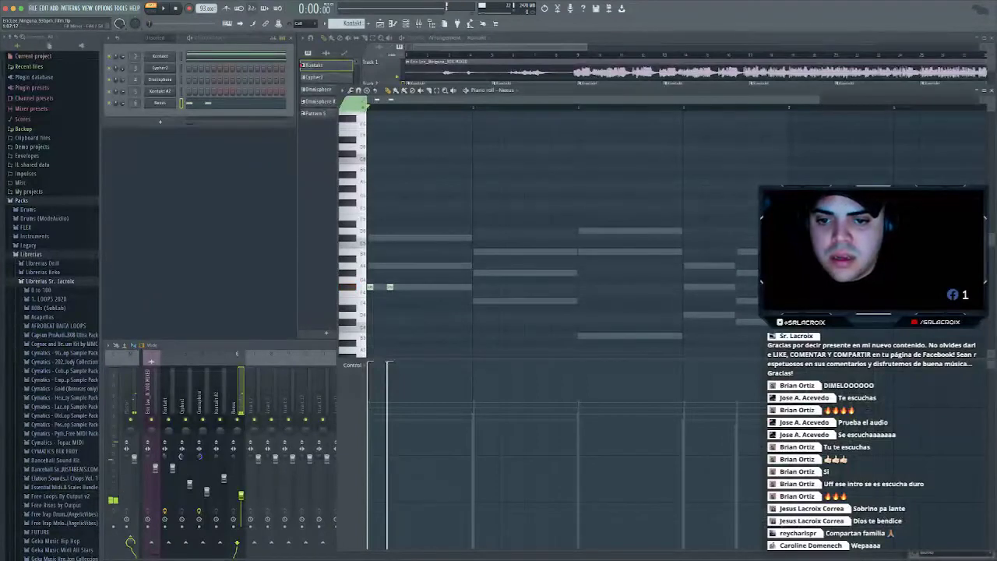
pyautogui.click(409, 287)
pyautogui.click(424, 287)
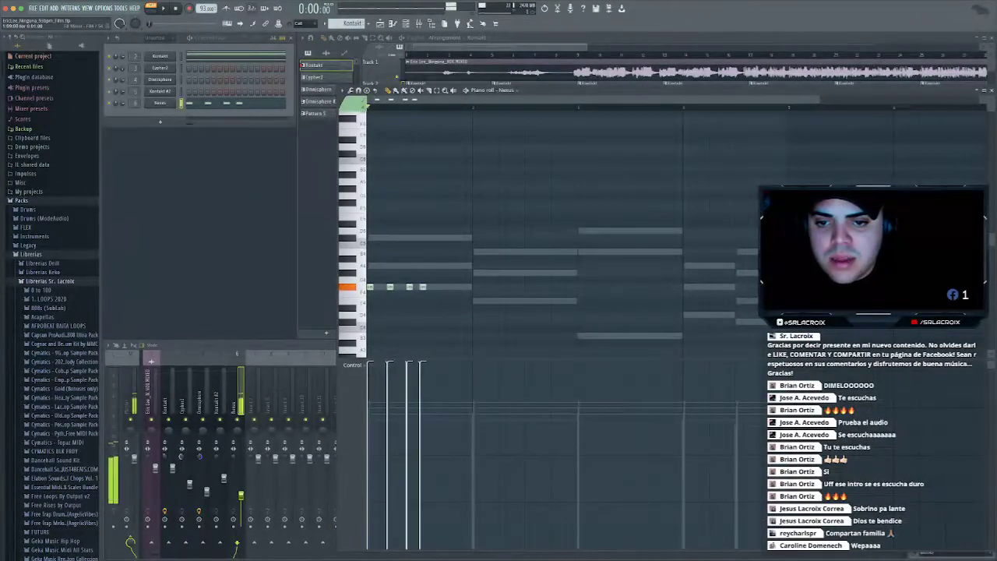
pyautogui.click(443, 287)
pyautogui.click(462, 287)
# Repeat the six-hit rhythm in bar 2 on the second chord's lowest tone
pyautogui.click(475, 301)
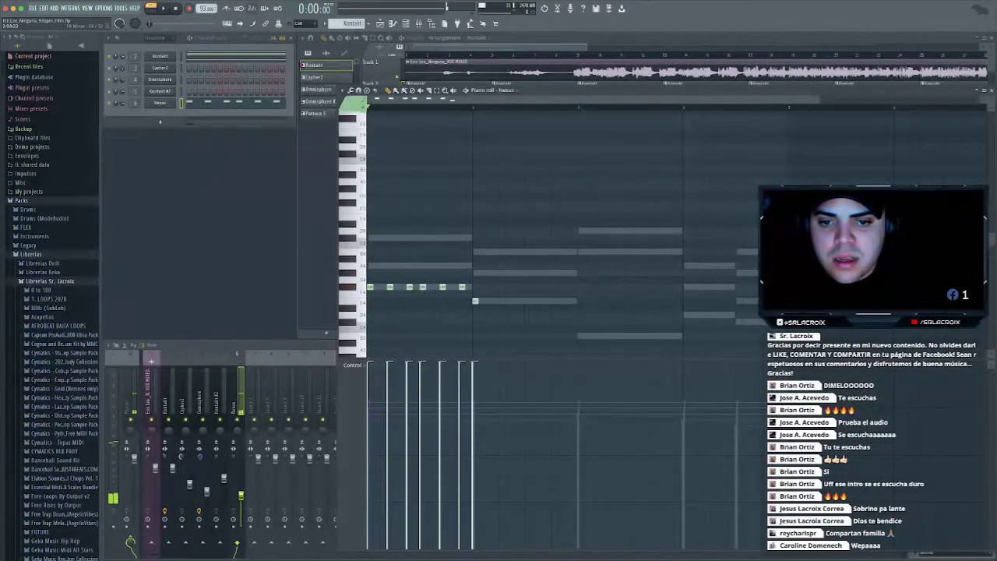
pyautogui.click(495, 301)
pyautogui.click(514, 301)
pyautogui.click(528, 301)
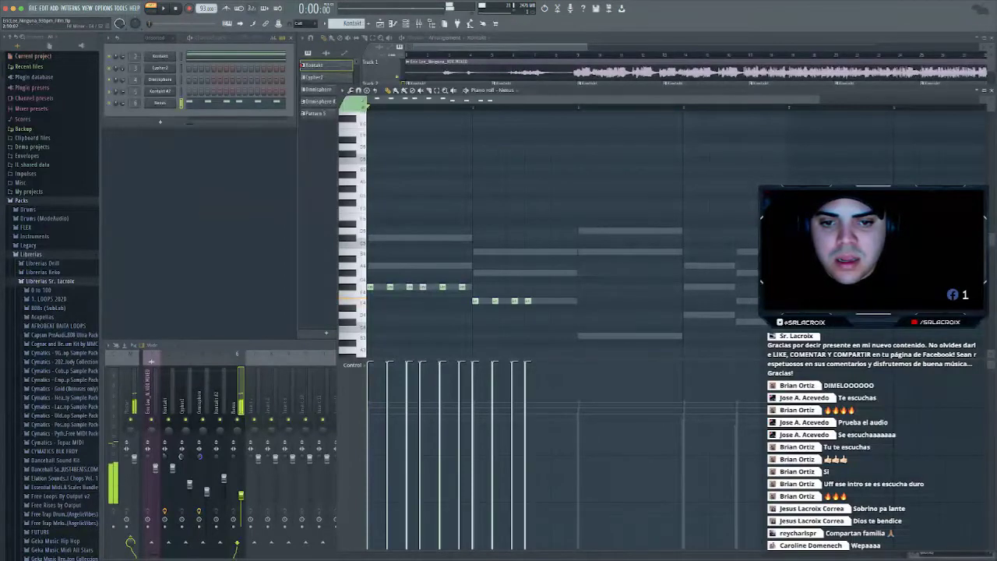
pyautogui.click(547, 301)
pyautogui.click(567, 300)
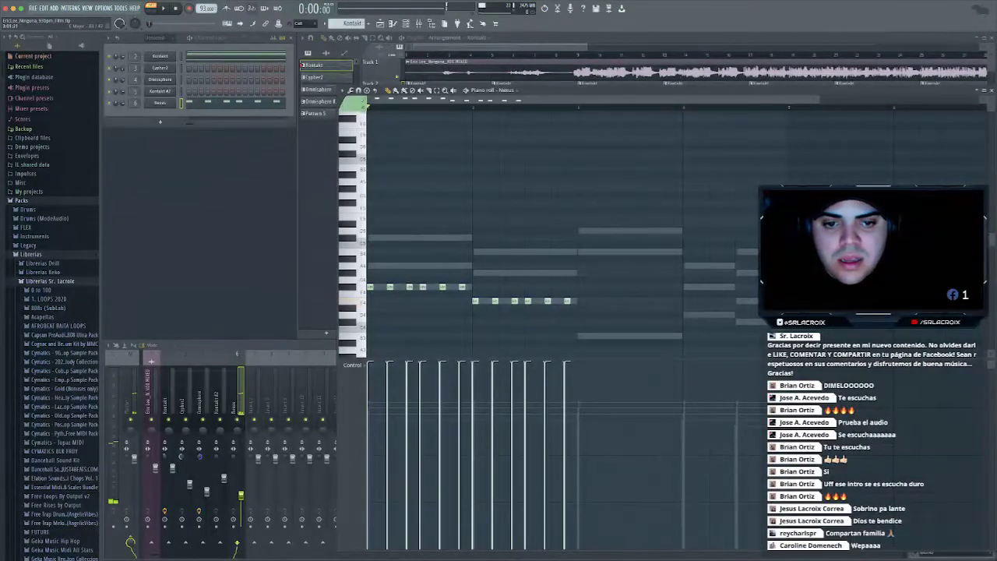
# Repeat the six-hit rhythm in bar 3 on the third chord's middle tone
pyautogui.click(581, 252)
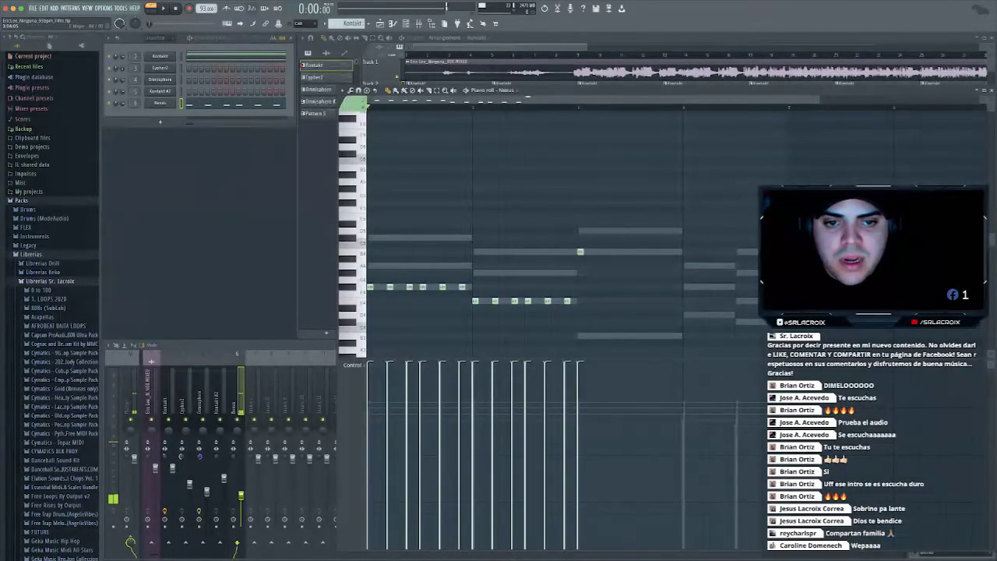
pyautogui.click(600, 251)
pyautogui.click(620, 252)
pyautogui.click(632, 252)
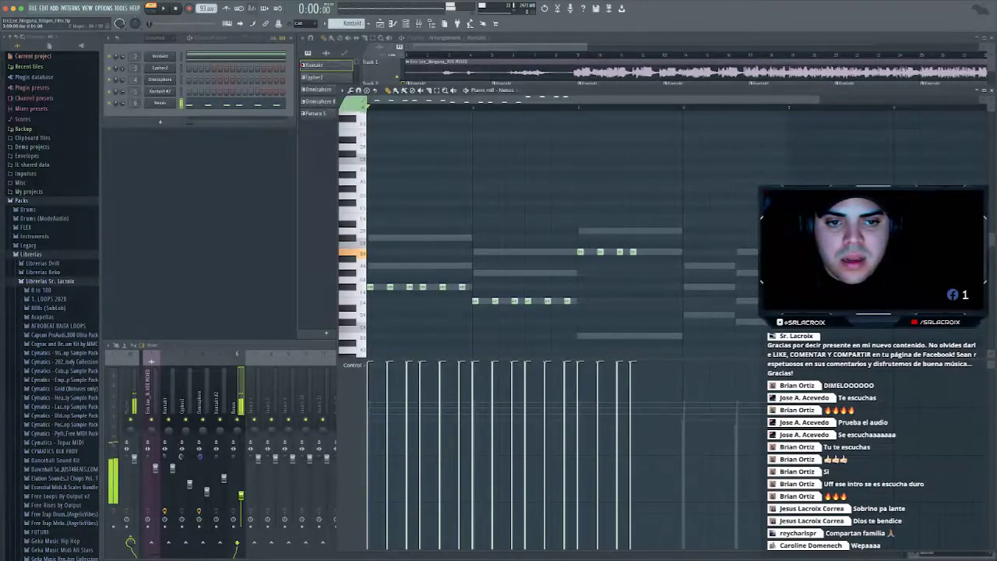
pyautogui.click(653, 252)
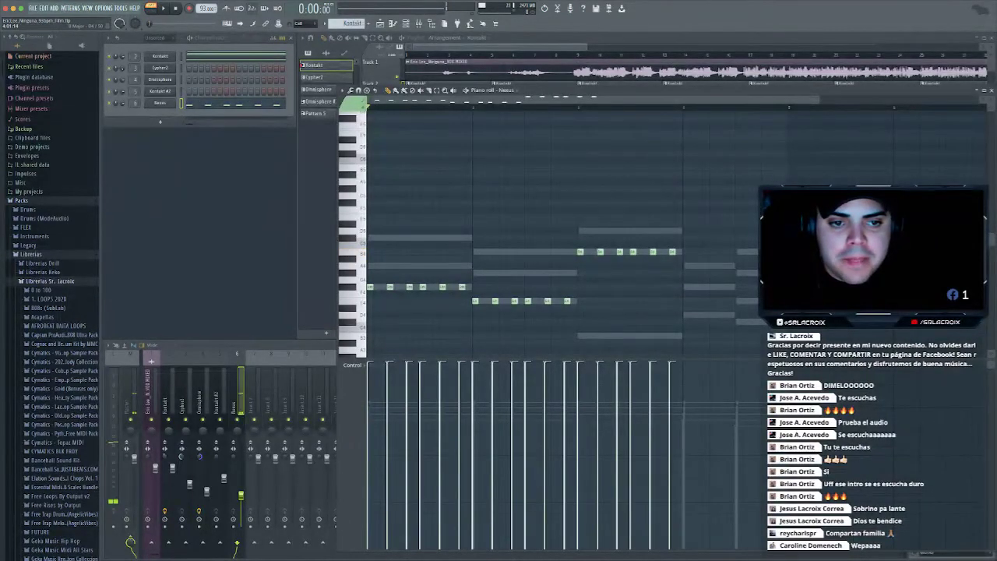
# Place the bar 4 rhythm on the lowest tones of its two chords, three short hits on each, and play the pattern
pyautogui.click(686, 315)
pyautogui.click(706, 315)
pyautogui.click(718, 315)
pyautogui.rightClick(719, 315)
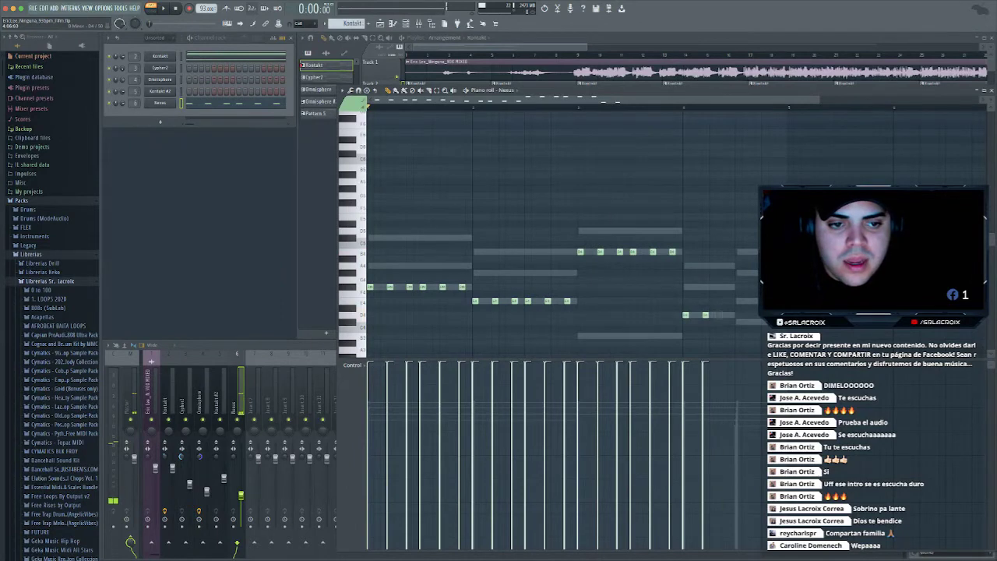
pyautogui.click(719, 315)
pyautogui.rightClick(718, 315)
pyautogui.click(725, 315)
pyautogui.click(738, 321)
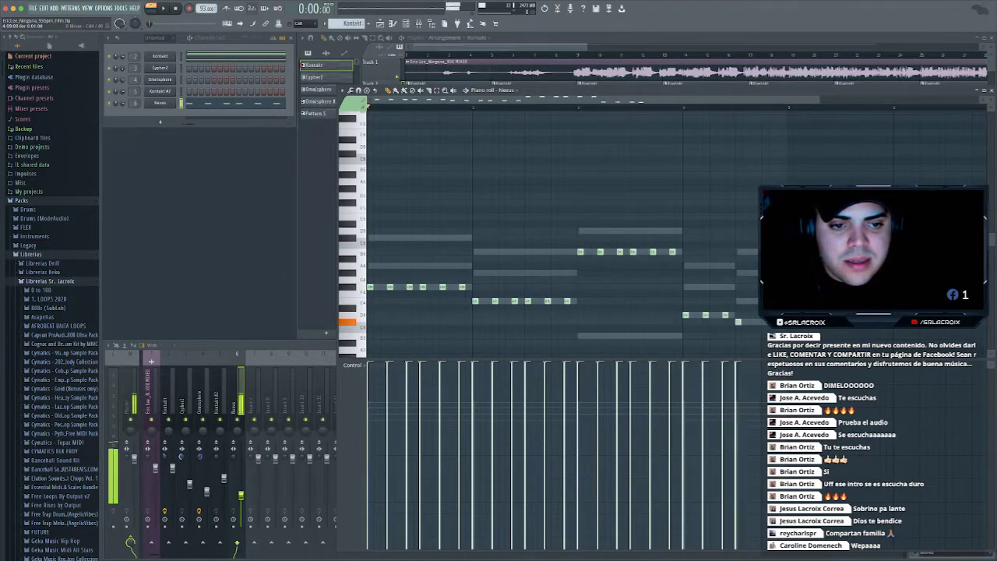
pyautogui.click(758, 321)
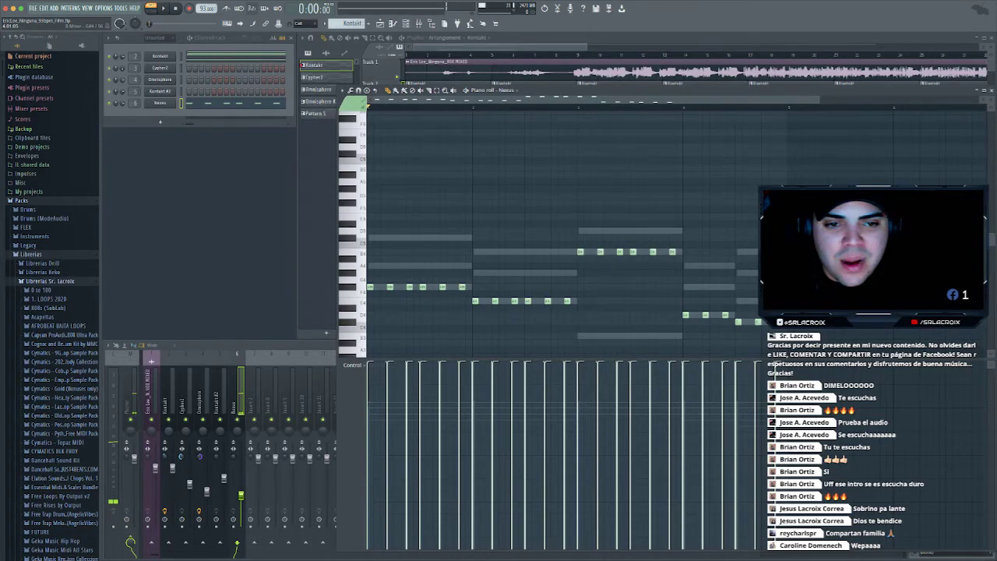
pyautogui.press('space')
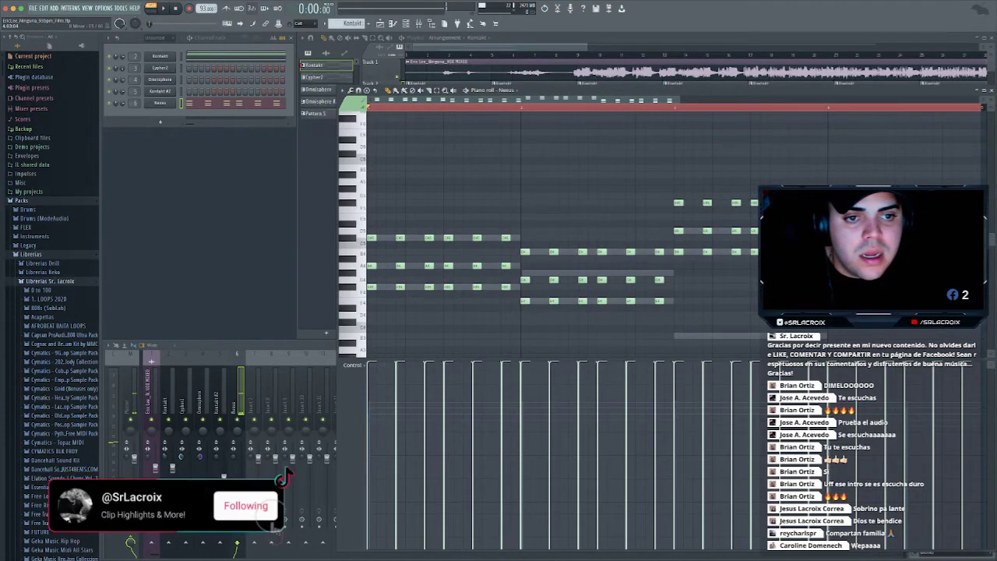
# Lower the top notes of bar 3 by an octave, move them down onto the ghost chord's lowest tone and play the pattern
pyautogui.moveTo(626, 198); pyautogui.dragTo(834, 208)
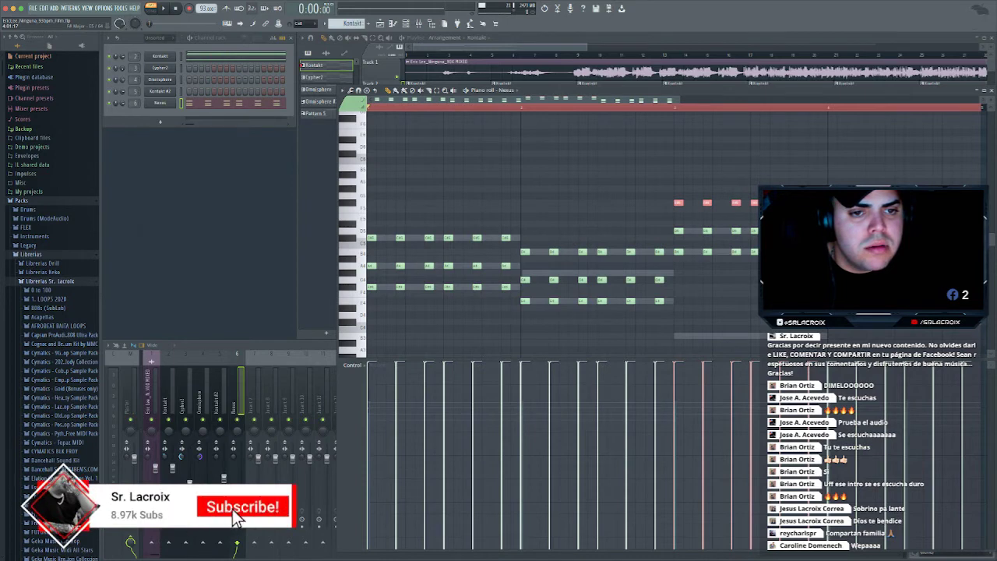
pyautogui.press('super+Down')
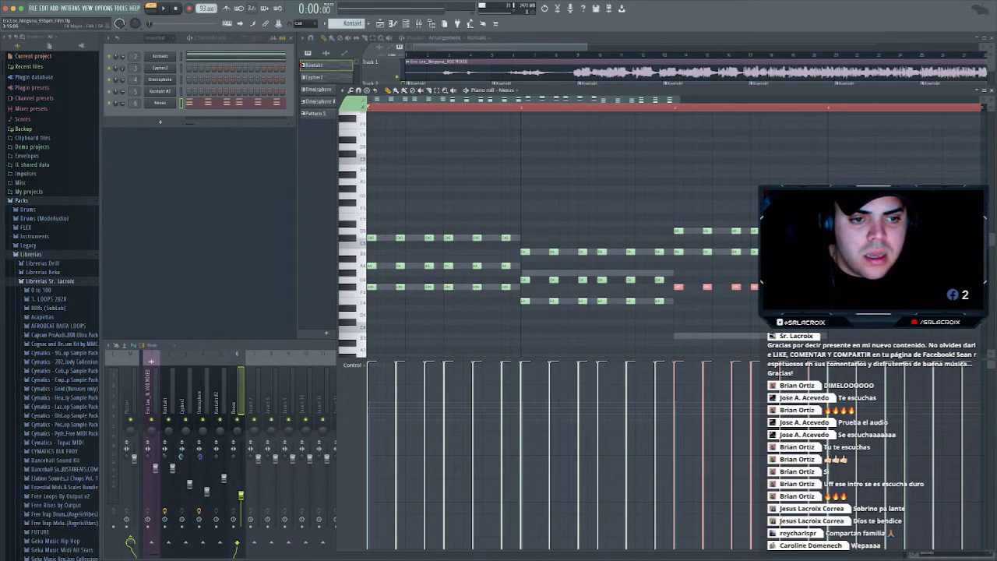
pyautogui.moveTo(811, 286); pyautogui.dragTo(811, 336)
pyautogui.keyDown('super'); pyautogui.click(760, 294); pyautogui.keyUp('super')
pyautogui.press('space')
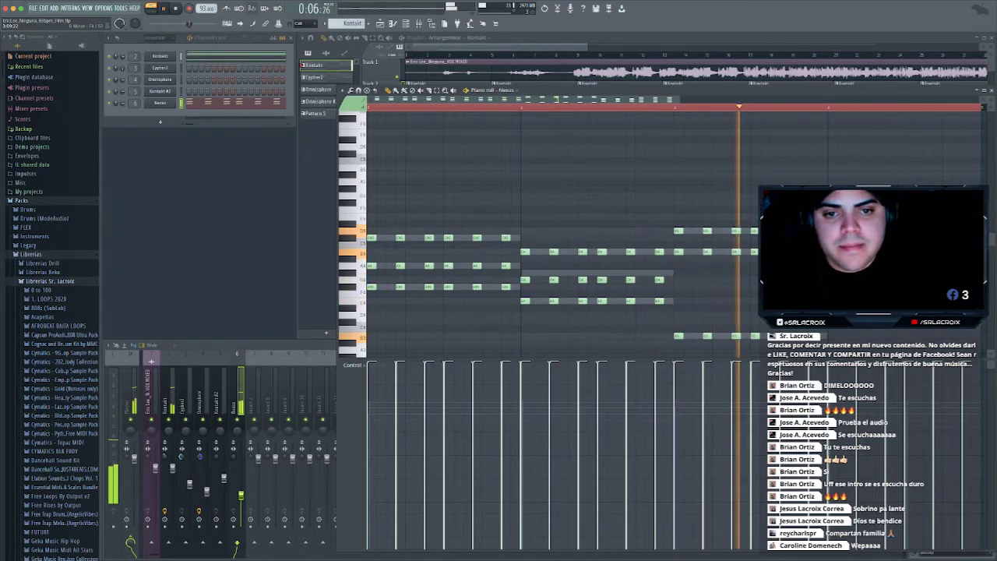
pyautogui.press('space')
# Raise the middle notes of bar 2 by one semitone to match the ghost chord, play the pattern and clear the selection
pyautogui.moveTo(680, 290); pyautogui.dragTo(525, 272)
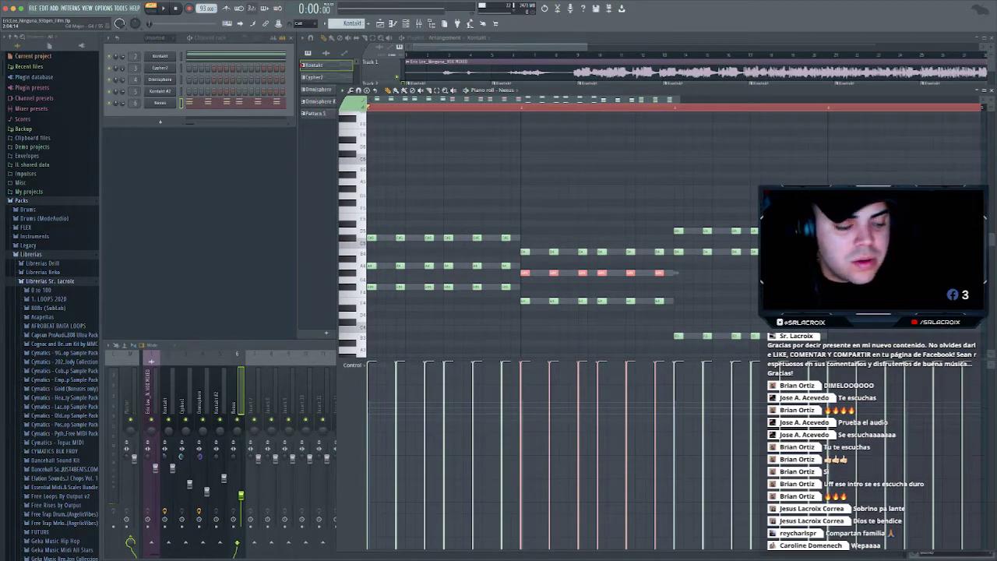
pyautogui.press('space')
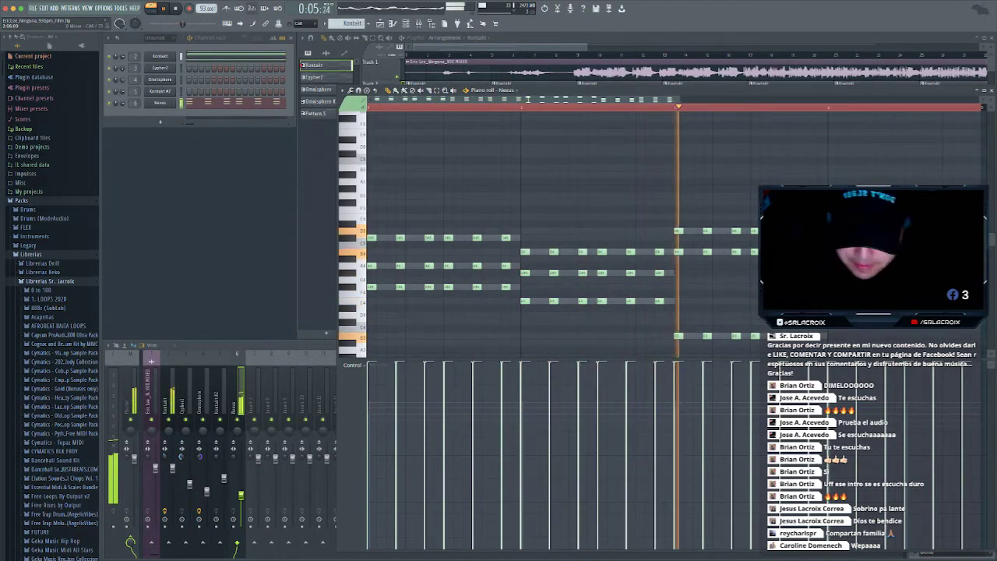
pyautogui.keyDown('super'); pyautogui.click(572, 152); pyautogui.keyUp('super')
pyautogui.scroll(-2, 545, 234)
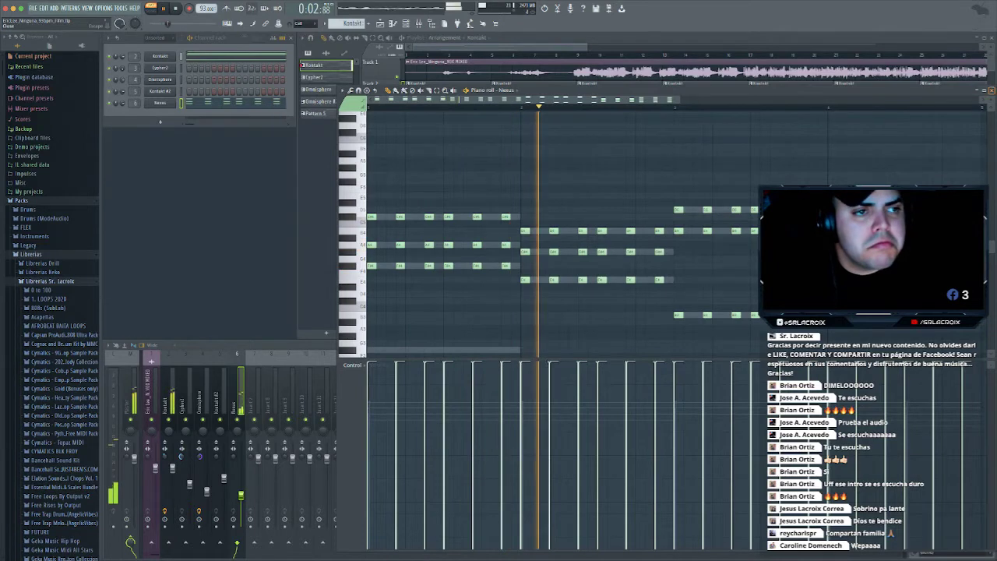
# Leave the piano roll, open Nexus on the Abyss preset to listen to the pattern, and close the plugin
pyautogui.press('F7')
pyautogui.press('space')
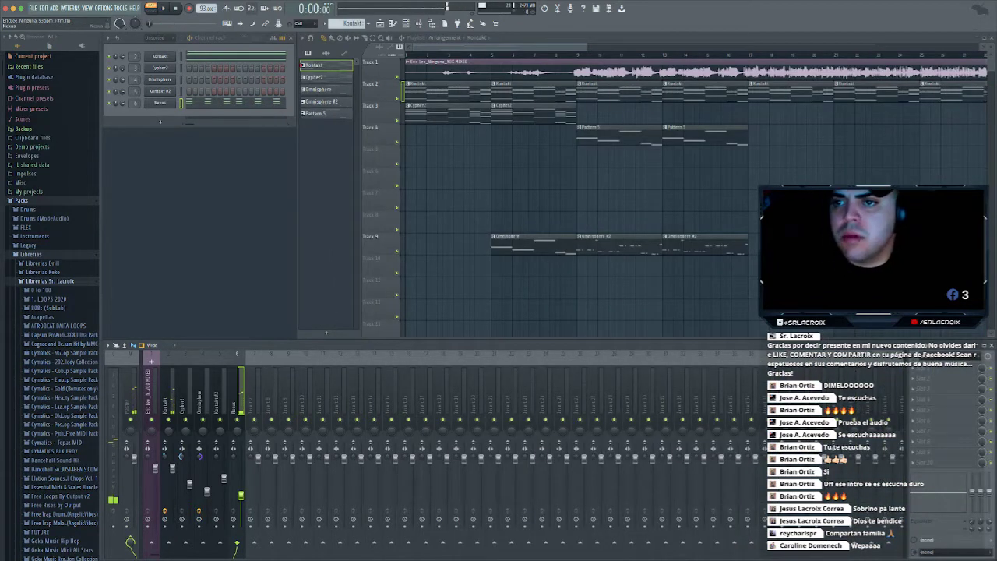
pyautogui.click(160, 103)
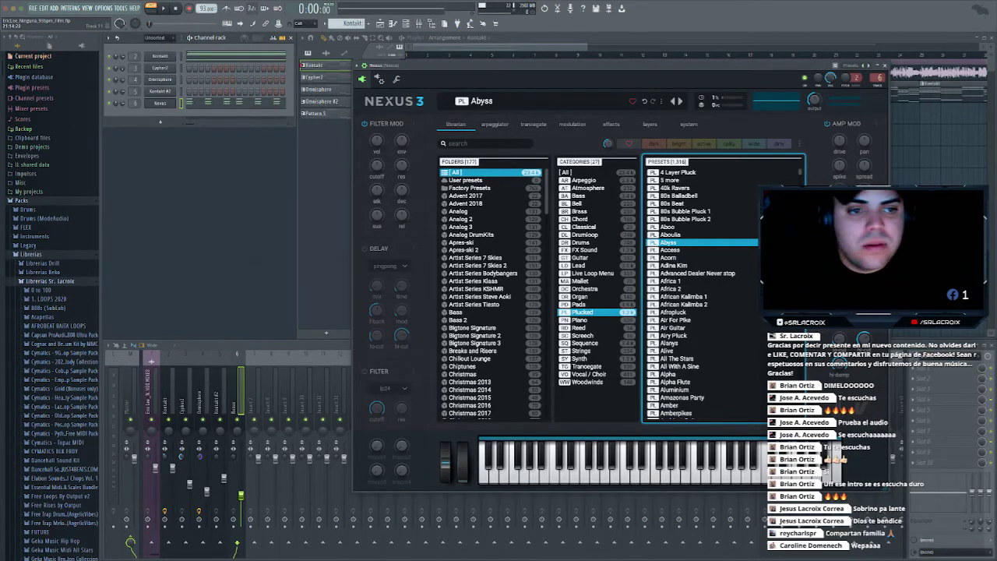
pyautogui.press('space')
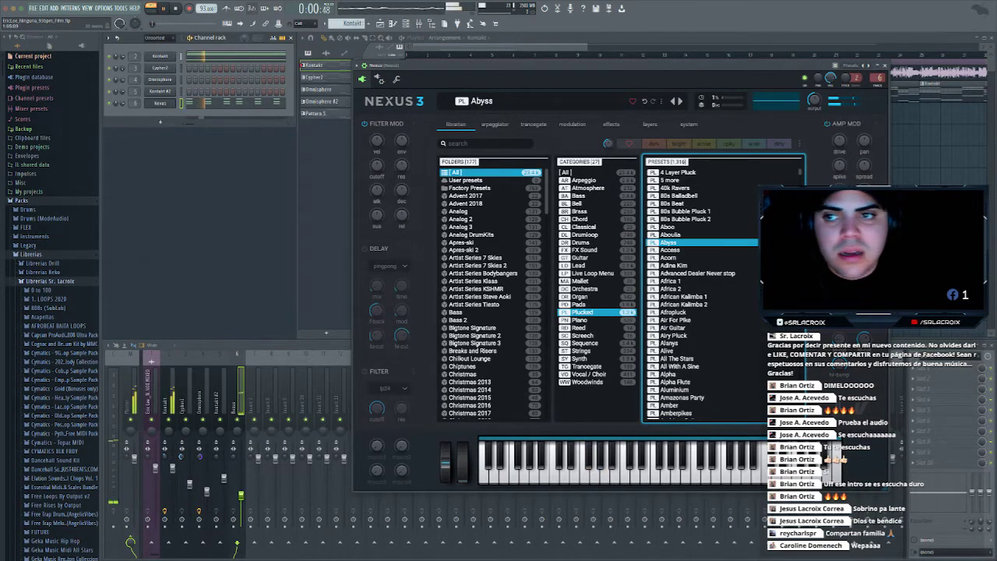
pyautogui.press('space')
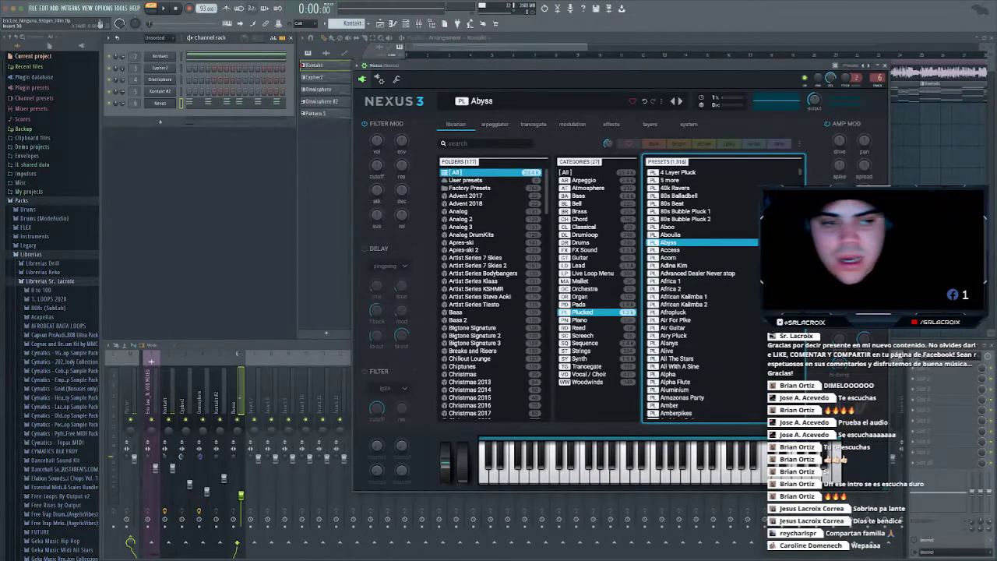
pyautogui.click(885, 65)
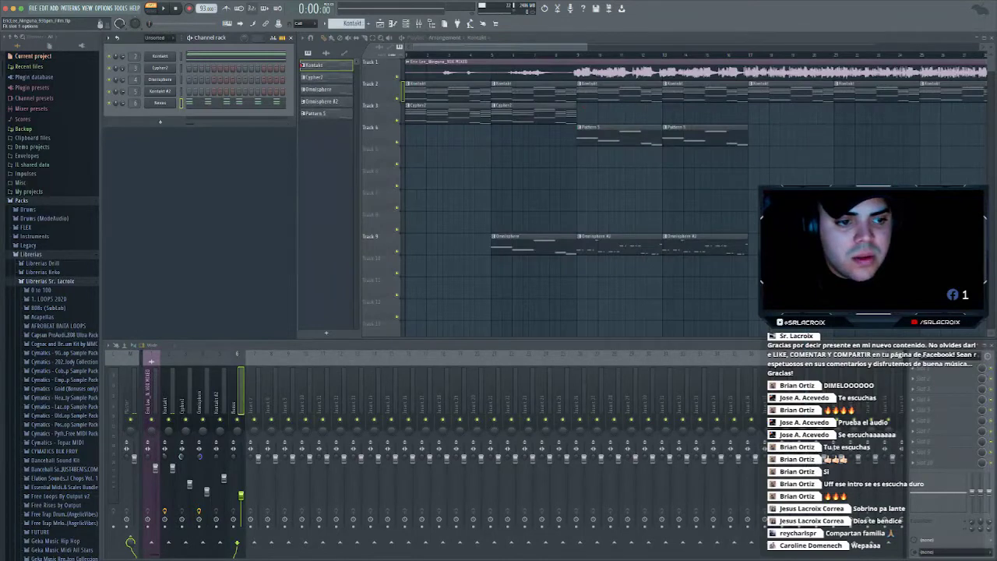
# Add ValhallaVintageVerb to the Nexus mixer track and set its mix to about 9.7% while the pattern plays
pyautogui.click(922, 378)
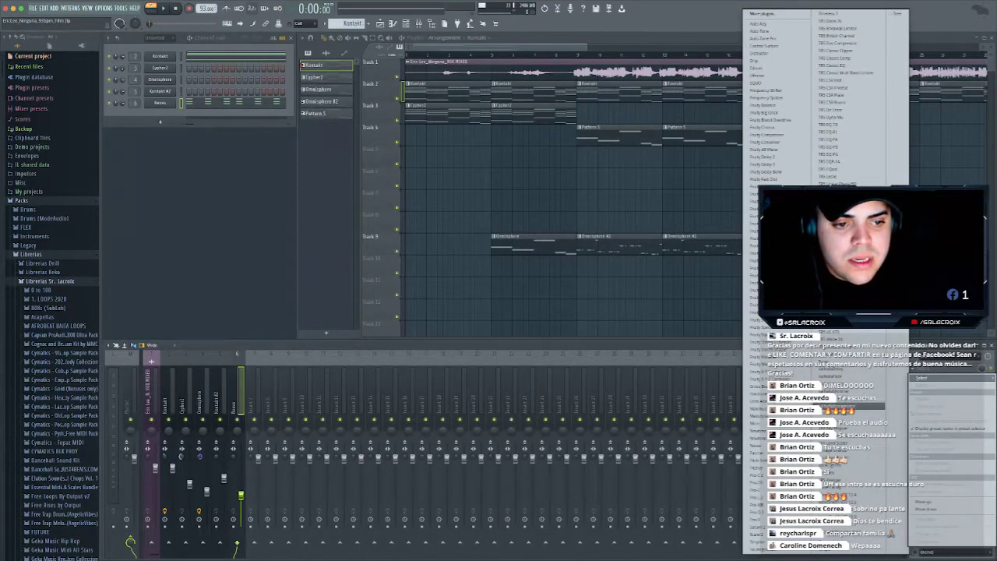
pyautogui.click(840, 406)
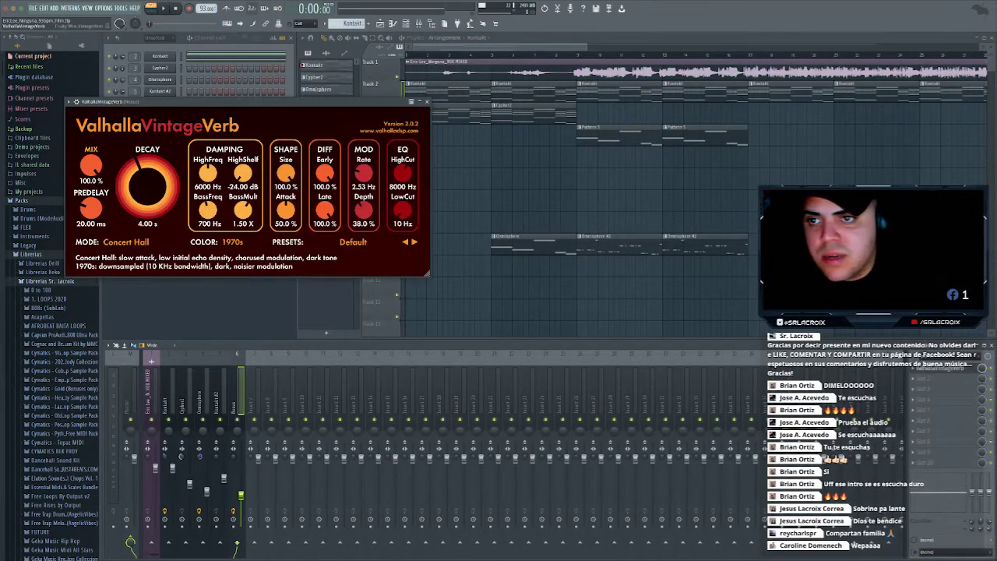
pyautogui.moveTo(257, 102); pyautogui.dragTo(537, 143)
pyautogui.press('space')
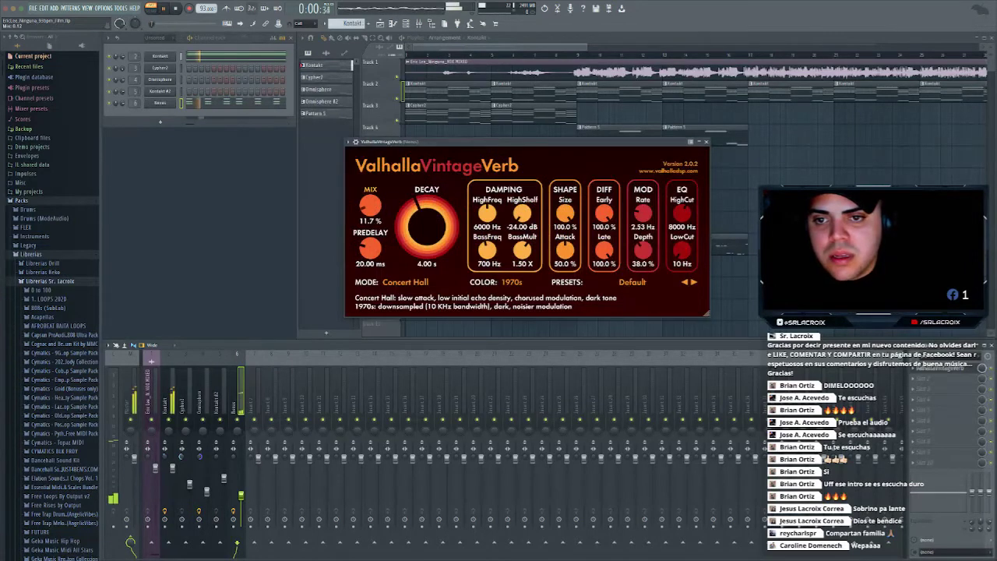
pyautogui.moveTo(370, 206); pyautogui.dragTo(371, 202)
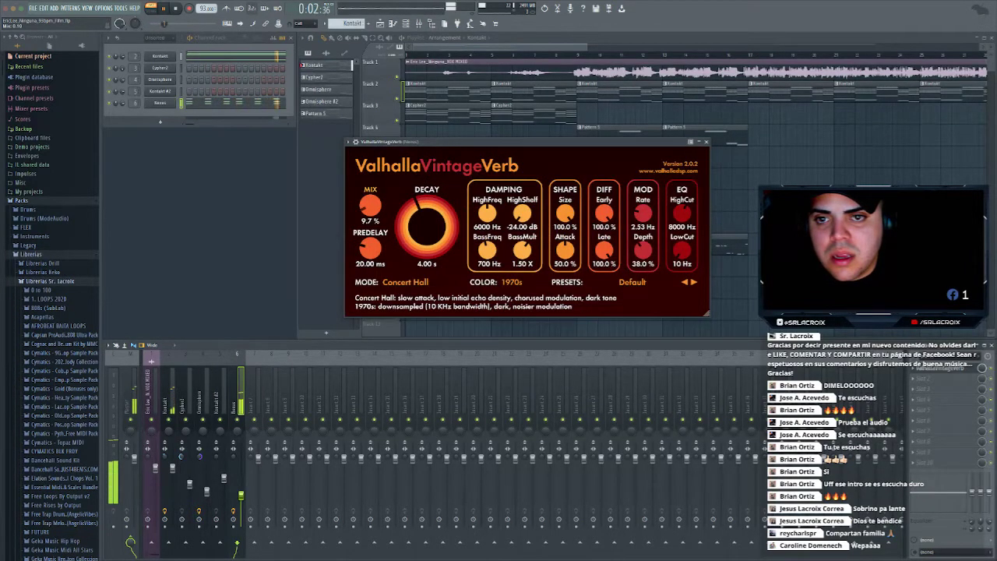
pyautogui.click(706, 141)
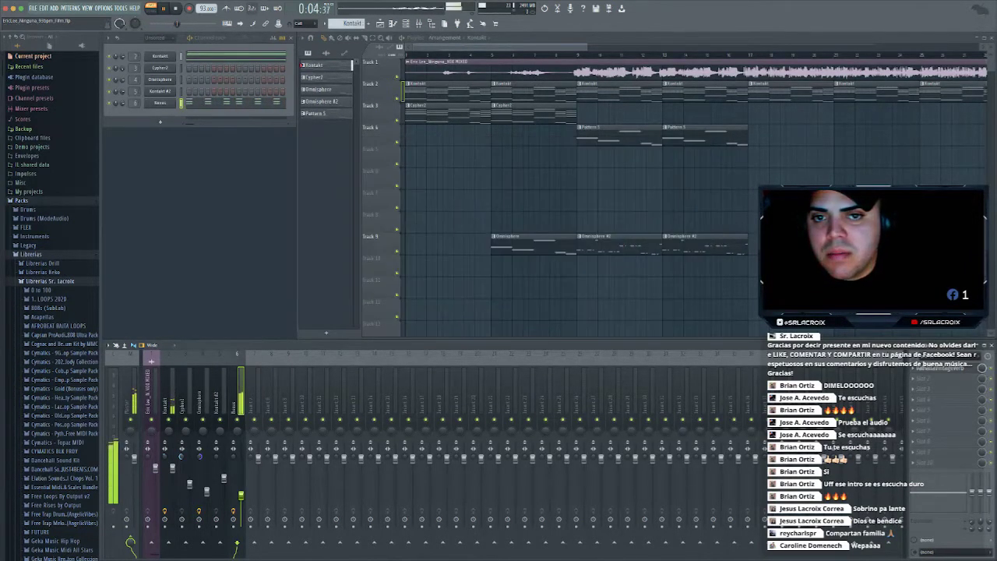
pyautogui.press('space')
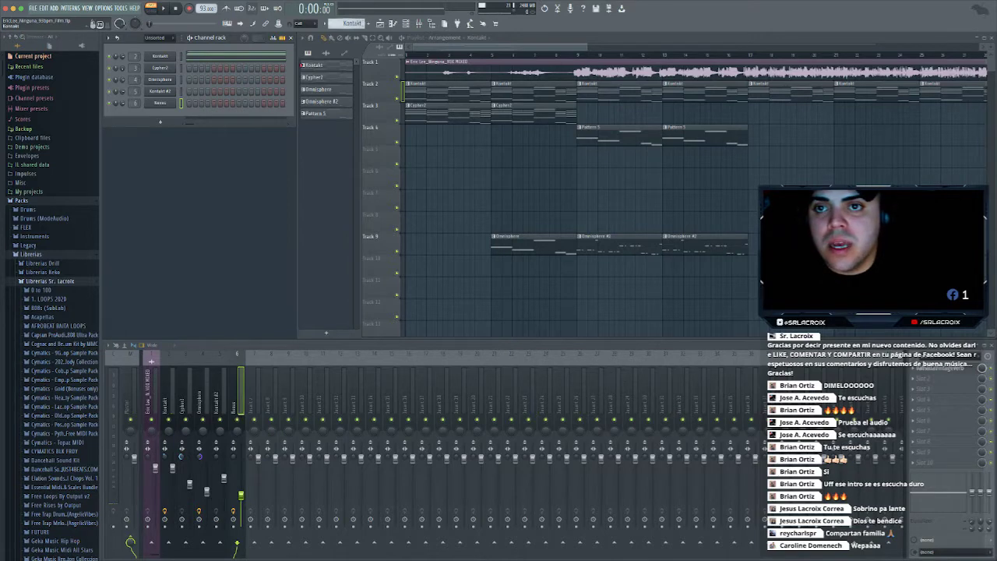
# Create Pattern 6 after Pattern 5 and paste the cut Nexus notes into it
pyautogui.press('KP_Add')
pyautogui.press('KP_Add')
pyautogui.press('KP_Add')
pyautogui.press('KP_Add')
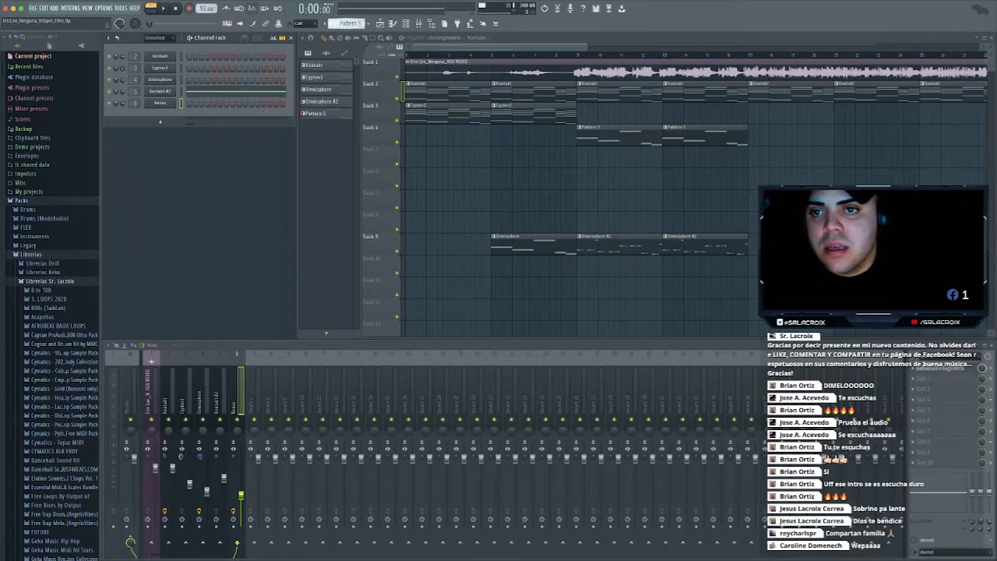
pyautogui.press('KP_Add')
pyautogui.hotkey('ctrl', 'v')
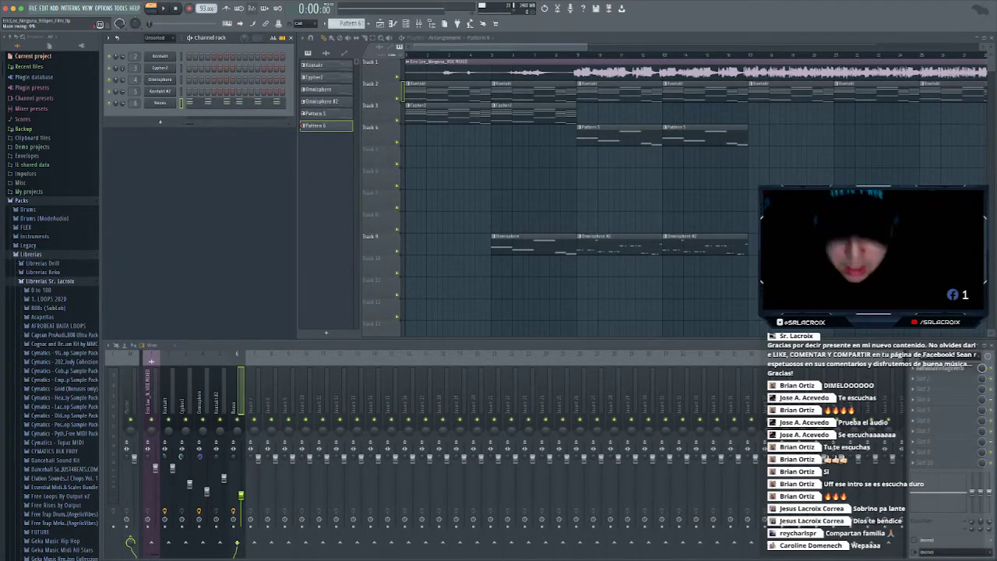
# Place Pattern 6 on Track 5 at bars 9 and 13 while the song plays, and stop playback
pyautogui.press('space')
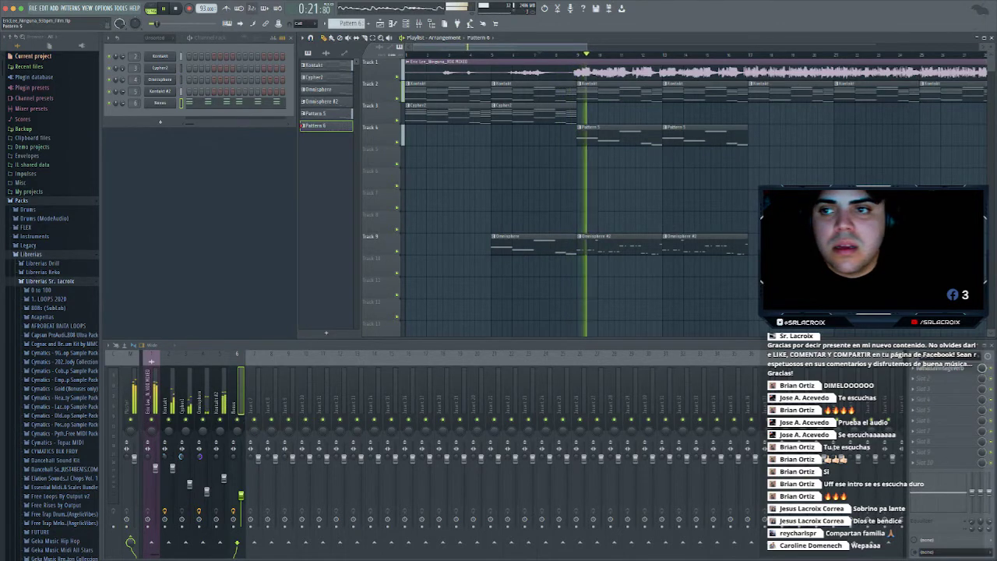
pyautogui.click(582, 158)
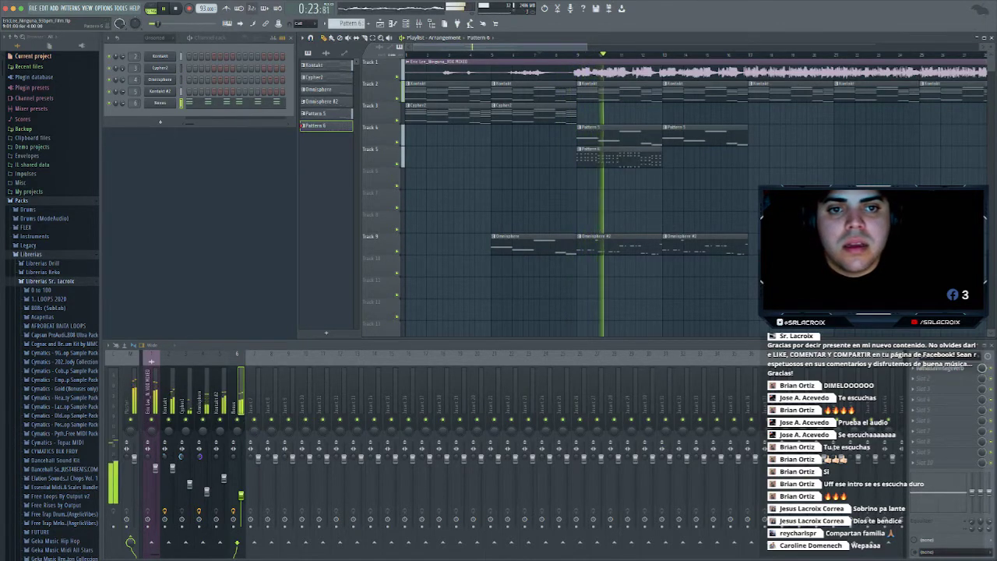
pyautogui.click(668, 158)
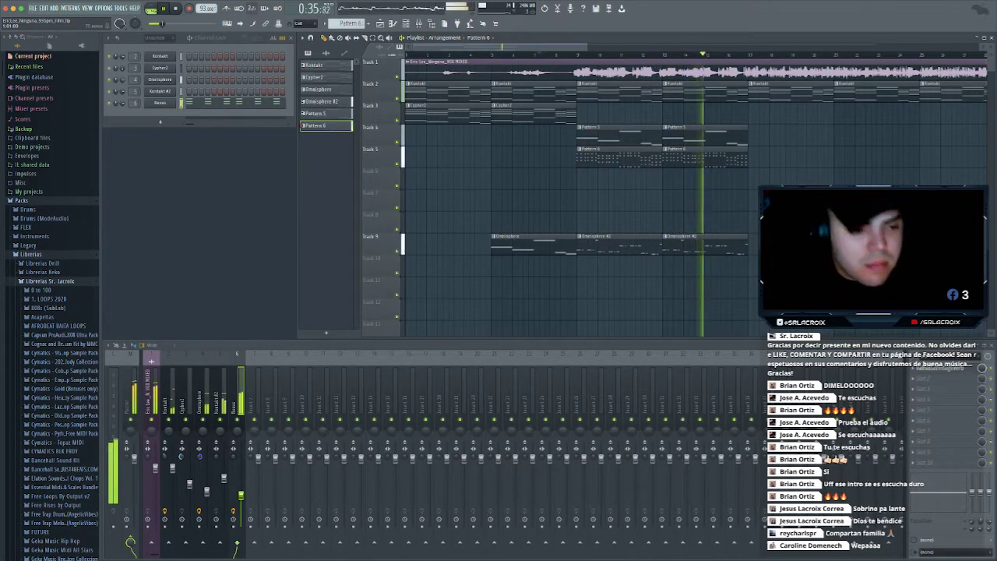
pyautogui.press('space')
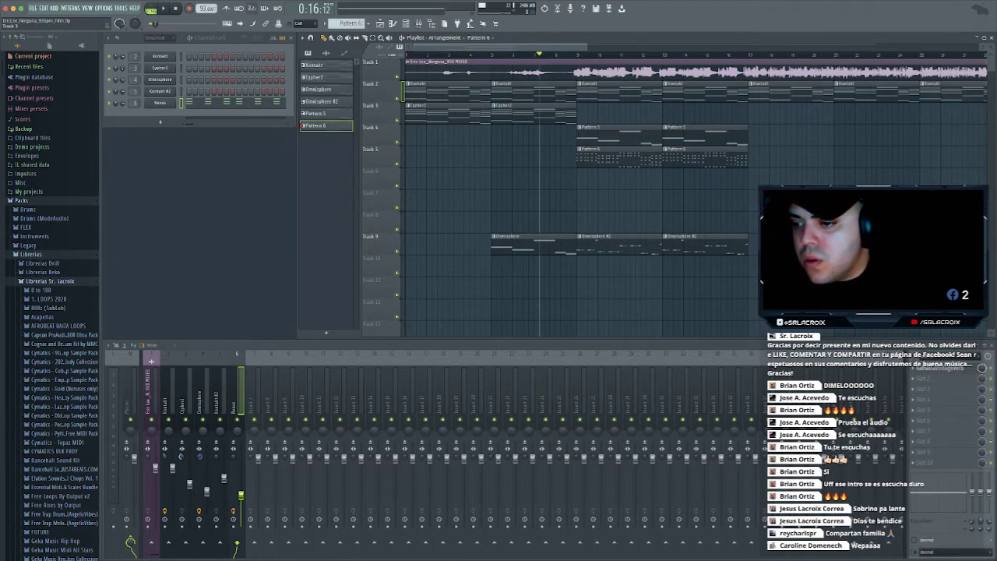
# Mark the Abyss preset as a favourite in Nexus, try Access and load the Acorn pluck preset
pyautogui.click(160, 103)
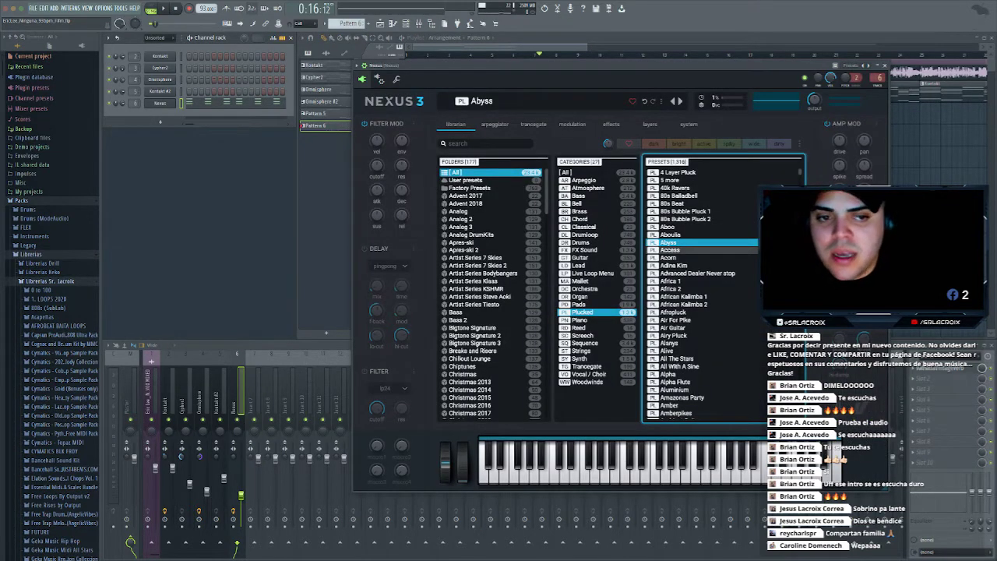
pyautogui.click(632, 101)
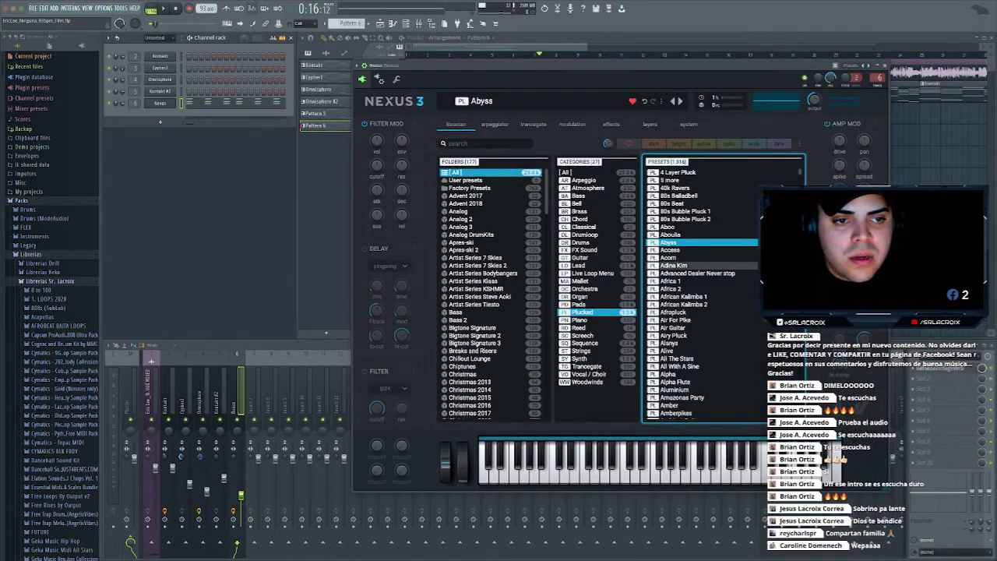
pyautogui.click(671, 250)
pyautogui.click(670, 258)
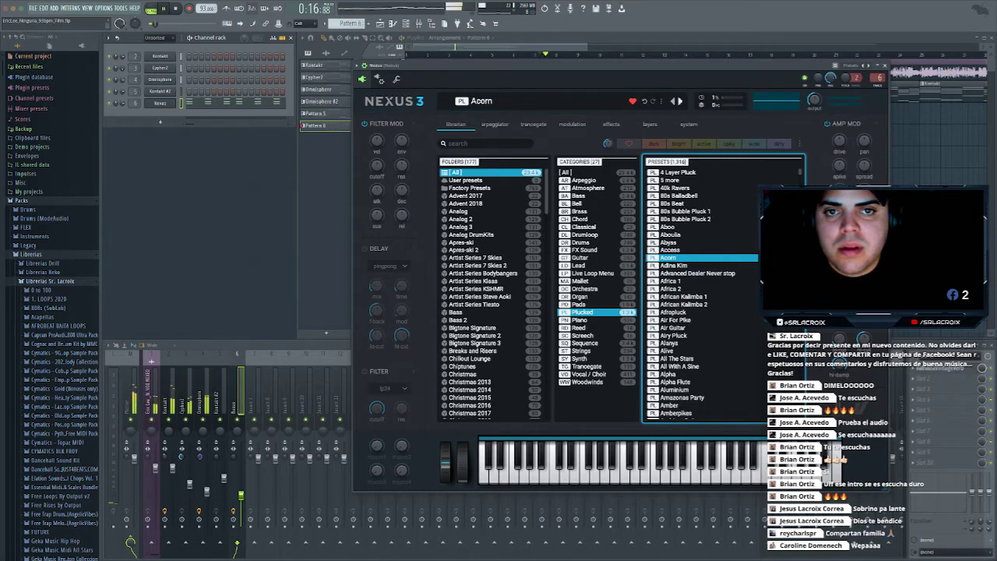
# Move Nexus aside and listen to Acorn in the song with the vocal muted, then close Nexus and the piano roll
pyautogui.moveTo(615, 65); pyautogui.dragTo(274, 129)
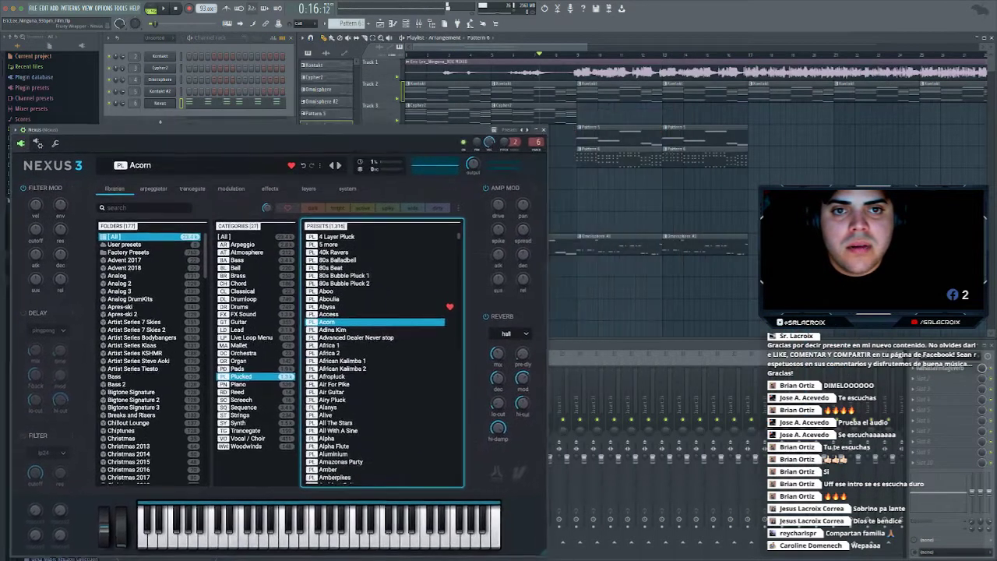
pyautogui.moveTo(126, 129); pyautogui.dragTo(123, 127)
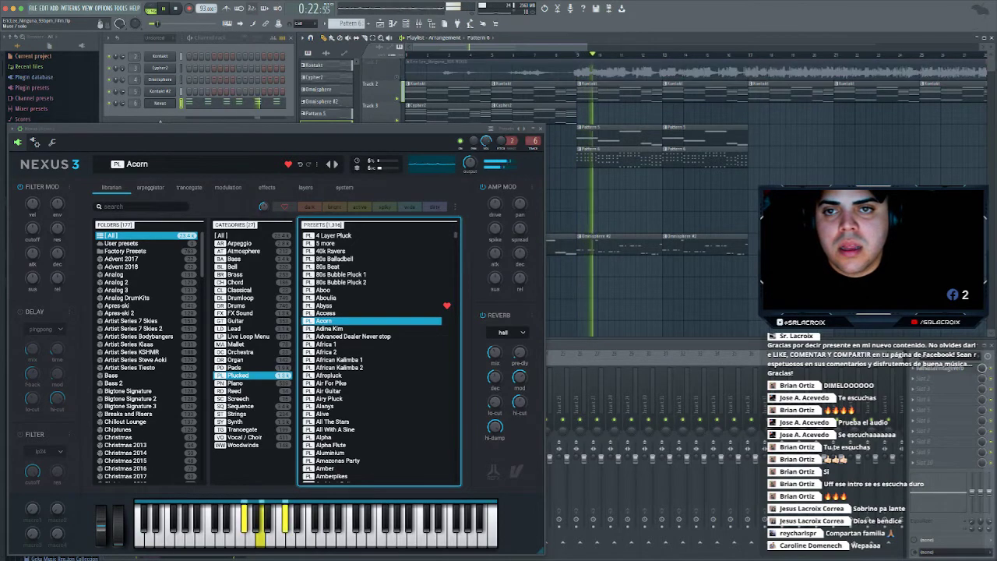
pyautogui.moveTo(123, 129); pyautogui.dragTo(126, 96)
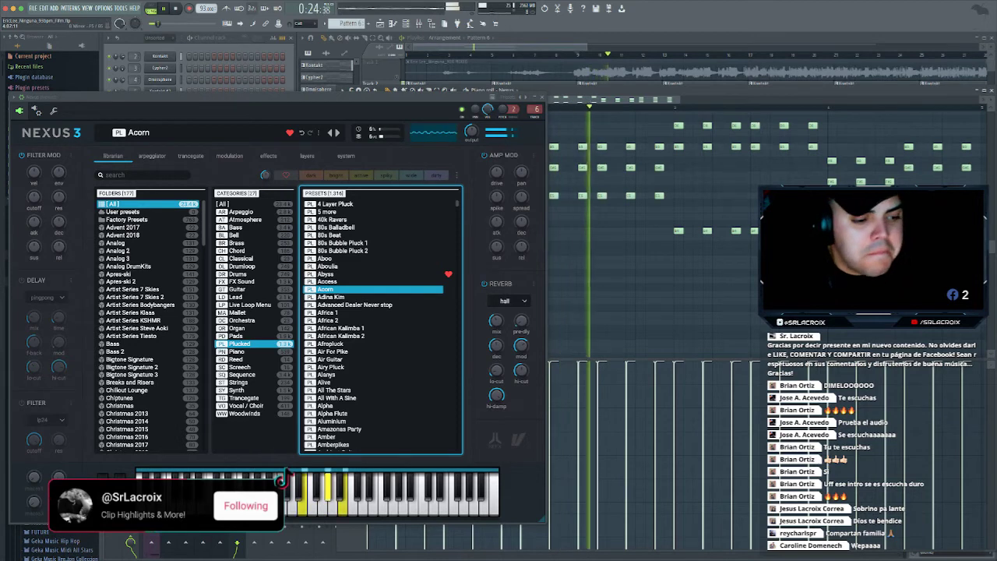
pyautogui.press('Escape')
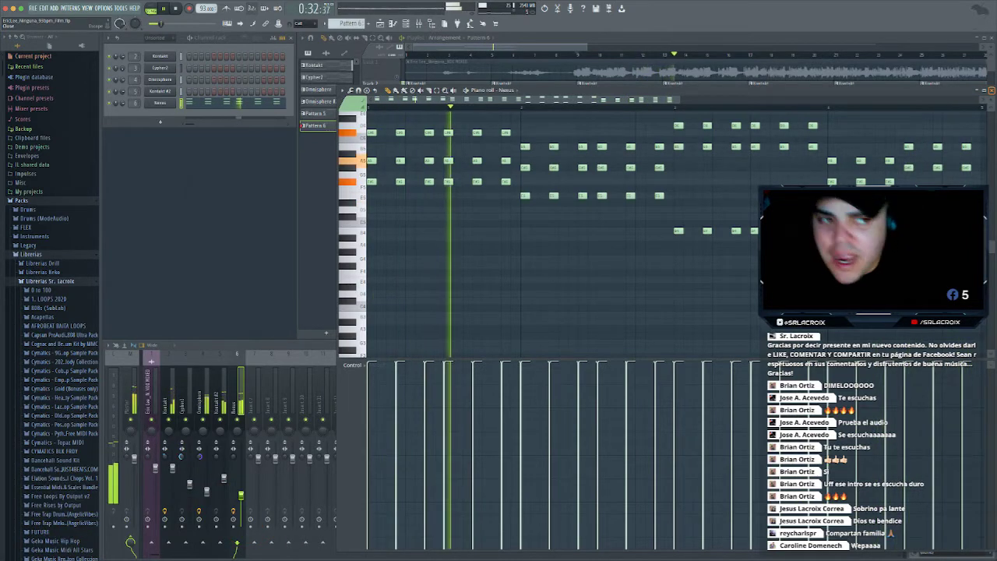
pyautogui.click(992, 90)
pyautogui.press('space')
pyautogui.scroll(-1, 51, 304)
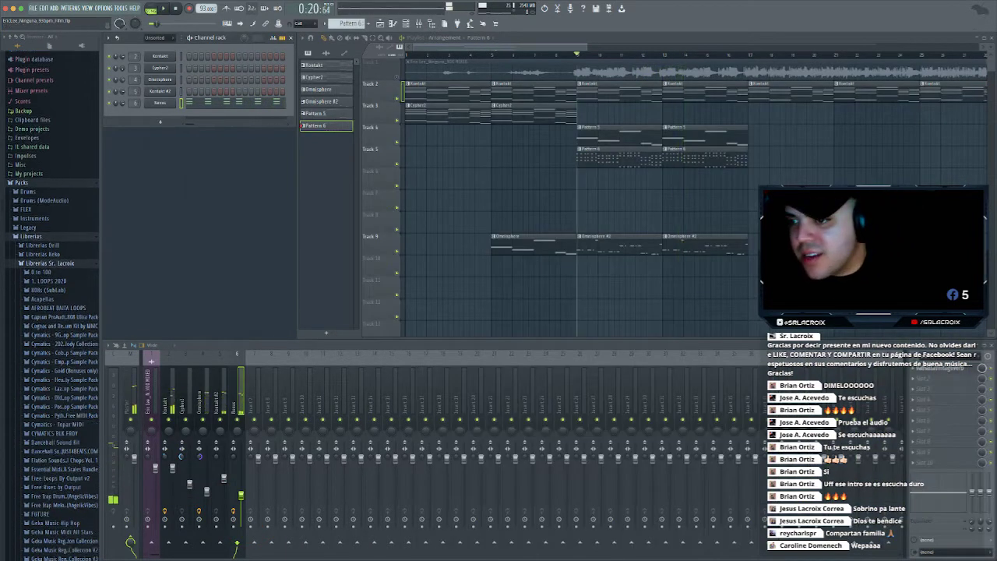
pyautogui.scroll(-15, 52, 304)
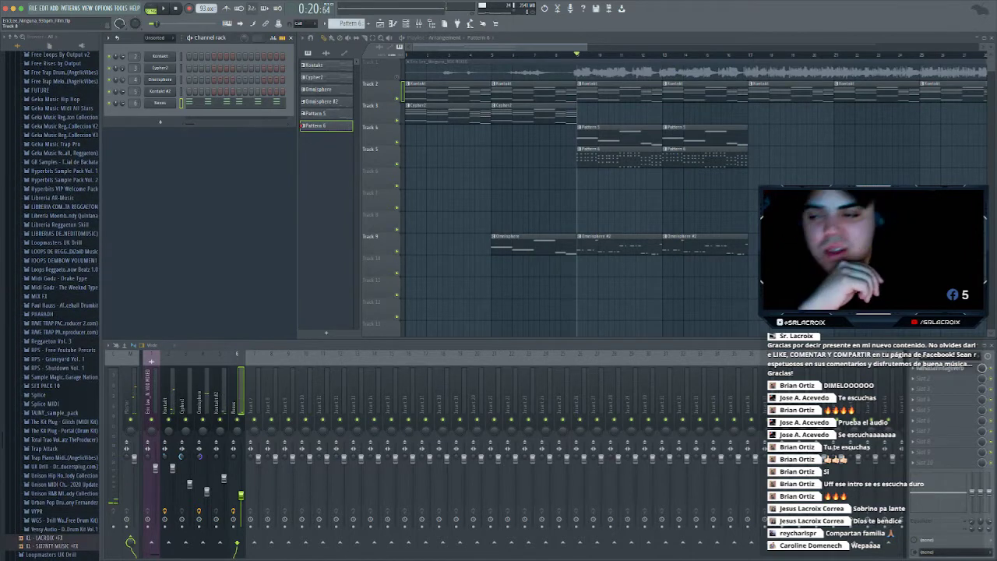
# Select the Pattern 5 and Pattern 6 clips on Tracks 4 and 5 and duplicate them from bar 17 onward
pyautogui.moveTo(757, 103); pyautogui.dragTo(594, 189)
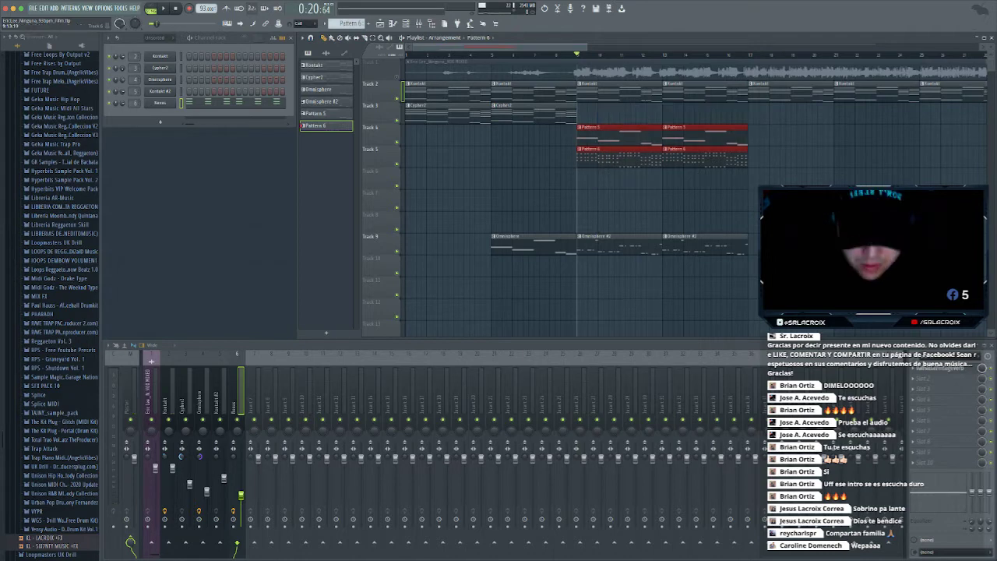
pyautogui.hscroll(3, 697, 189)
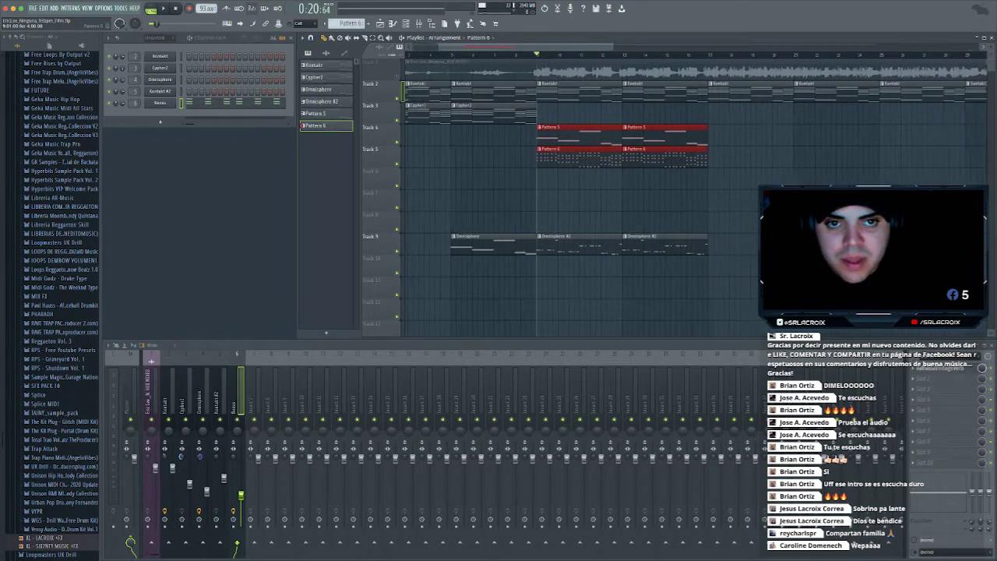
pyautogui.moveTo(632, 102); pyautogui.dragTo(460, 188)
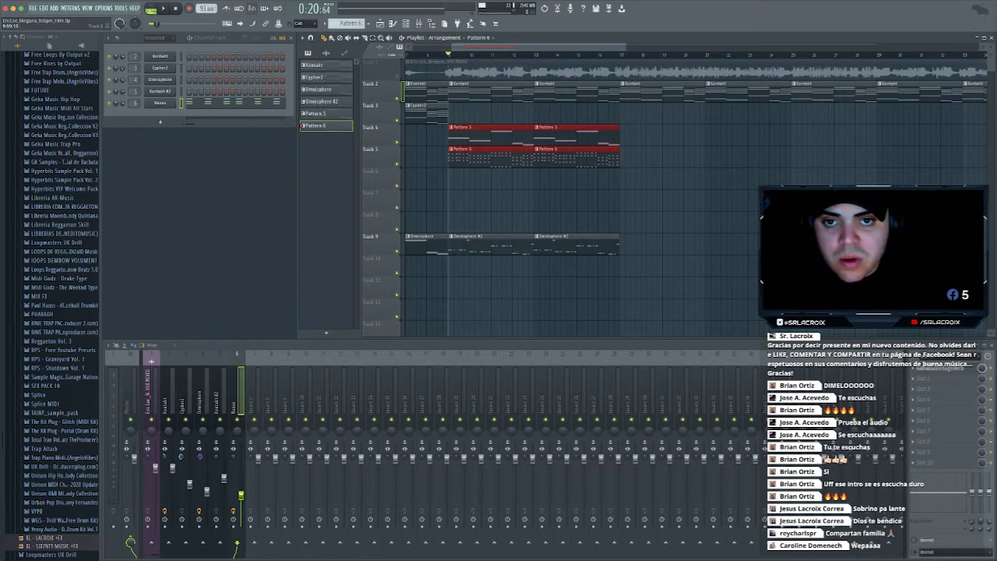
pyautogui.hotkey('ctrl', 'b')
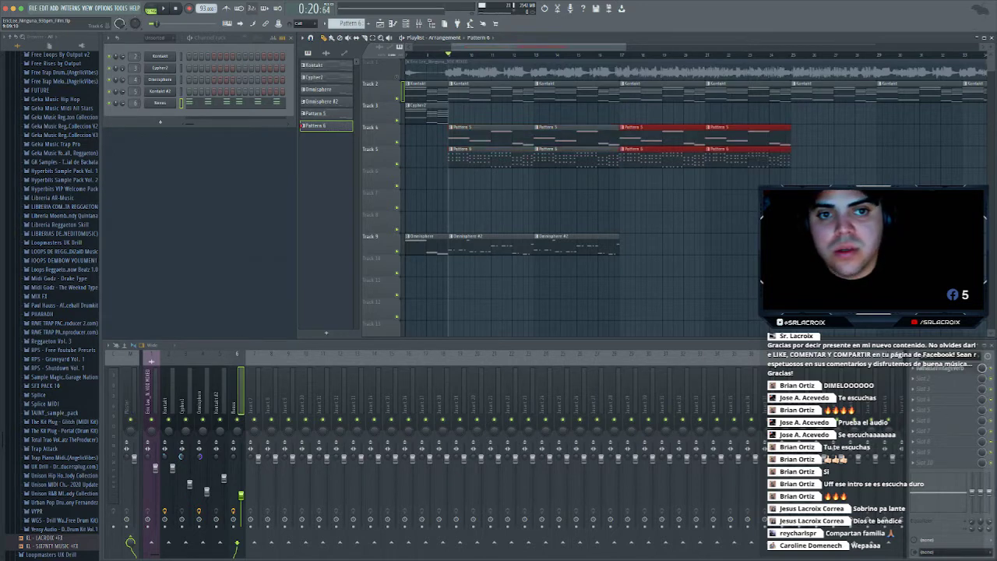
# Clear the selection and add two Omnisphere #2 clips on Track 9 at bars 17 and 21
pyautogui.click(606, 266)
pyautogui.rightClick(608, 266)
pyautogui.click(600, 246)
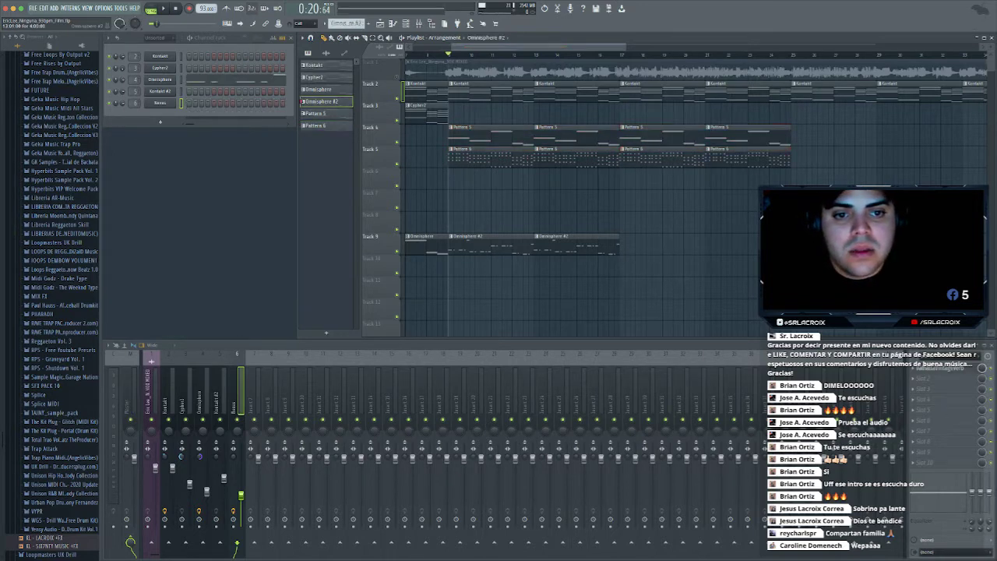
pyautogui.click(622, 246)
pyautogui.click(712, 246)
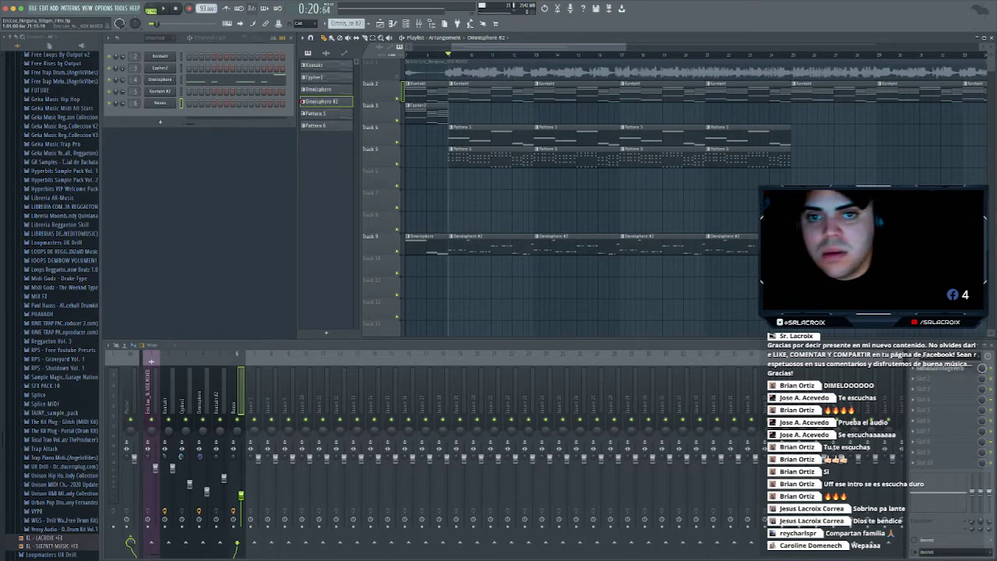
# Unmute the vocal on Track 1 and play the extended arrangement
pyautogui.click(397, 63)
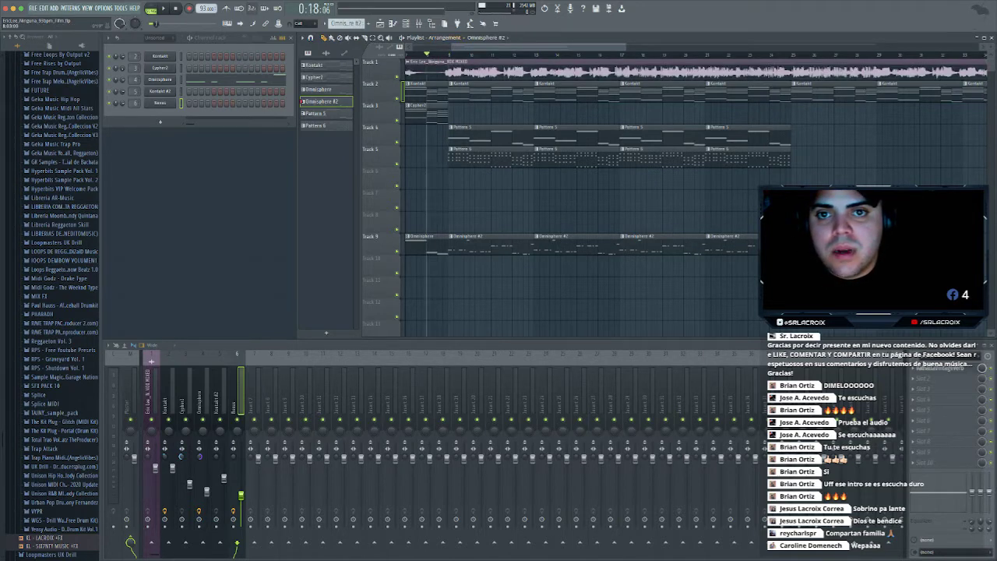
pyautogui.press('space')
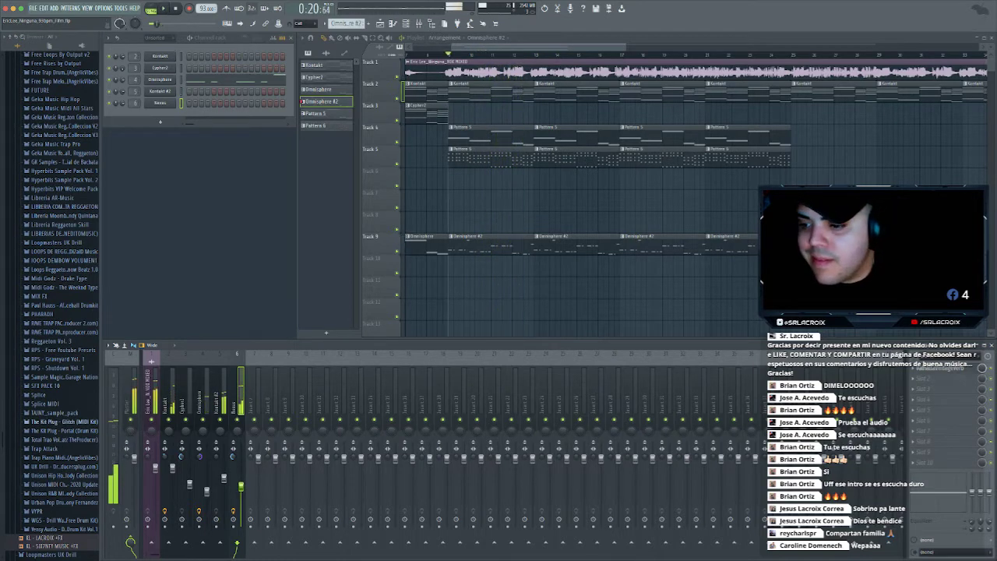
pyautogui.press('space')
pyautogui.scroll(-3, 70, 499)
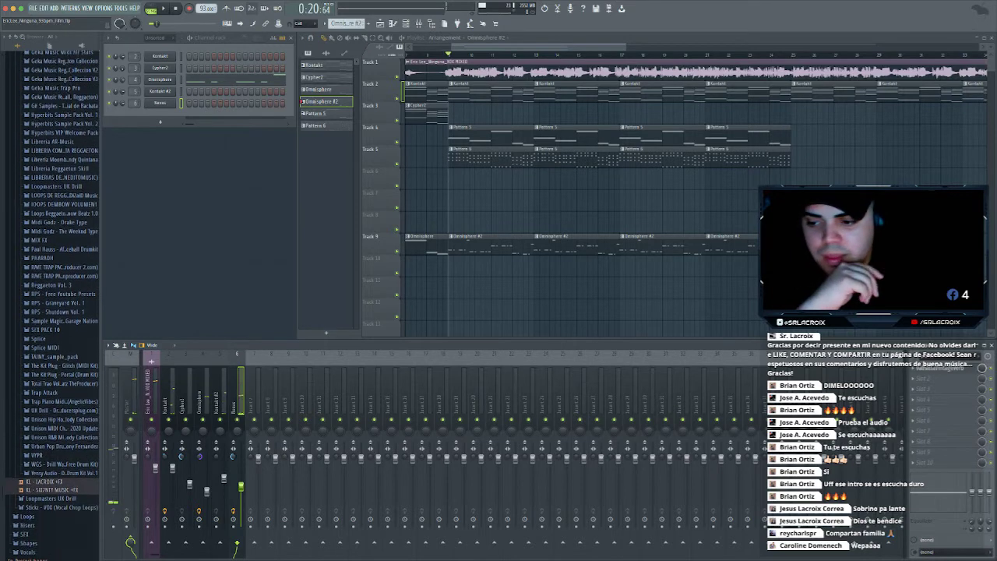
# Open the TAINY_kicks folder inside the TAINY_sample_pack drum one-shots
pyautogui.scroll(1, 66, 455)
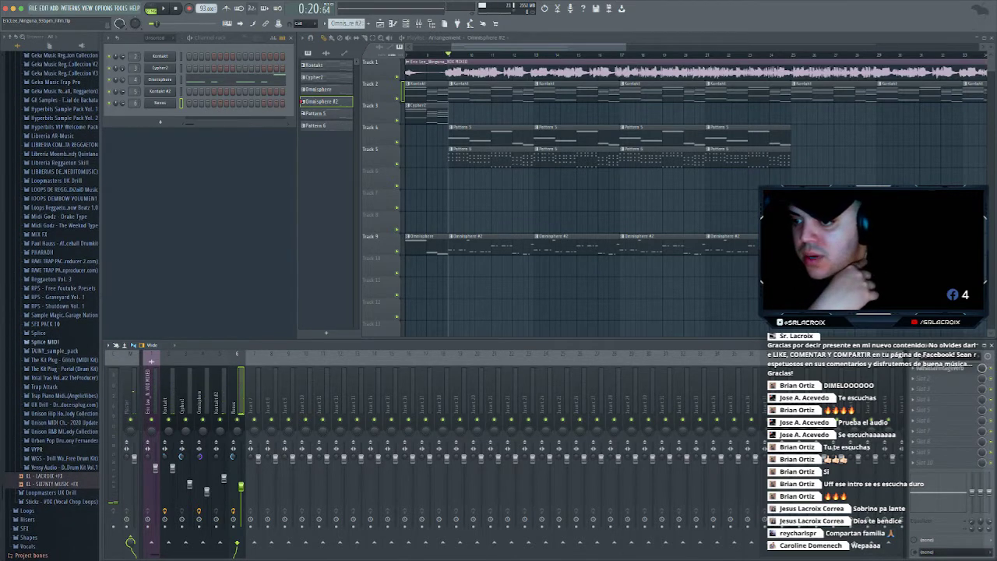
pyautogui.click(52, 351)
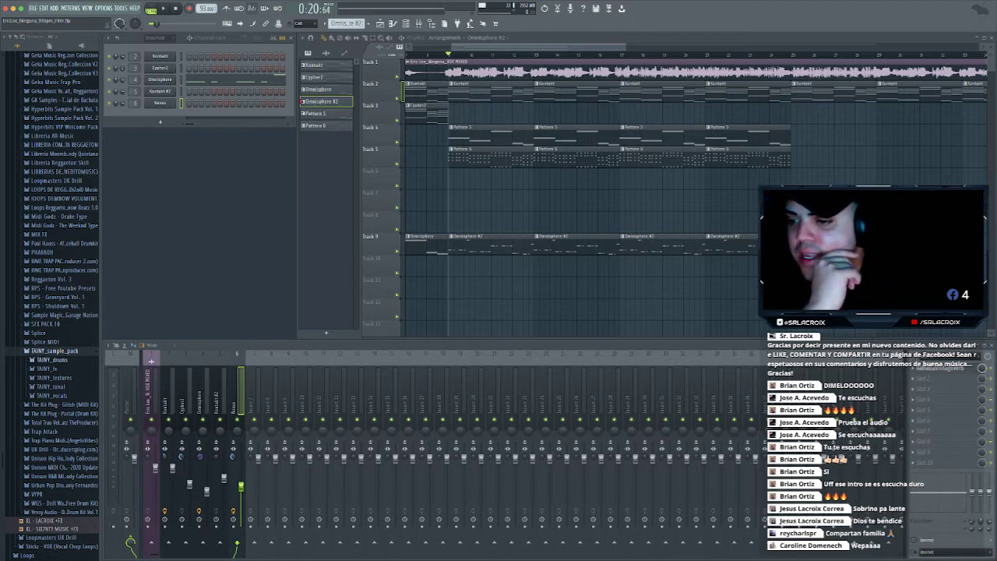
pyautogui.click(52, 360)
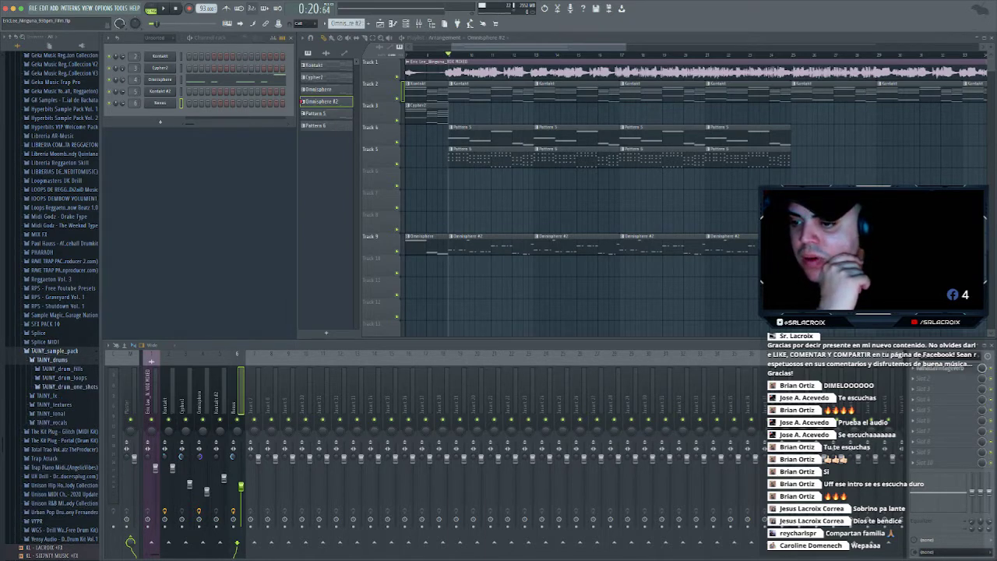
pyautogui.click(69, 387)
pyautogui.click(62, 405)
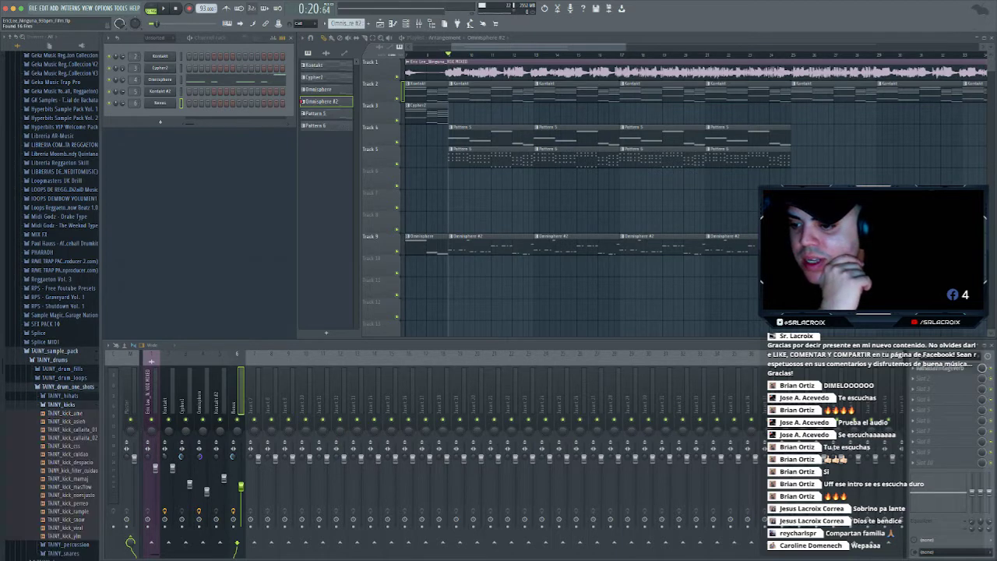
# Audition the kick samples in the TAINY_kicks folder, from TAINY_kick_ame down to TAINY_kick_ylm
pyautogui.click(69, 414)
pyautogui.click(67, 422)
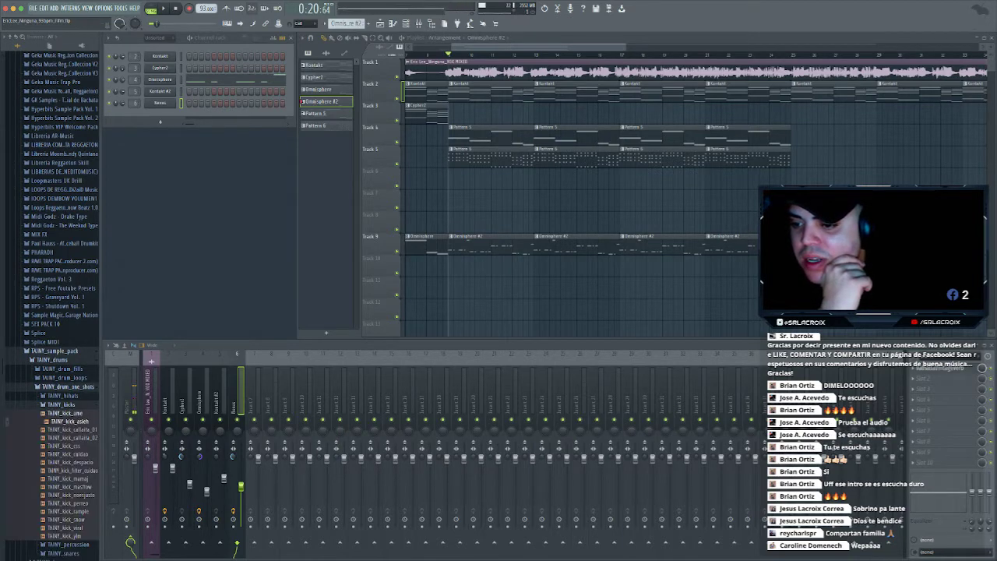
pyautogui.click(69, 414)
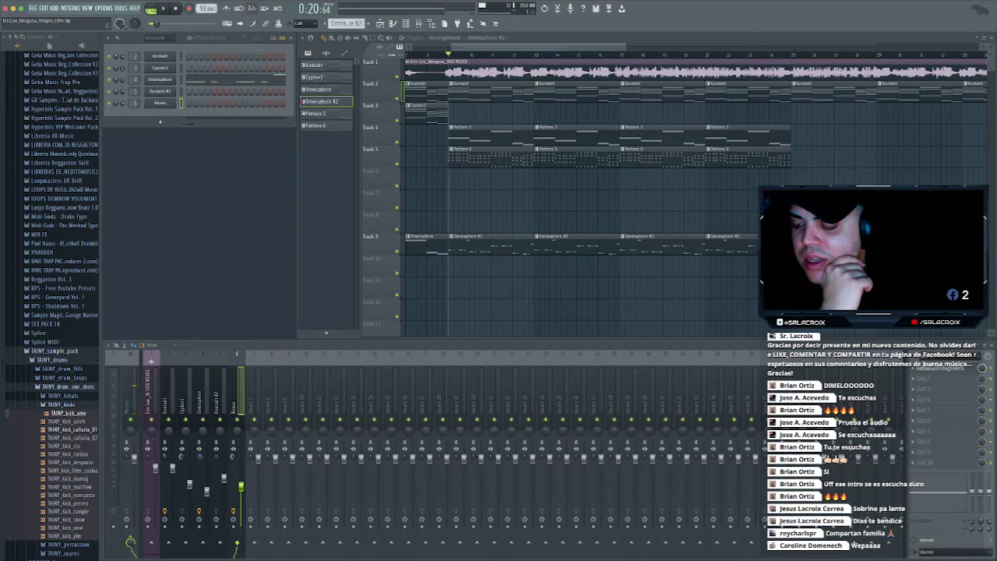
pyautogui.click(72, 429)
pyautogui.click(73, 438)
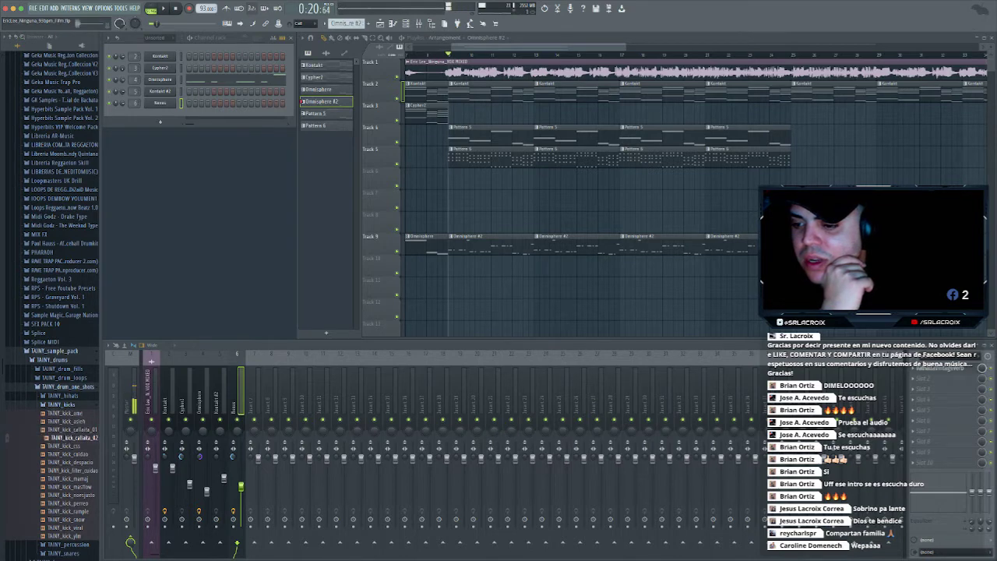
pyautogui.press('Down')
pyautogui.press('Down')
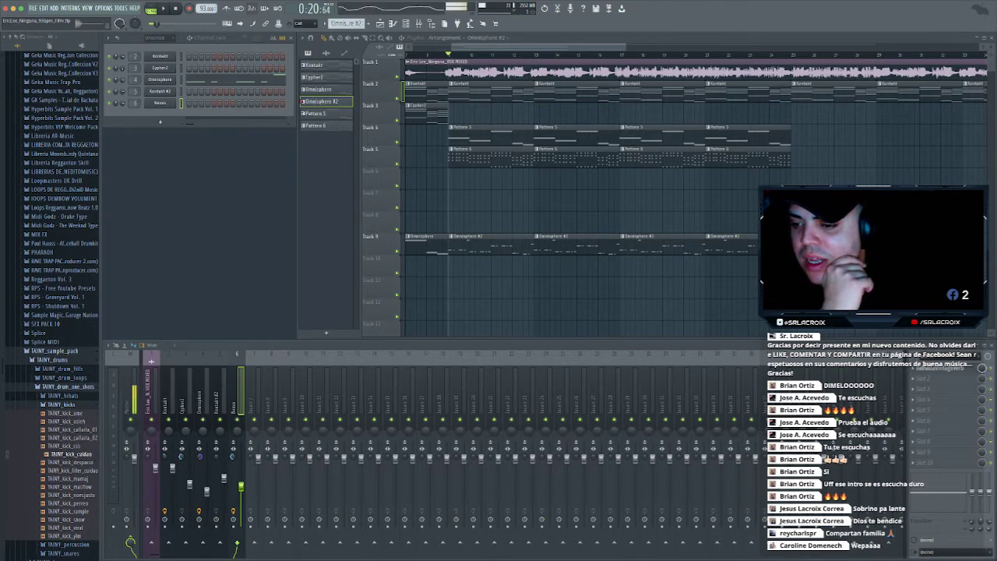
pyautogui.click(67, 462)
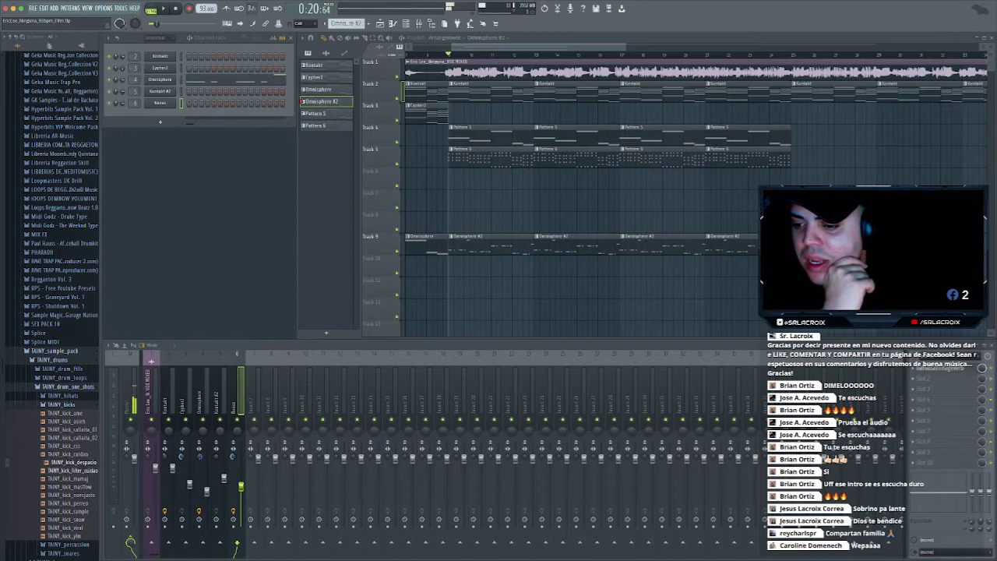
pyautogui.click(61, 471)
pyautogui.press('Down')
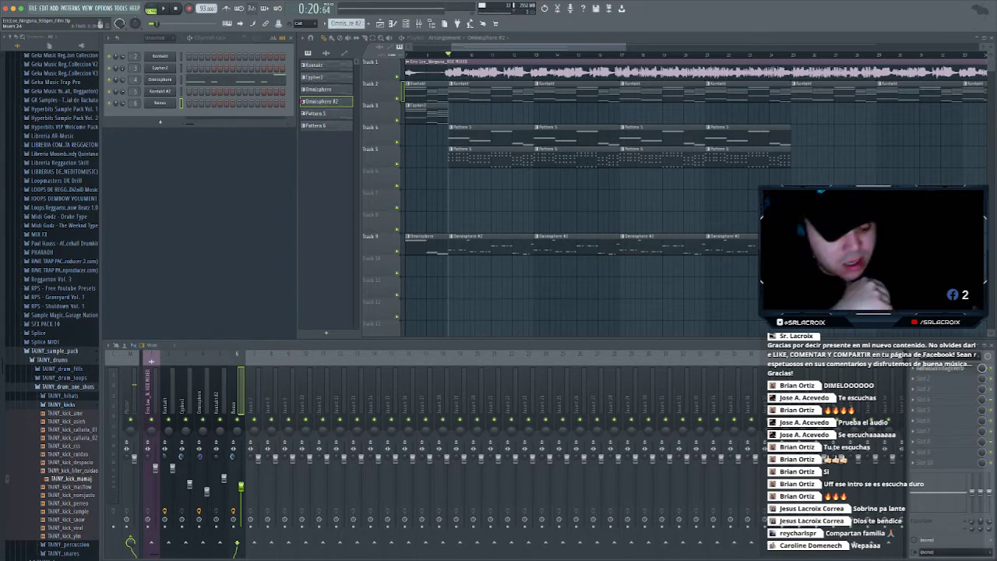
pyautogui.press('Down')
pyautogui.press('Down')
pyautogui.press('Up')
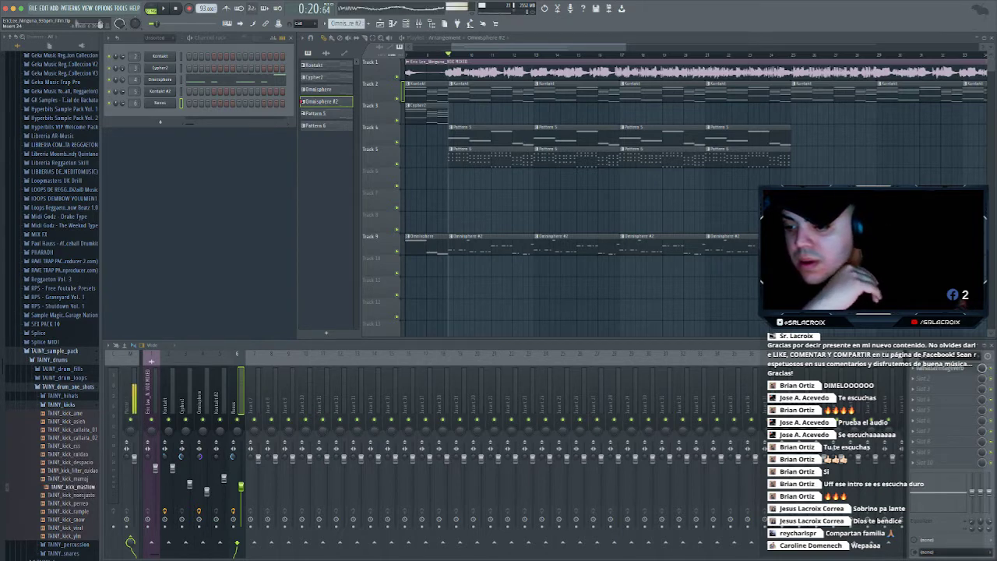
pyautogui.press('Down')
pyautogui.press('Down')
pyautogui.press('Down')
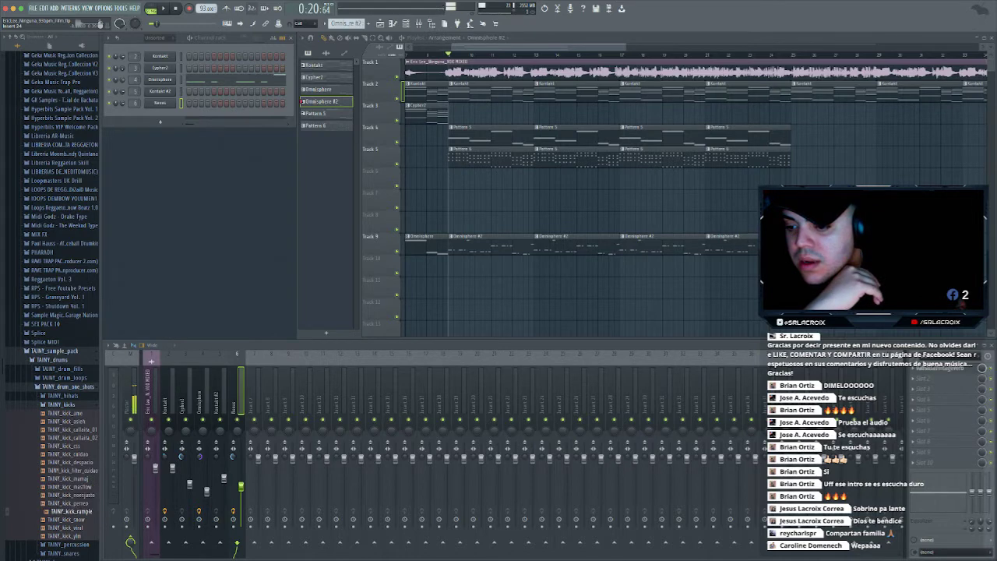
pyautogui.press('Down')
pyautogui.press('Down')
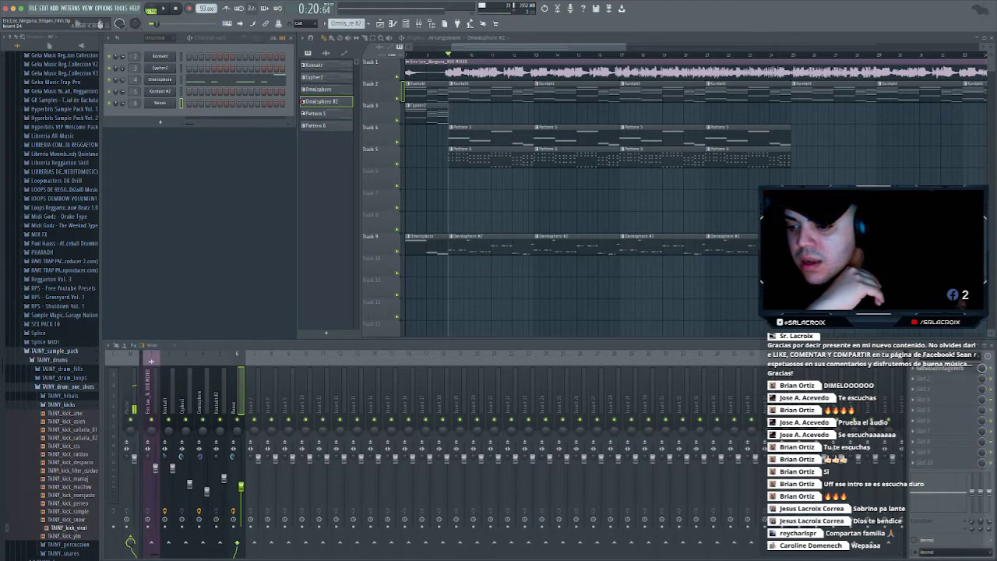
pyautogui.press('Down')
pyautogui.press('Up')
pyautogui.press('Down')
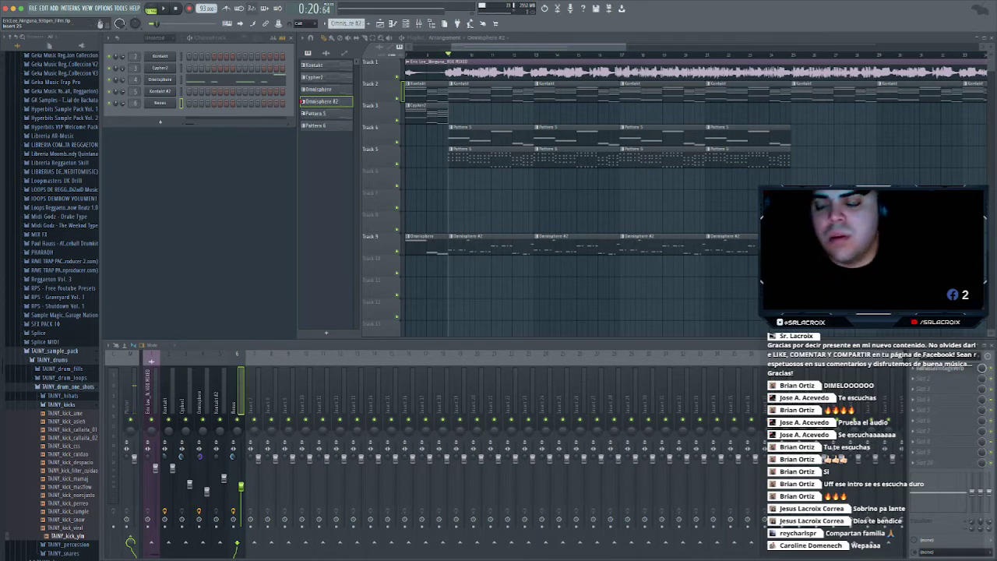
# Load TAINY_kick_ylm as a new channel below Nexus and switch to the empty Pattern 7
pyautogui.moveTo(66, 536); pyautogui.dragTo(165, 113)
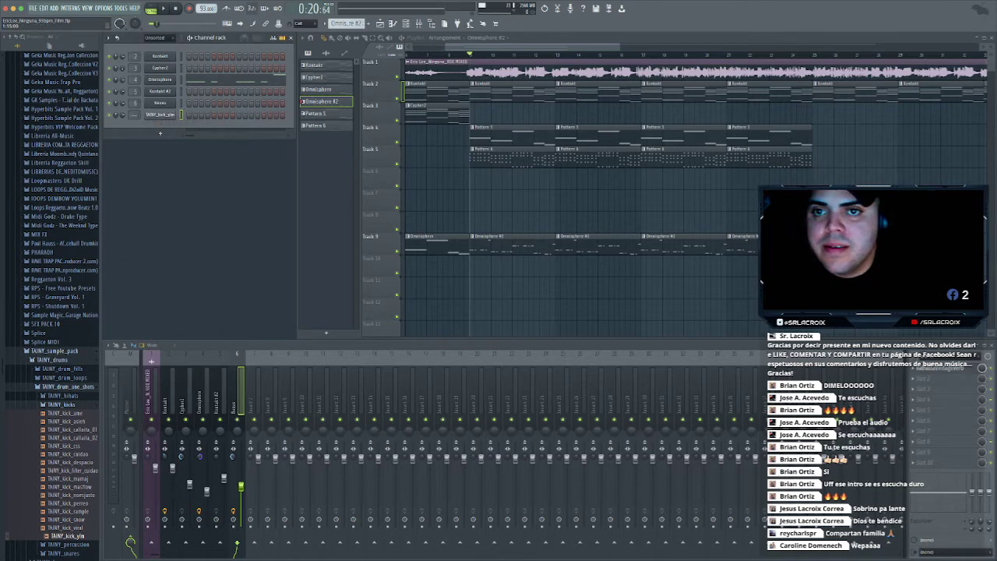
pyautogui.press('KP_Add')
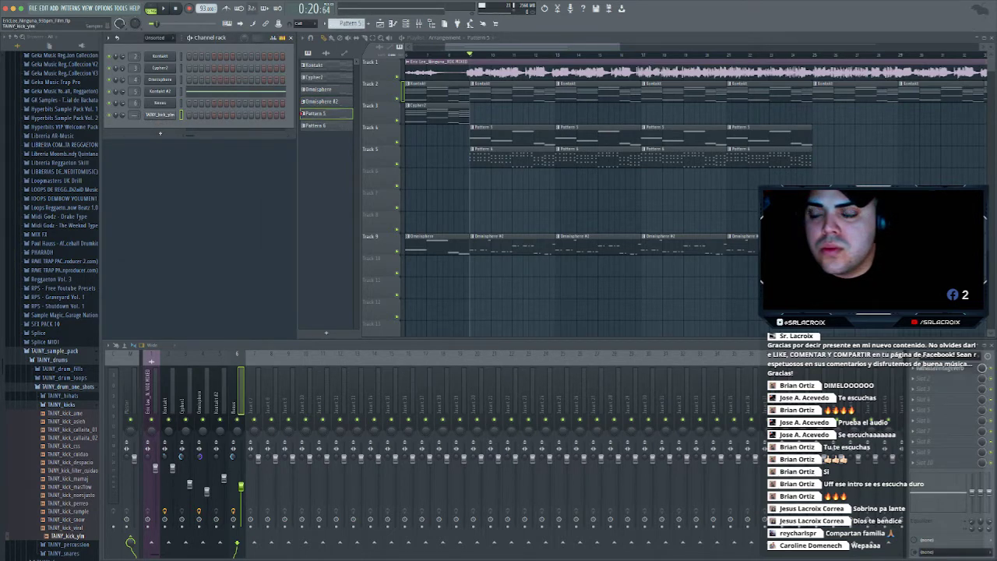
pyautogui.rightClick(176, 113)
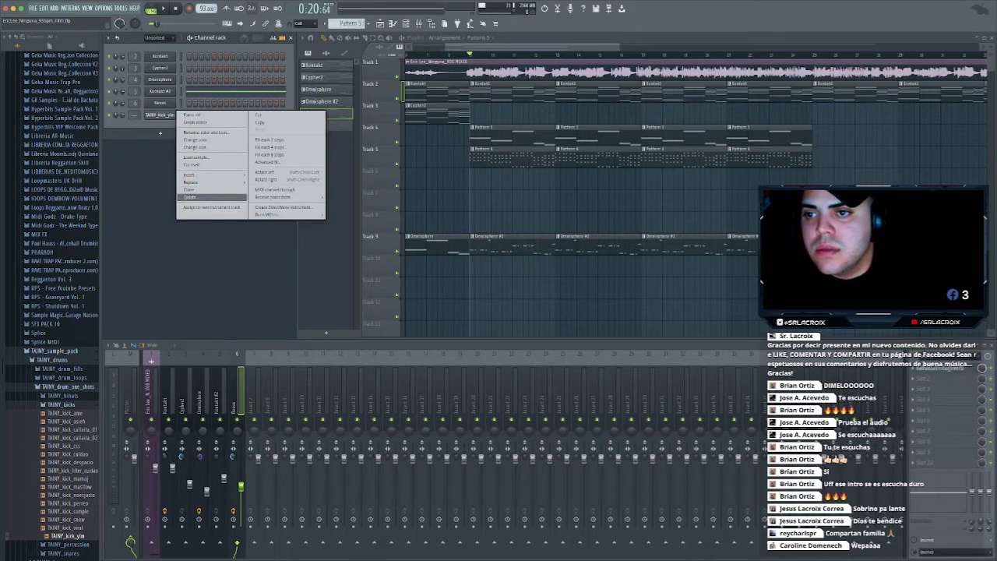
pyautogui.click(204, 190)
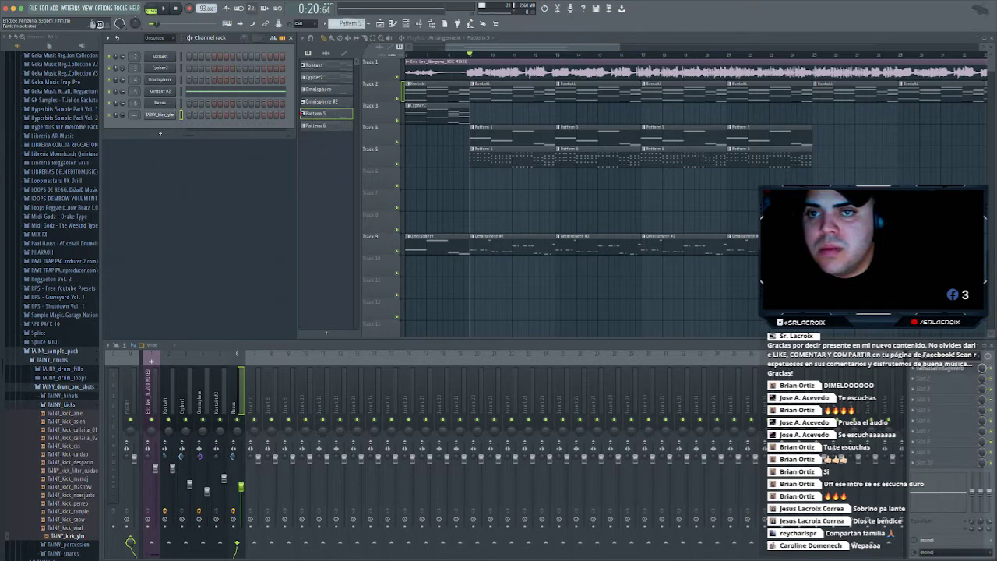
pyautogui.scroll(-2, 350, 23)
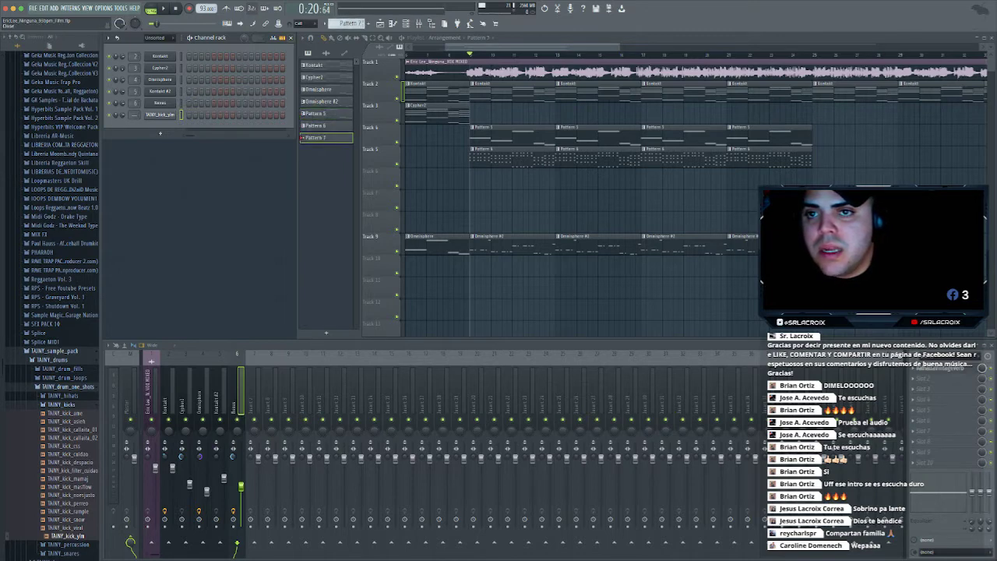
# Place a one-beat kick note at the start of Pattern 7's piano roll and enable Normalize for the kick sample
pyautogui.press('F7')
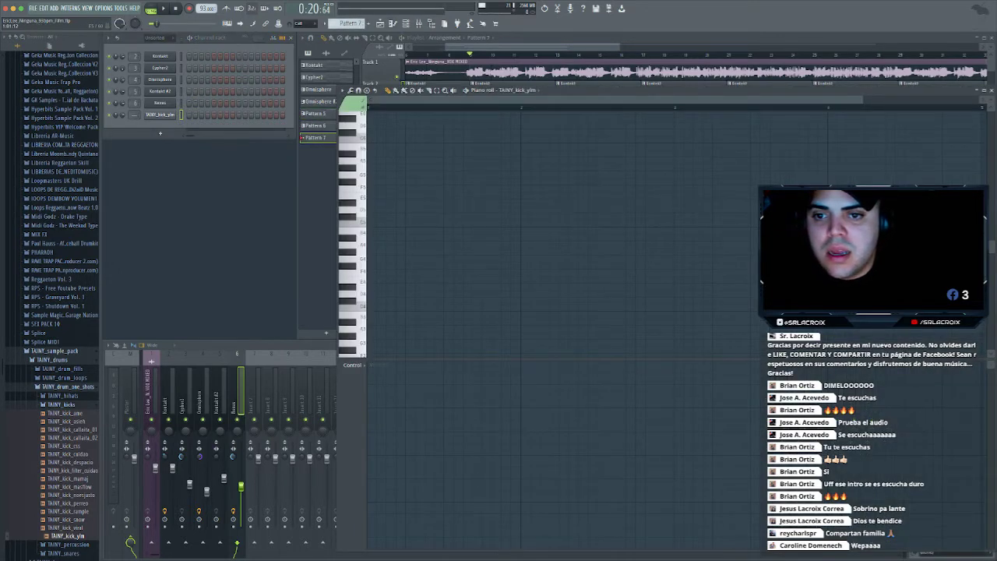
pyautogui.click(372, 224)
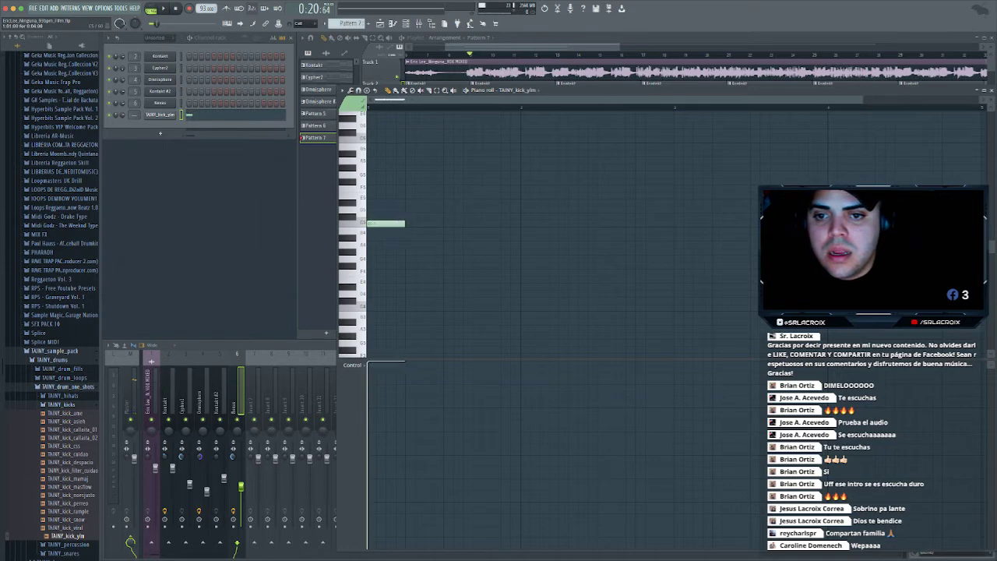
pyautogui.click(160, 114)
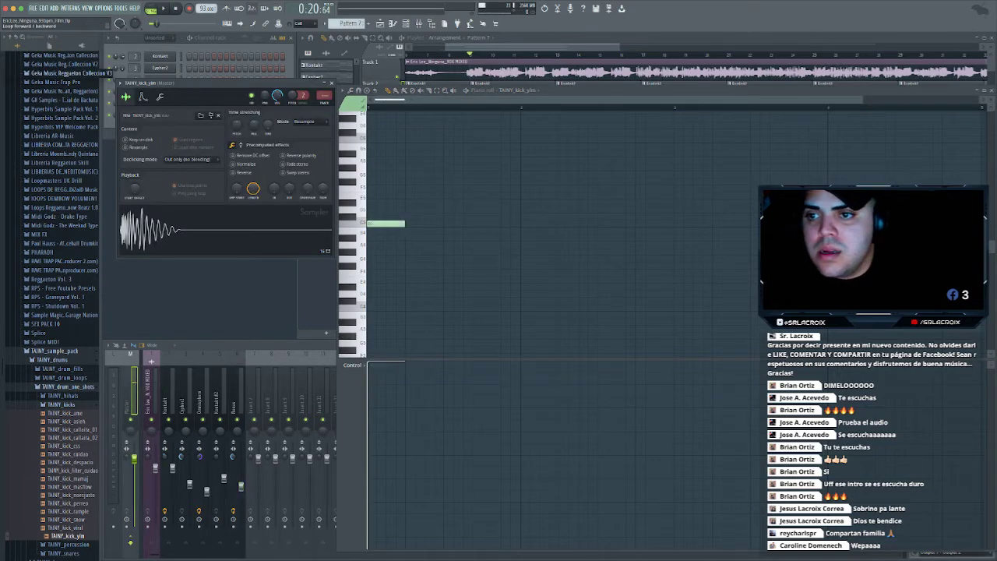
pyautogui.click(331, 83)
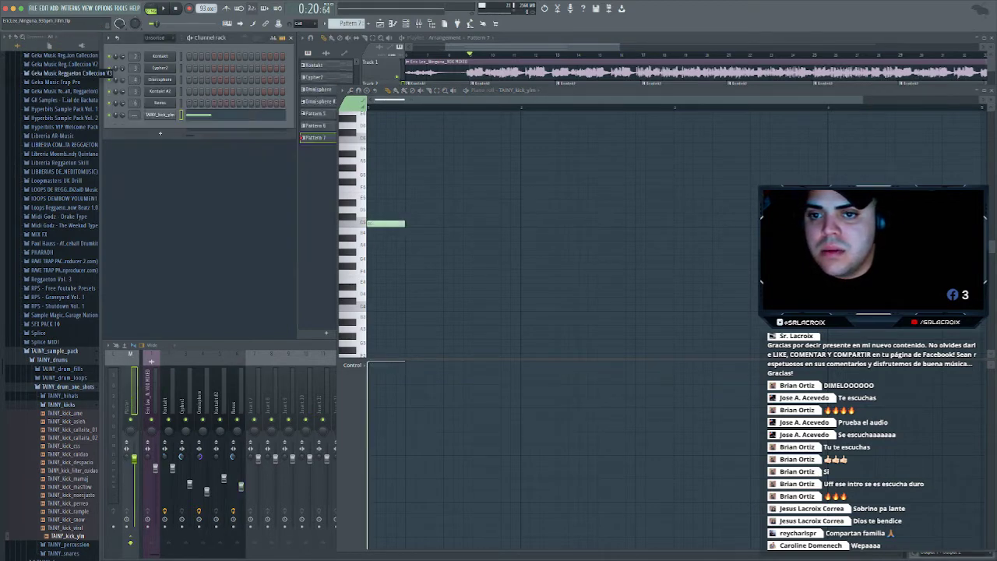
pyautogui.click(160, 114)
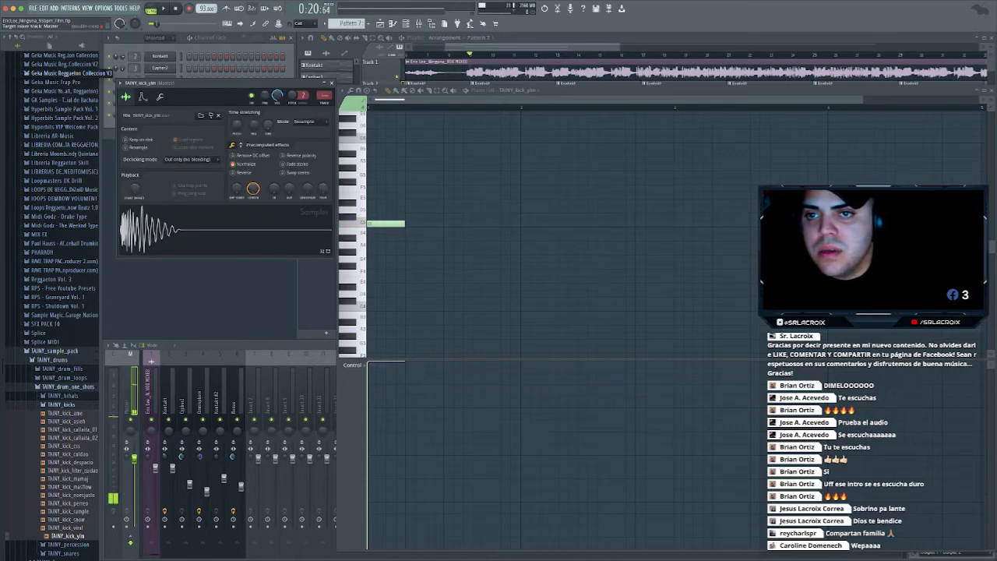
pyautogui.click(331, 83)
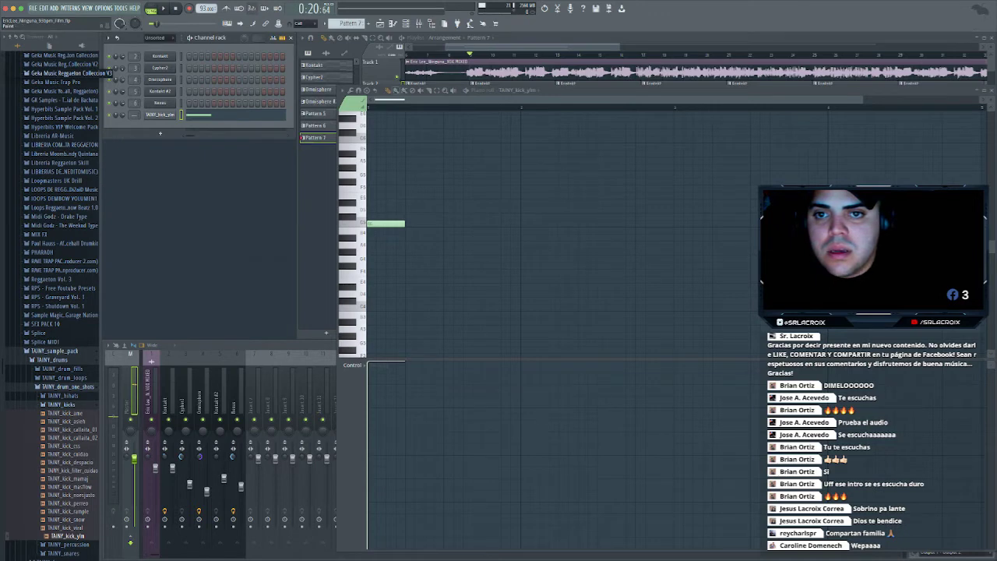
# Shorten the kick note to one step and paint it on every beat across four bars
pyautogui.click(394, 90)
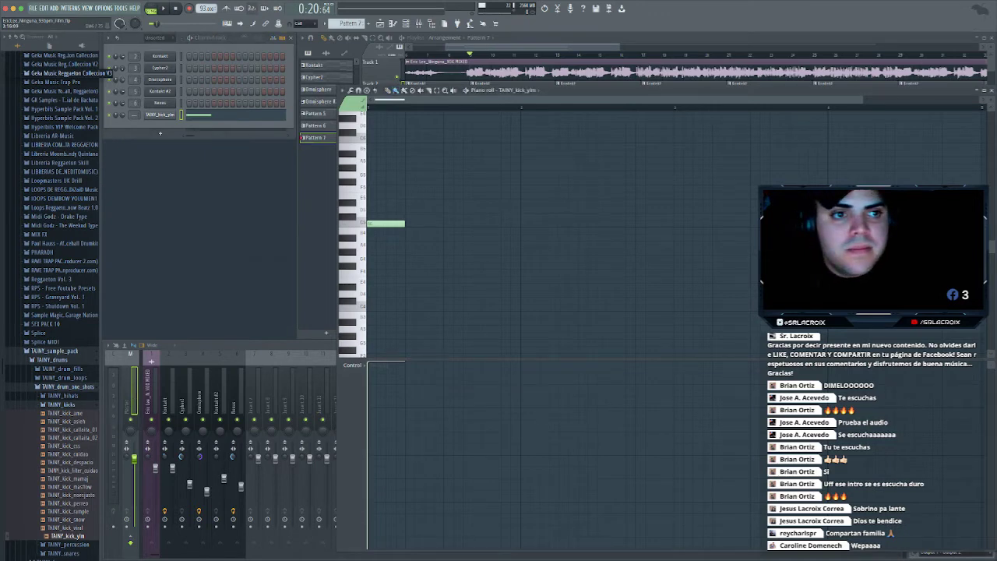
pyautogui.moveTo(408, 223)
pyautogui.mouseDown()
pyautogui.moveTo(958, 224)
pyautogui.moveTo(959, 211)
pyautogui.moveTo(367, 285)
pyautogui.mouseUp()
pyautogui.moveTo(403, 224); pyautogui.dragTo(372, 224)
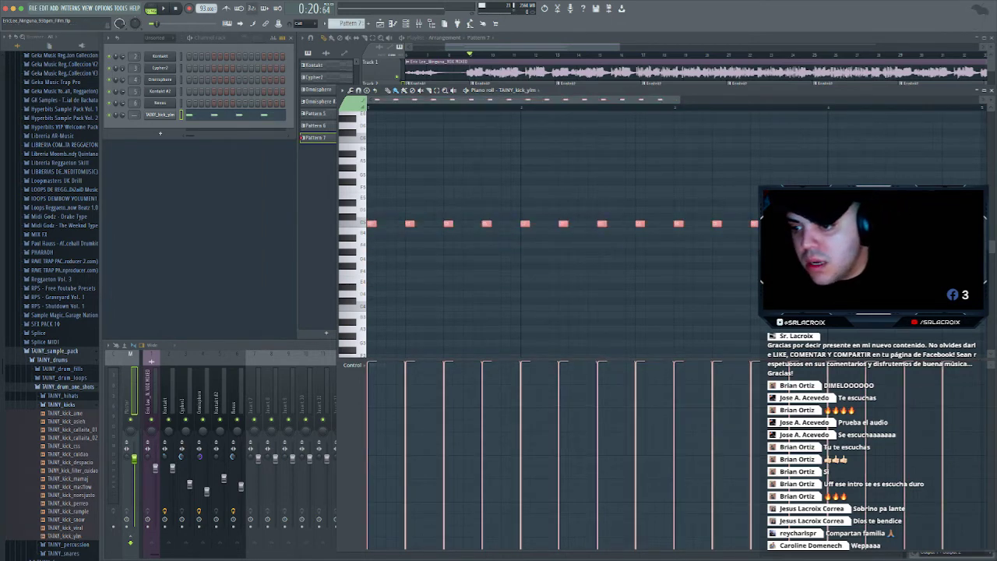
# Open the TAINY_snares folder and audition its snare samples from TAINY_snare_ame_01 down to TAINY_snare_contra
pyautogui.click(62, 404)
pyautogui.click(64, 422)
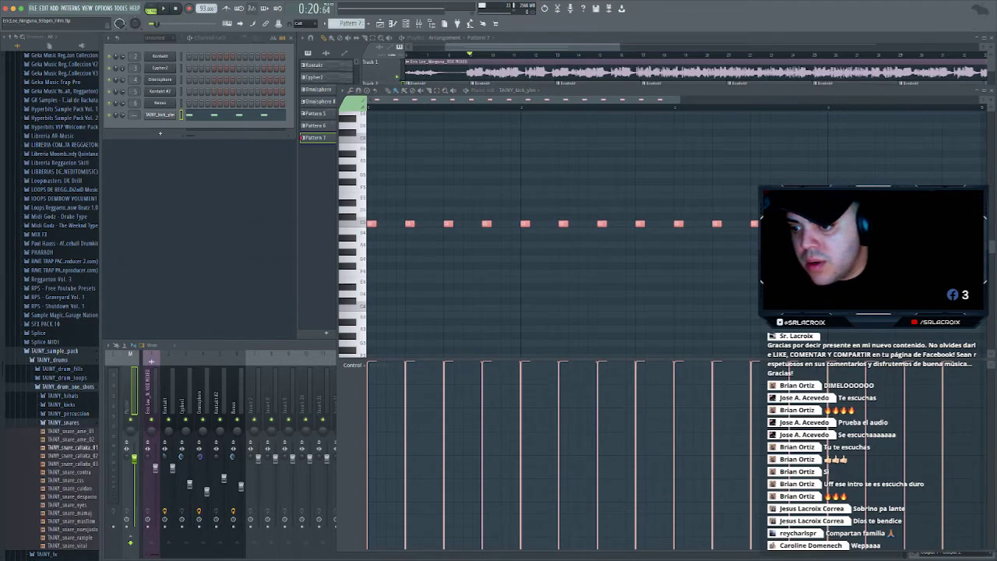
pyautogui.click(71, 431)
pyautogui.click(72, 439)
pyautogui.click(72, 440)
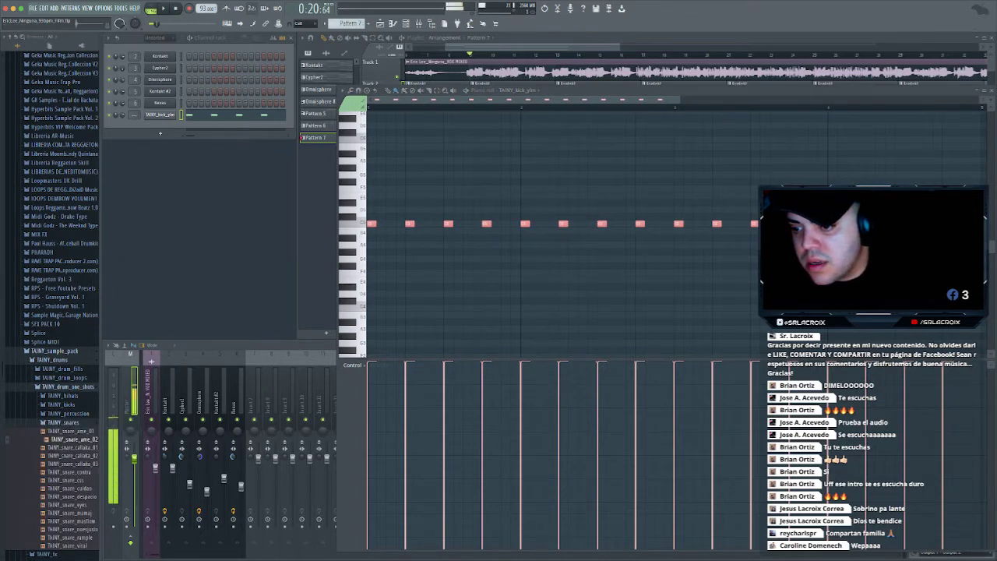
pyautogui.click(73, 447)
pyautogui.click(73, 456)
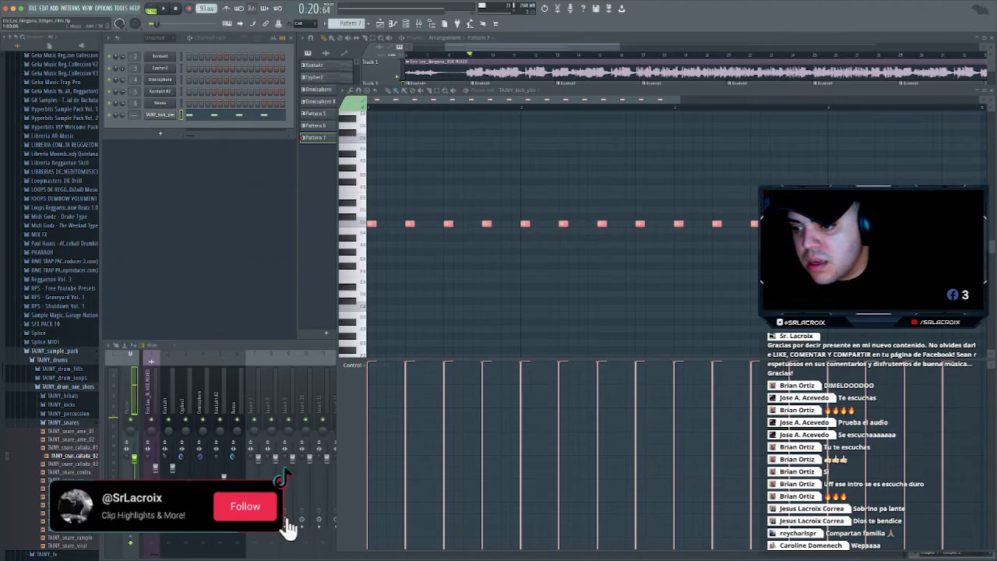
pyautogui.click(72, 463)
pyautogui.click(72, 472)
pyautogui.click(72, 472)
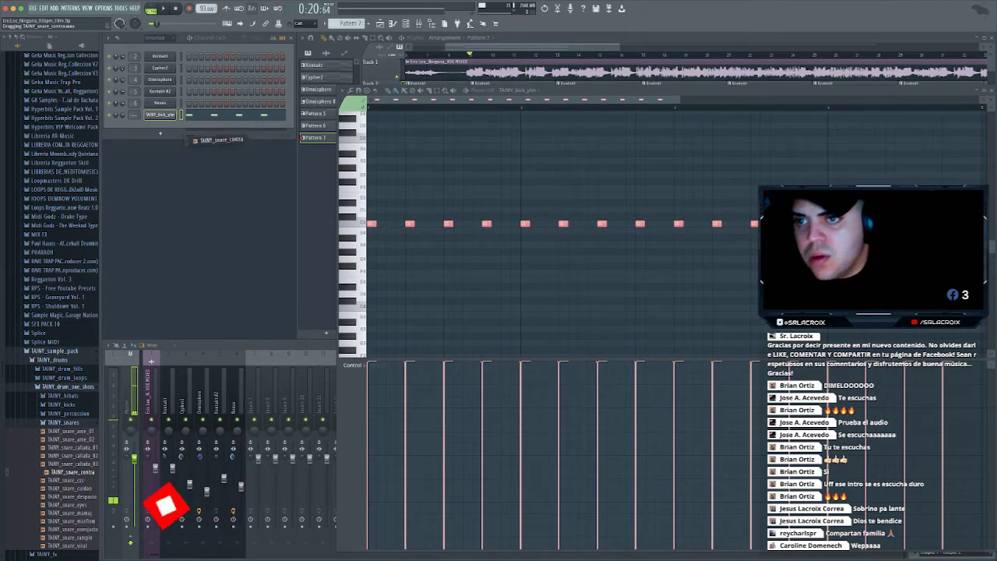
# Load TAINY_snare_contra as a new channel below the kick and show its notes in the piano roll
pyautogui.moveTo(73, 472); pyautogui.dragTo(159, 144)
pyautogui.click(518, 90)
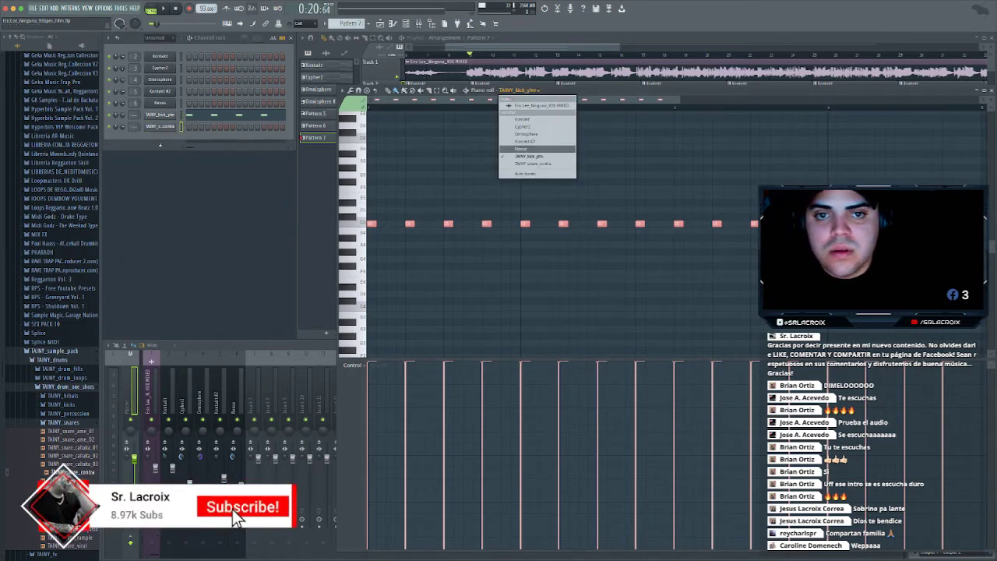
pyautogui.click(536, 164)
# Place snare notes on steps 4, 7, 12 and 15 of bars 1 and 2, level with the kick notes
pyautogui.click(400, 223)
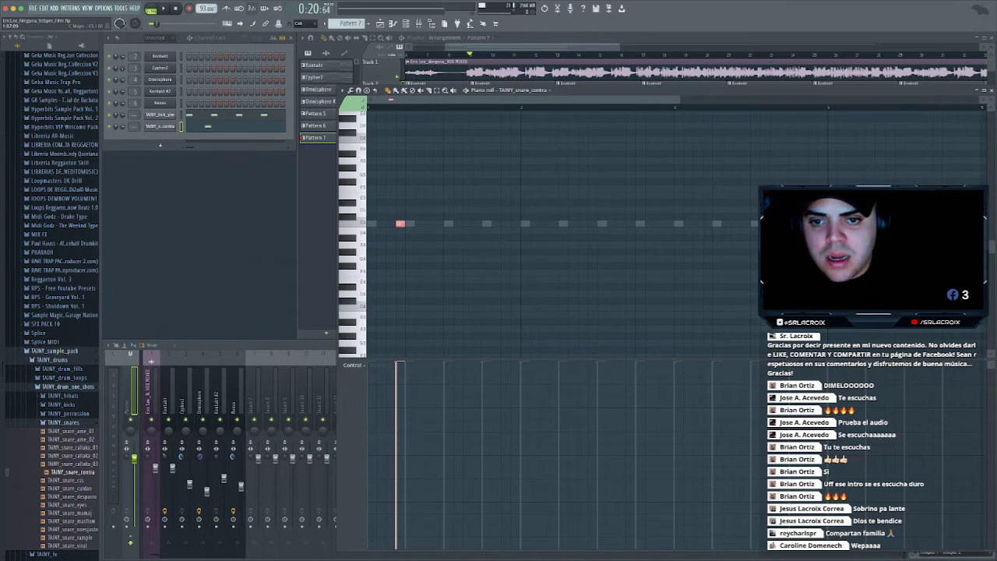
pyautogui.click(429, 224)
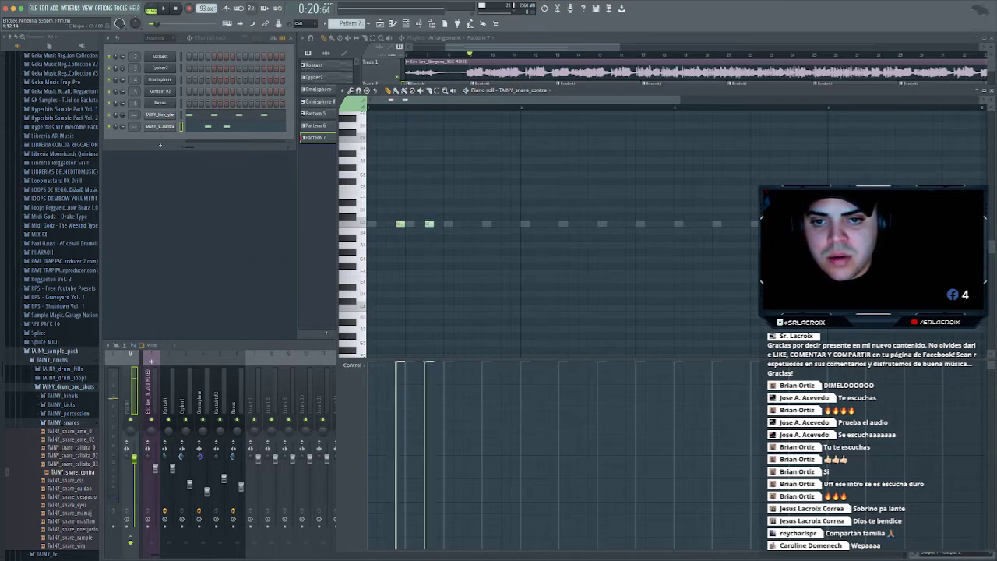
pyautogui.click(477, 224)
pyautogui.click(506, 223)
pyautogui.click(554, 223)
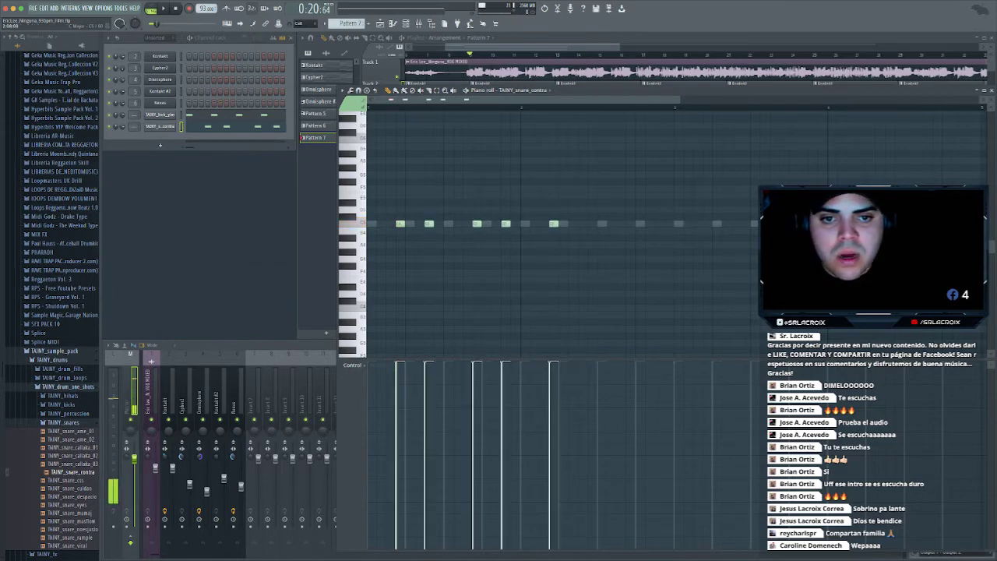
pyautogui.click(583, 224)
pyautogui.click(630, 224)
pyautogui.click(659, 224)
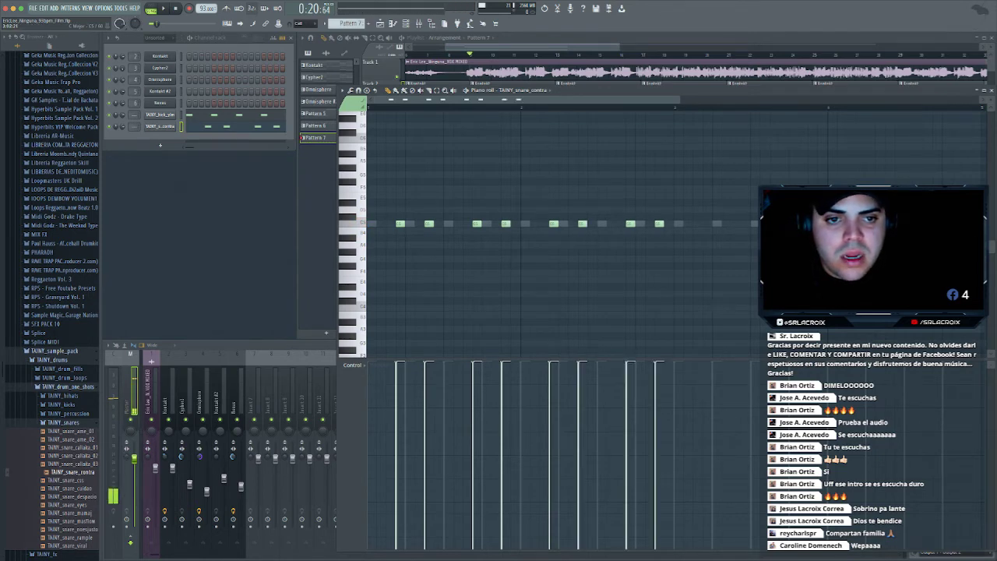
# Continue the TAINY_snare_contra hits through the second half of Pattern 7 and check the snare's sampler settings
pyautogui.click(708, 224)
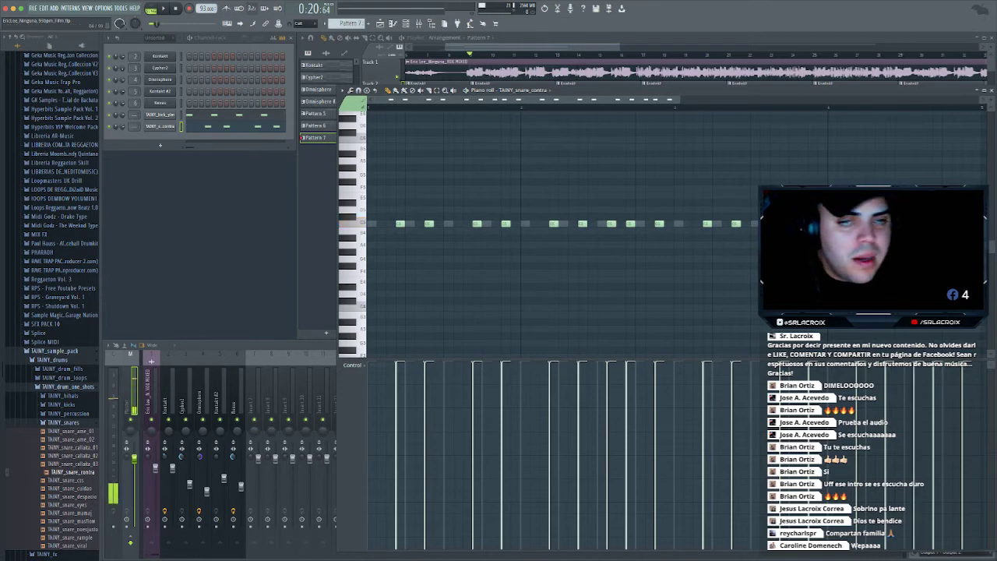
pyautogui.click(160, 127)
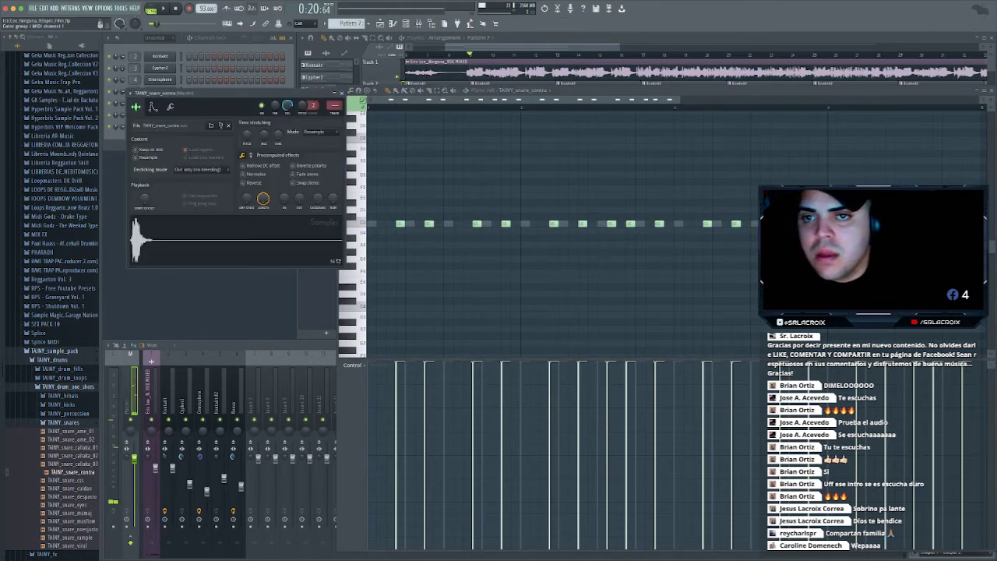
pyautogui.click(340, 92)
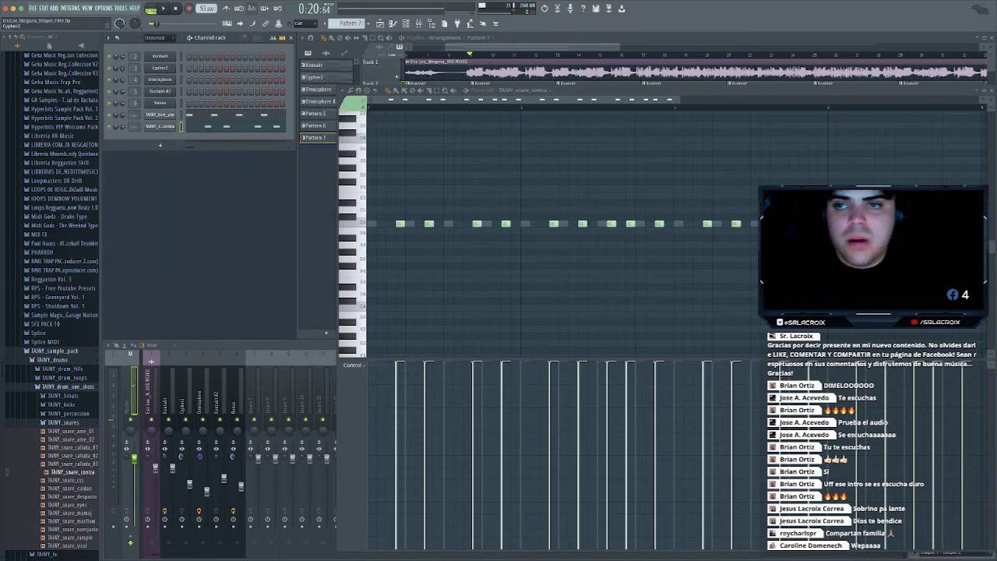
pyautogui.press('space')
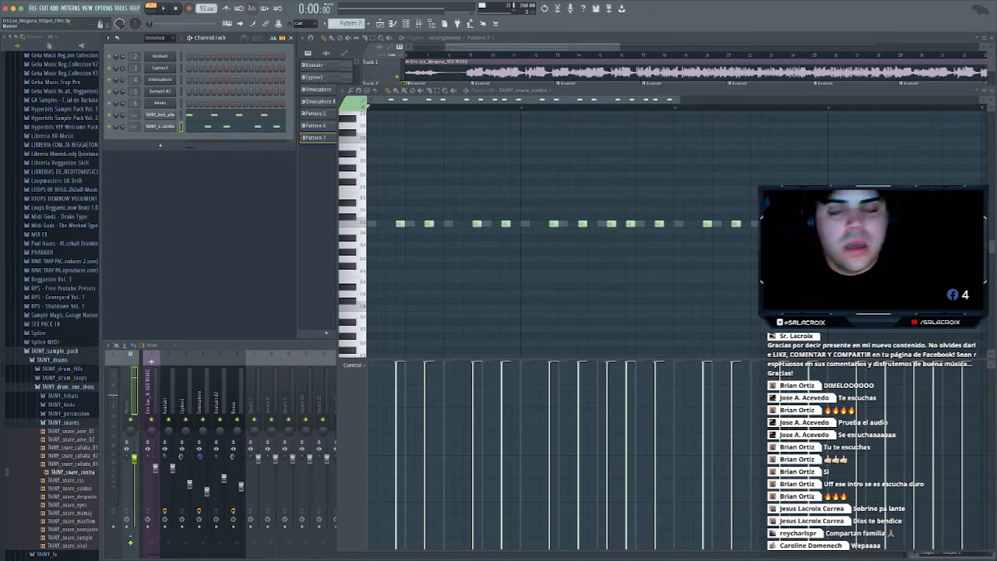
# Replace the kick channel's sample with TAINY_kick_ame from the TAINY_kicks folder
pyautogui.click(61, 404)
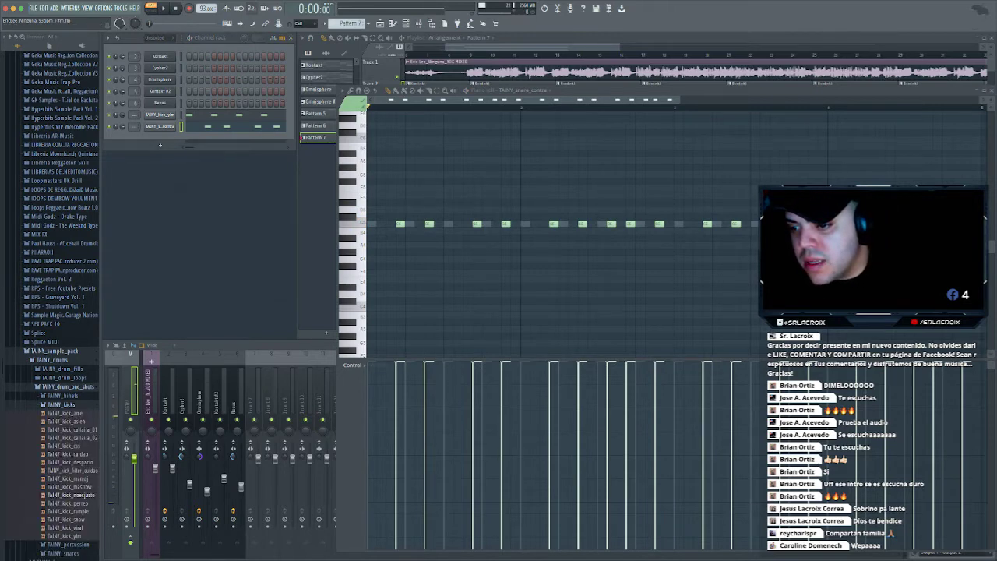
pyautogui.click(67, 413)
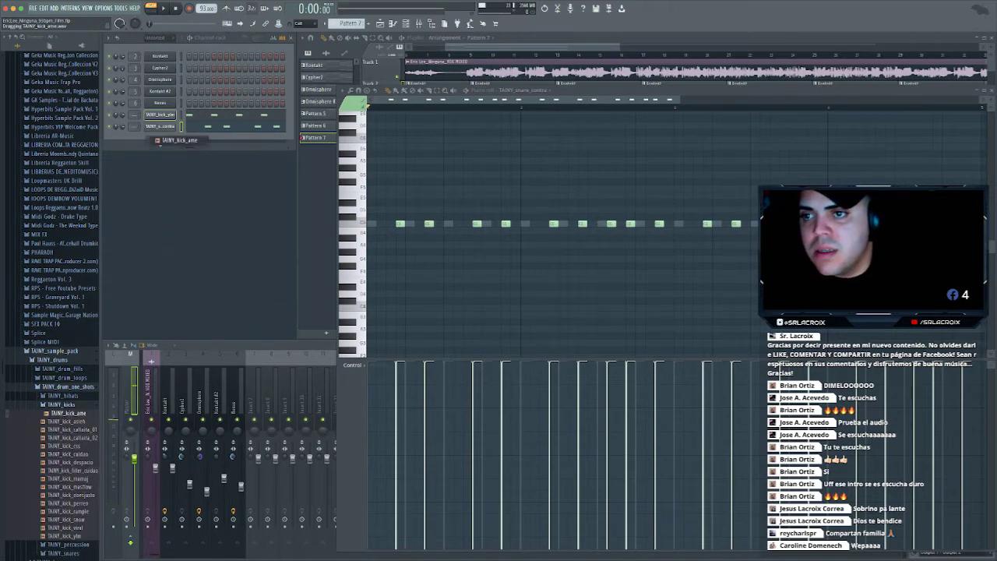
pyautogui.moveTo(158, 125); pyautogui.dragTo(160, 115)
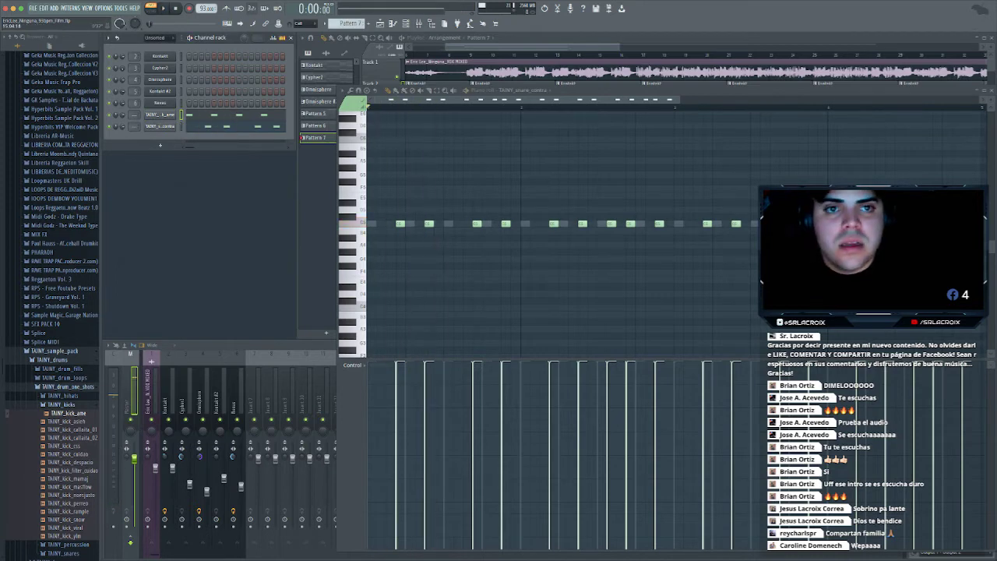
# Place Pattern 7 on Track 10 at bar 9 of the playlist and duplicate it so it repeats at bar 13
pyautogui.click(602, 38)
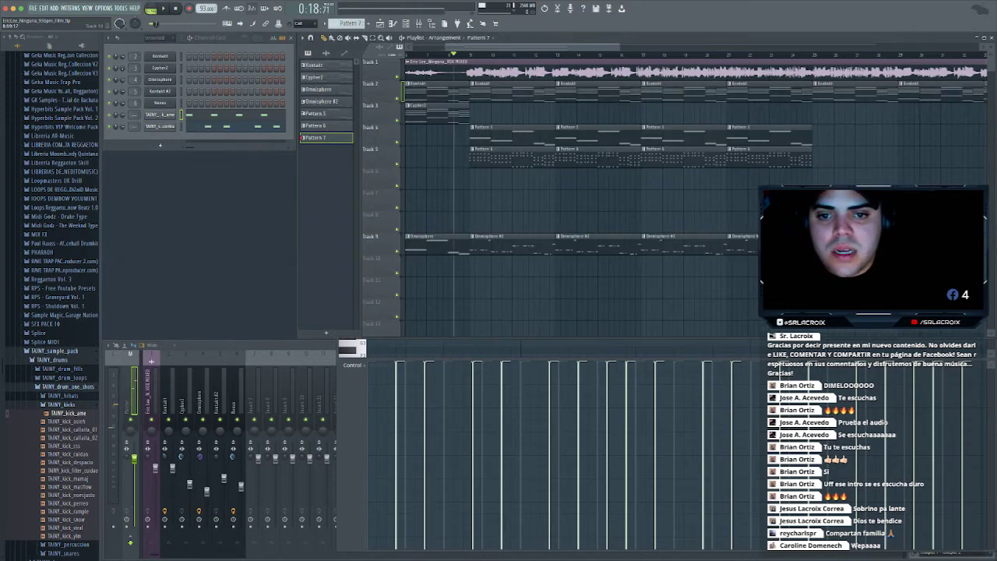
pyautogui.click(474, 267)
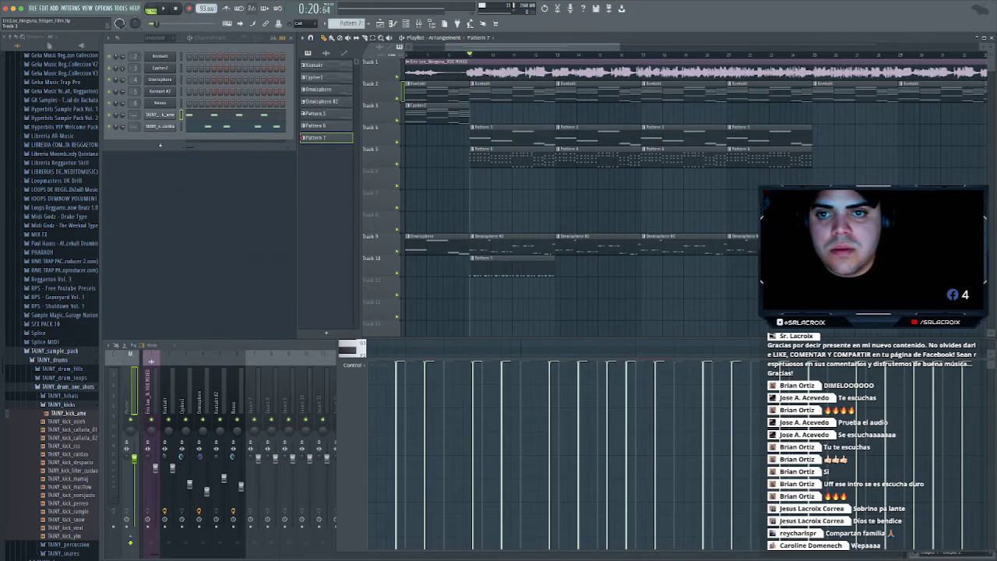
pyautogui.press('space')
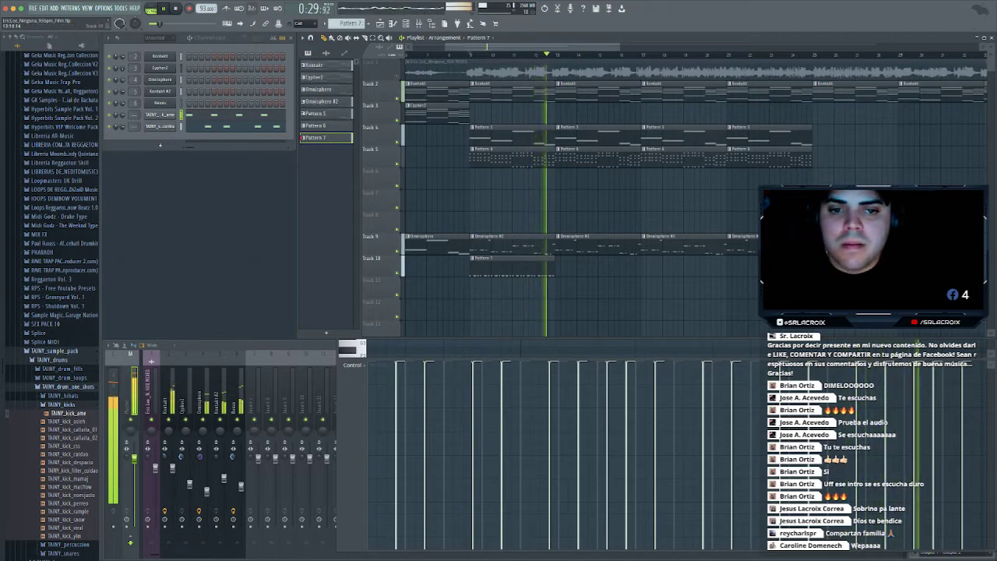
pyautogui.press('space')
pyautogui.hotkey('ctrl', 'b')
pyautogui.press('space')
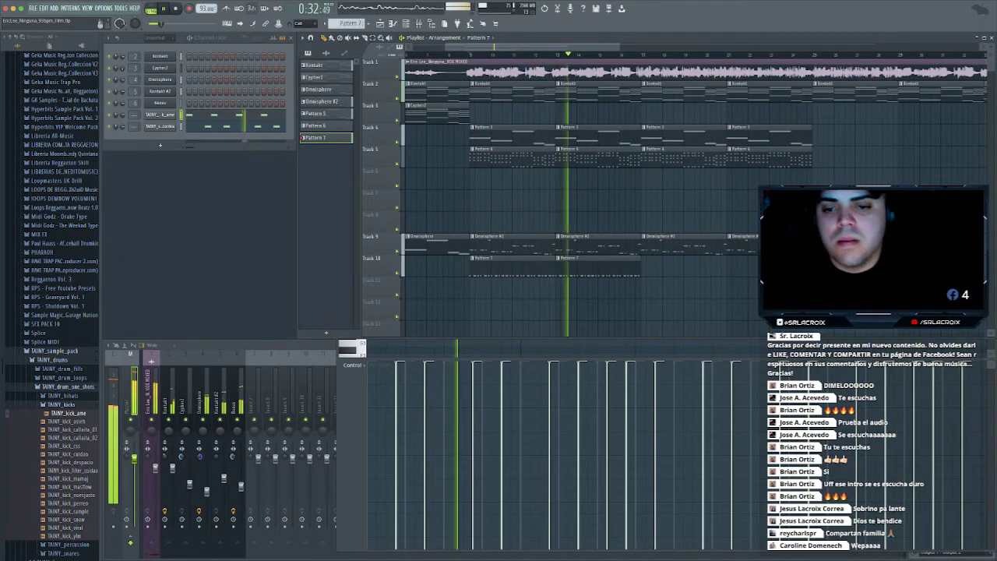
# Play the arrangement to hear how the drum pattern sits with the melody and vocal
pyautogui.press('F7')
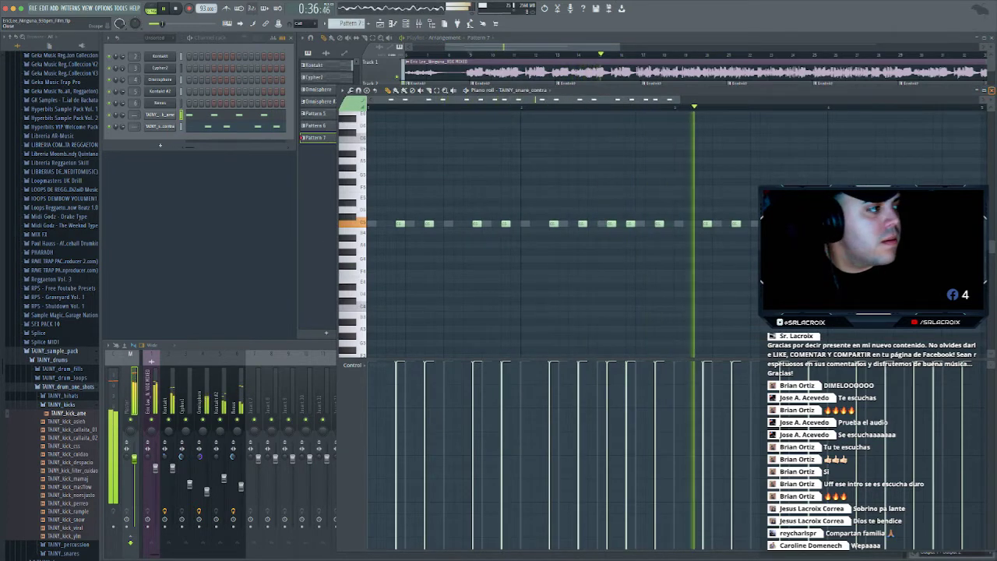
pyautogui.press('F7')
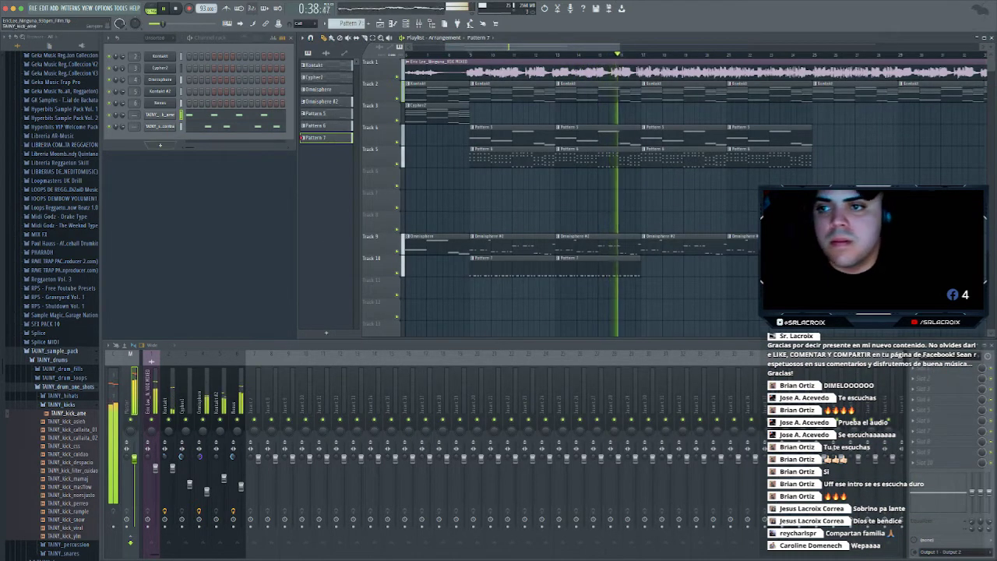
pyautogui.press('space')
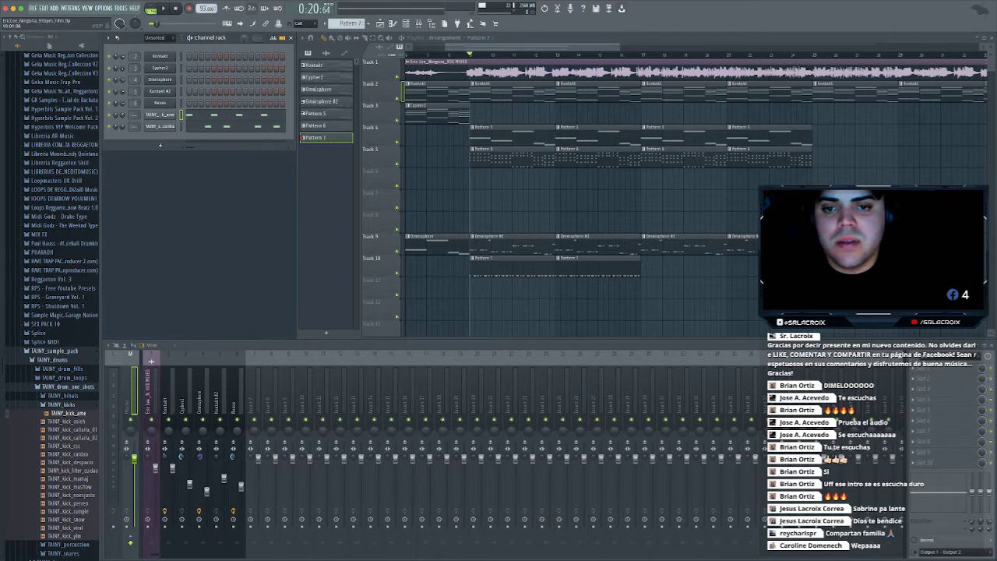
pyautogui.press('space')
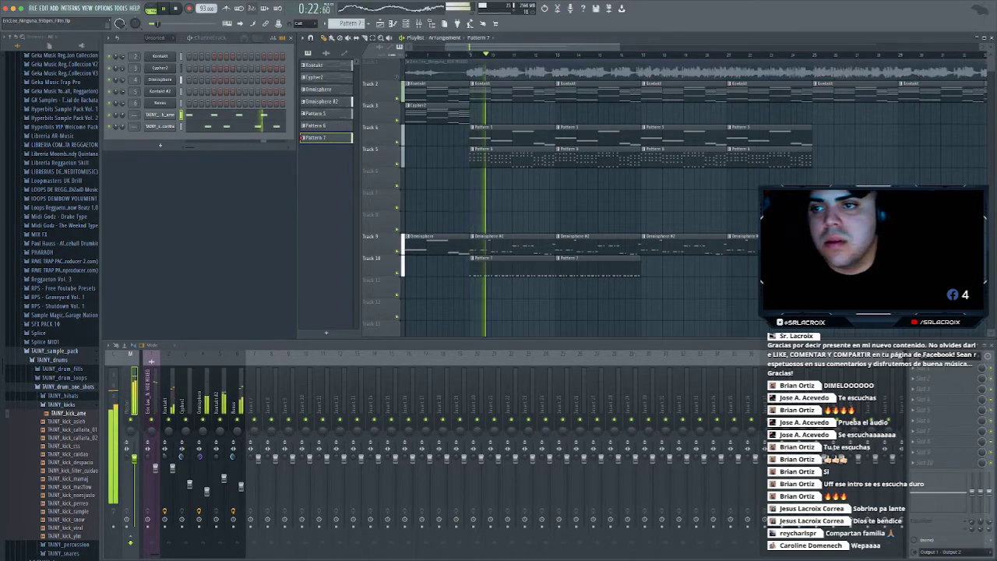
pyautogui.press('space')
# Add TAINY_snare_ame_02 as a new channel with the same hits as TAINY_snare_contra
pyautogui.click(61, 404)
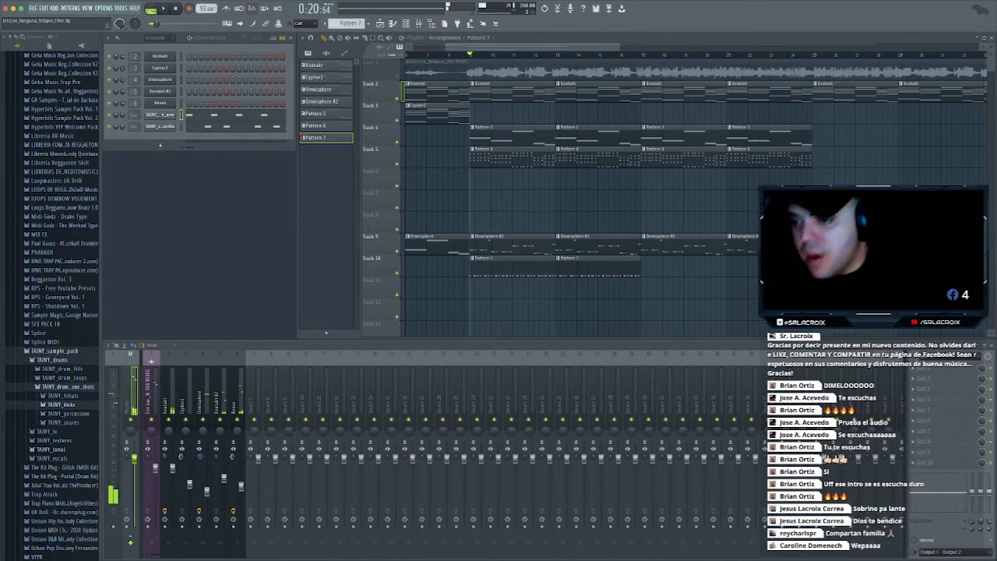
pyautogui.click(63, 423)
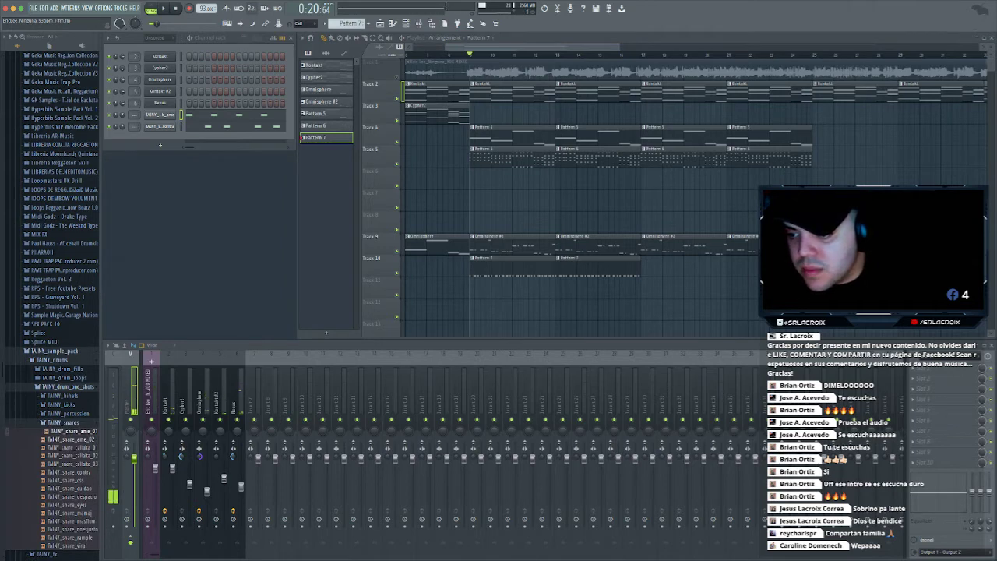
pyautogui.moveTo(159, 161); pyautogui.dragTo(160, 155)
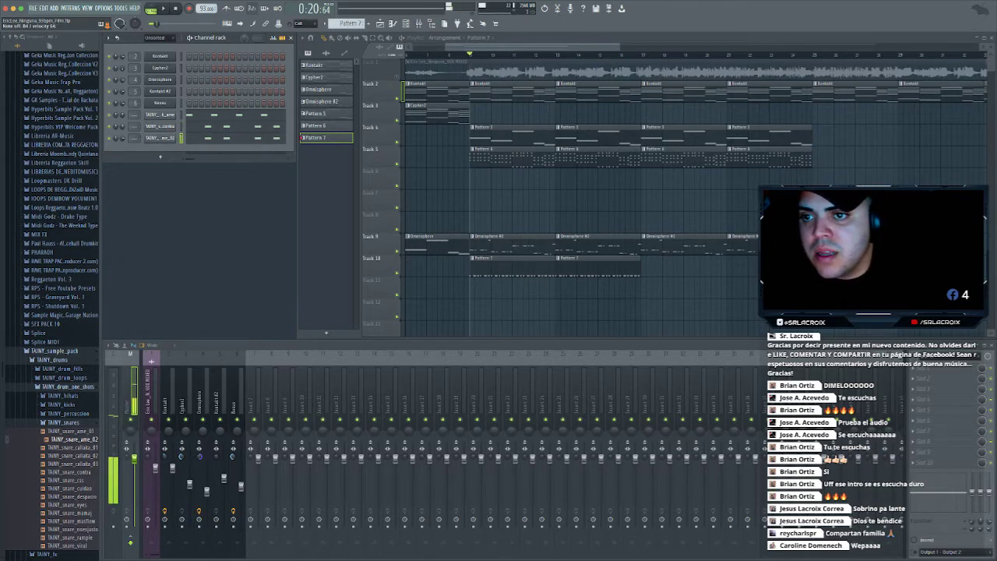
# Play the arrangement from bar 9 to hear the layered snares
pyautogui.press('space')
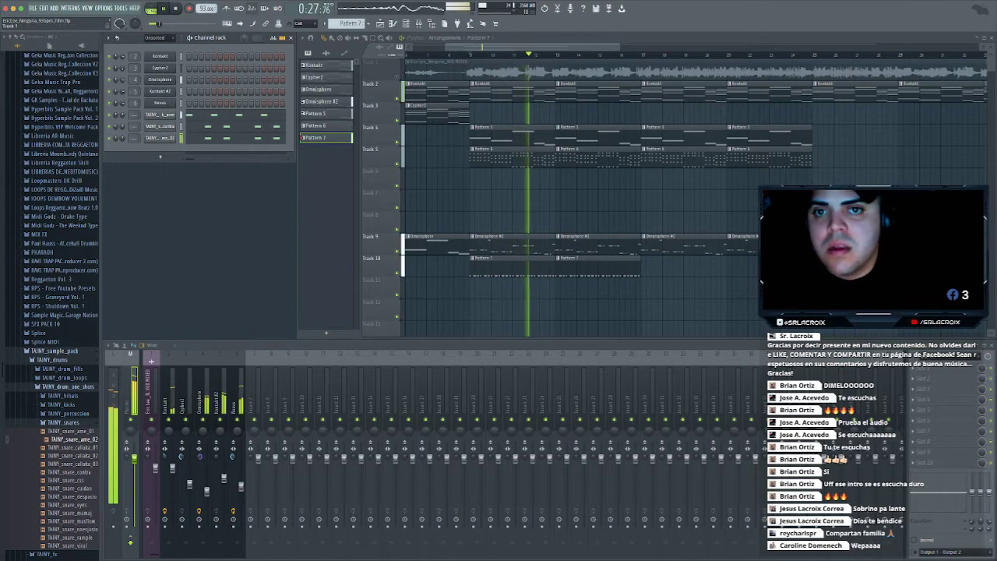
pyautogui.press('space')
pyautogui.press('space')
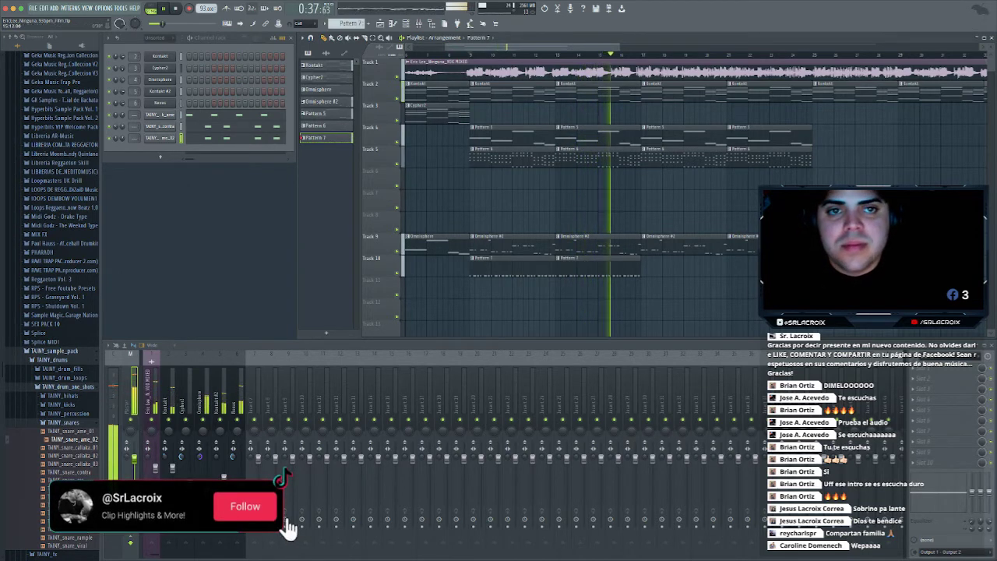
pyautogui.scroll(-1, 732, 246)
pyautogui.scroll(2, 733, 246)
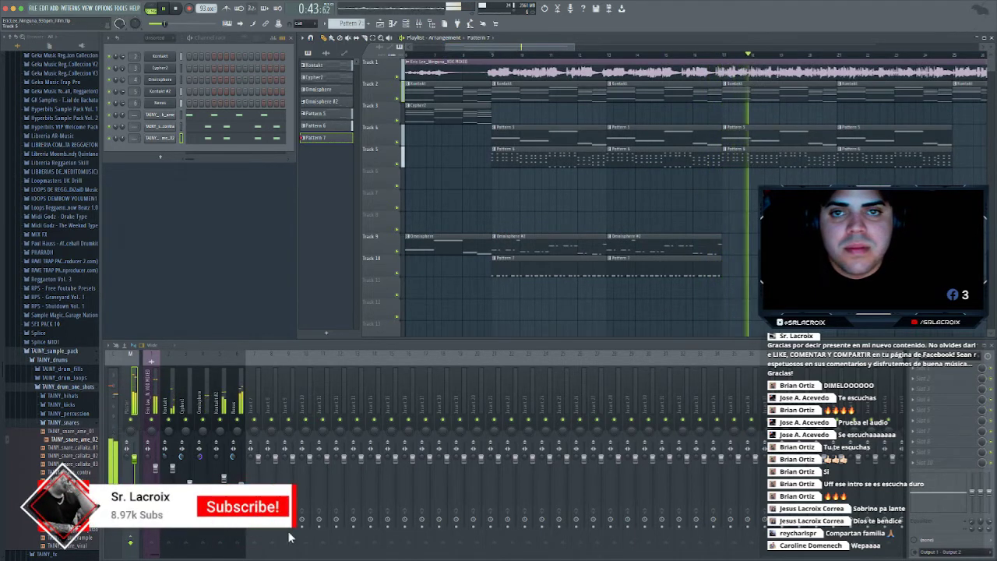
# Collapse the TAINY_sample_pack folder and open the Geka Music reggaeton collection to view its drum loop folders
pyautogui.click(68, 386)
pyautogui.click(55, 350)
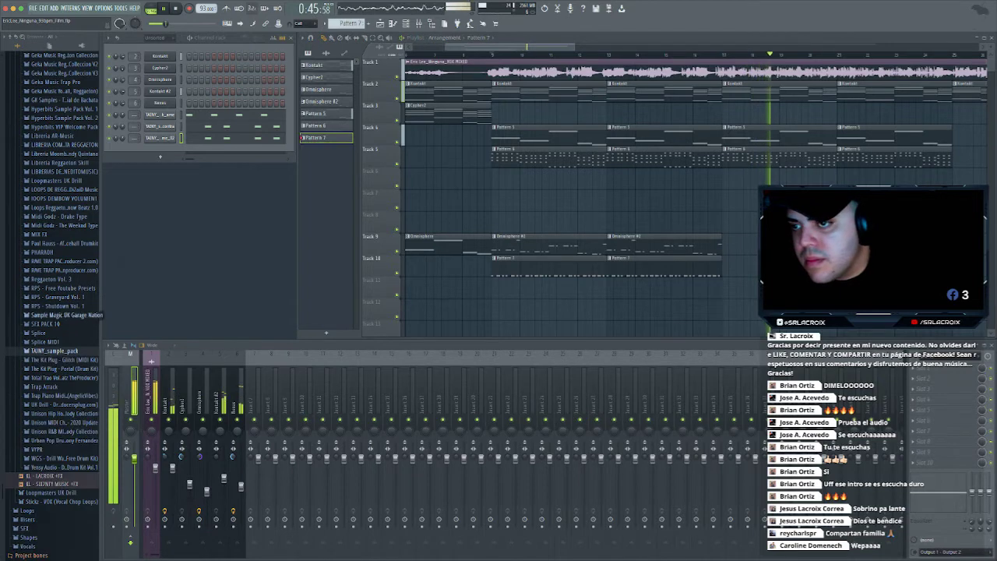
pyautogui.scroll(7, 55, 350)
pyautogui.scroll(4, 54, 296)
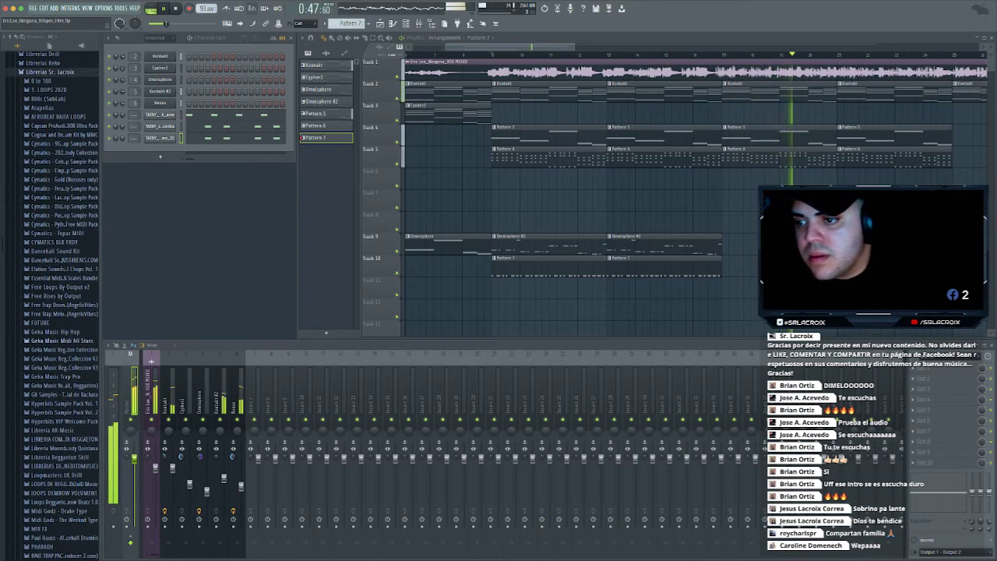
pyautogui.click(66, 350)
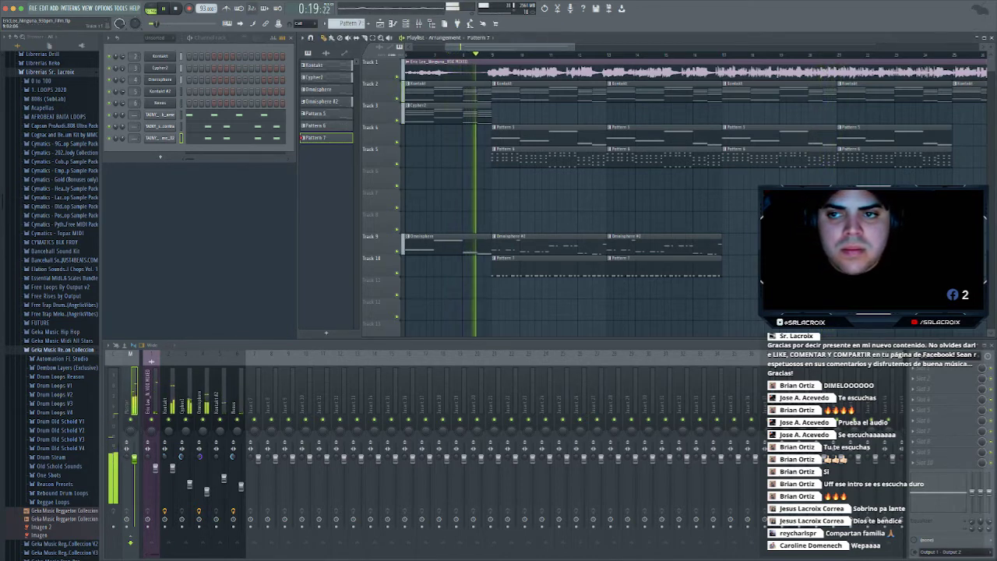
# Delete the Pattern 7 and Omnisphere #2 clips at bar 9 and place the Omnisphere pattern there on Track 9
pyautogui.rightClick(552, 269)
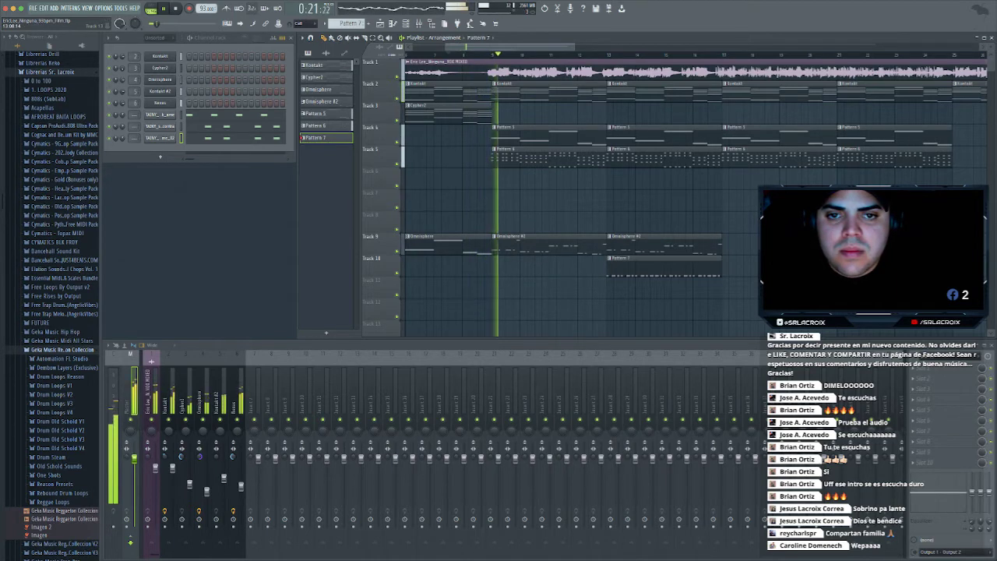
pyautogui.rightClick(549, 247)
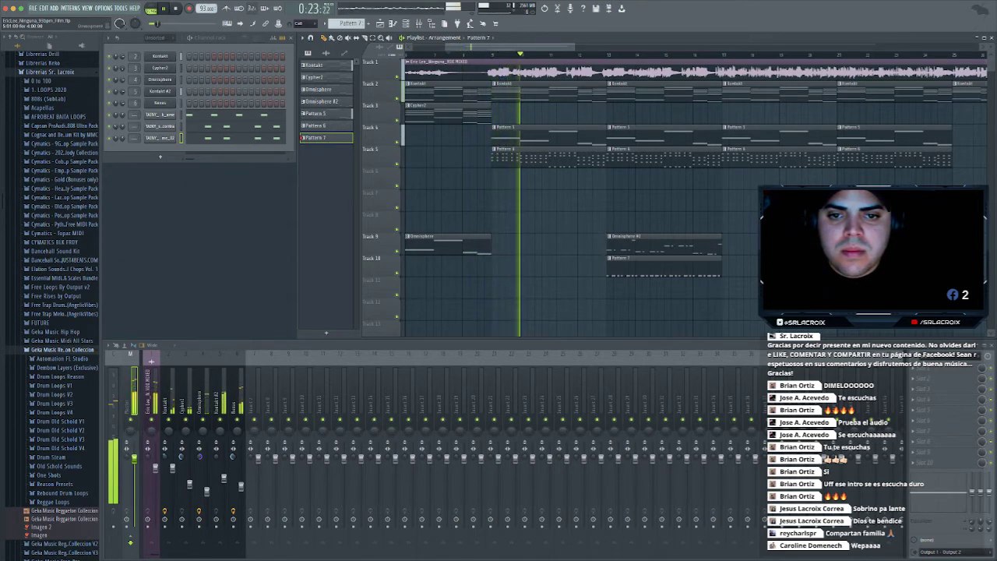
pyautogui.click(460, 247)
pyautogui.click(529, 247)
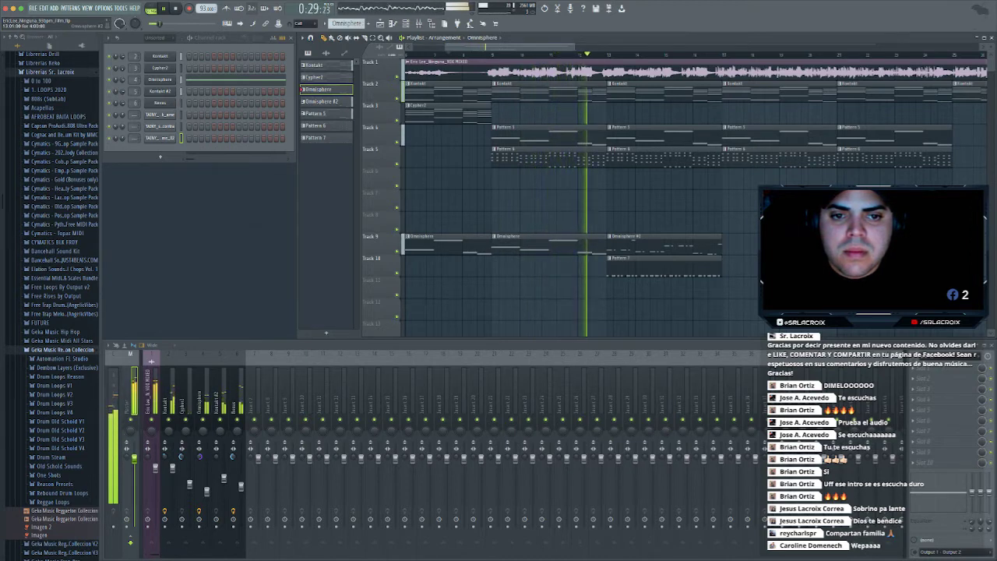
# Shorten the Kontakt, Pattern 5, Pattern 6 and Omnisphere clips that start at bar 9 so they end at about bar 12
pyautogui.press('space')
pyautogui.moveTo(591, 267); pyautogui.dragTo(591, 90)
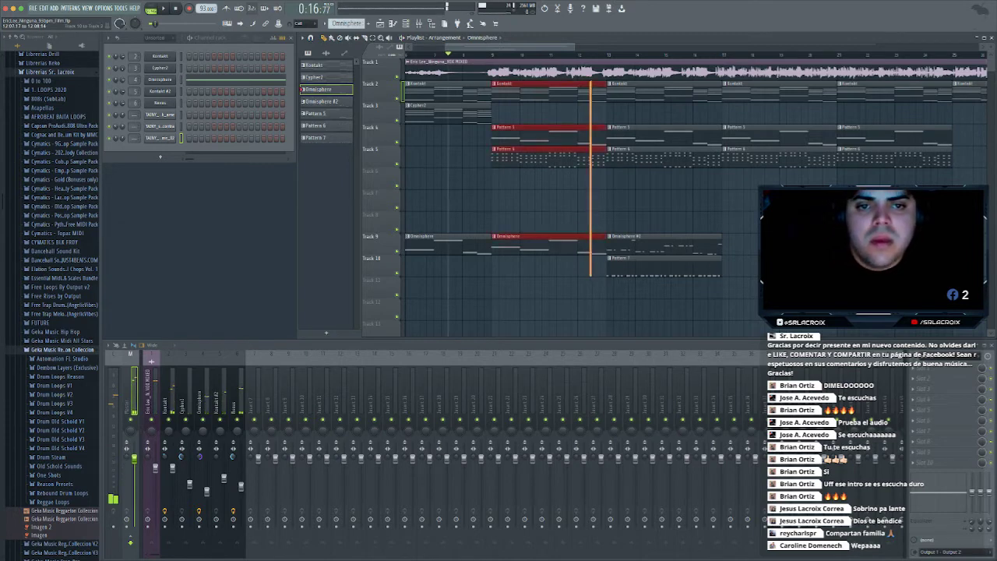
pyautogui.click(581, 47)
pyautogui.moveTo(577, 47); pyautogui.dragTo(501, 47)
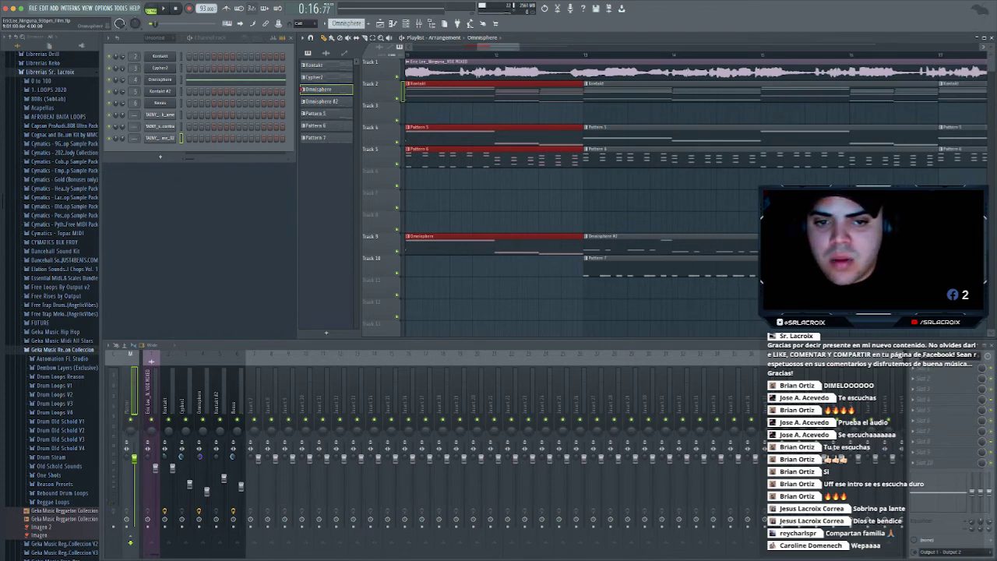
pyautogui.moveTo(583, 246); pyautogui.dragTo(499, 246)
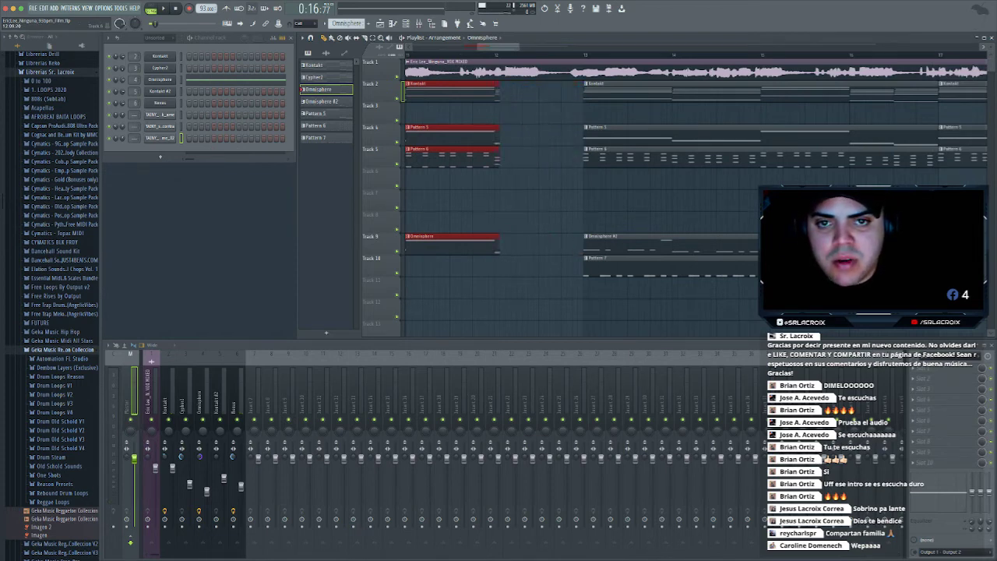
pyautogui.press('super+d')
# Extend the shortened Kontakt clip on Track 2 to just before bar 13 and play back the break
pyautogui.press('space')
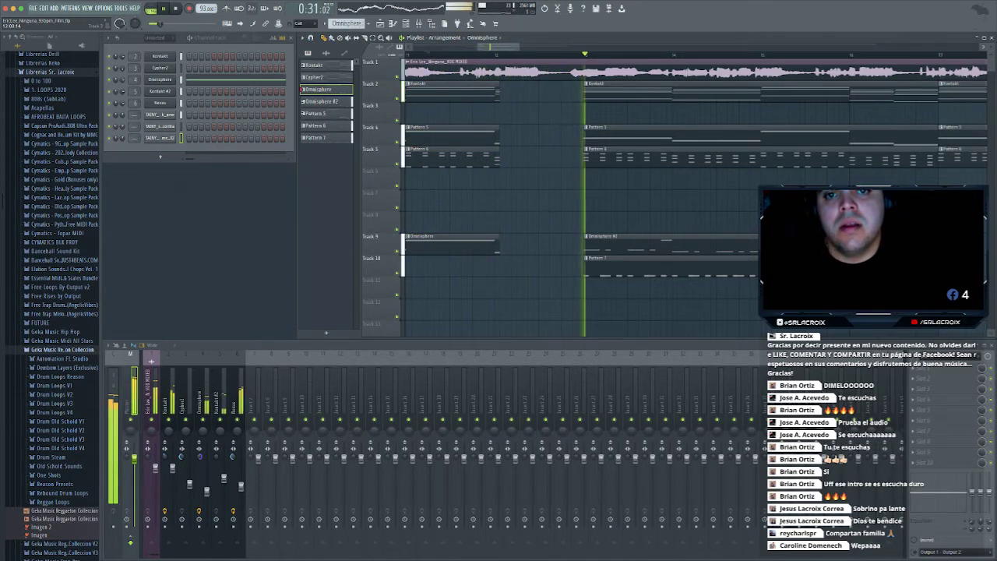
pyautogui.press('space')
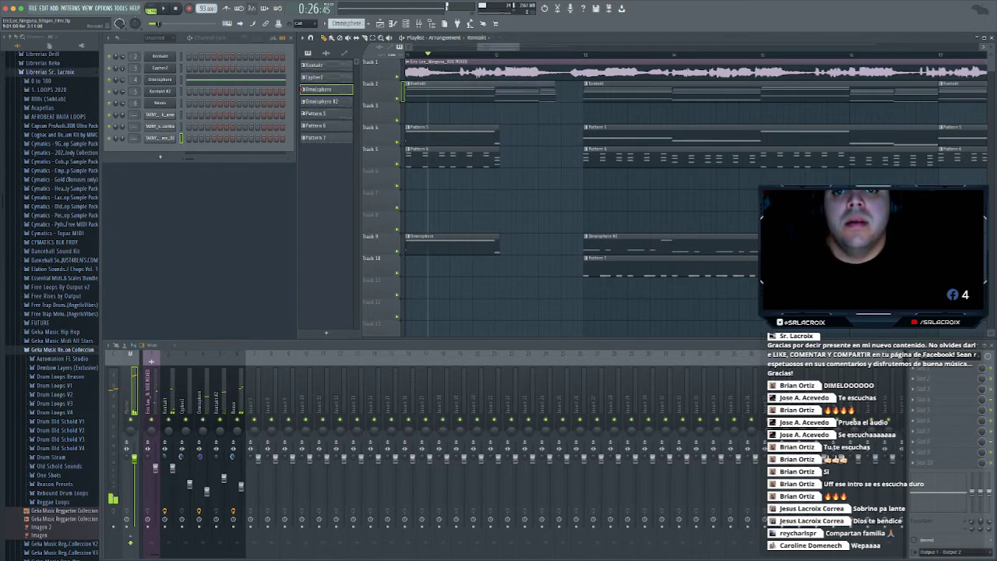
pyautogui.moveTo(498, 138); pyautogui.dragTo(583, 137)
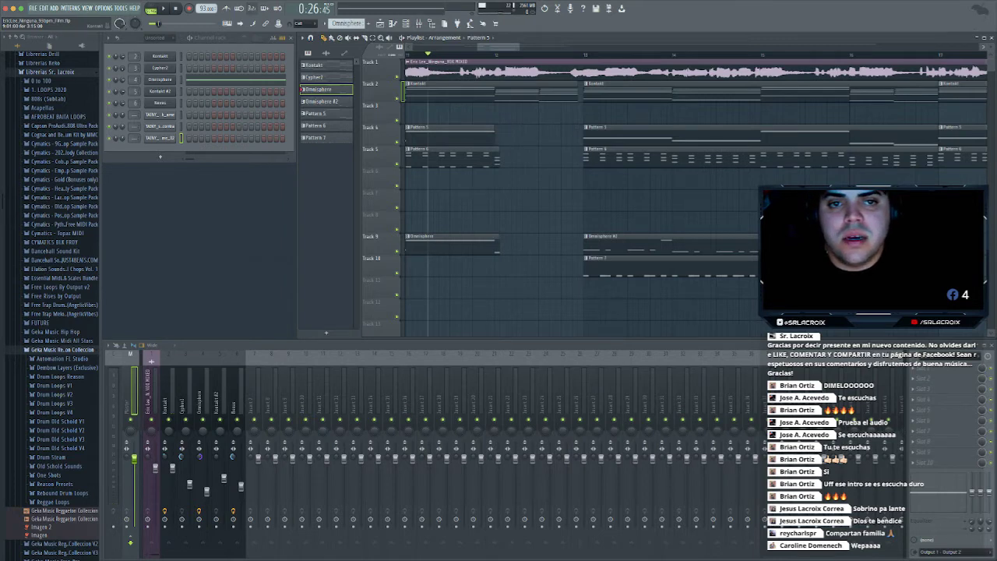
pyautogui.press('space')
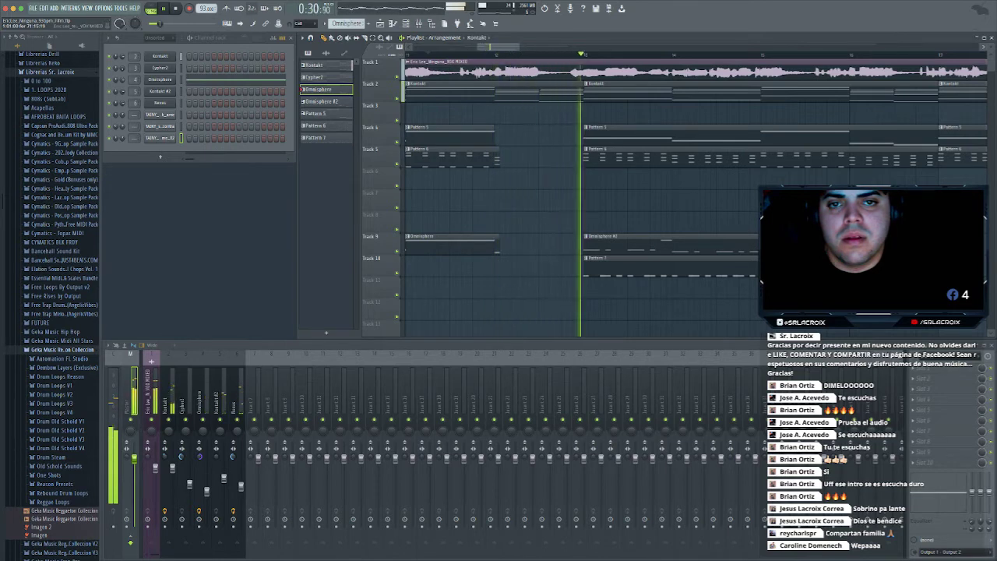
pyautogui.press('space')
pyautogui.moveTo(466, 47); pyautogui.dragTo(471, 47)
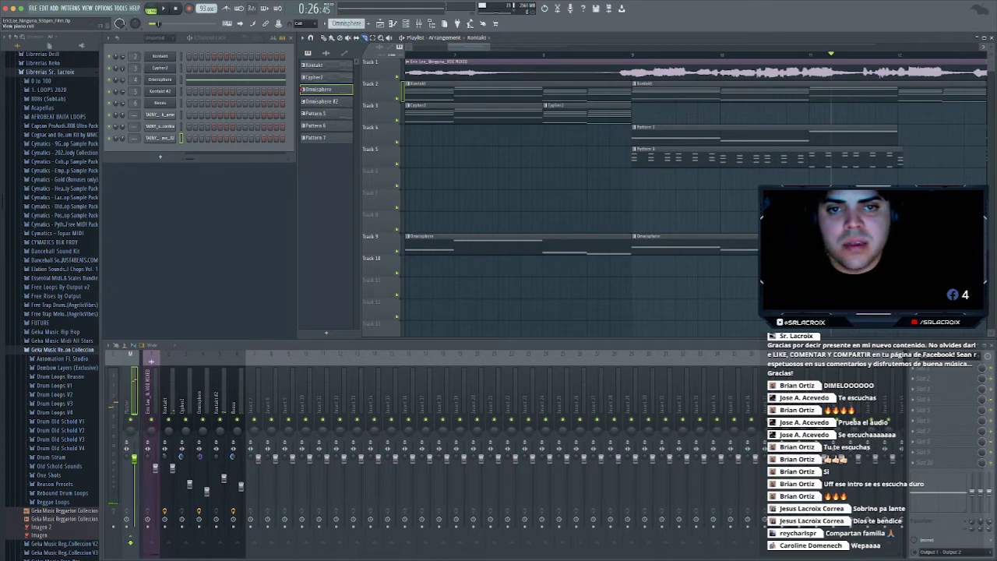
# Place a one-bar Cypher2 clip at bar 12 on Track 3 and play back the break
pyautogui.click(493, 115)
pyautogui.hscroll(5, 493, 114)
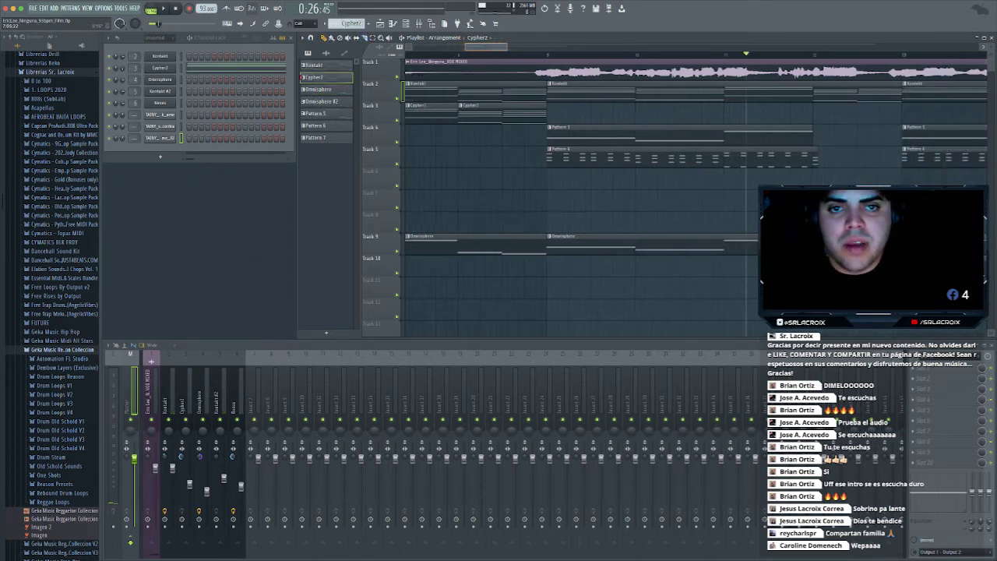
pyautogui.click(494, 115)
pyautogui.press('space')
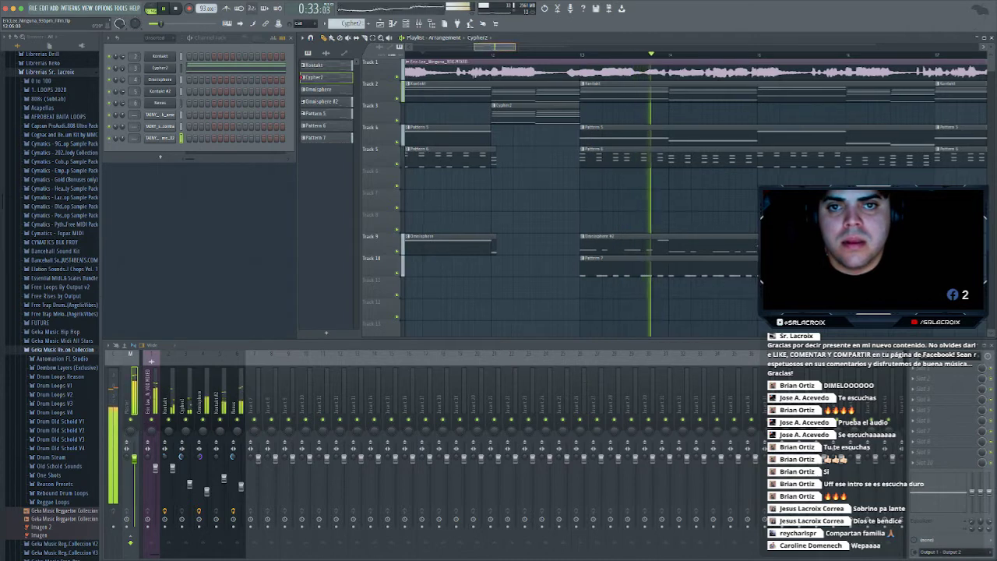
pyautogui.hscroll(-3, 512, 92)
pyautogui.hscroll(1, 512, 92)
pyautogui.press('space')
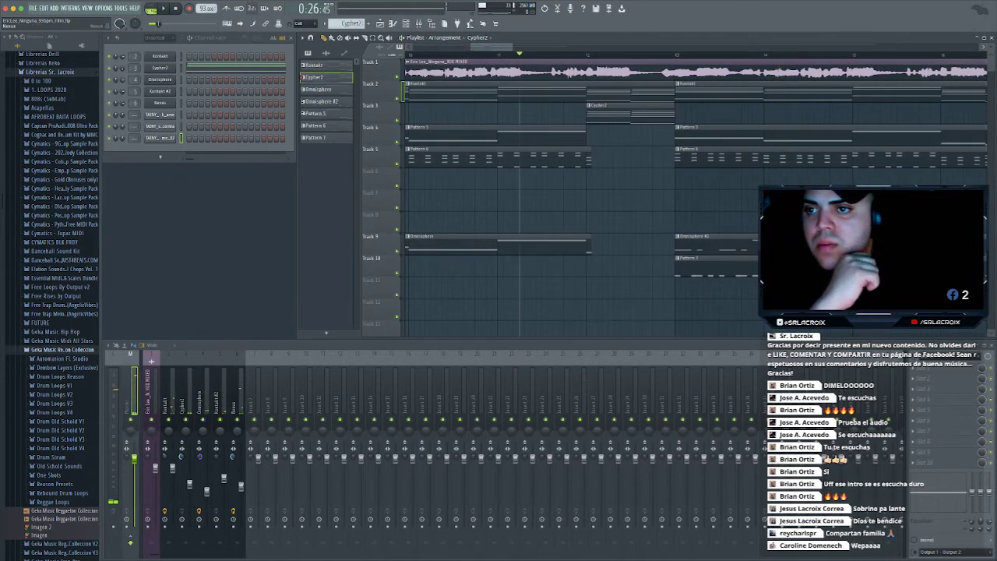
# Insert a 3x Osc instrument channel below Nexus in the channel rack and close its plugin window
pyautogui.rightClick(175, 115)
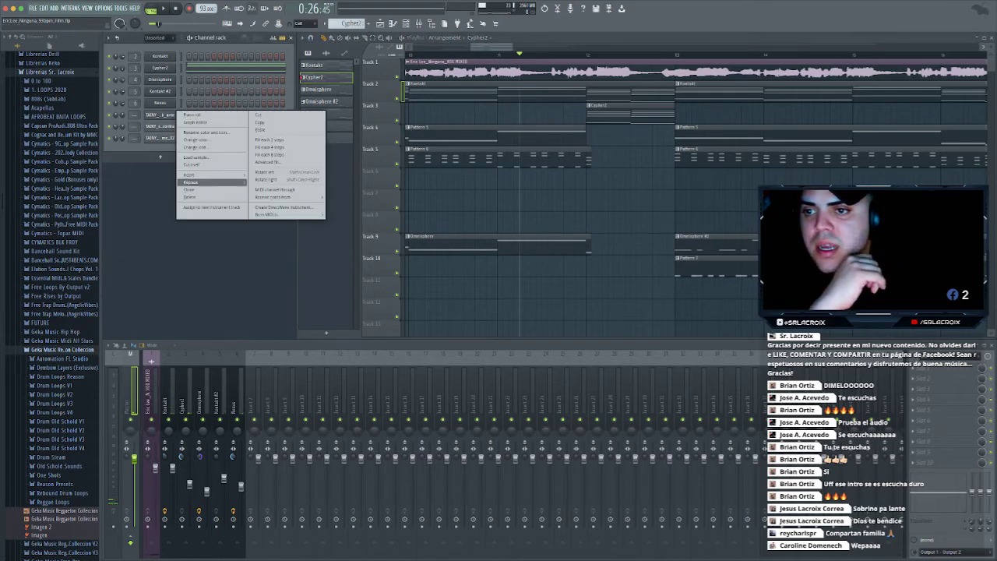
pyautogui.moveTo(202, 174)
pyautogui.click(265, 30)
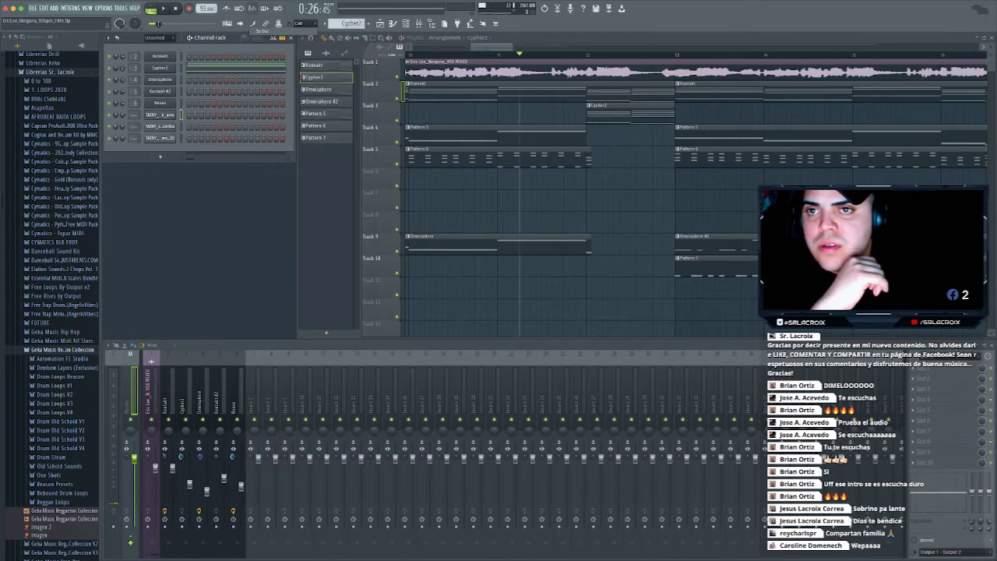
pyautogui.moveTo(288, 114); pyautogui.dragTo(443, 147)
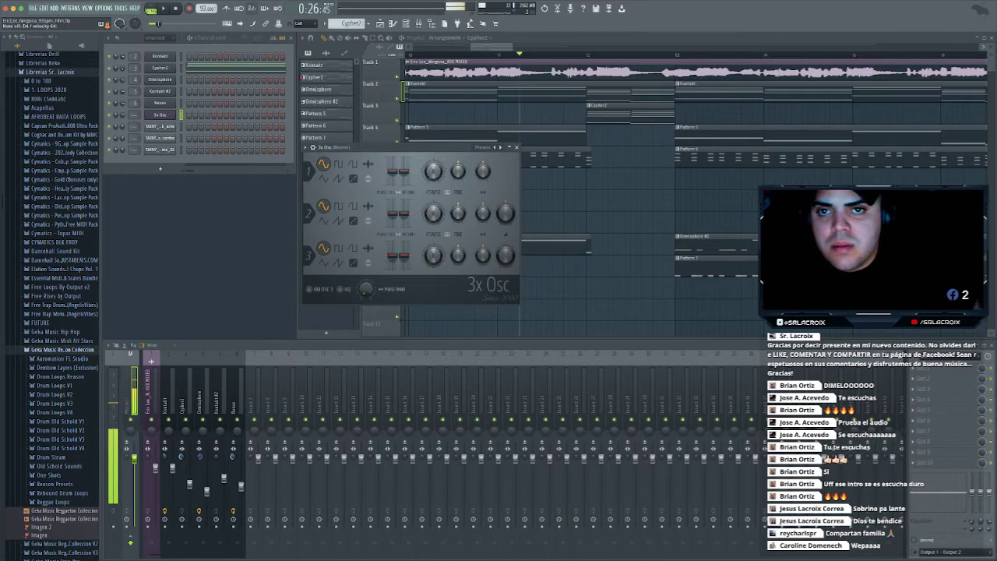
pyautogui.click(517, 147)
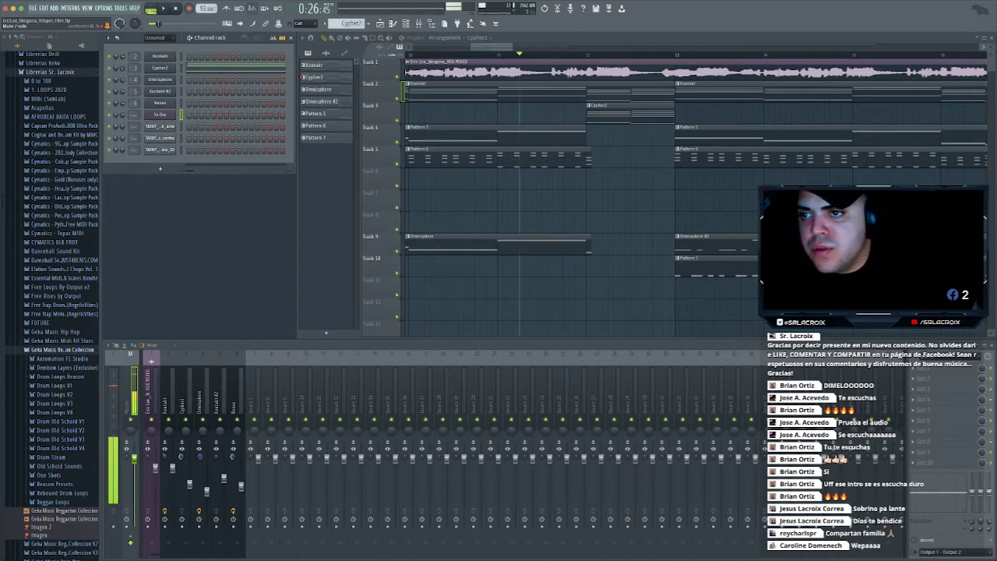
# Route the 3x Osc channel to mixer track 4, Omnisphere
pyautogui.moveTo(133, 115); pyautogui.dragTo(133, 101)
pyautogui.scroll(1, 135, 114)
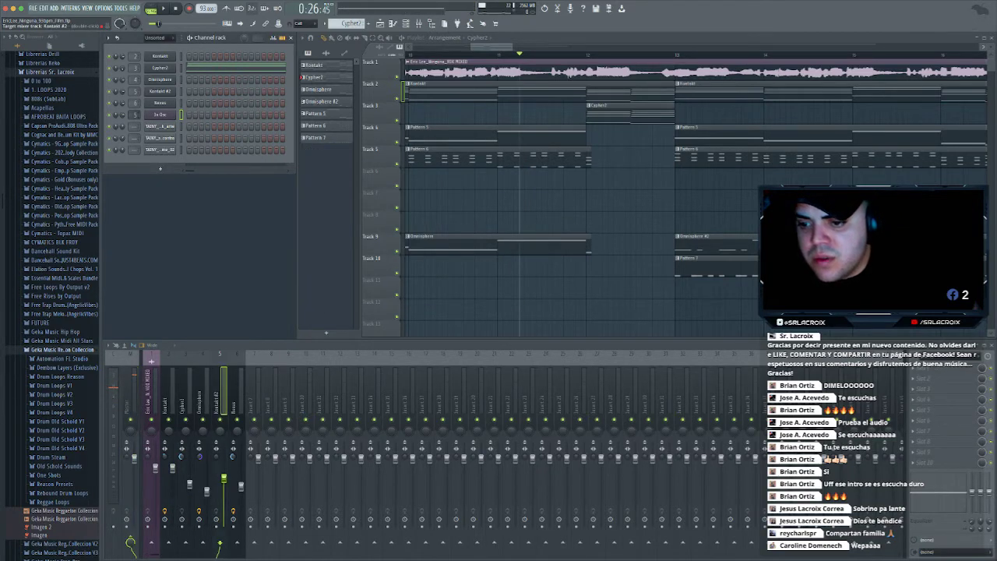
pyautogui.scroll(-1, 135, 114)
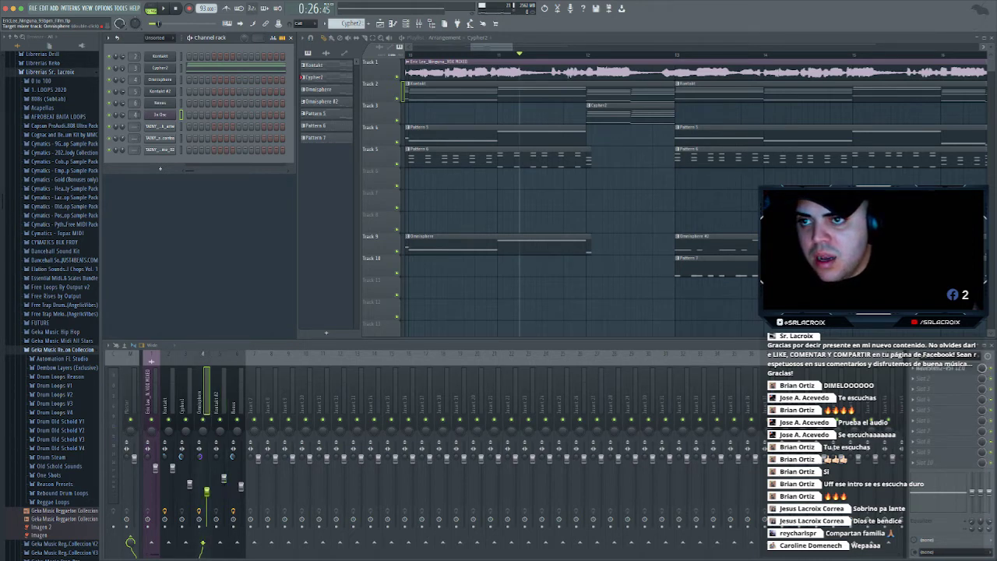
pyautogui.press('v')
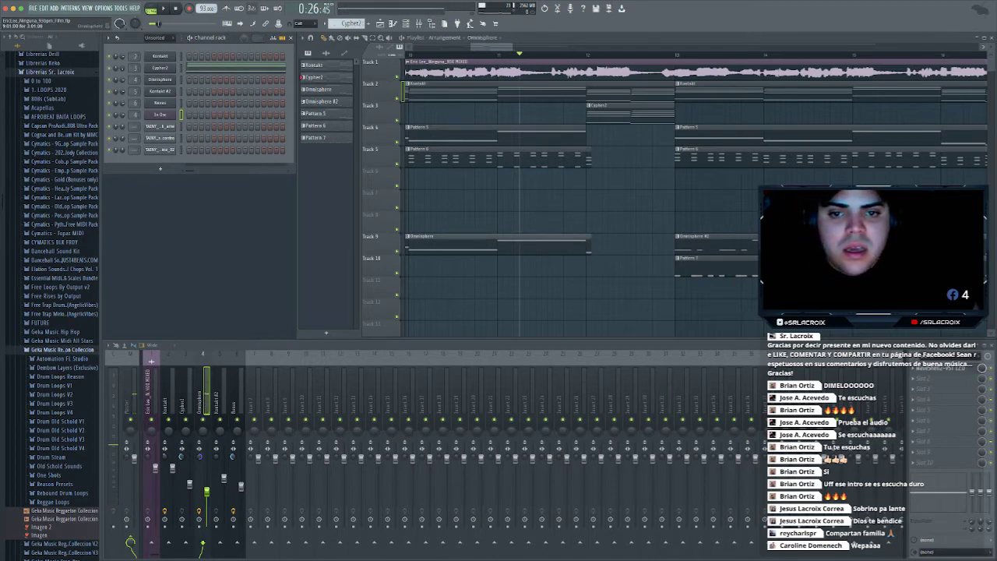
# Extend the Omnisphere clip on Track 9 to bar 13 and make it a unique pattern
pyautogui.moveTo(590, 245); pyautogui.dragTo(664, 246)
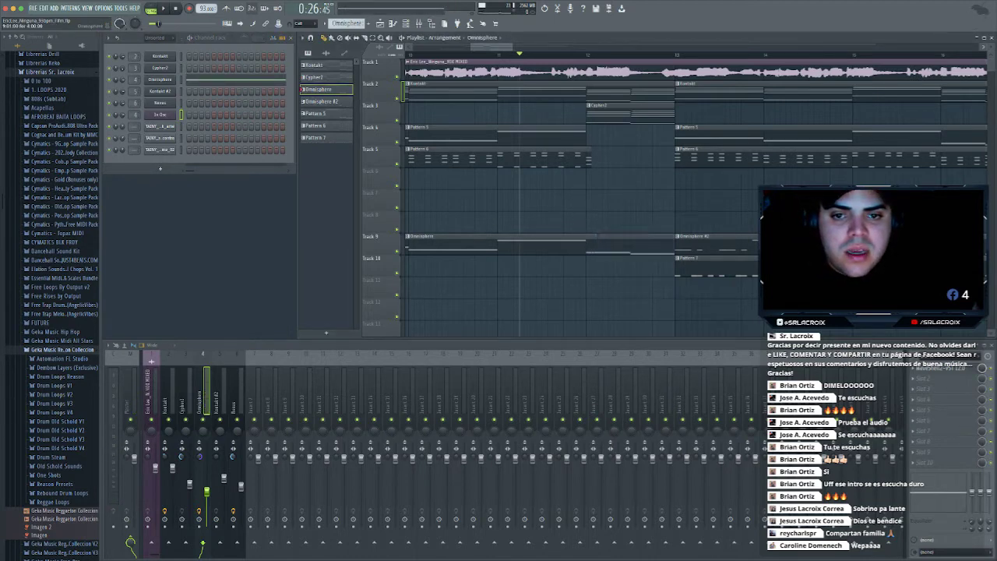
pyautogui.click(407, 236)
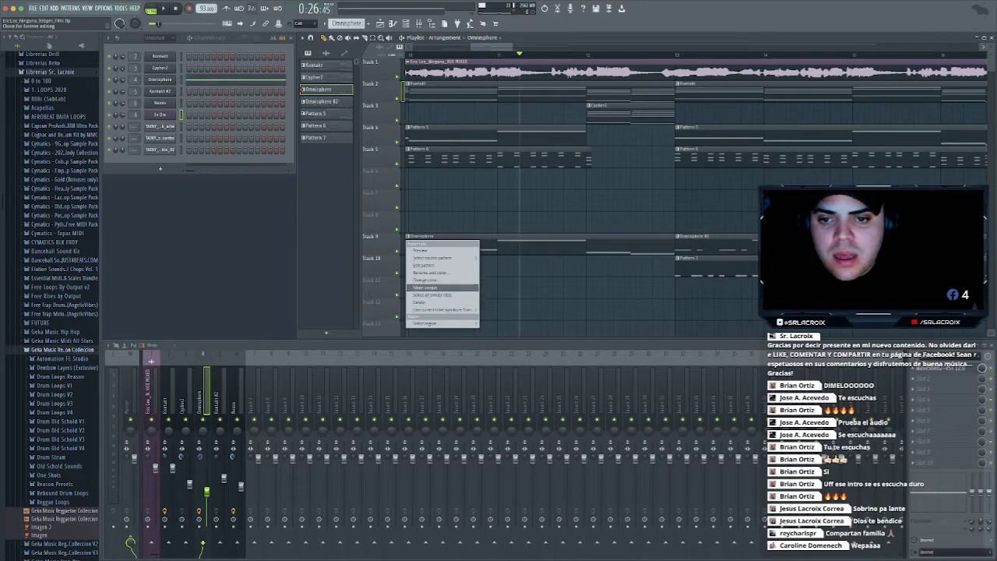
pyautogui.click(440, 288)
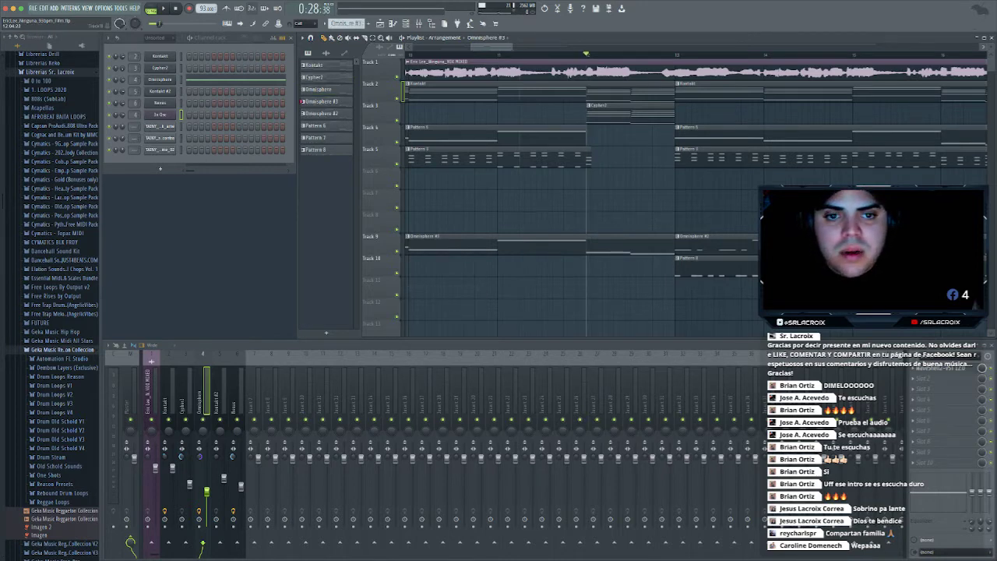
# In the Omnisphere #3 pattern, draw two 3x Osc notes spanning bar 4, one on the first ghost note's pitch and one an octave lower
pyautogui.doubleClick(508, 248)
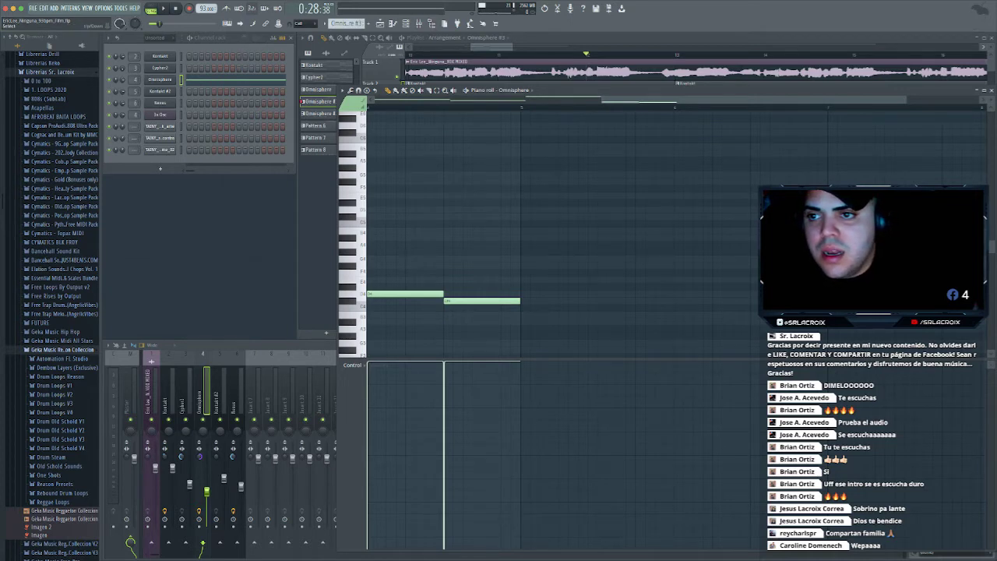
pyautogui.click(181, 114)
pyautogui.click(392, 24)
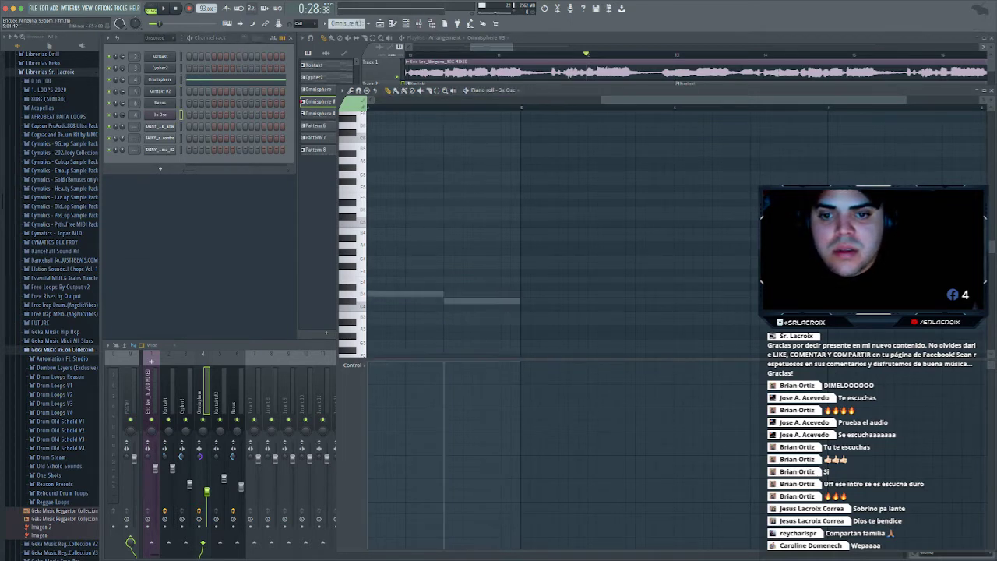
pyautogui.hscroll(-3, 528, 233)
pyautogui.click(525, 293)
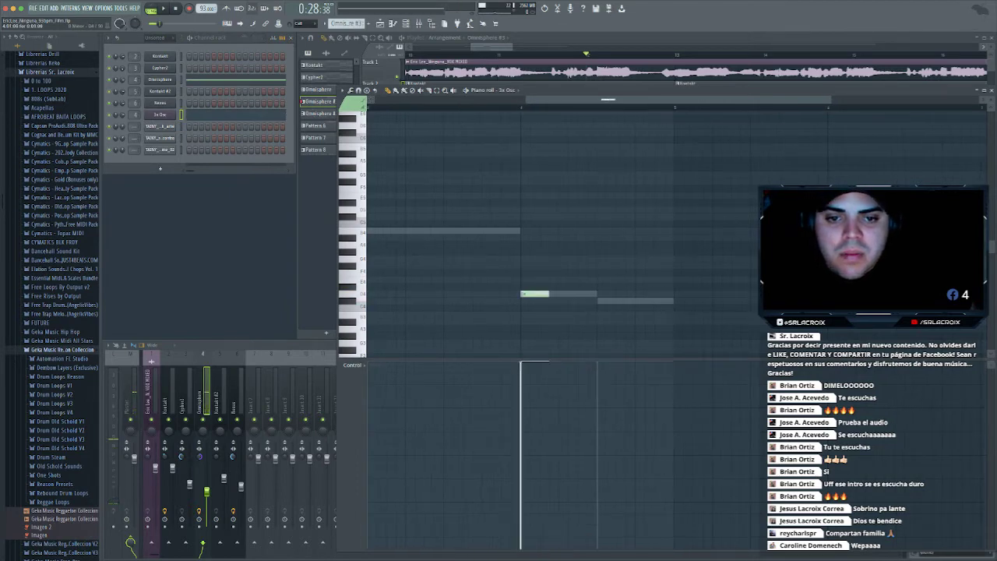
pyautogui.moveTo(548, 293); pyautogui.dragTo(664, 293)
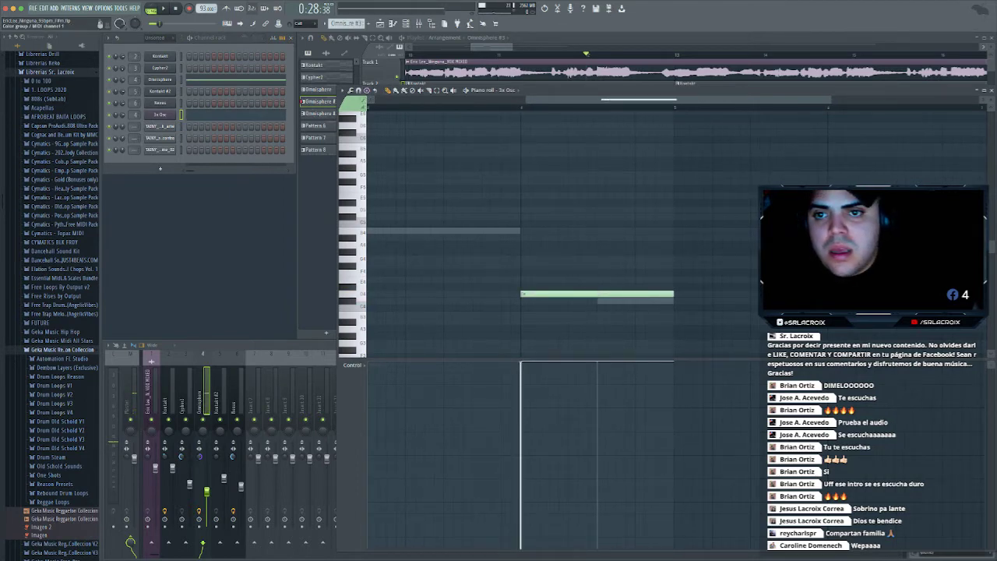
pyautogui.scroll(-5, 546, 234)
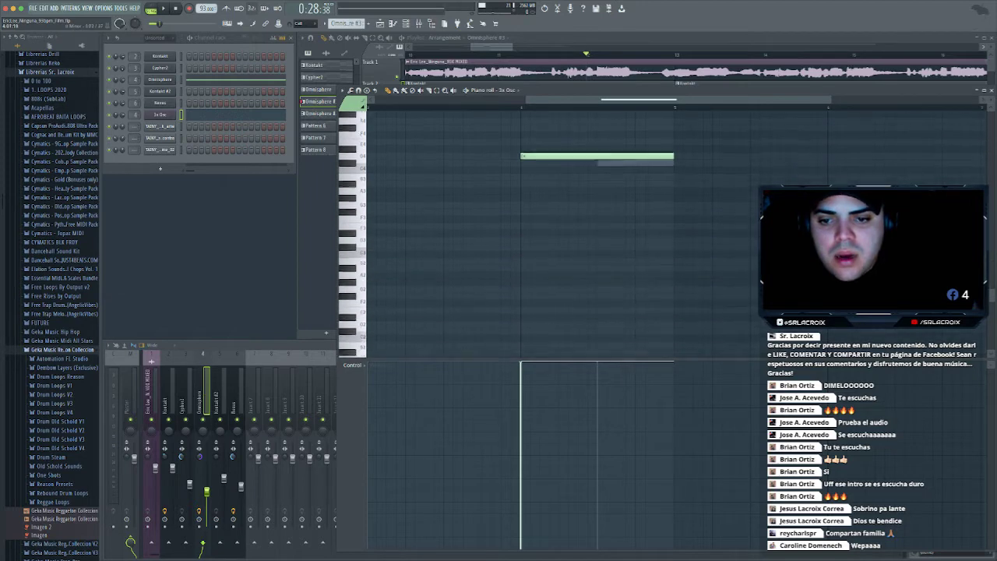
pyautogui.click(526, 231)
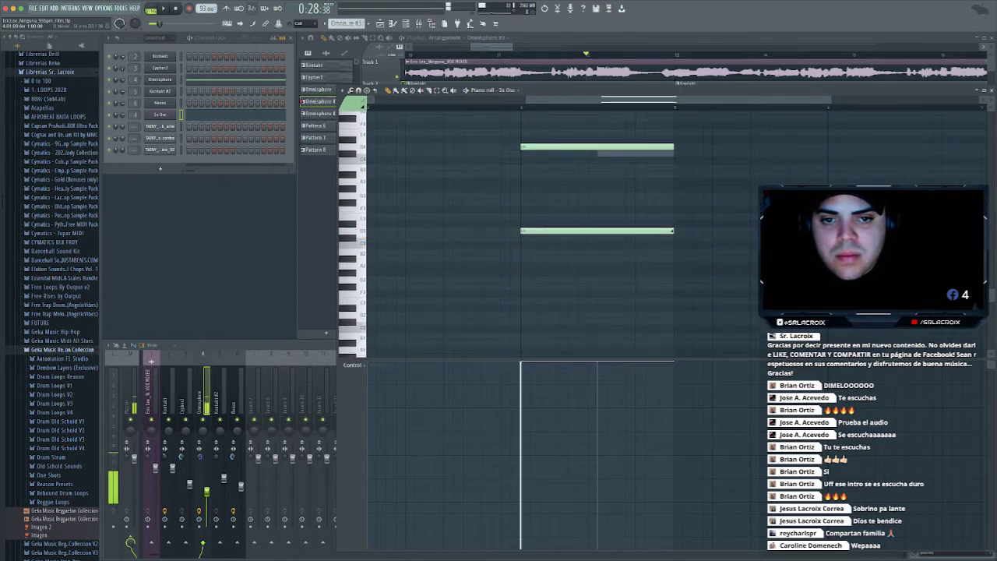
# Delete the two Omnisphere notes in bar 4 of the pattern and play back the arrangement
pyautogui.rightClick(621, 153)
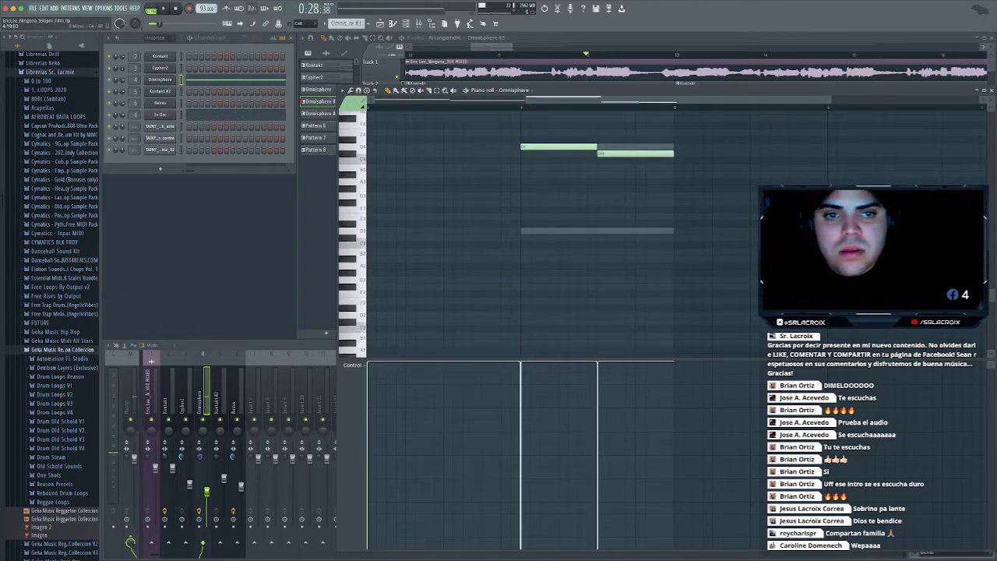
pyautogui.rightClick(613, 153)
pyautogui.rightClick(565, 147)
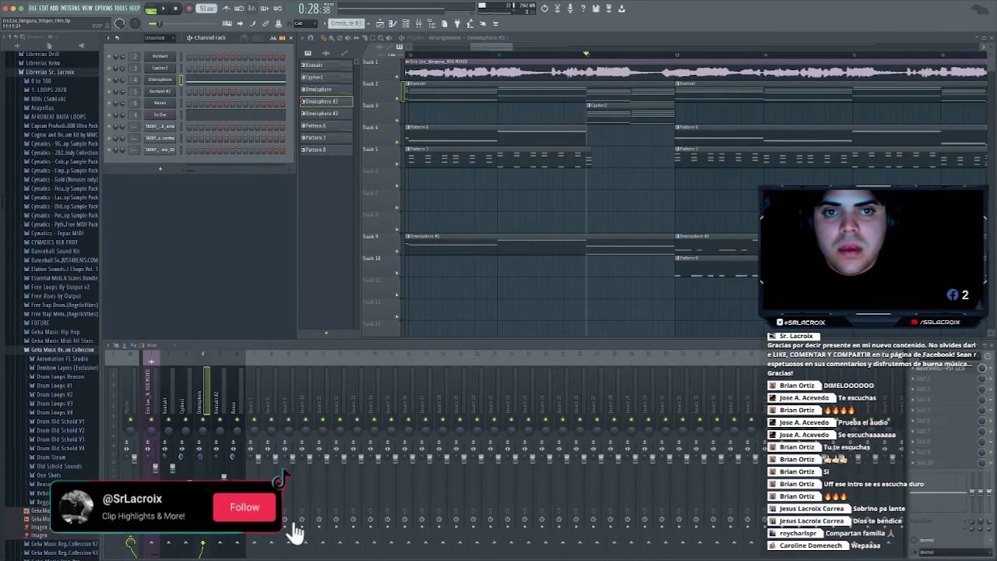
pyautogui.press('space')
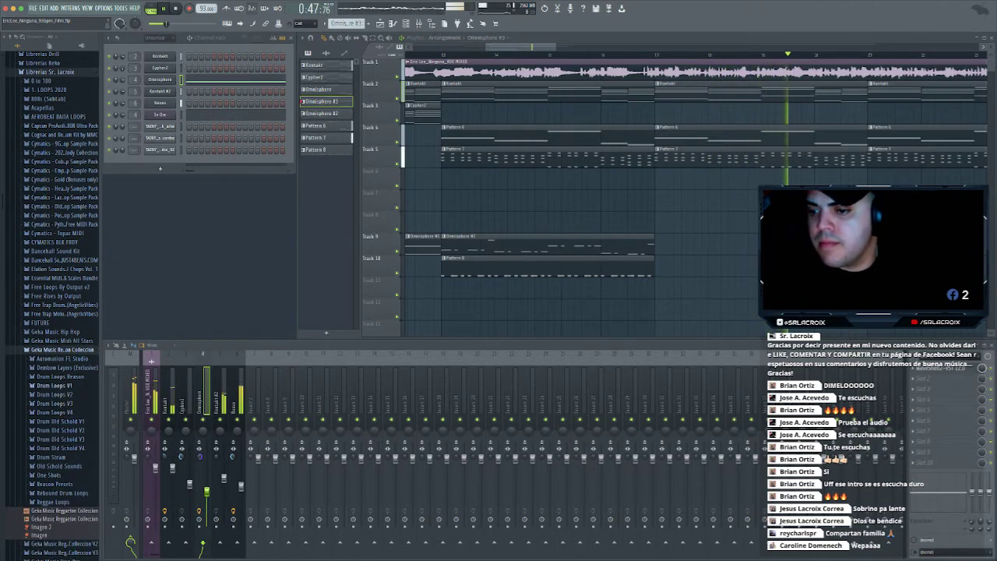
# Check the folders of Geka Music Reggaeton Collection V2, then return to the first Geka Music collection
pyautogui.click(63, 350)
pyautogui.click(64, 358)
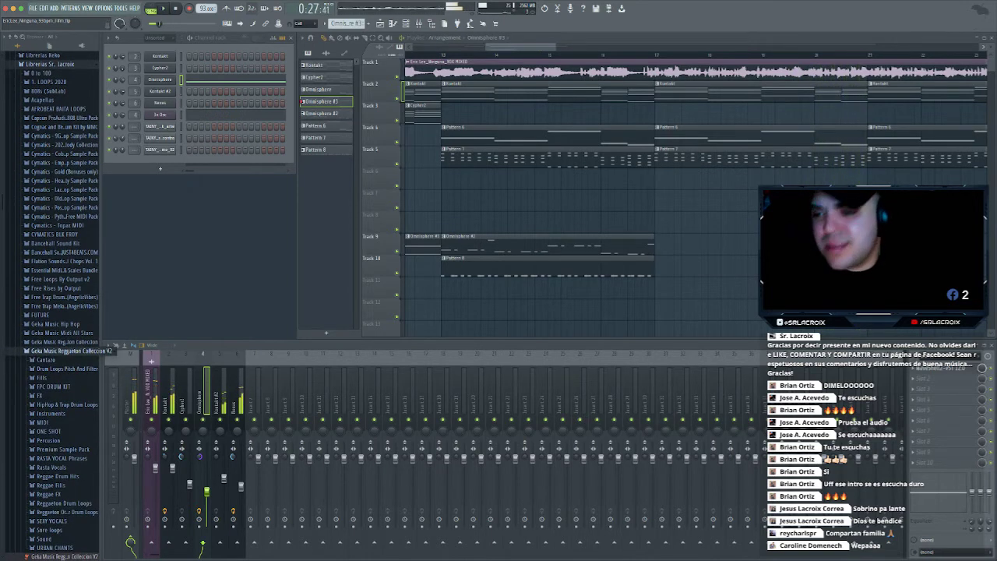
pyautogui.click(69, 350)
pyautogui.click(63, 342)
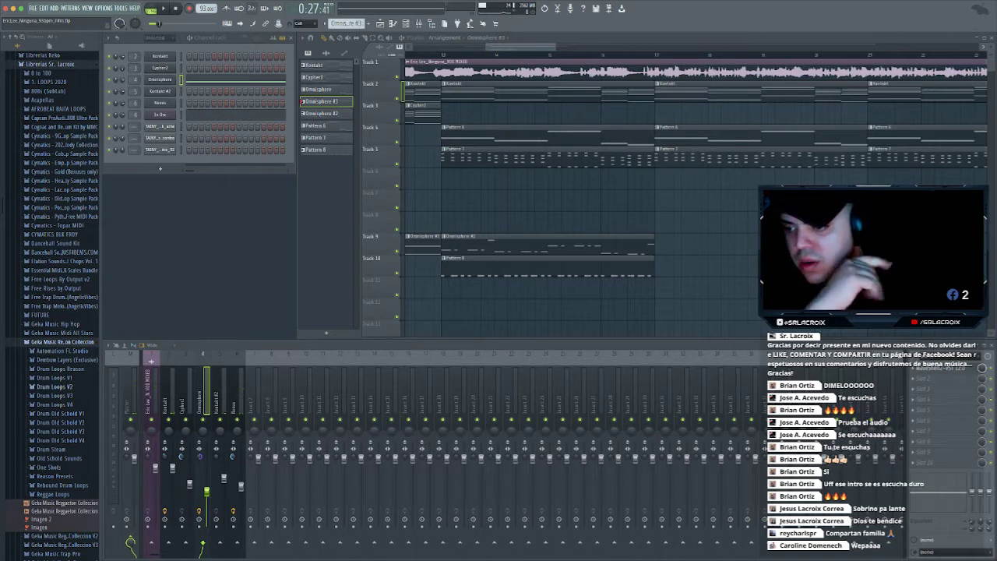
# Open the Drum Loops V2 folder and audition several of its loops, including numbers 40 and 36
pyautogui.click(55, 387)
pyautogui.scroll(-10, 55, 366)
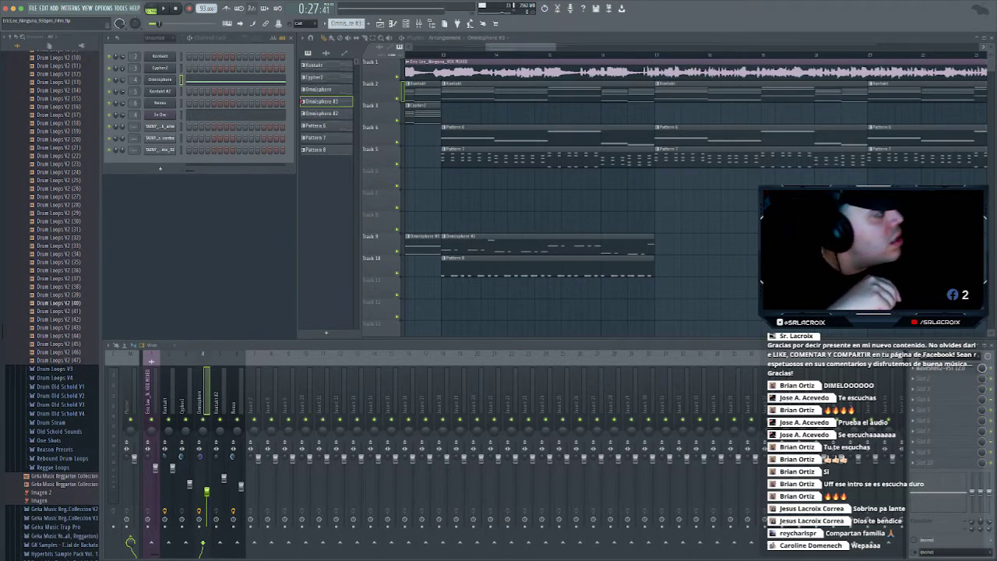
pyautogui.click(59, 302)
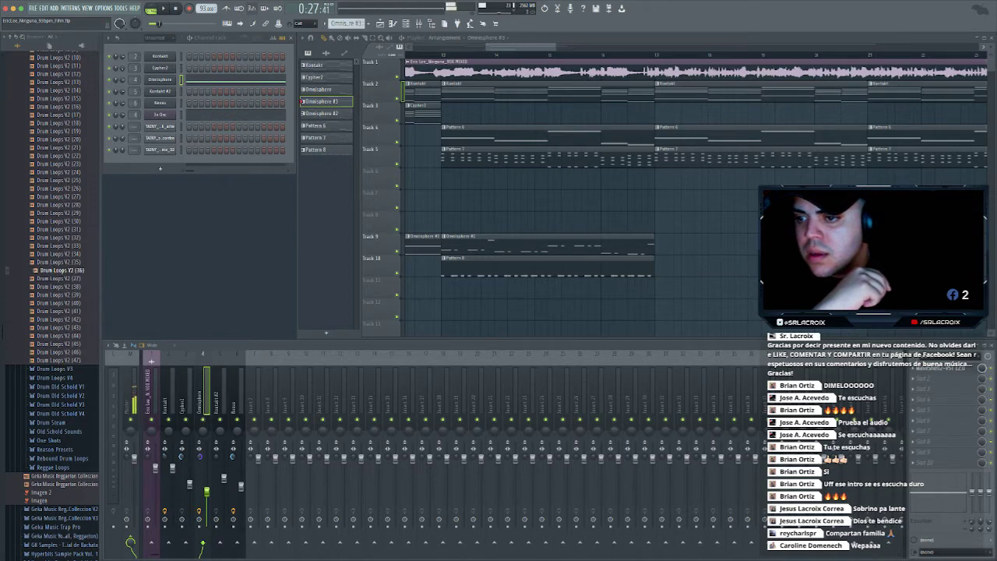
pyautogui.scroll(10, 64, 263)
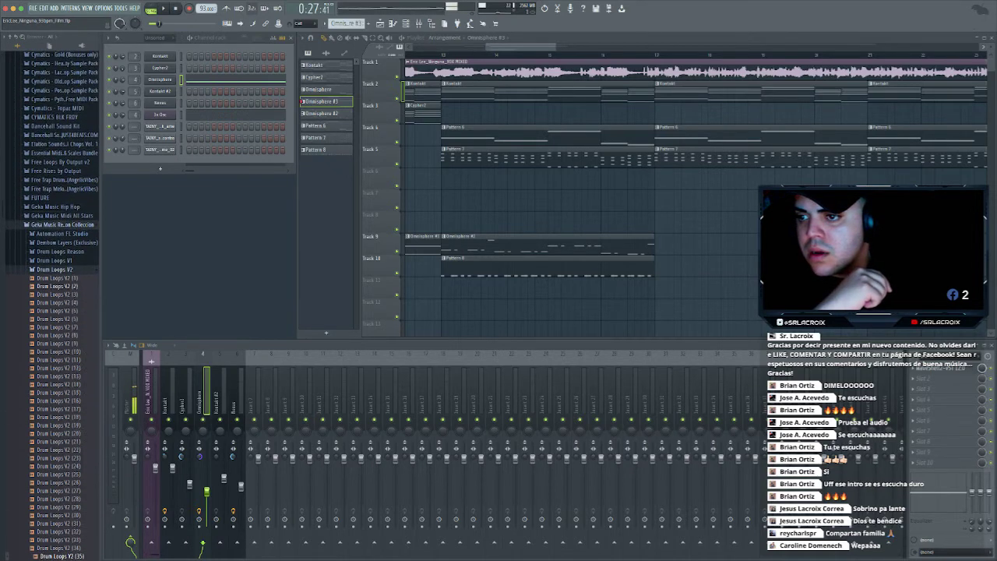
# Switch to the Drum Loops V1 folder and audition loops 41 to 48
pyautogui.click(61, 269)
pyautogui.click(55, 260)
pyautogui.scroll(-12, 55, 271)
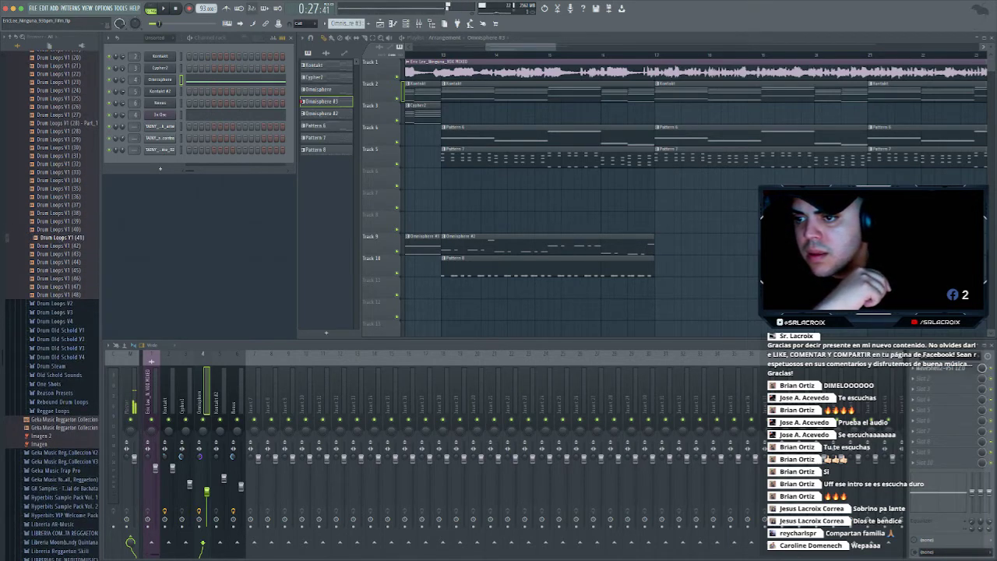
pyautogui.press('Down')
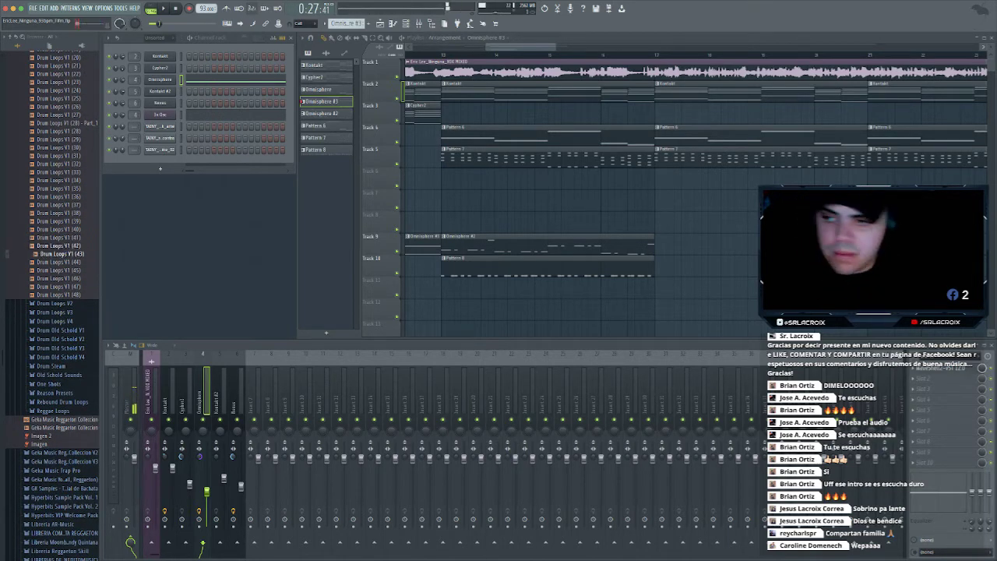
pyautogui.press('Down')
pyautogui.press('Down')
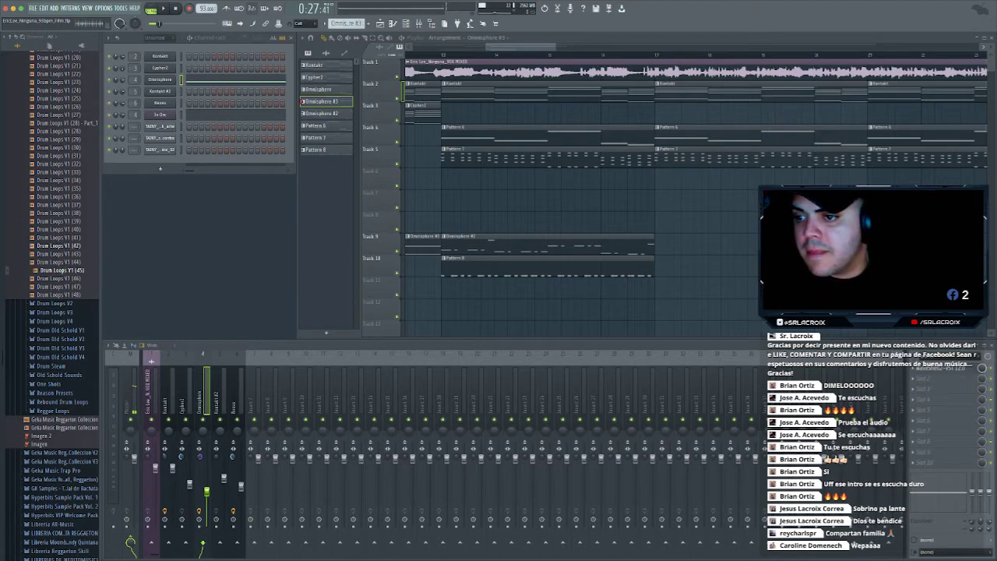
pyautogui.press('Down')
pyautogui.press('Down')
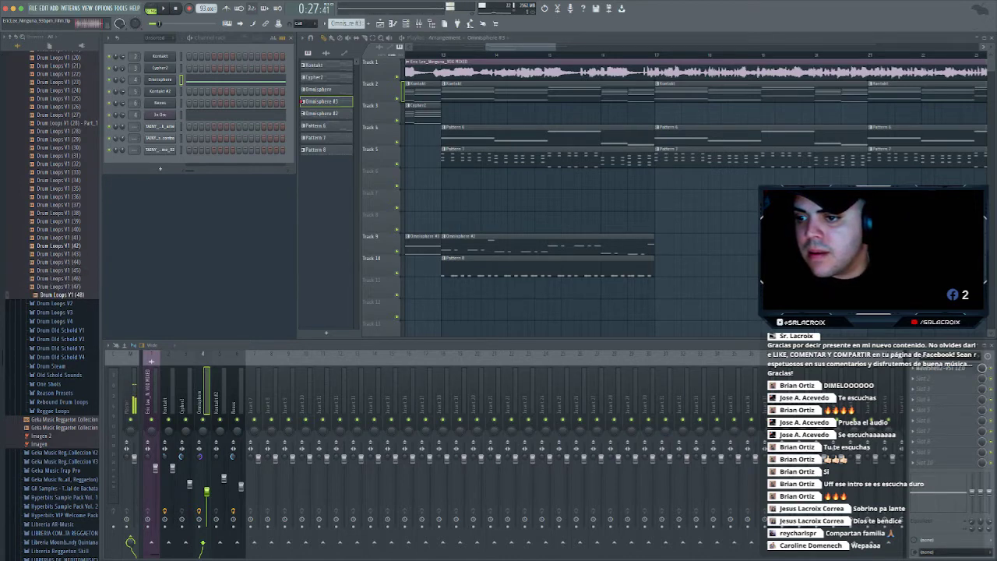
# Close the Drum Loops V1 folder, open Drum Loops V3 and audition its loops from 40 to 47
pyautogui.press('Left')
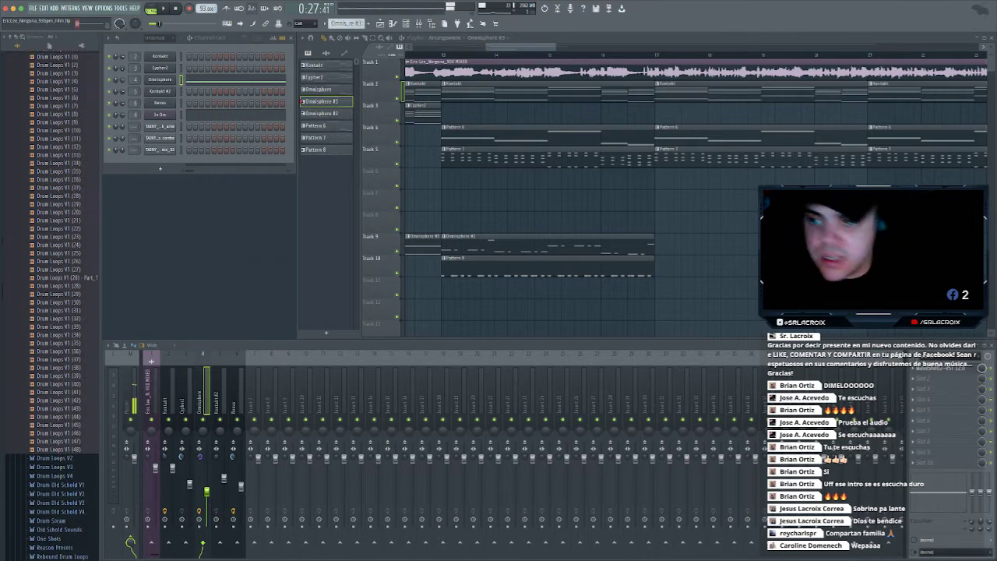
pyautogui.press('Left')
pyautogui.press('Down')
pyautogui.press('Down')
pyautogui.press('Right')
pyautogui.scroll(-5, 52, 303)
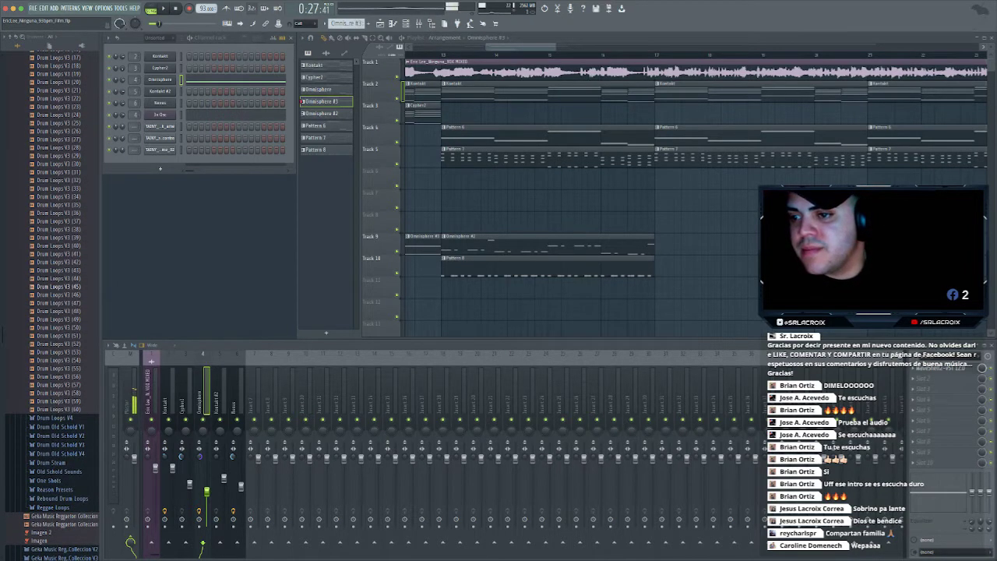
pyautogui.press('Down')
pyautogui.press('Down')
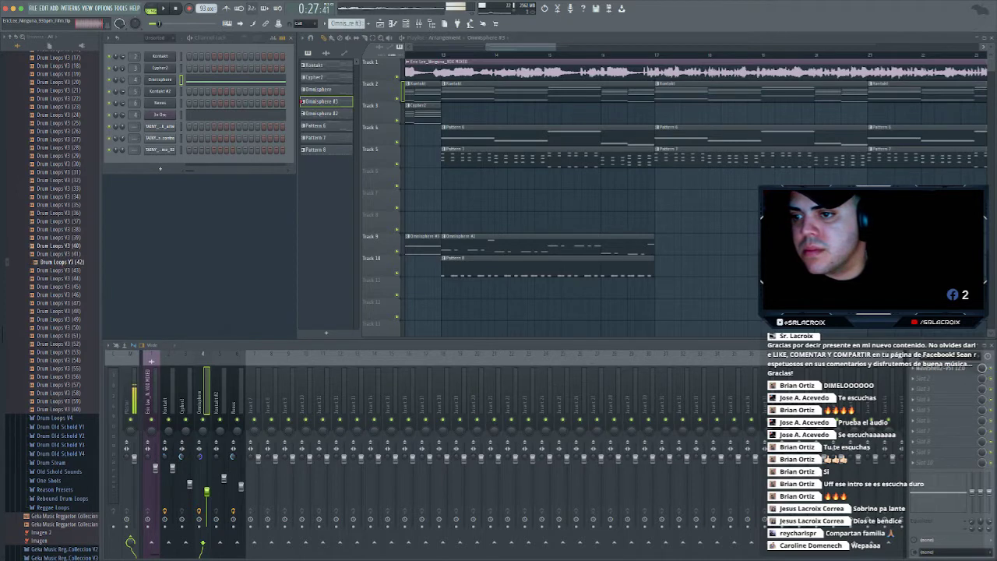
pyautogui.press('Down')
pyautogui.press('Down')
pyautogui.press('Down')
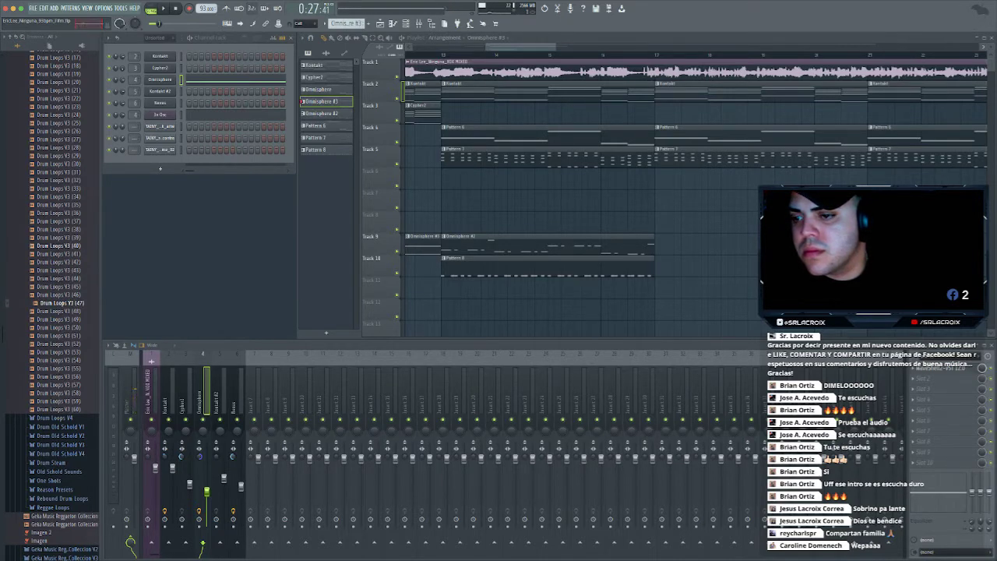
# Continue auditioning Drum Loops V3 from loop 50 to loop 60, then listen to the ones around loop 30
pyautogui.press('Down')
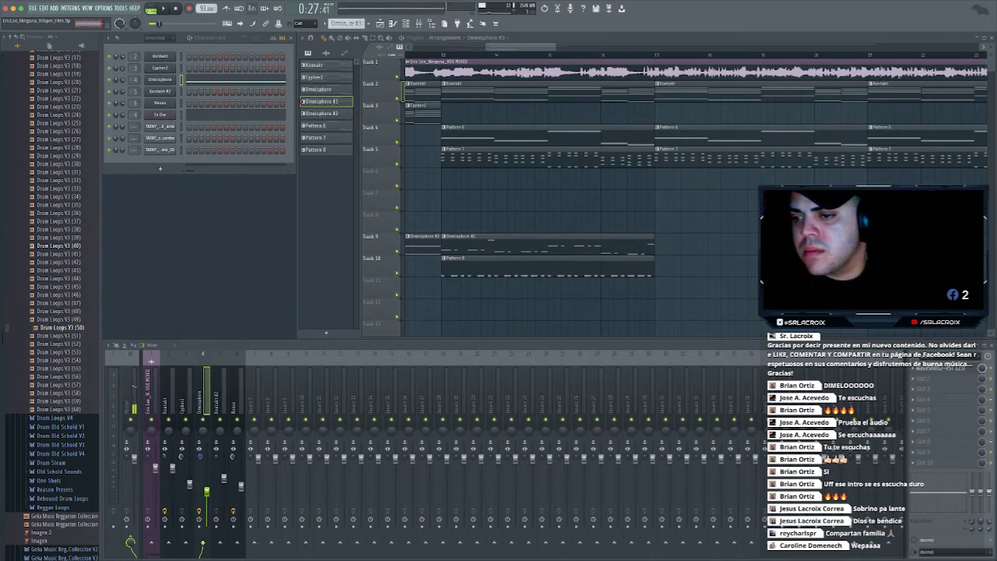
pyautogui.press('Down')
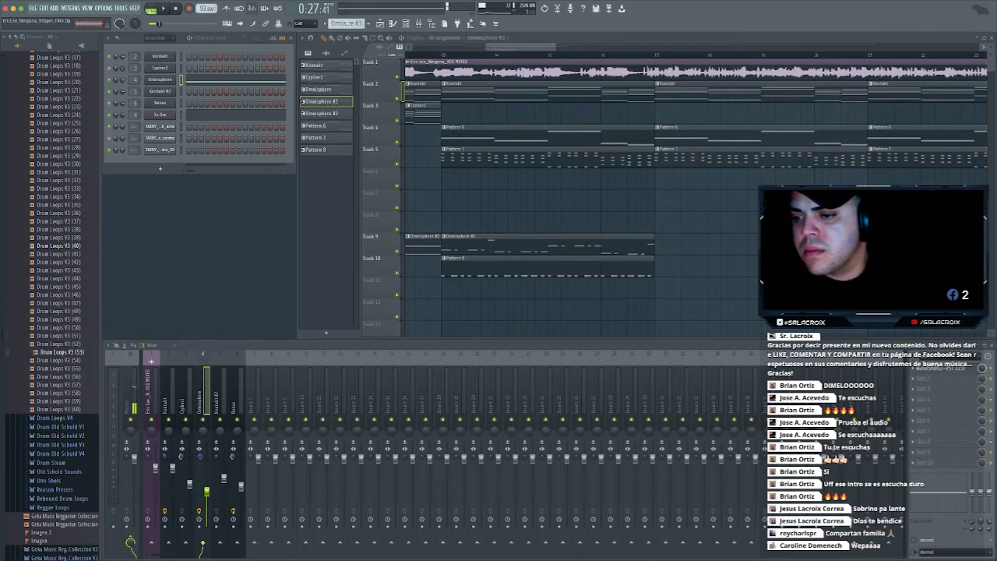
pyautogui.press('Down')
pyautogui.press('Down')
pyautogui.press('Down')
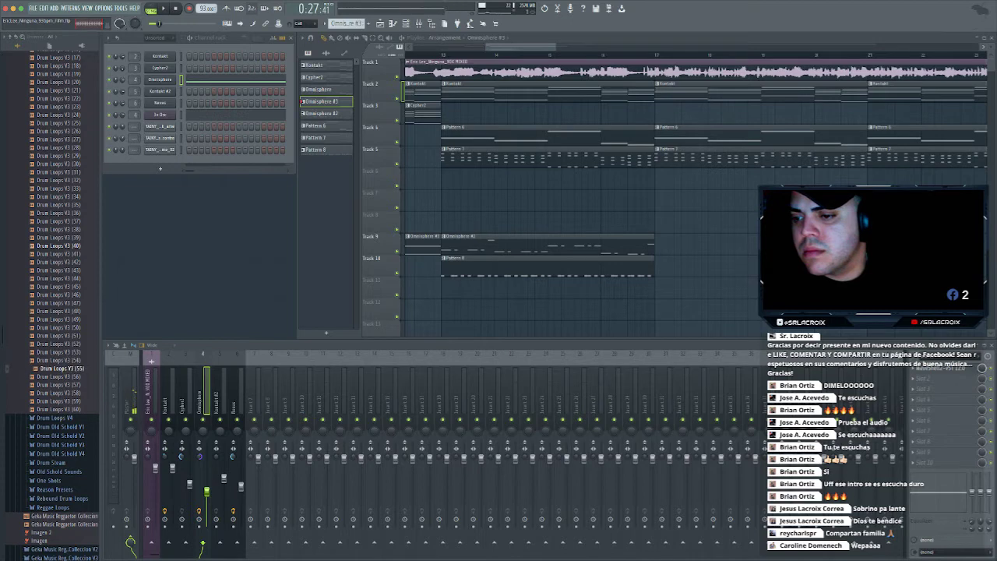
pyautogui.press('Down')
pyautogui.press('Down')
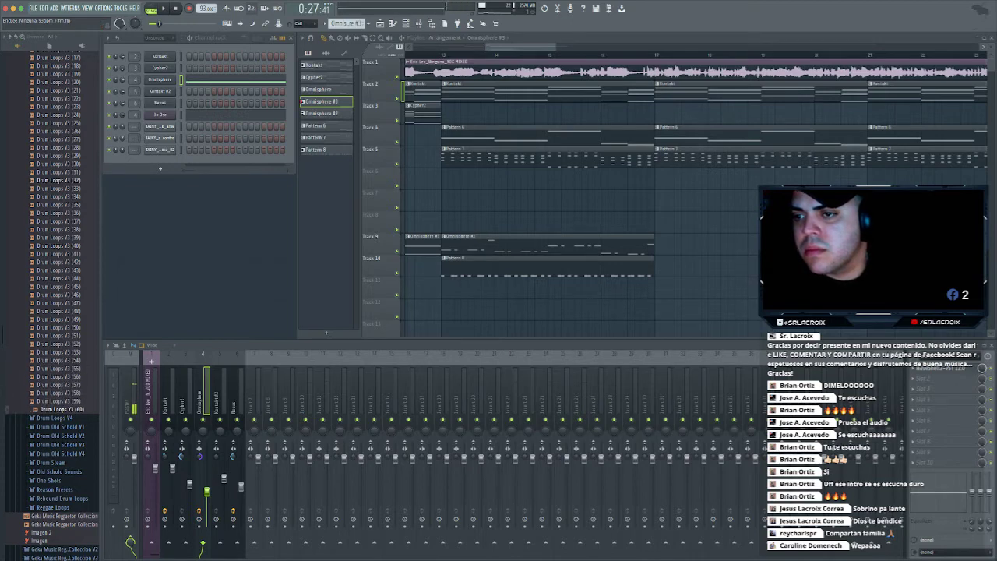
pyautogui.click(63, 156)
pyautogui.press('Down')
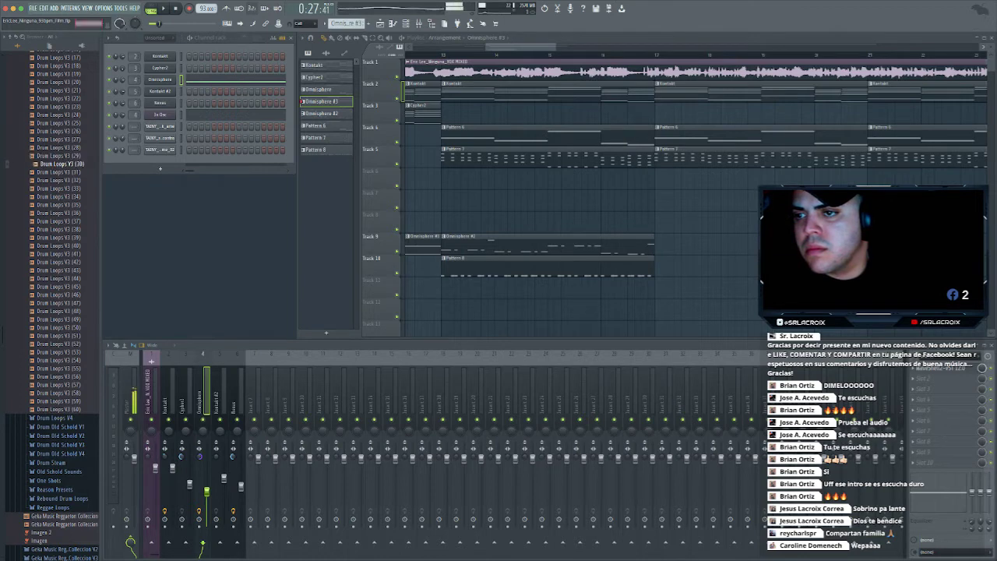
pyautogui.press('Down')
# Switch from Drum Loops V3 to the Drum Loops V4 folder and audition its loops 1 to 10
pyautogui.press('Left')
pyautogui.press('Left')
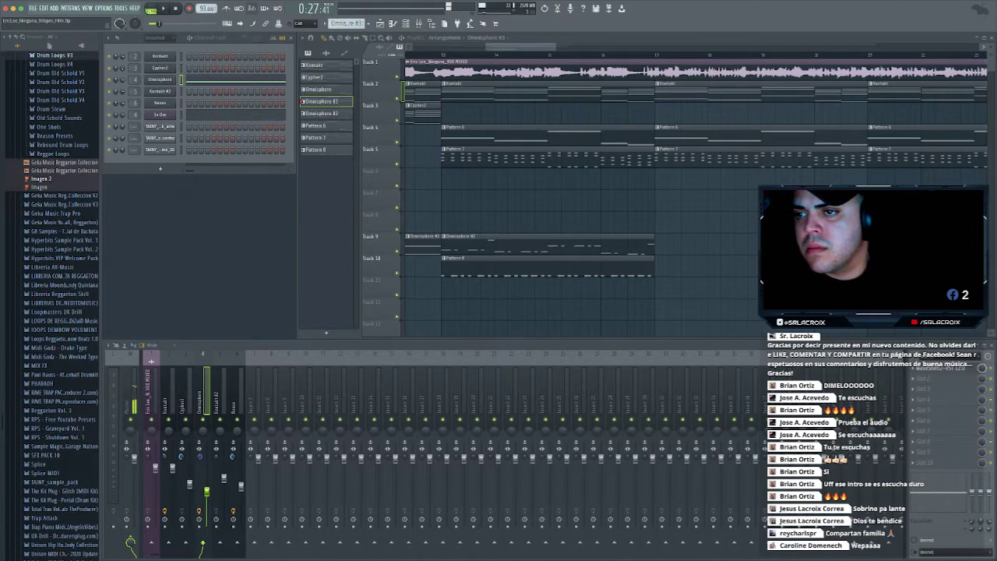
pyautogui.press('Down')
pyautogui.press('Right')
pyautogui.press('Down')
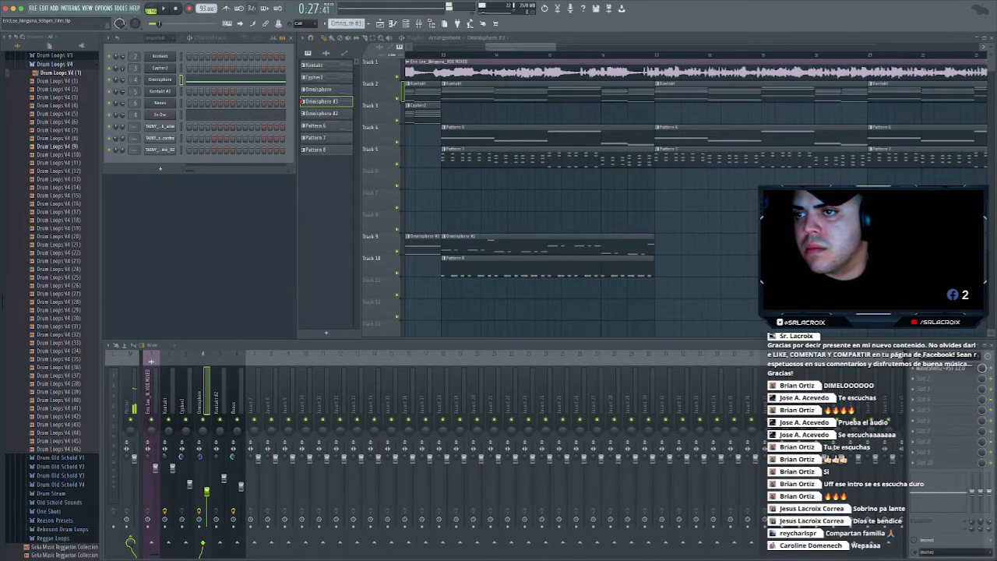
pyautogui.press('Down')
pyautogui.press('Down')
pyautogui.press('Down')
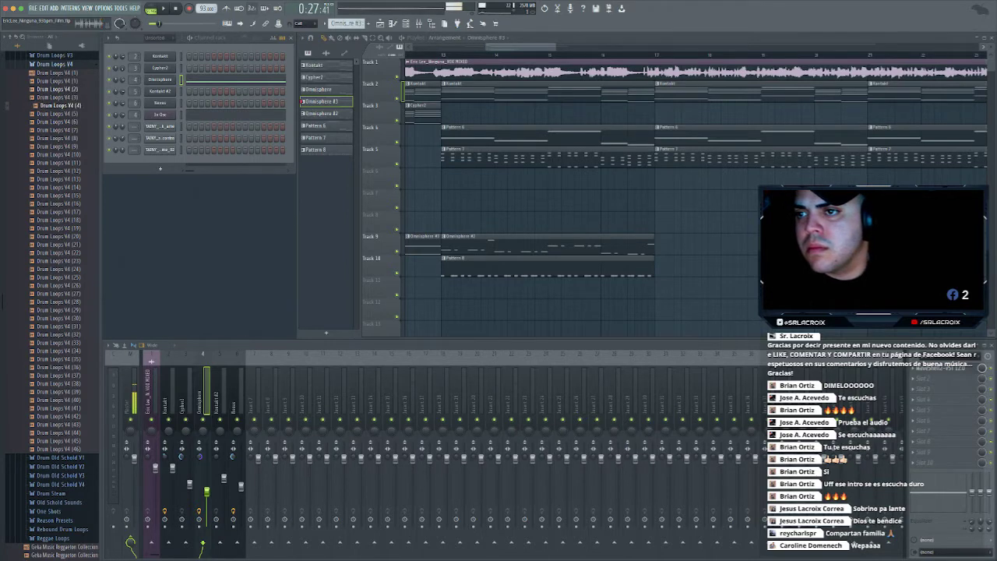
pyautogui.press('Down')
pyautogui.press('Down')
pyautogui.press('Down')
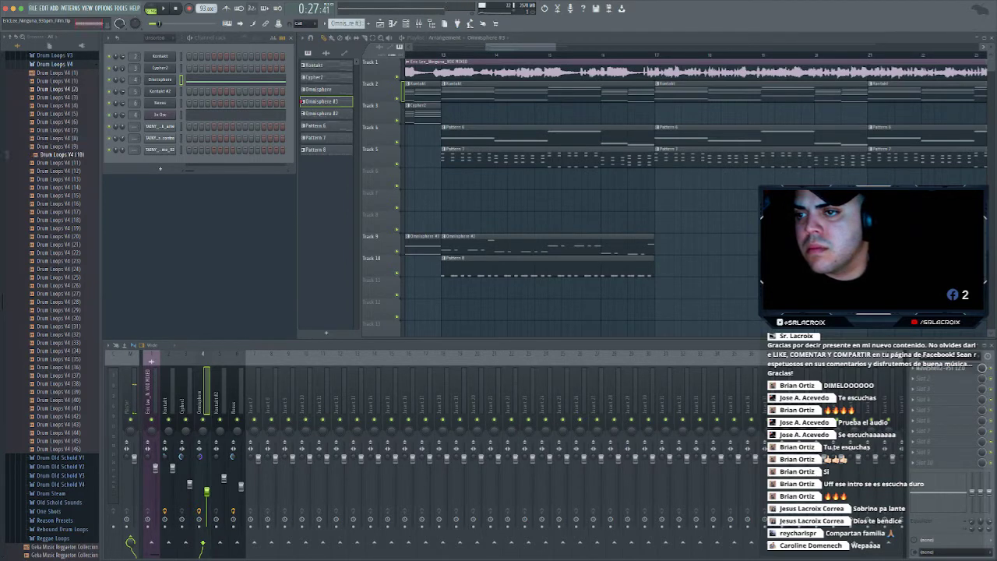
# Audition further Drum Loops V4 loops up to number 18, then listen to loop 40
pyautogui.press('Down')
pyautogui.press('Down')
pyautogui.press('Down')
pyautogui.press('Down')
pyautogui.press('Down')
pyautogui.press('Down')
pyautogui.press('Down')
pyautogui.press('Down')
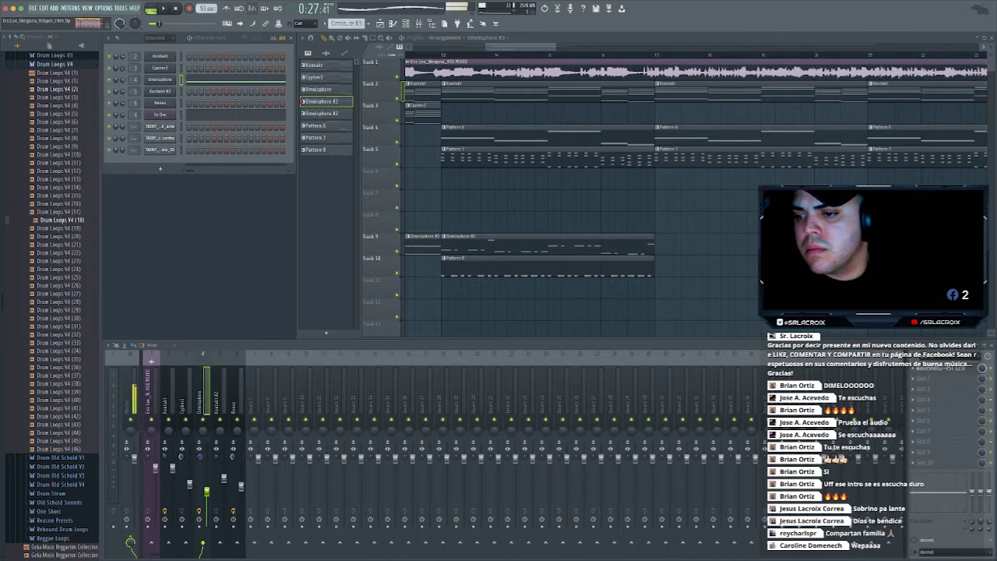
pyautogui.press('Down')
pyautogui.click(62, 401)
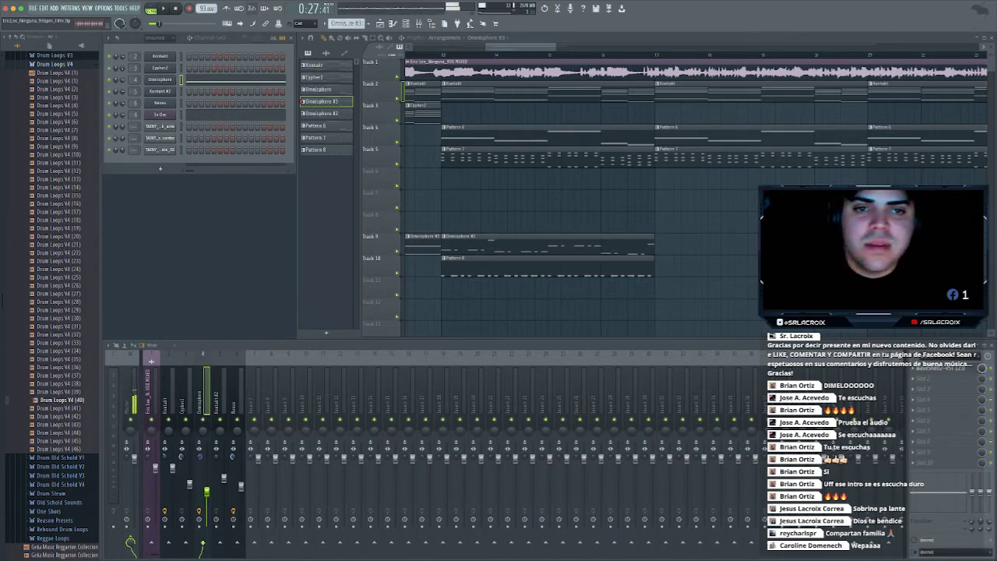
# Play the arrangement briefly, then try Drum Loops V4 (40) on Track 11 at bar 17 and undo its placement
pyautogui.press('space')
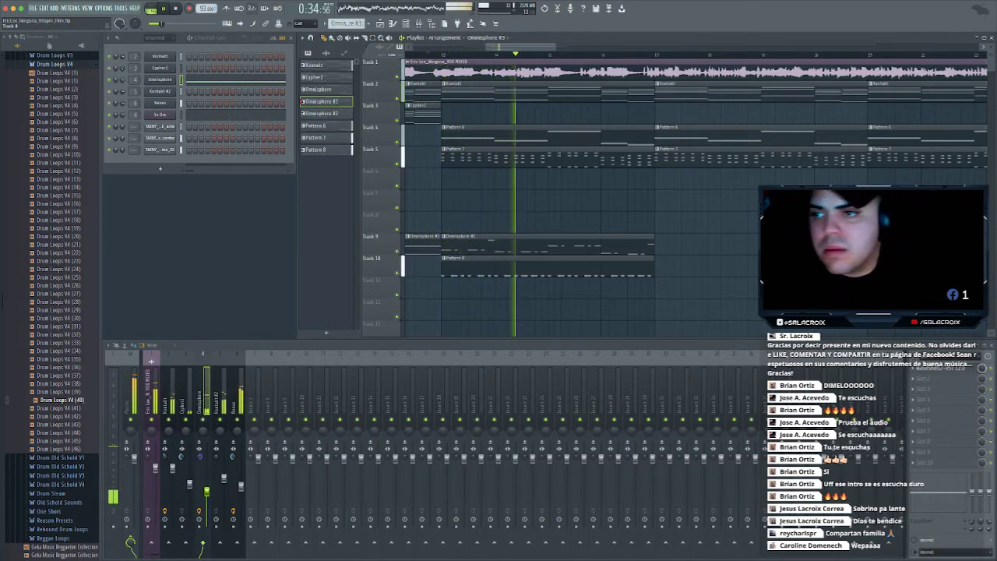
pyautogui.press('space')
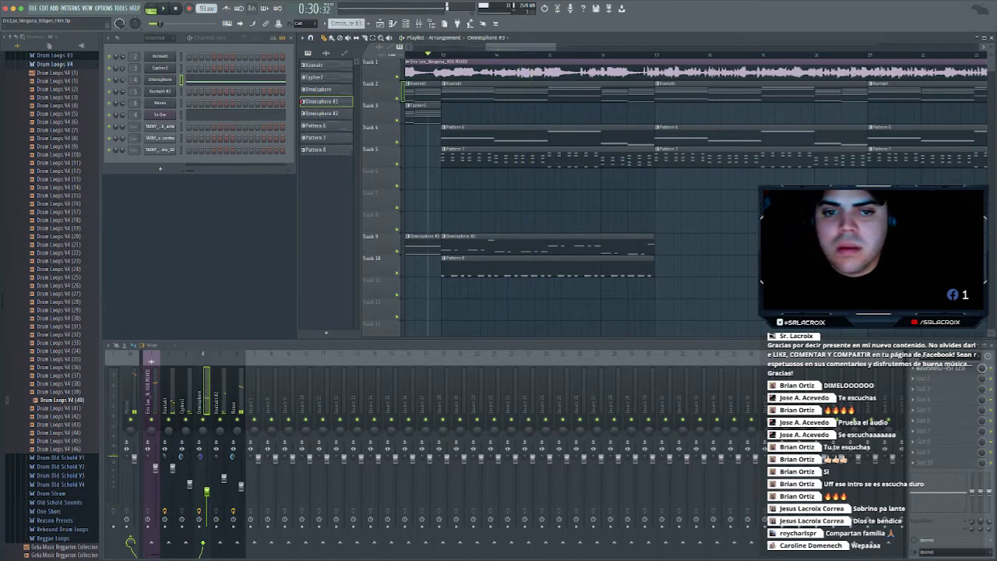
pyautogui.moveTo(30, 413); pyautogui.dragTo(653, 307)
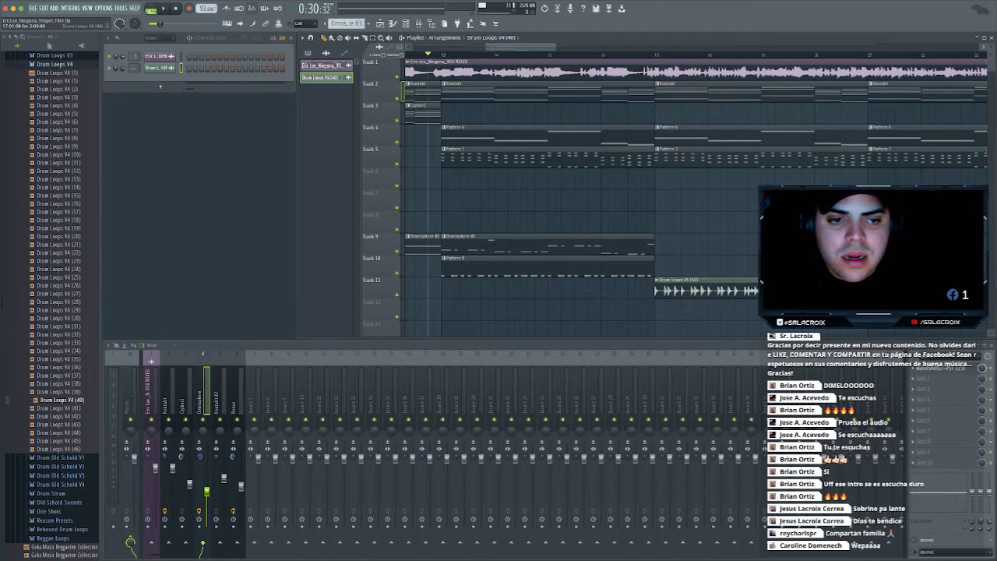
pyautogui.hotkey('ctrl', 'z')
# Play the arrangement from about bar 15 through the transition into bar 17
pyautogui.click(580, 55)
pyautogui.hscroll(3, 693, 187)
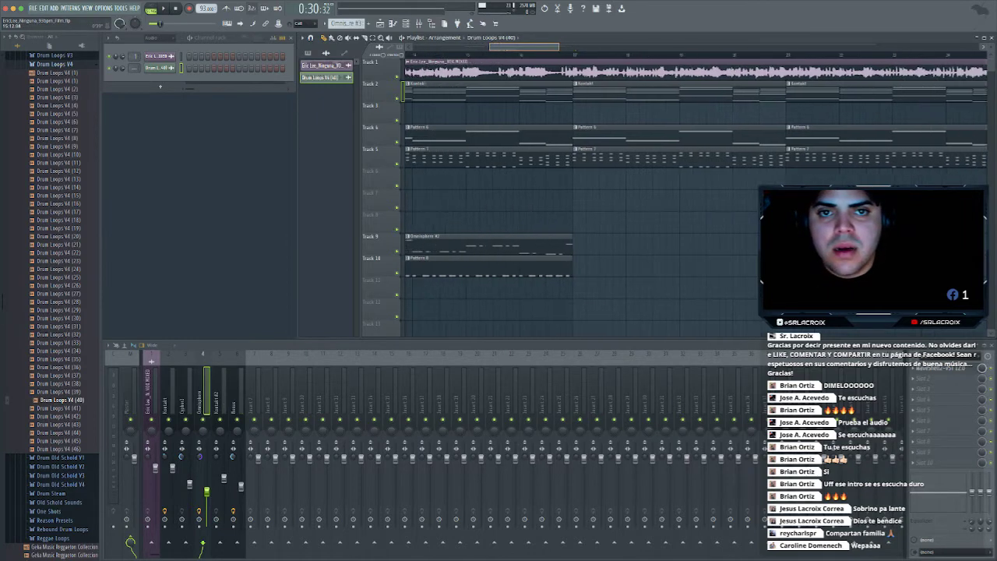
pyautogui.hscroll(-2, 694, 187)
pyautogui.press('space')
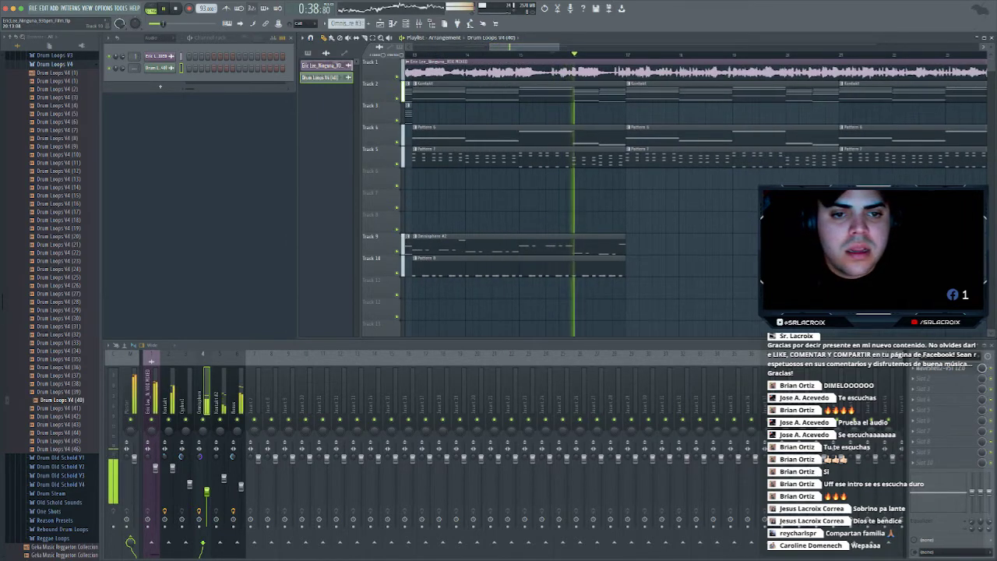
pyautogui.hscroll(2, 694, 187)
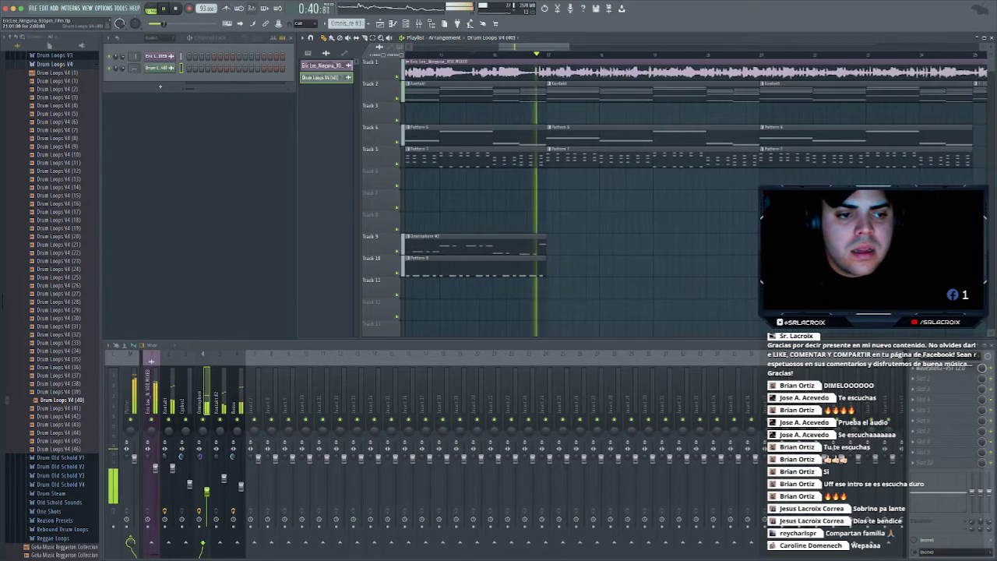
# Open the sample settings of the Drum Loops V4 (40) channel, then close them while the arrangement plays
pyautogui.click(157, 68)
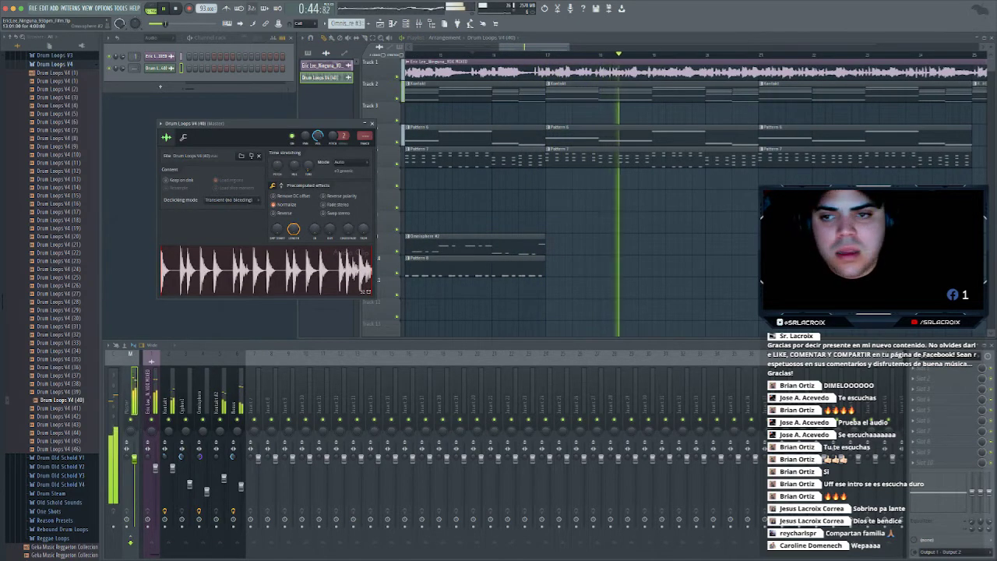
pyautogui.click(499, 245)
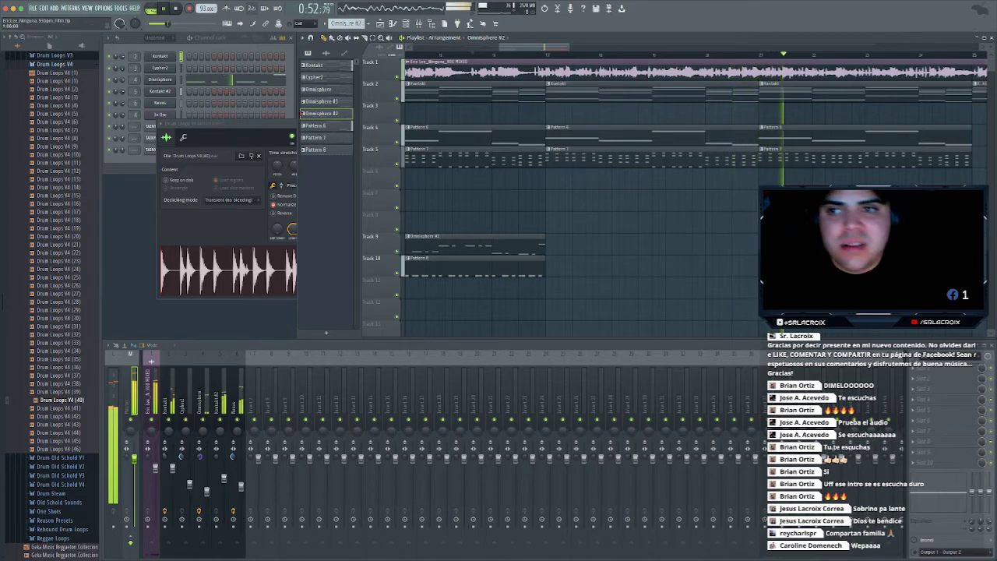
pyautogui.moveTo(234, 124); pyautogui.dragTo(180, 164)
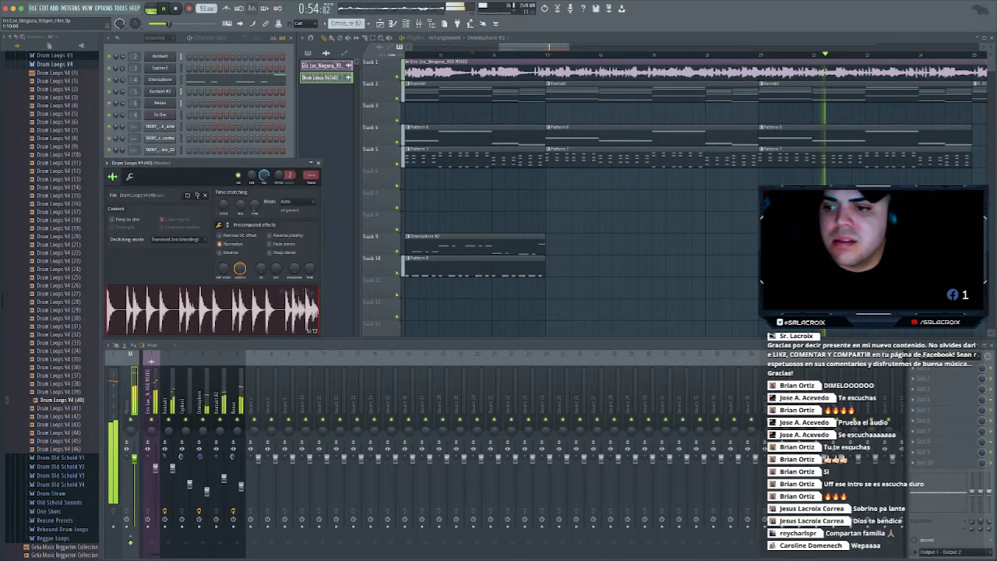
pyautogui.click(318, 162)
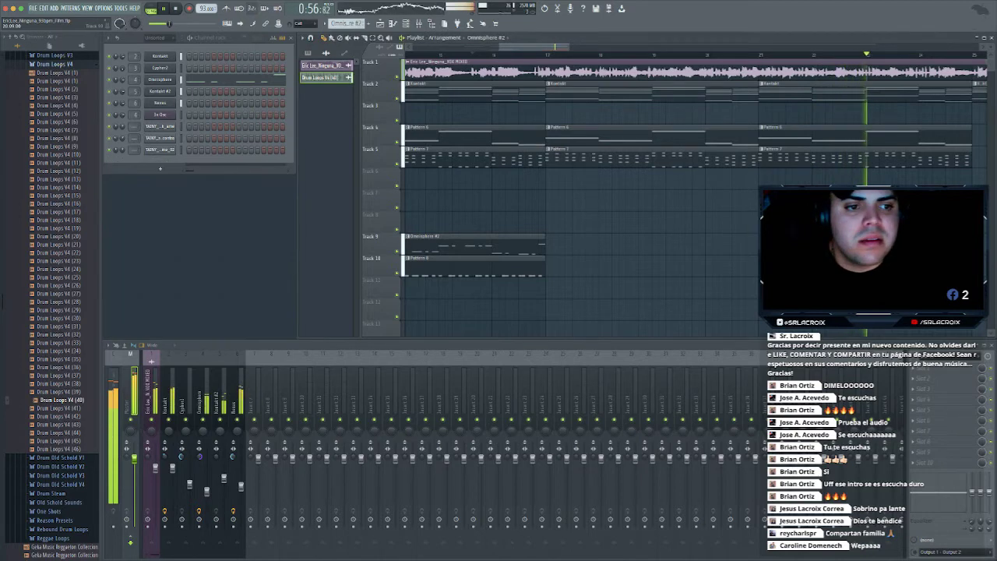
# Collapse the Drum Loops V4 folder and replay the passage leading up to bar 17
pyautogui.click(55, 64)
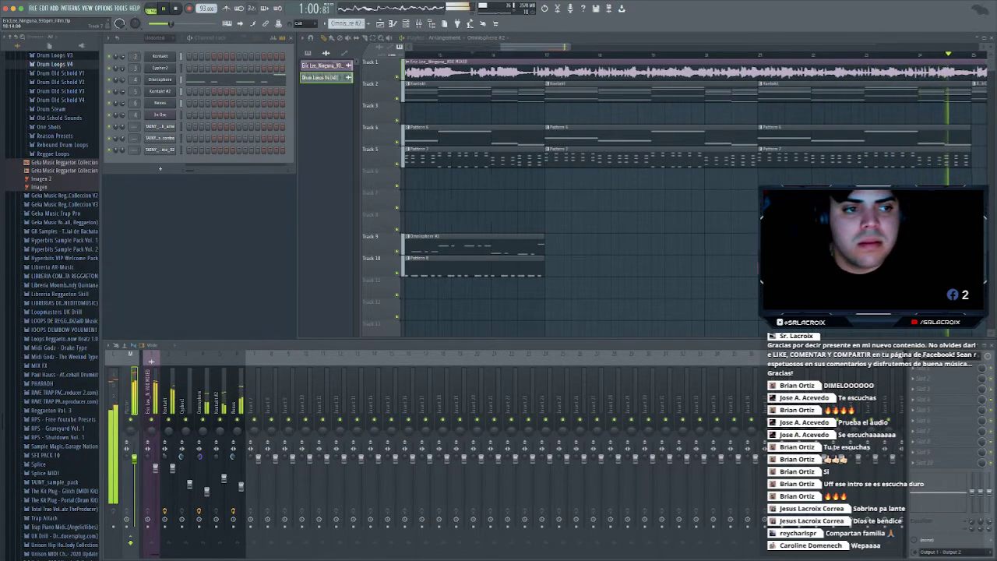
pyautogui.hscroll(3, 694, 187)
pyautogui.hscroll(-3, 693, 187)
pyautogui.press('space')
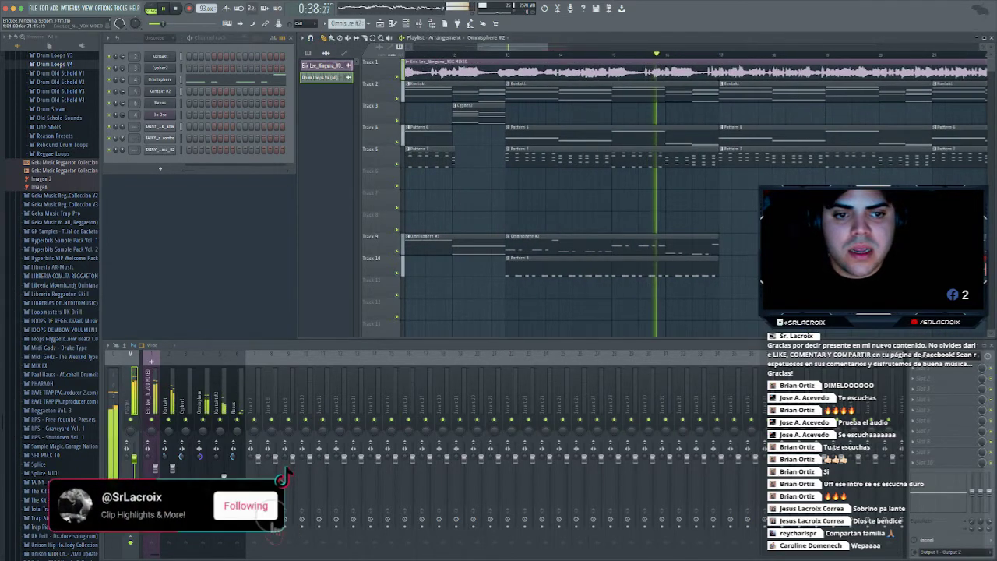
pyautogui.hscroll(4, 494, 195)
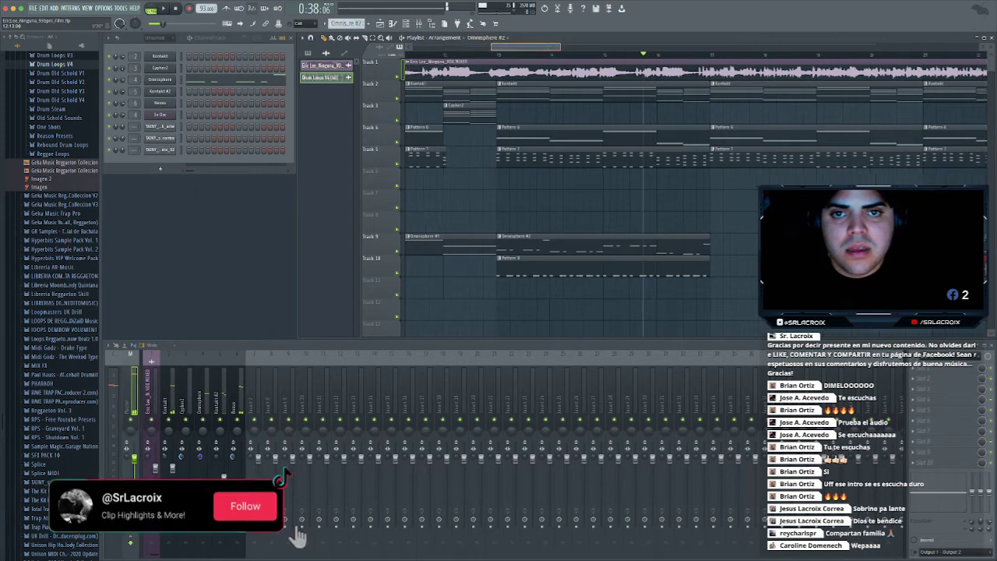
# Split Pattern 8 on Track 10 at bar 16, shorten the piece to a single hit and add two spaced copies within that bar
pyautogui.scroll(3, 494, 195)
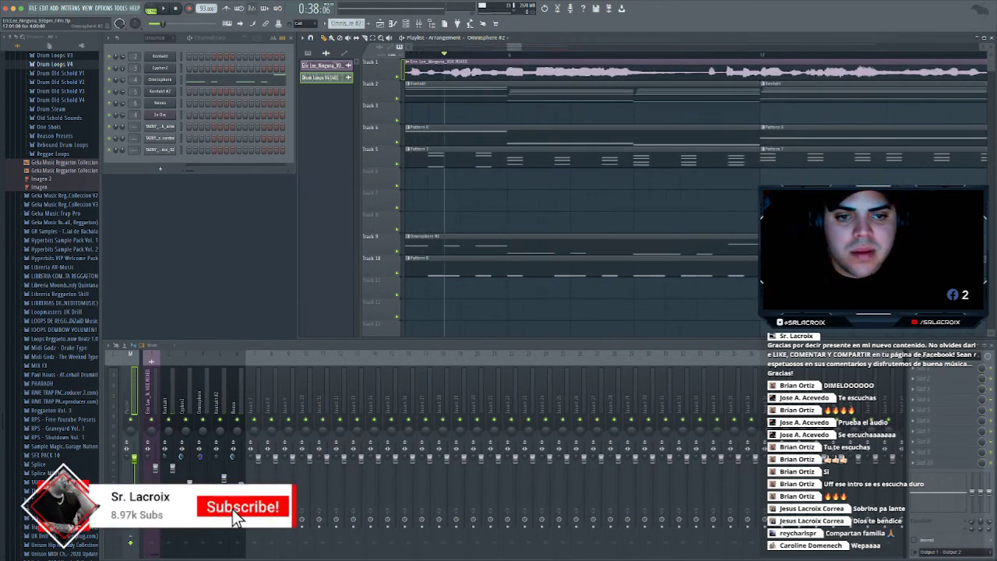
pyautogui.moveTo(759, 268); pyautogui.dragTo(523, 267)
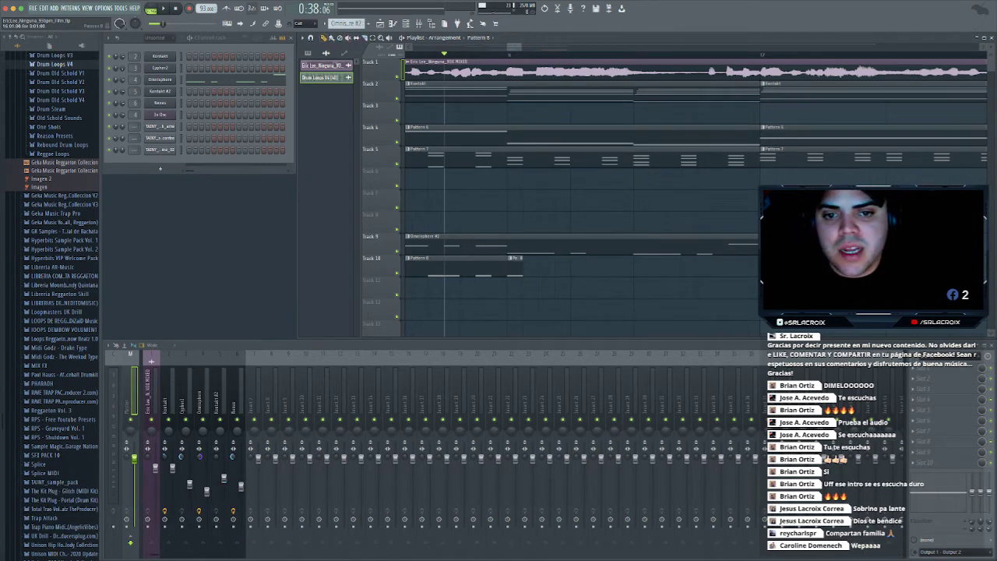
pyautogui.click(513, 268)
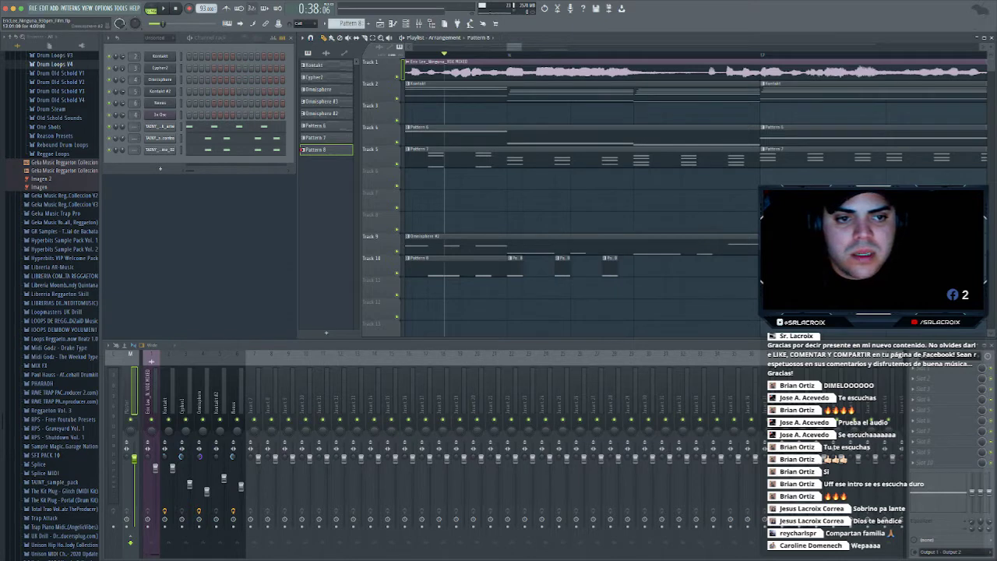
# On Track 9, end Omnisphere #2 at bar 16 and fill that bar with the one-bar Omnisphere #3 piece sliced at bar 12
pyautogui.moveTo(758, 246); pyautogui.dragTo(508, 247)
pyautogui.hscroll(-10, 507, 247)
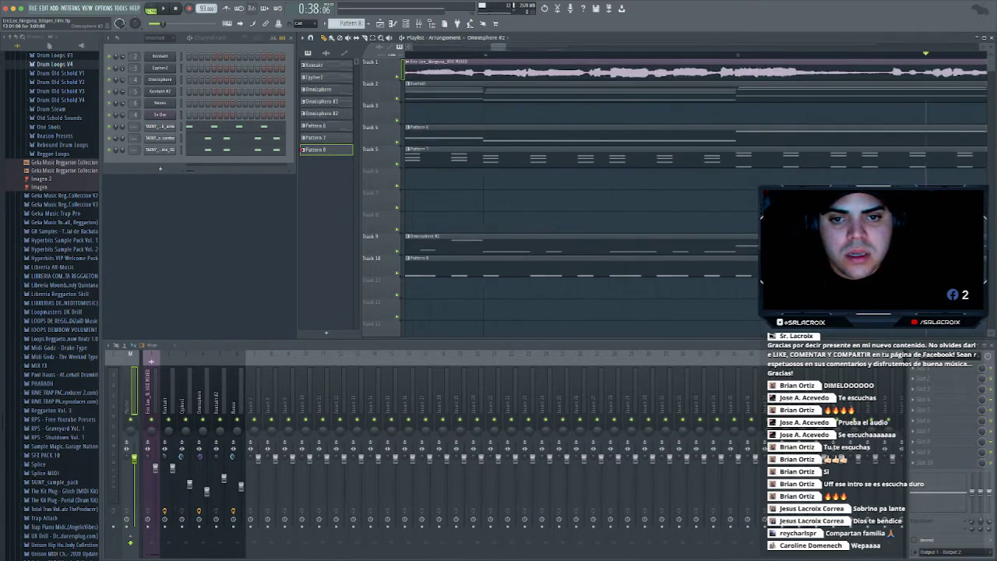
pyautogui.hscroll(-3, 522, 246)
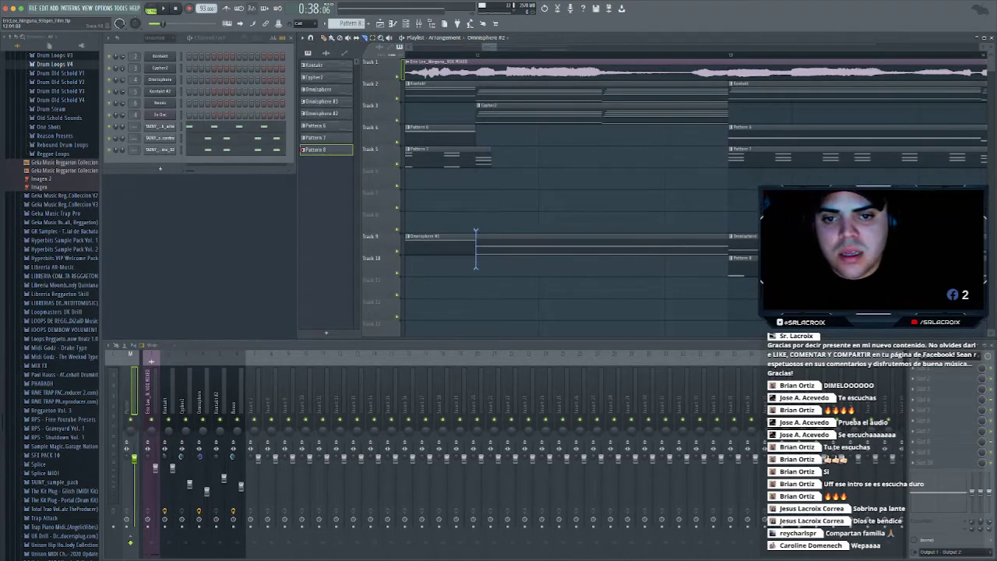
pyautogui.click(521, 246)
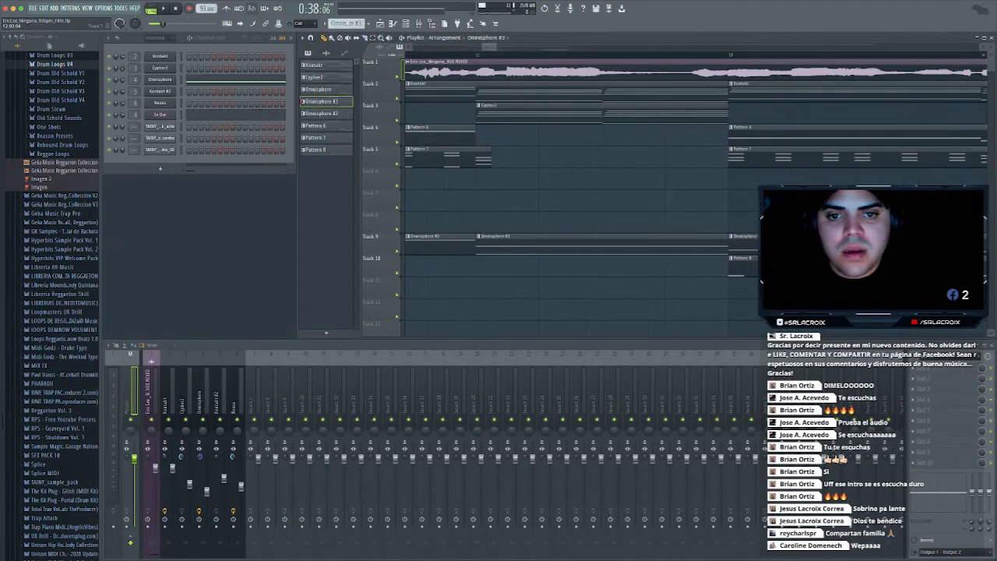
pyautogui.hscroll(12, 521, 246)
pyautogui.click(483, 246)
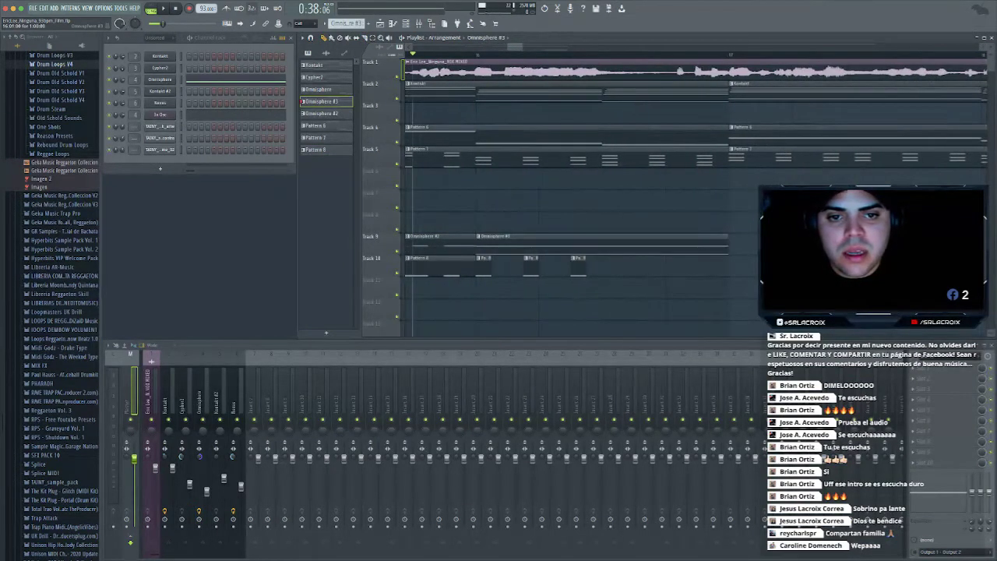
# Trim the Kontakt, Pattern 6, Pattern 7 and Omnisphere #3 clips to end halfway through bar 16, checking the passage by playback
pyautogui.press('space')
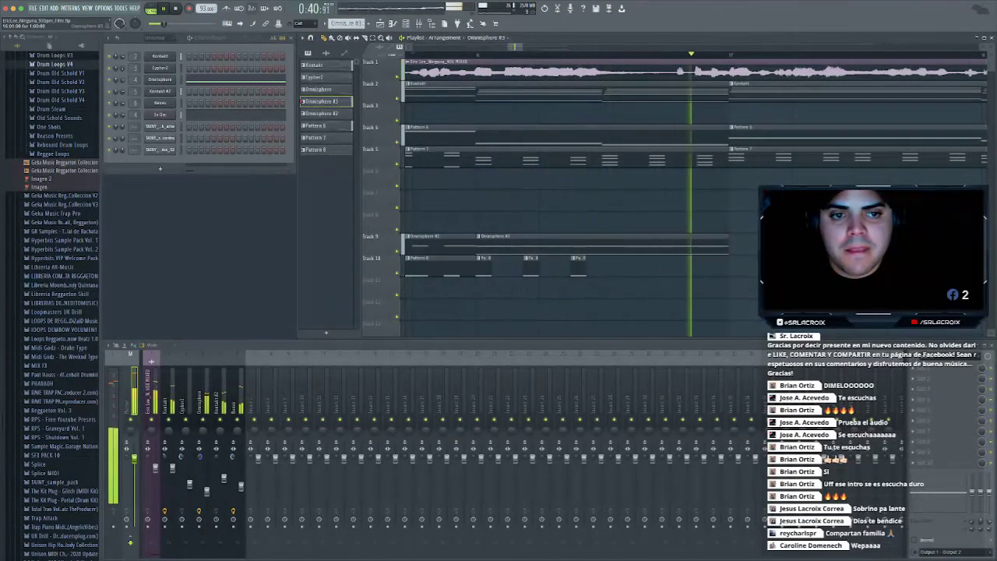
pyautogui.press('space')
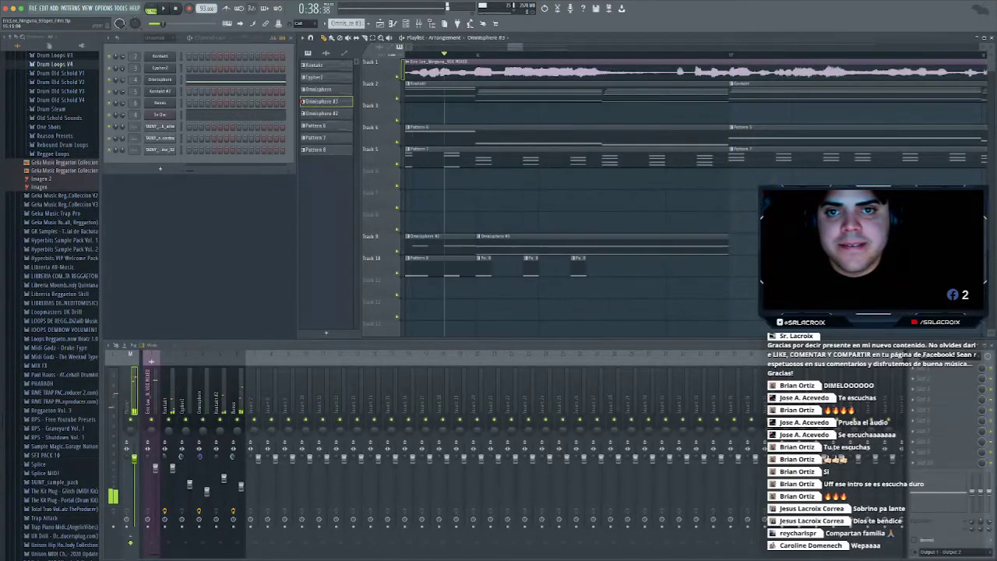
pyautogui.scroll(-4, 481, 246)
pyautogui.hscroll(-3, 482, 246)
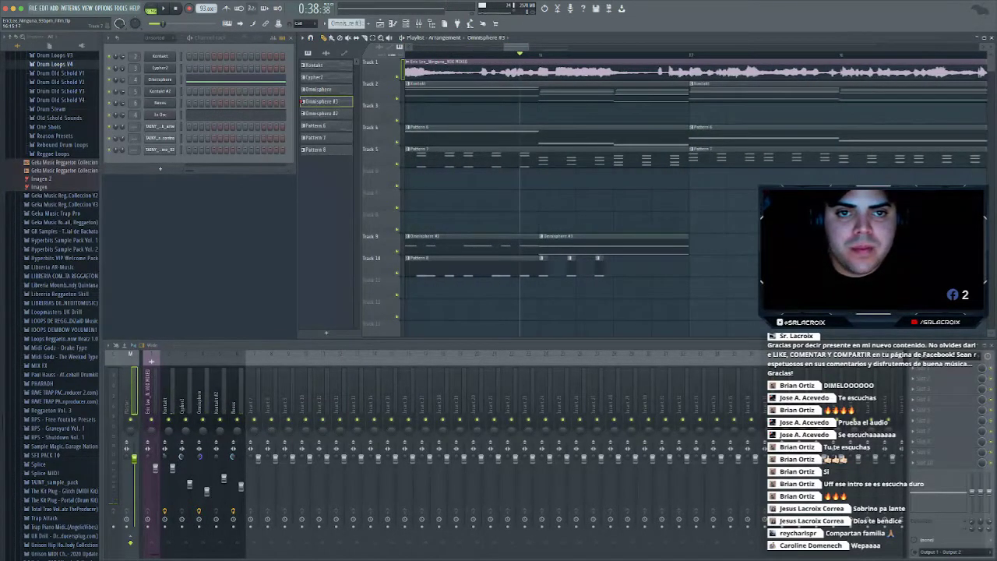
pyautogui.moveTo(683, 190); pyautogui.dragTo(614, 92)
pyautogui.moveTo(687, 242); pyautogui.dragTo(615, 241)
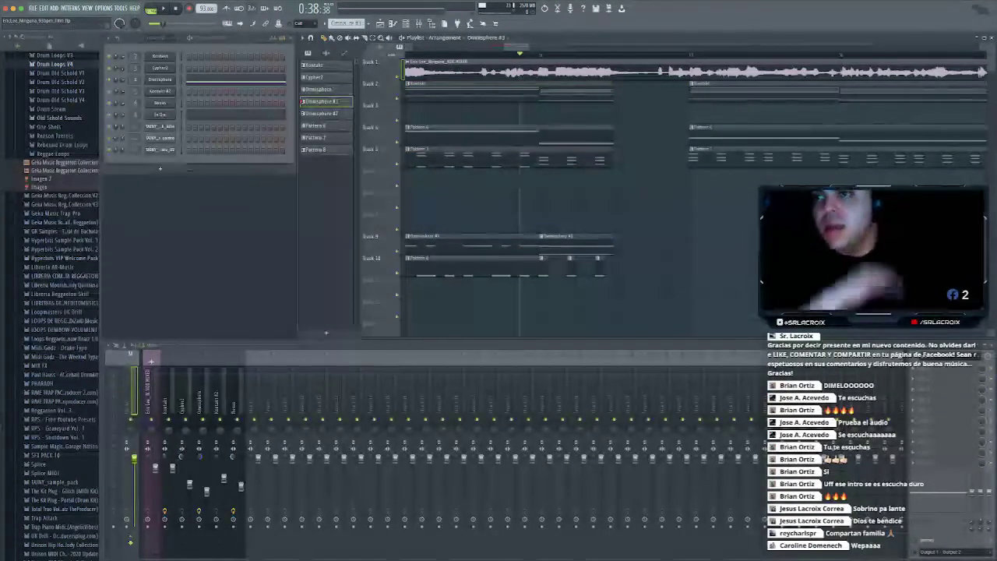
pyautogui.press('space')
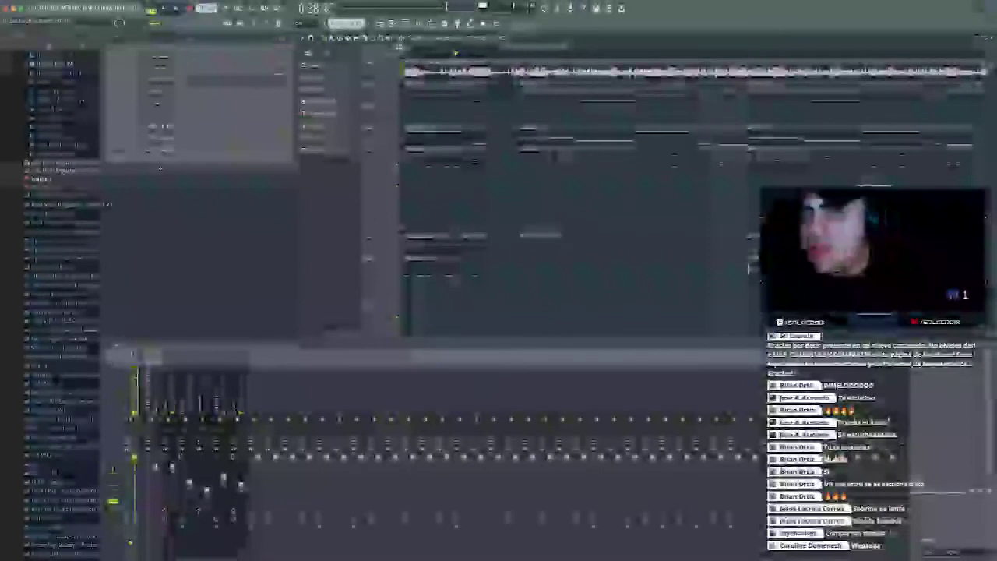
# Browse the sample library for another percussion sound and audition a sample
pyautogui.scroll(5, 62, 304)
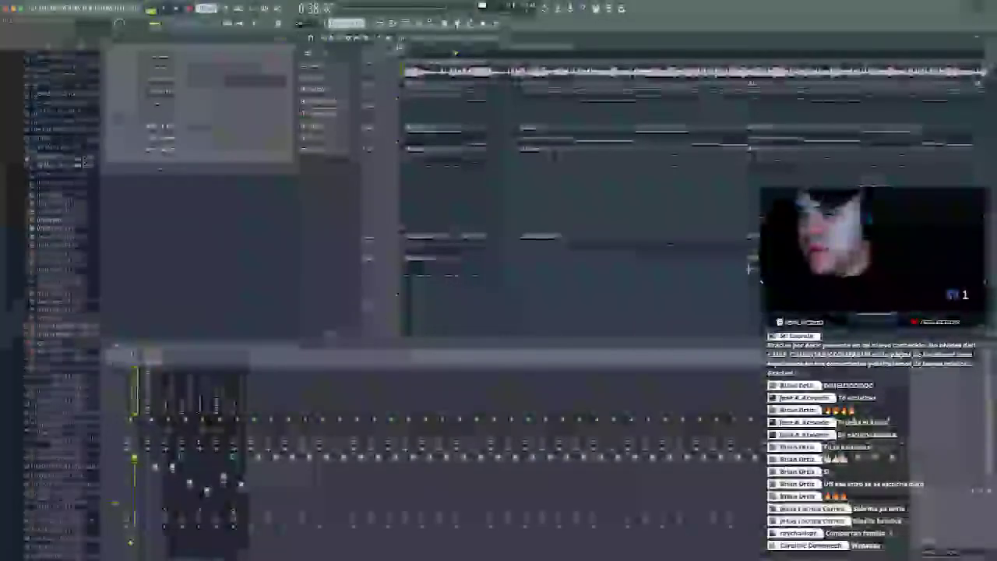
pyautogui.scroll(10, 62, 304)
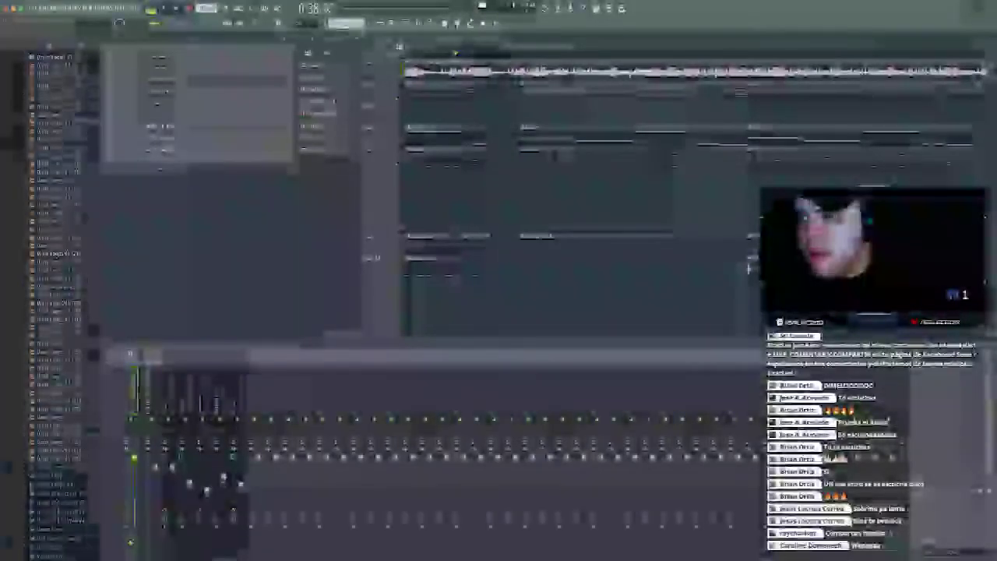
pyautogui.scroll(-3, 55, 303)
pyautogui.click(55, 294)
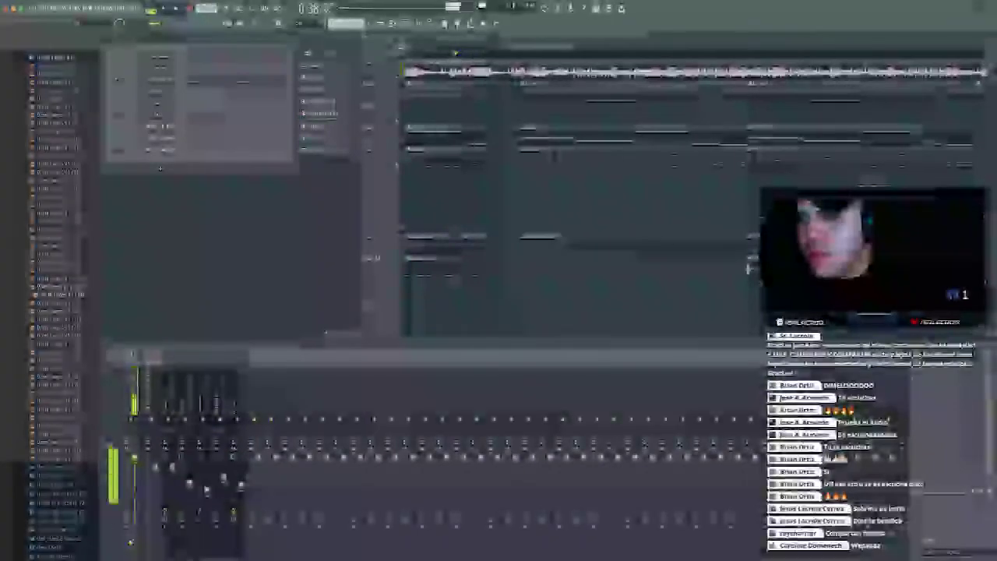
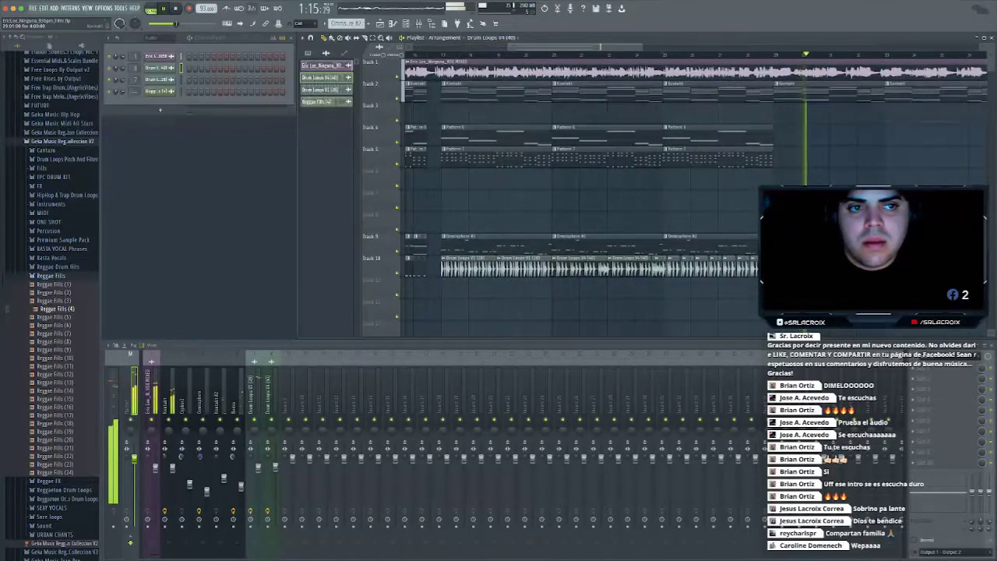
# Copy the Kontakt, Pattern 6, Pattern 7, Omnisphere #2 and Pattern 8 section from bars 13–16 to bar 29 and play it
pyautogui.moveTo(538, 75); pyautogui.dragTo(614, 261)
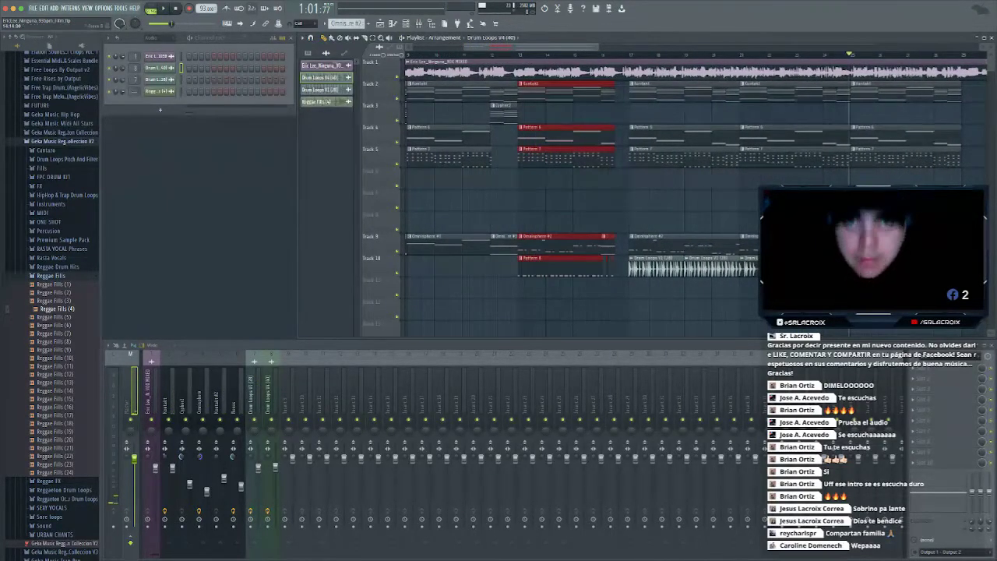
pyautogui.moveTo(537, 47); pyautogui.dragTo(663, 46)
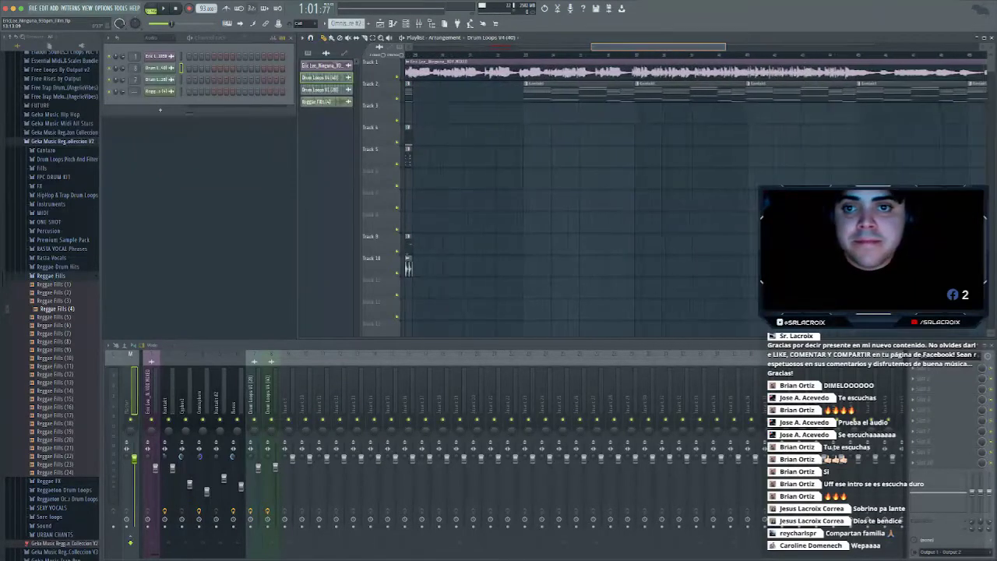
pyautogui.hotkey('ctrl', 'v')
pyautogui.press('space')
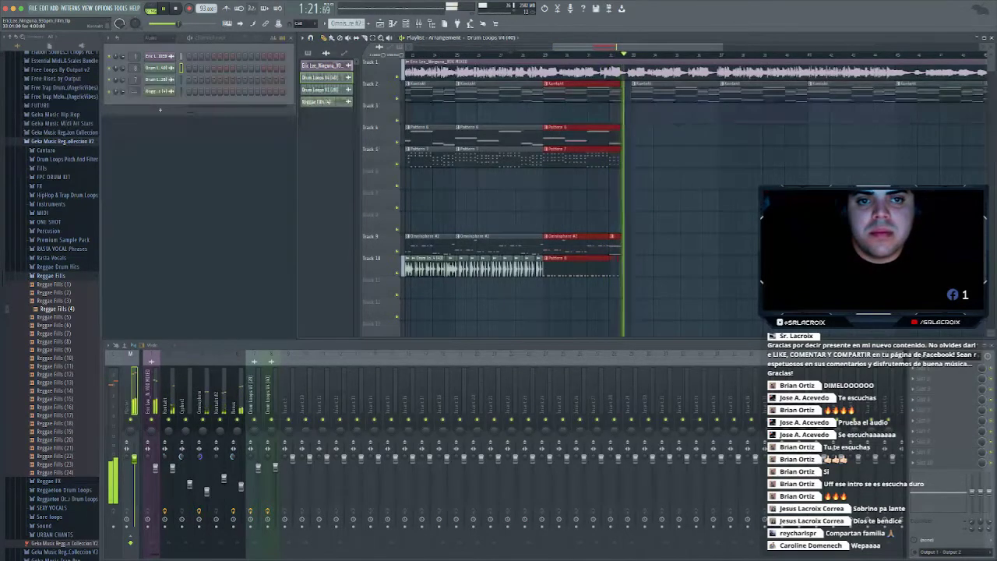
# Remove the break pieces in bar 32 and extend the copied clips on tracks 2, 4, 5, 9 and 10 to bar 33
pyautogui.press('space')
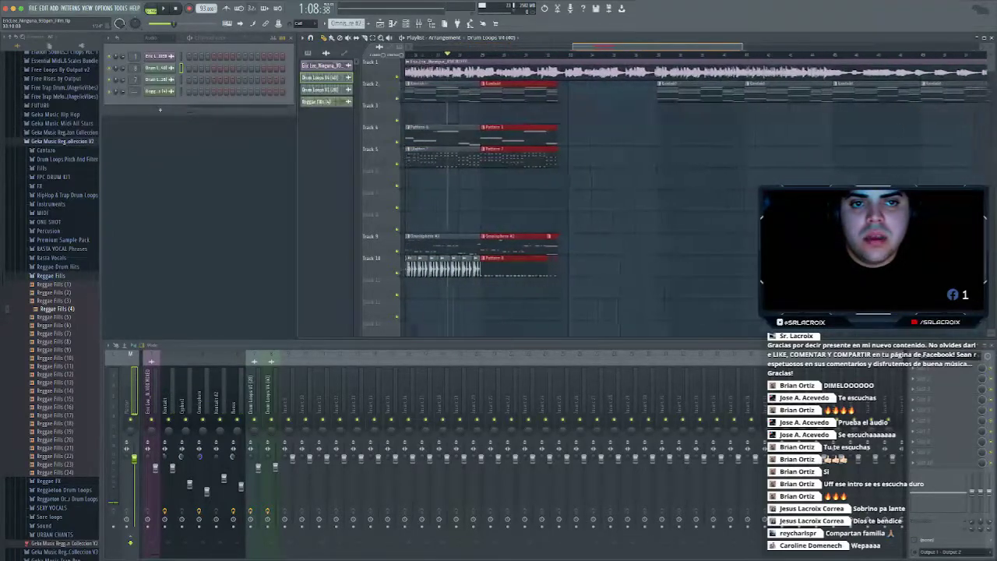
pyautogui.moveTo(730, 47); pyautogui.dragTo(625, 46)
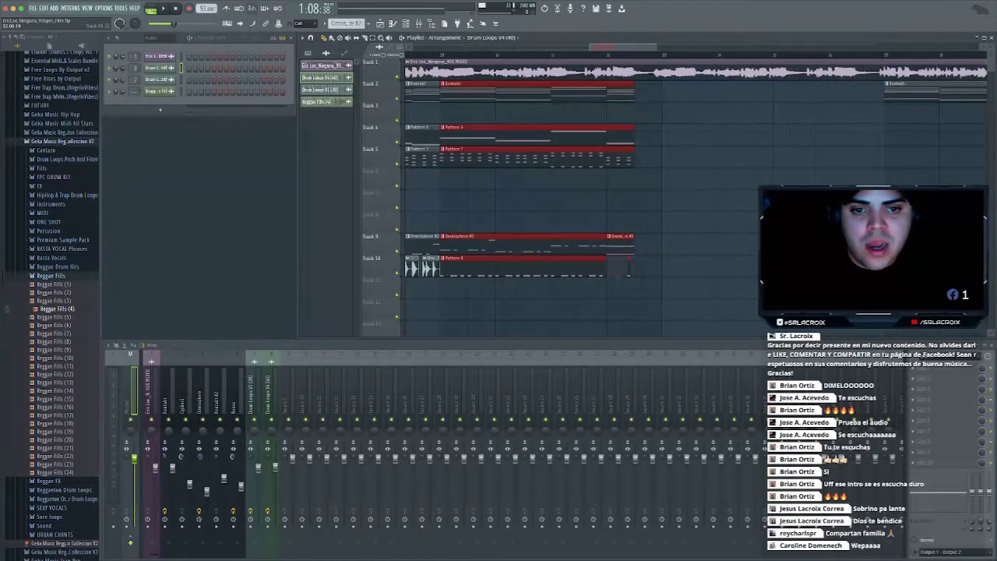
pyautogui.press('super+d')
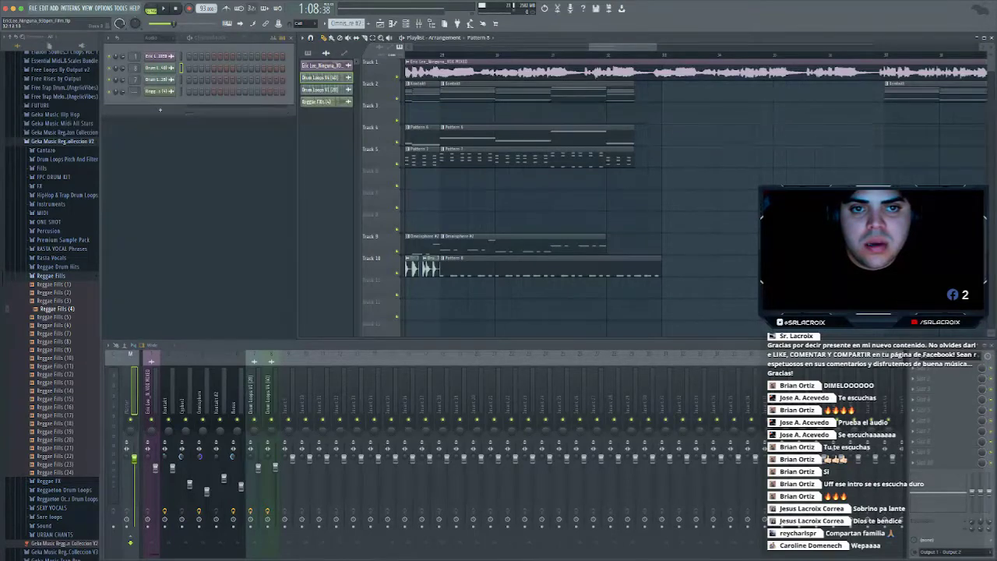
pyautogui.moveTo(642, 81); pyautogui.dragTo(622, 165)
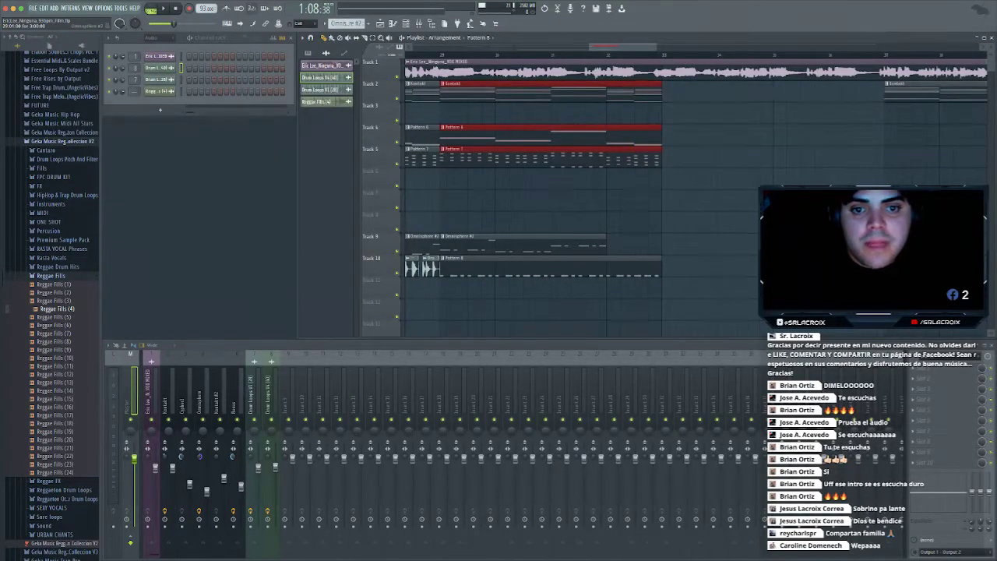
pyautogui.moveTo(605, 244); pyautogui.dragTo(634, 245)
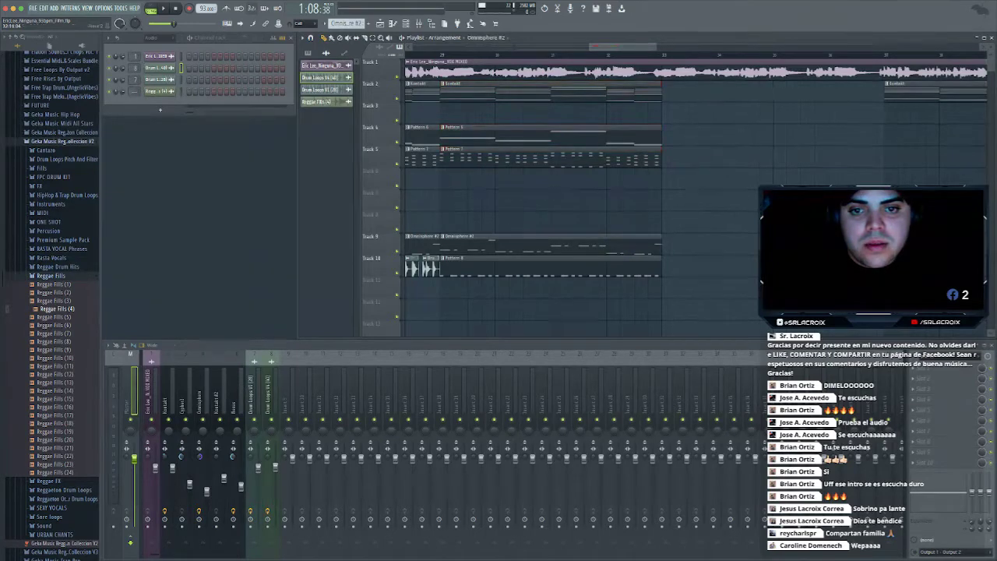
# Duplicate the four-bar section at bar 29 across all its tracks to bar 33 and play it
pyautogui.moveTo(672, 99); pyautogui.dragTo(556, 279)
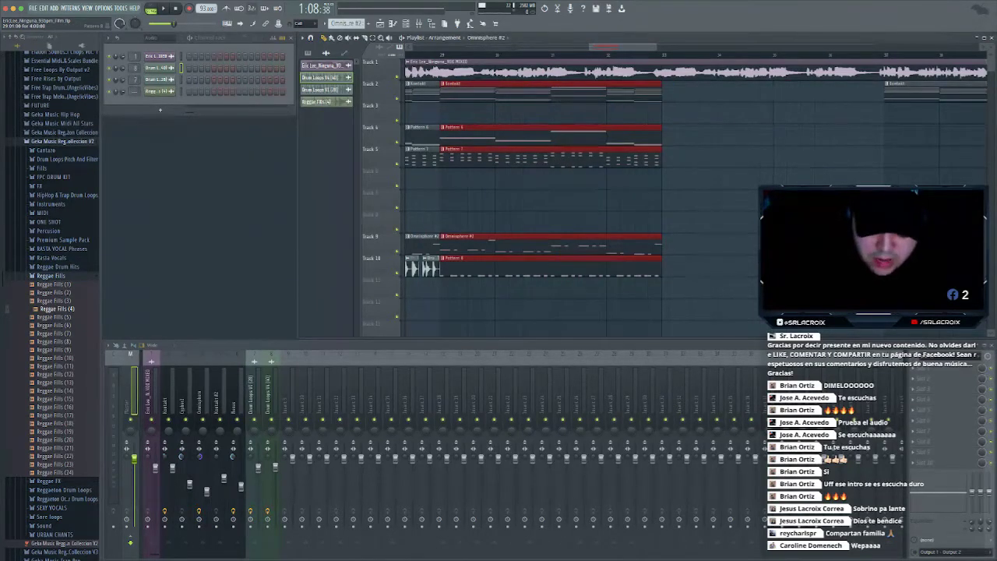
pyautogui.hotkey('ctrl', 'b')
pyautogui.press('space')
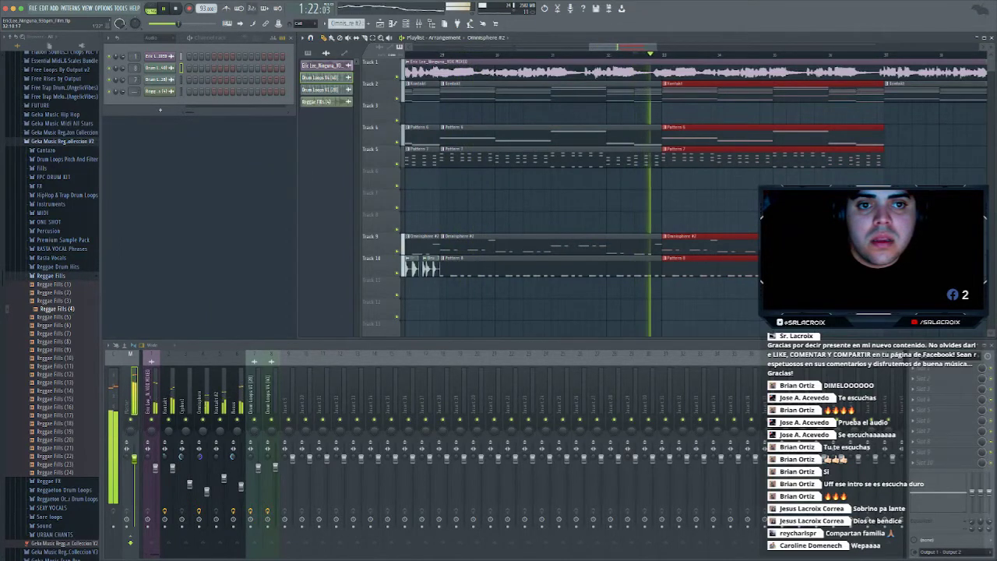
# Replace the Track 9 and Track 10 clips in bars 33–36 with the Omnisphere #2 and Pattern 8 break version from bars 13–16
pyautogui.moveTo(622, 47); pyautogui.dragTo(595, 47)
pyautogui.moveTo(480, 81); pyautogui.dragTo(748, 298)
pyautogui.hscroll(1, 811, 171)
pyautogui.press('space')
pyautogui.hotkey('ctrl', 'd')
pyautogui.hscroll(-5, 686, 269)
pyautogui.moveTo(655, 233); pyautogui.dragTo(587, 277)
pyautogui.hscroll(7, 624, 273)
pyautogui.hscroll(8, 580, 195)
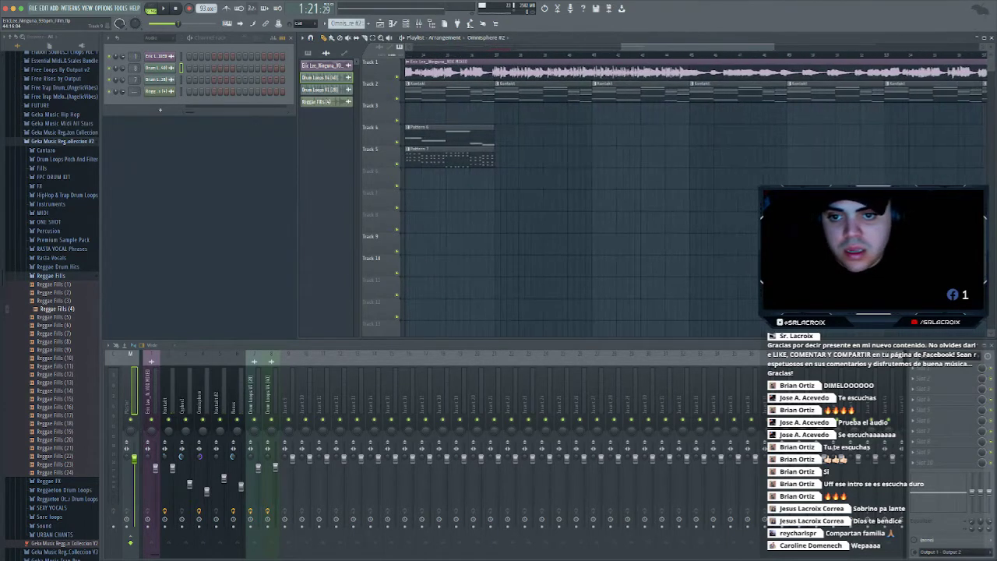
pyautogui.hscroll(-8, 581, 195)
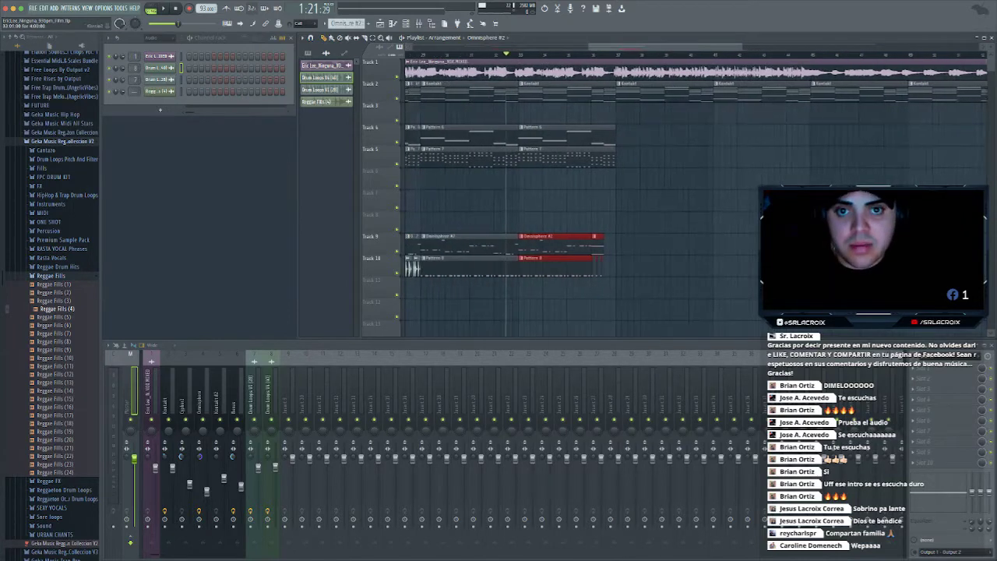
pyautogui.press('space')
# Copy the drum-loop section in bars 17–24 to bar 37, keeping its clips on their original tracks, and clear the selection
pyautogui.hscroll(-11, 580, 195)
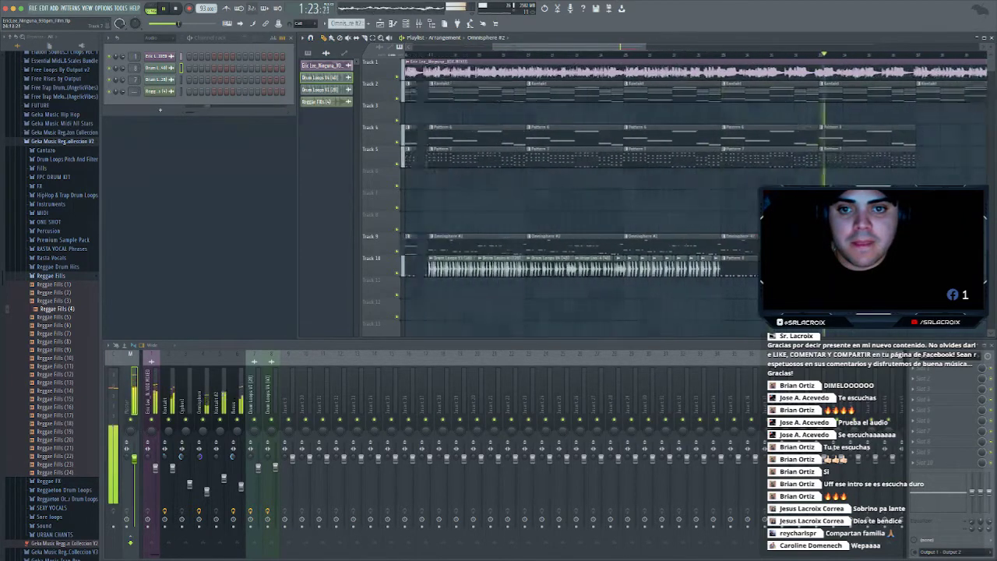
pyautogui.moveTo(539, 81); pyautogui.dragTo(737, 276)
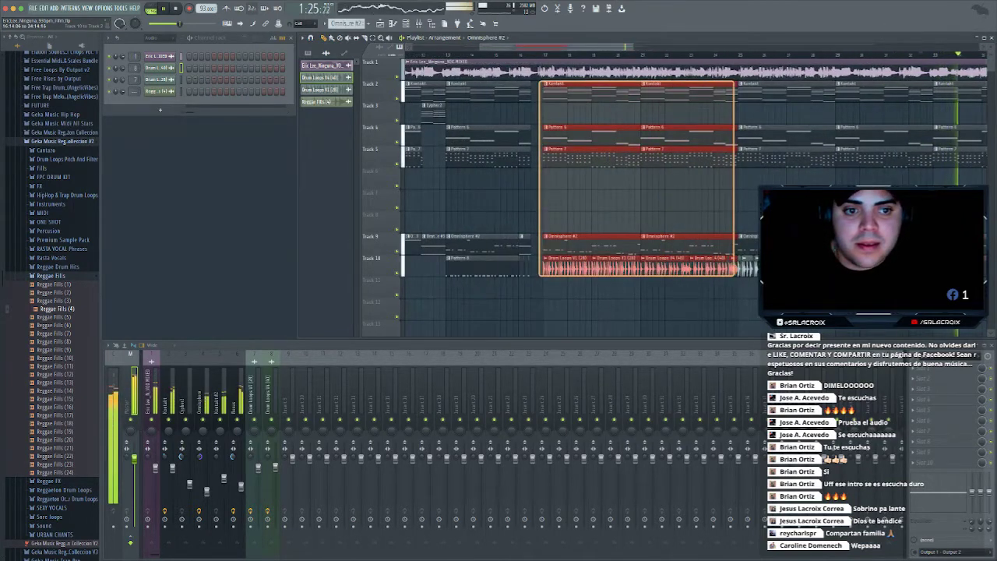
pyautogui.hscroll(-1, 699, 244)
pyautogui.press('super+v')
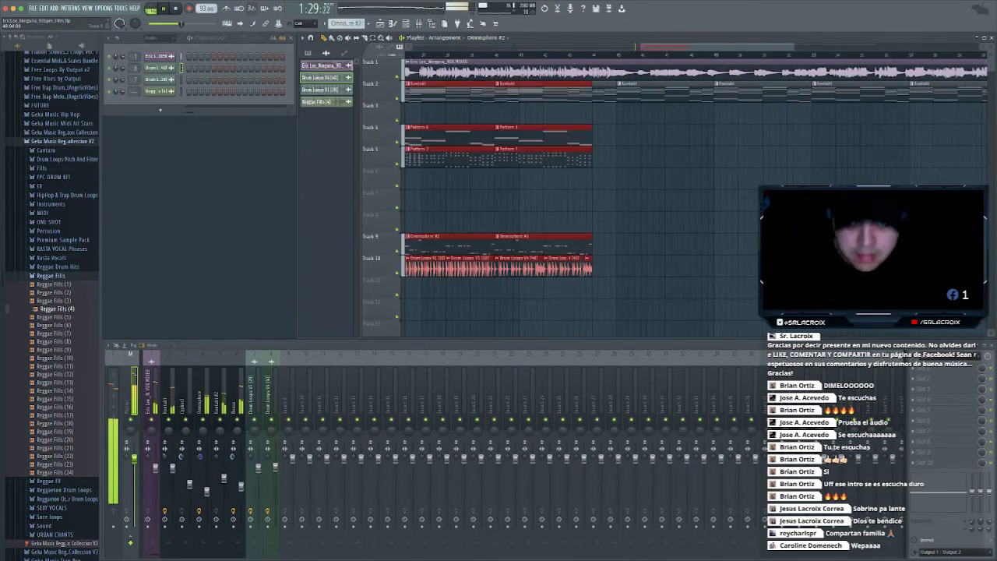
pyautogui.moveTo(540, 136); pyautogui.dragTo(557, 158)
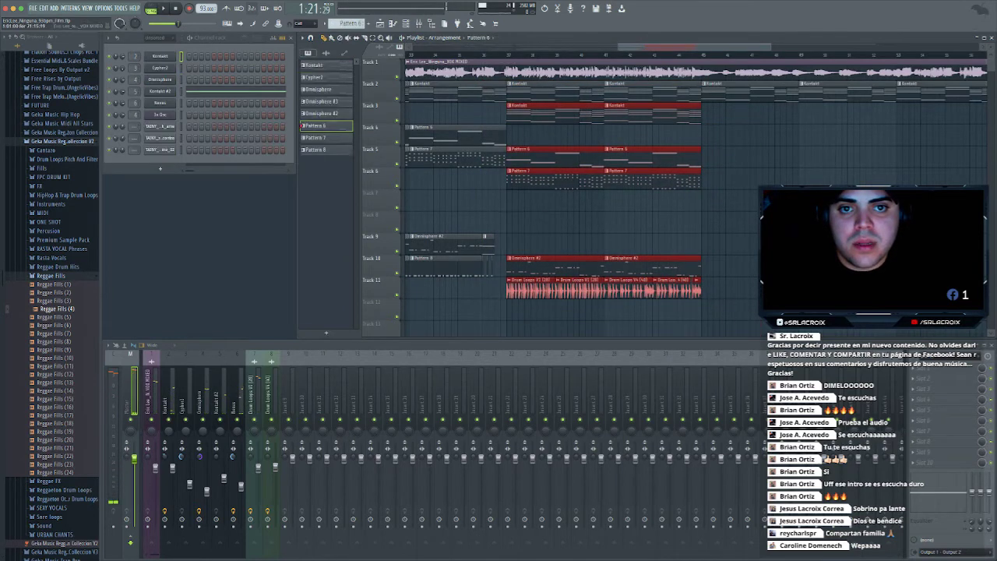
pyautogui.moveTo(556, 116); pyautogui.dragTo(556, 93)
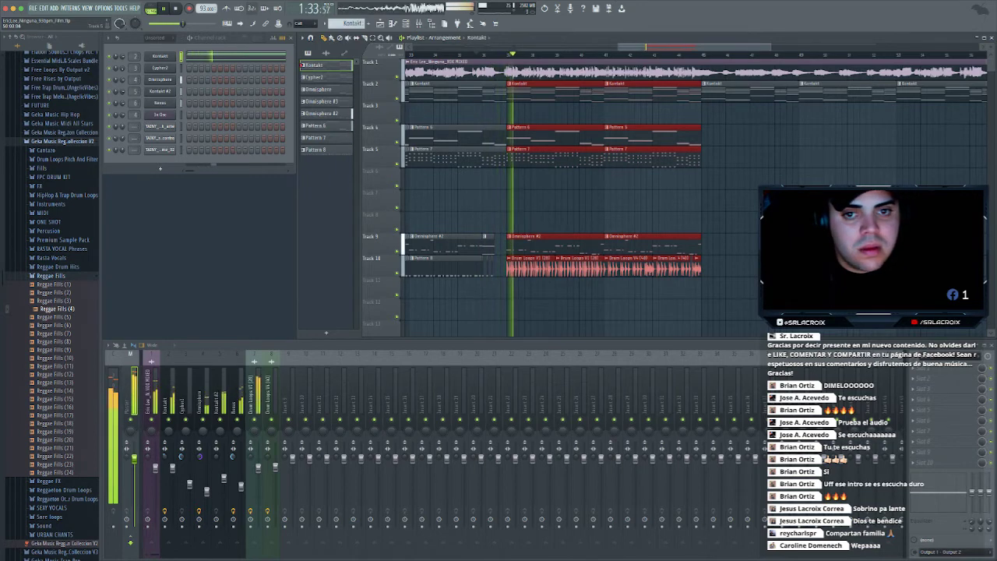
pyautogui.press('super+d')
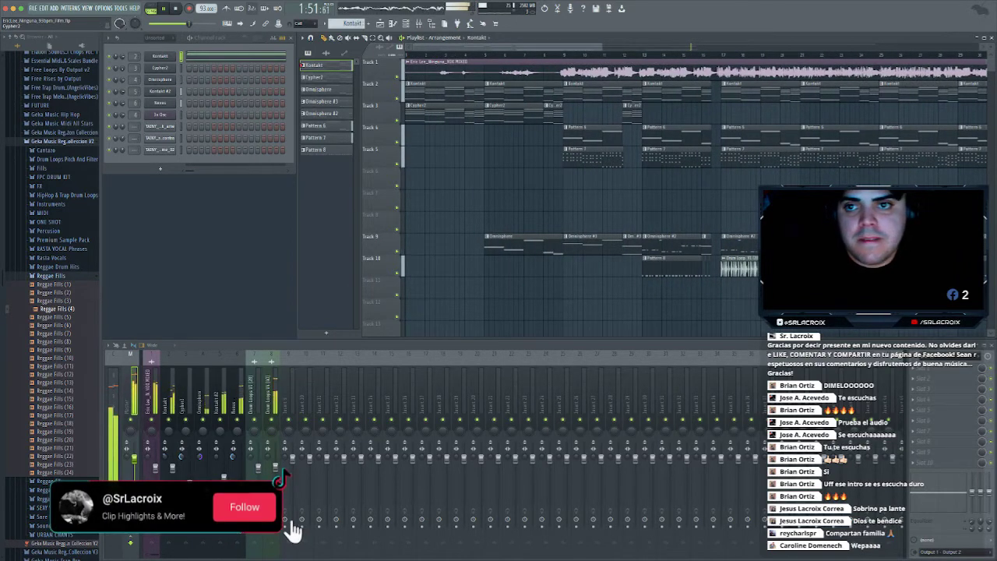
# Pick up the Cypher2 pattern and trim Pattern 7 and Omnisphere #2 midway through bar 44, leaving Pattern 6 running to bar 45
pyautogui.click(441, 114)
pyautogui.hscroll(10, 476, 56)
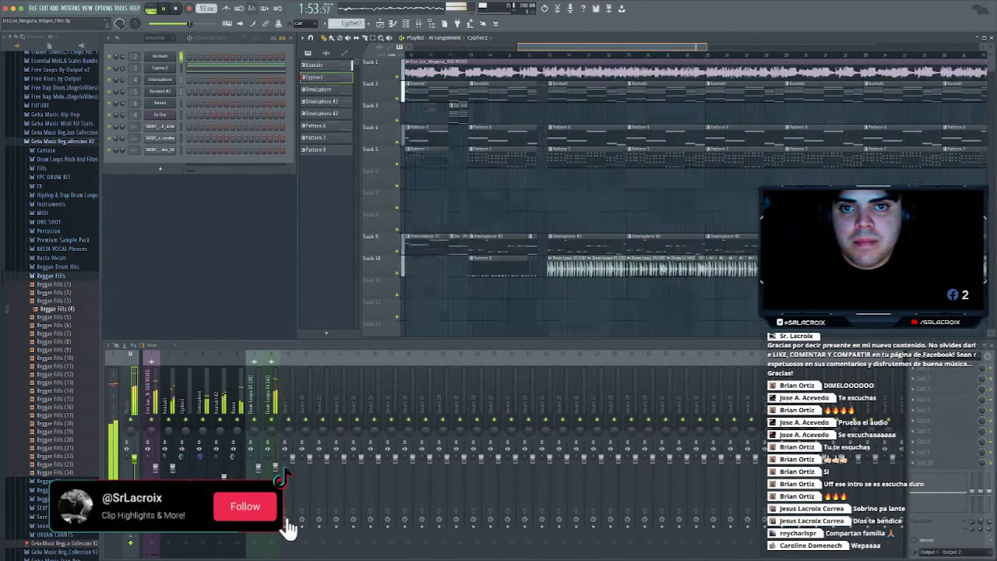
pyautogui.click(477, 56)
pyautogui.scroll(6, 440, 268)
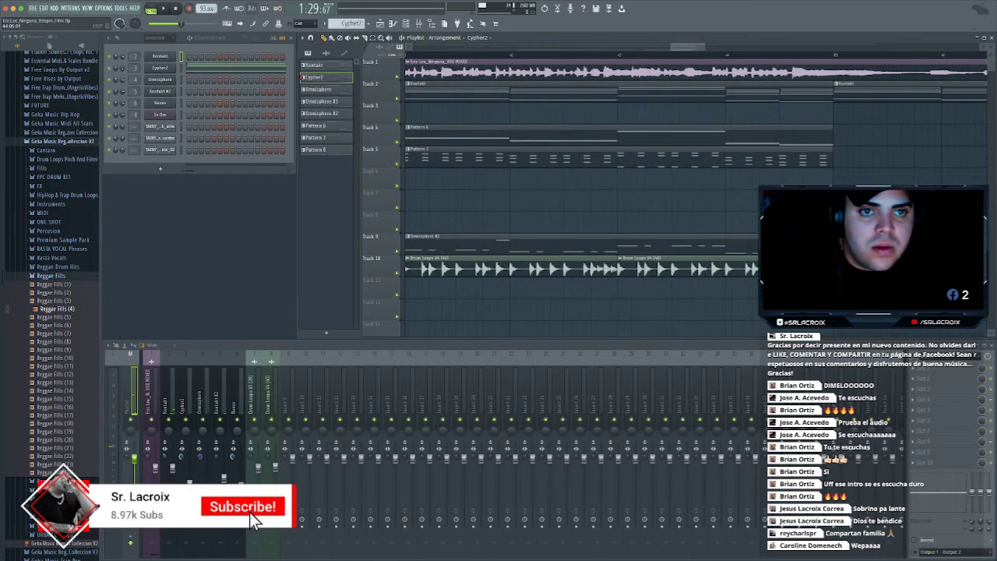
pyautogui.moveTo(605, 112); pyautogui.dragTo(587, 246)
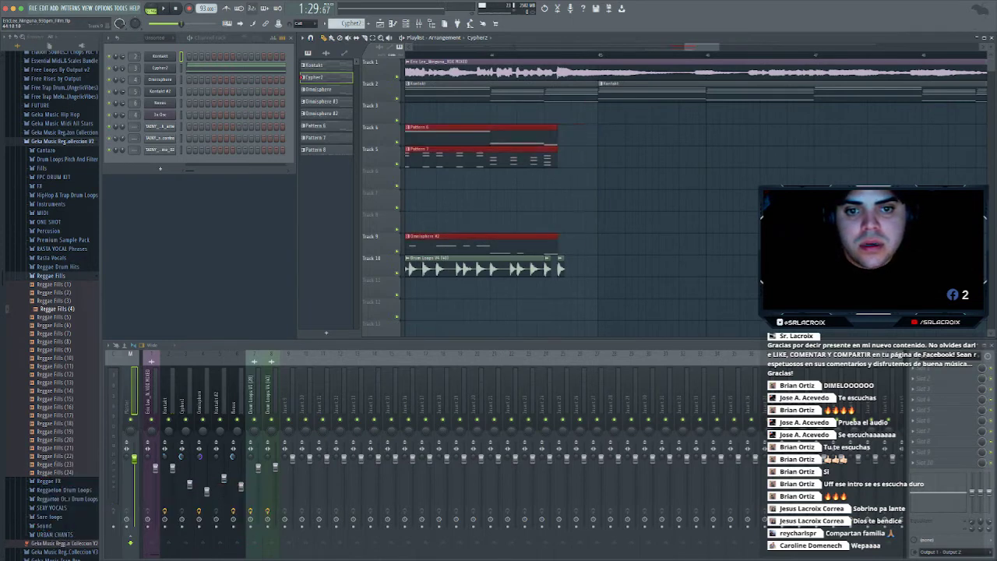
pyautogui.click(573, 178)
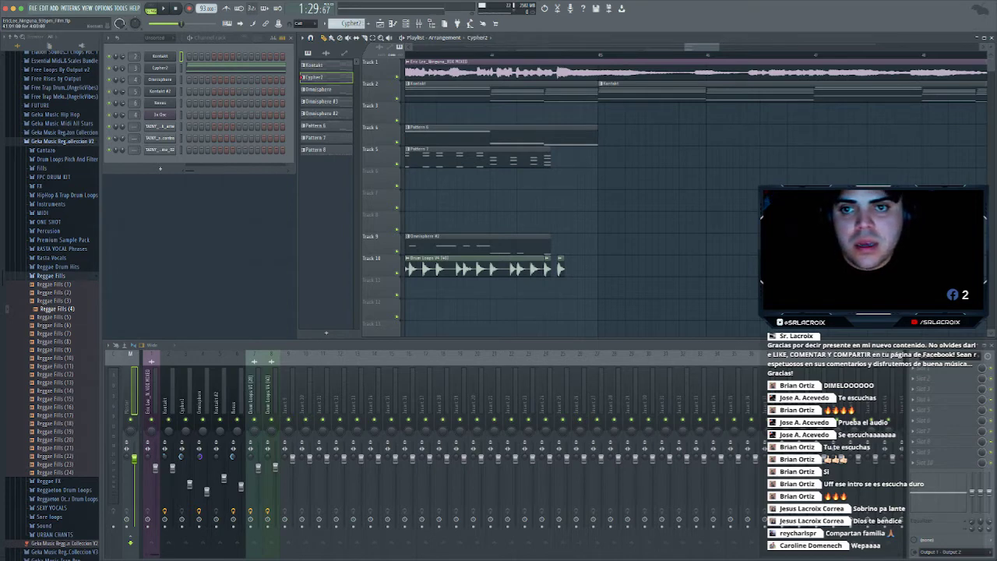
# Place Cypher2 on Track 4 and Pattern 6 on Track 9 at bar 45, and duplicate both clips to bar 49
pyautogui.click(607, 135)
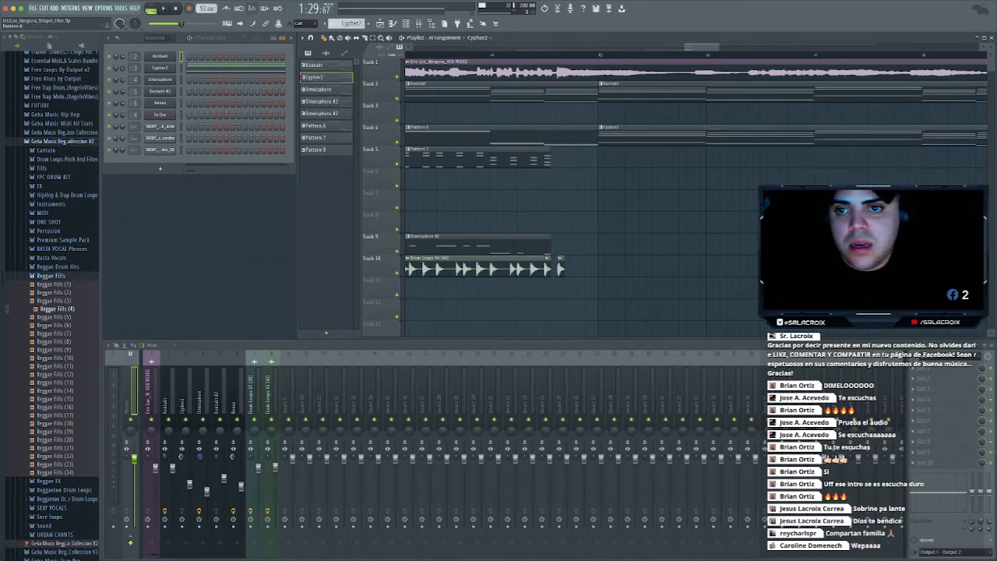
pyautogui.click(326, 126)
pyautogui.click(608, 245)
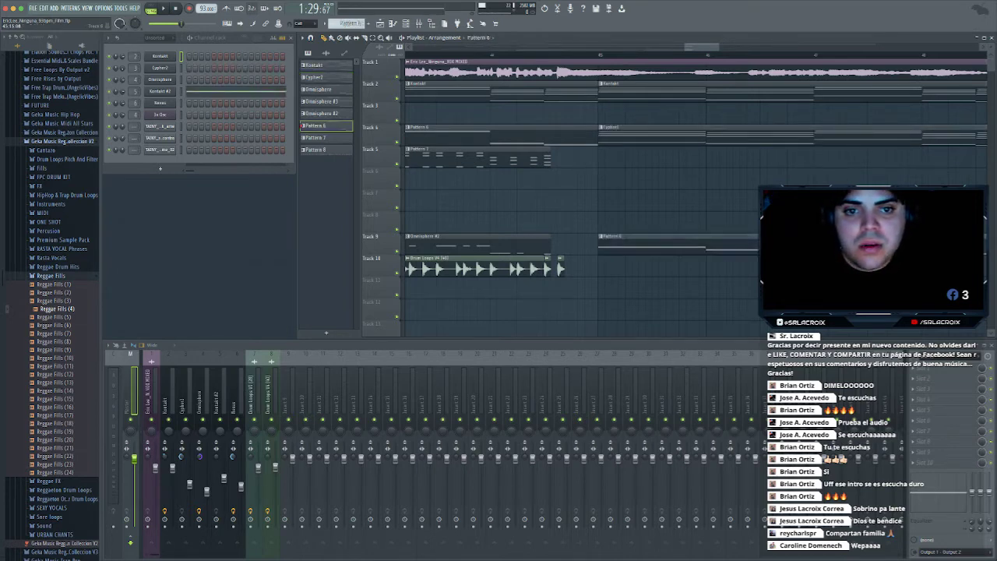
pyautogui.moveTo(717, 47); pyautogui.dragTo(776, 47)
pyautogui.moveTo(653, 102); pyautogui.dragTo(611, 256)
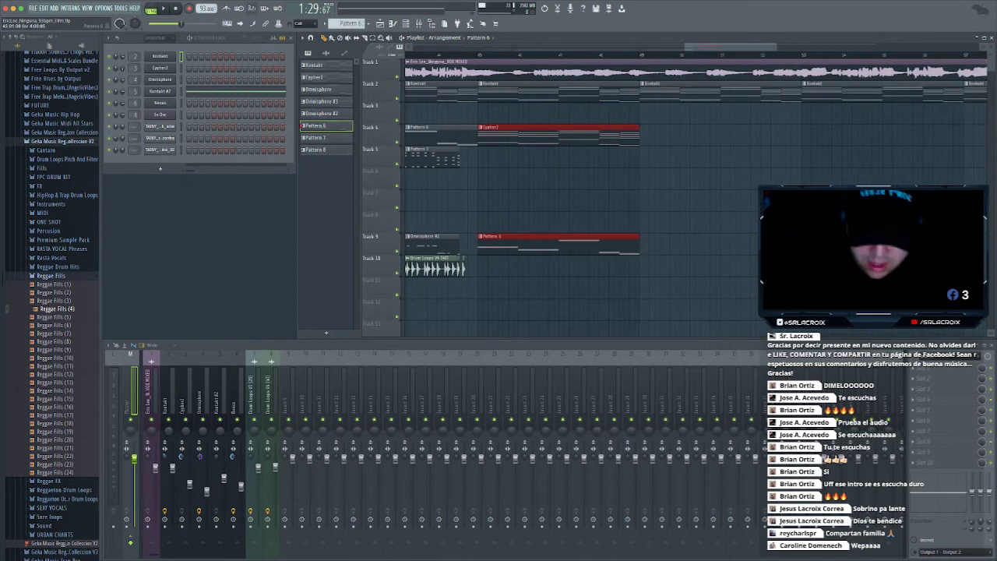
pyautogui.hotkey('ctrl', 'b')
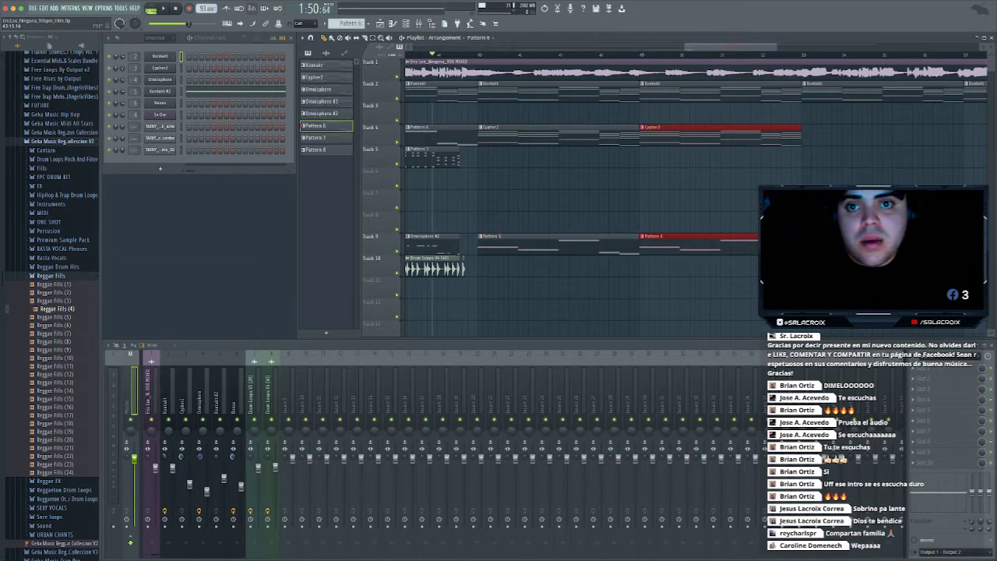
# Rework the break at bar 44: end Omnisphere #2 and the drum loop there, and place Omnisphere #3 on Track 8
pyautogui.press('space')
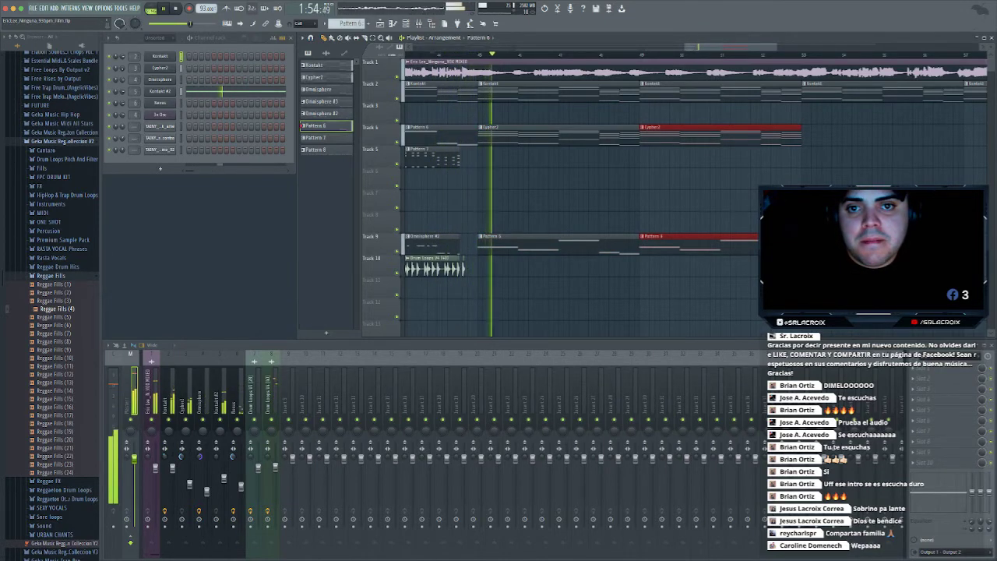
pyautogui.press('space')
pyautogui.moveTo(776, 47); pyautogui.dragTo(711, 47)
pyautogui.press('space')
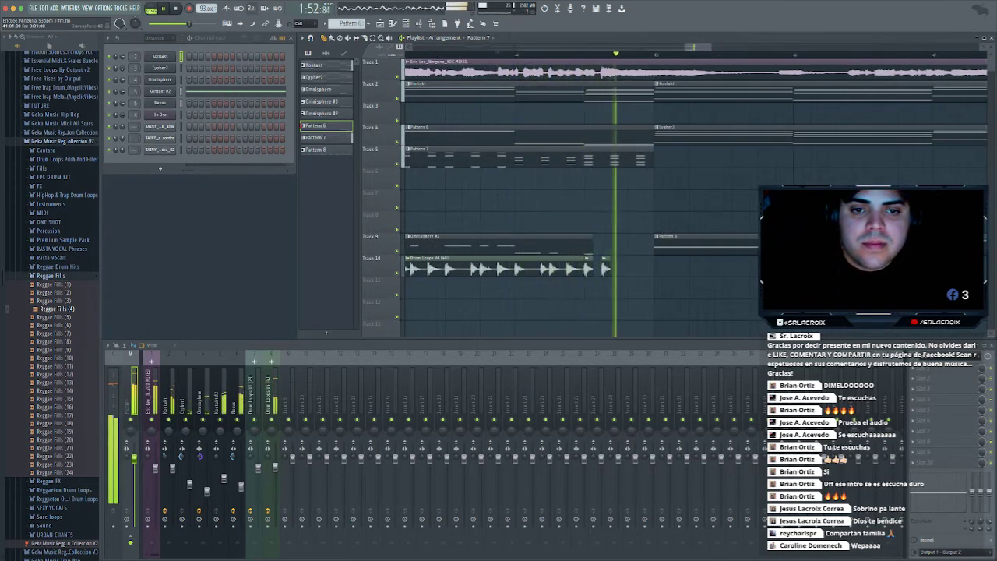
pyautogui.press('space')
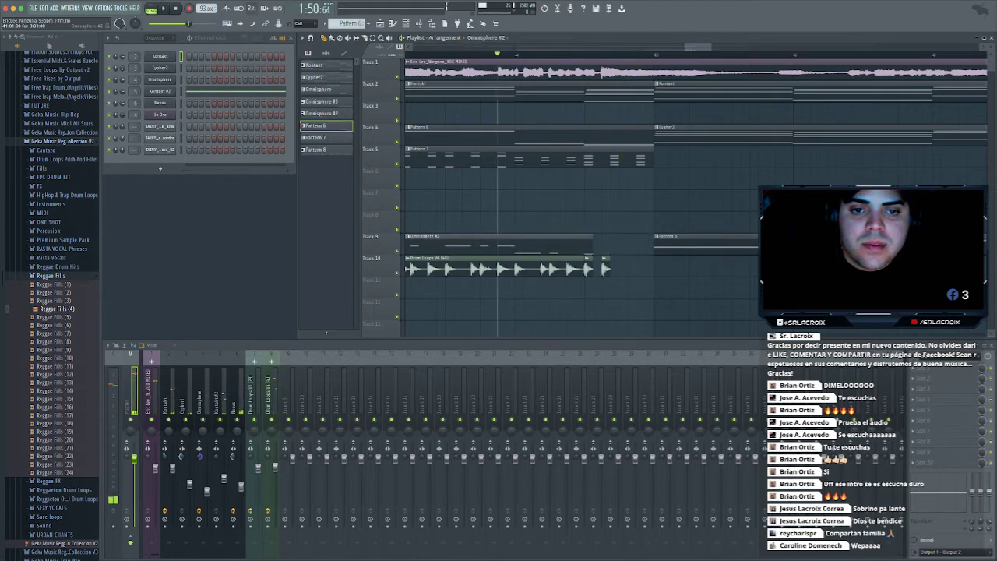
pyautogui.moveTo(703, 47)
pyautogui.mouseDown()
pyautogui.moveTo(646, 47)
pyautogui.moveTo(701, 47)
pyautogui.mouseUp()
pyautogui.click(653, 245)
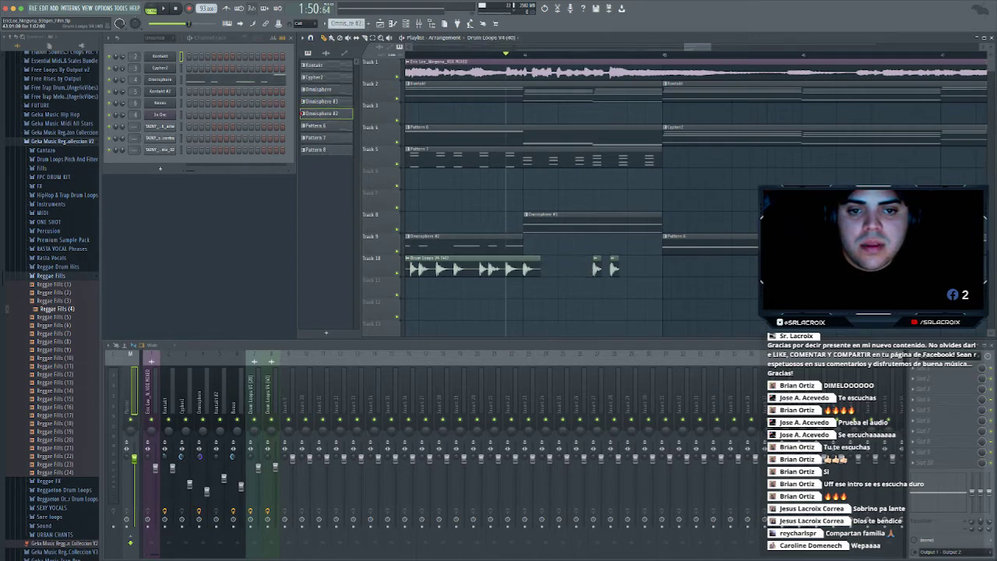
pyautogui.press('space')
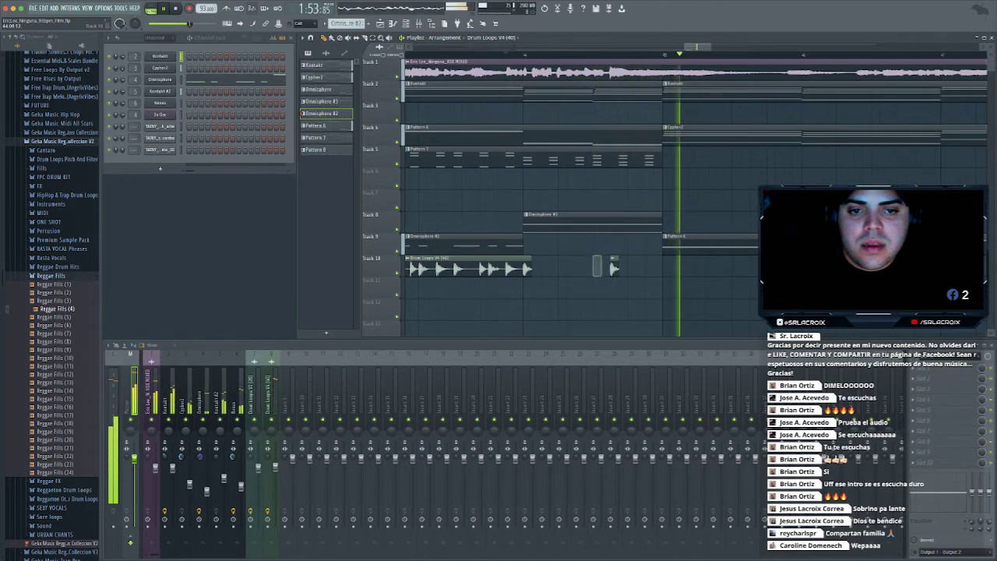
# Move the Cypher2 clips in bars 45–52 to Track 3 and the Pattern 6 clips beneath them to Track 4
pyautogui.press('pagedown')
pyautogui.press('pagedown')
pyautogui.press('pagedown')
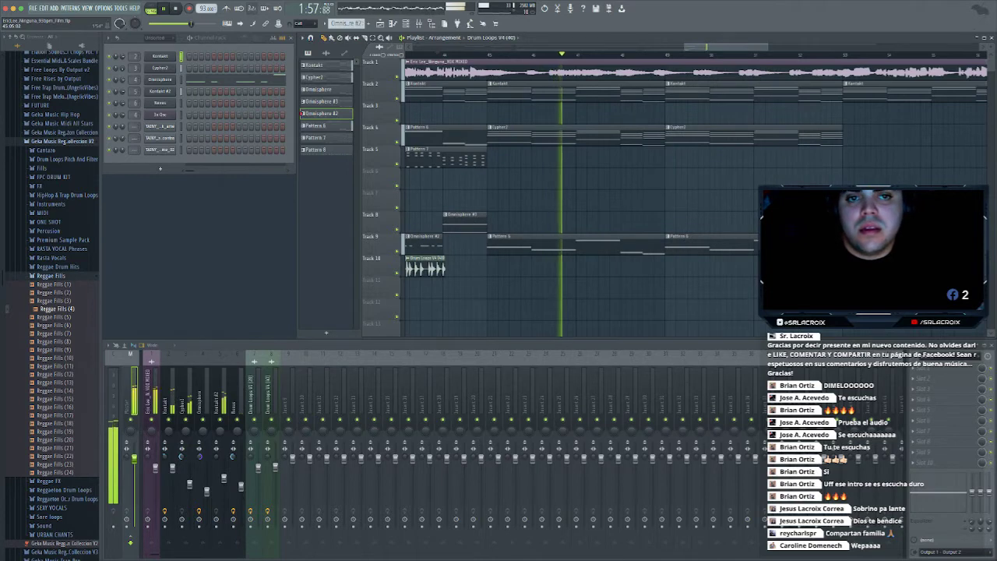
pyautogui.hscroll(3, 499, 246)
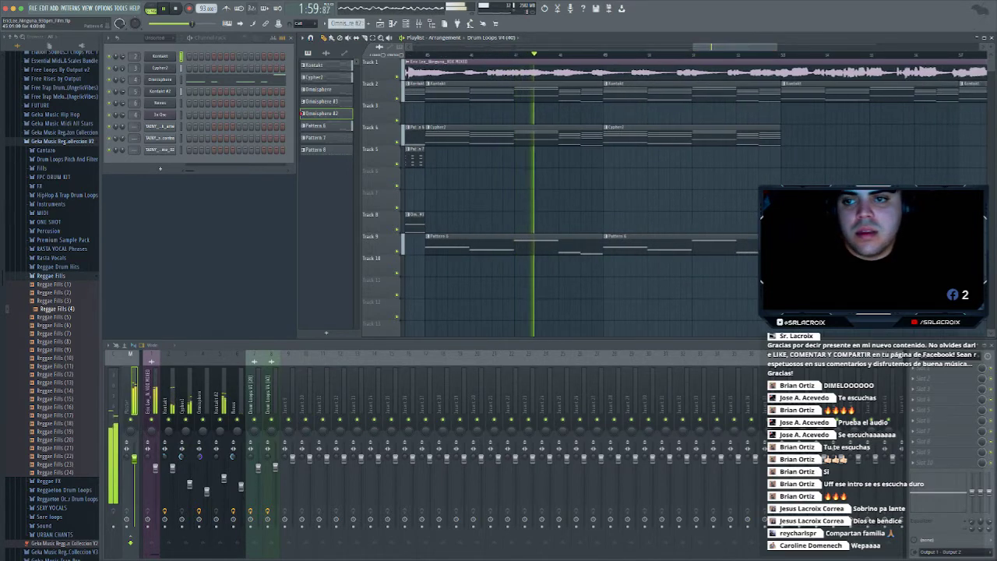
pyautogui.click(573, 245)
pyautogui.moveTo(663, 212); pyautogui.dragTo(567, 158)
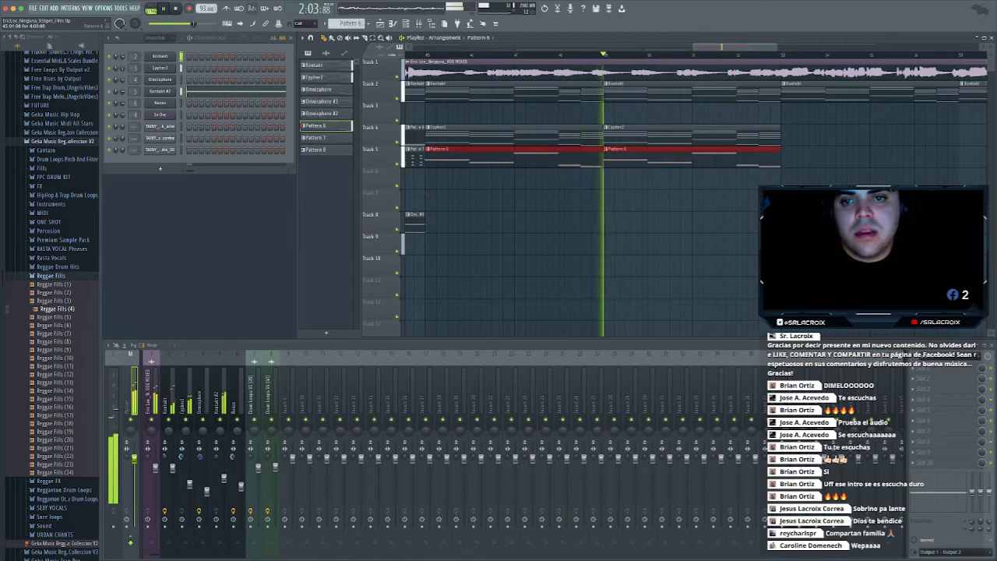
pyautogui.moveTo(662, 102); pyautogui.dragTo(586, 138)
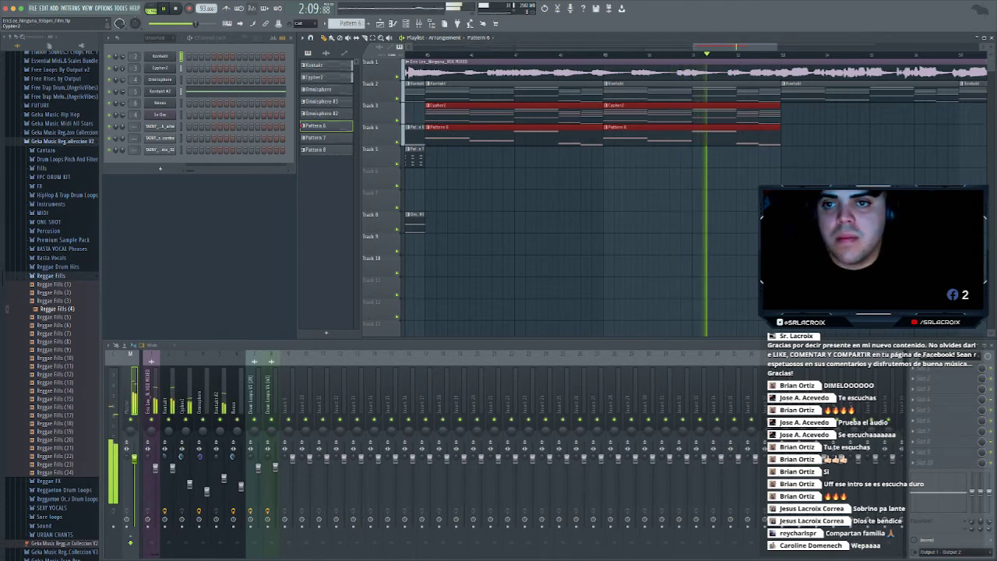
# Copy the Pattern 6, Pattern 7, Omnisphere #2 and Pattern 8 clips from bars 29–32 to bar 53 on the same tracks
pyautogui.moveTo(779, 47); pyautogui.dragTo(668, 47)
pyautogui.press('space')
pyautogui.moveTo(613, 86); pyautogui.dragTo(613, 273)
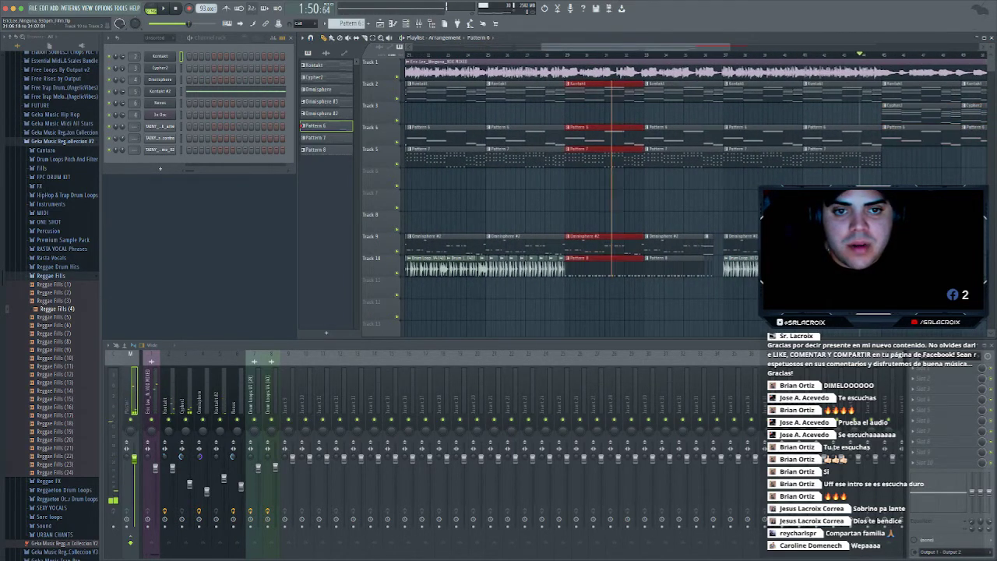
pyautogui.moveTo(636, 47); pyautogui.dragTo(837, 46)
pyautogui.press('super+v')
pyautogui.hscroll(-4, 577, 179)
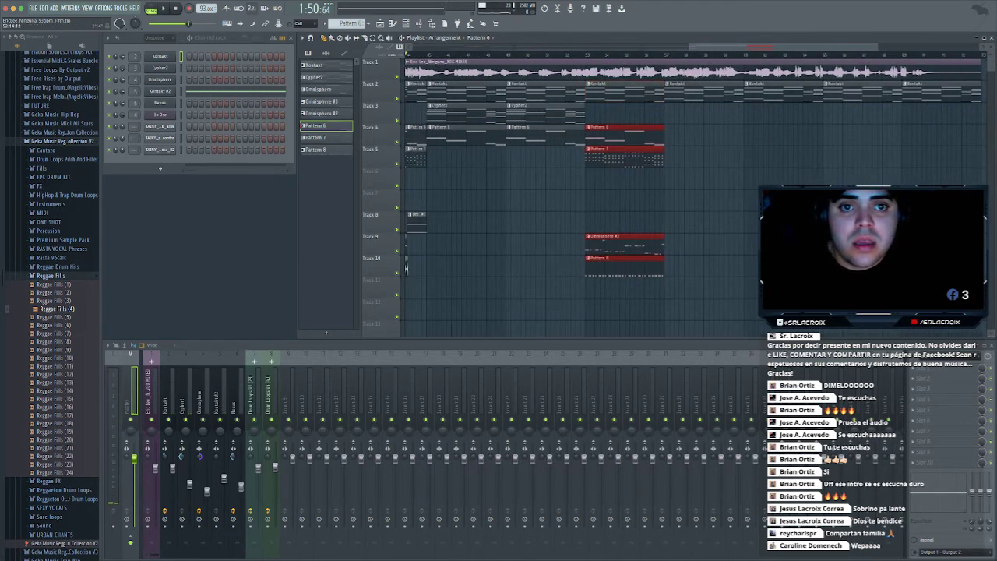
pyautogui.press('space')
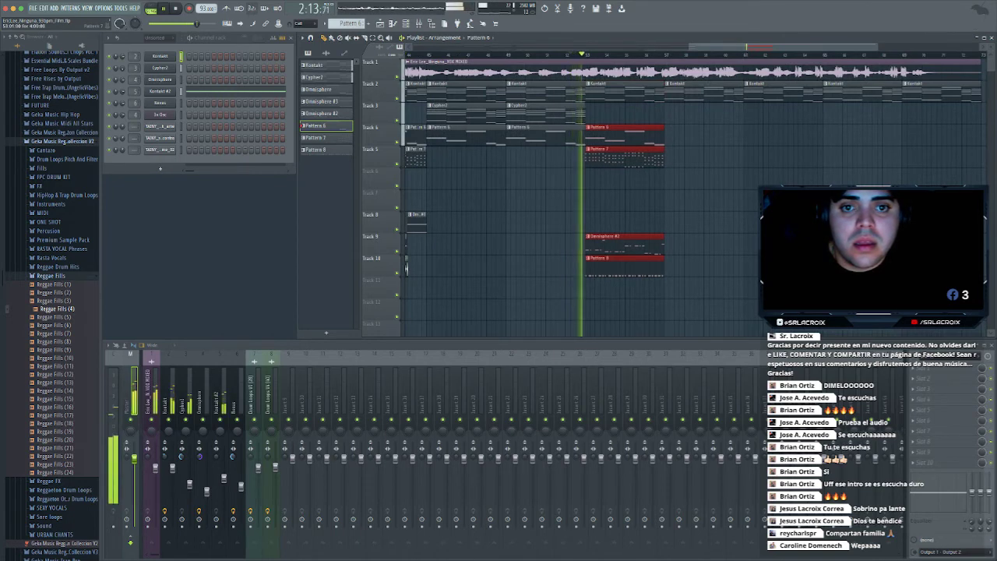
# Try adding Pattern 7 on Track 5 at bar 49
pyautogui.press('space')
pyautogui.click(599, 159)
pyautogui.click(508, 159)
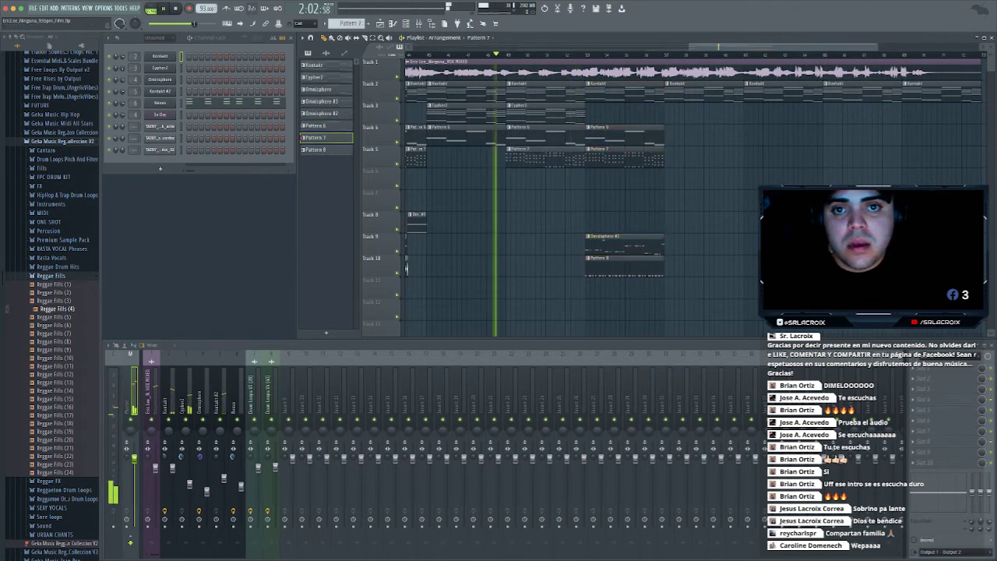
pyautogui.press('space')
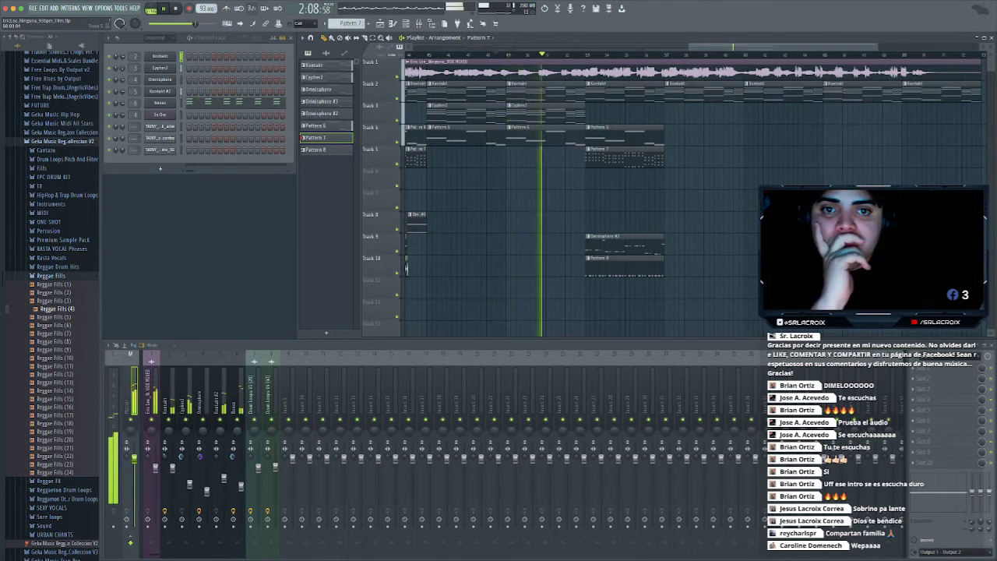
# Try cutting the Kontakt, Cypher2 and Pattern 6 clips that start at bar 49 short in bar 52, and extend them back to bar 53
pyautogui.moveTo(582, 157); pyautogui.dragTo(580, 93)
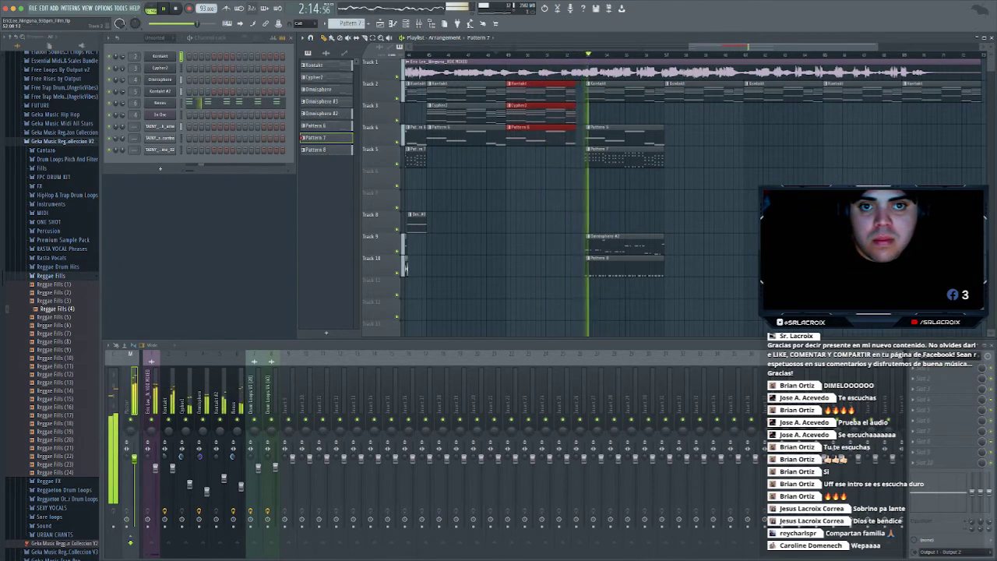
pyautogui.click(555, 54)
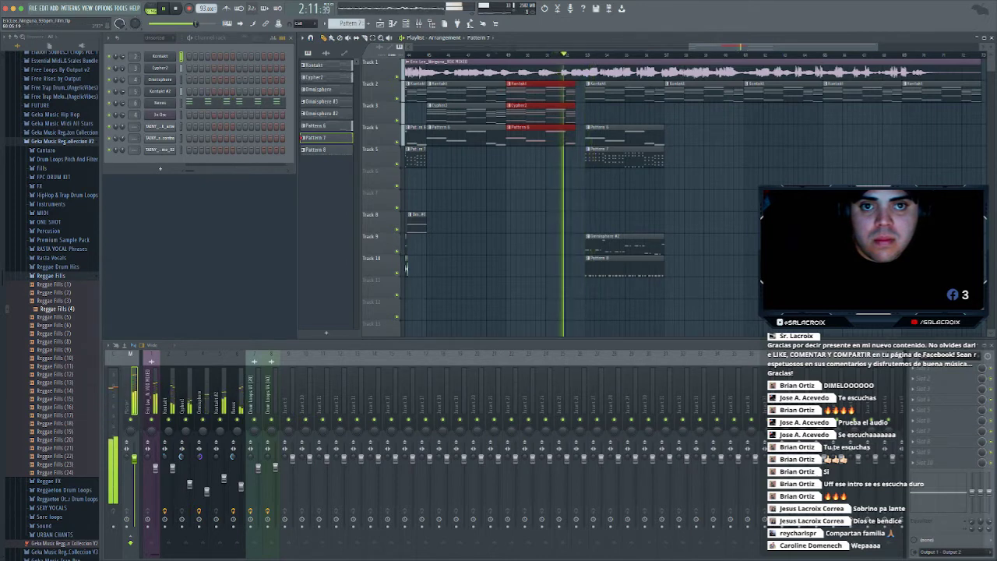
pyautogui.moveTo(877, 47); pyautogui.dragTo(757, 47)
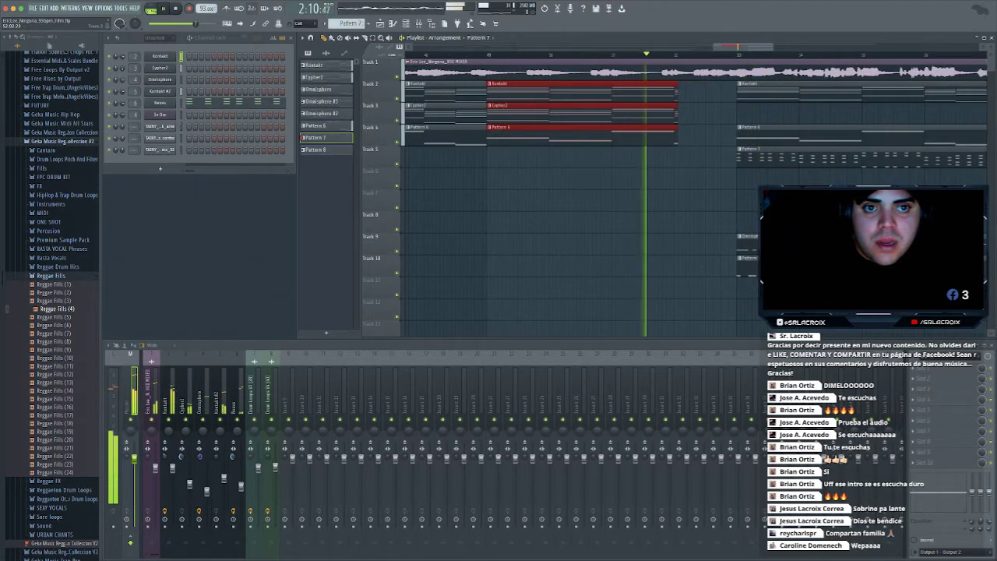
pyautogui.press('space')
pyautogui.moveTo(678, 92); pyautogui.dragTo(730, 92)
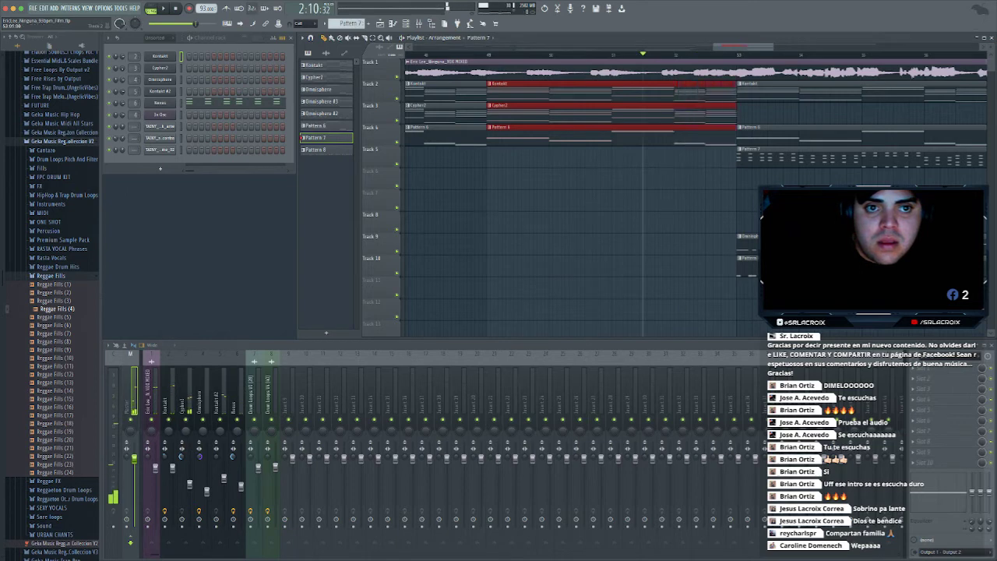
# Delete both Pattern 6 clips from Track 4 in bars 45–52, leaving only Kontakt and Cypher2 in that section
pyautogui.hotkey('ctrl', 'd')
pyautogui.press('space')
pyautogui.press('space')
pyautogui.moveTo(735, 137); pyautogui.dragTo(706, 137)
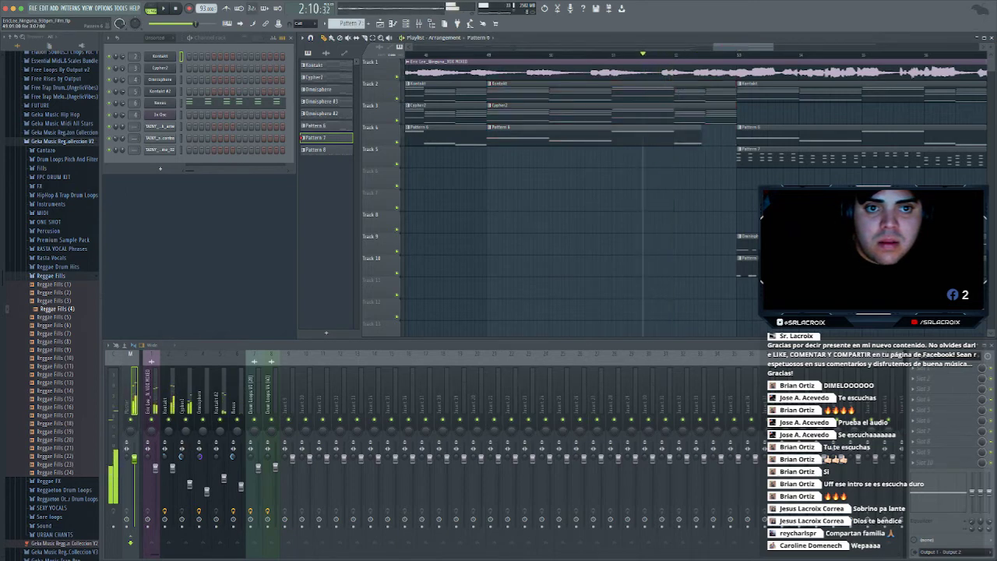
pyautogui.press('space')
pyautogui.rightClick(581, 136)
pyautogui.rightClick(448, 137)
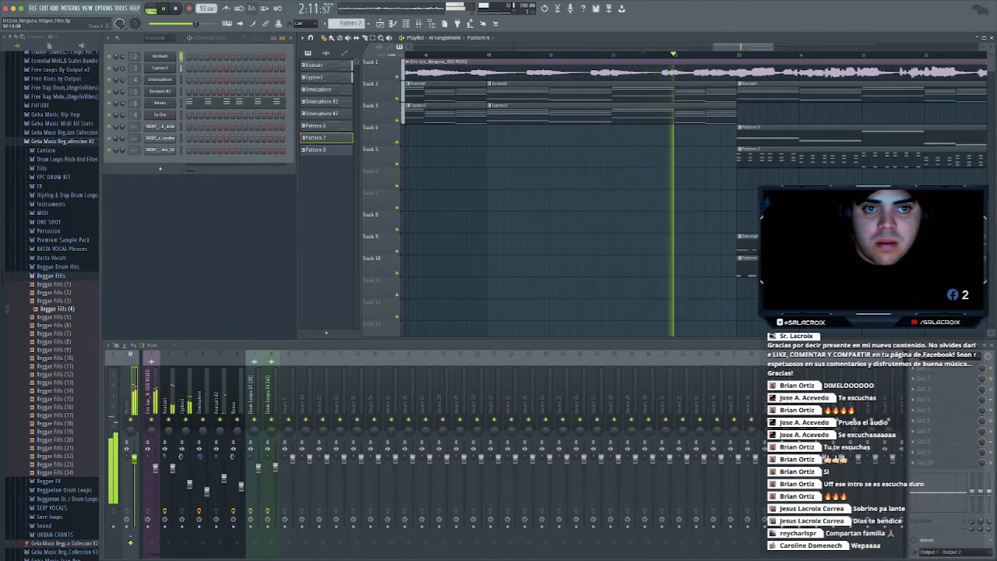
# Place Omnisphere #3 on Track 9 at bars 45 and 49, and move bar 44's Omnisphere #3 clip from Track 8 to Track 9
pyautogui.moveTo(773, 47); pyautogui.dragTo(739, 46)
pyautogui.click(326, 113)
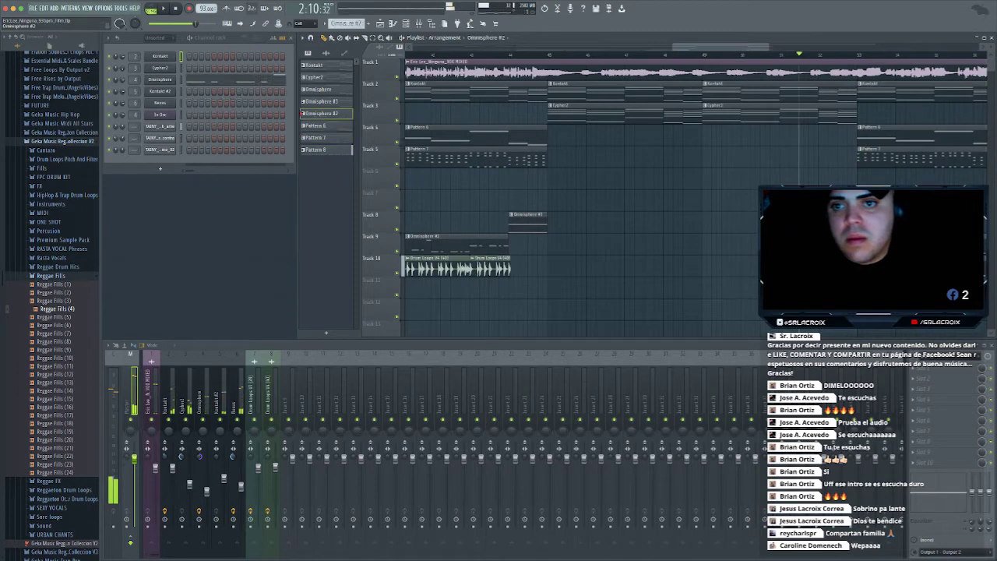
pyautogui.click(326, 101)
pyautogui.click(550, 247)
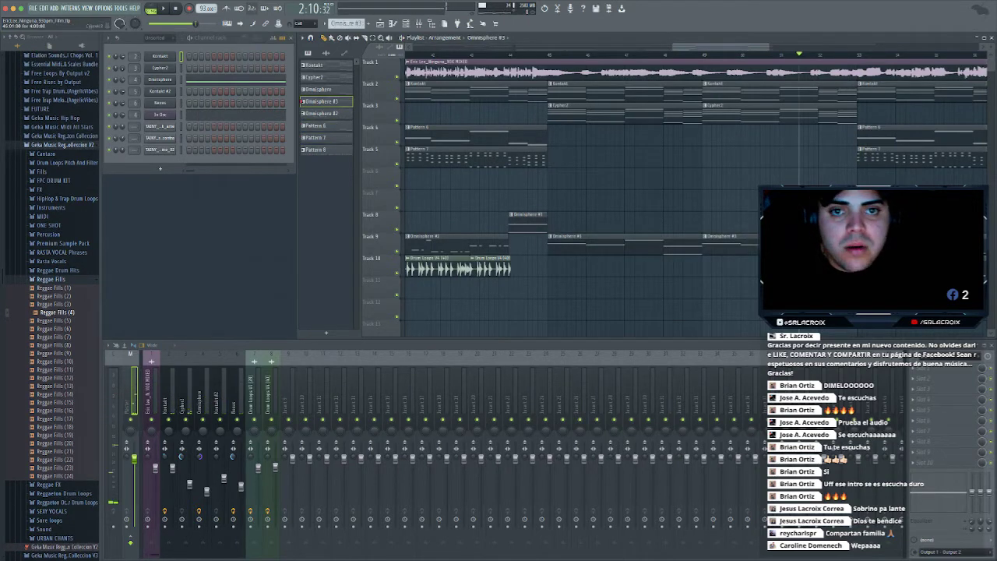
pyautogui.press('space')
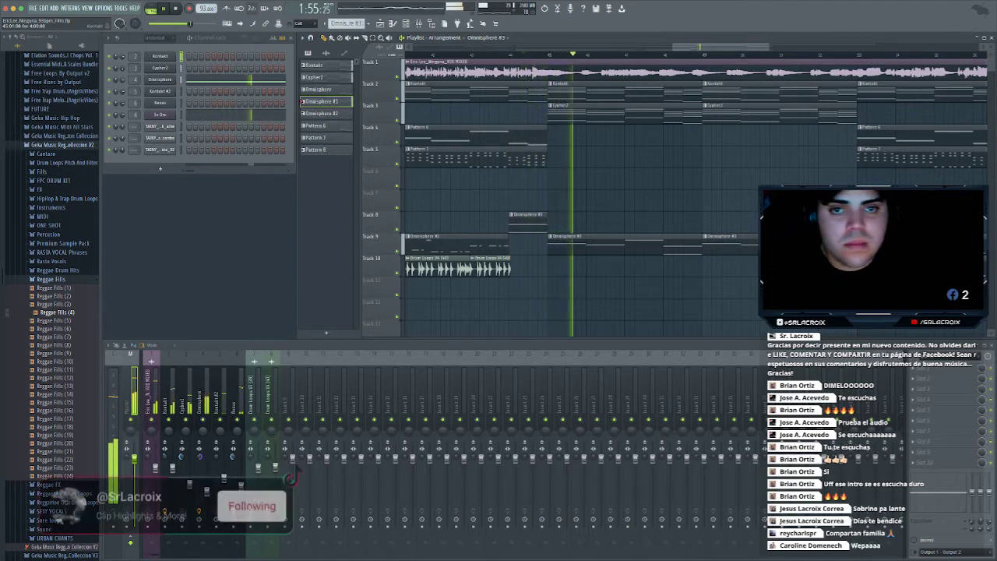
pyautogui.moveTo(528, 213); pyautogui.dragTo(527, 236)
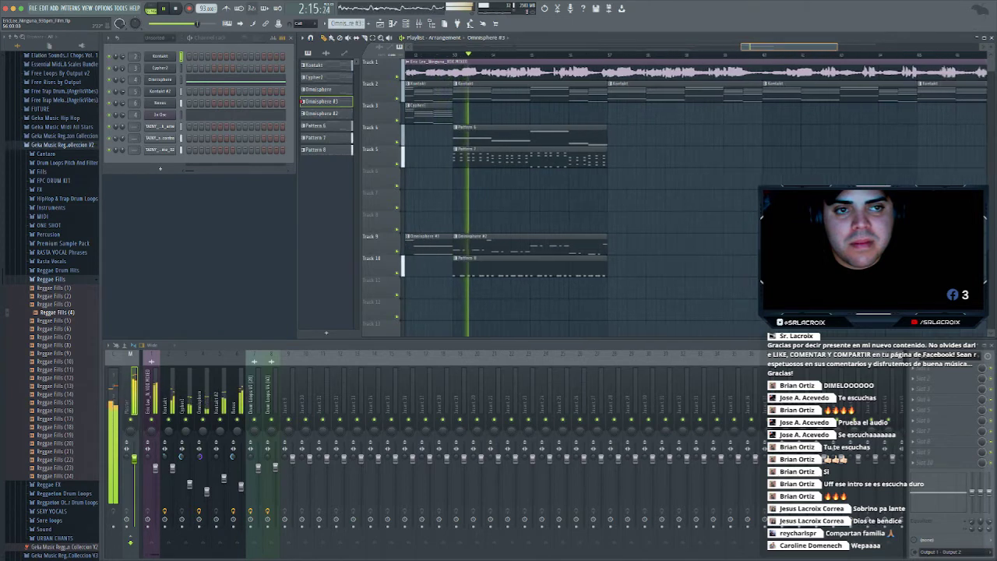
# Copy the Pattern 6, Pattern 7, Omnisphere and drum-loop clips from bars 37–44 to bar 57, and clear the selection
pyautogui.moveTo(839, 47); pyautogui.dragTo(659, 46)
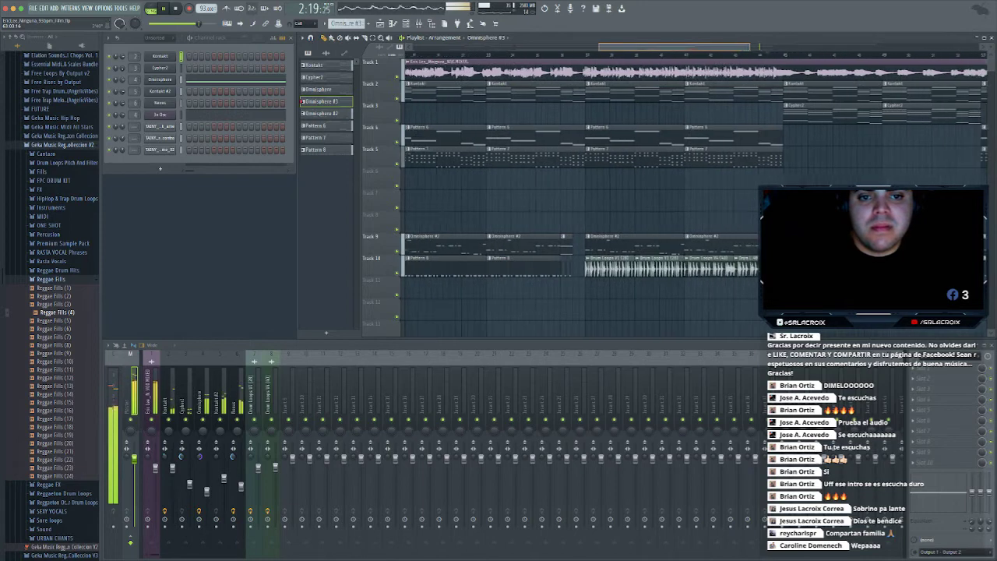
pyautogui.moveTo(590, 103); pyautogui.dragTo(759, 277)
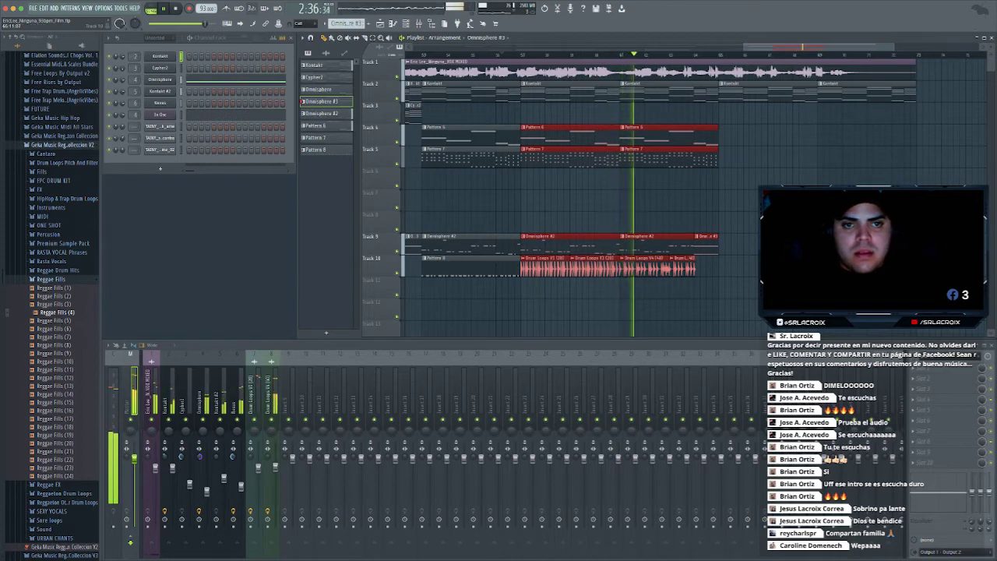
pyautogui.hotkey('ctrl', 'd')
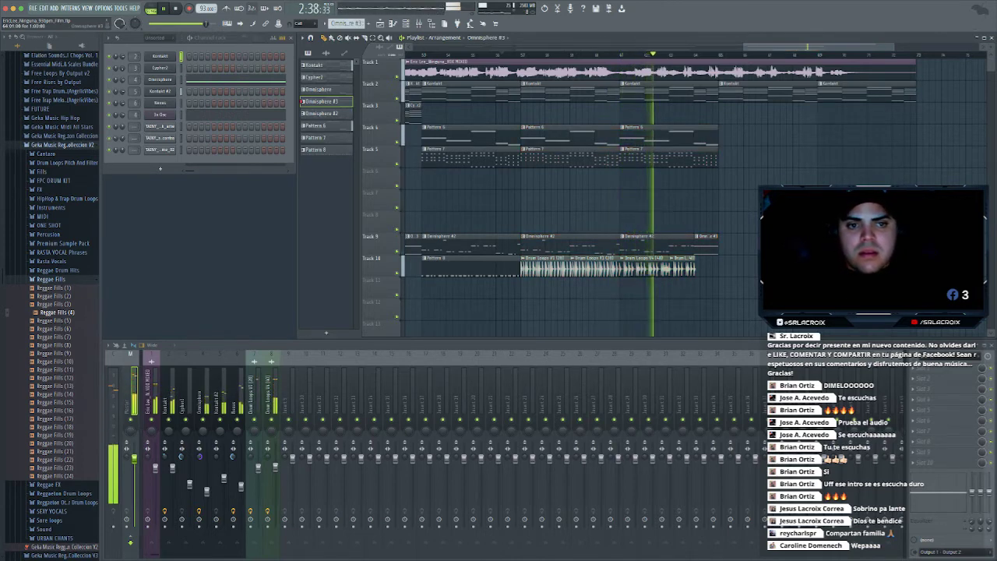
# Fill the break at bar 64 by extending Omnisphere #2 and the drum loop to bar 65, and duplicate bars 61–64 to bar 65
pyautogui.rightClick(706, 245)
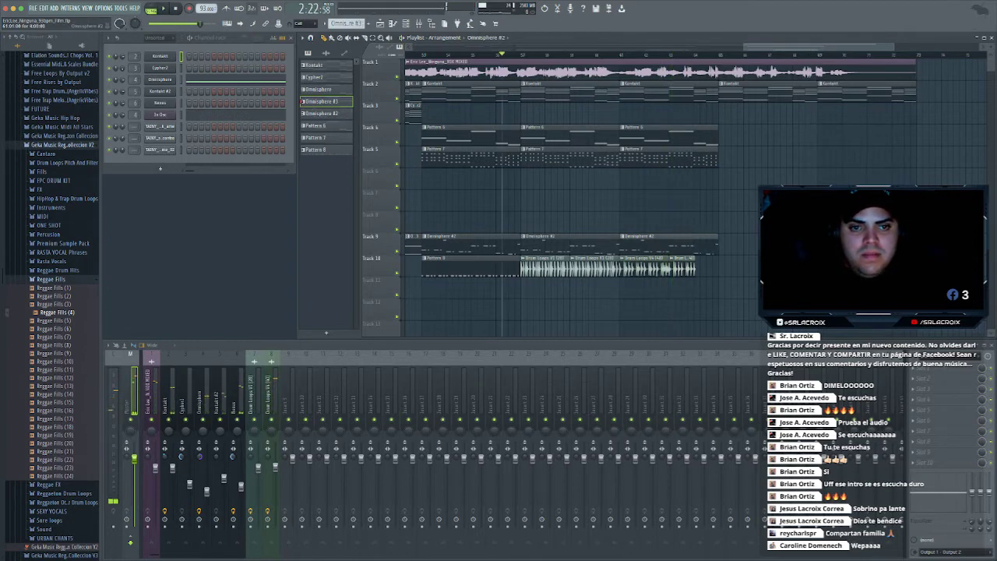
pyautogui.click(651, 269)
pyautogui.moveTo(735, 124); pyautogui.dragTo(634, 297)
pyautogui.hotkey('ctrl', 'b')
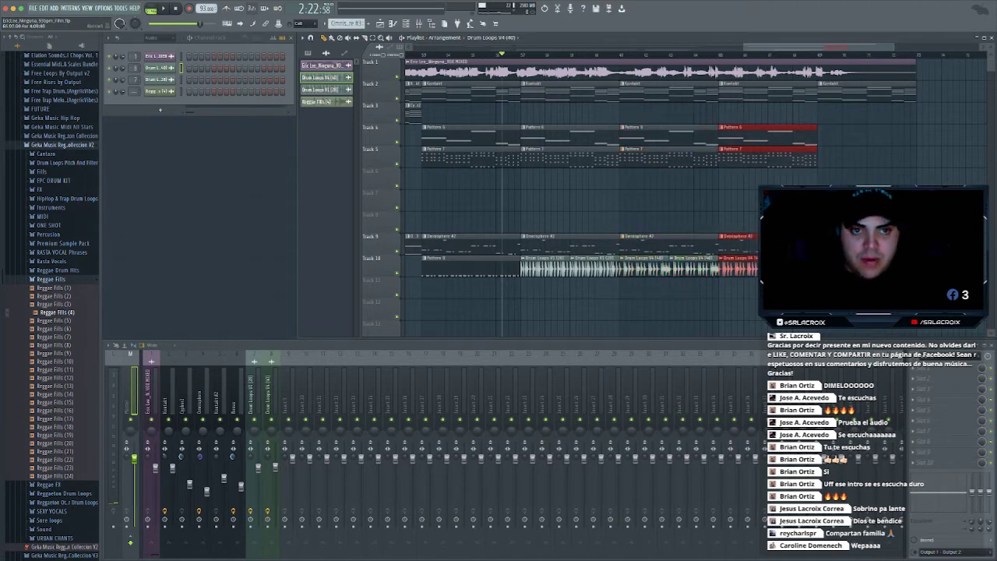
pyautogui.press('space')
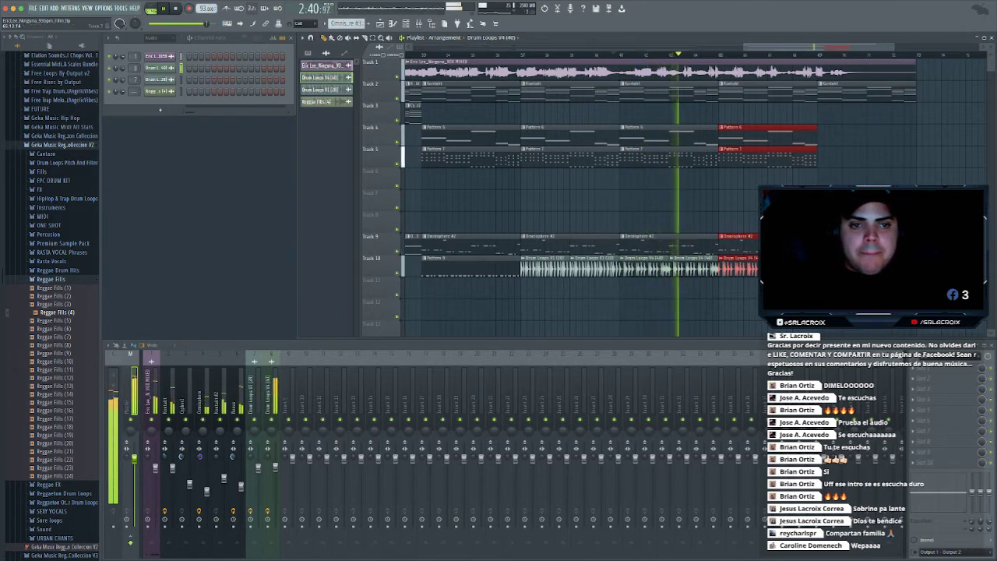
# Replace the Kontakt clip at bar 69 with pasted Kontakt and Cypher2 clips on Tracks 2 and 3, and play the transition into it
pyautogui.keyDown('ctrl'); pyautogui.click(738, 193); pyautogui.keyUp('ctrl')
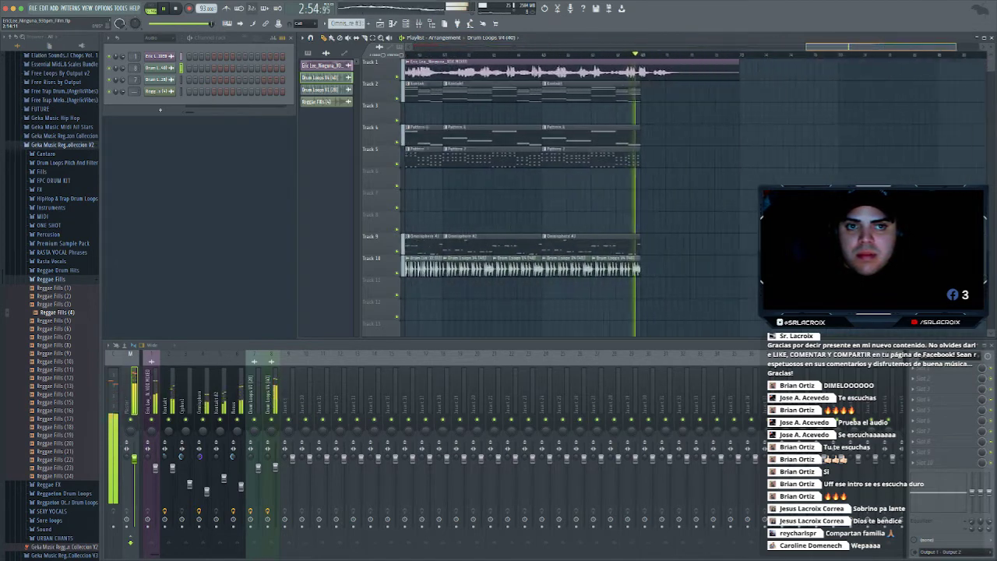
pyautogui.scroll(-2, 483, 195)
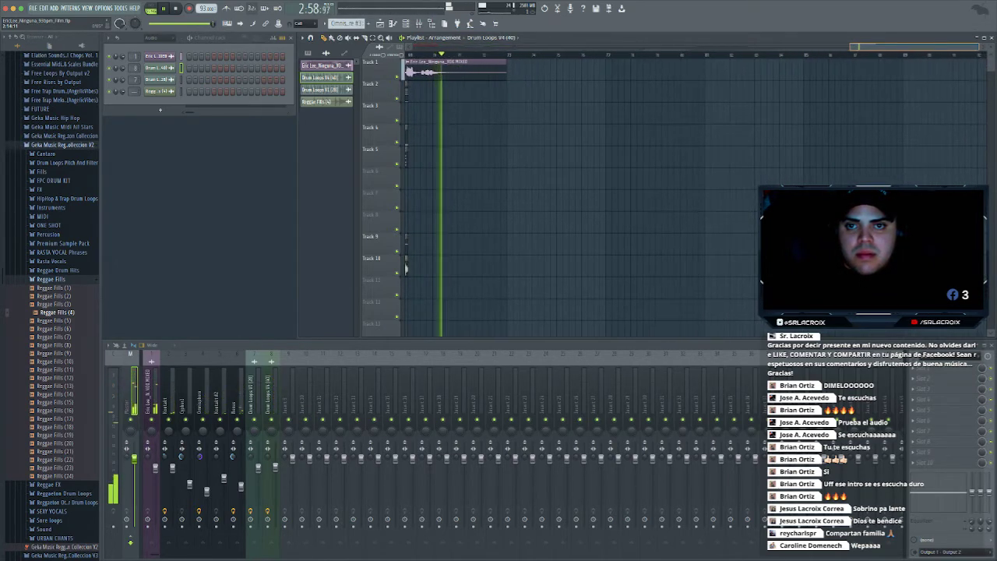
pyautogui.press('super+v')
pyautogui.hscroll(-4, 546, 195)
pyautogui.click(544, 54)
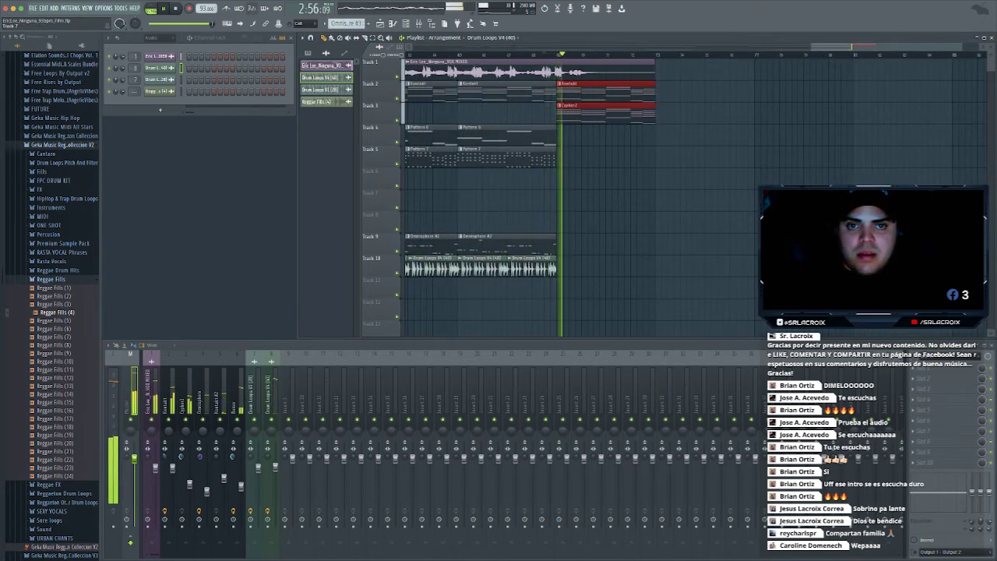
# Raise the Cypher2 mixer track's volume slightly while listening to the ending, and stop playback
pyautogui.moveTo(807, 47); pyautogui.dragTo(764, 47)
pyautogui.moveTo(190, 484); pyautogui.dragTo(189, 481)
pyautogui.moveTo(867, 47); pyautogui.dragTo(792, 46)
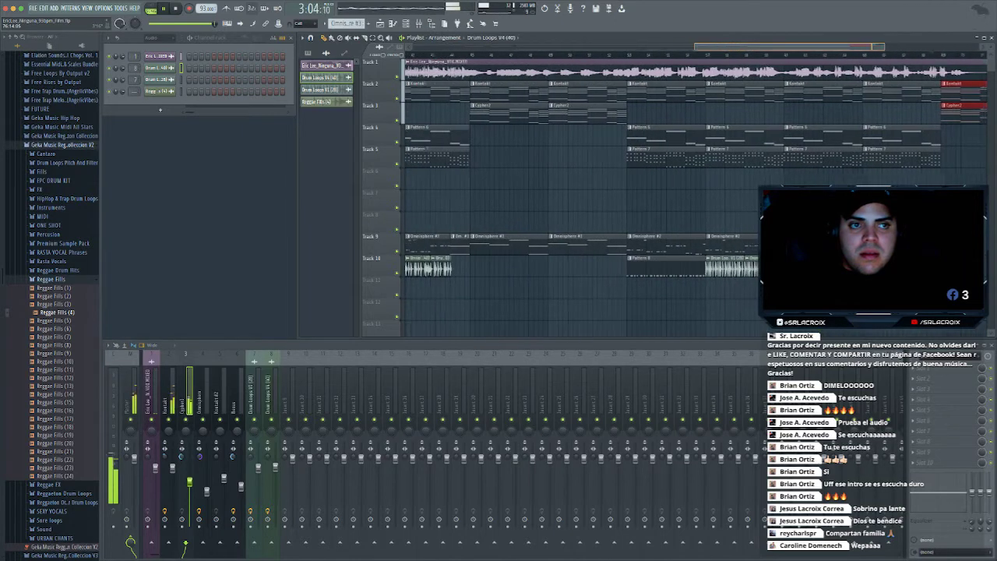
pyautogui.moveTo(688, 46); pyautogui.dragTo(421, 46)
pyautogui.press('space')
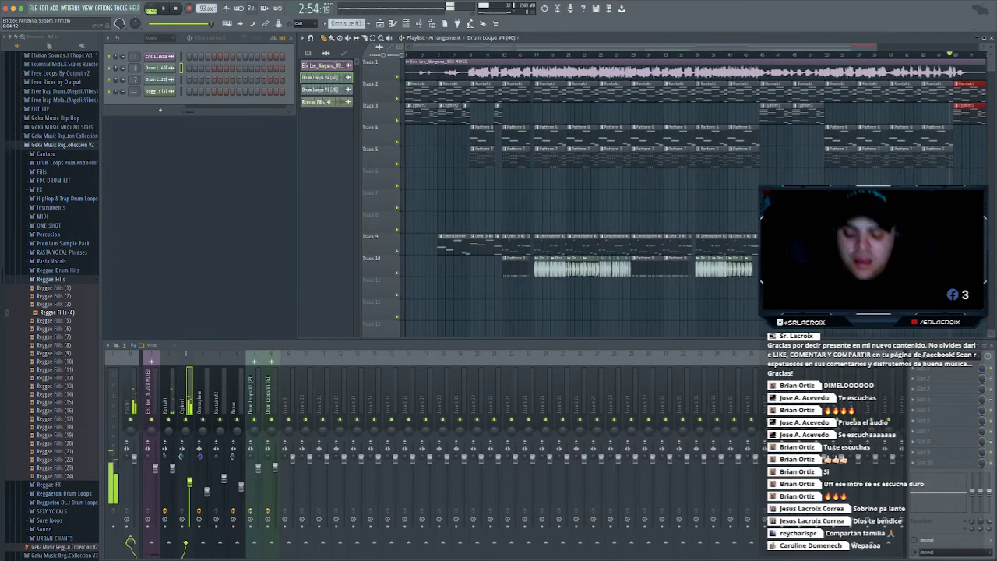
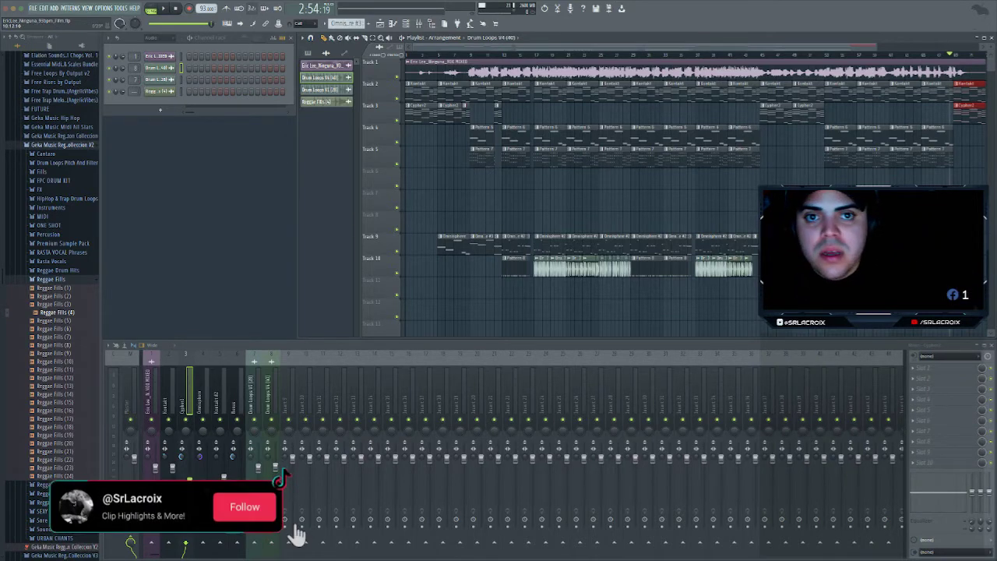
# Return the song position to the start and list the project's patterns in the playlist picker
pyautogui.click(470, 55)
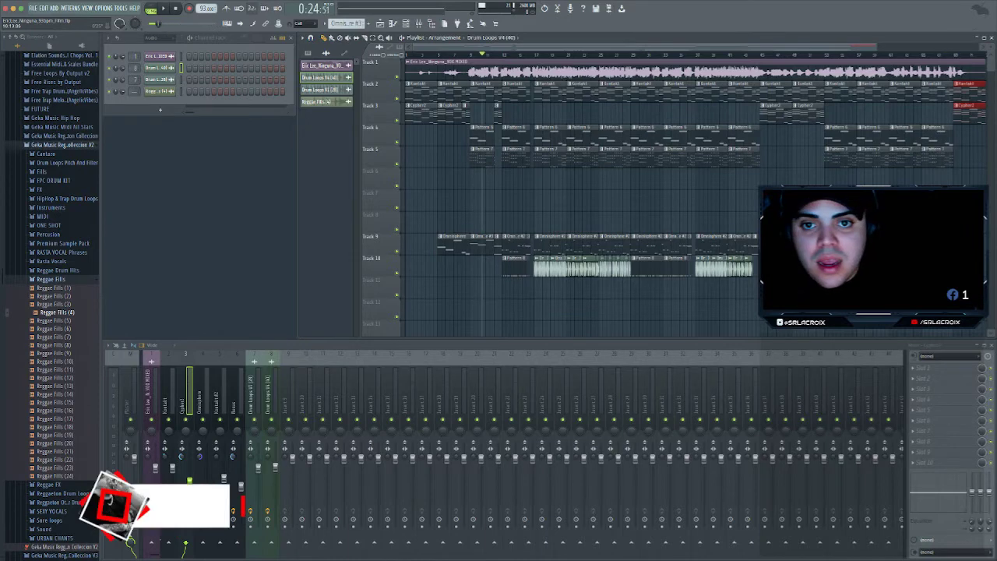
pyautogui.click(434, 55)
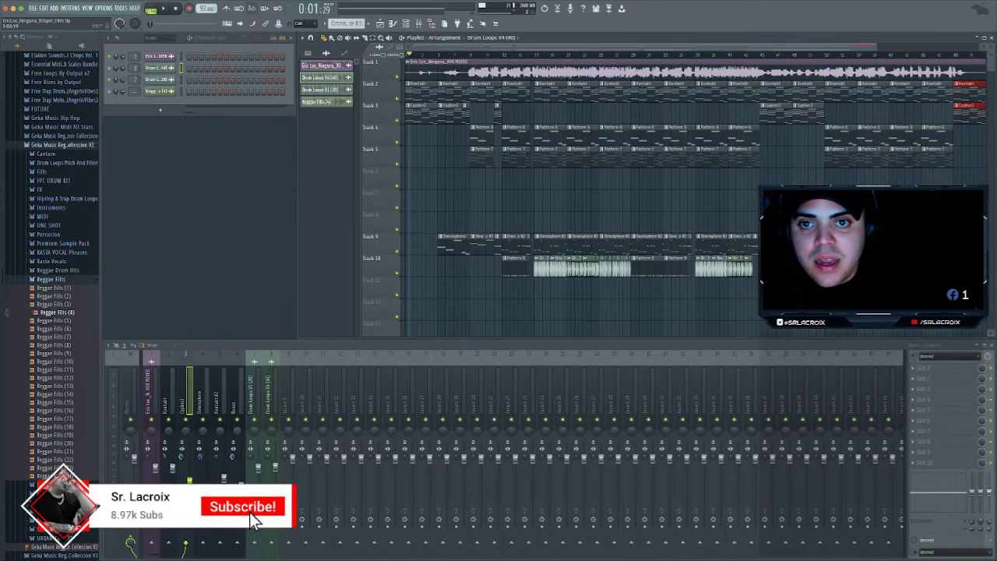
pyautogui.press('space')
pyautogui.click(307, 53)
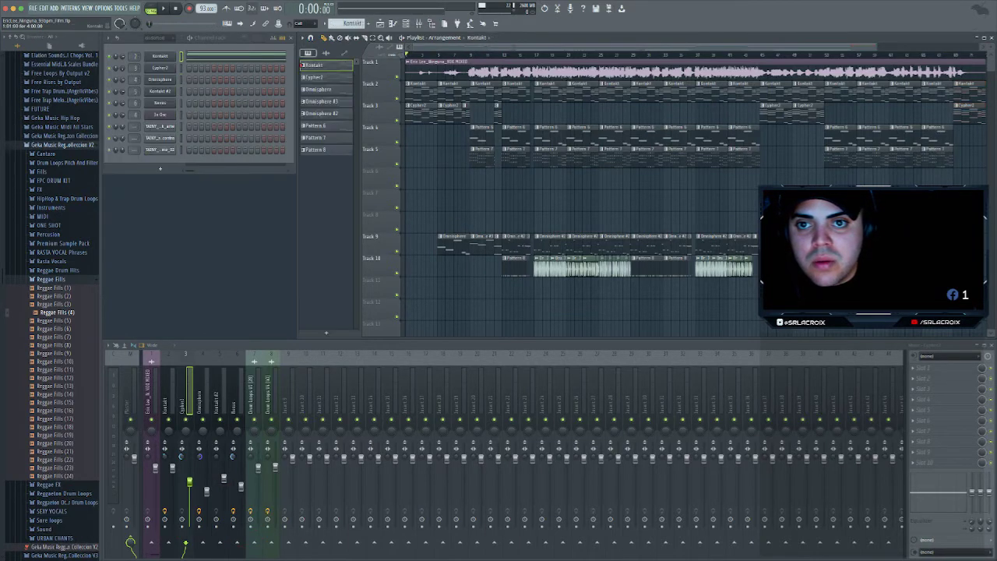
# Add a new Kontakt channel and load the EXHALE (Legacy) vocal instrument into it
pyautogui.click(161, 167)
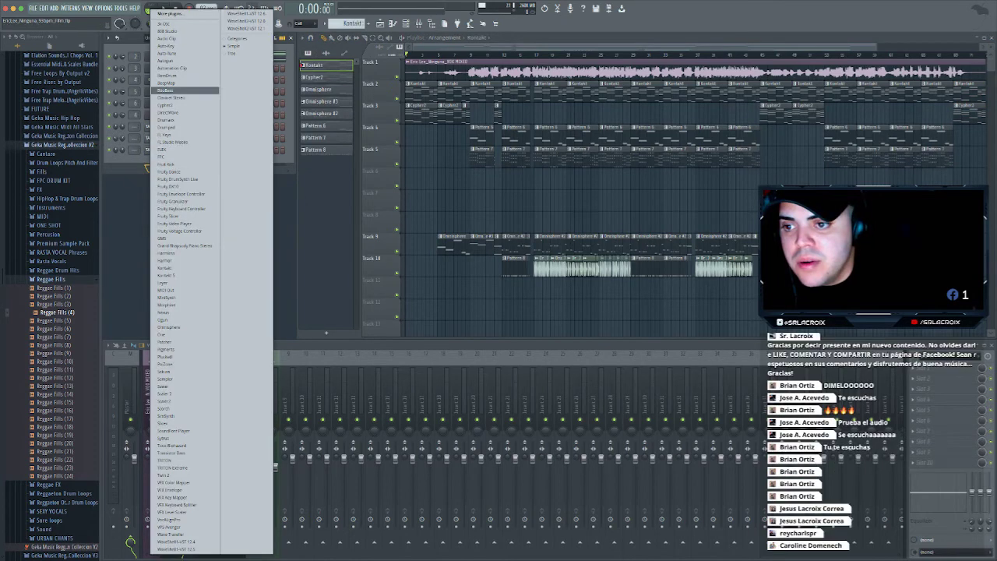
pyautogui.click(165, 268)
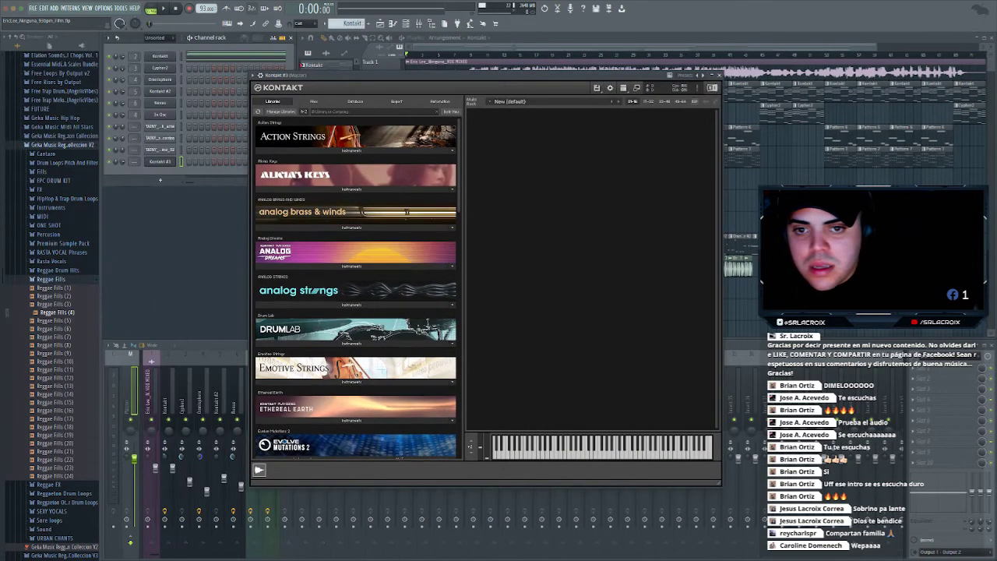
pyautogui.scroll(-5, 355, 288)
pyautogui.click(352, 296)
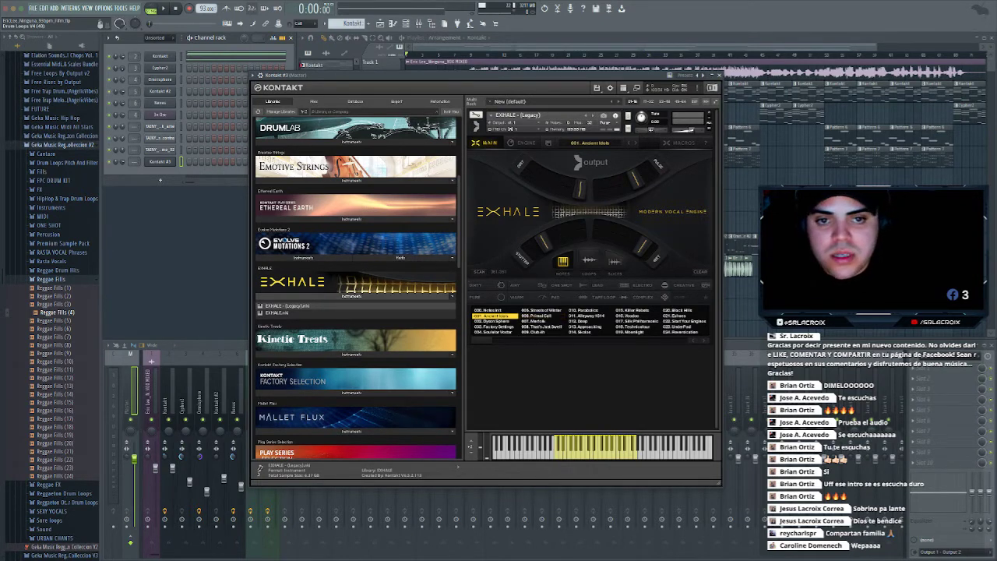
# Switch EXHALE to loops mode with the key set to F#, and load the Cycles preset
pyautogui.click(589, 261)
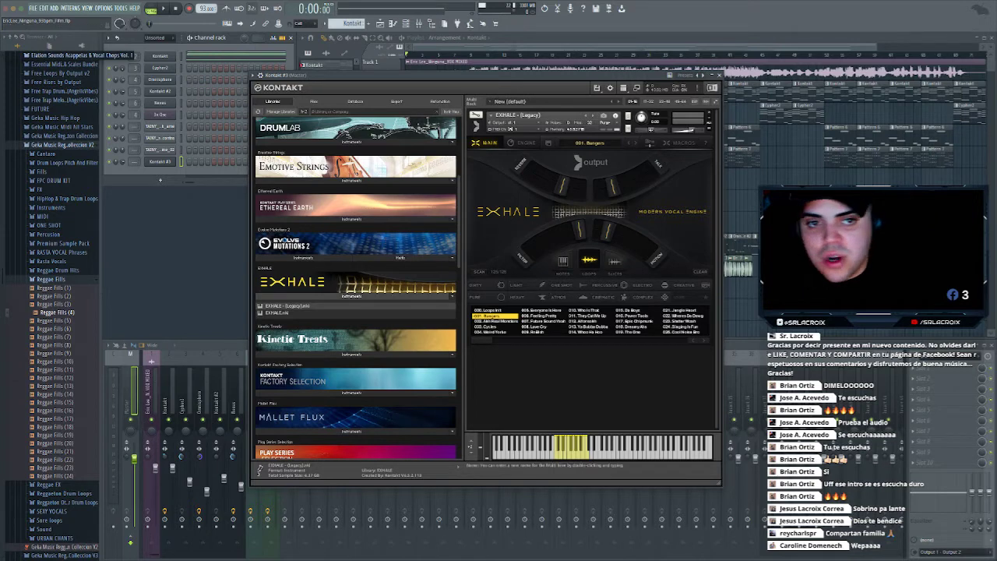
pyautogui.click(650, 144)
pyautogui.click(599, 142)
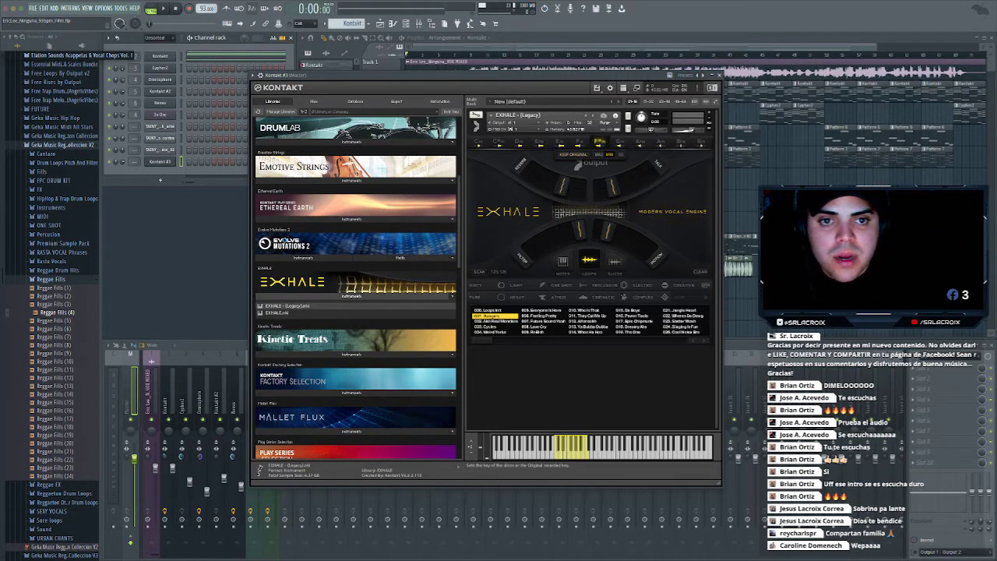
pyautogui.click(594, 163)
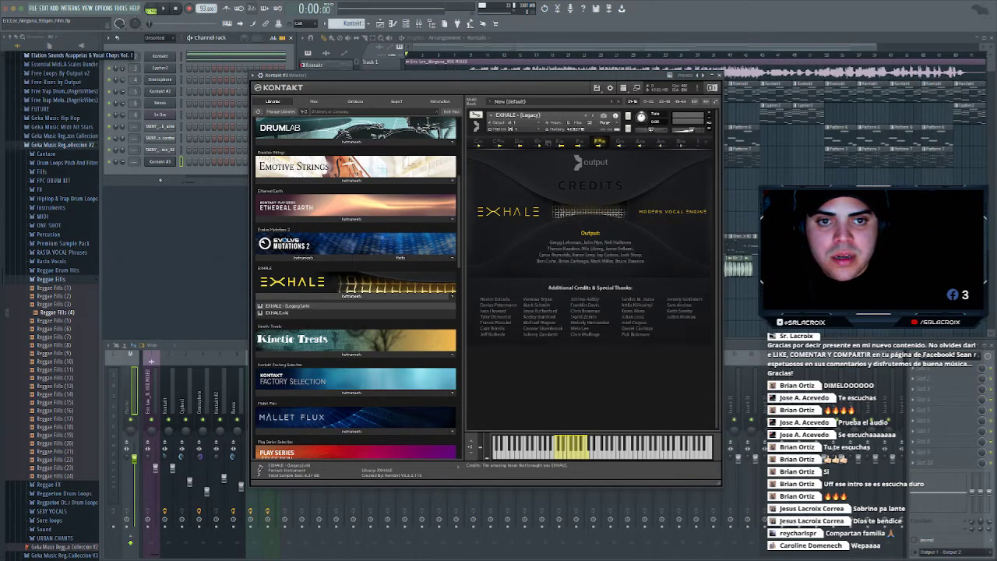
pyautogui.click(593, 163)
pyautogui.click(700, 142)
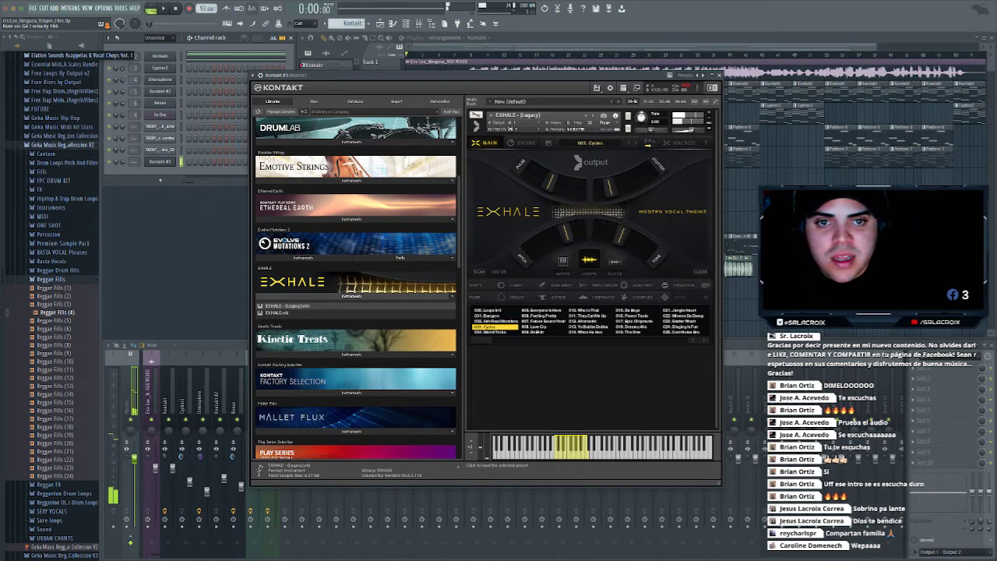
# Switch playback to pattern mode and audition the Cycles vocal loops over the Kontakt pattern
pyautogui.moveTo(468, 75); pyautogui.dragTo(369, 151)
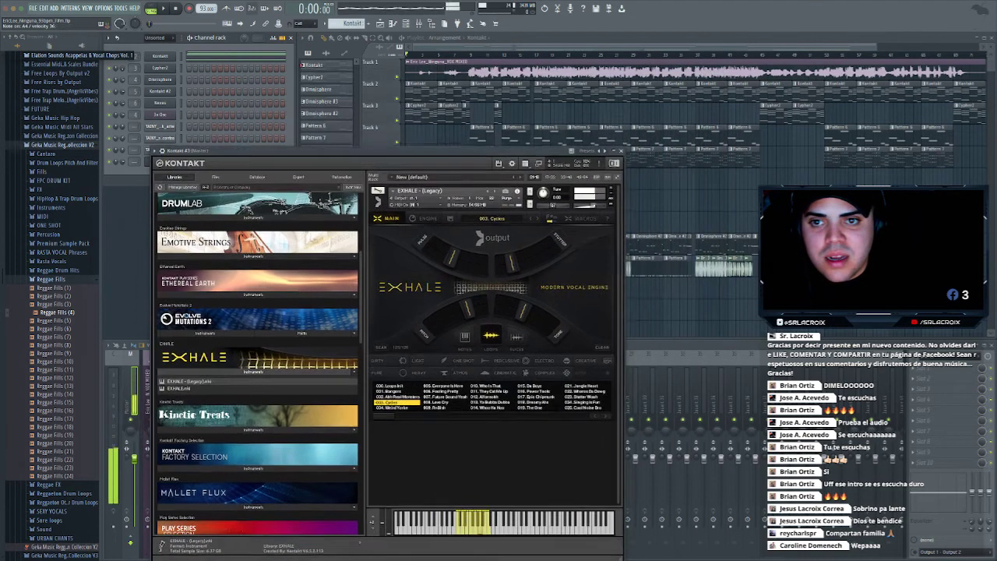
pyautogui.click(151, 9)
pyautogui.press('space')
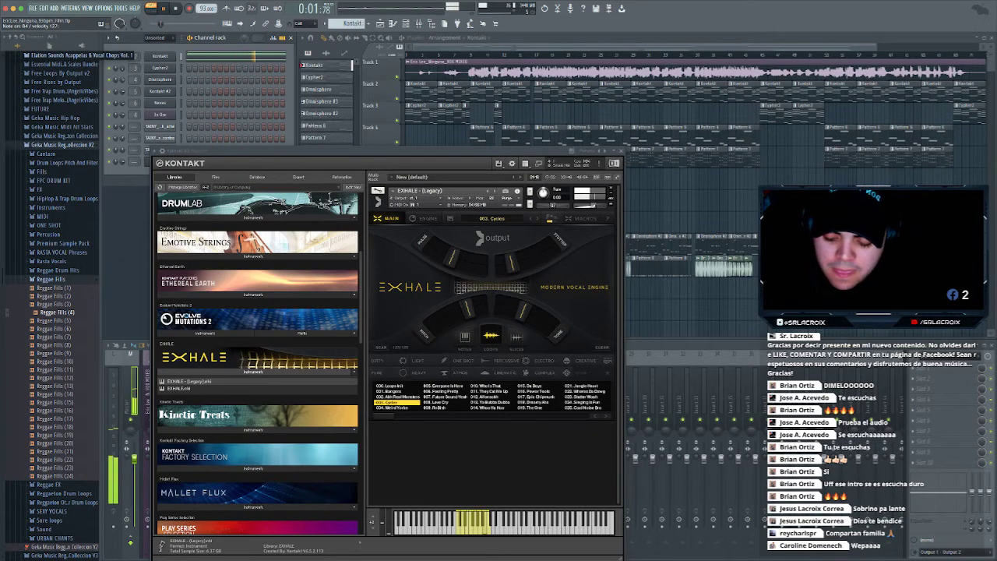
pyautogui.press('space')
pyautogui.press('space')
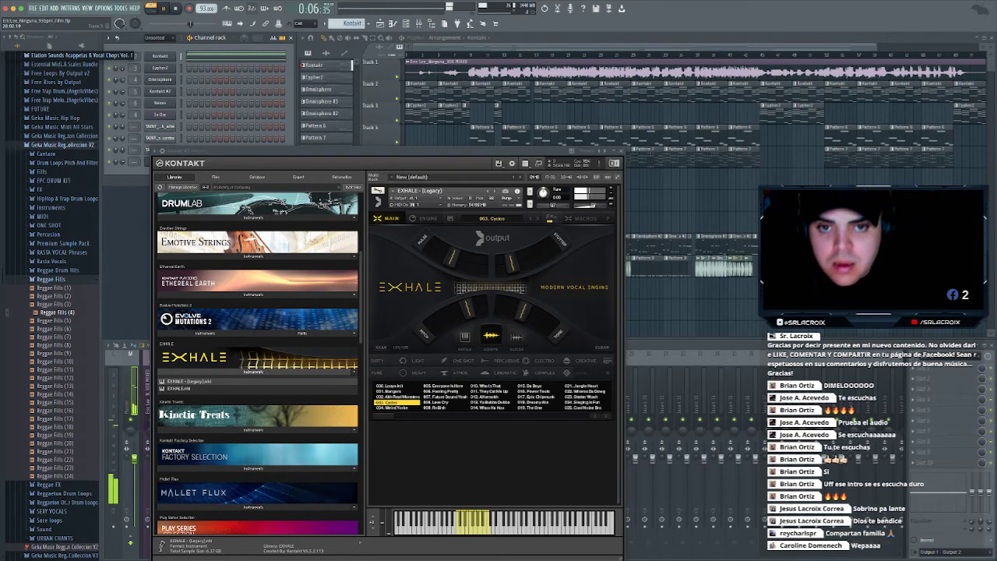
pyautogui.press('space')
# Audition the following EXHALE loop presets up to They Cut Me Up, and keep that one loaded while playing the pattern
pyautogui.click(538, 218)
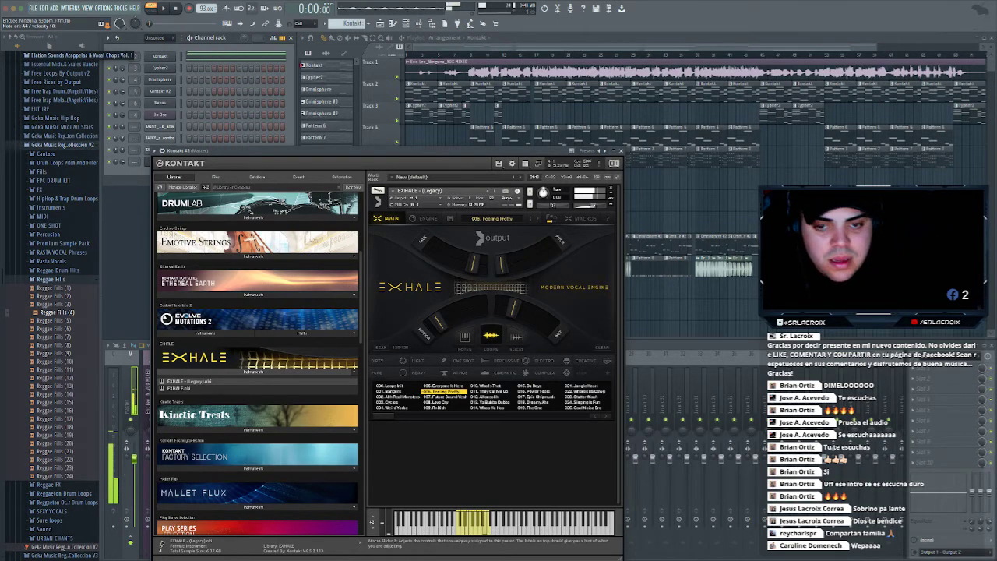
pyautogui.click(537, 217)
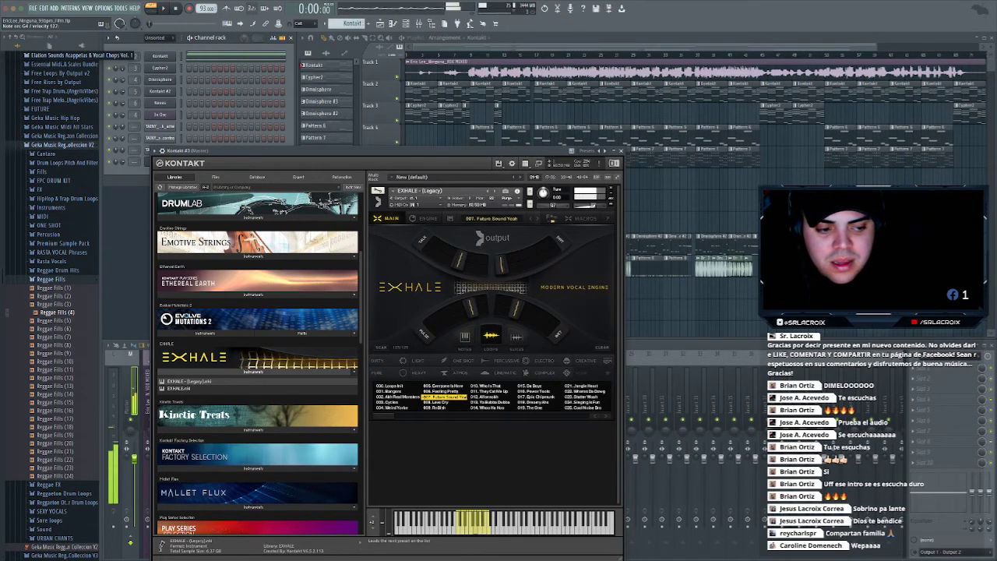
pyautogui.click(538, 218)
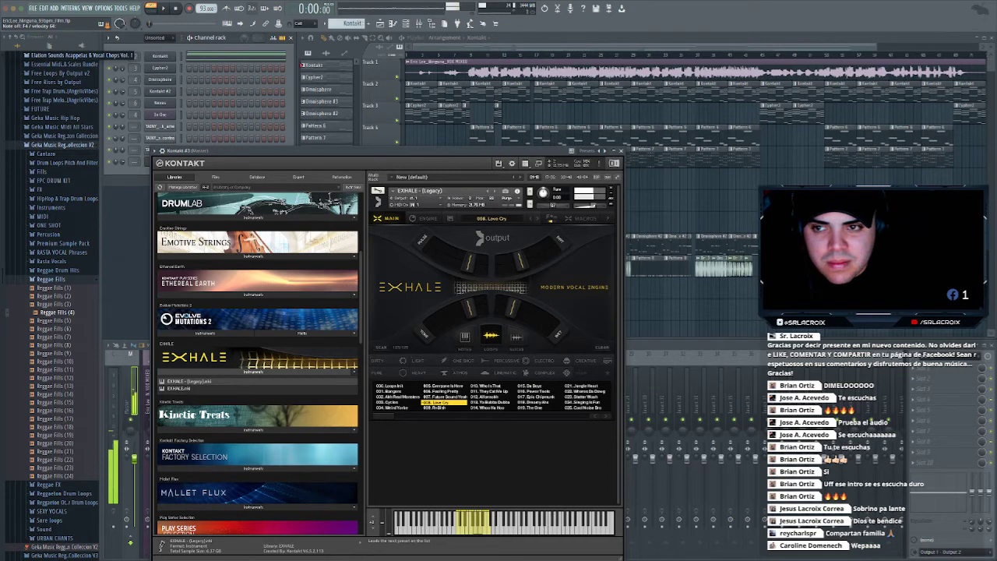
pyautogui.click(538, 217)
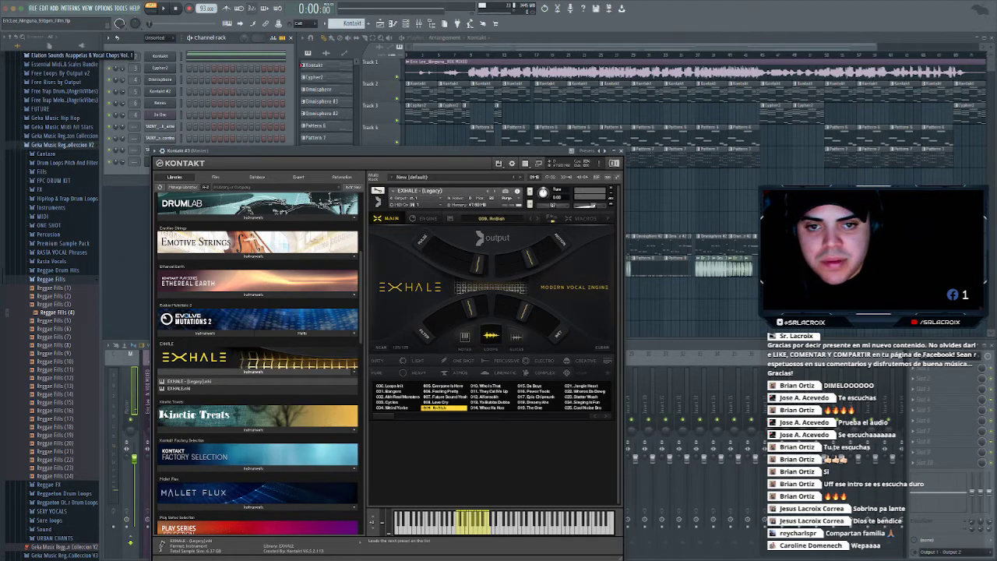
pyautogui.click(550, 219)
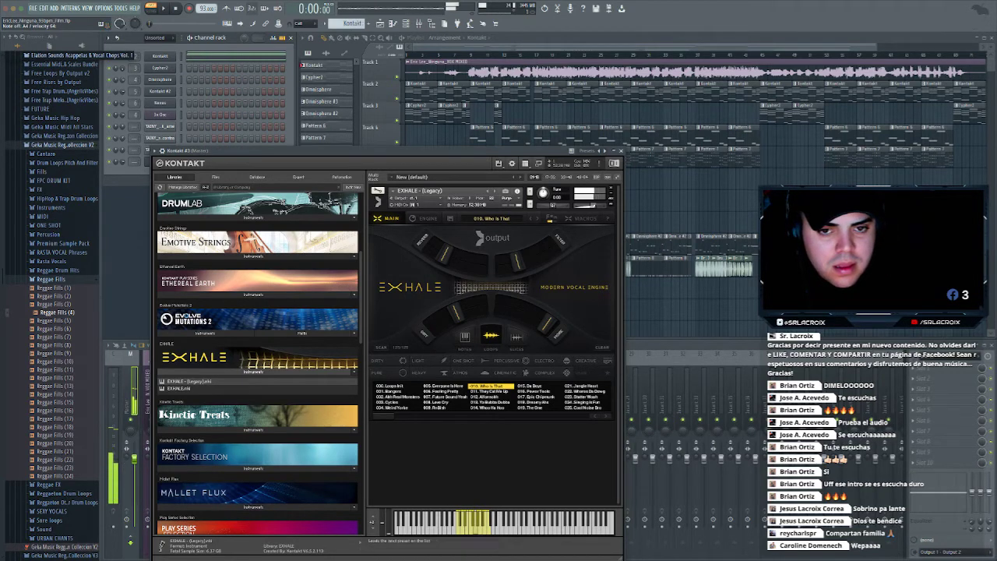
pyautogui.click(538, 219)
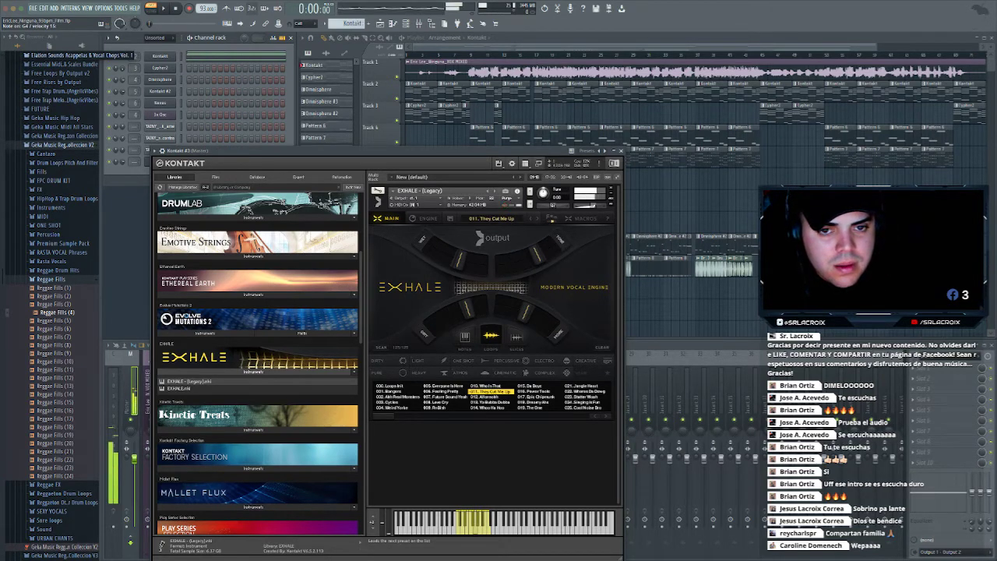
pyautogui.press('space')
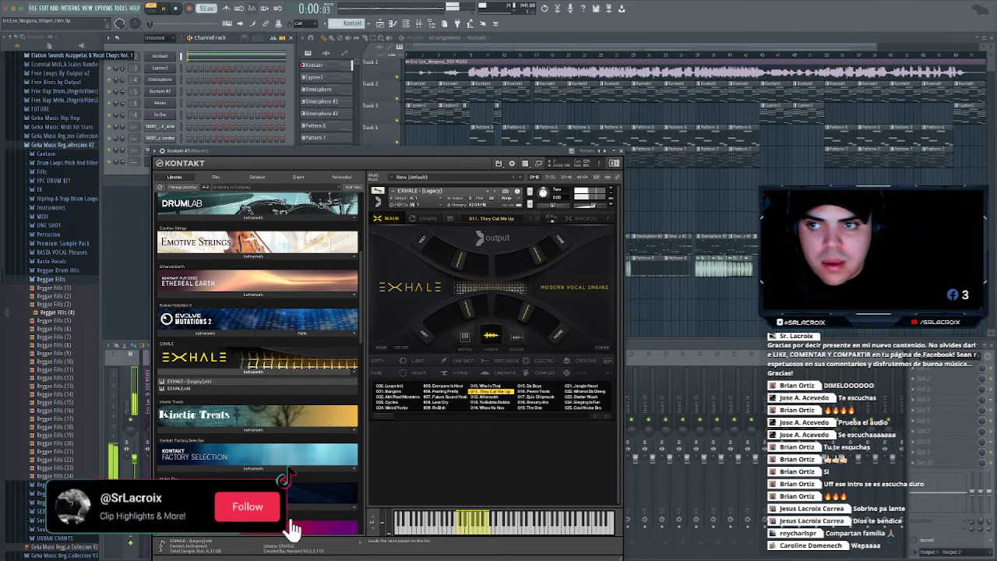
pyautogui.click(621, 151)
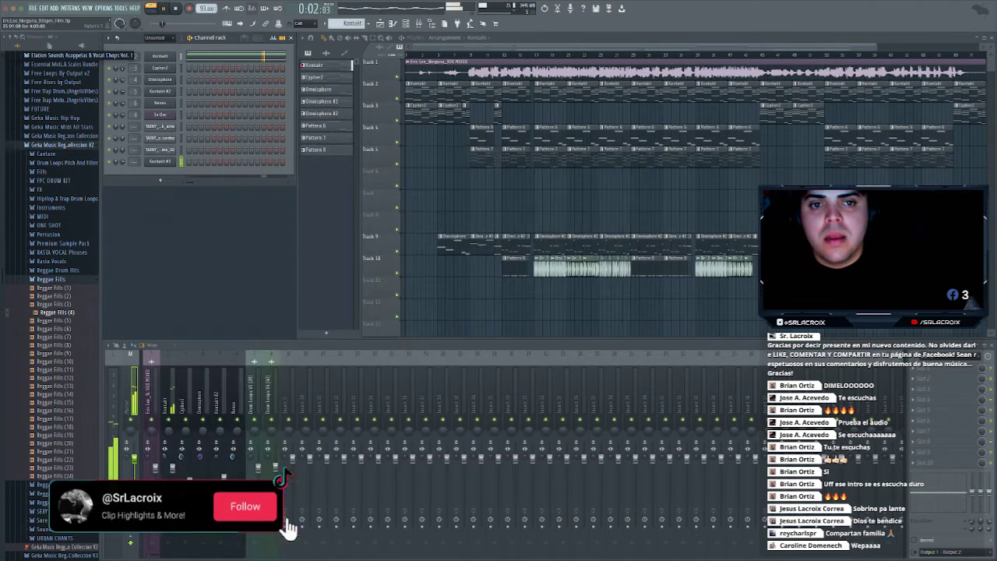
# In the Kontakt #3 piano roll, draw a two-bar G4 note at bar 1 and a two-bar A4 note at bar 3, and listen
pyautogui.press('F7')
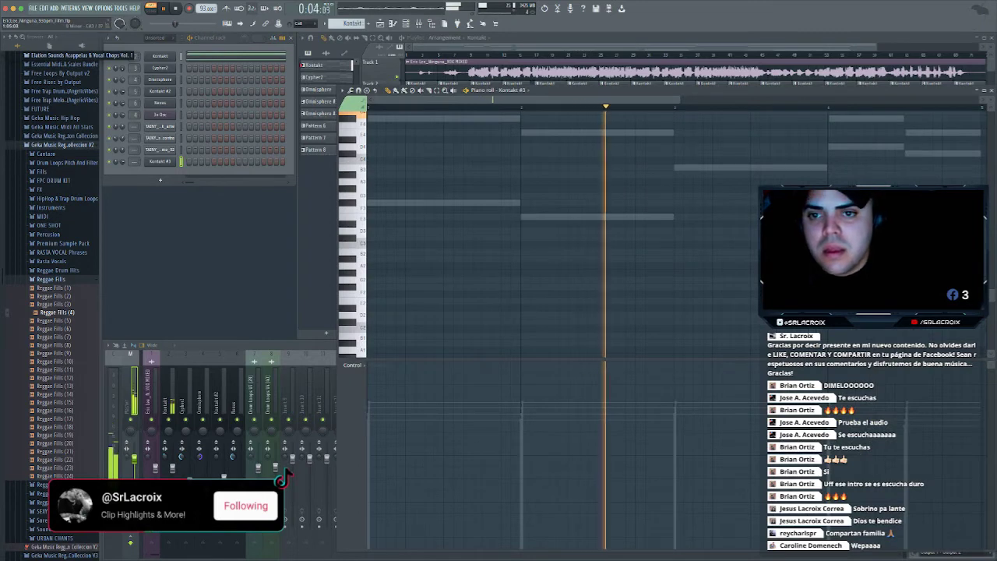
pyautogui.scroll(3, 429, 243)
pyautogui.press('space')
pyautogui.click(374, 216)
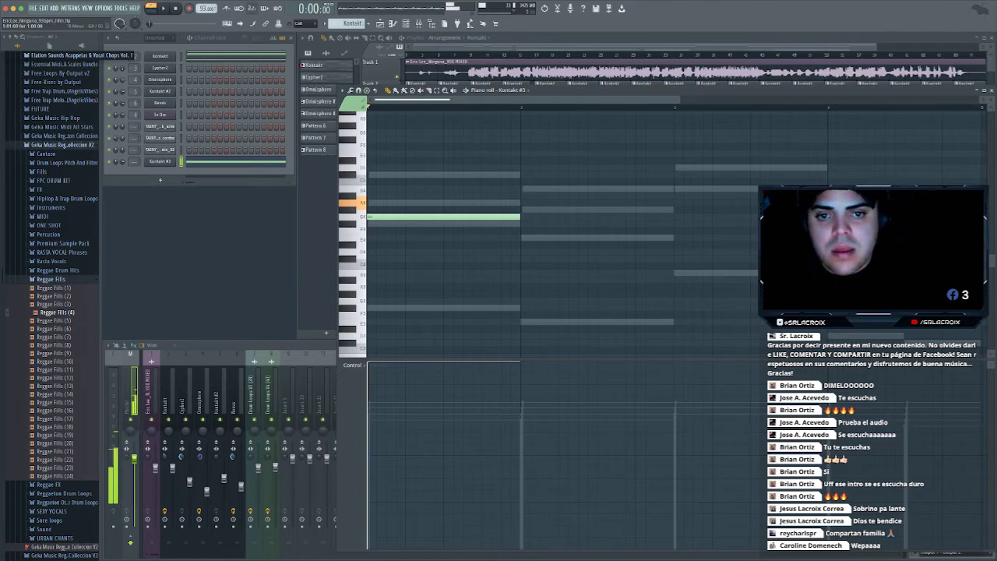
pyautogui.moveTo(519, 216); pyautogui.dragTo(675, 217)
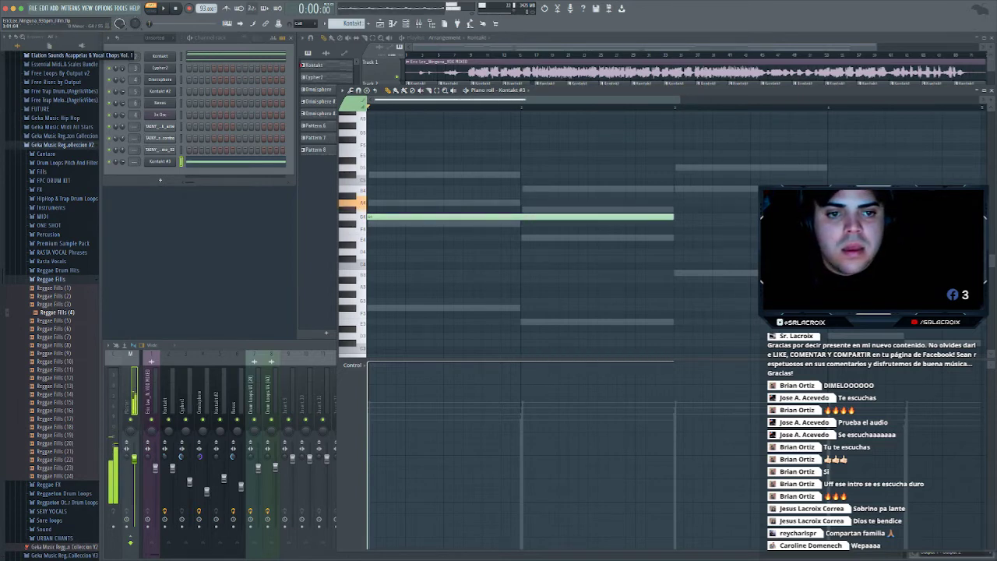
pyautogui.click(677, 203)
pyautogui.press('space')
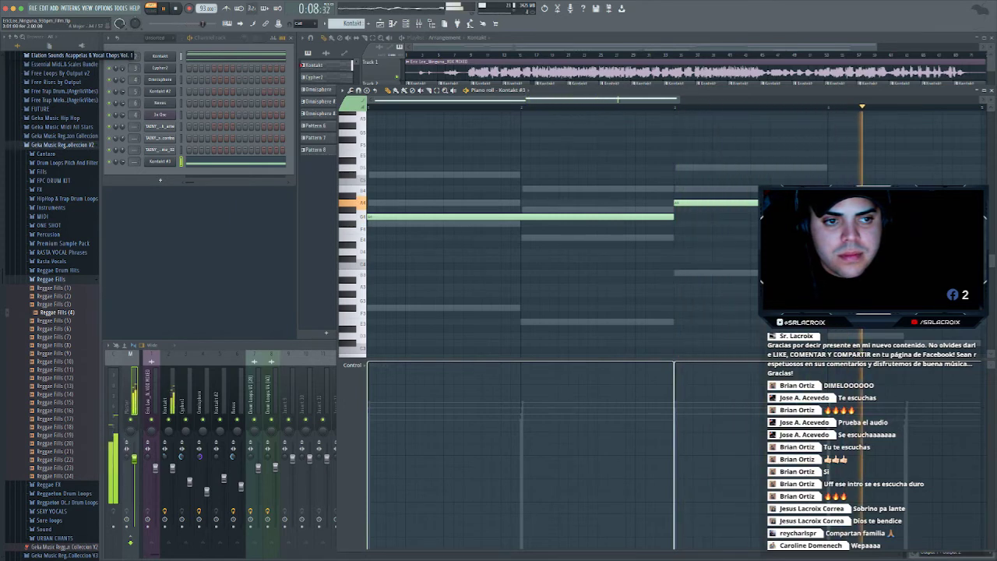
pyautogui.press('space')
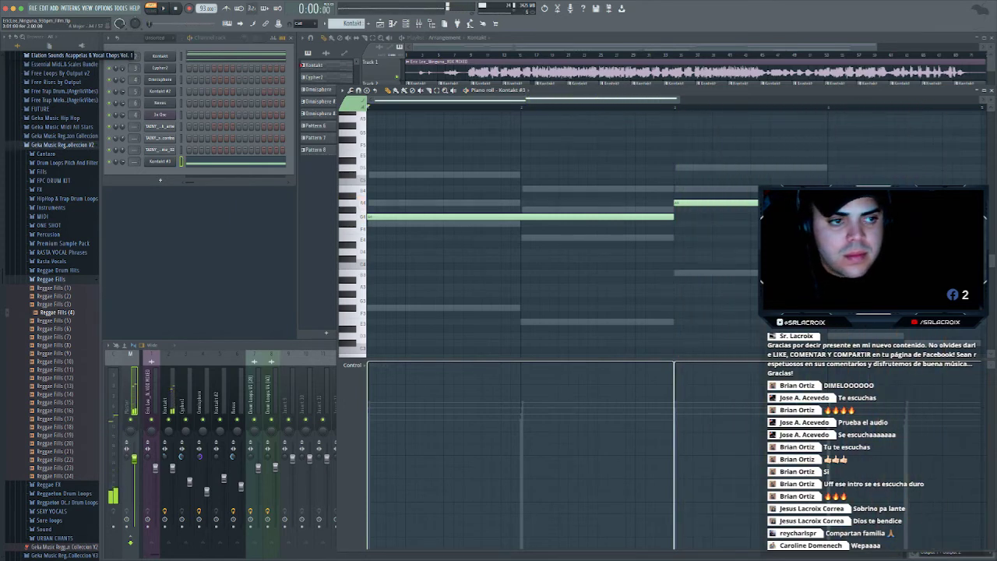
# Lengthen the G4 note to three bars, and try the note in bar 4 at C5 and at a lower pitch
pyautogui.moveTo(979, 203); pyautogui.dragTo(943, 203)
pyautogui.moveTo(674, 216); pyautogui.dragTo(829, 217)
pyautogui.press('space')
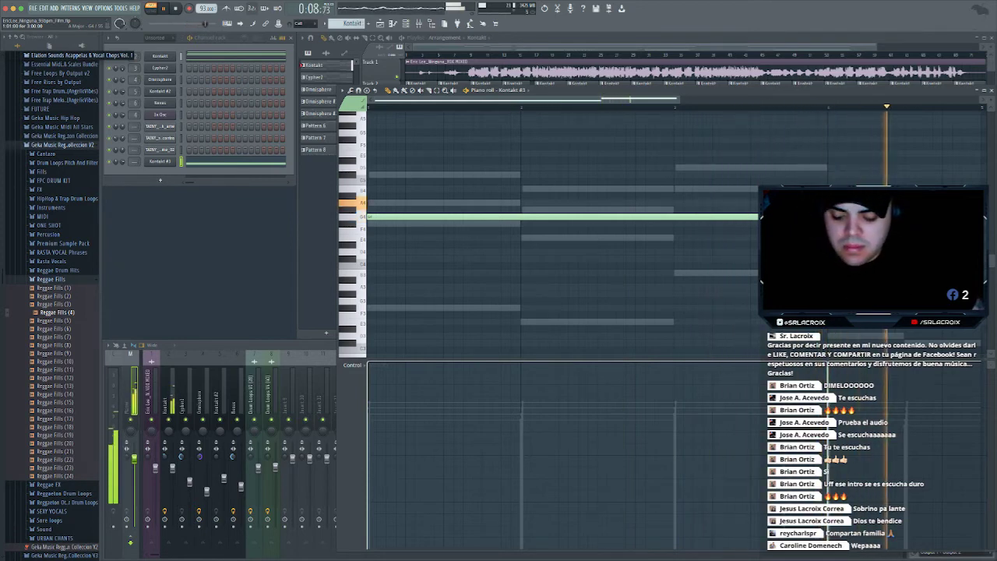
pyautogui.press('space')
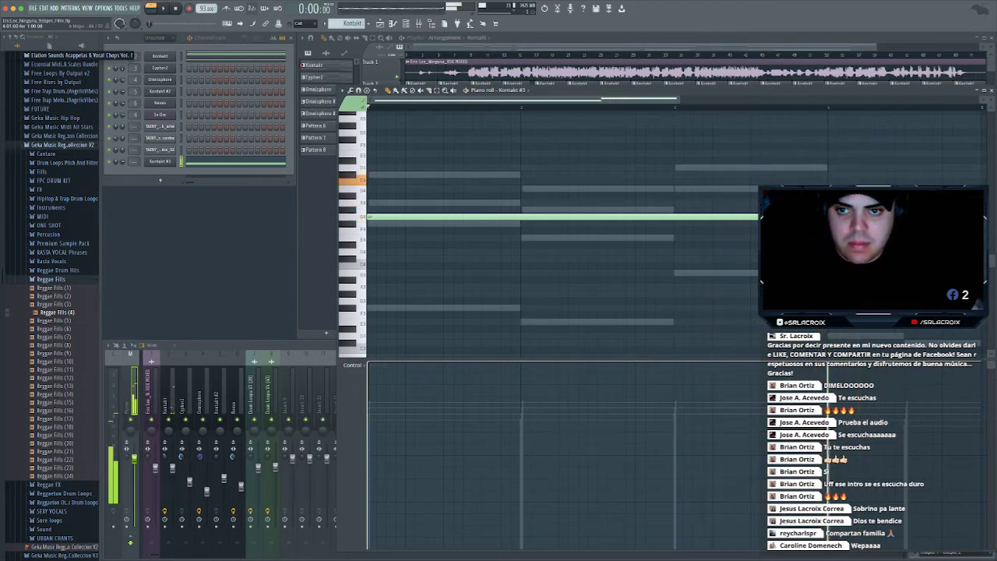
pyautogui.moveTo(842, 203); pyautogui.dragTo(841, 182)
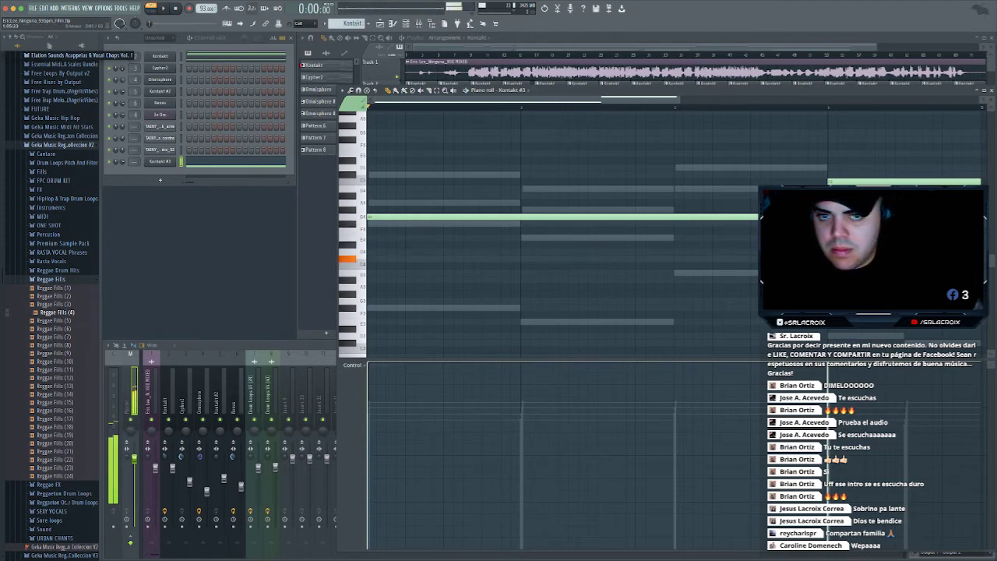
pyautogui.moveTo(875, 181); pyautogui.dragTo(875, 258)
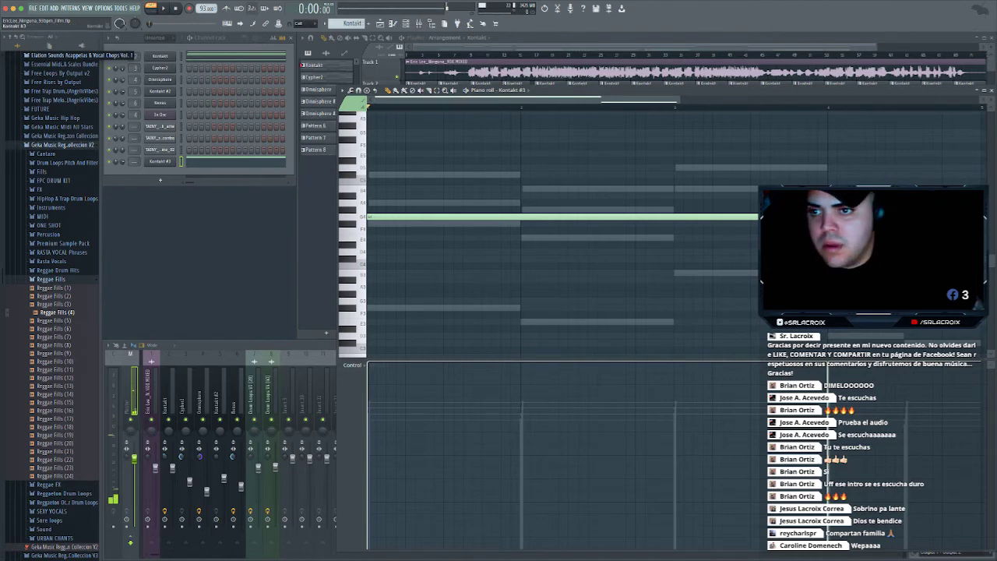
# Examine the pitch settings of the They Cut Me Up preset in EXHALE's engine view, and close the instrument and piano roll
pyautogui.click(160, 161)
pyautogui.click(428, 218)
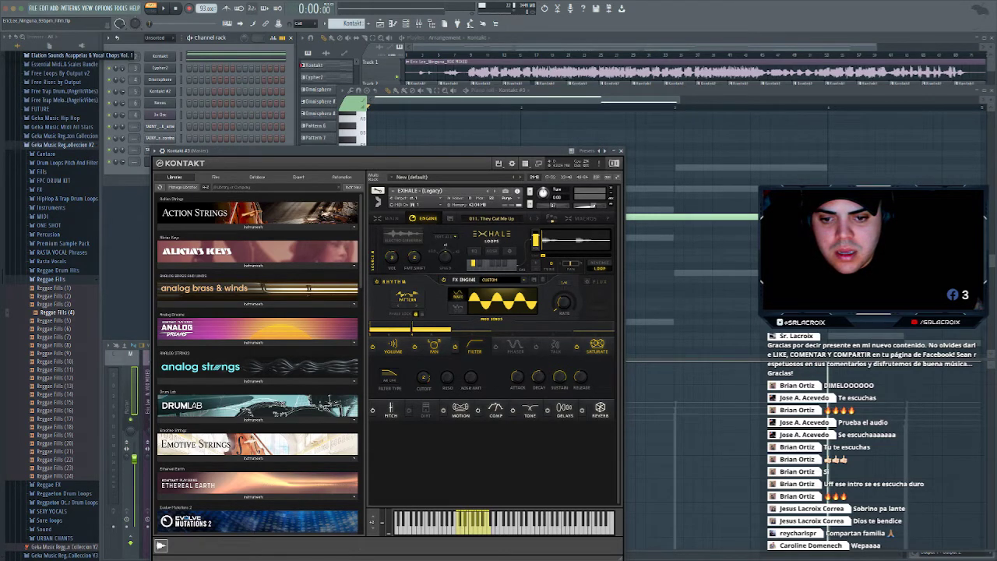
pyautogui.click(390, 408)
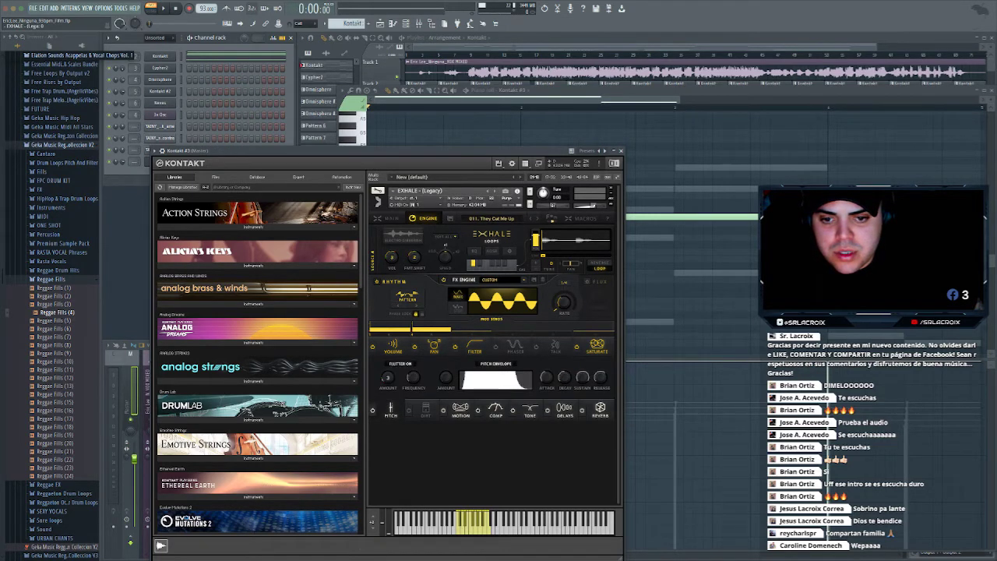
pyautogui.click(621, 151)
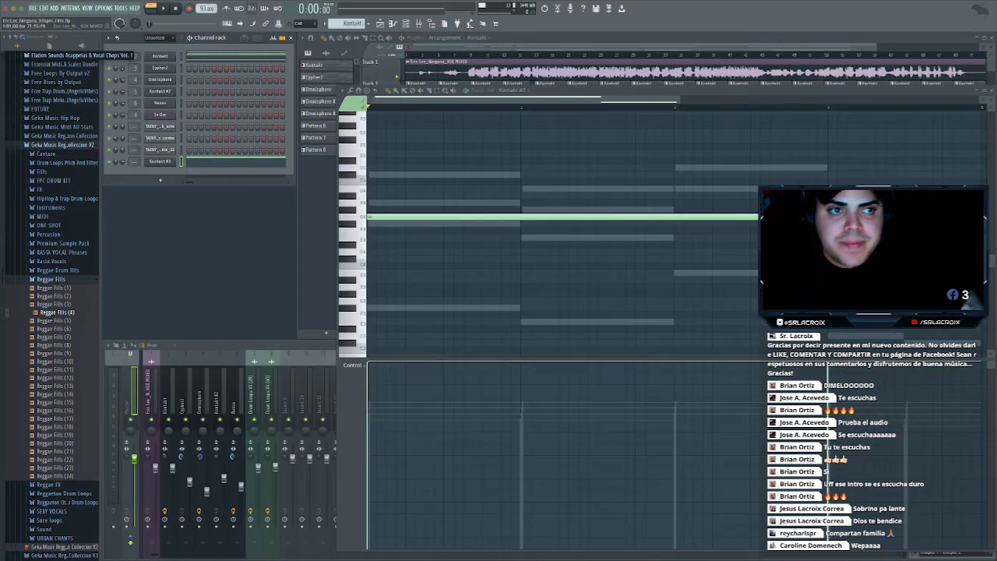
pyautogui.click(992, 90)
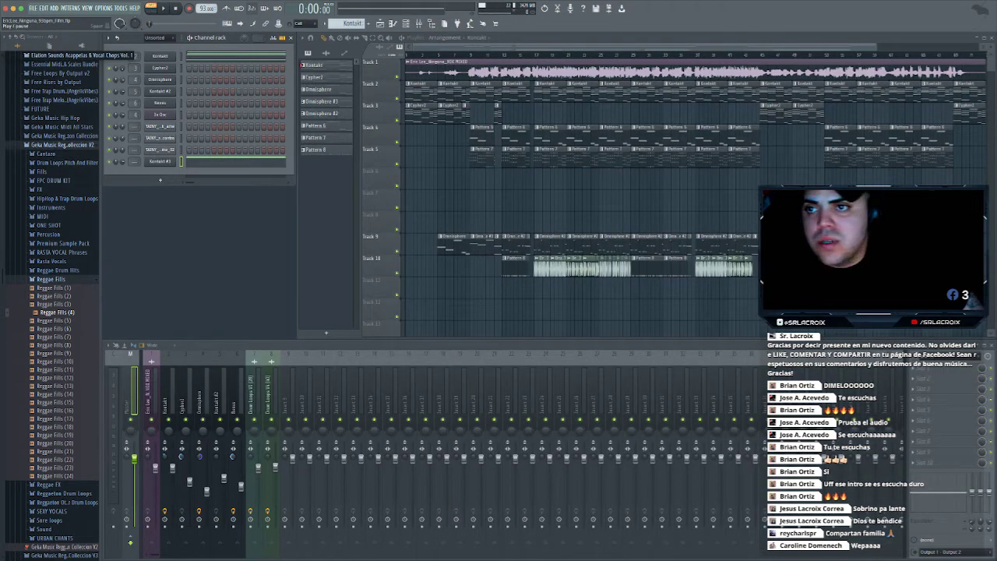
# Give the Kontakt #3 channel its own mixer track with a lowered fader, placed directly after the Nexus track
pyautogui.press('space')
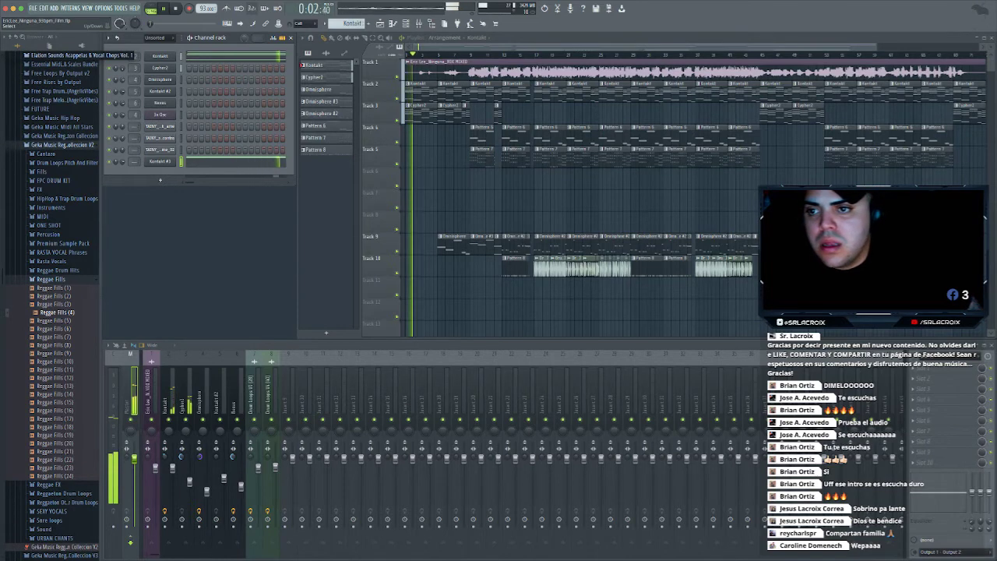
pyautogui.hotkey('ctrl', 'l')
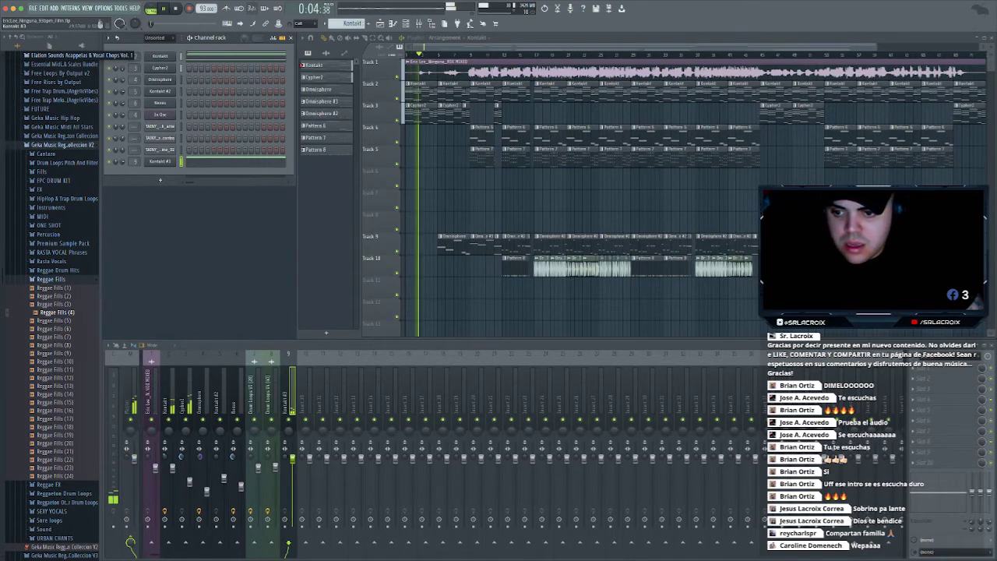
pyautogui.moveTo(292, 458); pyautogui.dragTo(292, 484)
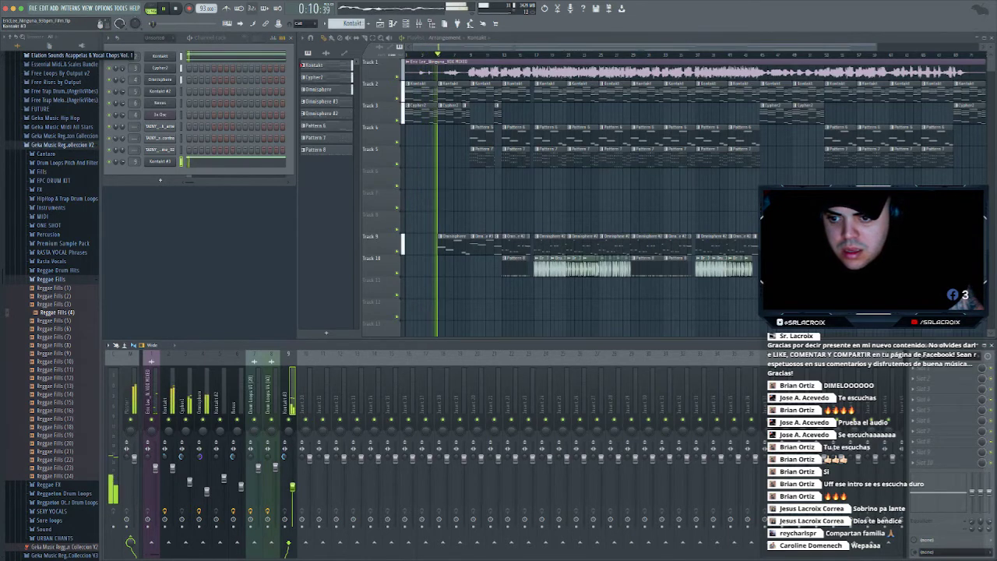
pyautogui.hotkey('alt', 'Left')
pyautogui.hotkey('alt', 'Left')
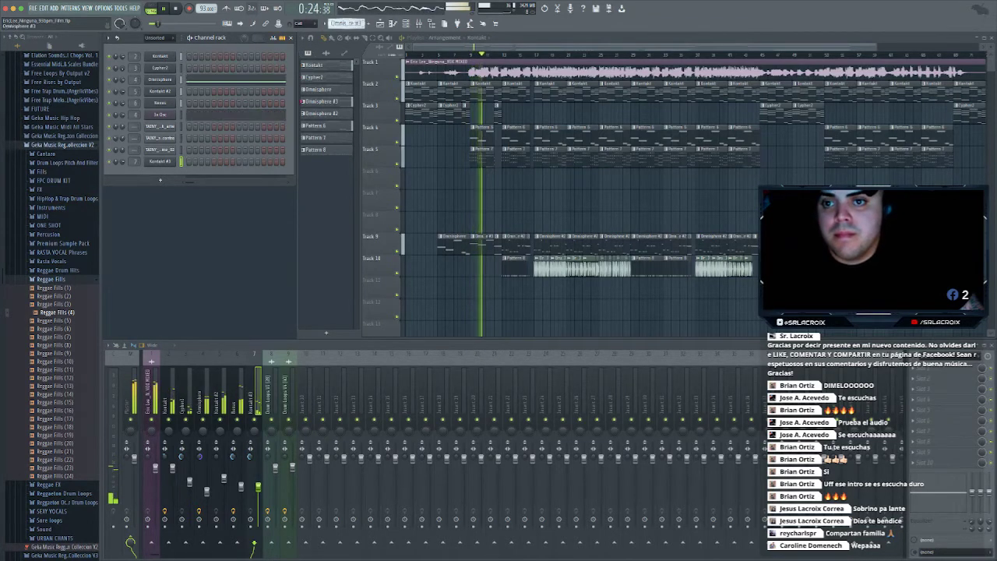
# Put the Kontakt #3 loop in a separate pattern and place it at bars 1 and 5 of playlist track 4
pyautogui.press('F4')
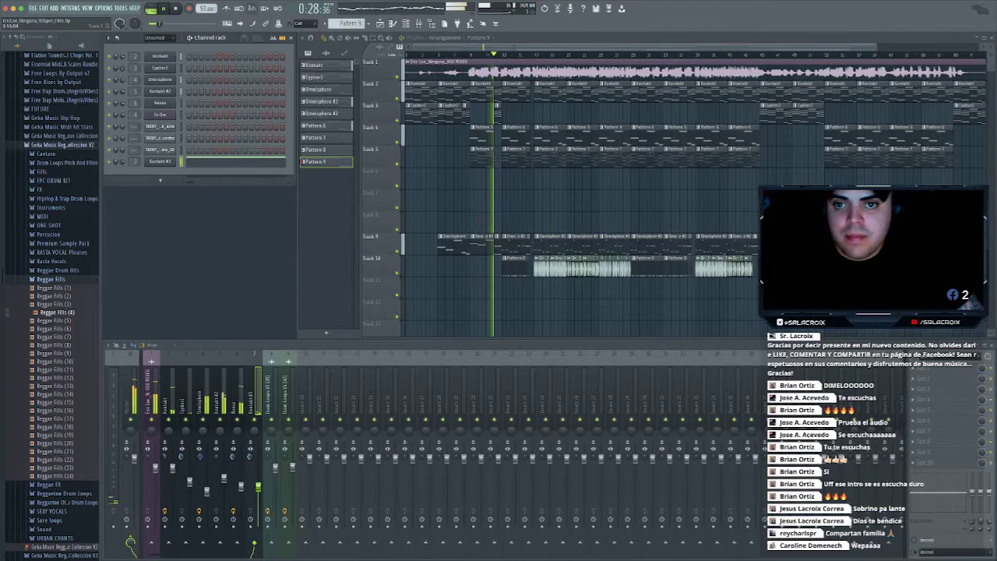
pyautogui.click(408, 136)
pyautogui.click(444, 137)
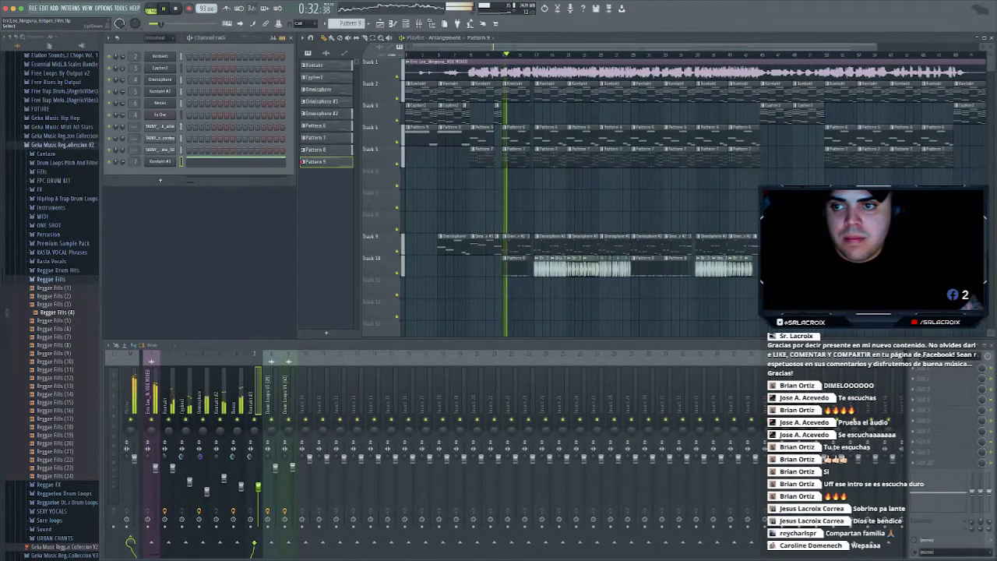
# Move the Kontakt #3 channel up four places in the channel rack, directly below Nexus
pyautogui.click(181, 161)
pyautogui.hotkey('alt', 'Up')
pyautogui.hotkey('alt', 'Up')
pyautogui.hotkey('alt', 'Up')
pyautogui.hotkey('alt', 'Up')
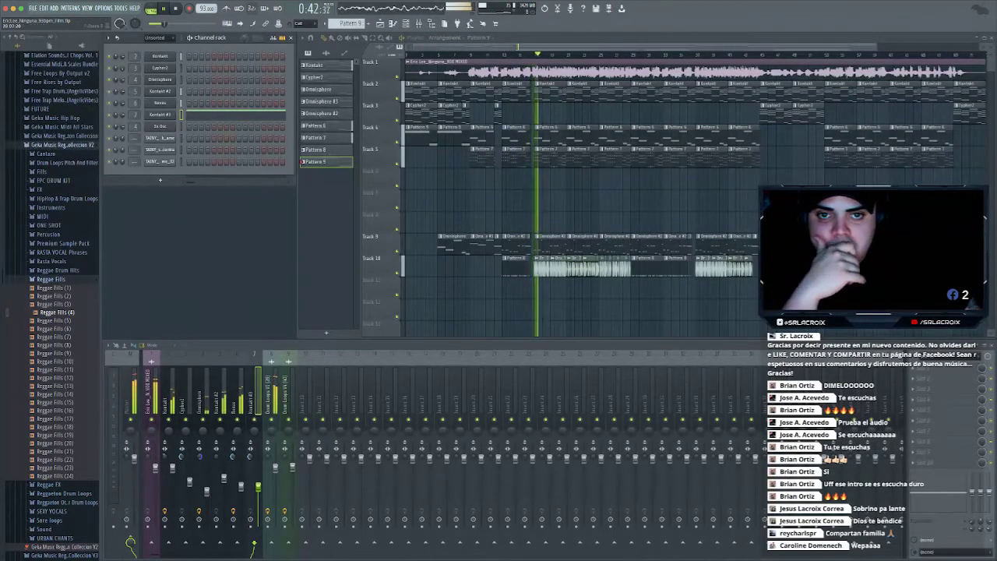
# Select Pattern 7 and raise the Nexus mixer fader slightly, listening to the section from bar 17
pyautogui.click(551, 156)
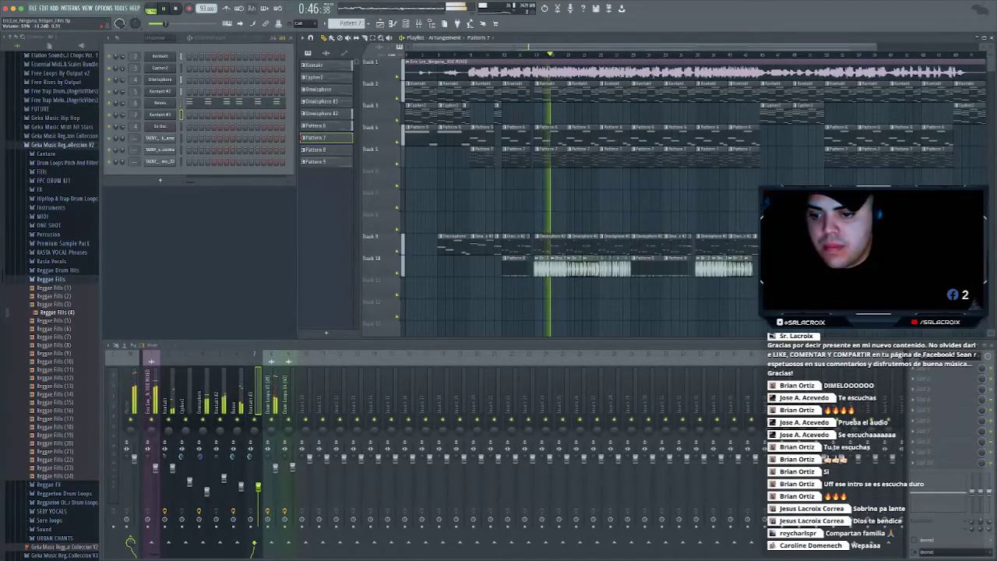
pyautogui.moveTo(240, 486); pyautogui.dragTo(241, 478)
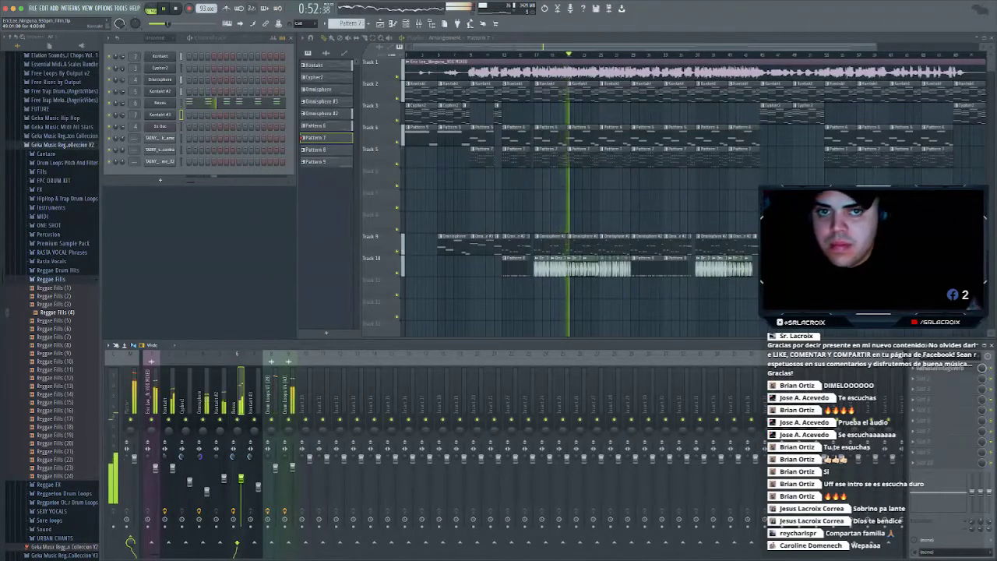
pyautogui.click(534, 55)
pyautogui.moveTo(167, 23); pyautogui.dragTo(164, 24)
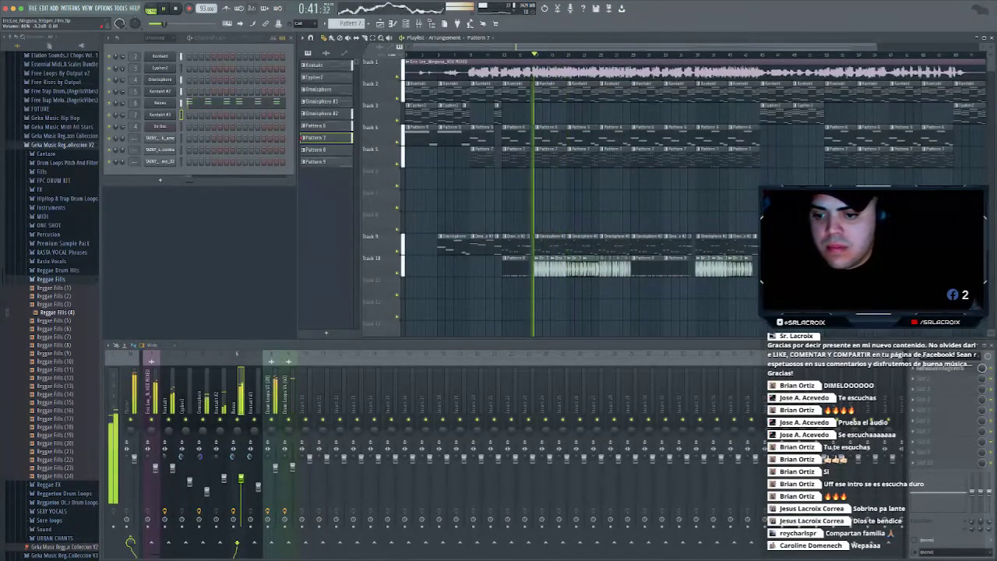
# Lower the first Drum Loops mixer track to about -7.2 dB while replaying the drop from bar 17
pyautogui.press('space')
pyautogui.moveTo(275, 467); pyautogui.dragTo(275, 474)
pyautogui.press('space')
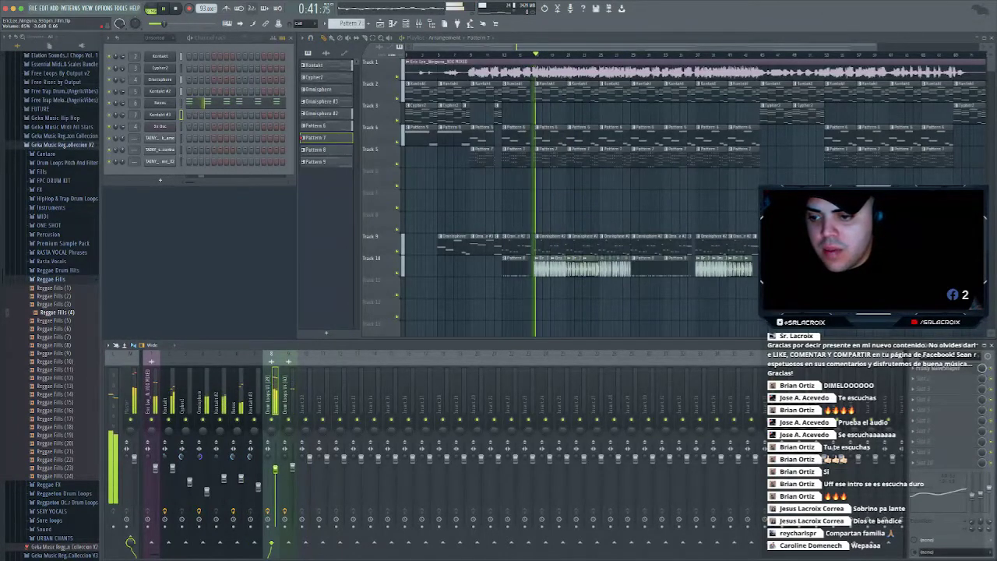
pyautogui.press('space')
pyautogui.press('space')
pyautogui.press('space')
pyautogui.press('space')
pyautogui.press('space')
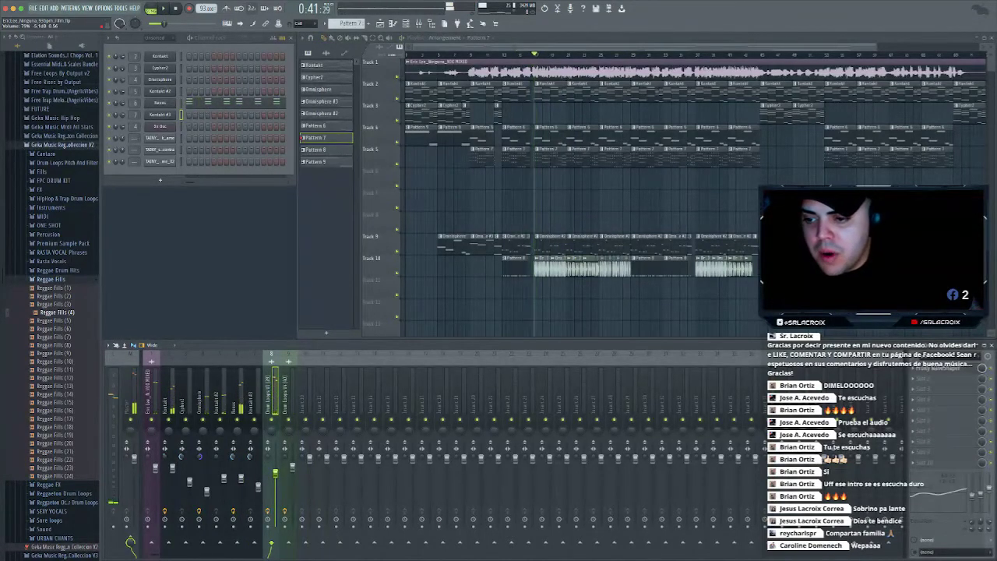
pyautogui.press('space')
pyautogui.moveTo(275, 474); pyautogui.dragTo(275, 479)
pyautogui.press('space')
pyautogui.press('space')
pyautogui.press('space')
pyautogui.press('space')
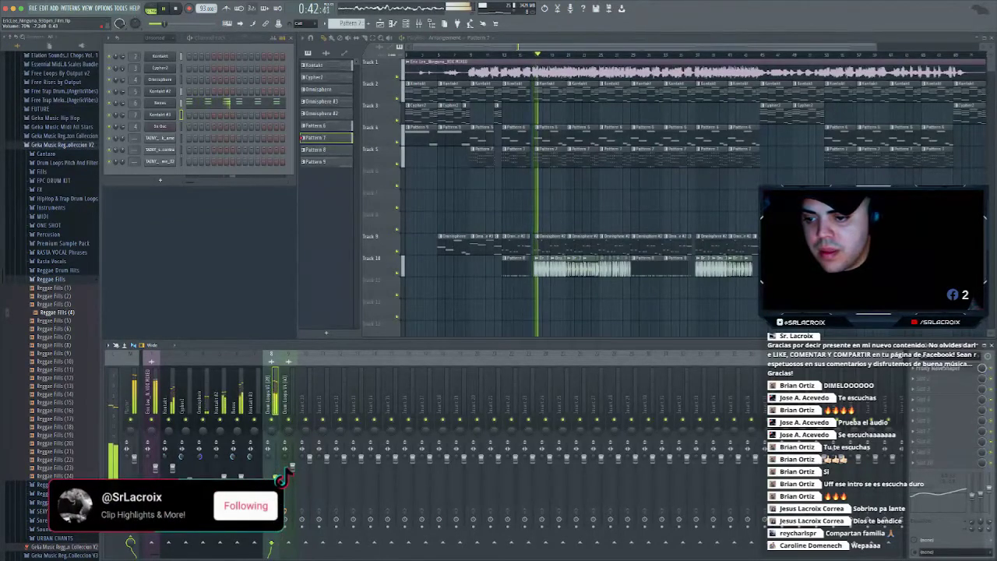
pyautogui.press('space')
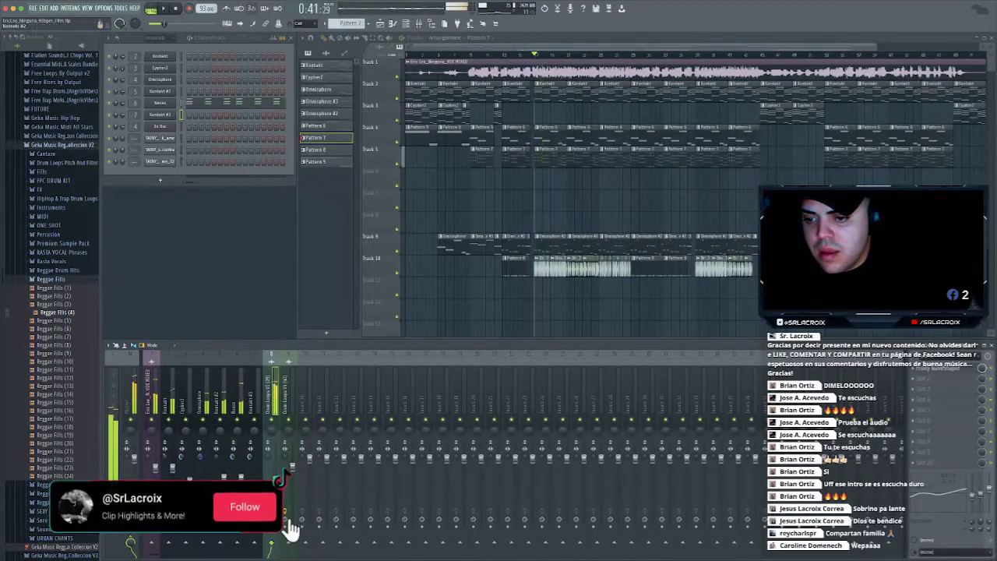
# Raise the Nexus fader a little more, and play Pattern 7 alone with its Nexus piano roll open
pyautogui.click(241, 477)
pyautogui.press('l')
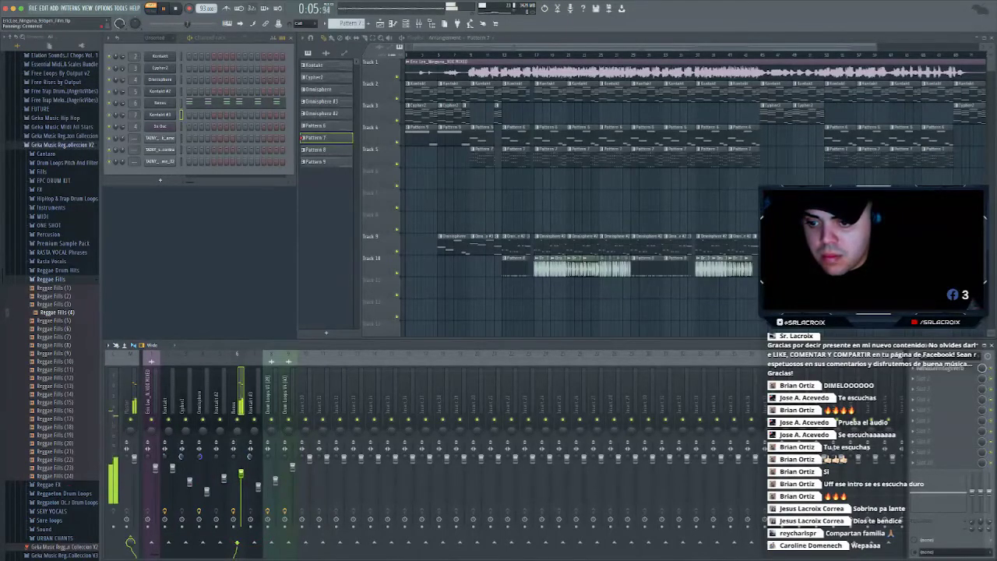
pyautogui.click(218, 103)
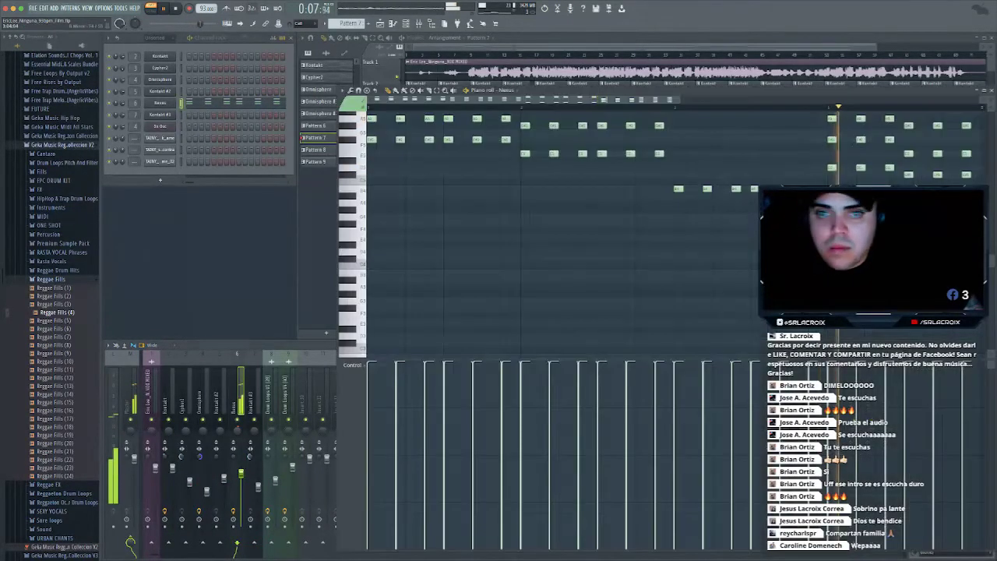
pyautogui.scroll(5, 801, 293)
pyautogui.press('space')
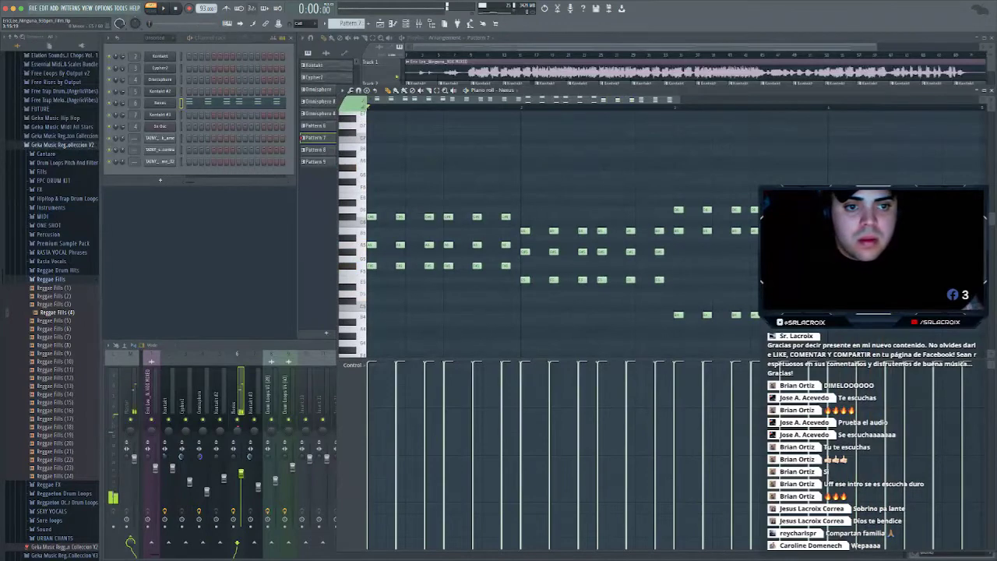
pyautogui.scroll(-1, 815, 307)
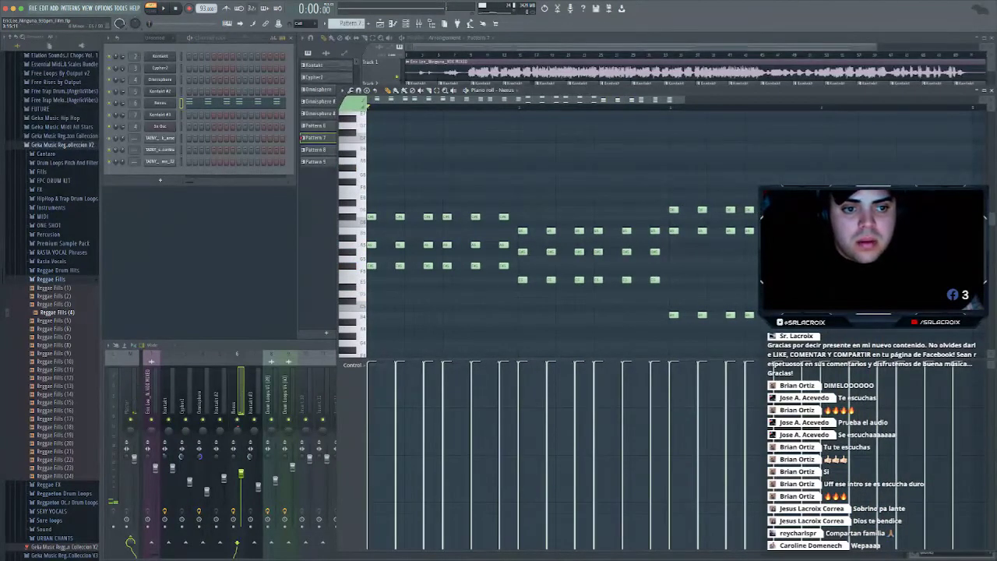
# Try raising the lowest row of Nexus notes in bar 3 by three semitones, and play the pattern
pyautogui.moveTo(808, 305); pyautogui.dragTo(666, 334)
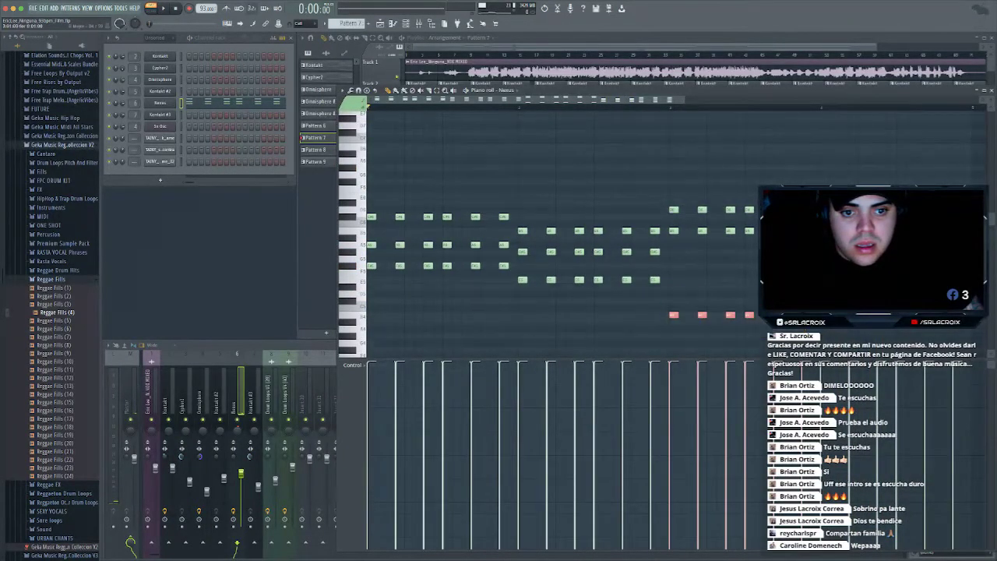
pyautogui.press('Up')
pyautogui.press('Up')
pyautogui.press('Up')
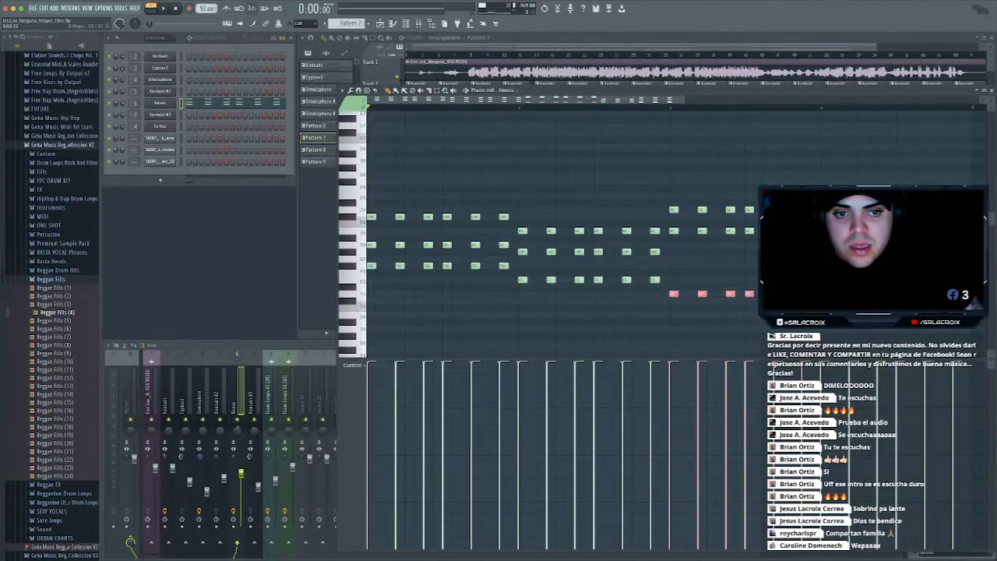
pyautogui.hotkey('ctrl', 'd')
pyautogui.press('space')
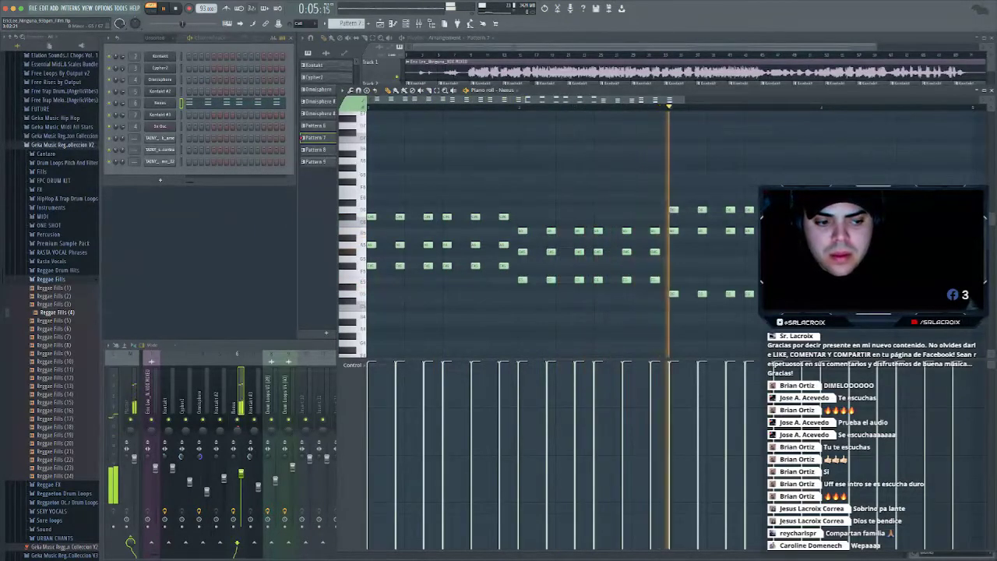
pyautogui.scroll(1, 557, 234)
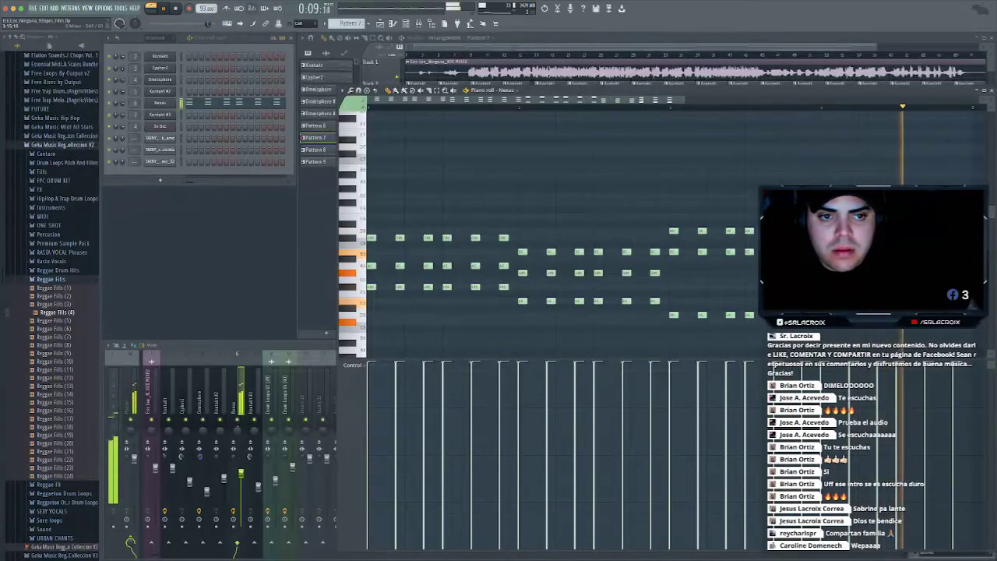
pyautogui.press('space')
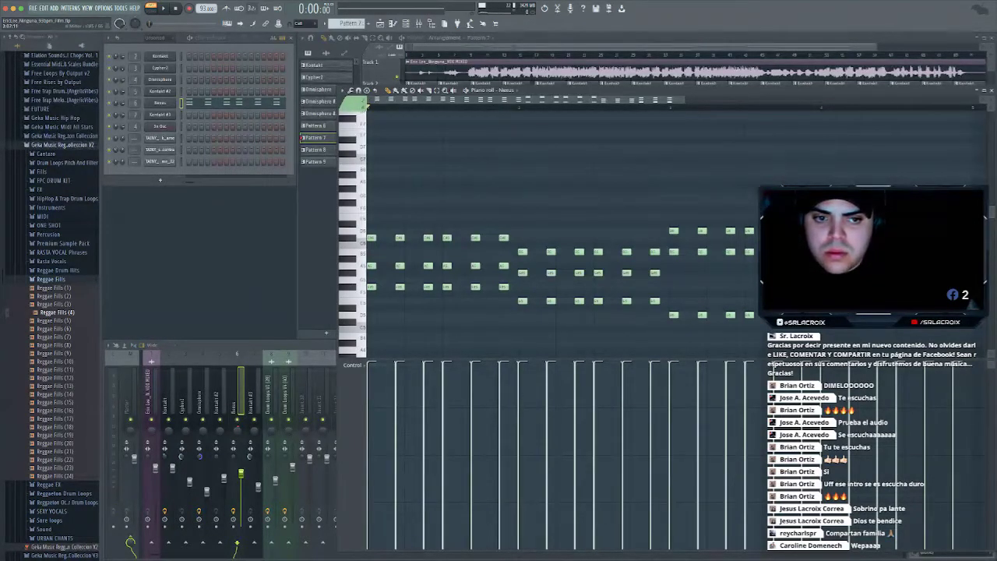
# Replace the lowest note row in bar 3 with a row four semitones above the chord's top notes, keeping the rhythm
pyautogui.moveTo(693, 315); pyautogui.dragTo(795, 315)
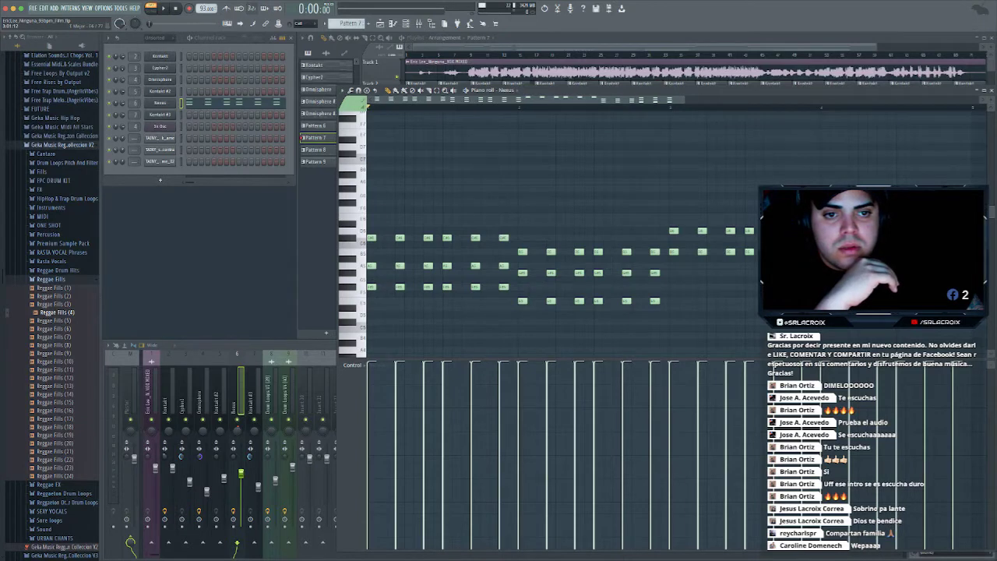
pyautogui.click(674, 203)
pyautogui.click(702, 203)
pyautogui.click(730, 202)
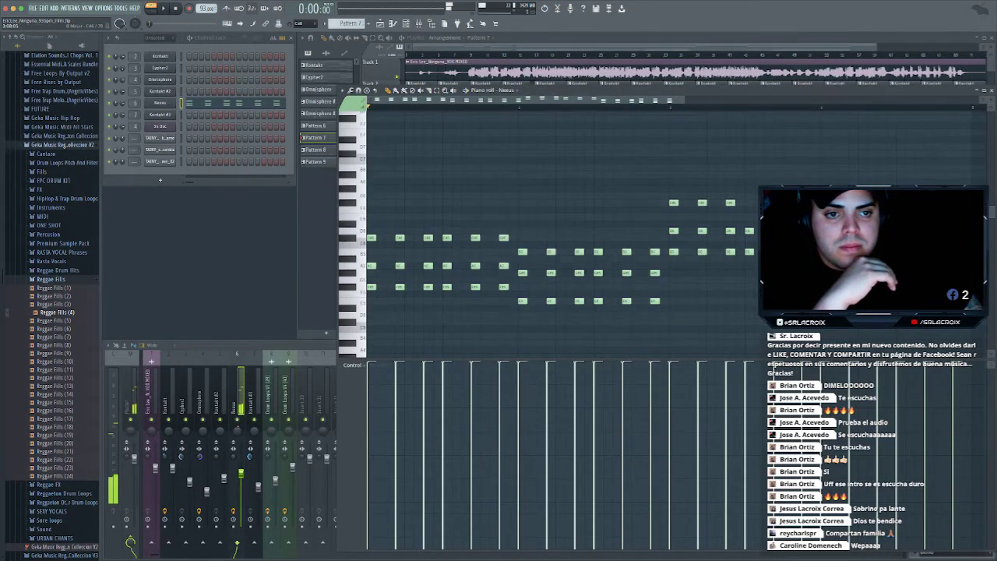
pyautogui.click(749, 203)
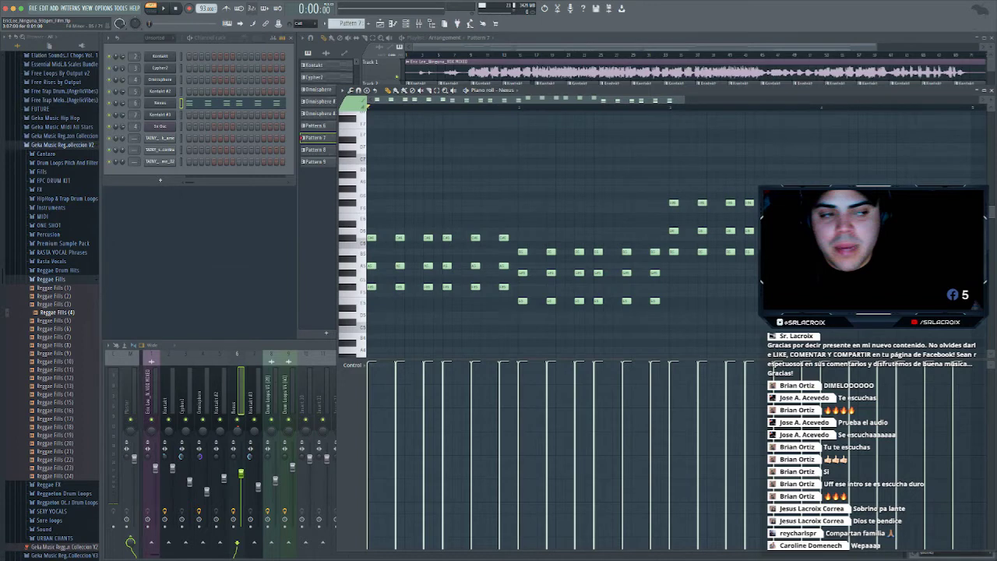
pyautogui.press('space')
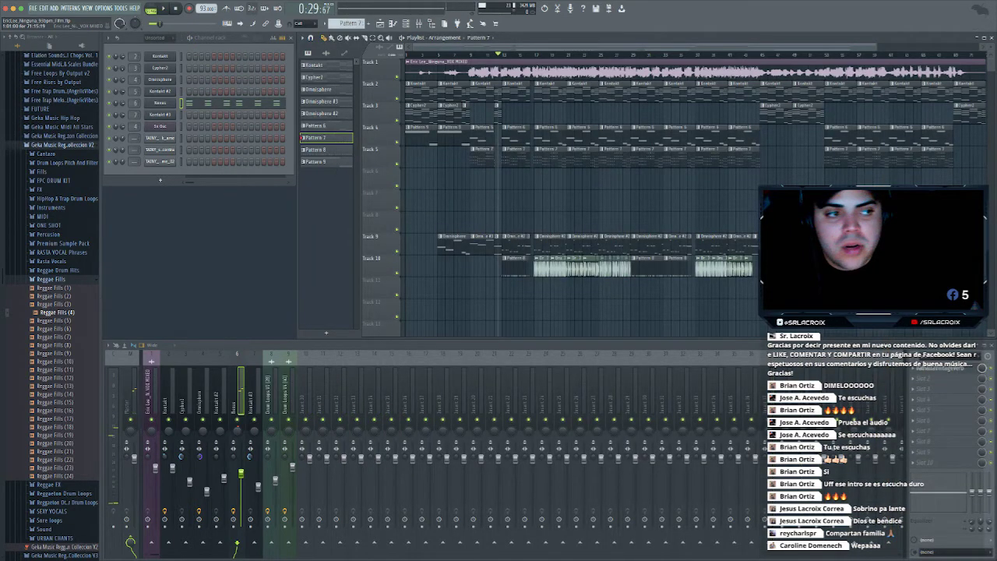
# Route the three TAINY drum channels to their own mixer tracks and listen to the song from bar 13
pyautogui.press('space')
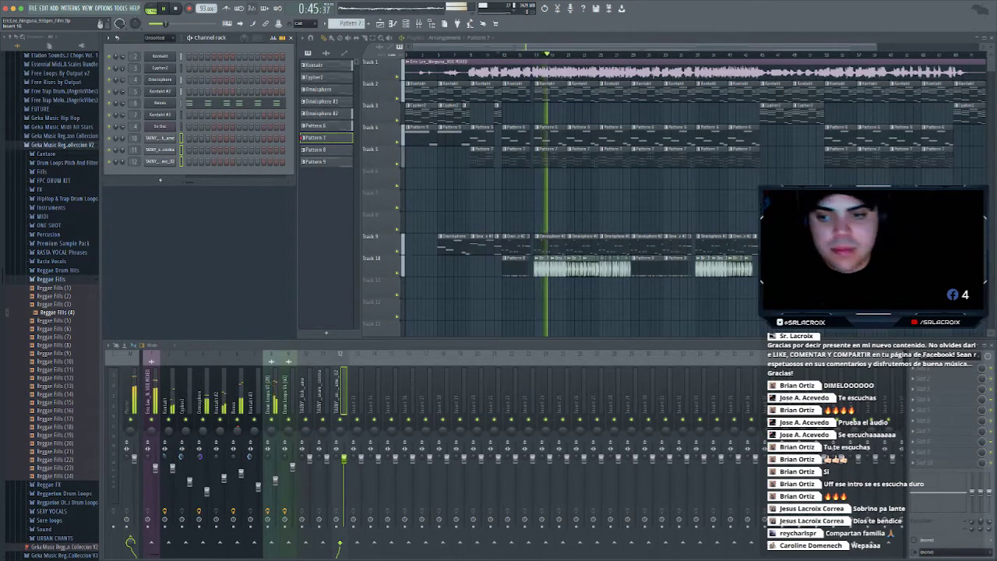
pyautogui.click(498, 55)
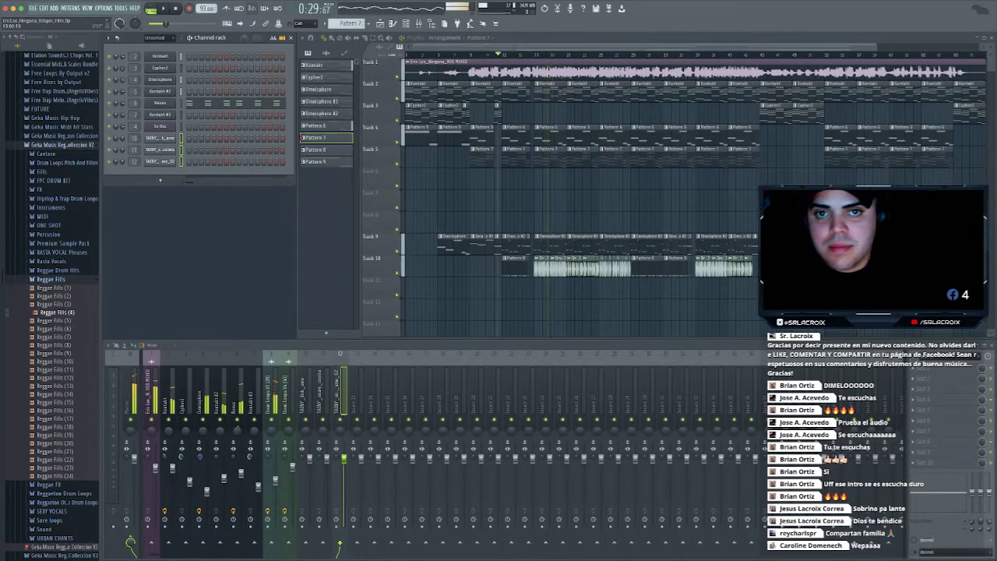
pyautogui.click(309, 459)
pyautogui.press('space')
pyautogui.press('space')
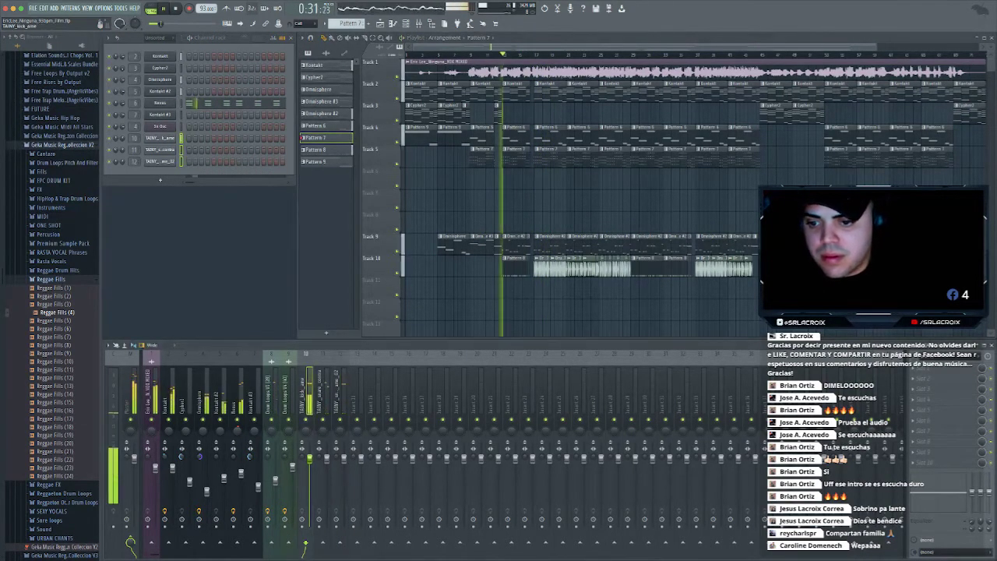
pyautogui.press('space')
pyautogui.press('space')
pyautogui.press('space')
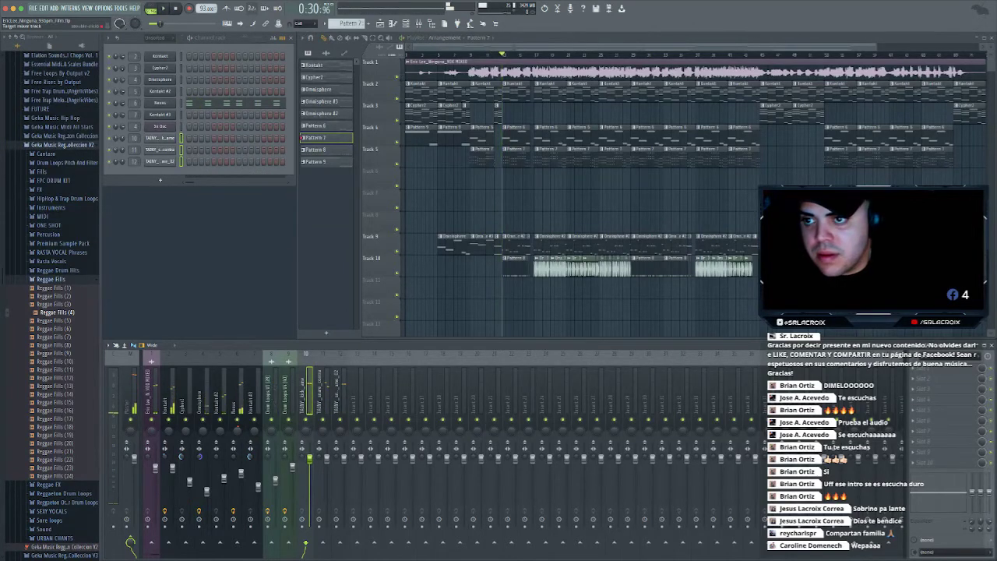
# Lower the three TAINY drum mixer faders while replaying from bar 13, setting the kick to about -4.1 dB
pyautogui.moveTo(123, 138); pyautogui.dragTo(122, 136)
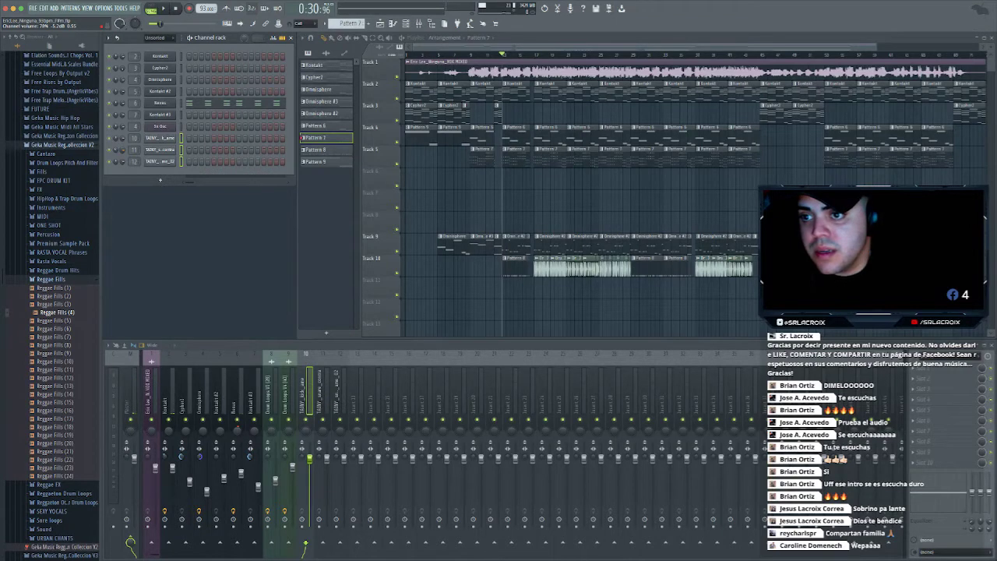
pyautogui.press('space')
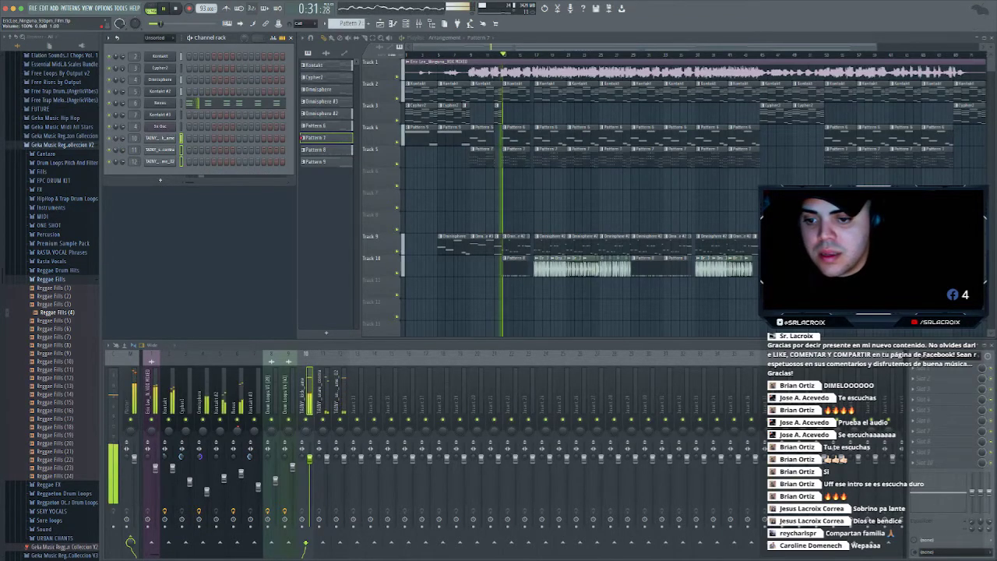
pyautogui.press('space')
pyautogui.press('space')
pyautogui.moveTo(310, 485); pyautogui.dragTo(344, 517)
pyautogui.press('space')
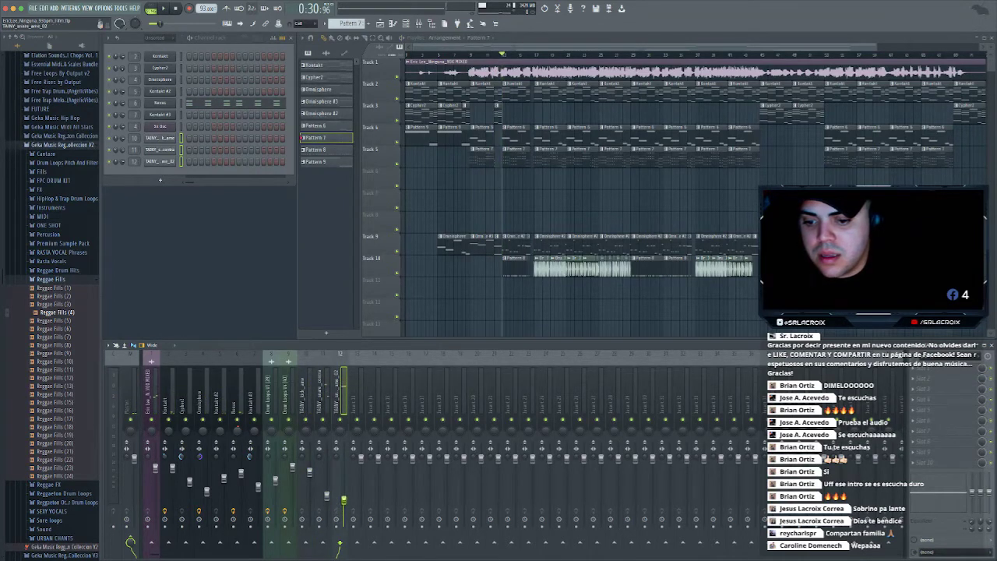
pyautogui.press('space')
pyautogui.press('space')
pyautogui.press('space')
pyautogui.moveTo(310, 472); pyautogui.dragTo(310, 469)
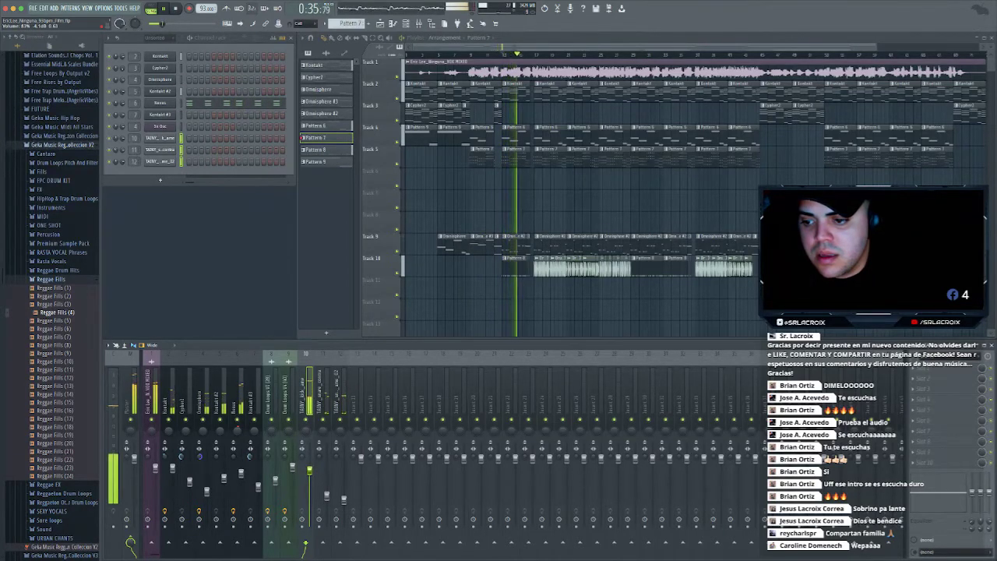
# Lower the Drum Loops V4 (40) mixer fader in small amounts while replaying the song to compare the drum loop levels
pyautogui.press('space')
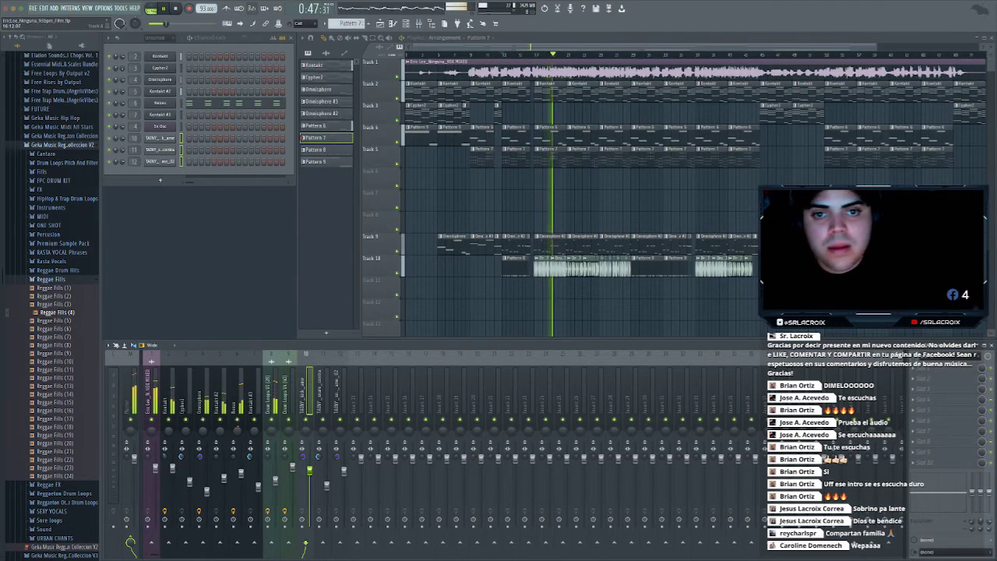
pyautogui.click(288, 392)
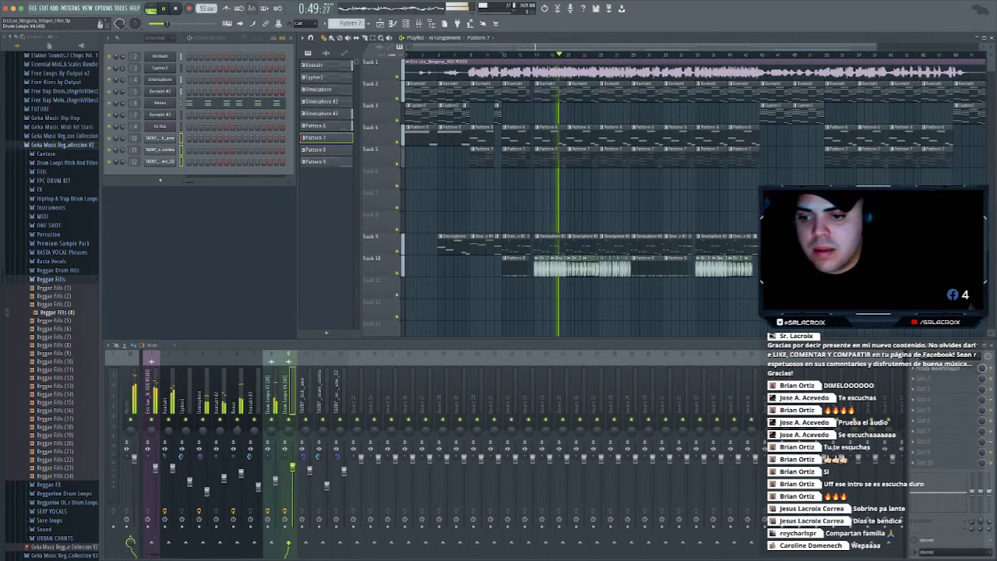
pyautogui.click(273, 392)
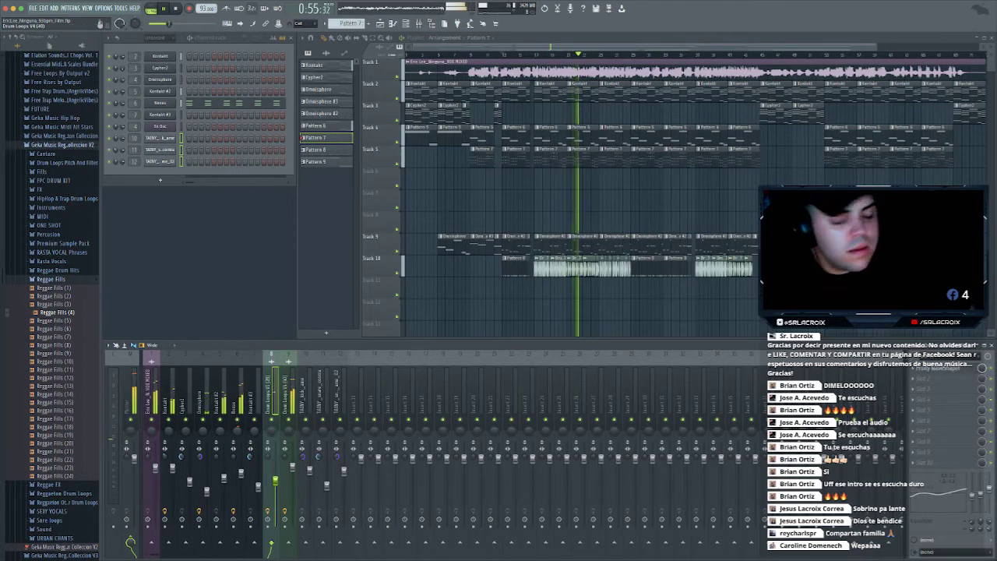
pyautogui.click(293, 467)
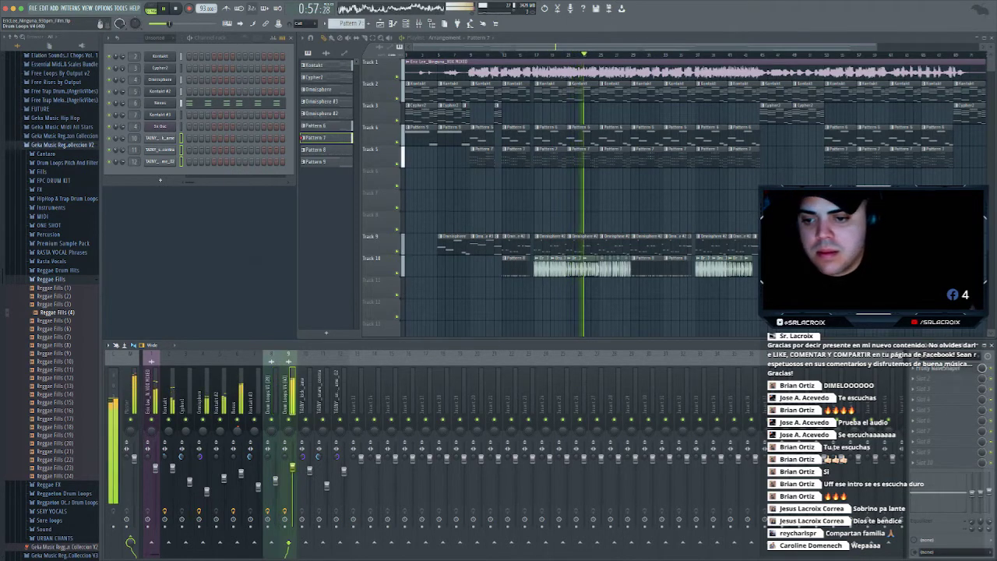
pyautogui.press('space')
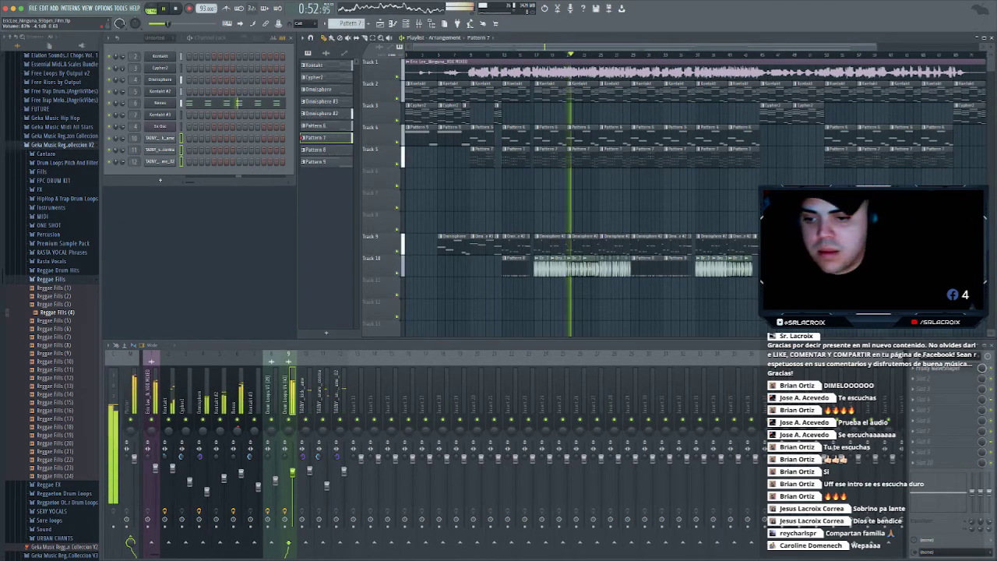
pyautogui.press('space')
pyautogui.moveTo(292, 472); pyautogui.dragTo(292, 475)
pyautogui.press('space')
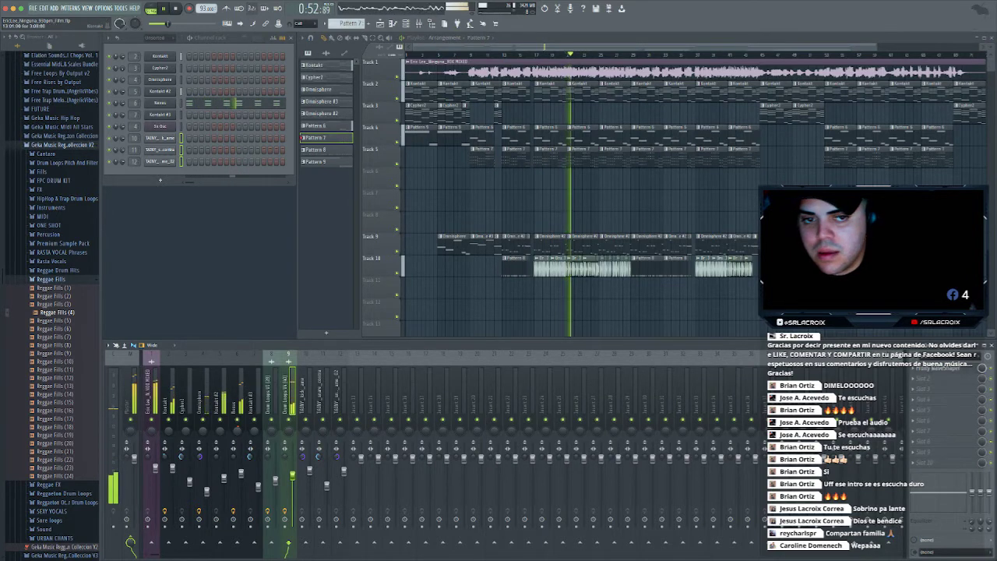
pyautogui.press('space')
pyautogui.press('space')
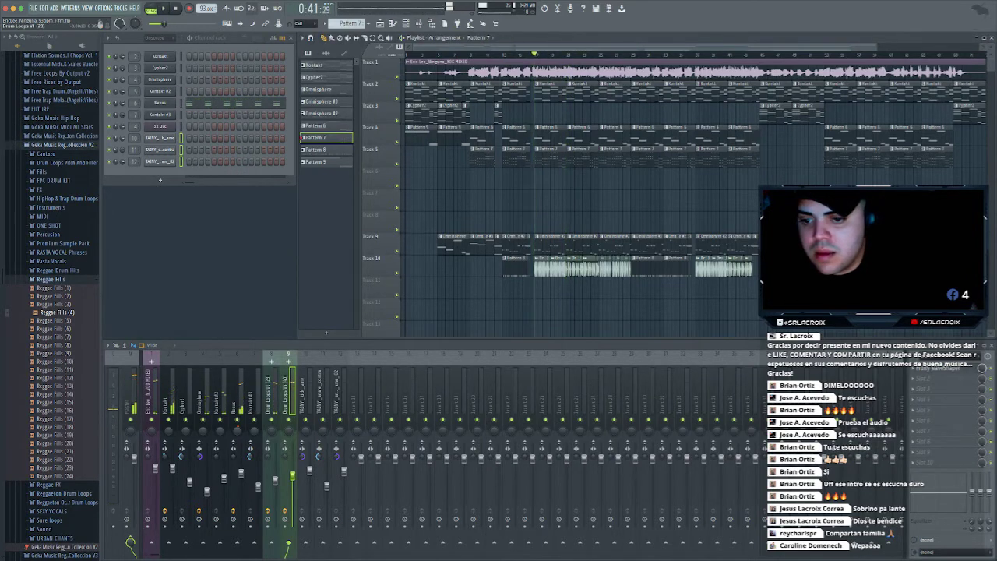
# Raise the midpoint of the Fruity WaveShaper curve on the other Drum Loops mixer track while replaying from bar 17
pyautogui.click(275, 481)
pyautogui.press('space')
pyautogui.press('space')
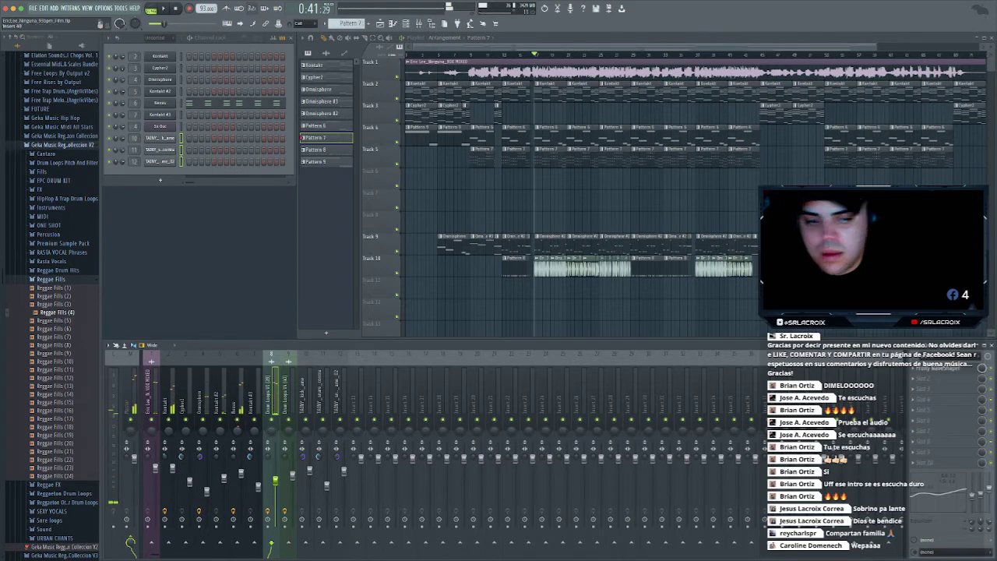
pyautogui.press('space')
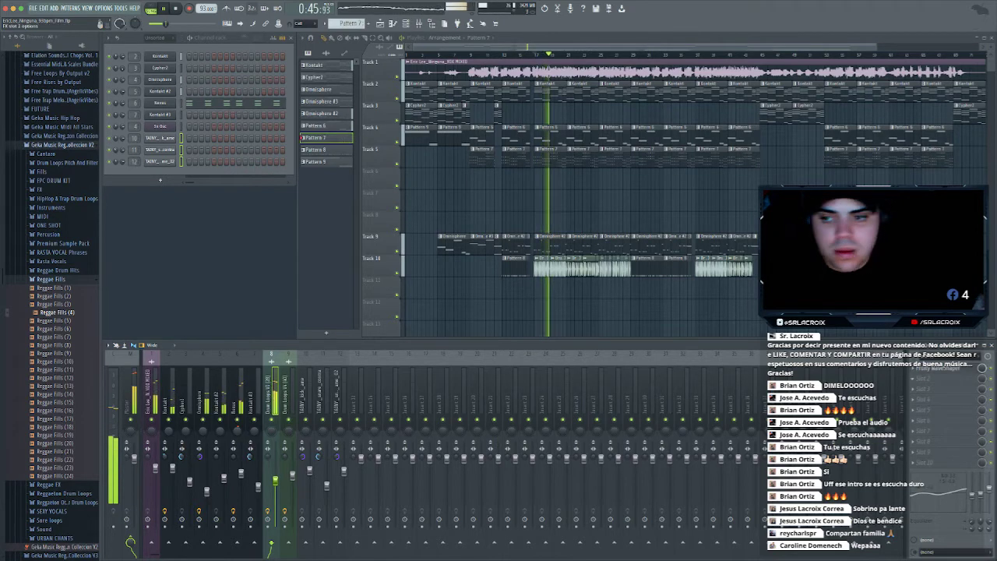
pyautogui.press('space')
pyautogui.click(941, 369)
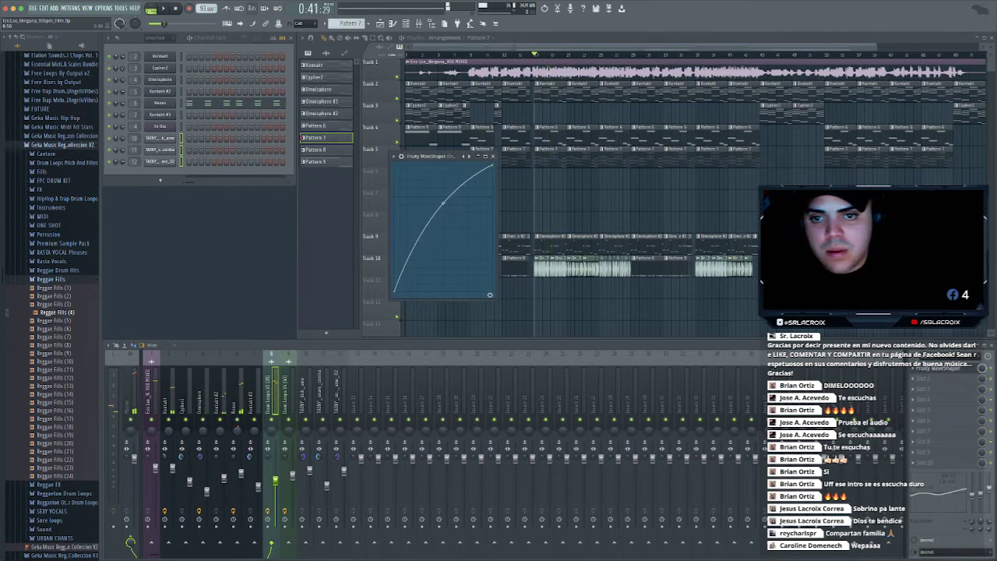
pyautogui.press('space')
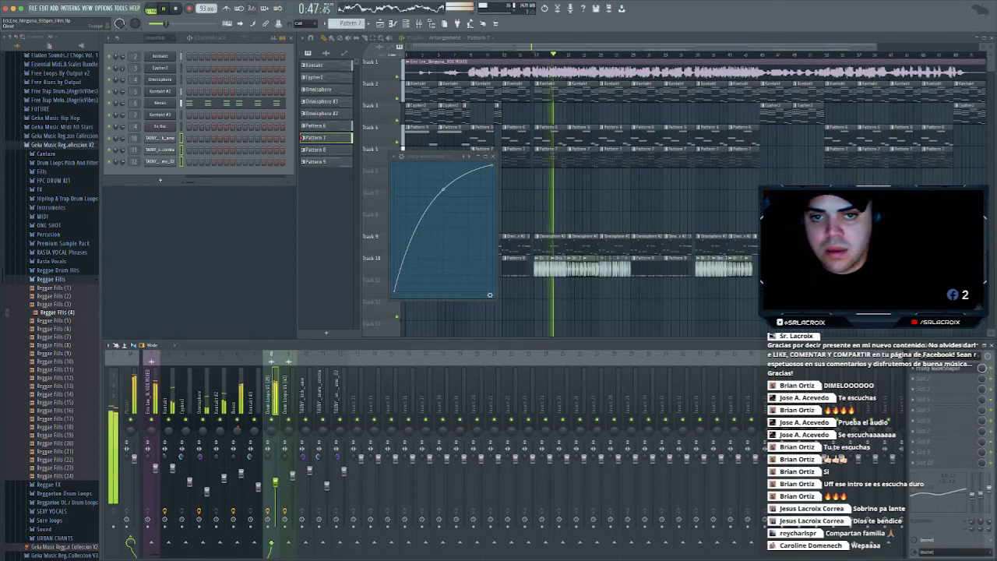
pyautogui.click(492, 156)
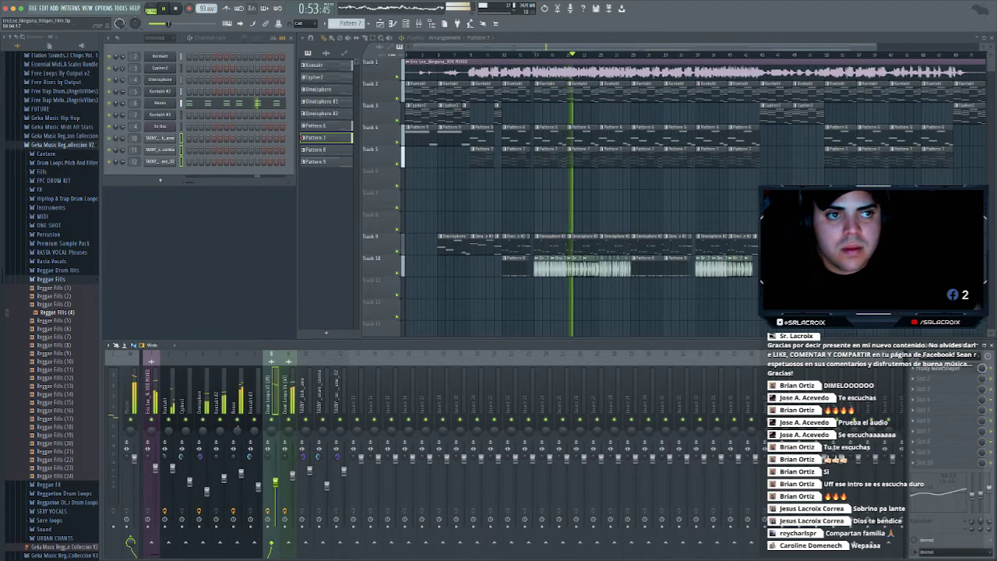
# Place Pattern 9 clips on Track 5 at bars 45, 49 and 69, and play the song from the break
pyautogui.moveTo(876, 47); pyautogui.dragTo(686, 47)
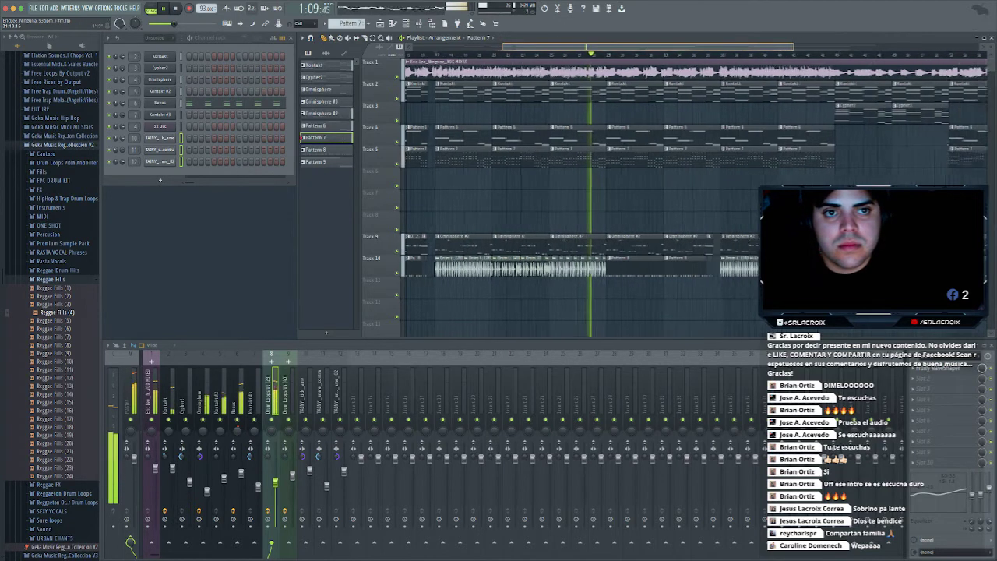
pyautogui.hscroll(-3, 428, 136)
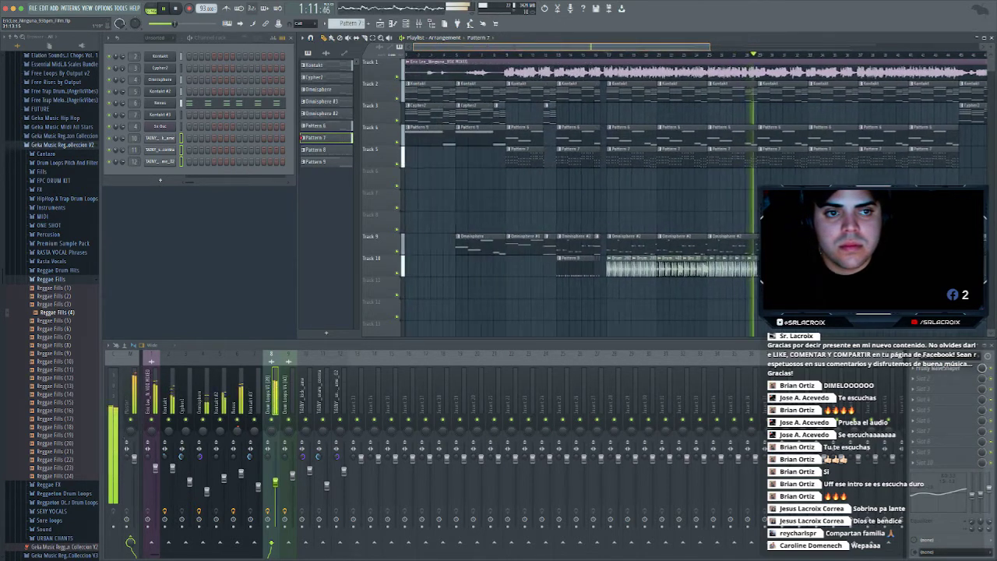
pyautogui.hscroll(5, 429, 136)
pyautogui.hscroll(-5, 428, 137)
pyautogui.click(428, 137)
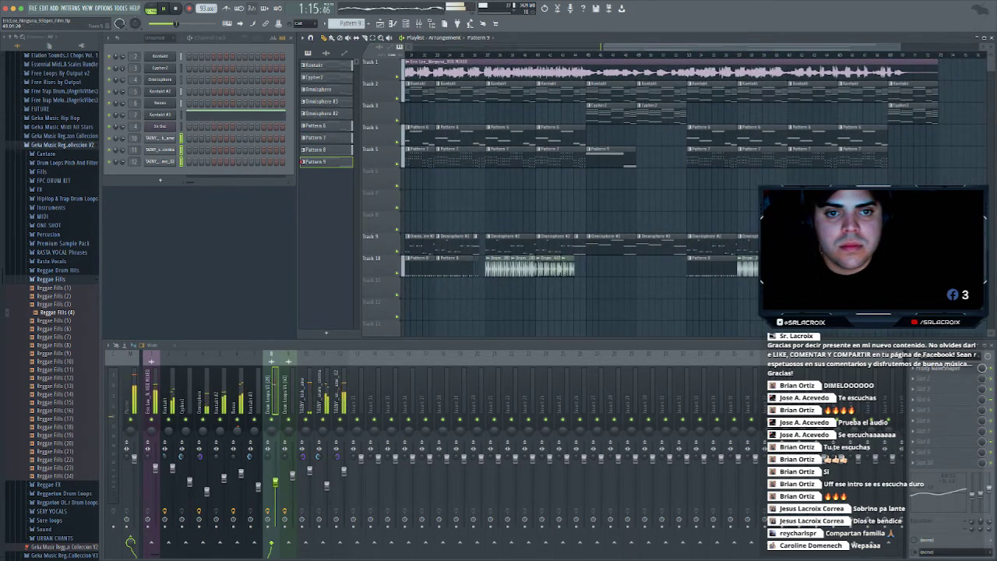
pyautogui.click(579, 55)
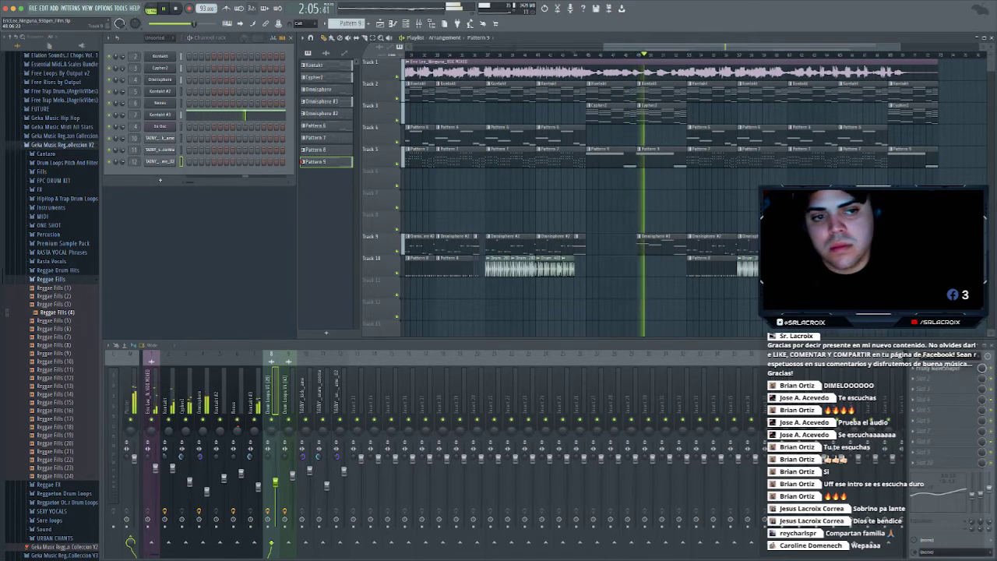
# Place the intro's Omnisphere pattern on Track 9 at bar 45, in front of the clip at bar 49
pyautogui.hscroll(-10, 600, 226)
pyautogui.hscroll(-1, 671, 194)
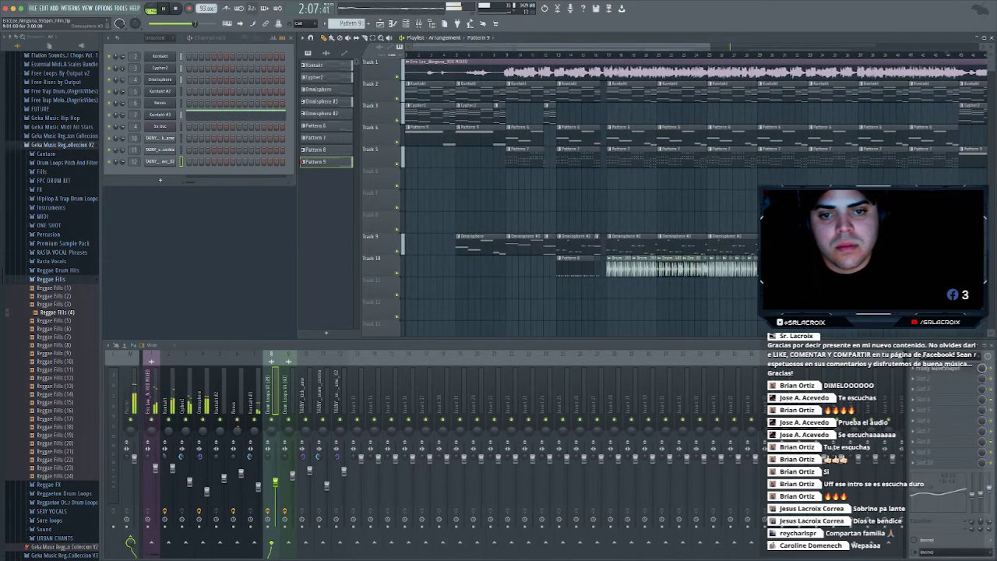
pyautogui.click(467, 243)
pyautogui.hscroll(10, 654, 243)
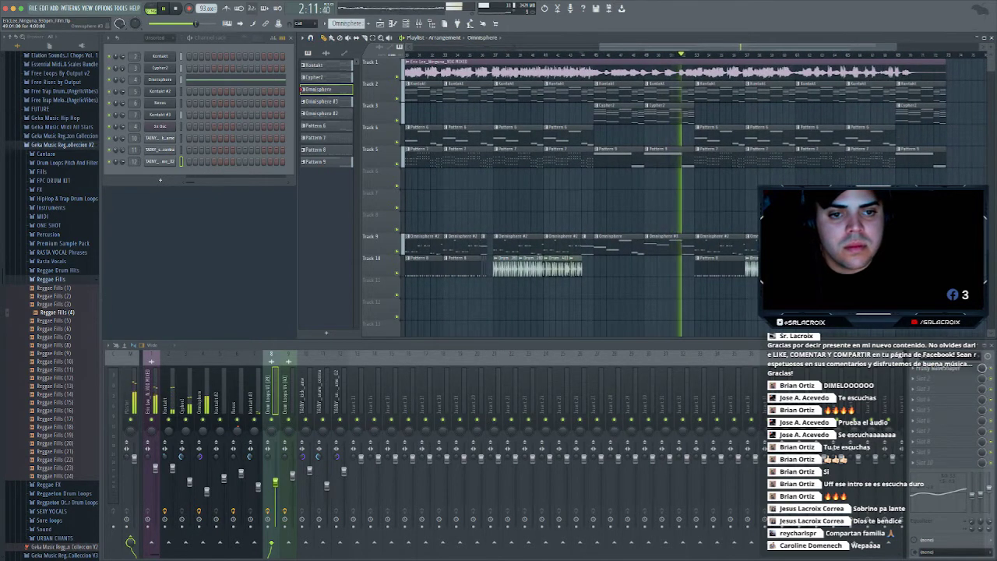
pyautogui.hscroll(1, 630, 218)
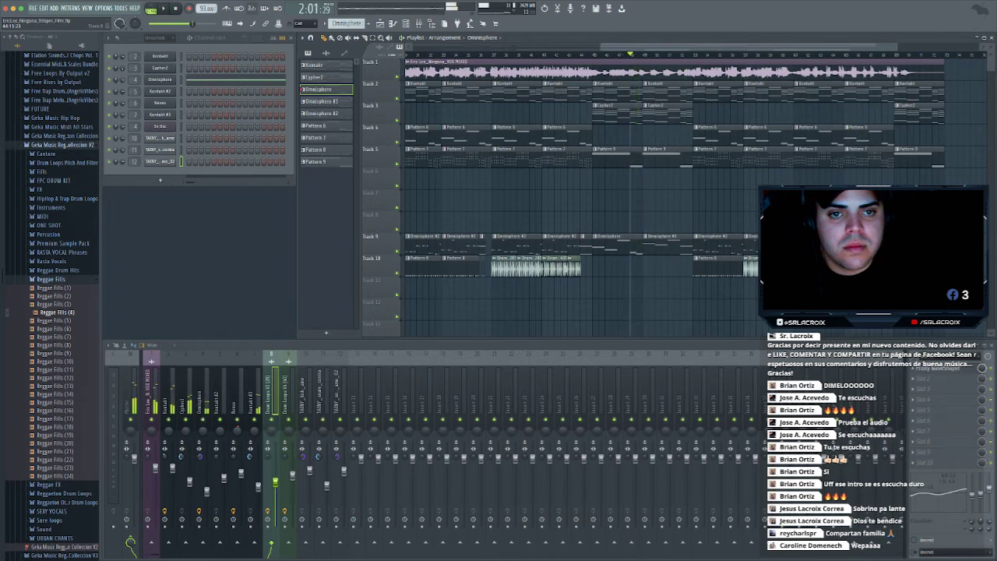
# Insert a new Kontakt channel in the channel rack and load the EXHALE - (Legacy) instrument into it
pyautogui.rightClick(175, 126)
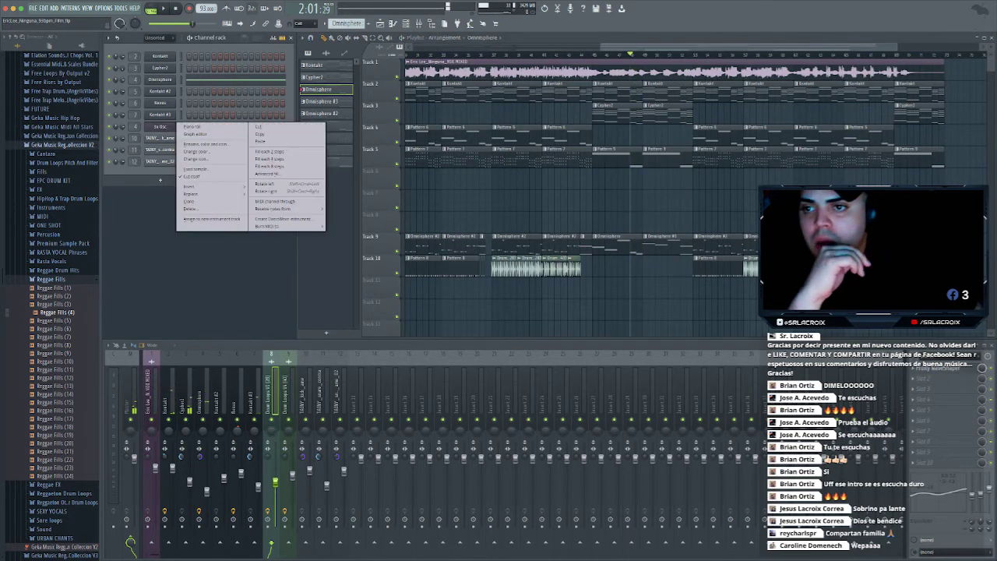
pyautogui.moveTo(191, 187)
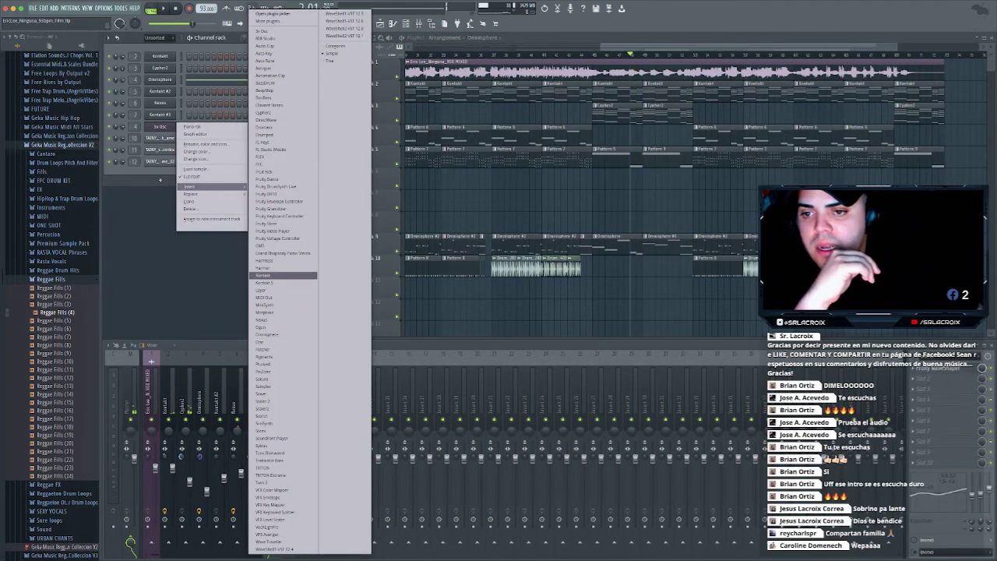
pyautogui.click(269, 275)
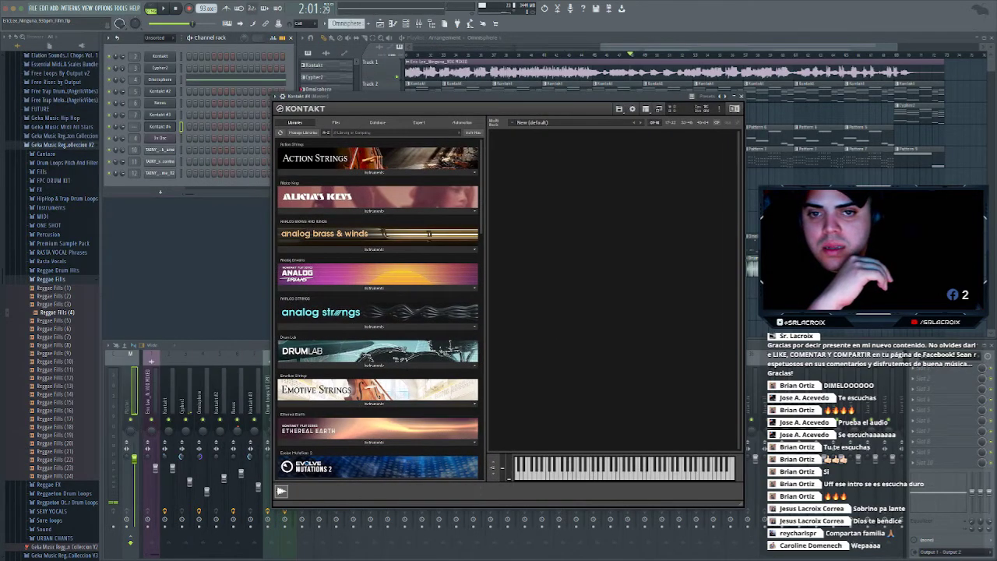
pyautogui.scroll(-5, 378, 335)
pyautogui.click(374, 344)
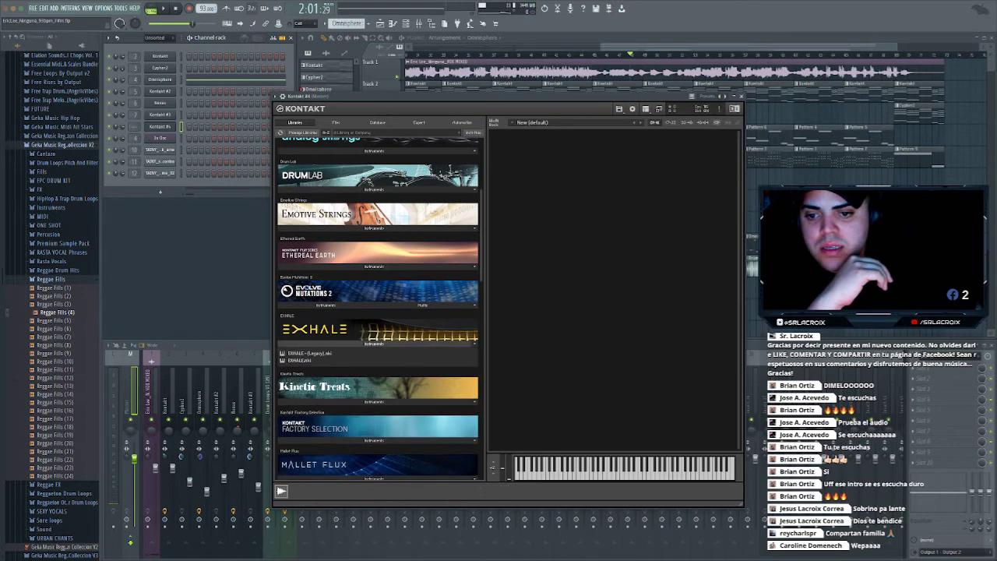
pyautogui.click(351, 354)
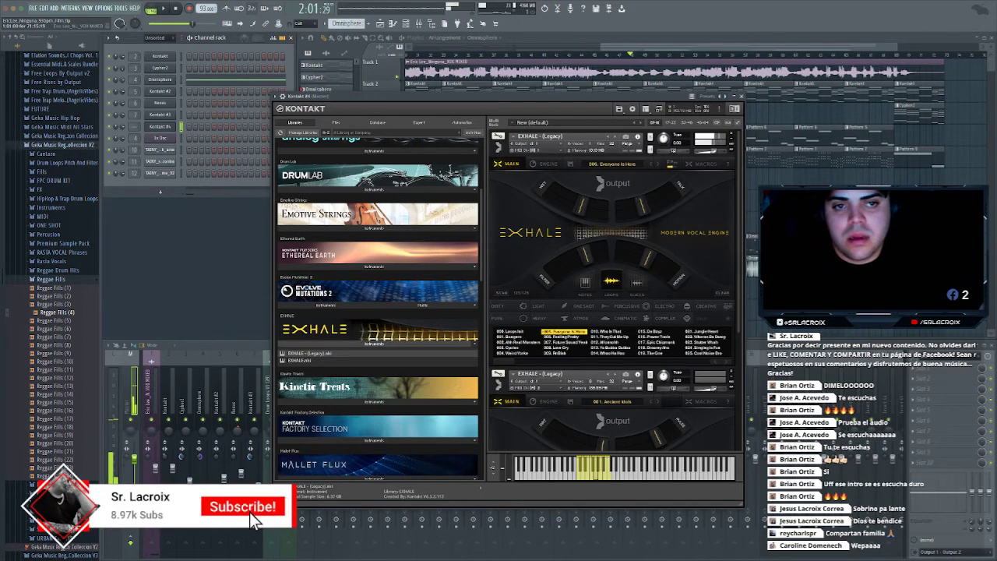
# Audition the EXHALE loop presets one after another from 006. Feeling Pretty to 019. The One
pyautogui.click(659, 164)
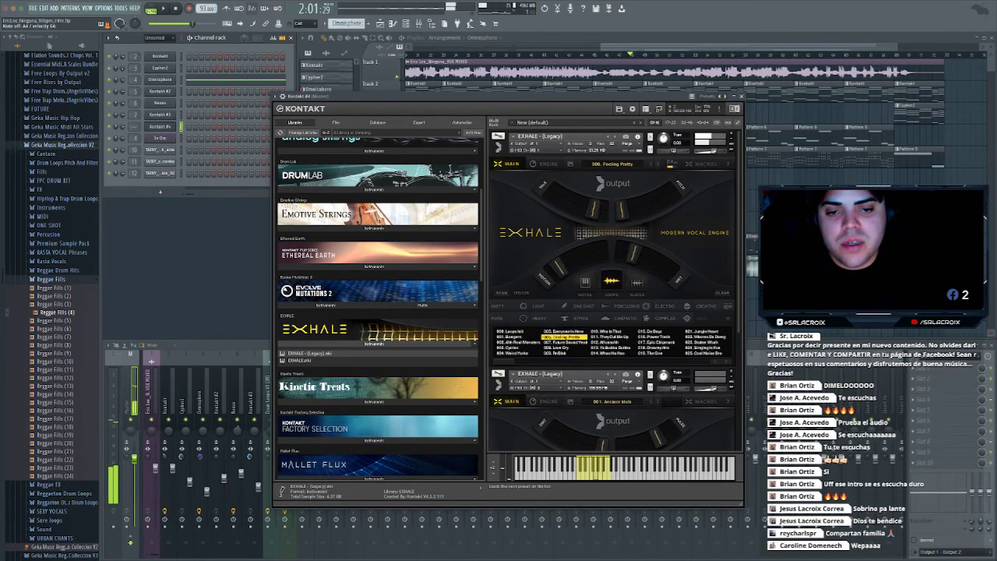
pyautogui.click(659, 164)
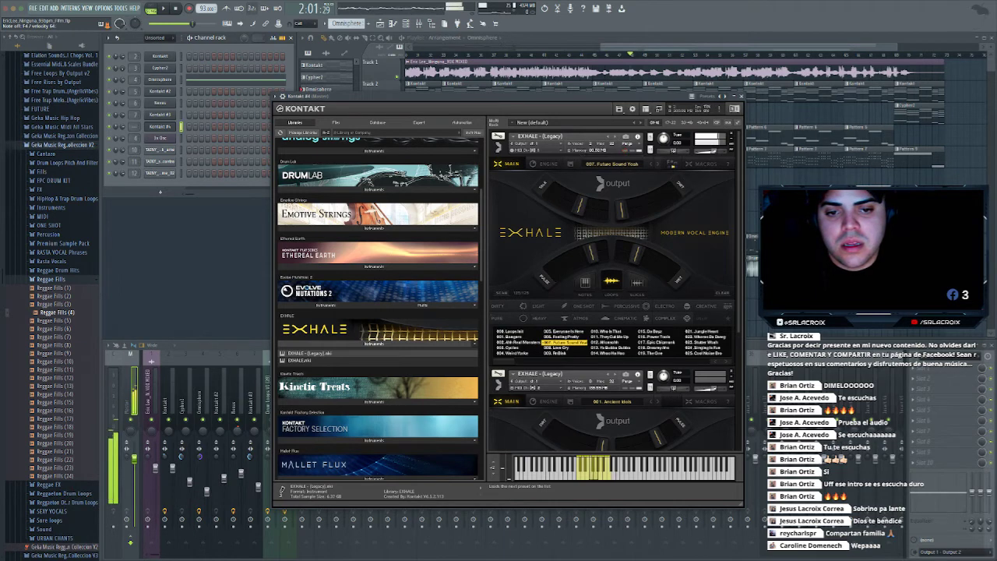
pyautogui.click(658, 164)
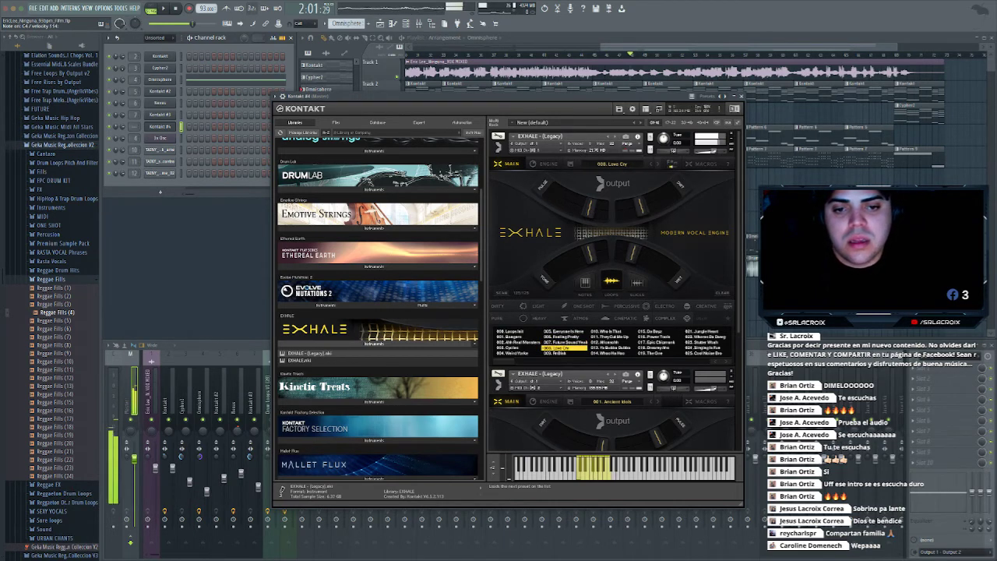
pyautogui.click(672, 164)
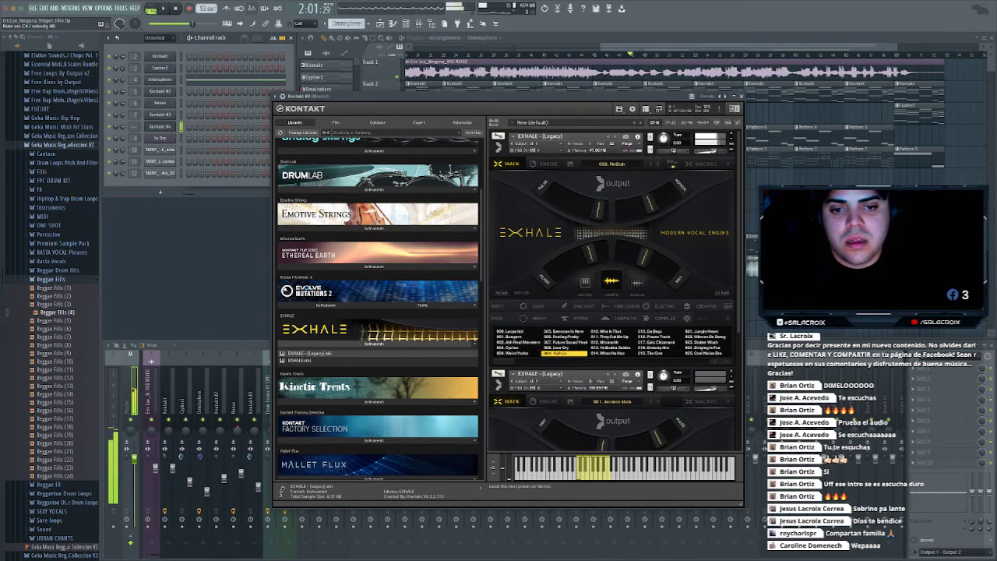
pyautogui.click(672, 163)
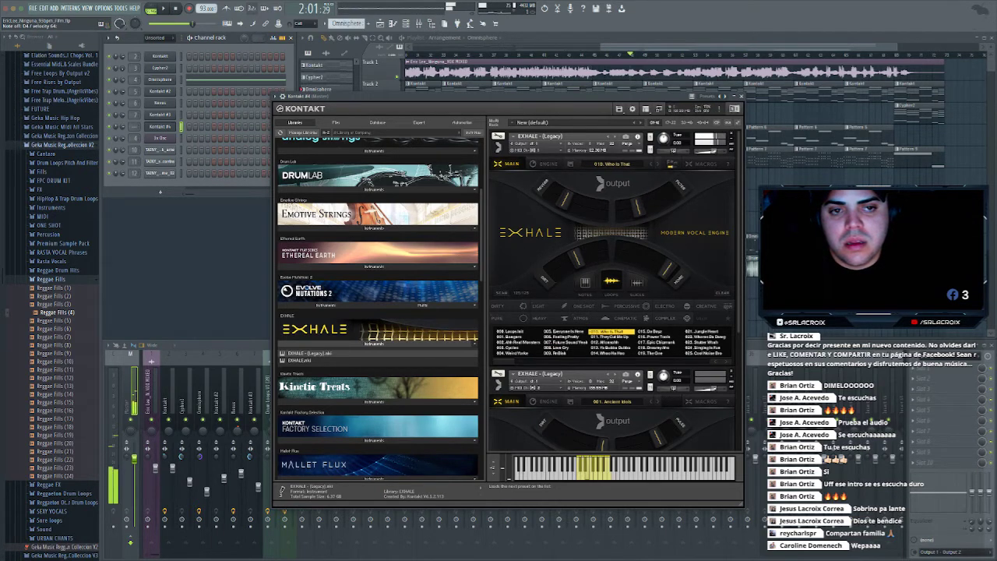
pyautogui.click(672, 164)
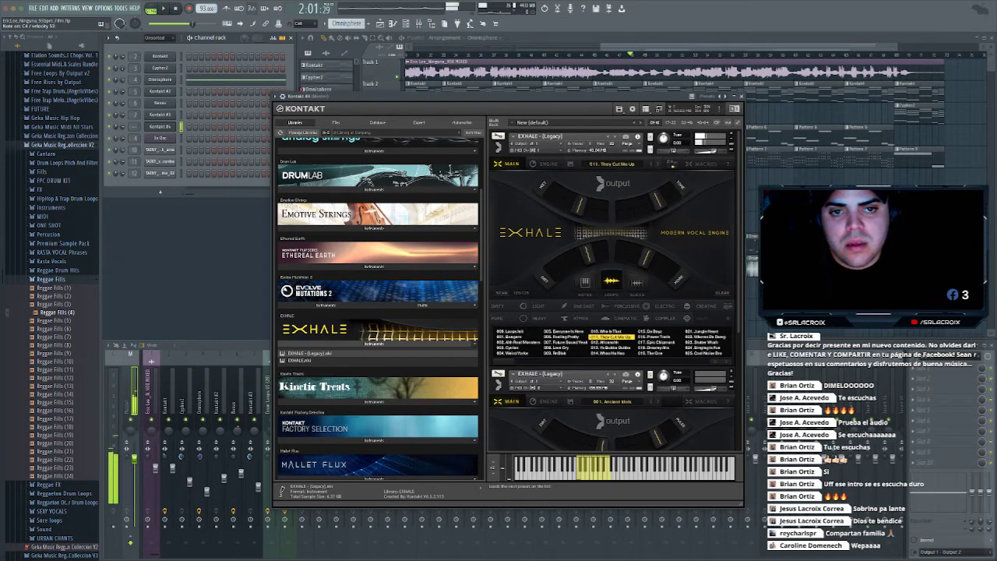
pyautogui.click(671, 164)
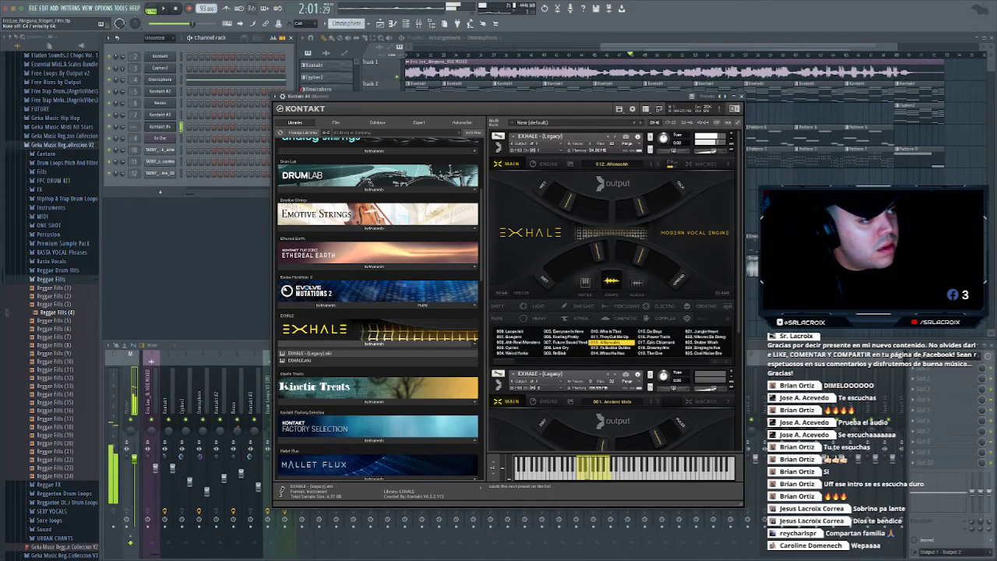
pyautogui.click(671, 163)
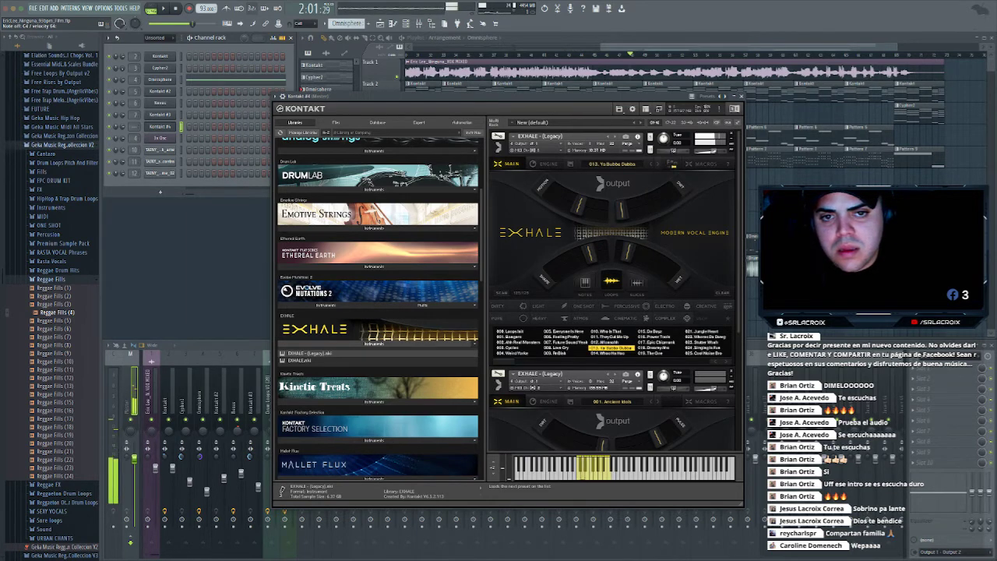
pyautogui.click(671, 164)
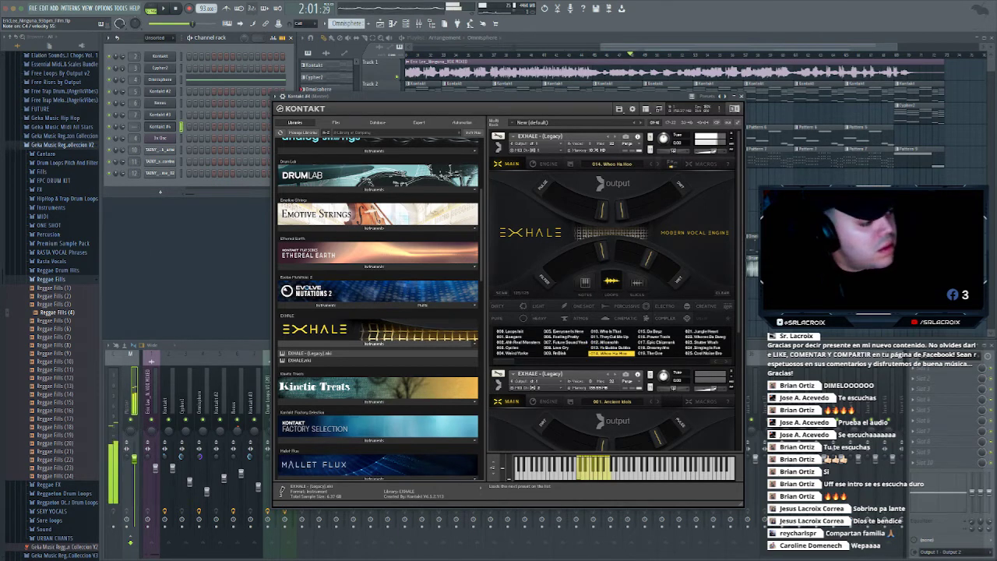
pyautogui.click(672, 163)
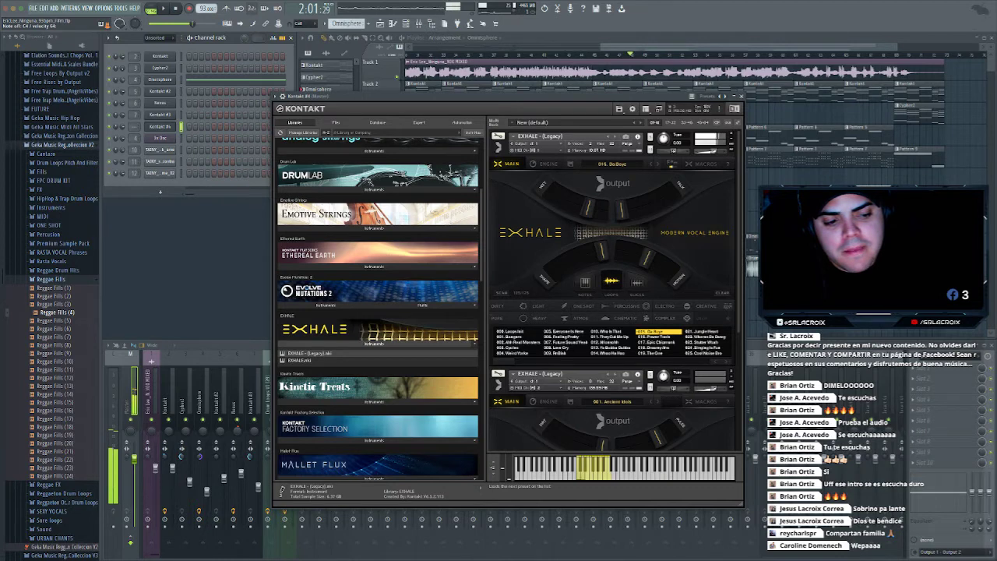
pyautogui.click(672, 163)
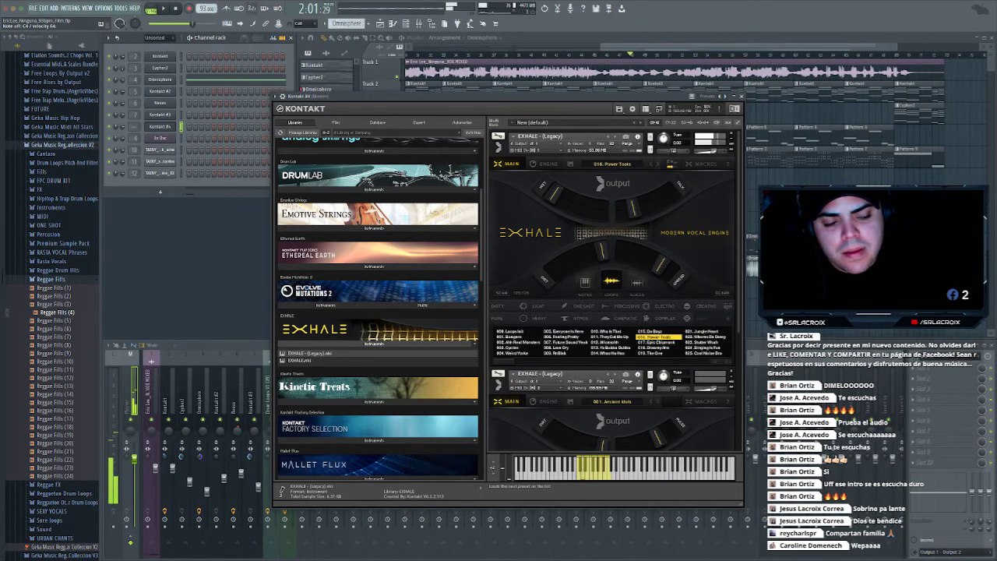
pyautogui.click(671, 163)
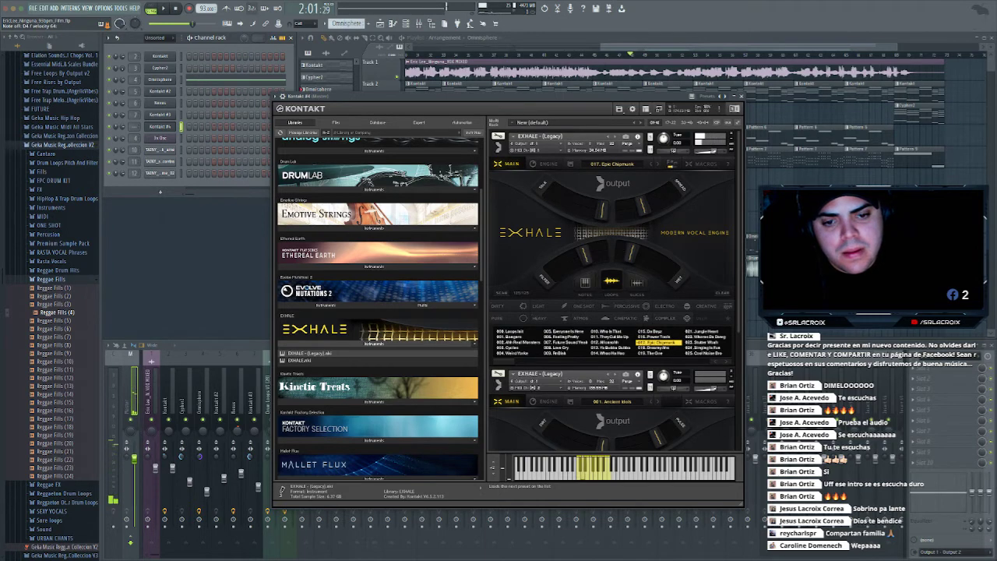
pyautogui.click(672, 163)
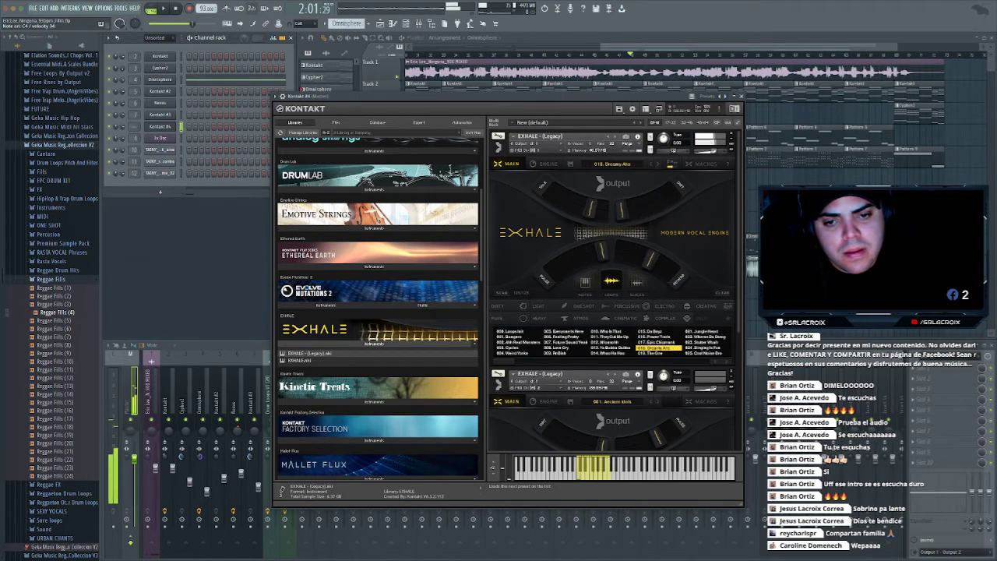
pyautogui.click(672, 164)
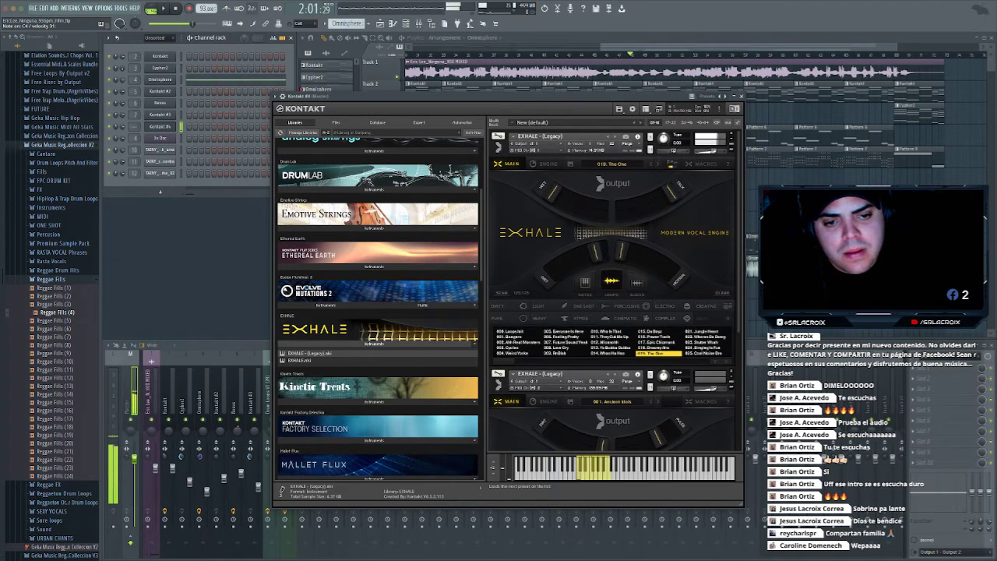
# Audition the EXHALE loop presets 021 through 023 one after another
pyautogui.click(672, 164)
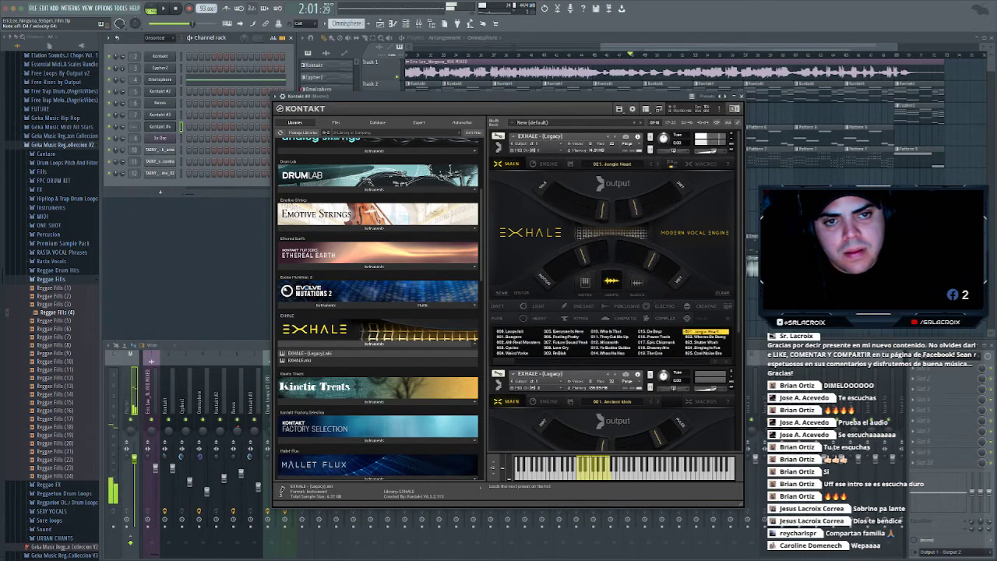
pyautogui.click(672, 164)
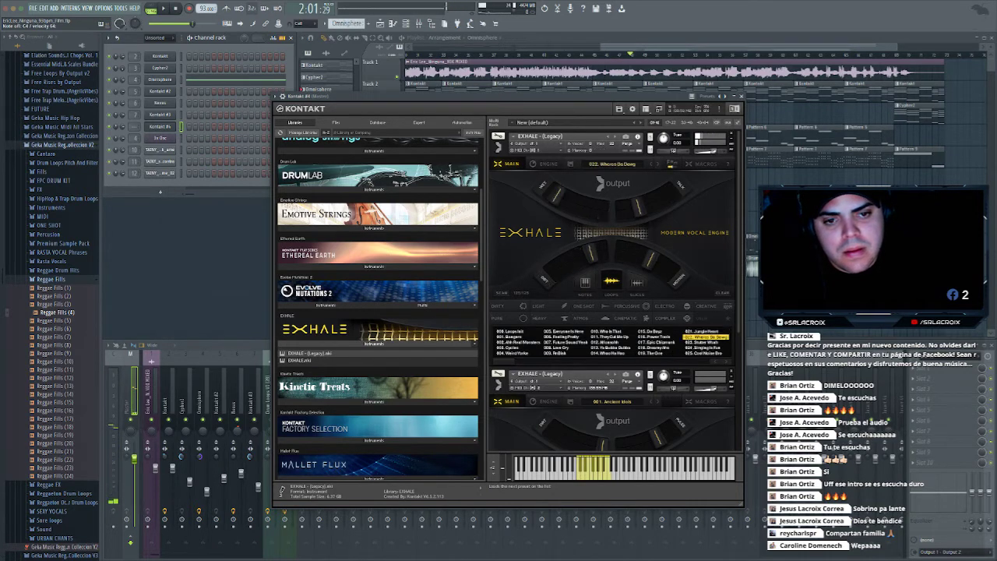
pyautogui.click(672, 163)
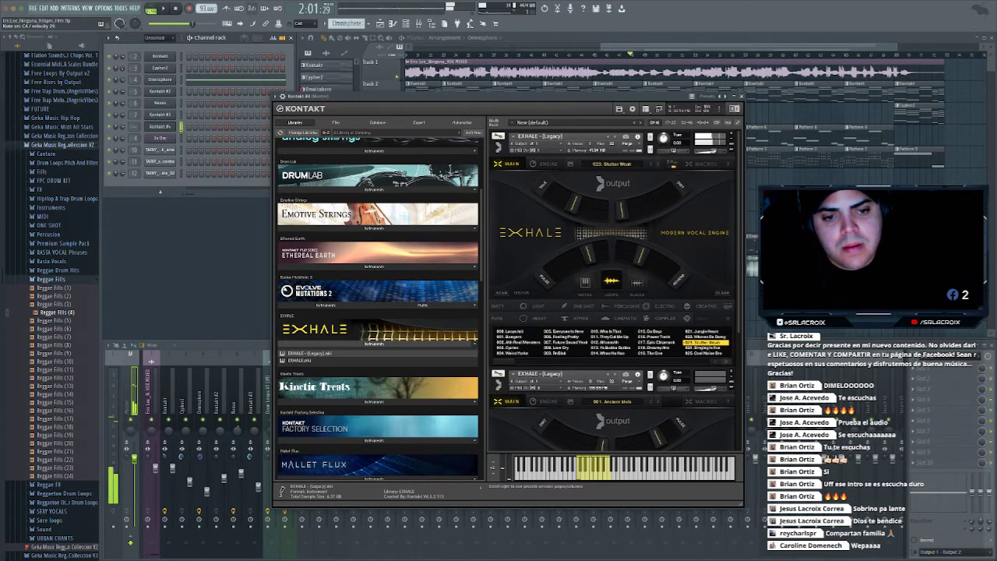
# Remove the second EXHALE instrument from the Kontakt rack without saving its changes
pyautogui.click(731, 134)
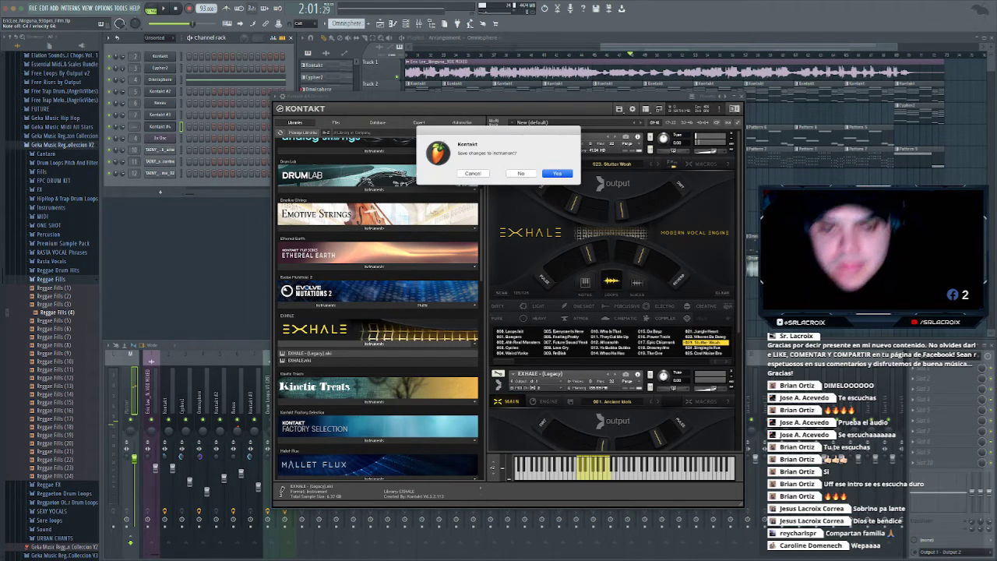
pyautogui.click(522, 174)
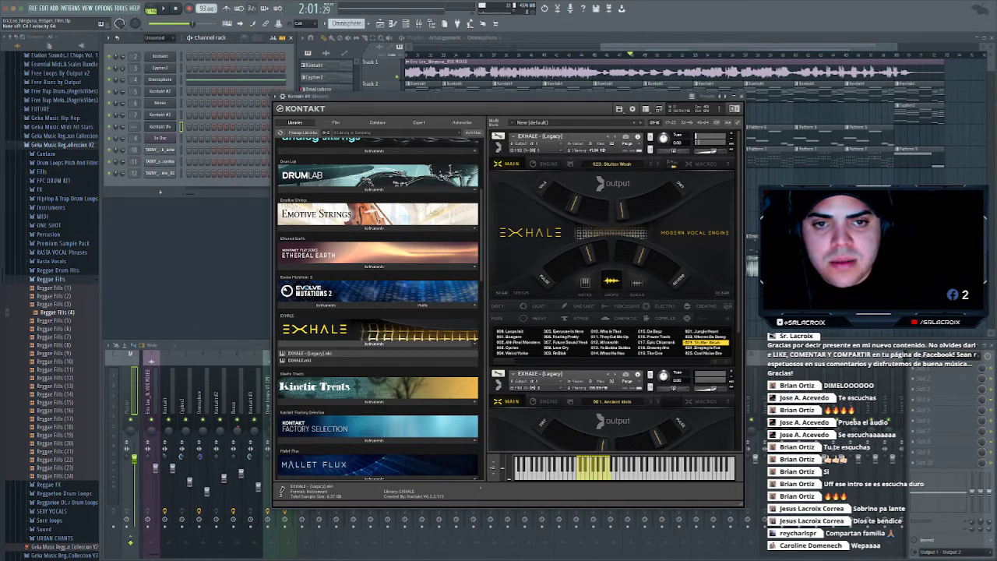
# Audition the following EXHALE loop presets, from 024 through 029
pyautogui.click(659, 164)
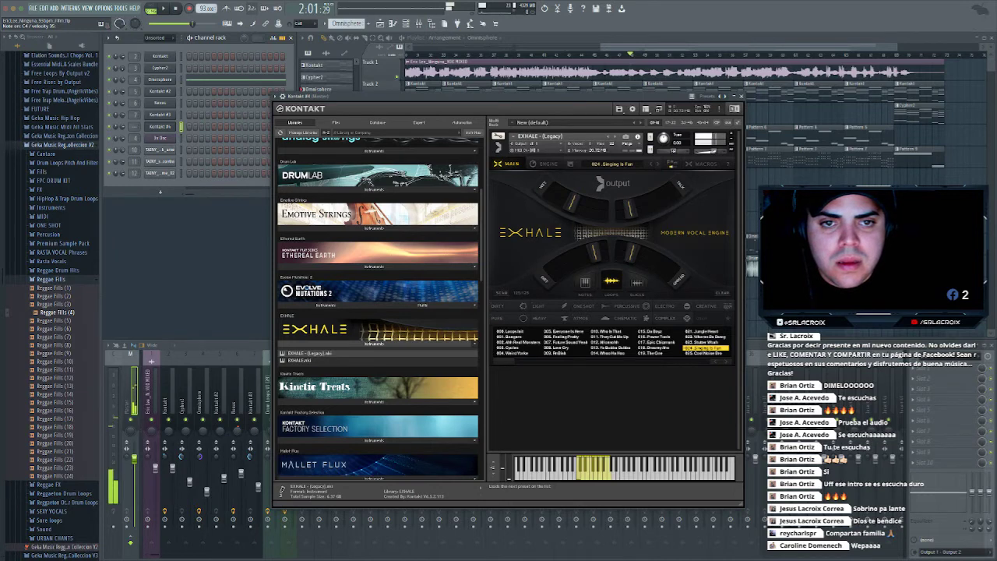
pyautogui.click(660, 164)
pyautogui.click(659, 164)
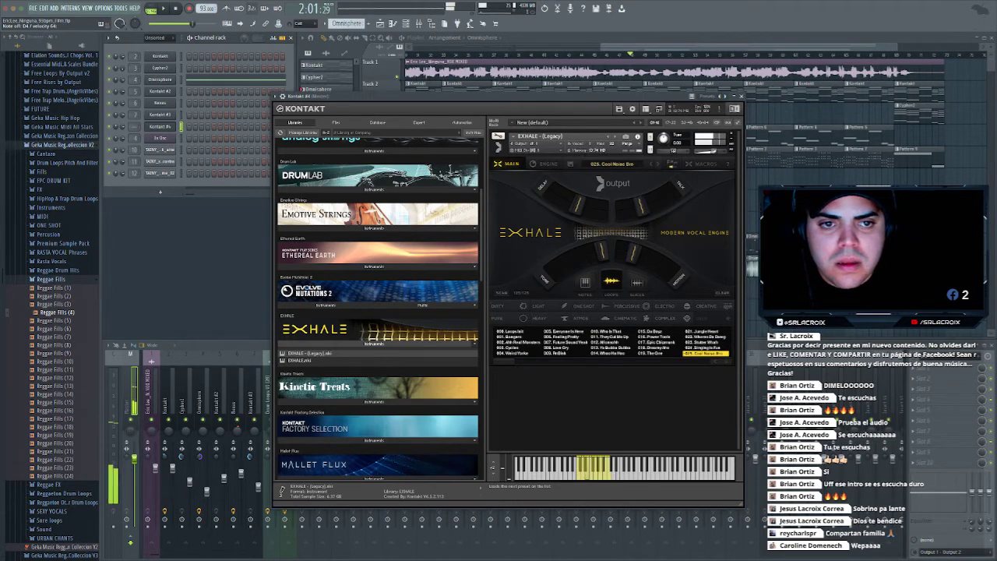
pyautogui.click(659, 164)
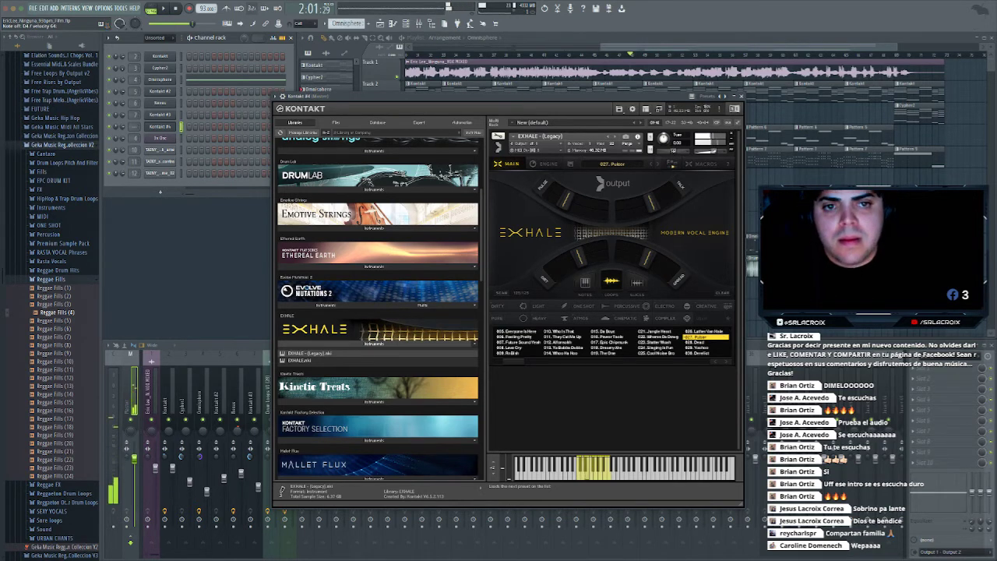
pyautogui.click(659, 163)
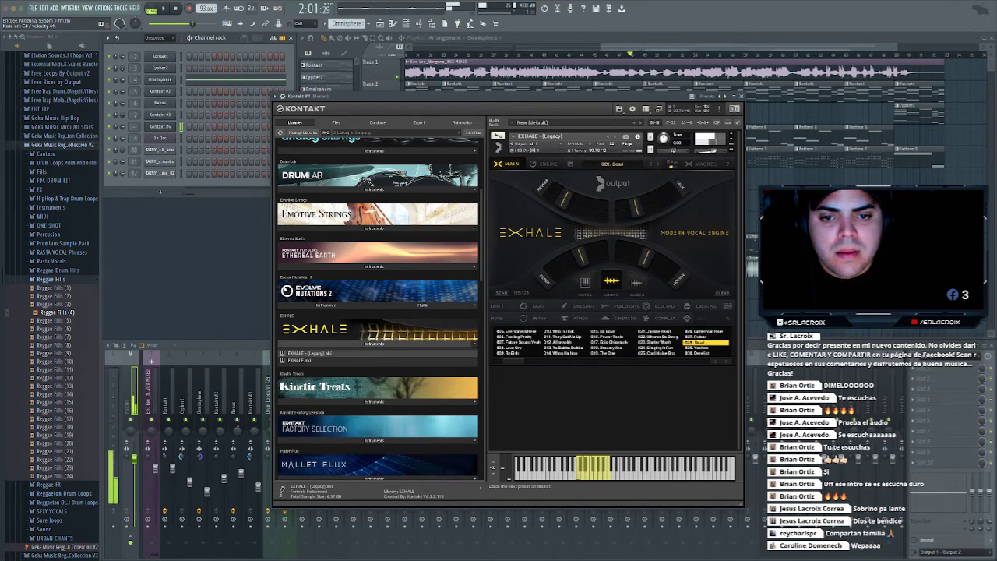
pyautogui.click(659, 164)
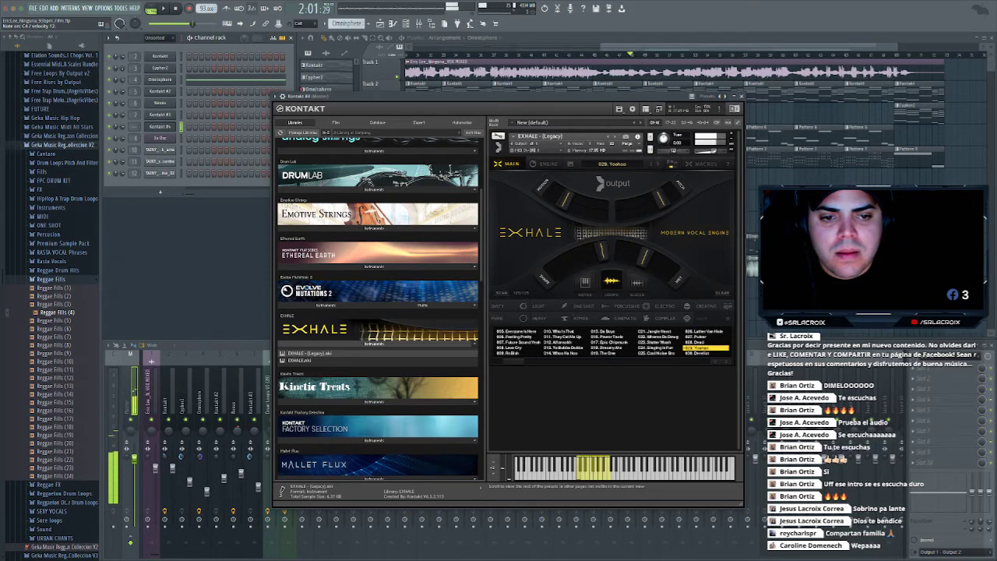
# Return to the start of the EXHALE loop list and audition presets 001 Bangers through 006 Feeling Pretty
pyautogui.moveTo(513, 362); pyautogui.dragTo(501, 361)
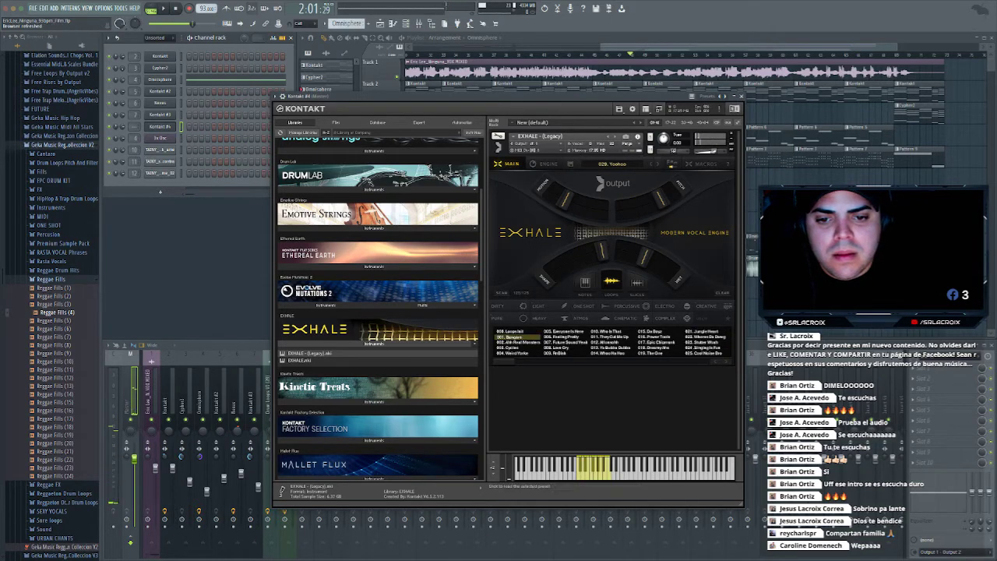
pyautogui.click(515, 337)
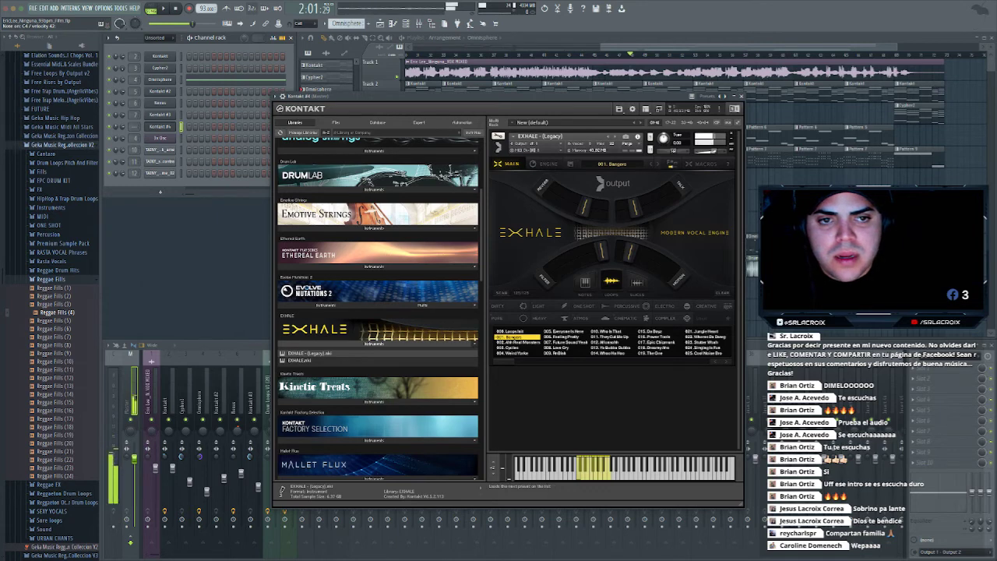
pyautogui.click(659, 164)
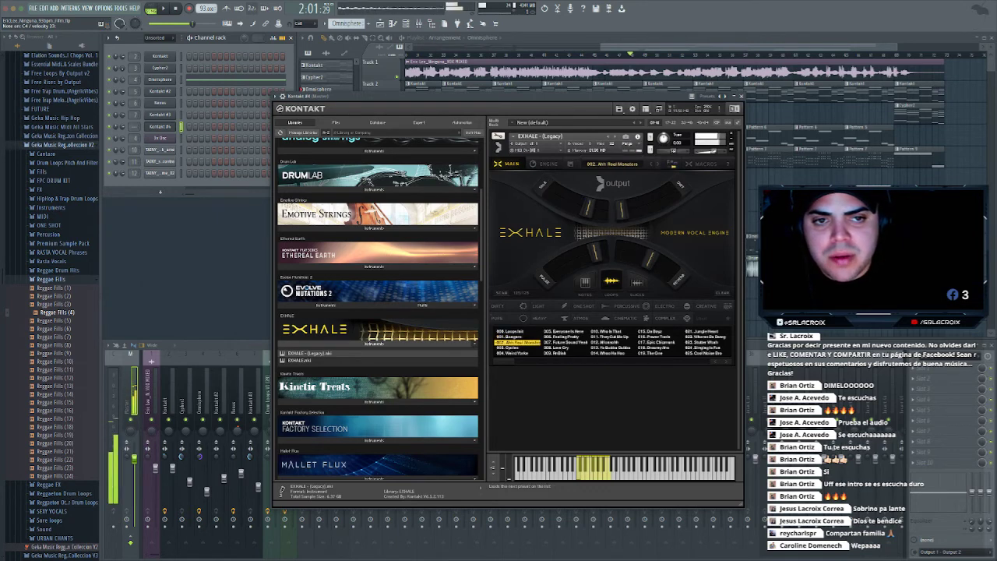
pyautogui.click(672, 166)
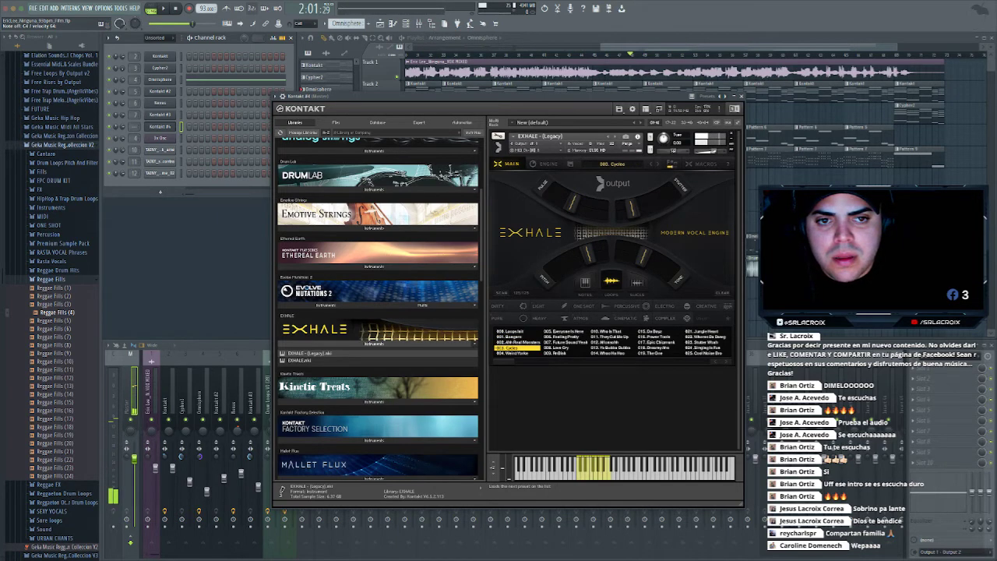
pyautogui.click(672, 165)
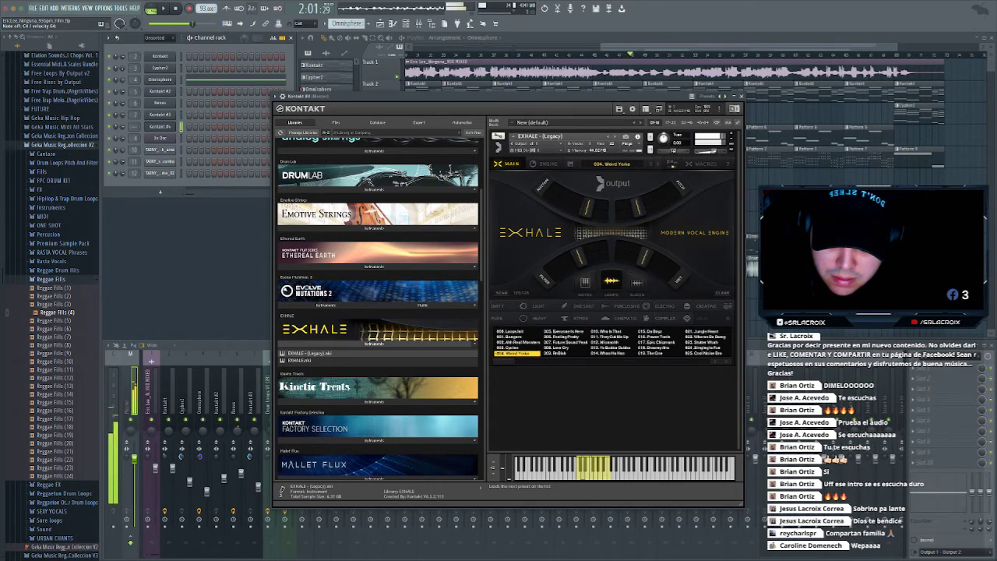
pyautogui.click(659, 164)
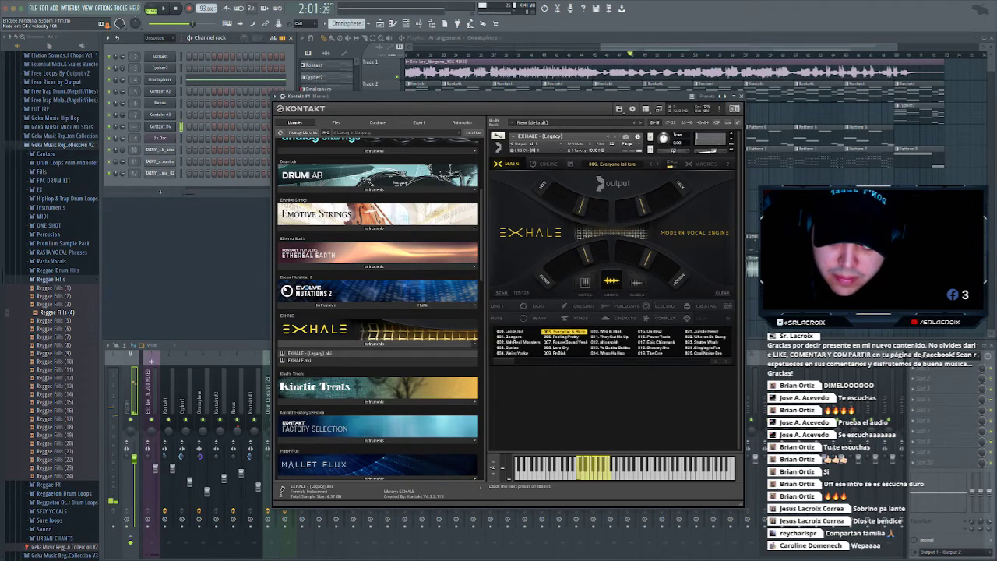
pyautogui.click(671, 165)
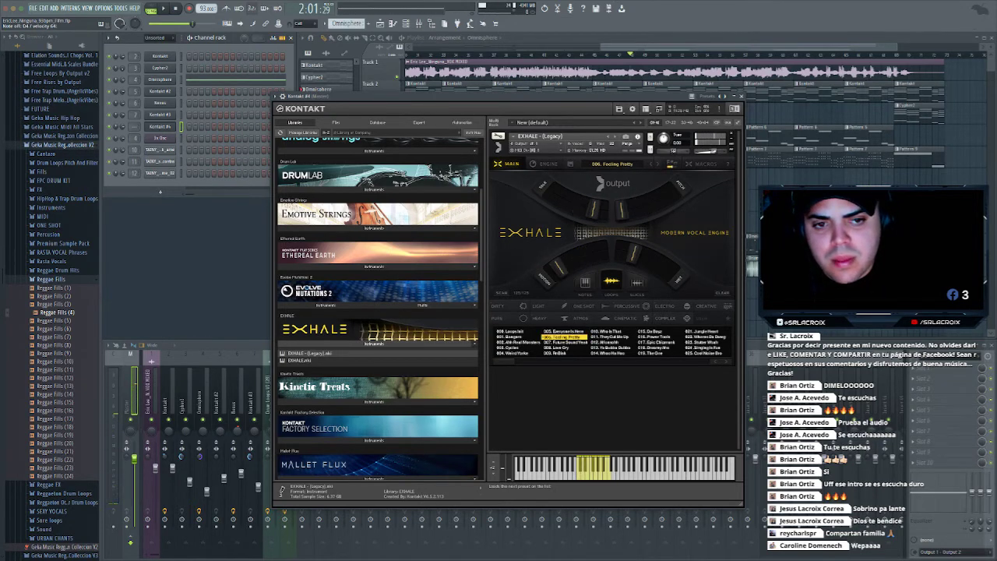
# Continue auditioning the EXHALE loop presets from 007 through 013
pyautogui.click(671, 165)
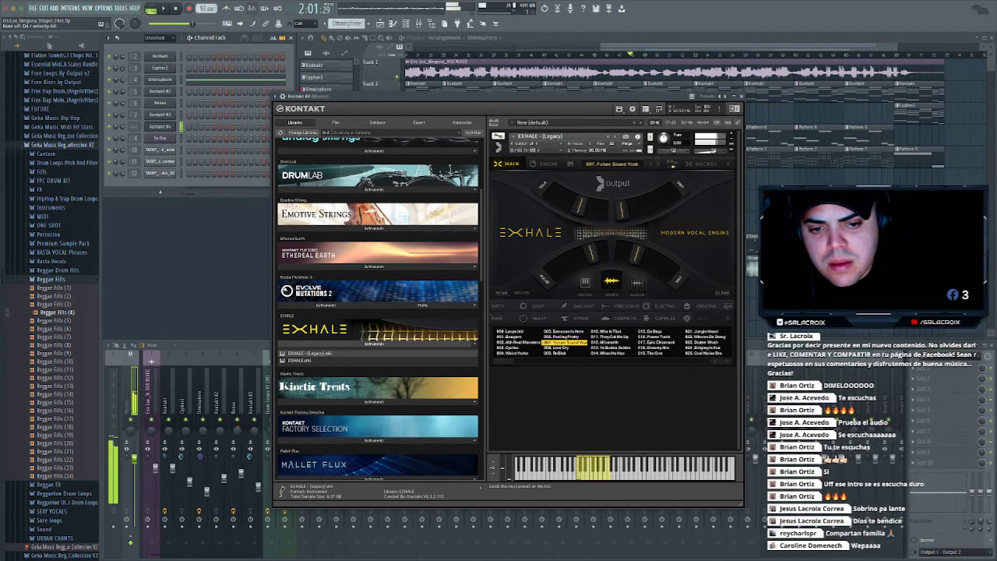
pyautogui.click(670, 165)
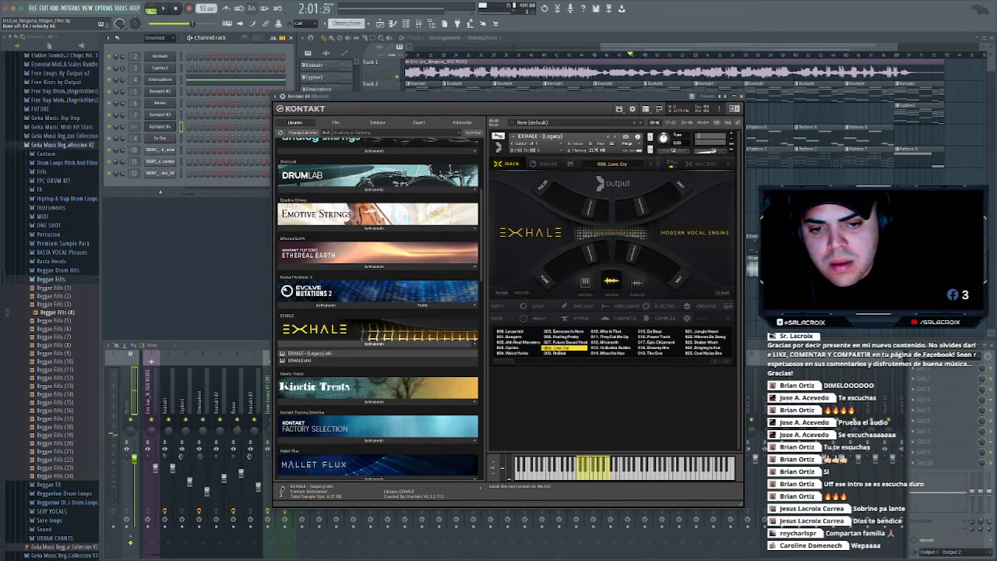
pyautogui.click(670, 165)
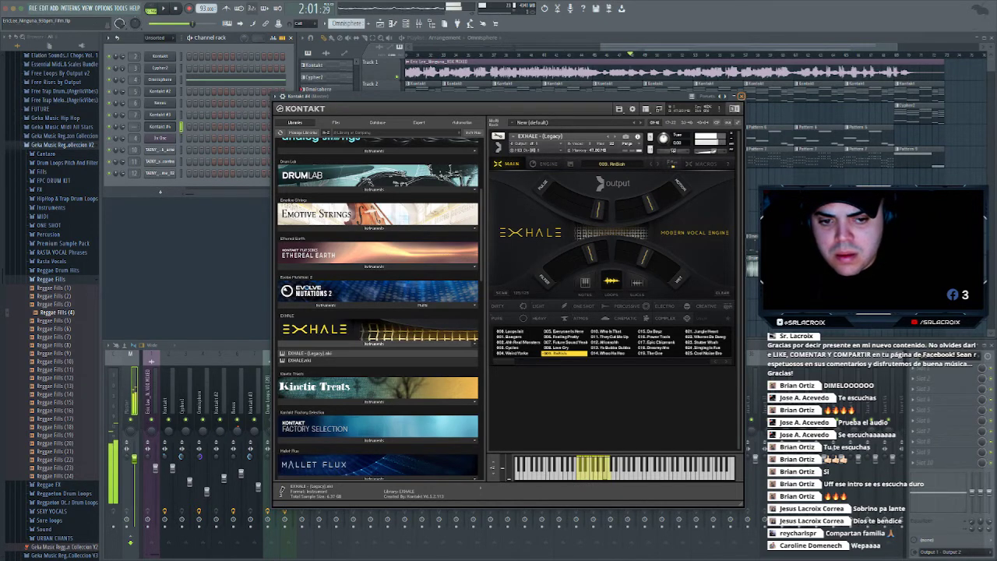
pyautogui.click(659, 163)
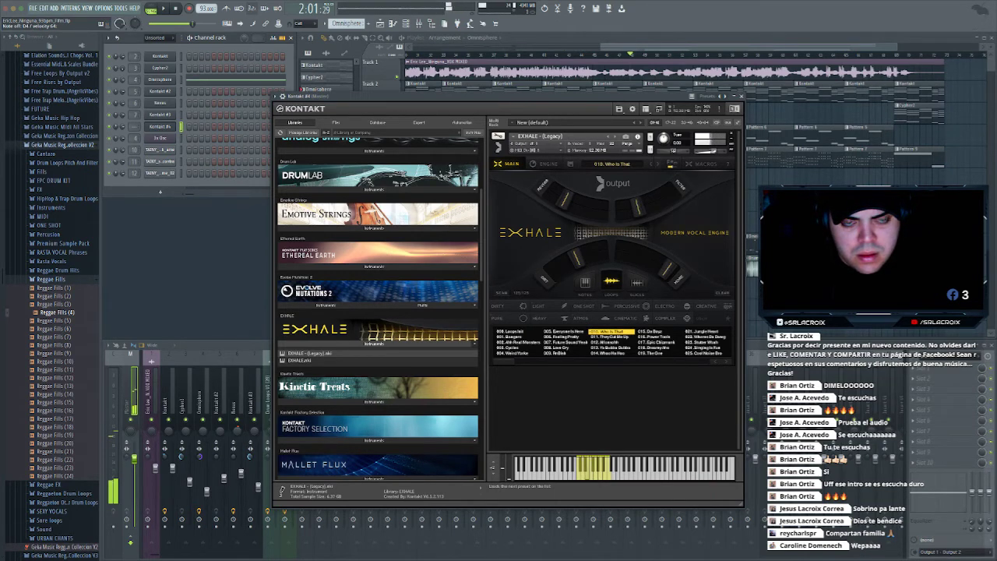
pyautogui.click(673, 165)
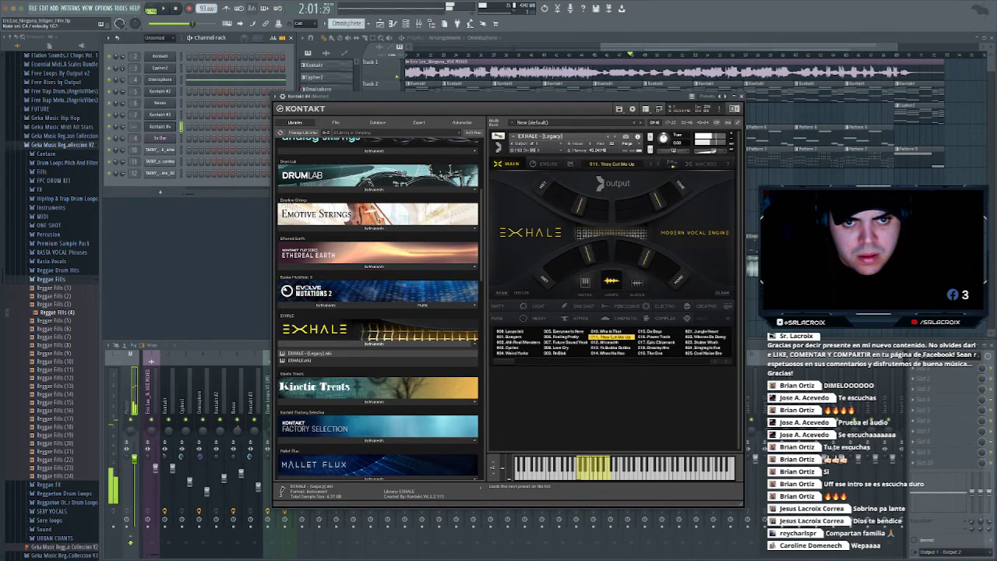
pyautogui.click(674, 165)
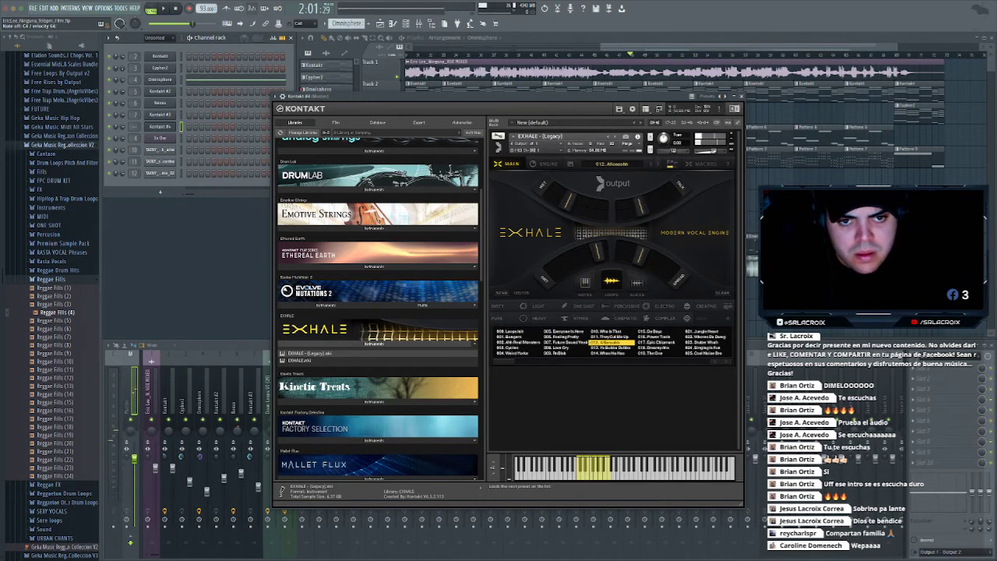
pyautogui.click(674, 165)
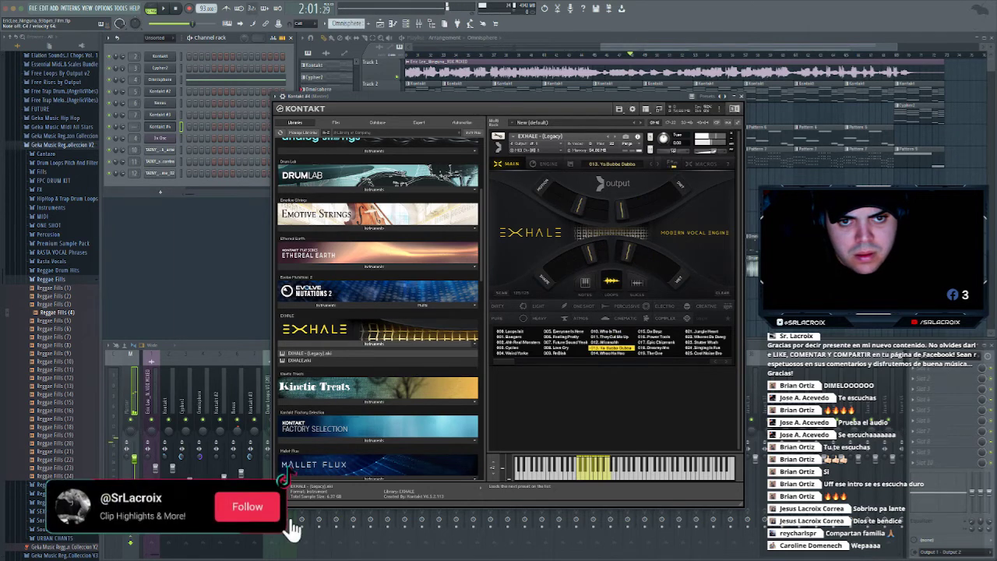
# Close the Kontakt window, save the current project and open the project 1. SexDreams (Beat)
pyautogui.click(741, 96)
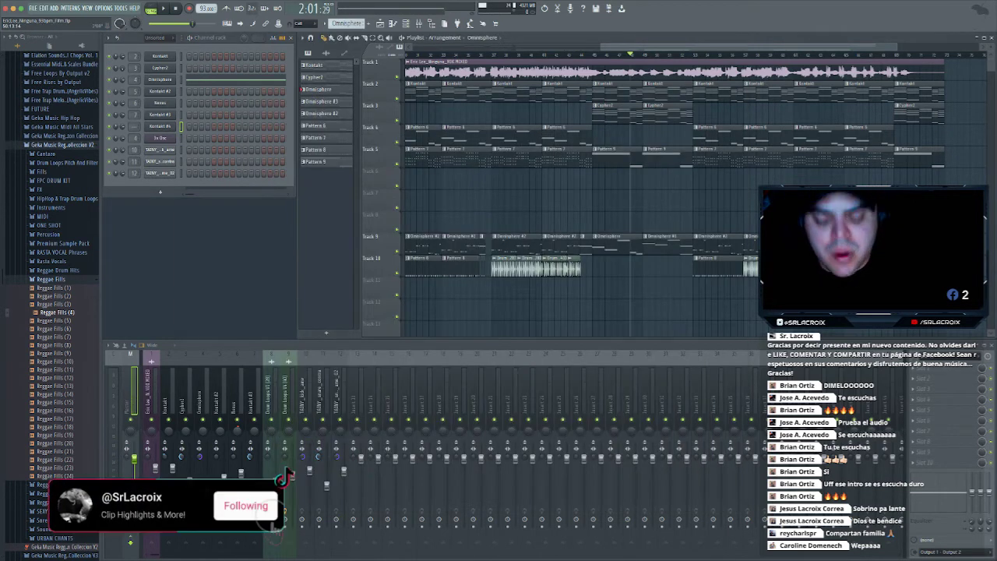
pyautogui.press('super+s')
pyautogui.hotkey('alt', 'f')
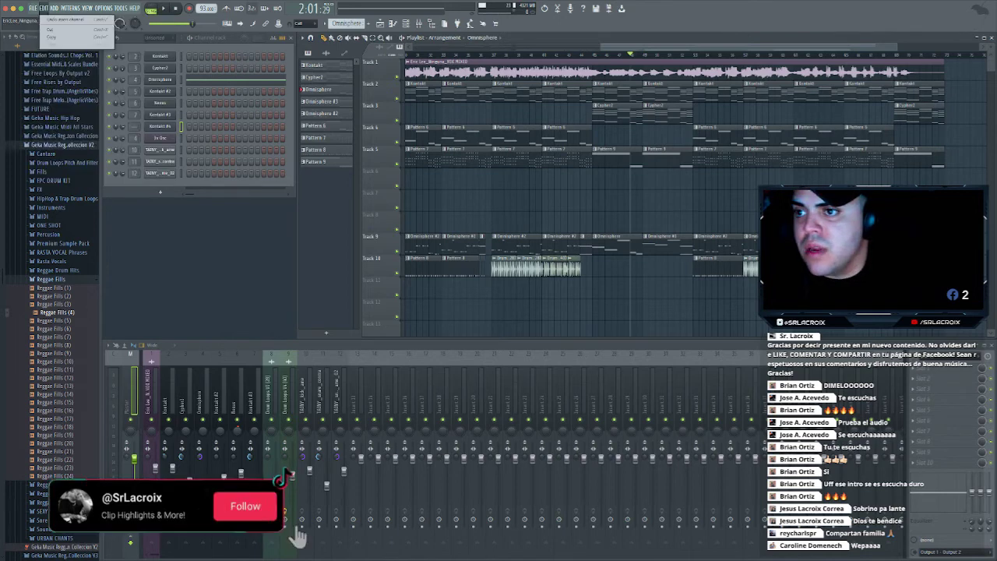
pyautogui.press('Escape')
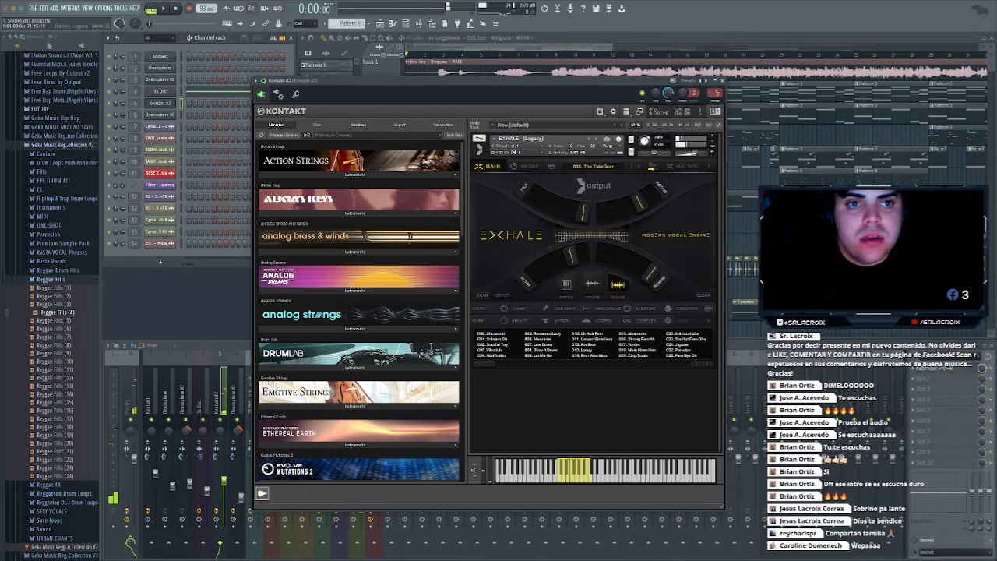
# Close the Kontakt window and audition Track 3 of the playlist in solo
pyautogui.click(722, 80)
pyautogui.rightClick(397, 120)
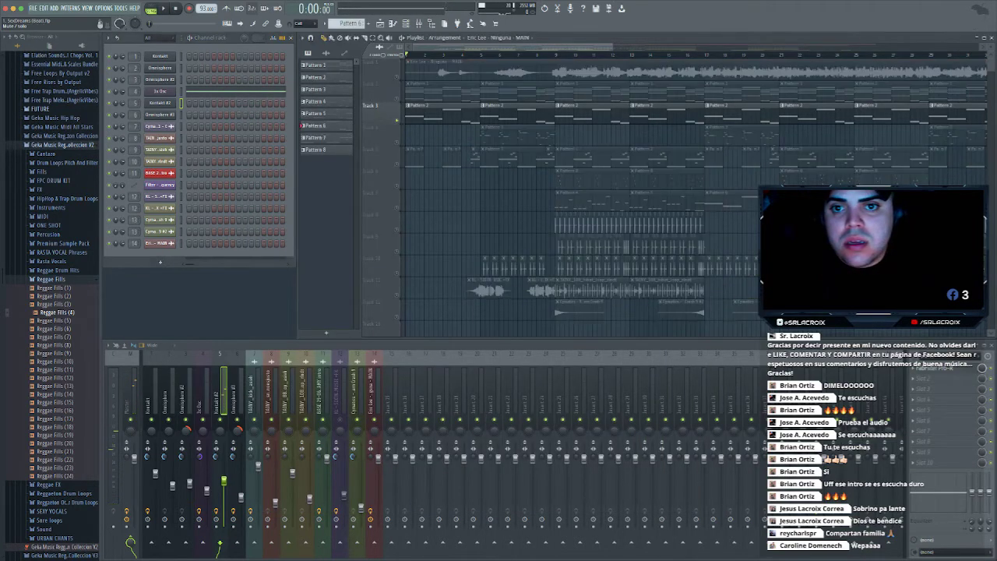
pyautogui.press('space')
pyautogui.click(420, 115)
pyautogui.click(321, 78)
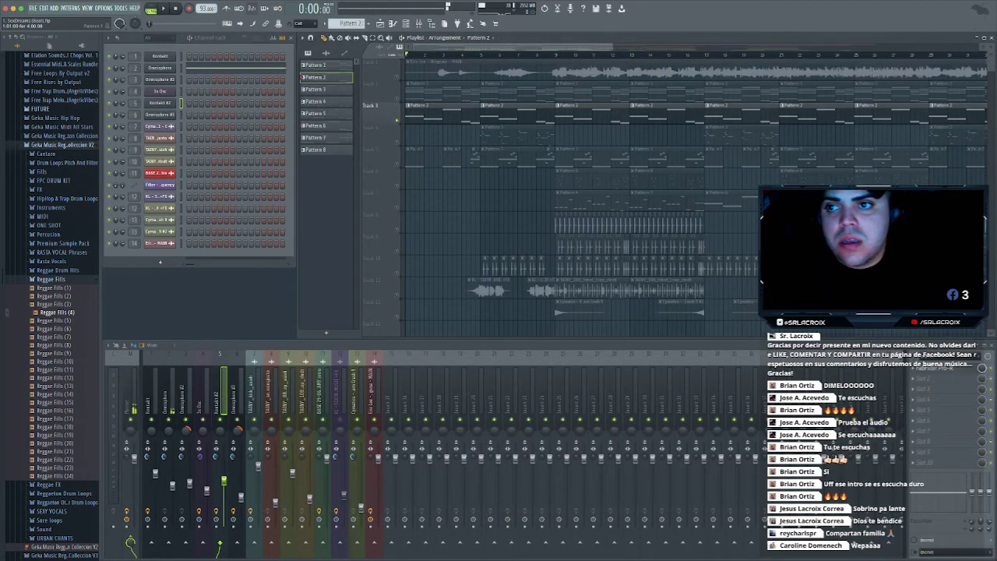
pyautogui.click(419, 93)
# Pick Pattern 7 from its playlist clip and audition Track 5 in solo
pyautogui.click(416, 158)
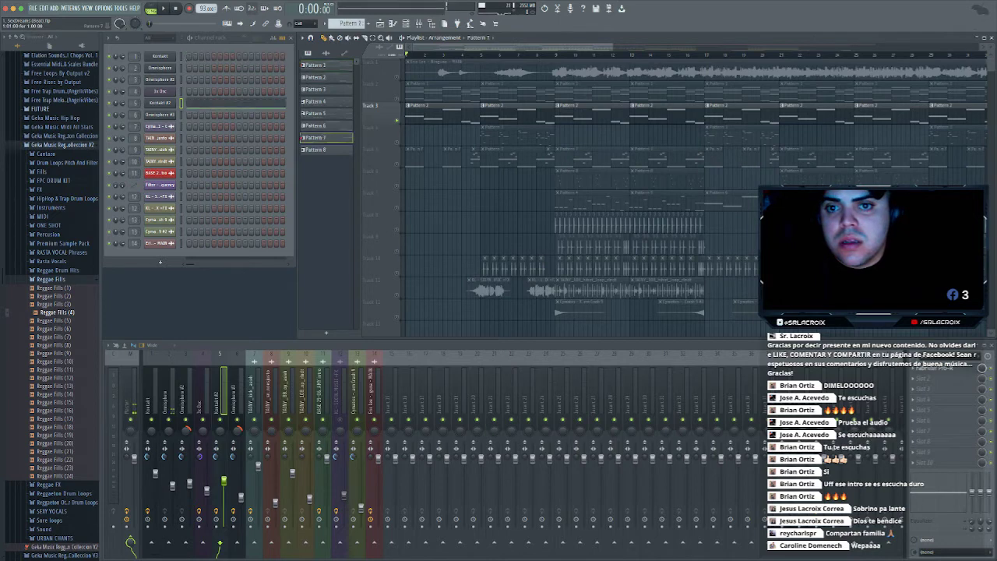
pyautogui.rightClick(397, 150)
pyautogui.press('space')
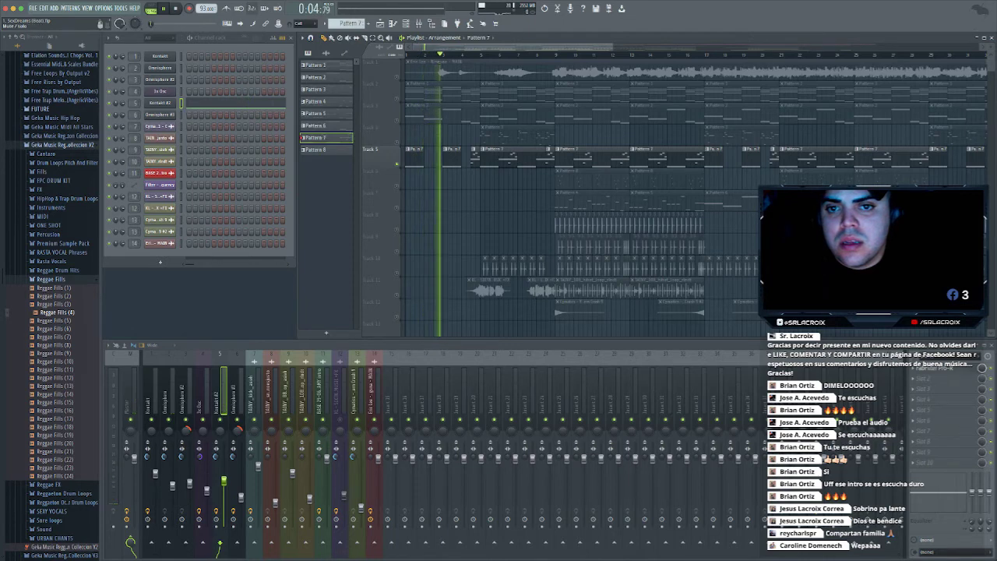
pyautogui.press('space')
# Unsolo Track 5 and play the arrangement's intro with every track except Track 1 active
pyautogui.rightClick(396, 121)
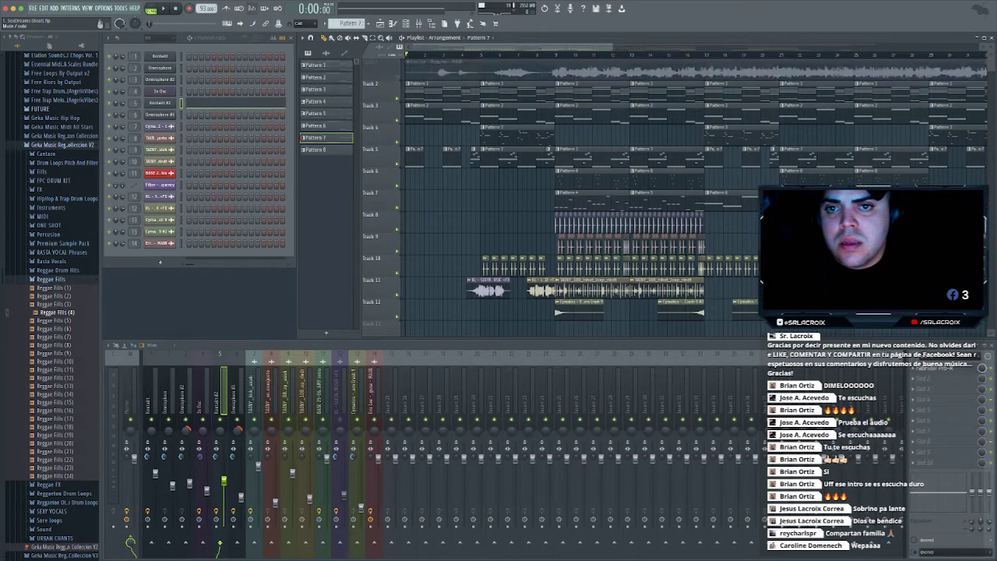
pyautogui.press('space')
pyautogui.click(438, 54)
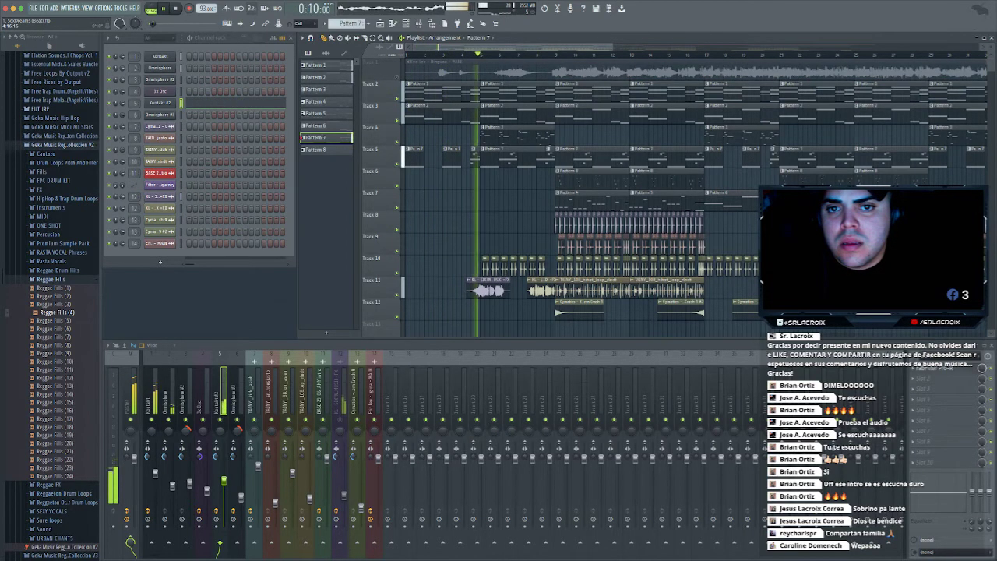
pyautogui.press('space')
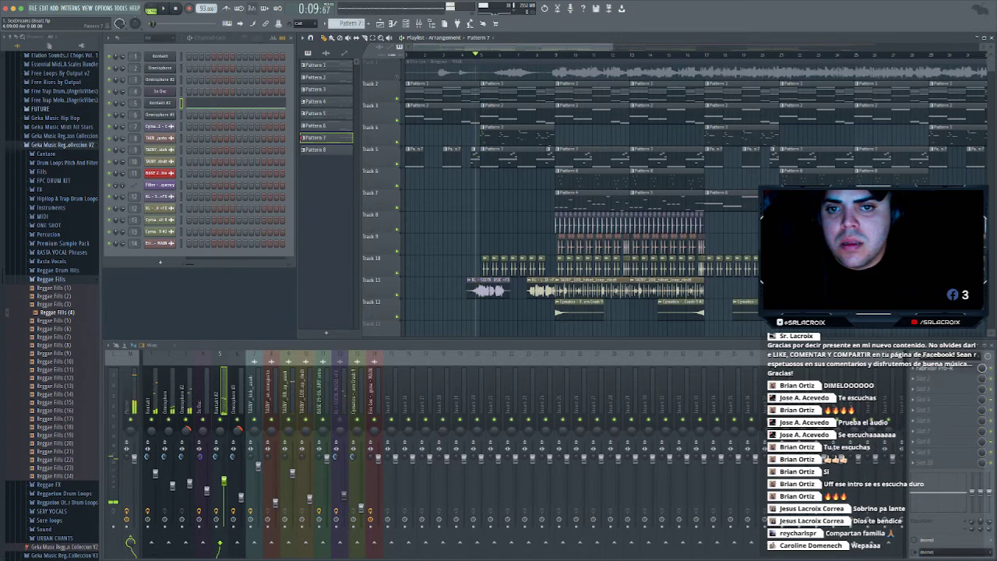
# Open the Kontakt #2 notes of Pattern 7 in the piano roll
pyautogui.click(214, 103)
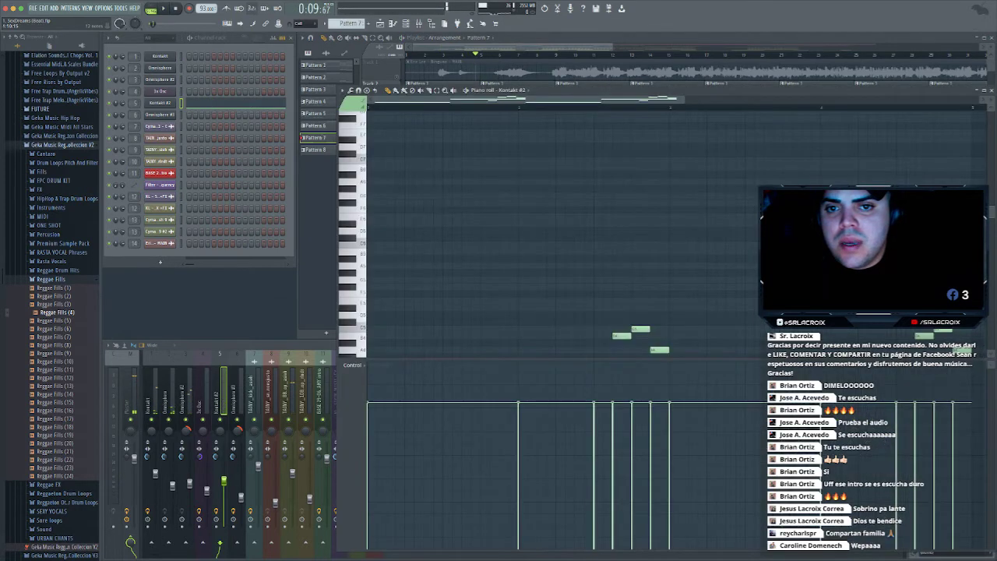
# Play back Pattern 7's Kontakt #2 notes in the piano roll and select all of them for copying
pyautogui.scroll(-6, 545, 257)
pyautogui.scroll(1, 545, 257)
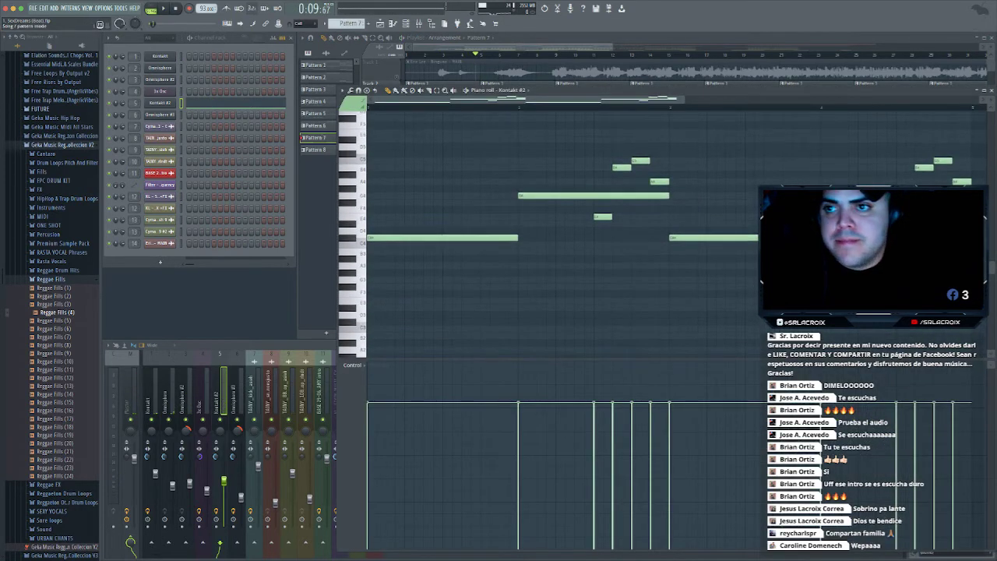
pyautogui.press('space')
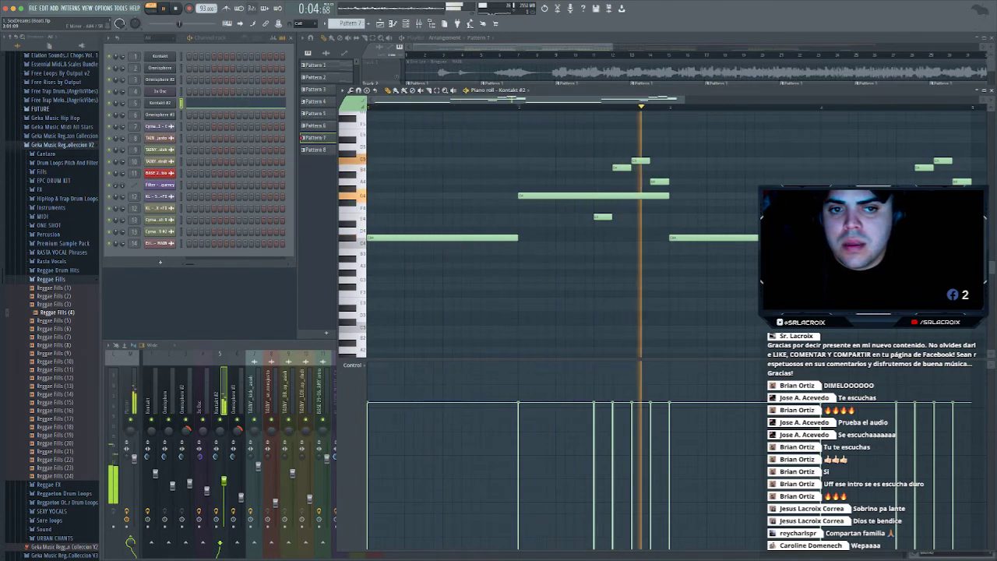
pyautogui.press('space')
pyautogui.hotkey('ctrl', 'a')
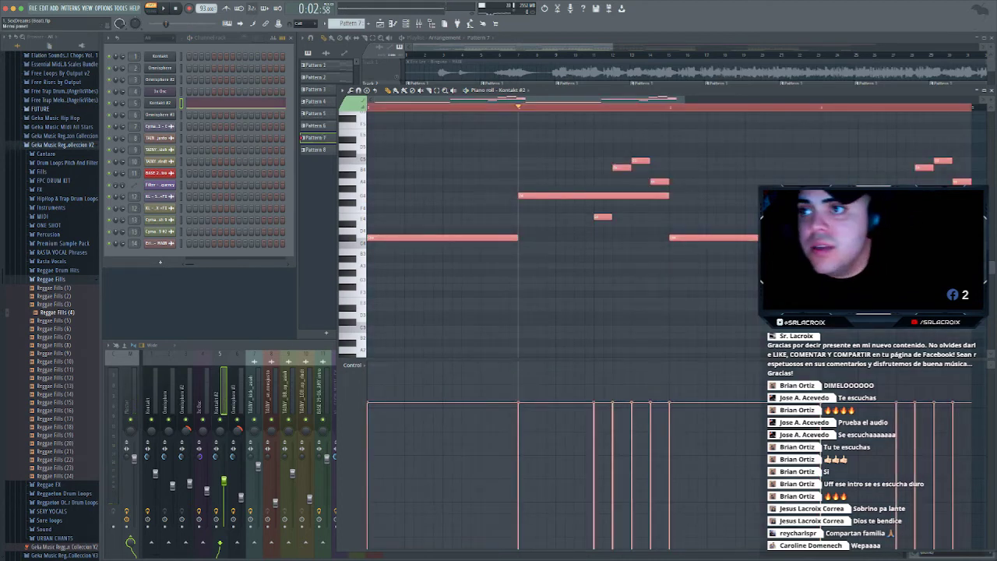
# Check which EXHALE preset Kontakt #2 uses and close its window
pyautogui.click(159, 103)
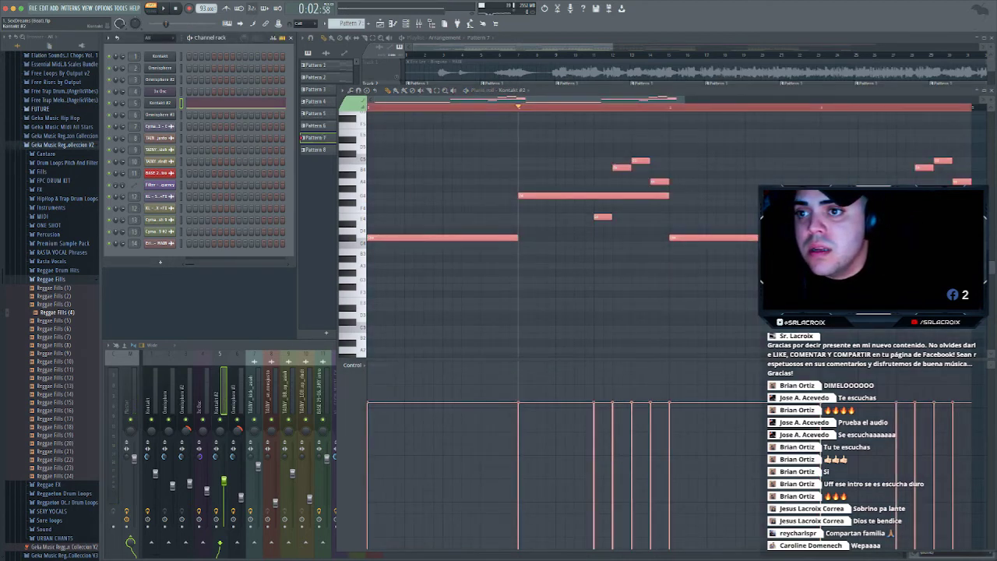
pyautogui.click(160, 103)
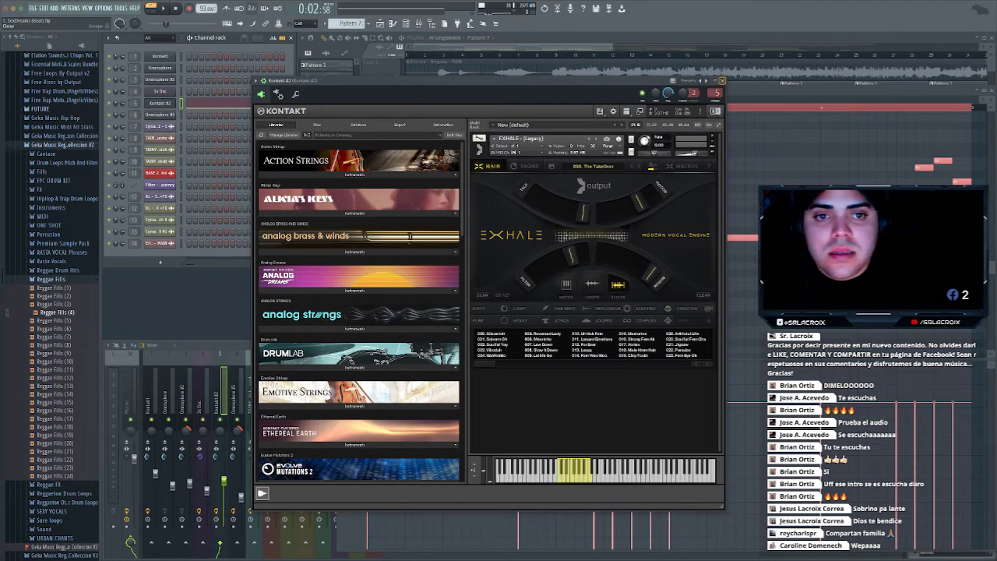
pyautogui.click(722, 81)
# Open the recent Ninguna project and paste the copied notes into the Kontakt #4 piano roll
pyautogui.click(33, 8)
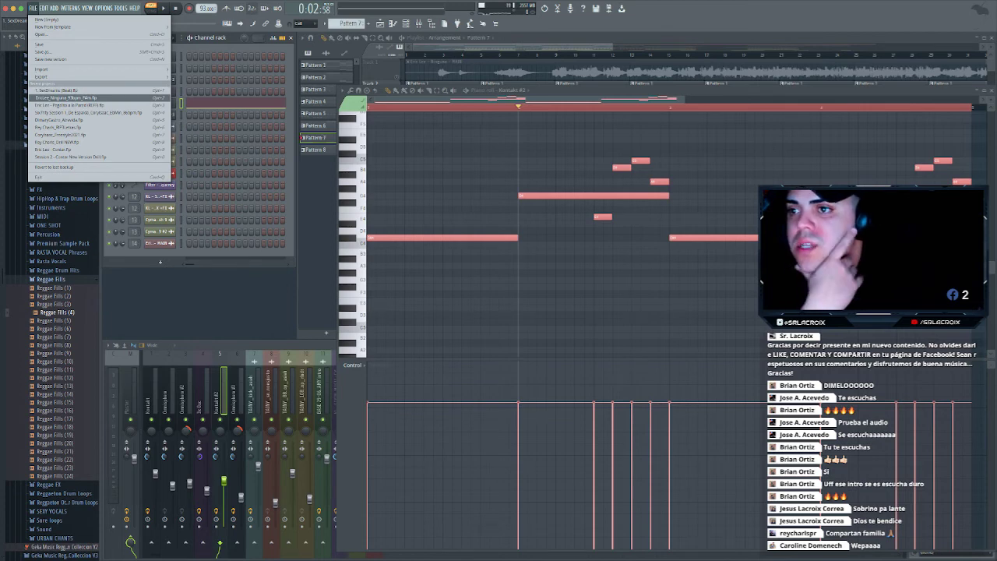
pyautogui.click(66, 97)
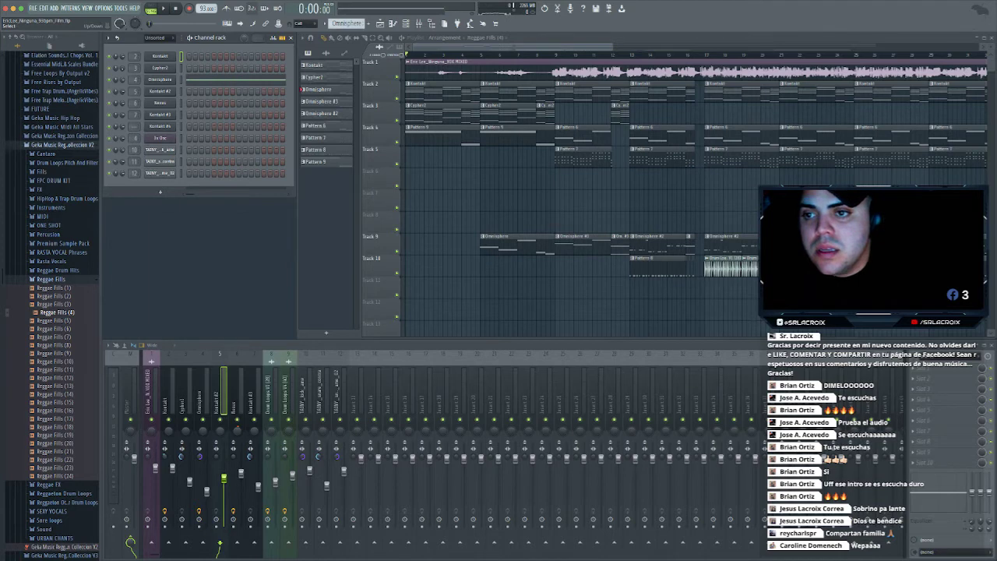
pyautogui.click(182, 127)
pyautogui.press('F7')
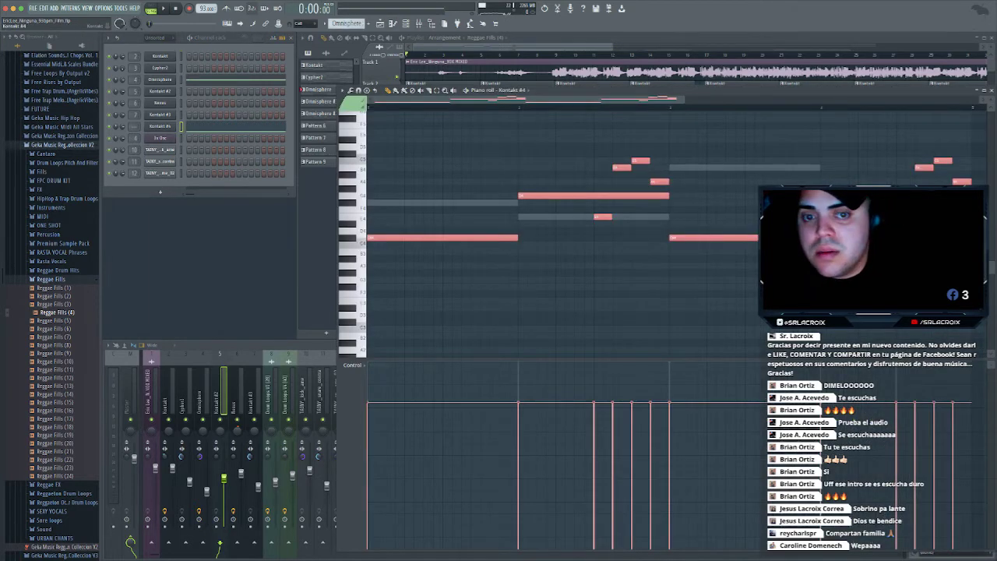
# Look through the EXHALE loop presets in Kontakt #4 for the vocal preset used in the other project
pyautogui.click(160, 126)
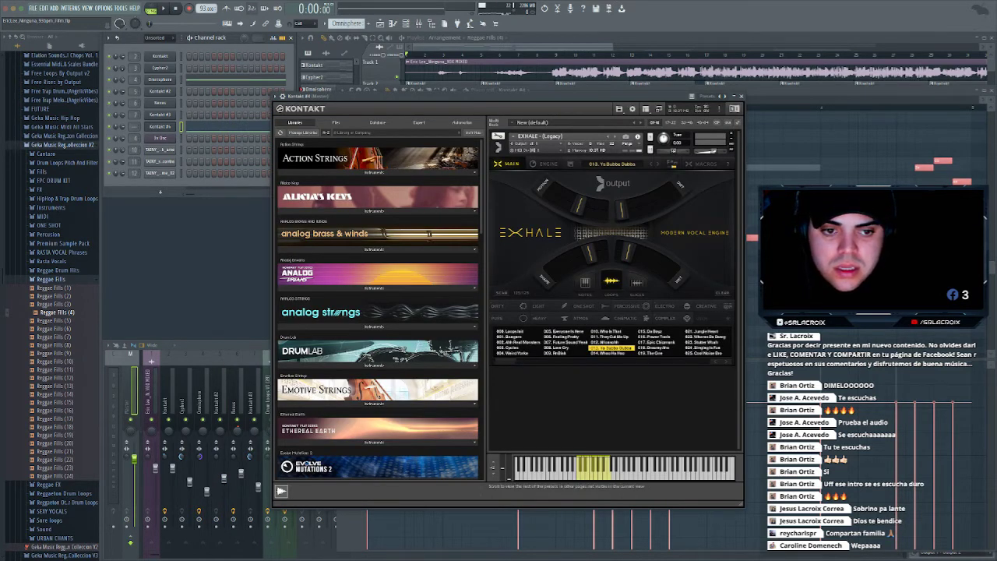
pyautogui.scroll(-3, 612, 343)
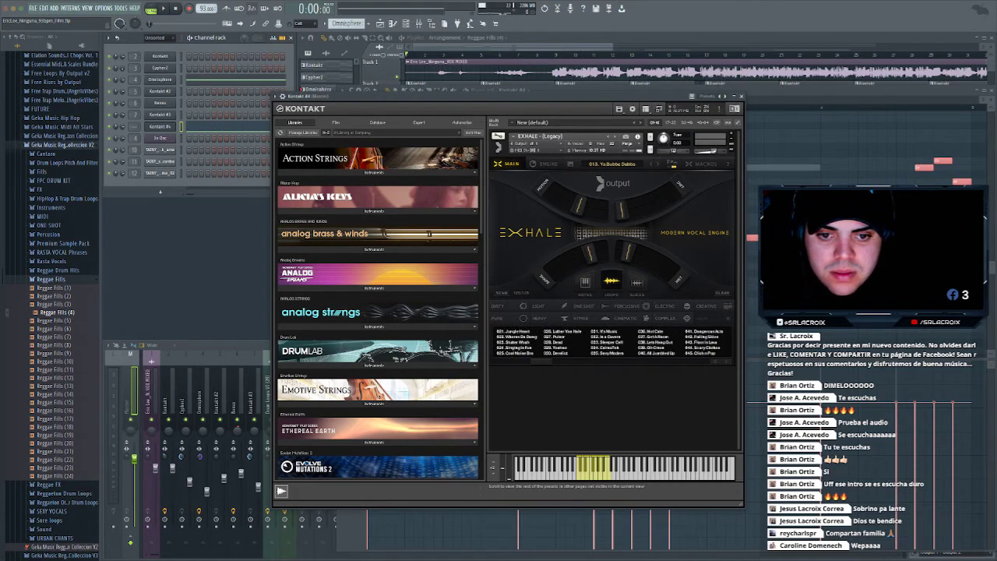
pyautogui.scroll(1, 611, 343)
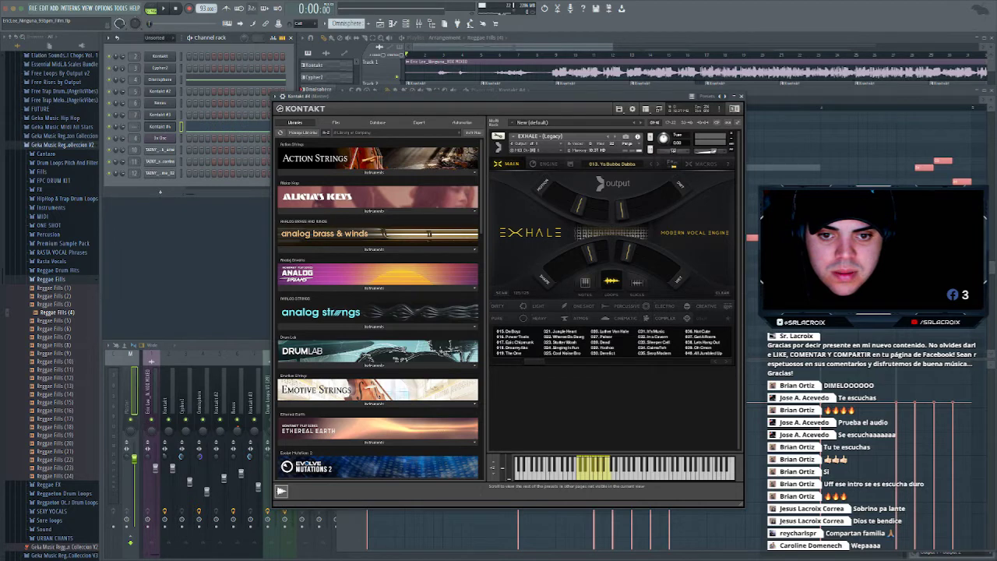
pyautogui.scroll(-1, 612, 343)
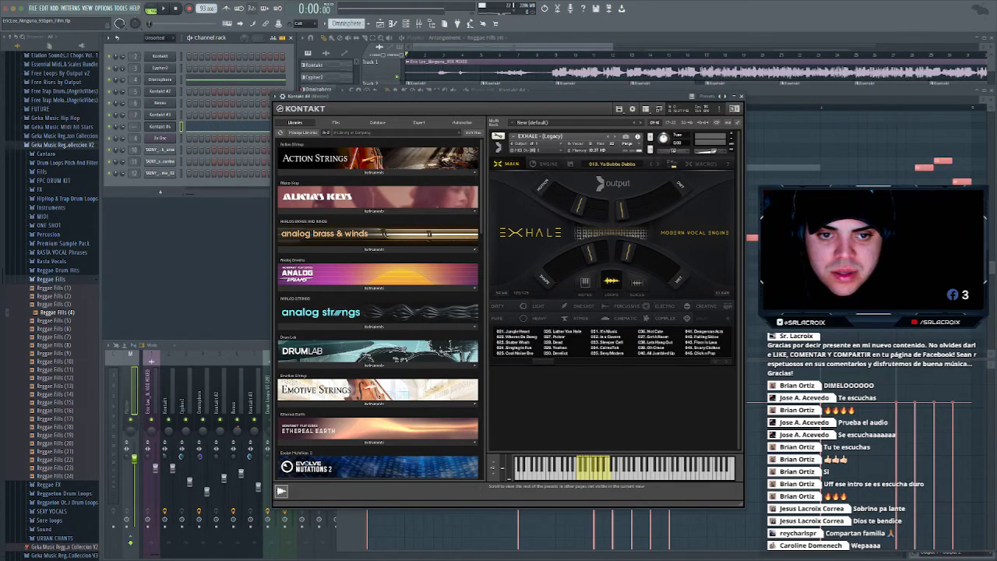
pyautogui.scroll(3, 612, 343)
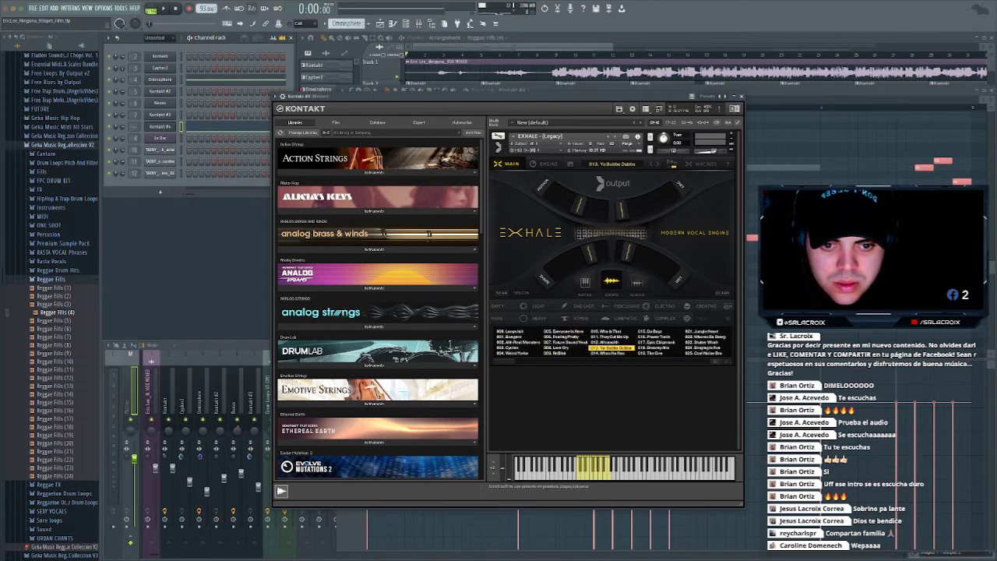
pyautogui.scroll(-3, 611, 343)
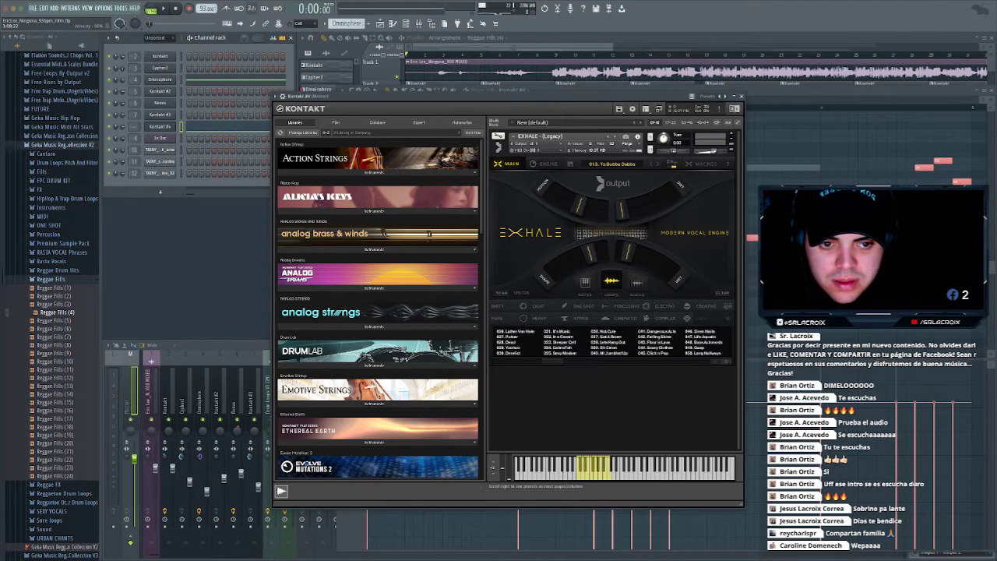
pyautogui.scroll(-2, 612, 343)
pyautogui.scroll(-3, 612, 343)
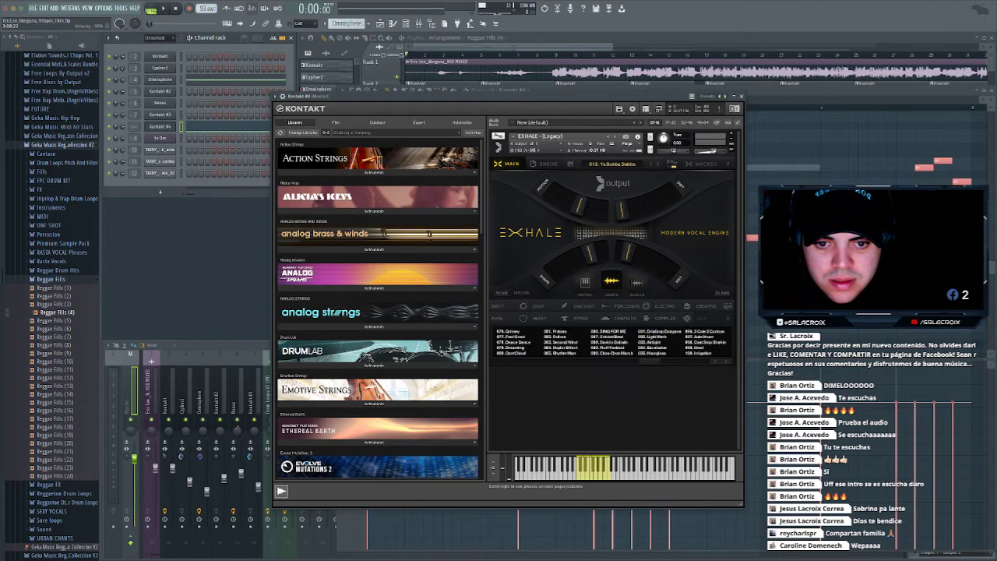
pyautogui.scroll(-3, 612, 343)
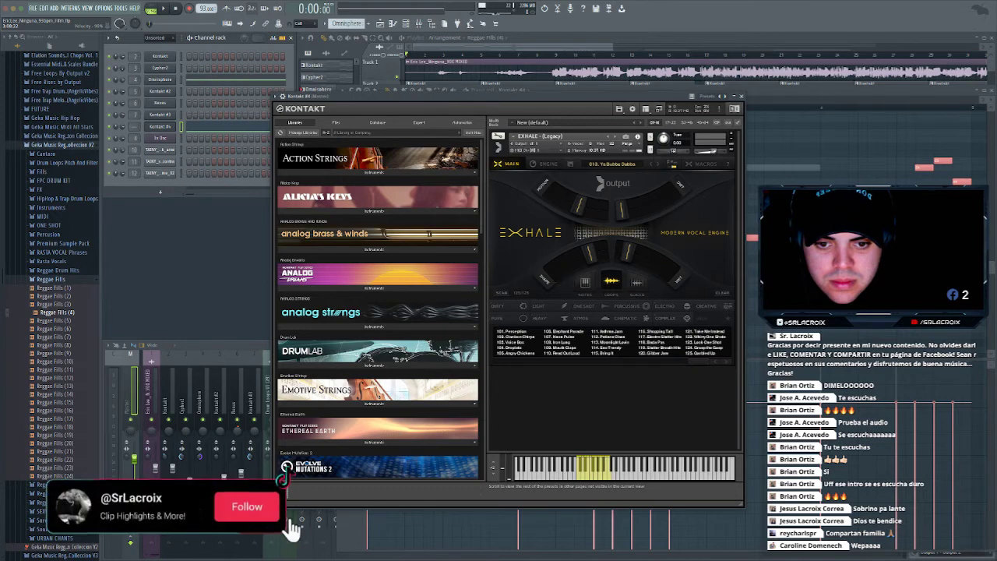
pyautogui.click(714, 362)
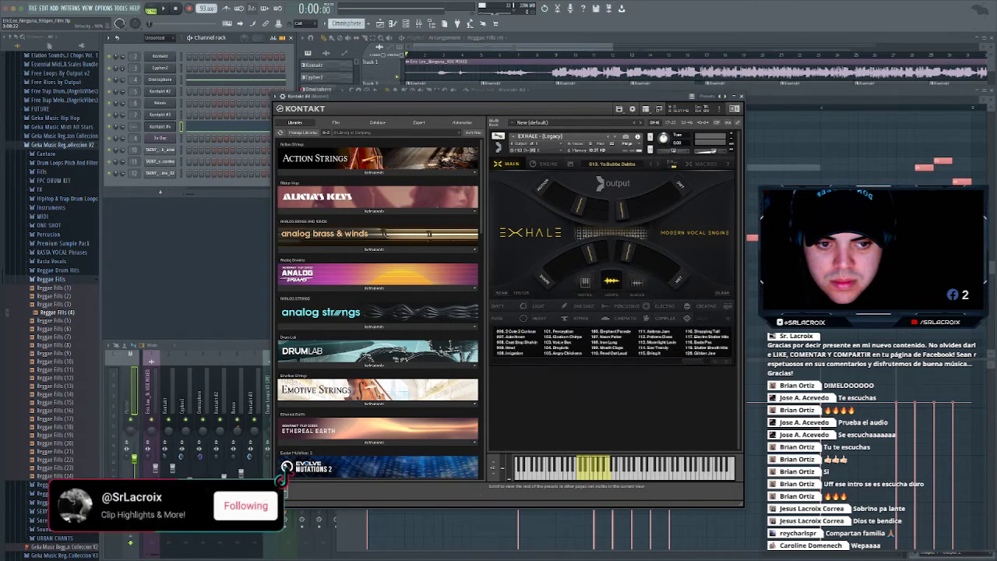
pyautogui.click(714, 362)
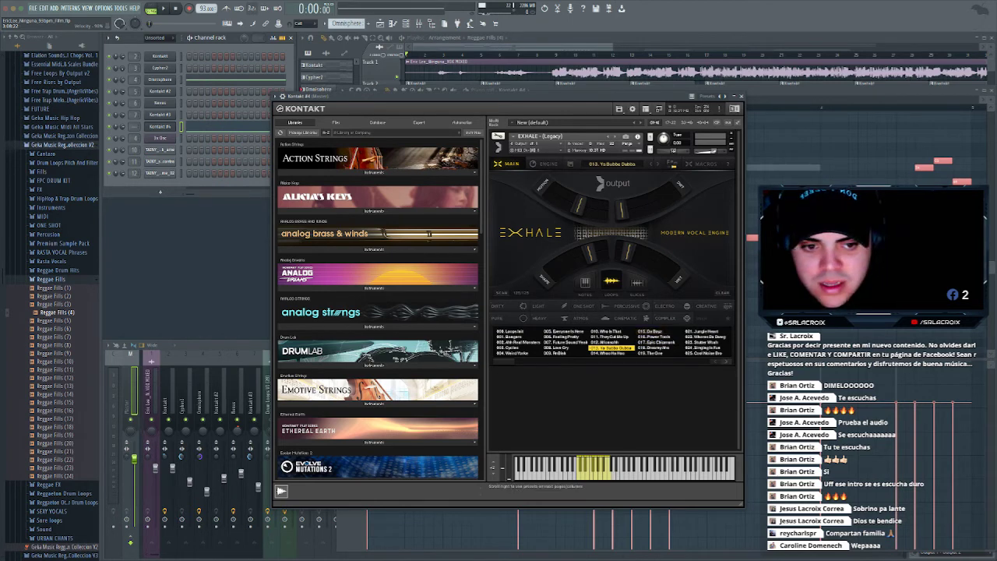
pyautogui.click(726, 361)
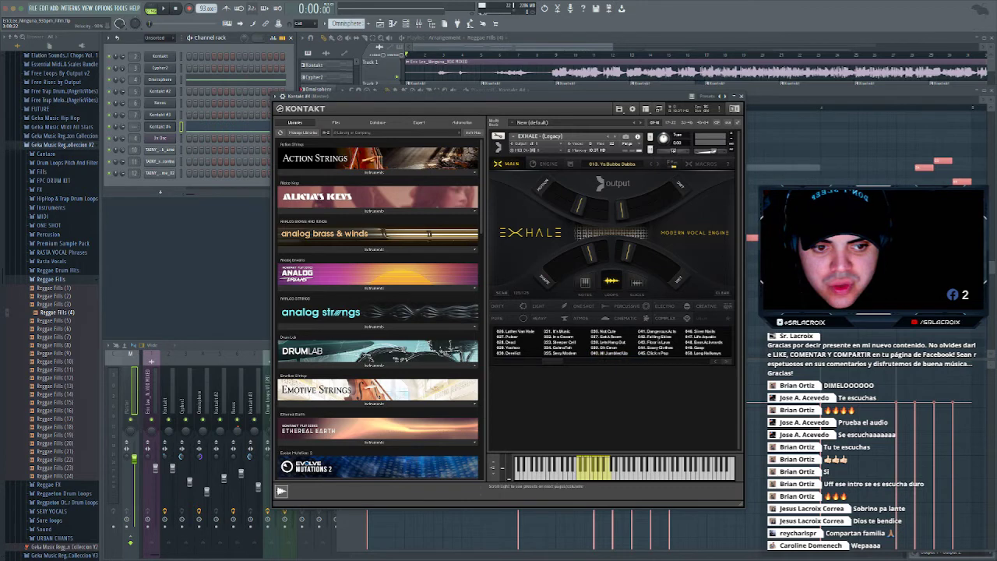
pyautogui.click(726, 362)
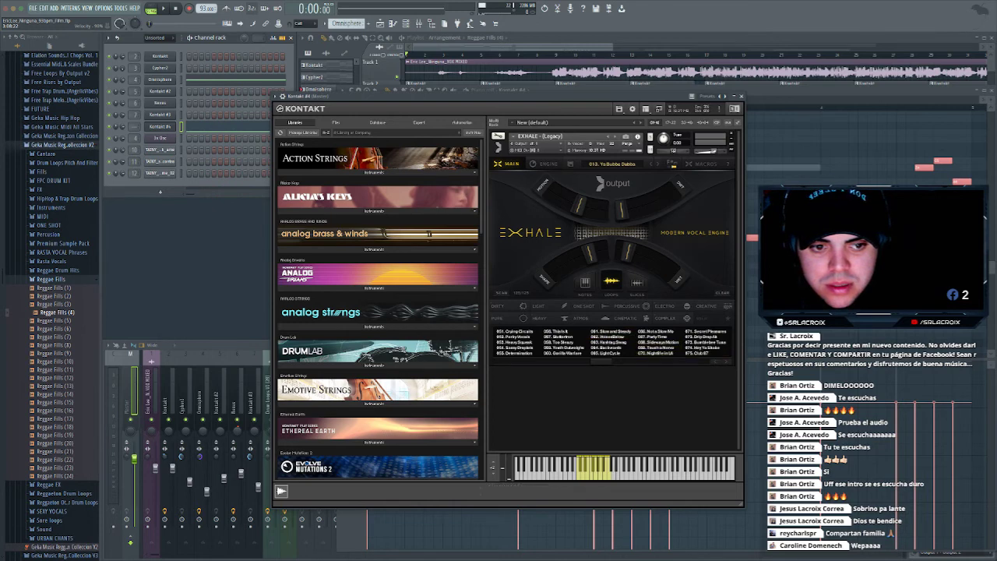
pyautogui.scroll(-1, 614, 343)
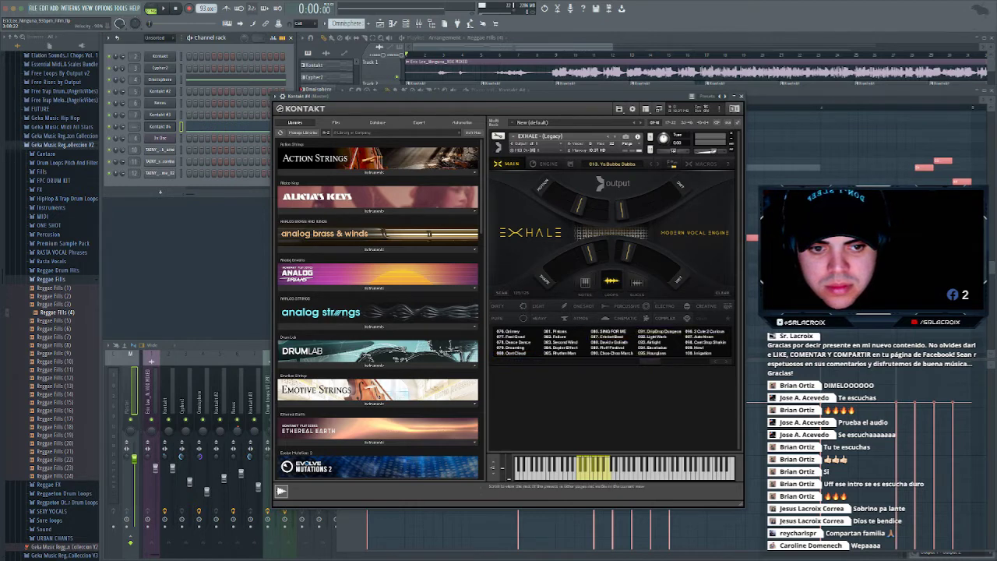
pyautogui.scroll(-1, 612, 343)
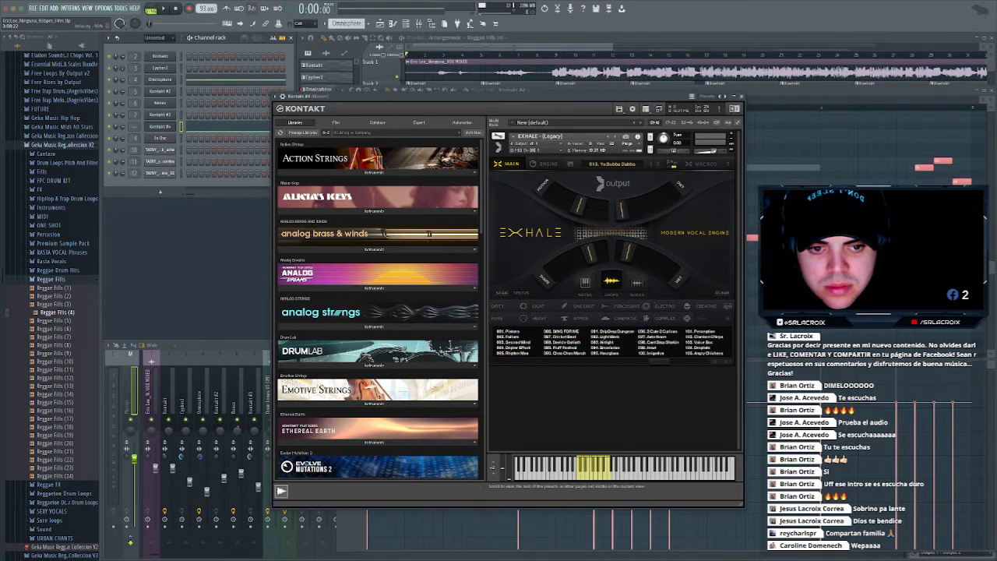
pyautogui.moveTo(663, 362); pyautogui.dragTo(507, 362)
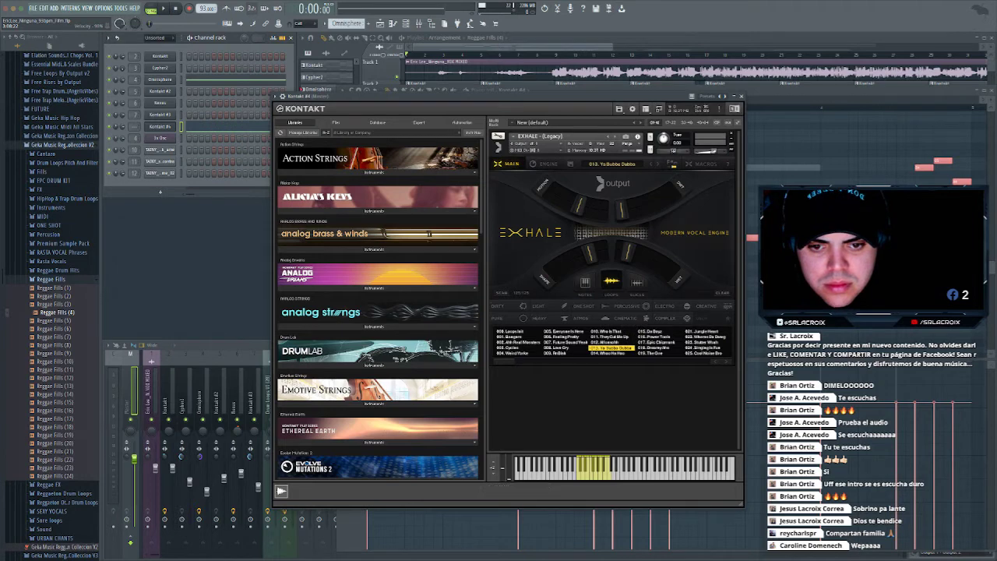
# Save the current project and reopen the recent SexDreams (Beat) project
pyautogui.click(32, 8)
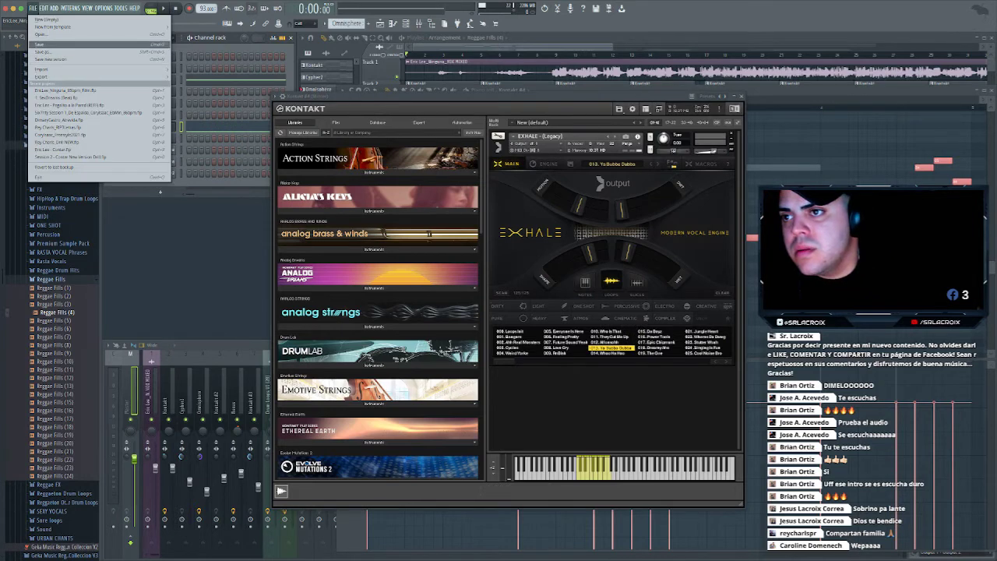
pyautogui.click(40, 45)
pyautogui.click(32, 8)
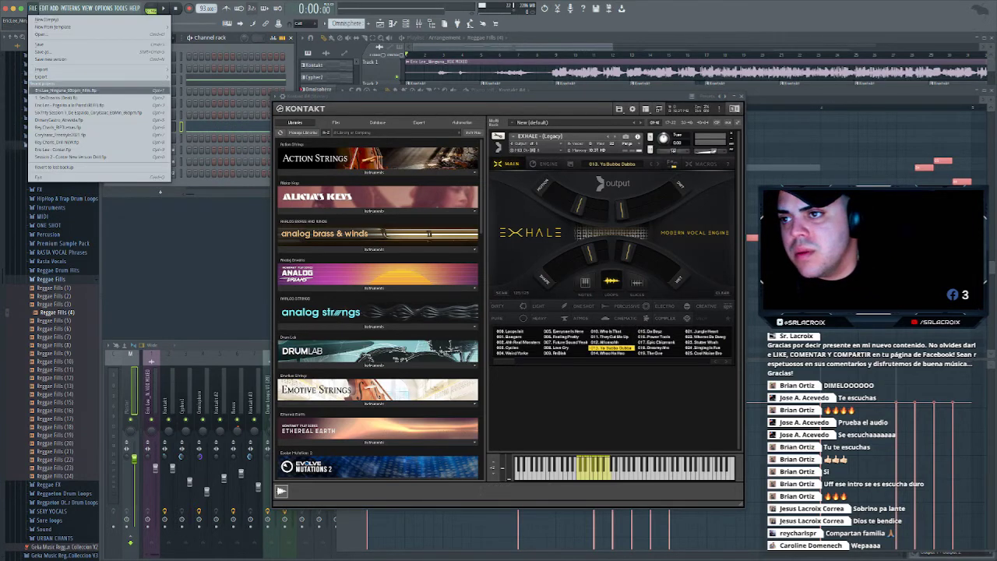
pyautogui.click(59, 97)
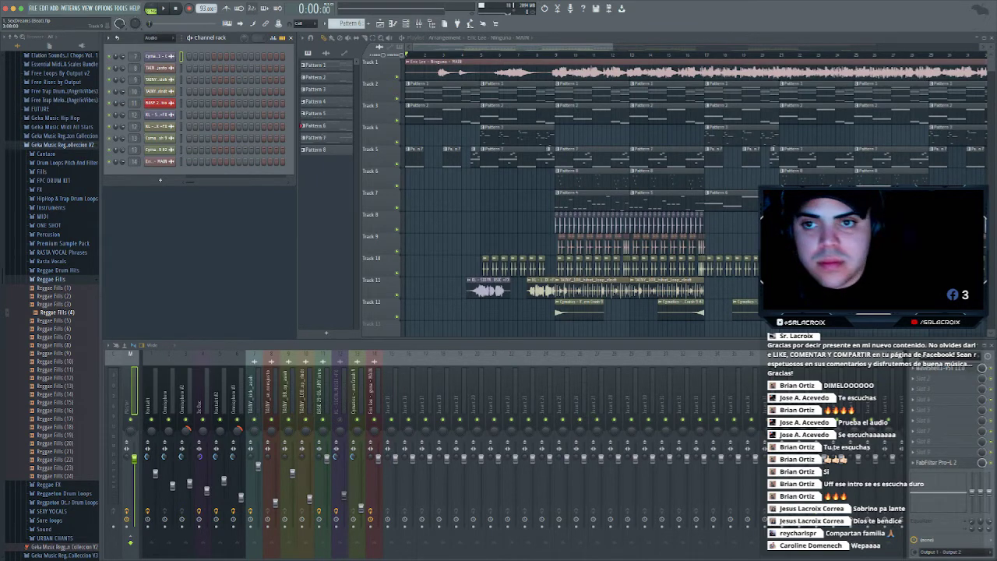
# Select Pattern 7 and find the preset and category that Kontakt #2 uses in EXHALE
pyautogui.click(316, 138)
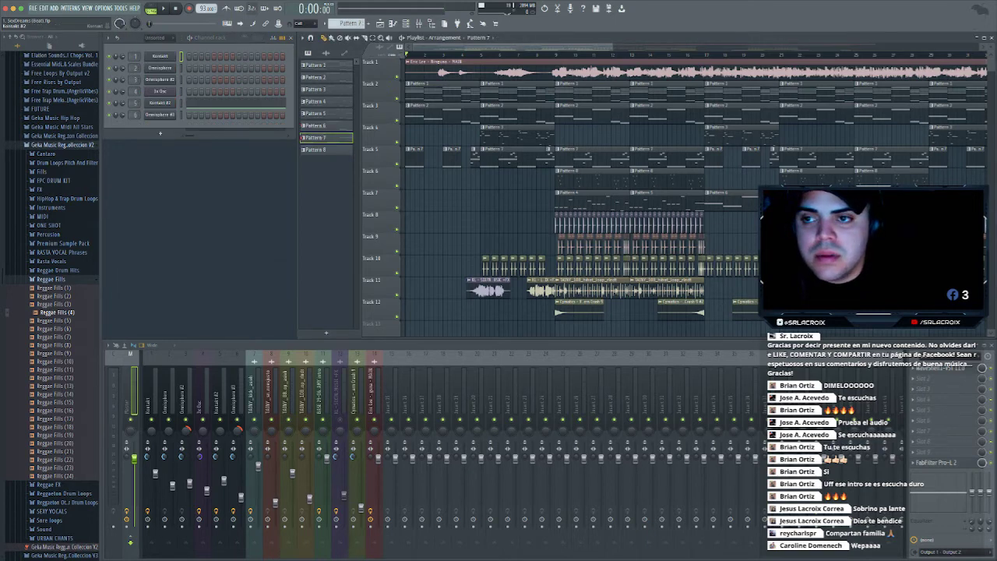
pyautogui.click(160, 103)
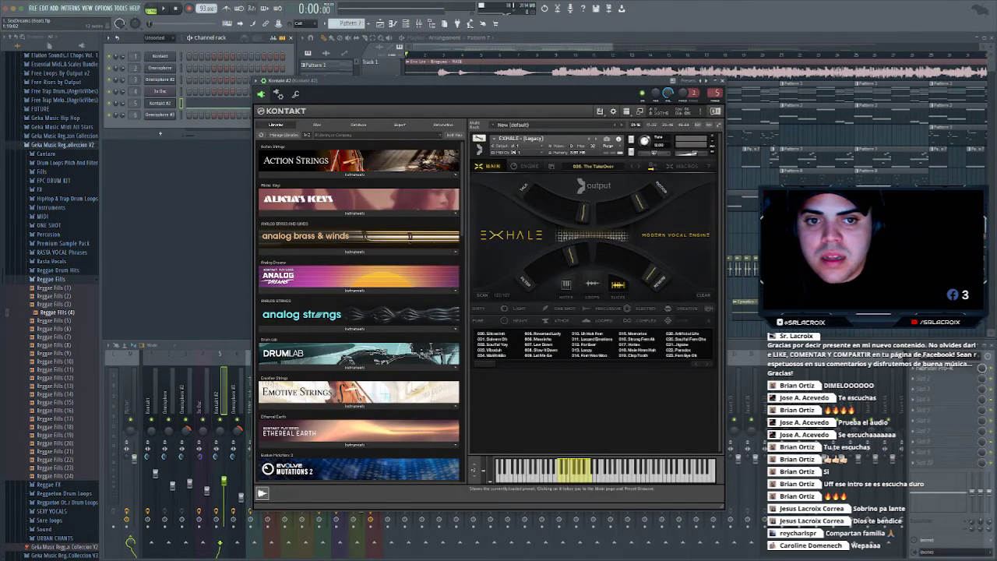
pyautogui.scroll(-2, 592, 345)
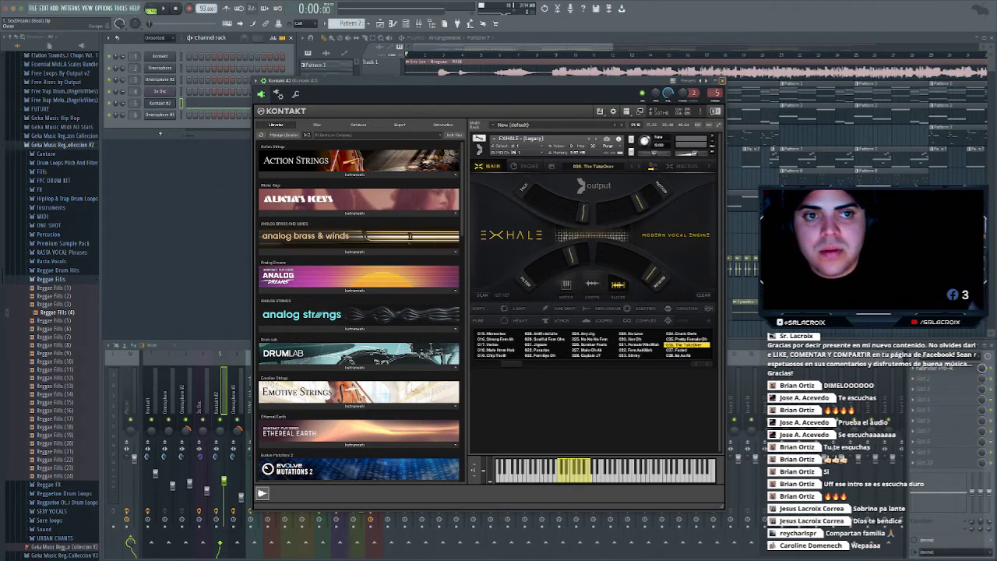
pyautogui.click(722, 81)
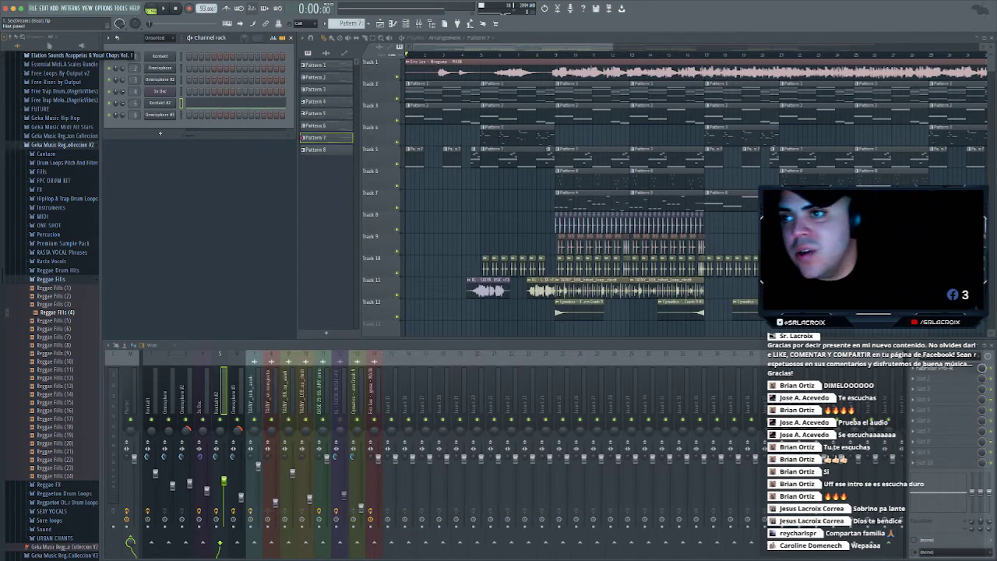
# Reopen the recent Ninguna project, discarding the changes to the SexDreams (Beat) project
pyautogui.click(33, 8)
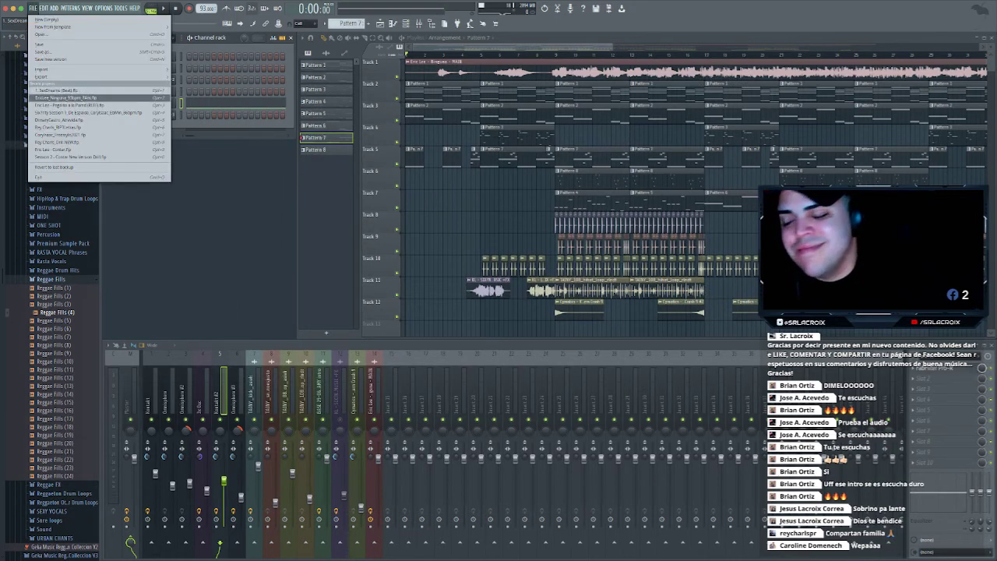
pyautogui.click(67, 97)
pyautogui.click(522, 304)
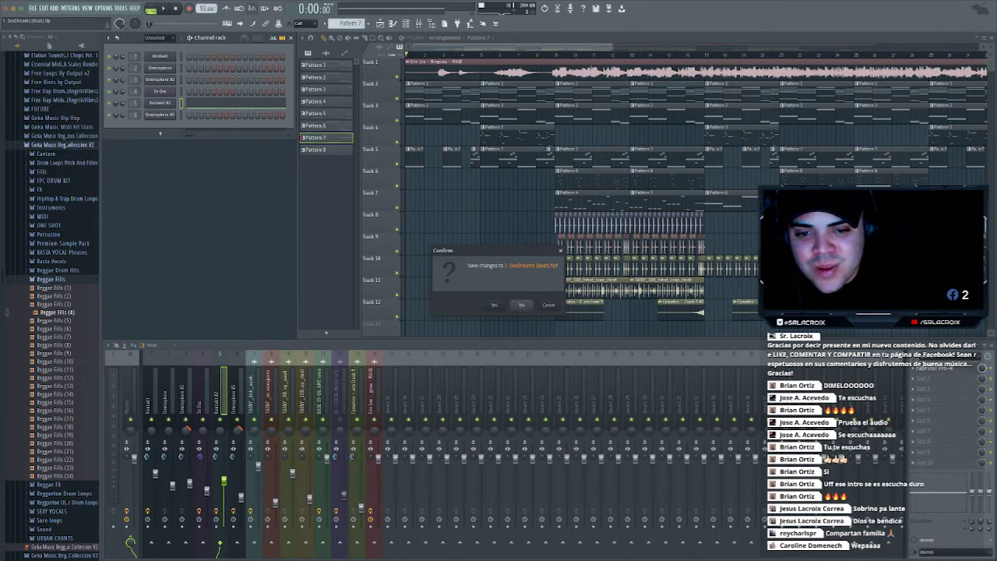
pyautogui.click(521, 304)
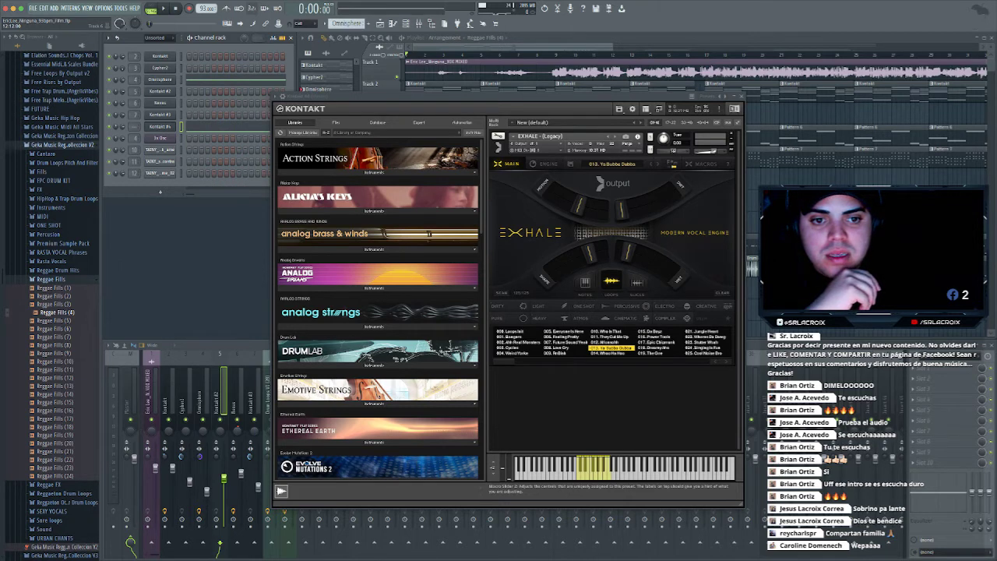
# Load The TakeOver preset from EXHALE's Slices in Kontakt #4 and briefly play the song to hear it
pyautogui.click(638, 284)
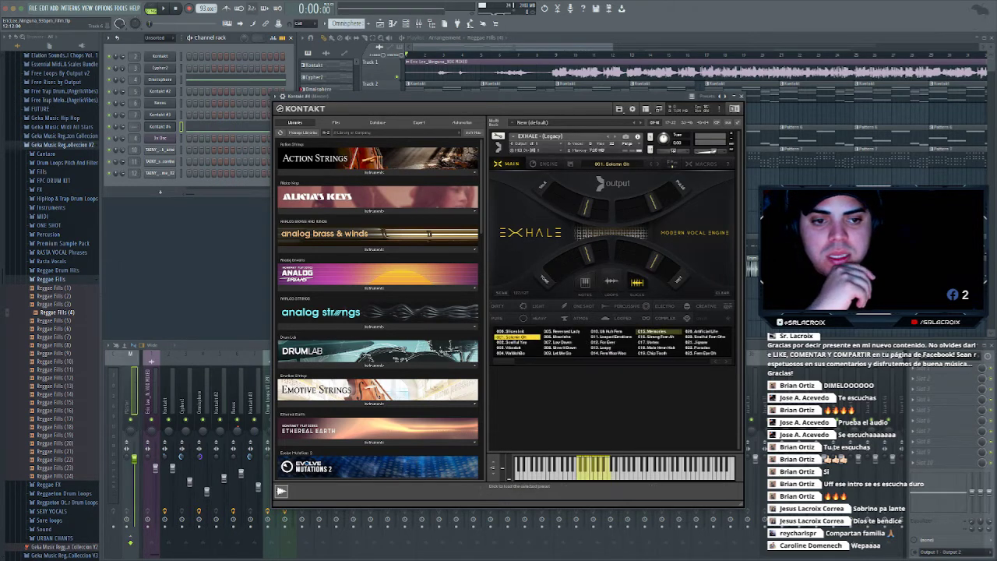
pyautogui.moveTo(504, 362); pyautogui.dragTo(522, 361)
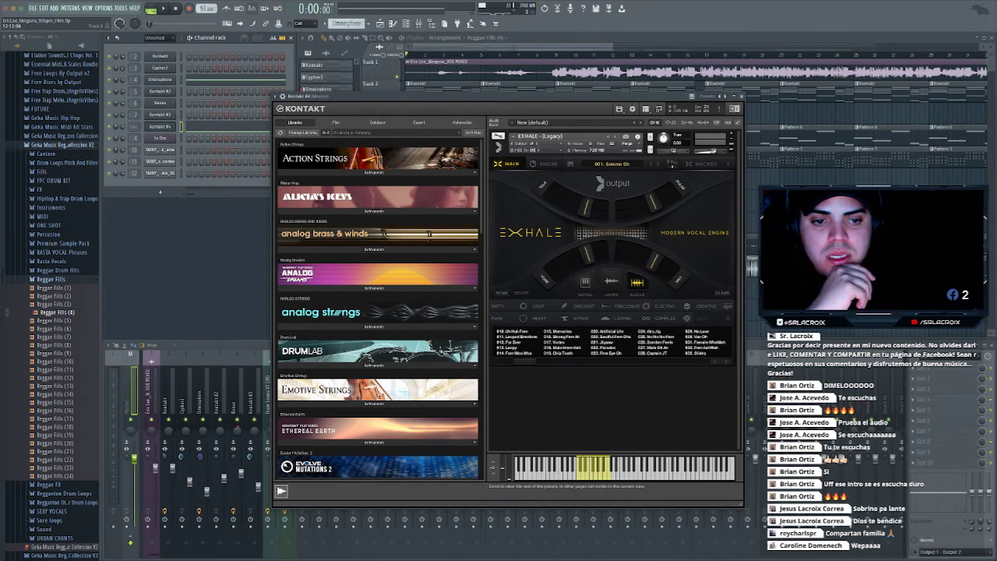
pyautogui.scroll(-1, 612, 343)
pyautogui.scroll(-1, 612, 343)
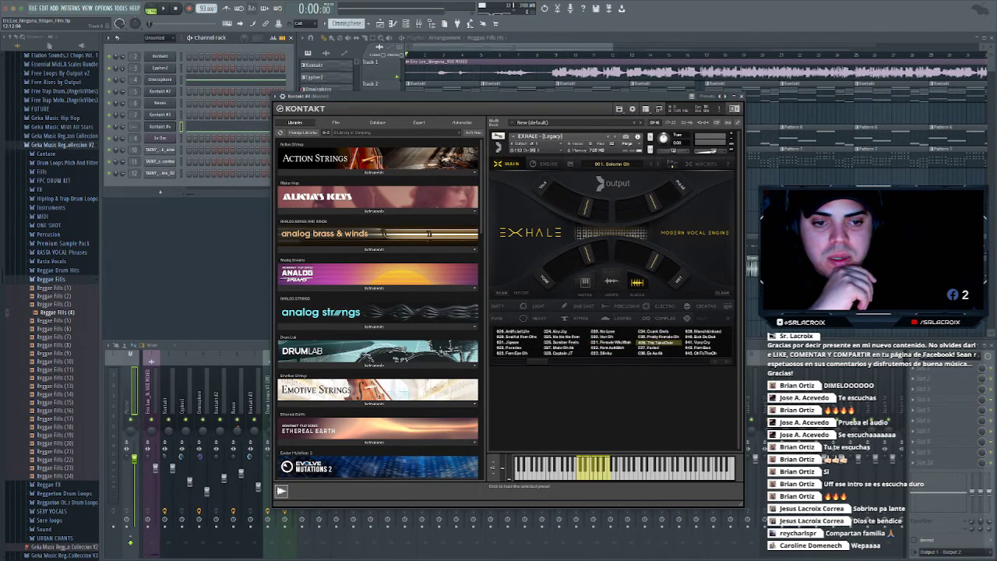
pyautogui.click(657, 343)
pyautogui.press('space')
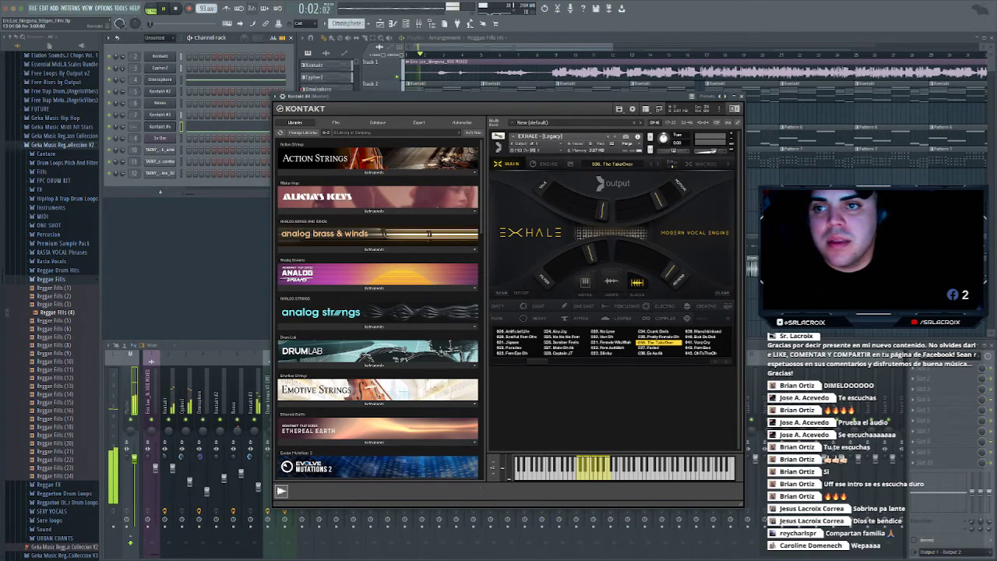
pyautogui.press('Escape')
pyautogui.press('space')
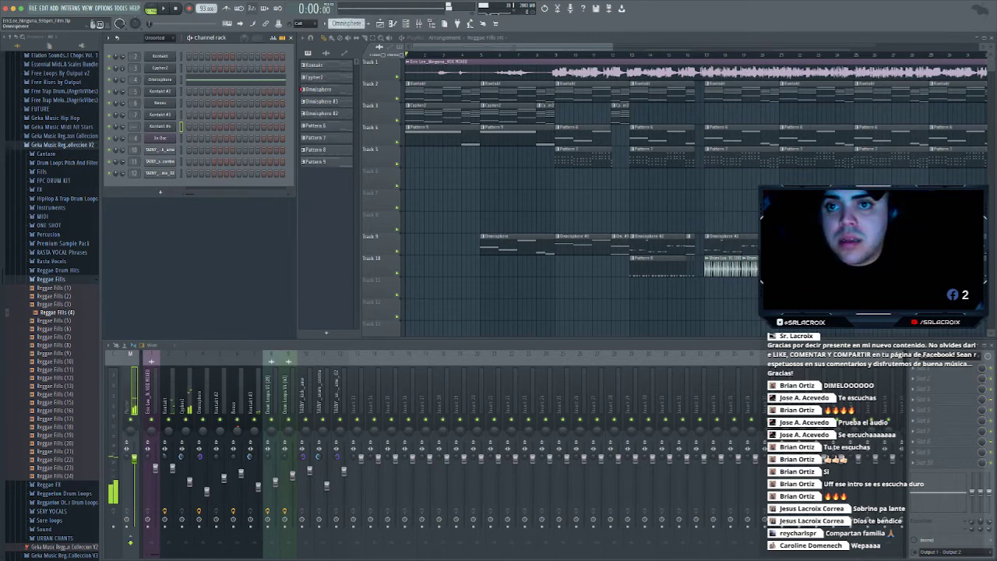
# Create a new empty pattern, Pattern 10, and paste the copied vocal notes into Kontakt #4's piano roll
pyautogui.press('F4')
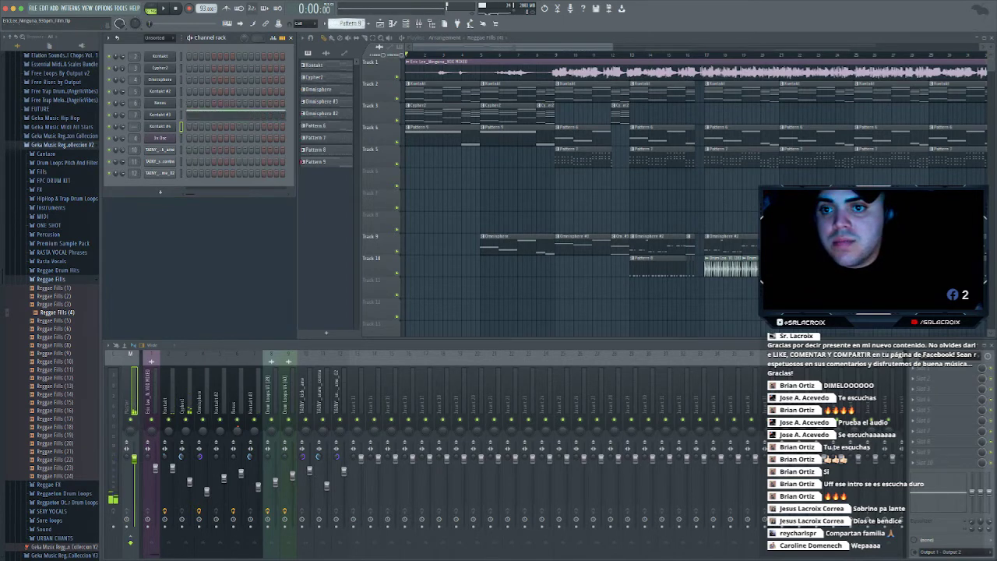
pyautogui.click(327, 174)
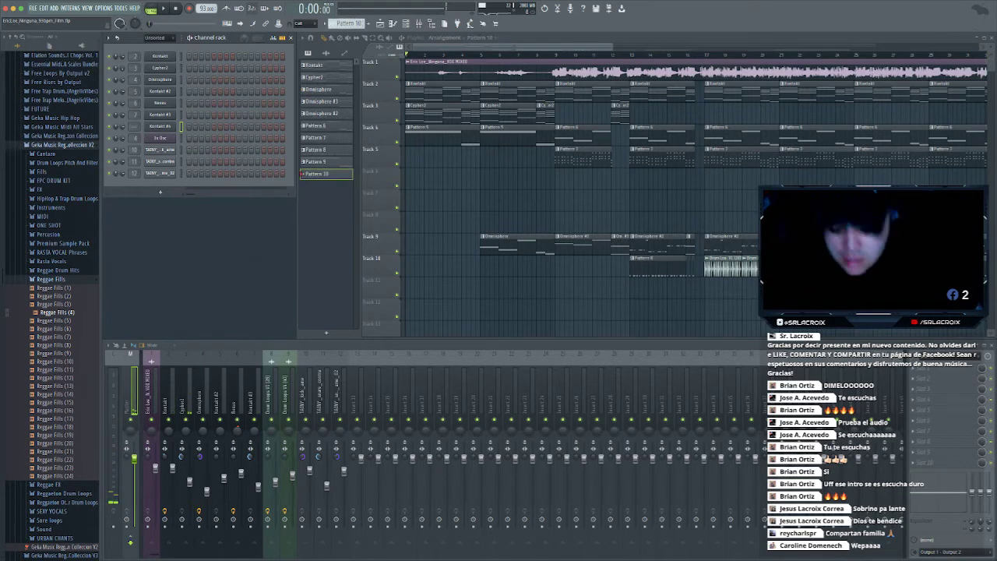
pyautogui.press('F7')
# Place Pattern 10 at the start of the playlist on Track 6 and play the song to check it
pyautogui.click(408, 158)
pyautogui.press('space')
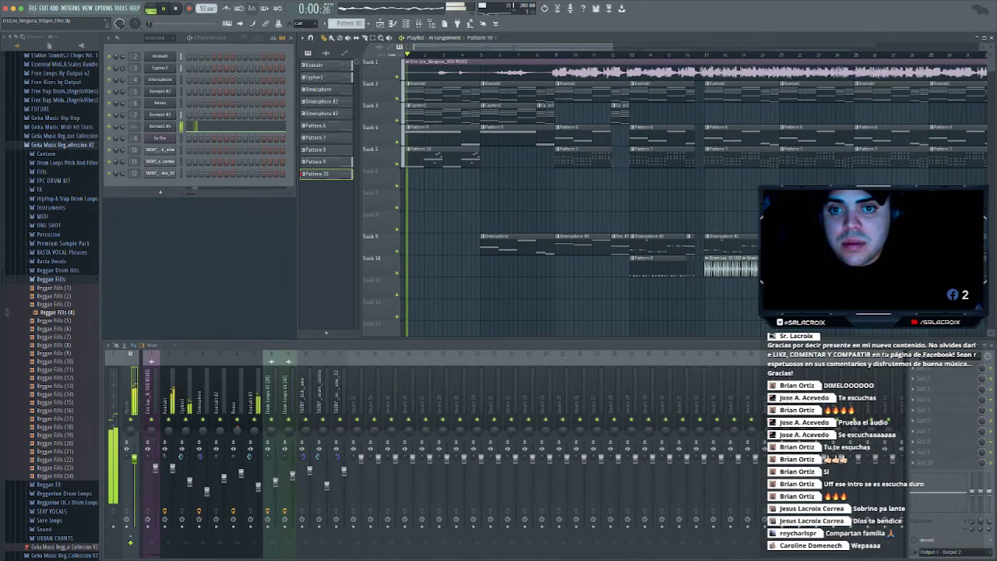
pyautogui.moveTo(417, 159); pyautogui.dragTo(417, 180)
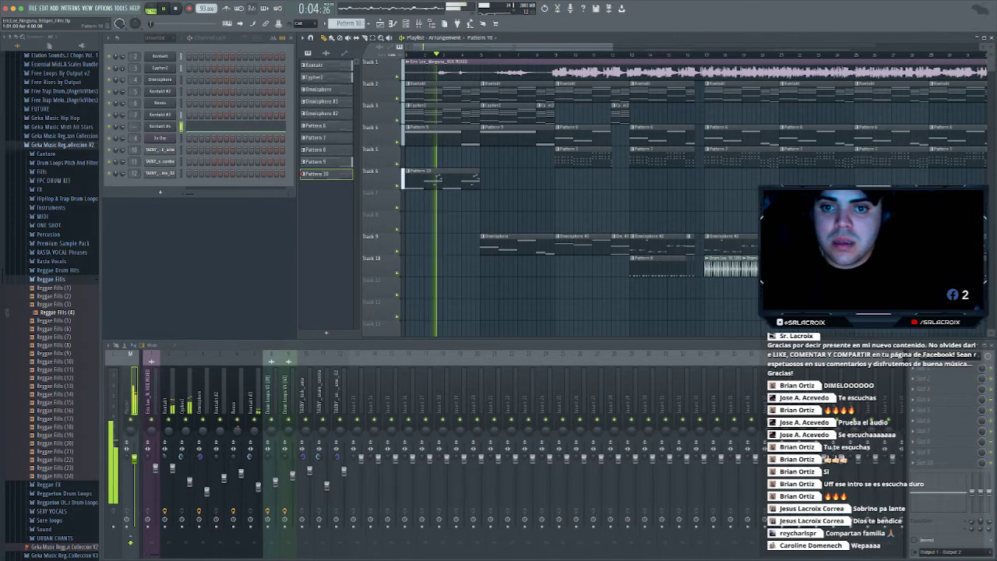
pyautogui.press('space')
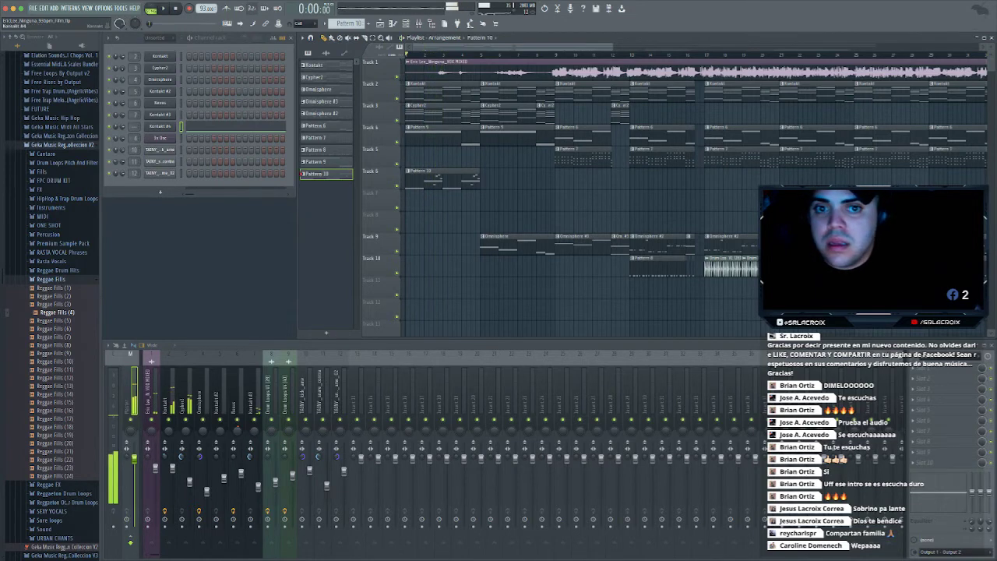
# Check the slice key setting of EXHALE in Kontakt #4 and play the song from the start
pyautogui.click(160, 126)
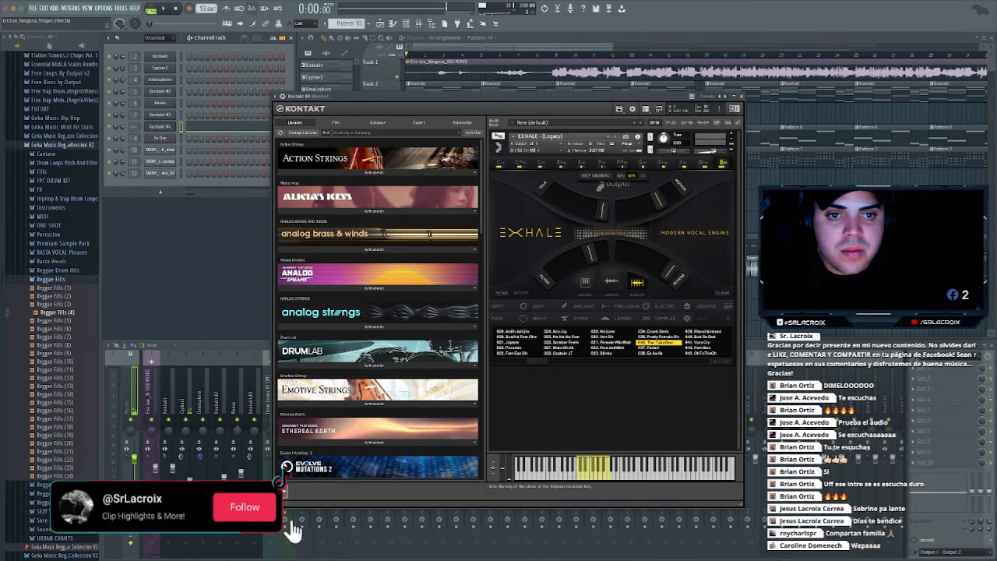
pyautogui.click(742, 96)
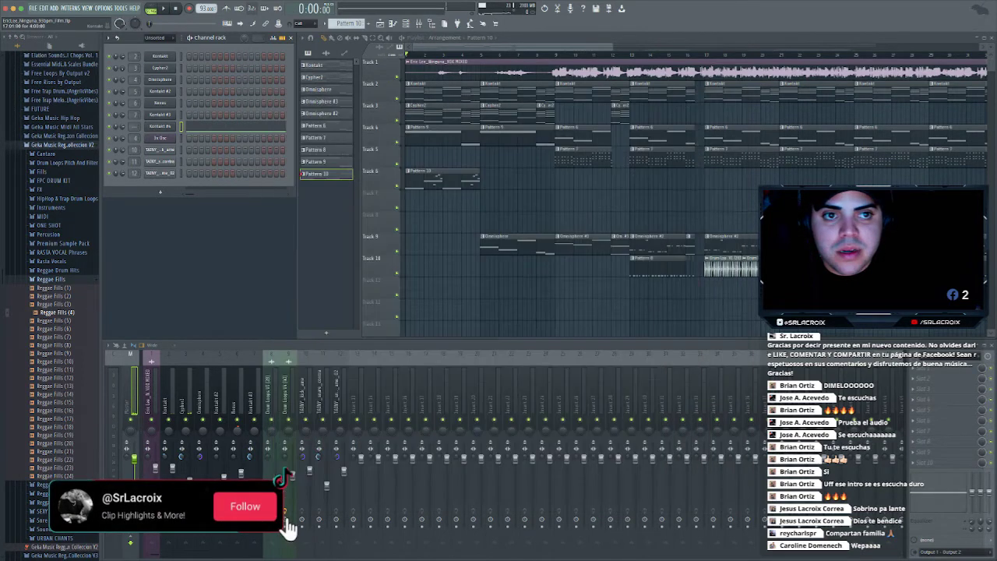
pyautogui.press('space')
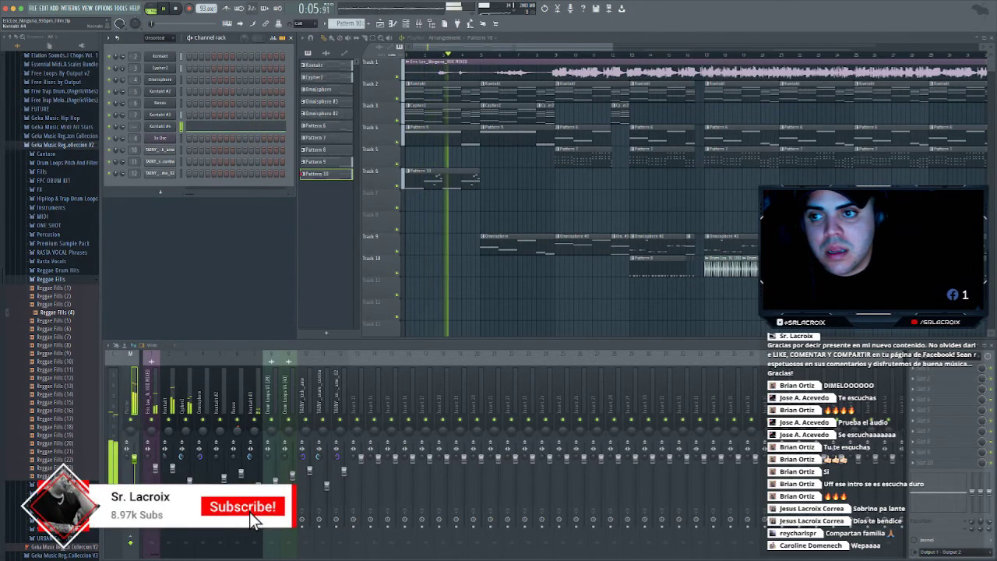
pyautogui.press('space')
# Turn on the pitch effect on EXHALE's Engine page in Kontakt #4 and play Pattern 10 alone to test it
pyautogui.click(159, 126)
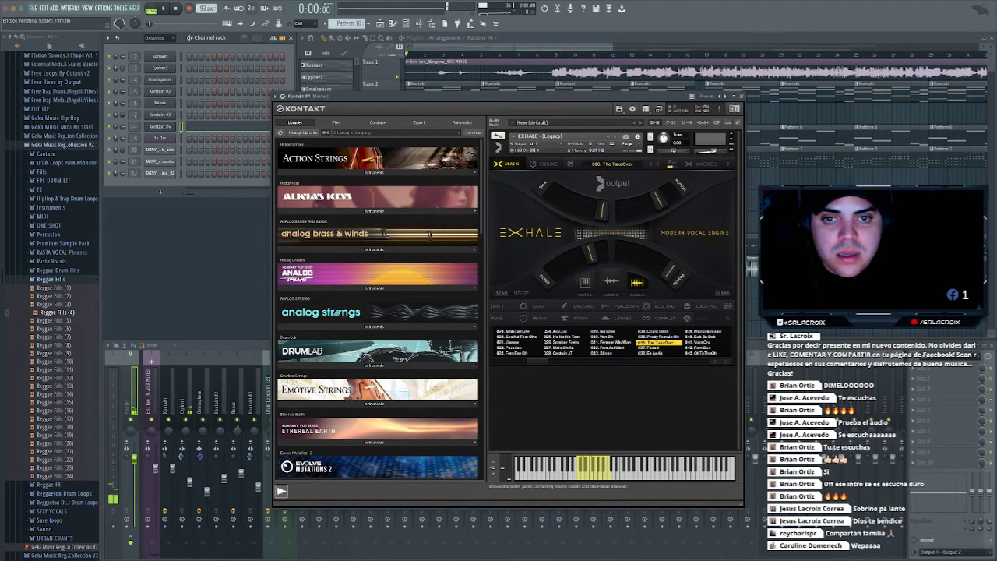
pyautogui.click(548, 164)
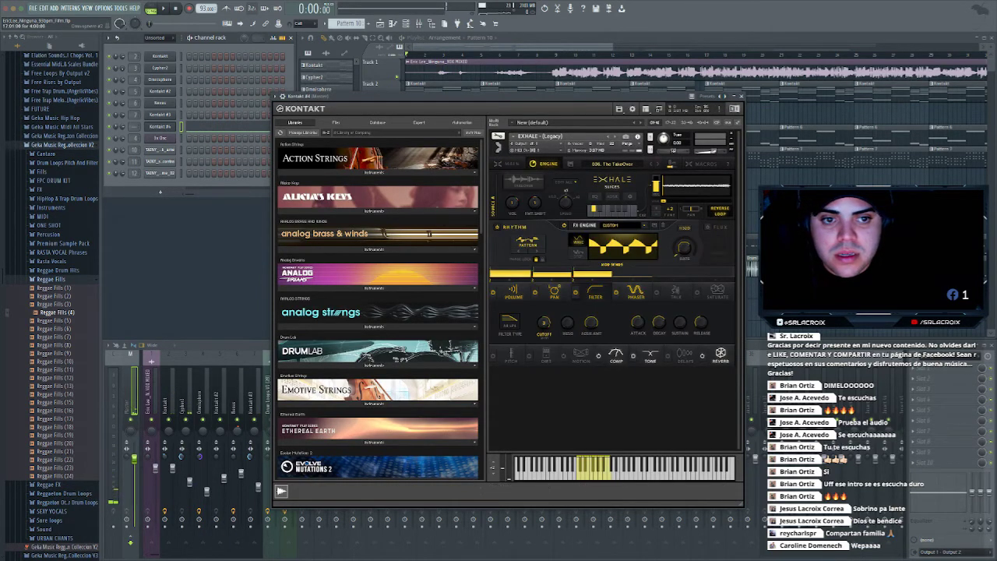
pyautogui.click(512, 354)
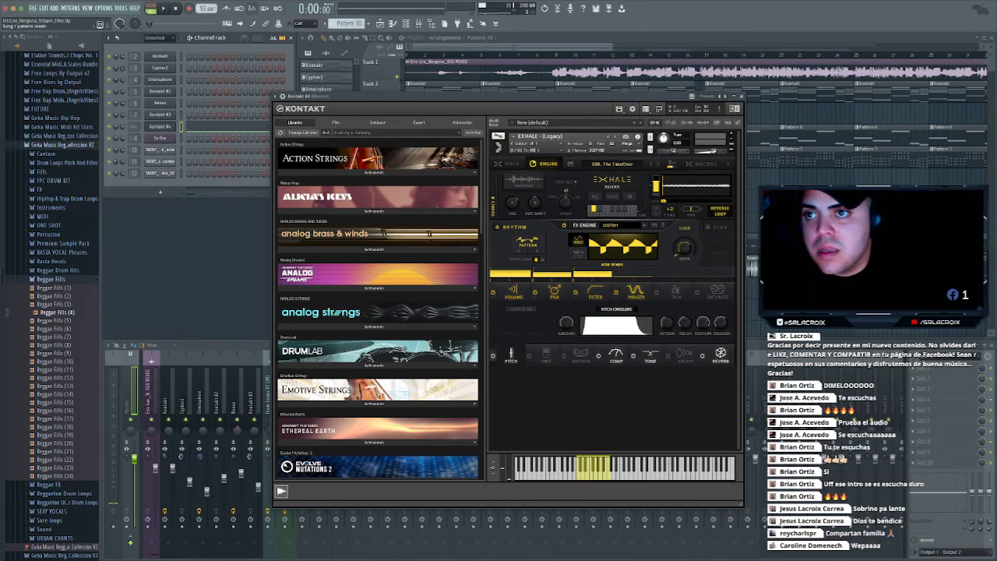
pyautogui.press('space')
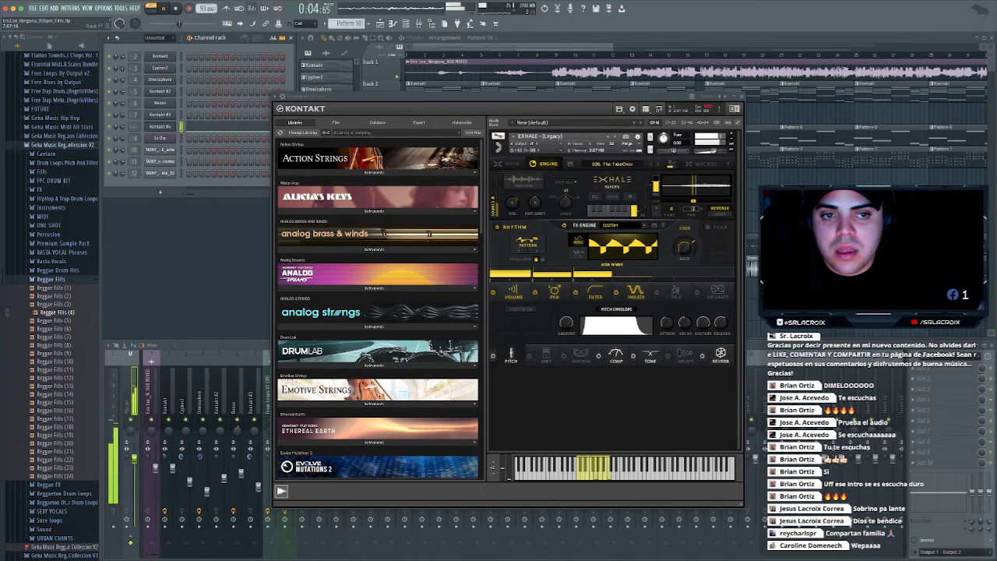
pyautogui.press('space')
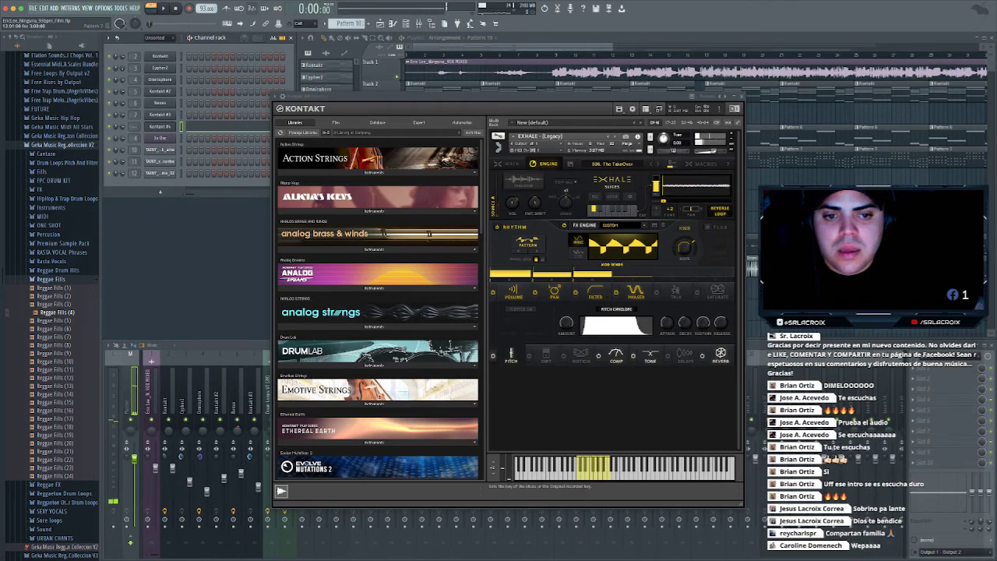
pyautogui.click(742, 96)
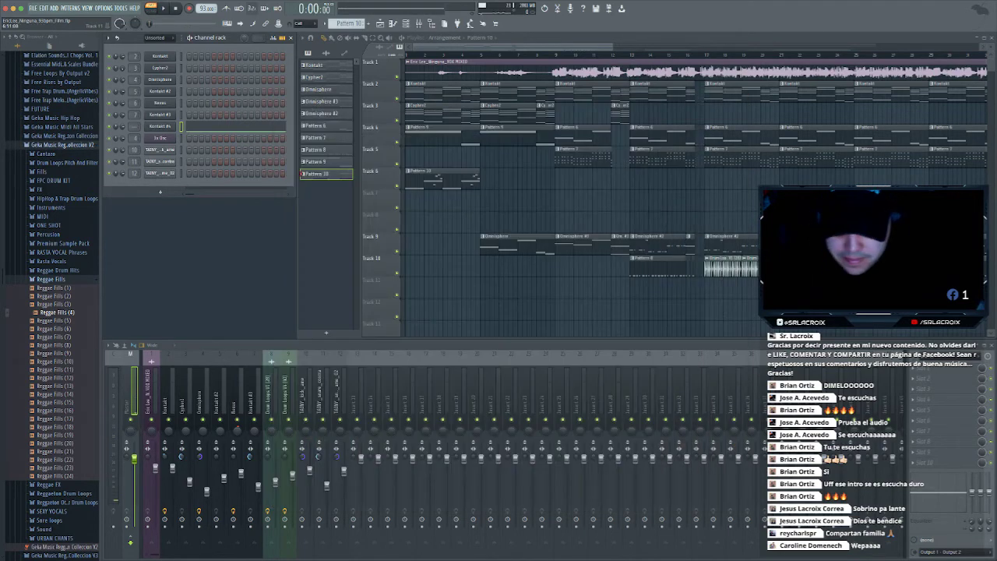
# Set the EXHALE instrument's tuning in Kontakt #4 to 12 semitones with the pitch effect off, and play Pattern 10
pyautogui.click(159, 126)
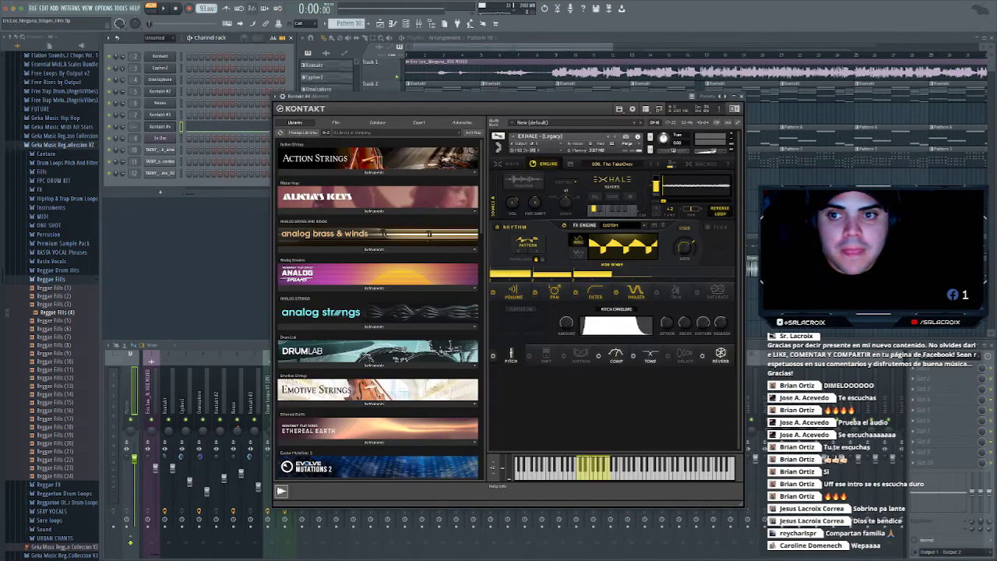
pyautogui.click(650, 356)
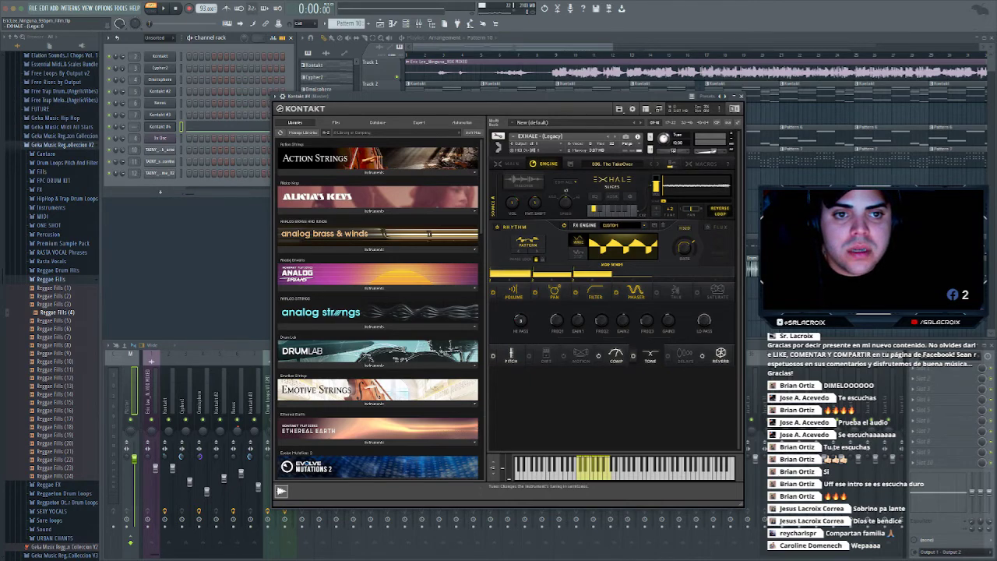
pyautogui.press('space')
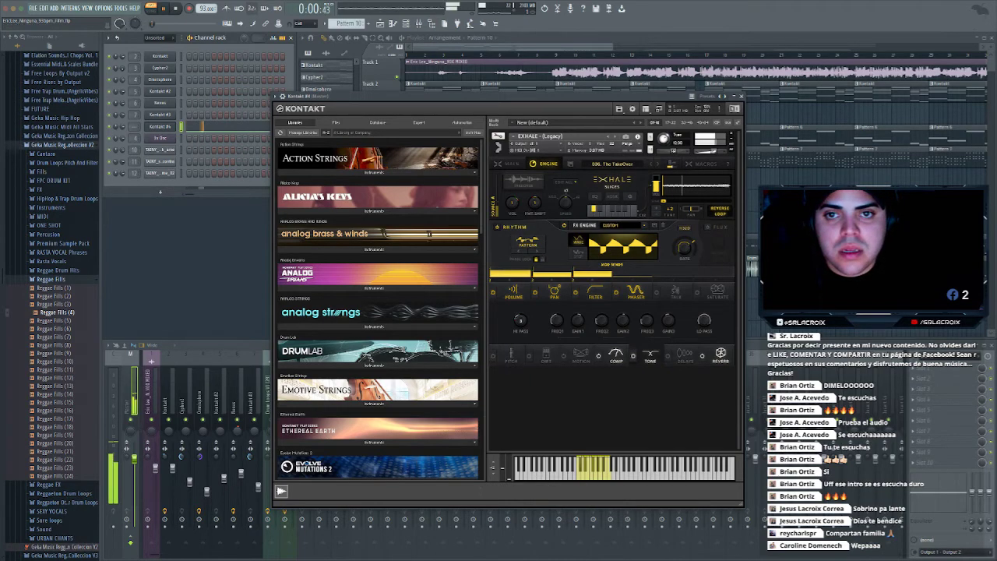
pyautogui.click(740, 97)
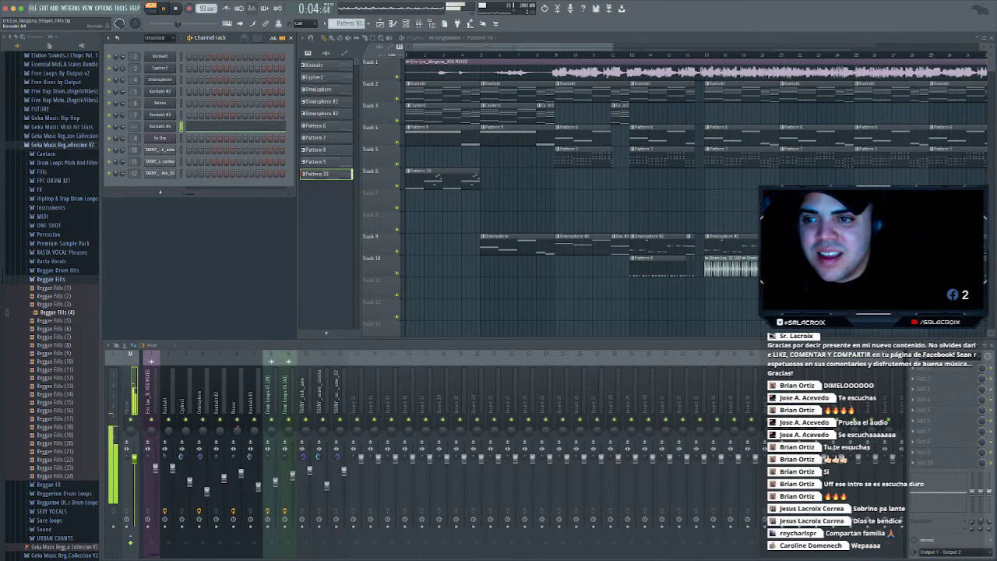
pyautogui.press('space')
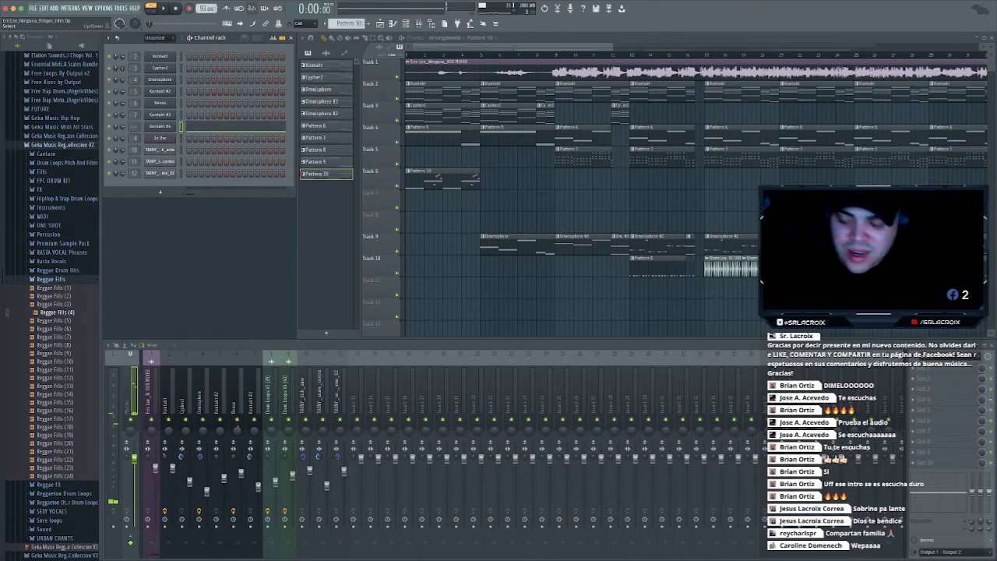
# Route the Kontakt #4 channel to free mixer track 13 and play Pattern 10 through it
pyautogui.press('super+l')
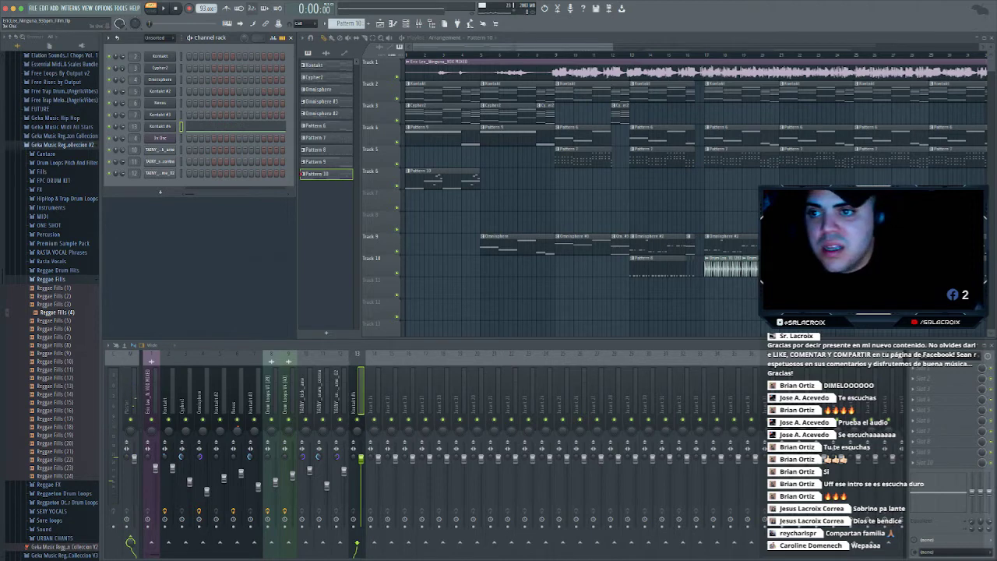
pyautogui.click(160, 126)
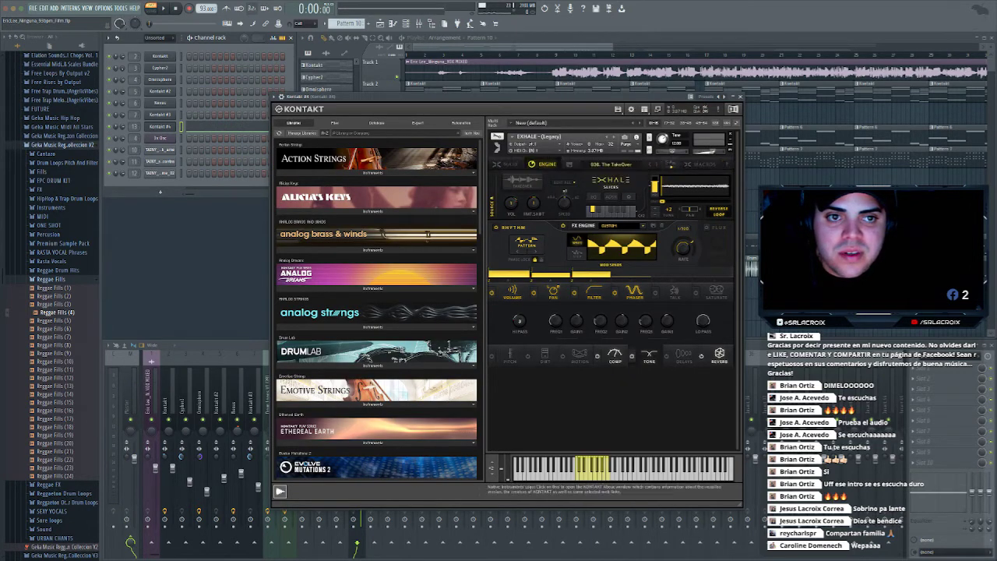
pyautogui.click(740, 96)
pyautogui.press('space')
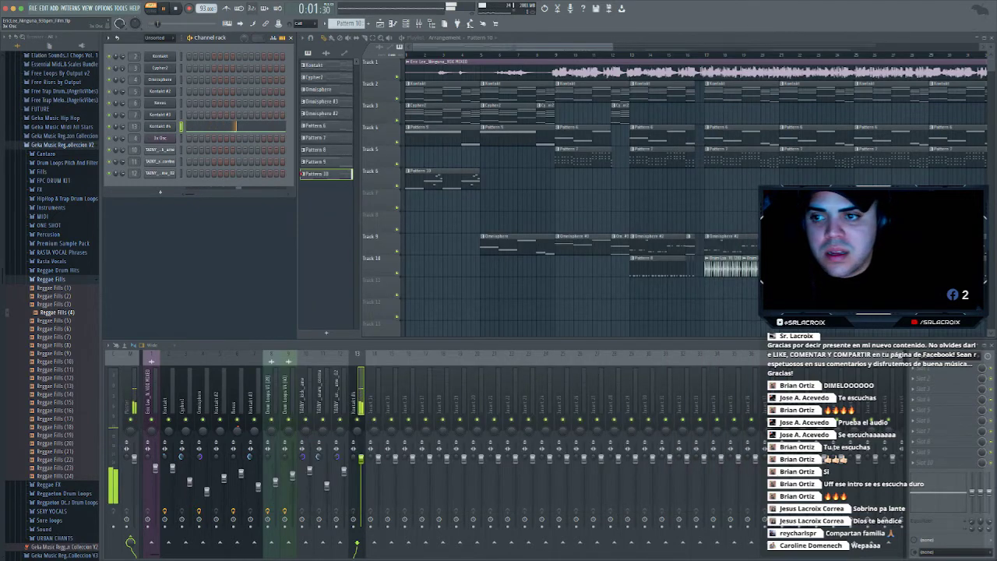
# Stop playback and adjust the key setting of EXHALE's slices in Kontakt #4
pyautogui.click(160, 127)
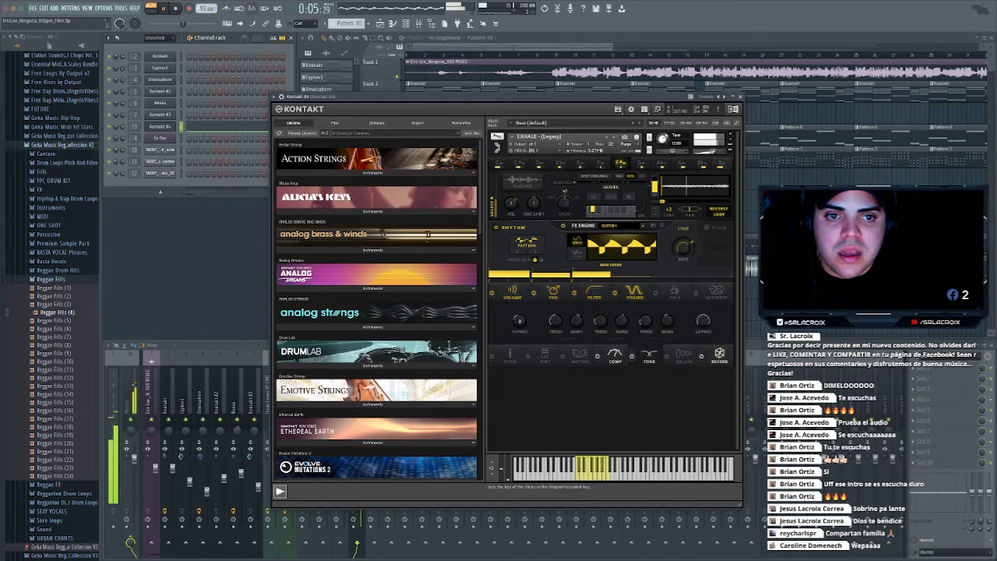
pyautogui.press('space')
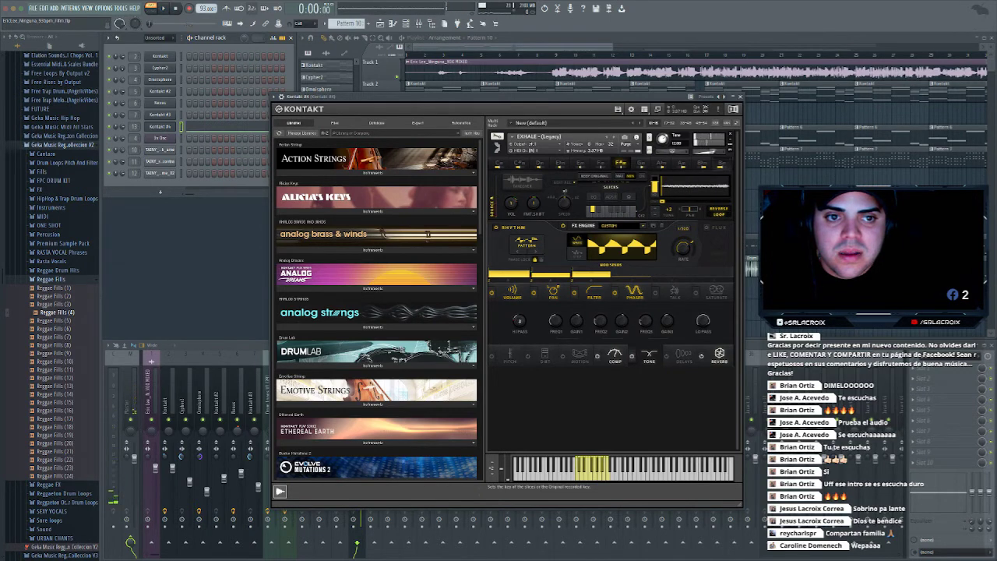
pyautogui.click(722, 163)
pyautogui.click(643, 176)
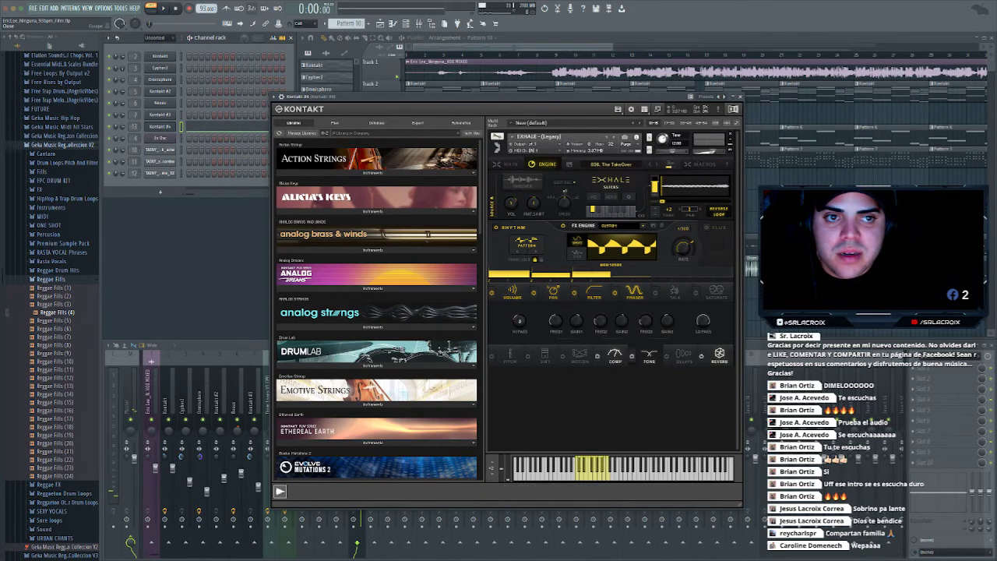
pyautogui.click(740, 96)
# Switch playback to song mode and lower Kontakt #4's mixer volume while the song plays
pyautogui.press('space')
pyautogui.press('space')
pyautogui.press('l')
pyautogui.press('space')
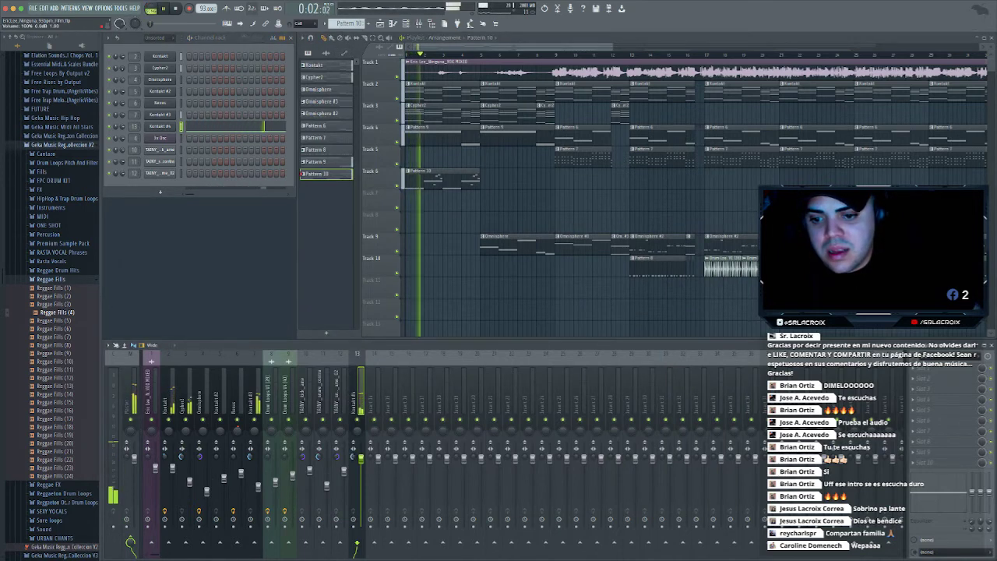
pyautogui.press('space')
# Move Kontakt #4's mixer track from position 13 to position 8, directly after Kontakt #3
pyautogui.hotkey('alt', 'Left')
pyautogui.hotkey('alt', 'Left')
pyautogui.hotkey('alt', 'Left')
pyautogui.hotkey('alt', 'Left')
pyautogui.hotkey('alt', 'Left')
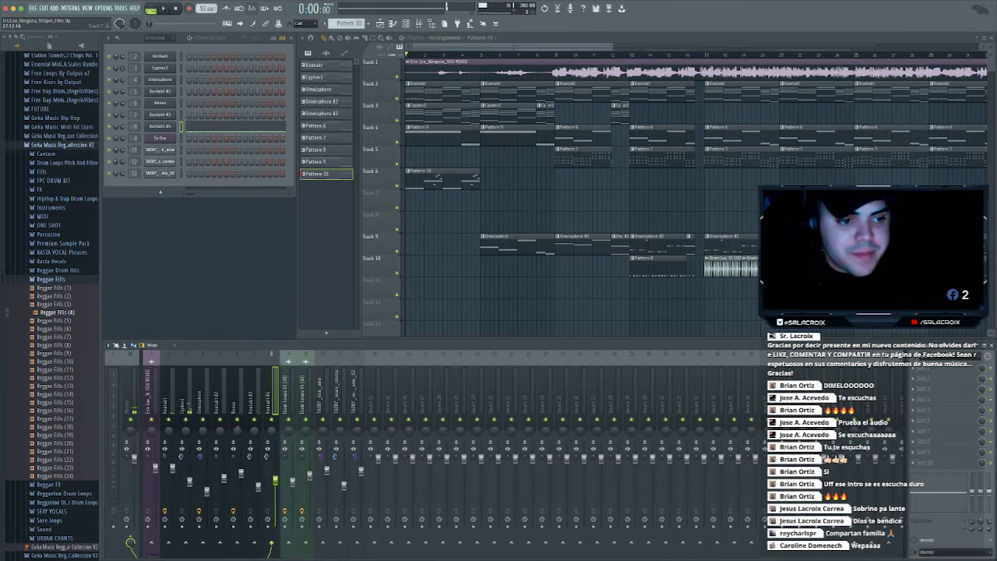
# Add ValhallaVintageVerb to the first effect slot of Kontakt #4's mixer track and move its window clear of the channel rack
pyautogui.click(915, 369)
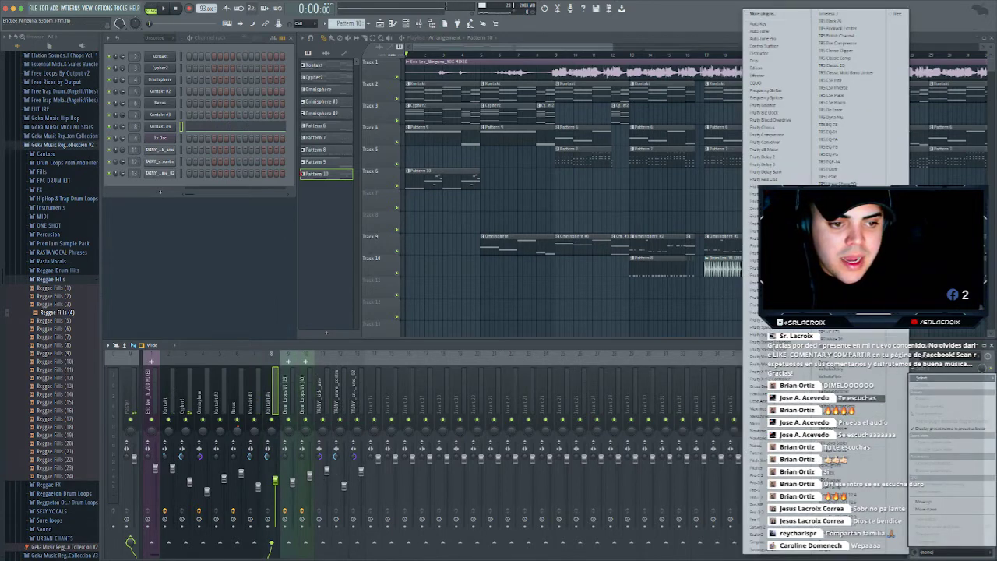
pyautogui.click(842, 406)
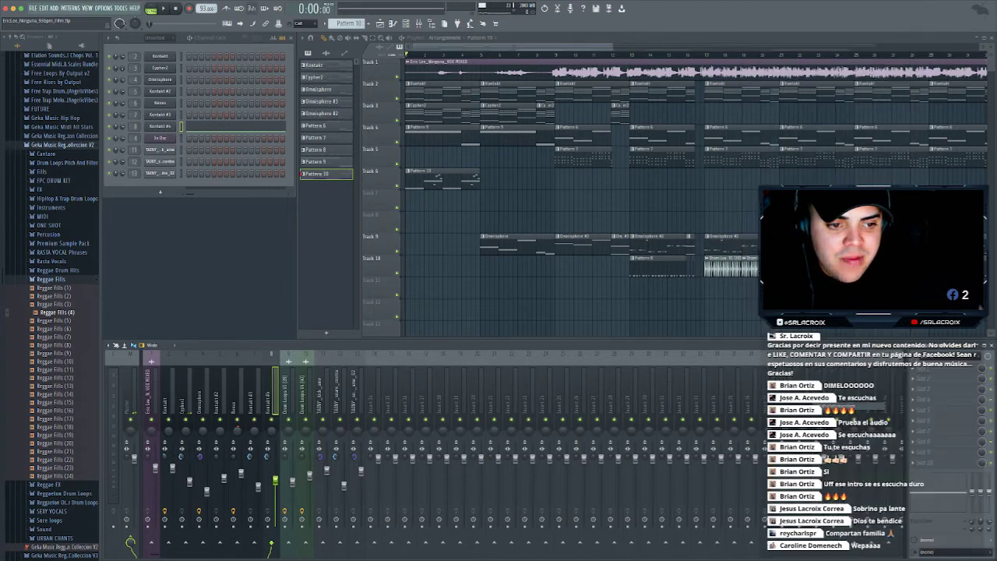
pyautogui.moveTo(234, 81); pyautogui.dragTo(454, 216)
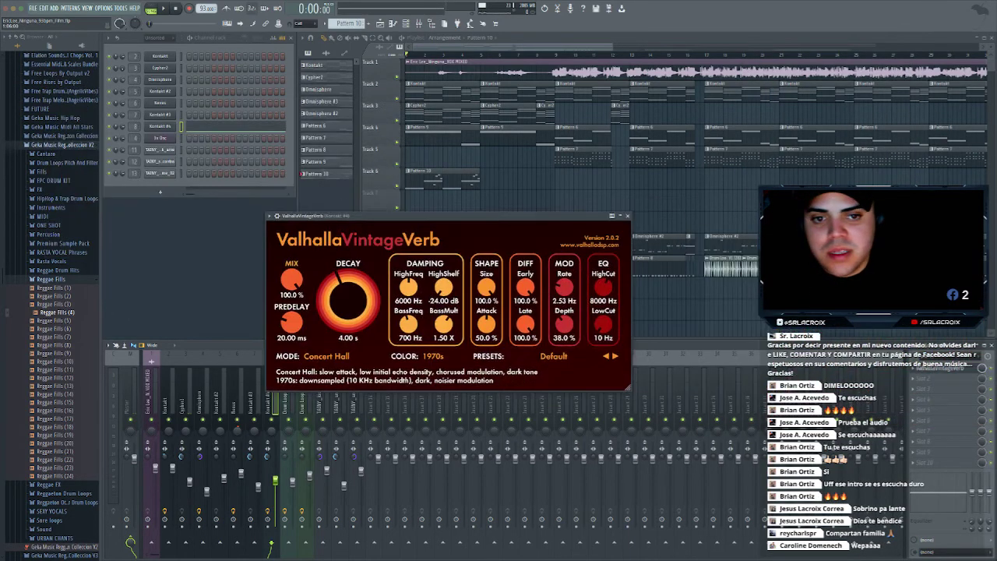
# Play the song and set ValhallaVintageVerb's mix on Kontakt #4 to about 31.7%, closing the plugin window when done
pyautogui.press('space')
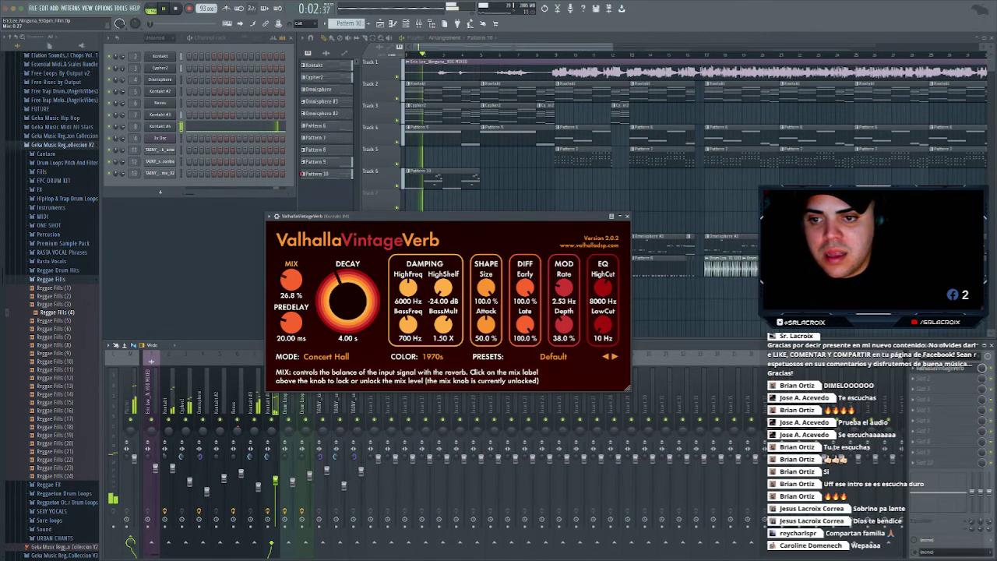
pyautogui.moveTo(292, 280); pyautogui.dragTo(292, 276)
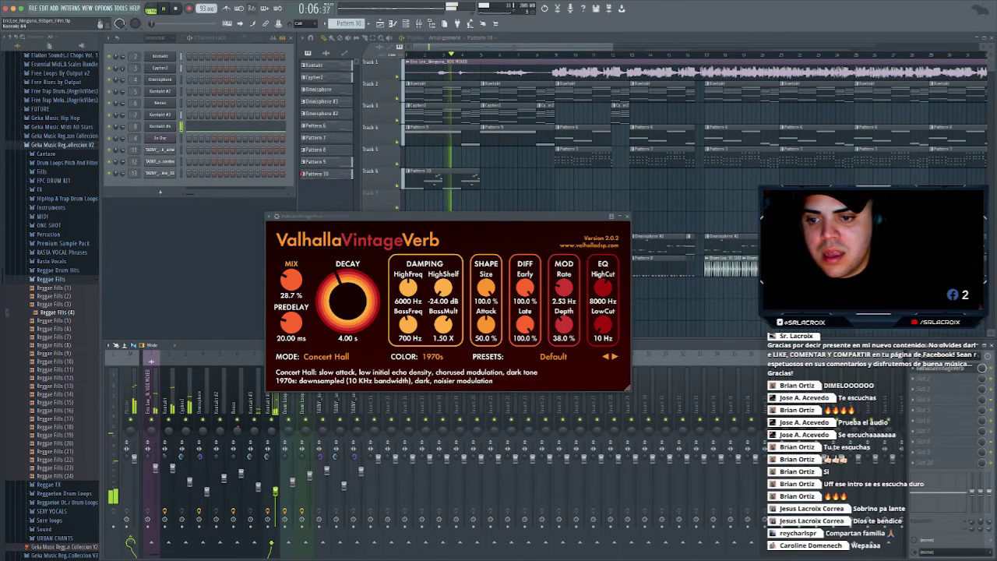
pyautogui.moveTo(292, 281); pyautogui.dragTo(291, 274)
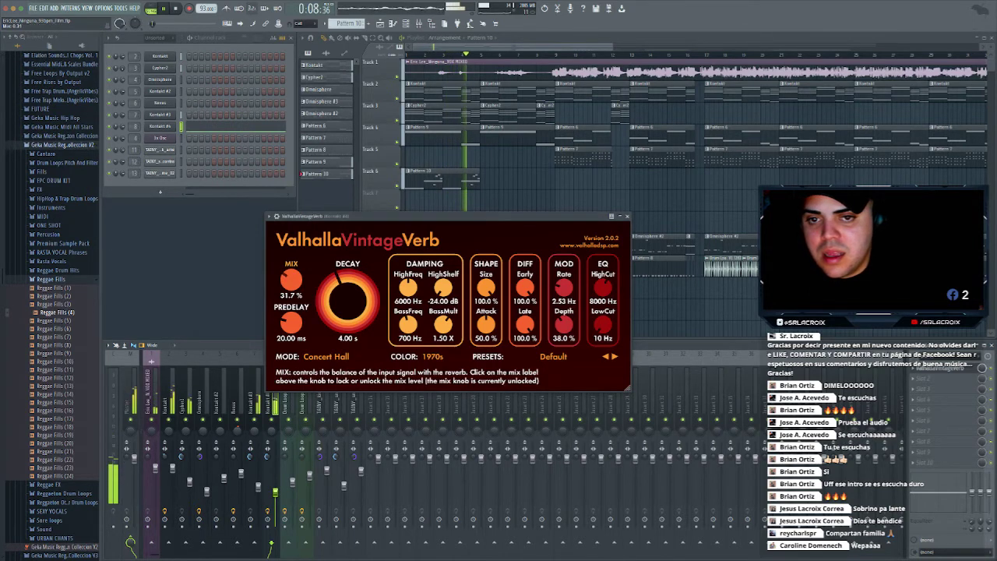
pyautogui.click(627, 217)
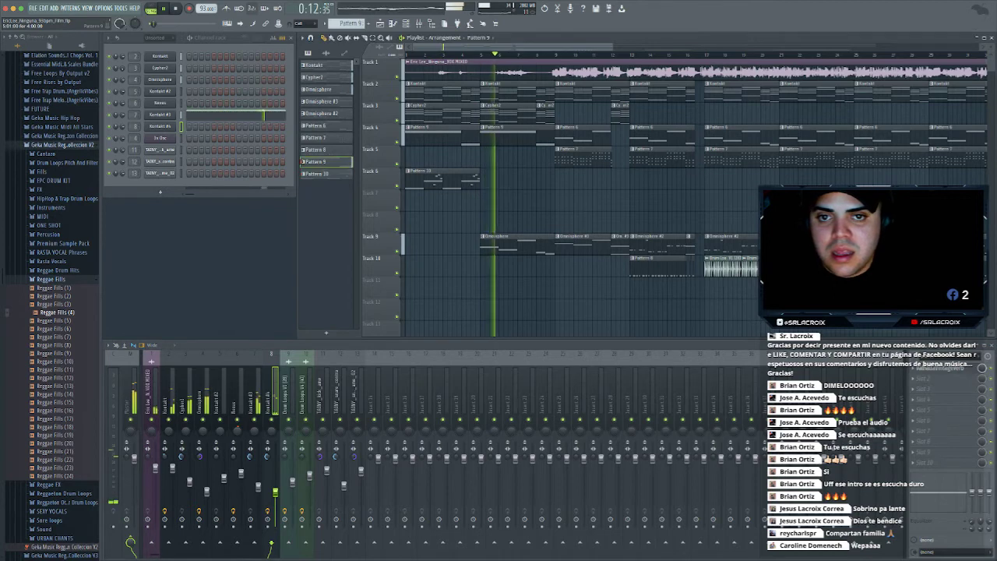
# Stop playback and place a second copy of Pattern 10 on Track 6, directly after the first clip
pyautogui.press('space')
pyautogui.click(471, 181)
pyautogui.click(484, 182)
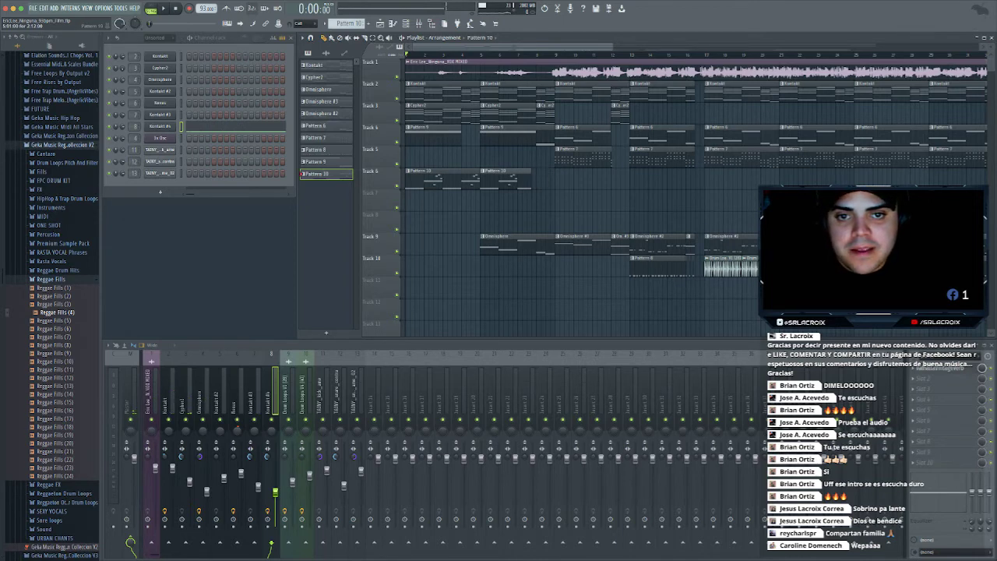
# Play the song and raise the reverb mix on Kontakt #4 to about 40.1%, closing the plugin window when done
pyautogui.press('space')
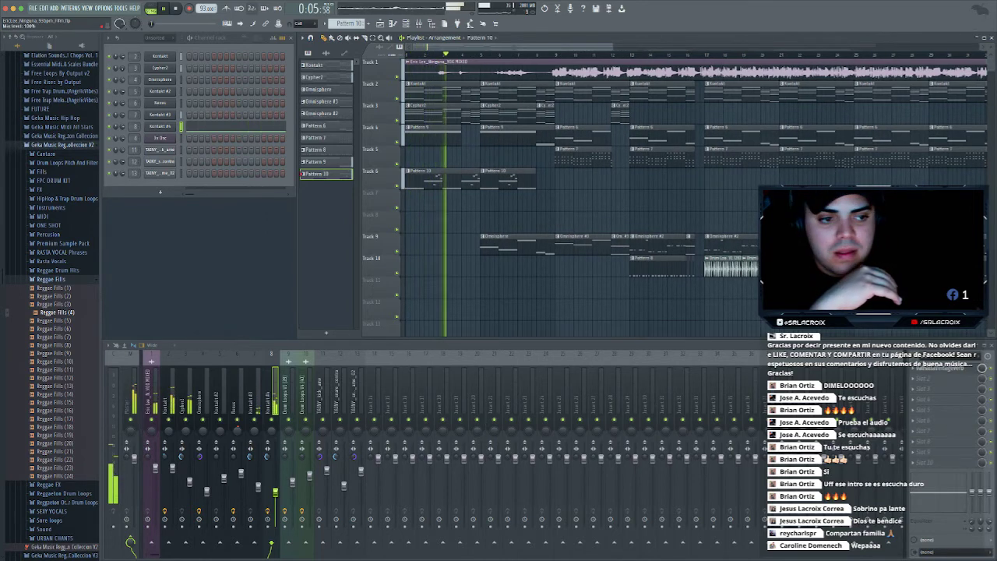
pyautogui.click(940, 368)
pyautogui.moveTo(292, 280); pyautogui.dragTo(291, 268)
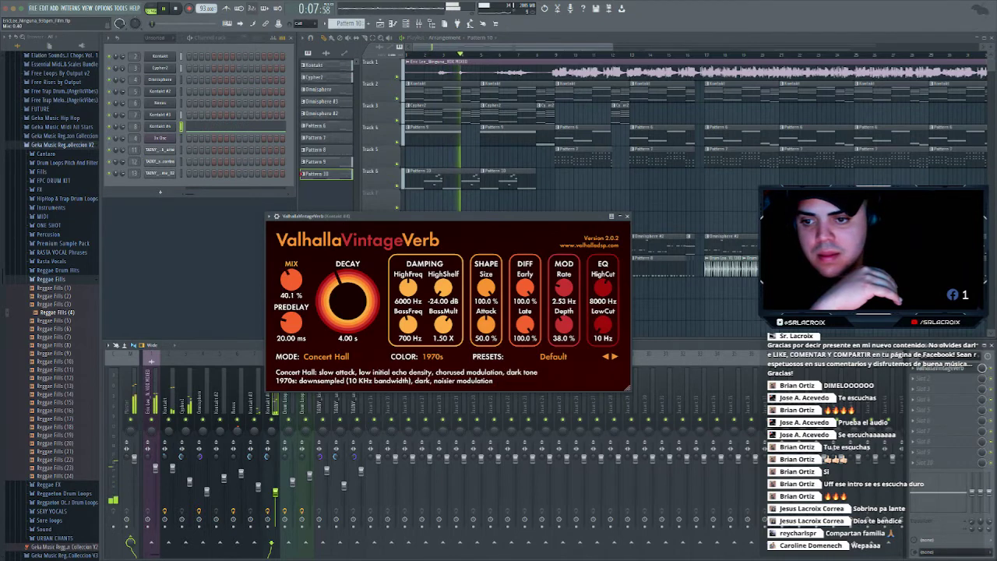
pyautogui.click(628, 217)
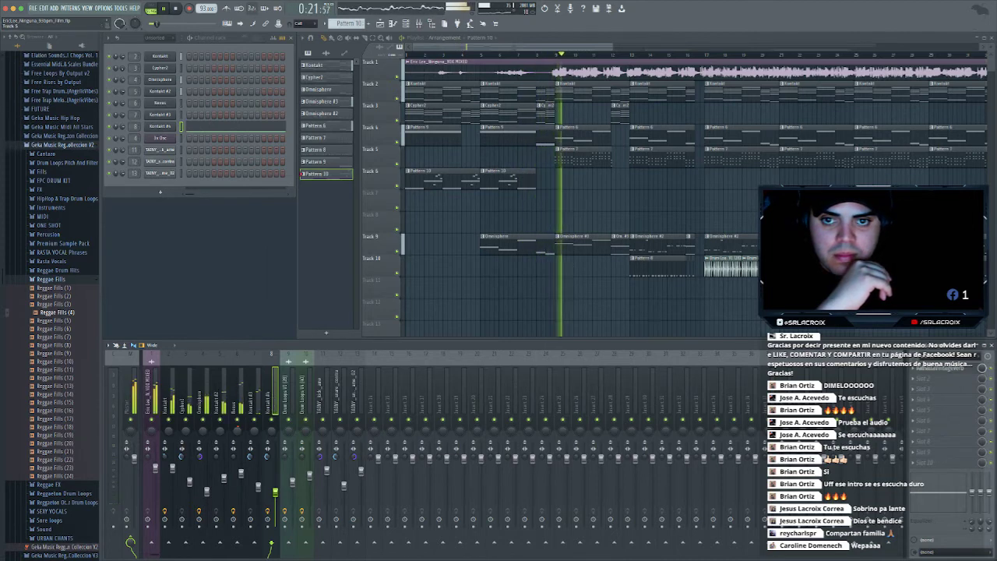
# Select Pattern 9 and check its EXHALE instrument in the Kontakt #3 channel
pyautogui.click(507, 136)
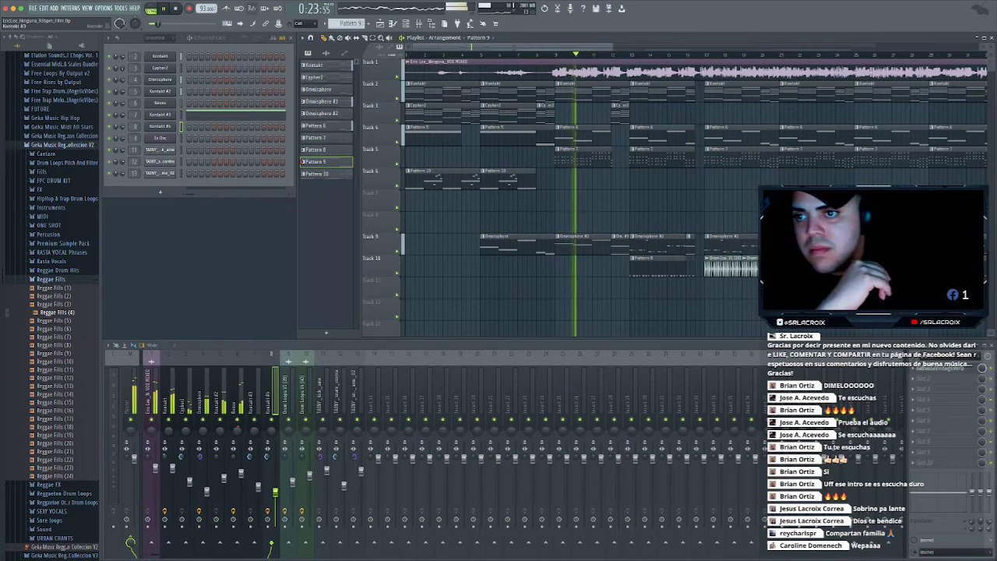
pyautogui.click(160, 115)
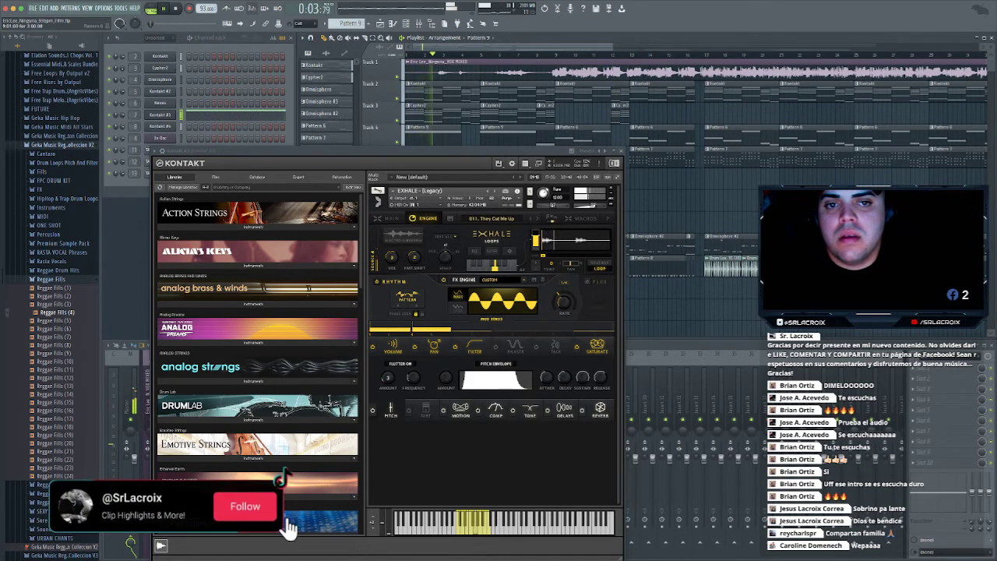
pyautogui.click(621, 151)
# Delete the long sustained note at bar 2 of Pattern 10 in Kontakt #4's piano roll while the song plays
pyautogui.click(414, 171)
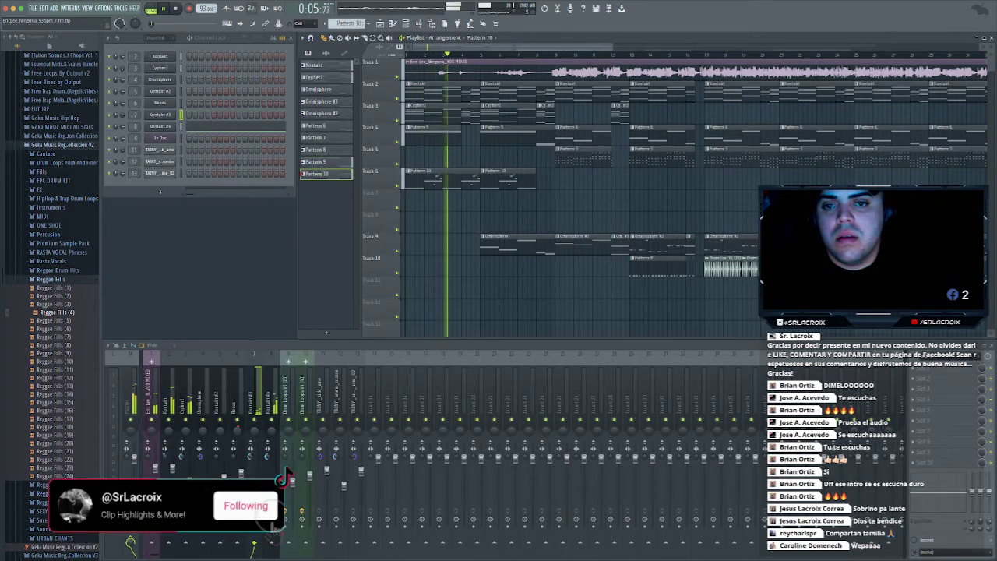
pyautogui.press('space')
pyautogui.doubleClick(413, 172)
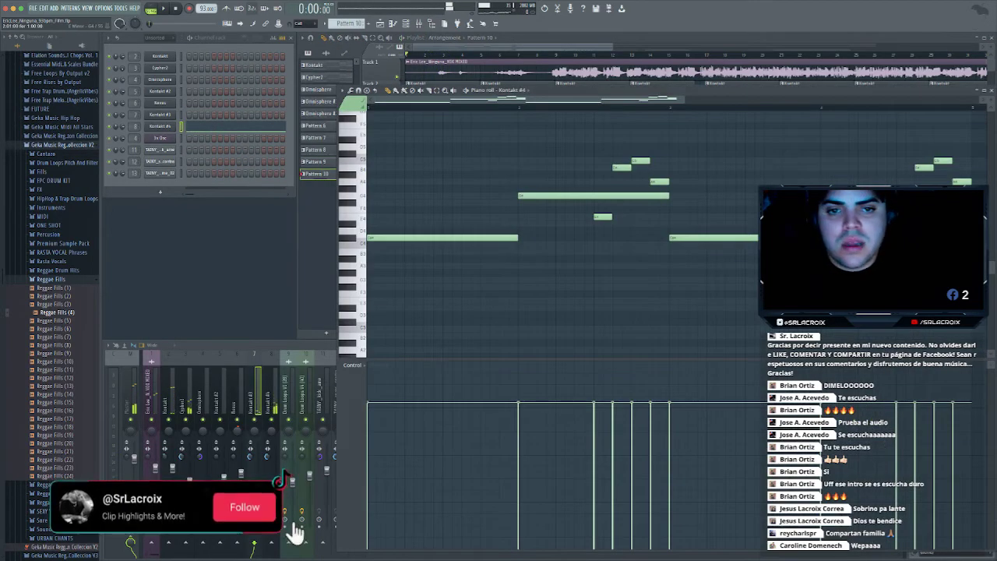
pyautogui.click(598, 195)
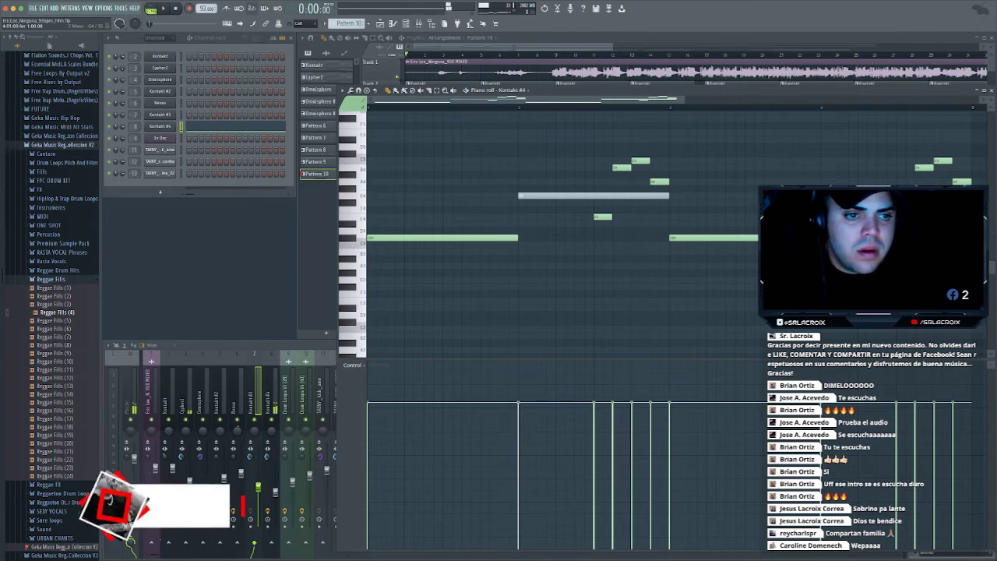
pyautogui.press('space')
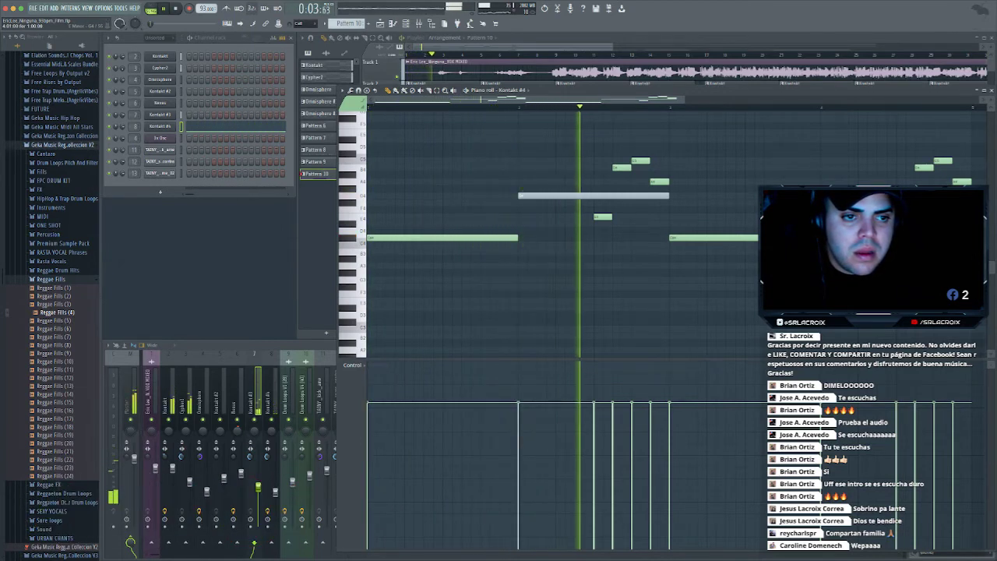
pyautogui.rightClick(647, 196)
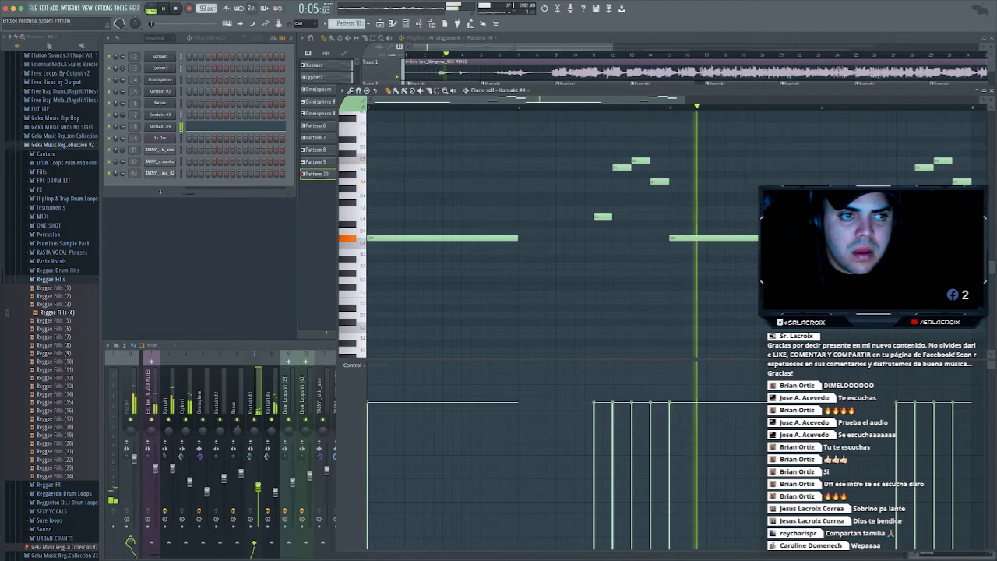
pyautogui.click(992, 90)
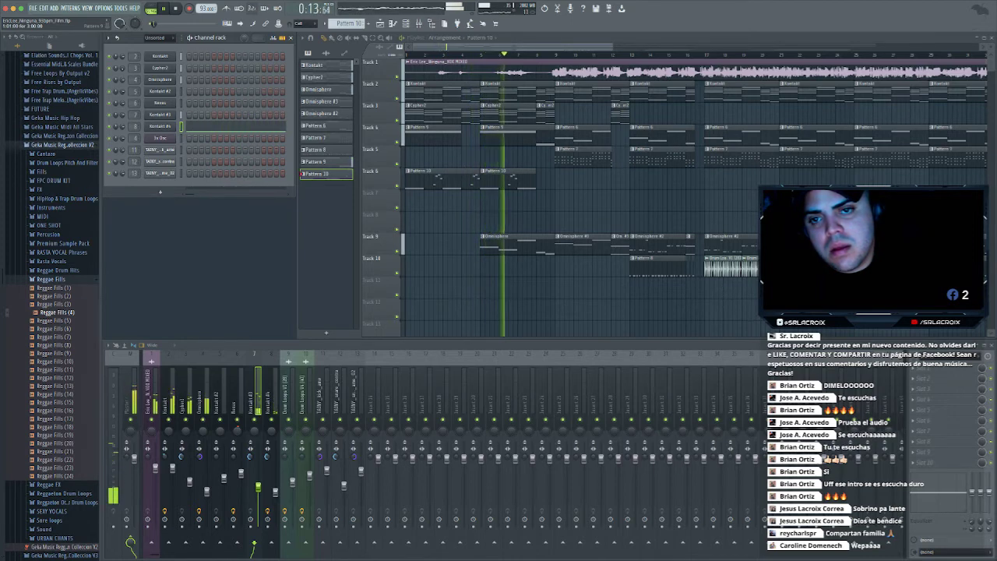
# Return to Pattern 9, inspect the Kontakt #3 instrument again and stop playback
pyautogui.click(508, 134)
pyautogui.click(160, 114)
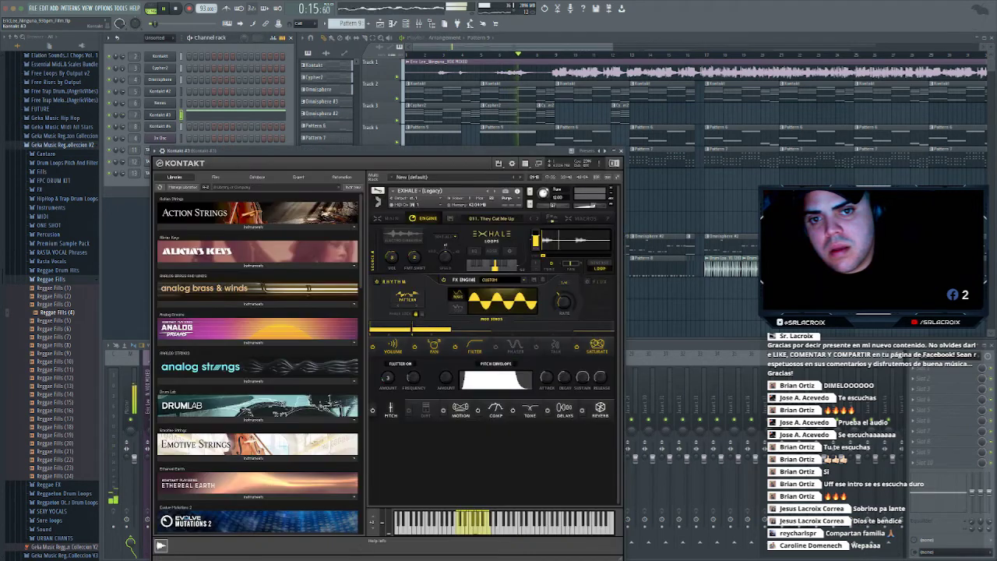
pyautogui.press('space')
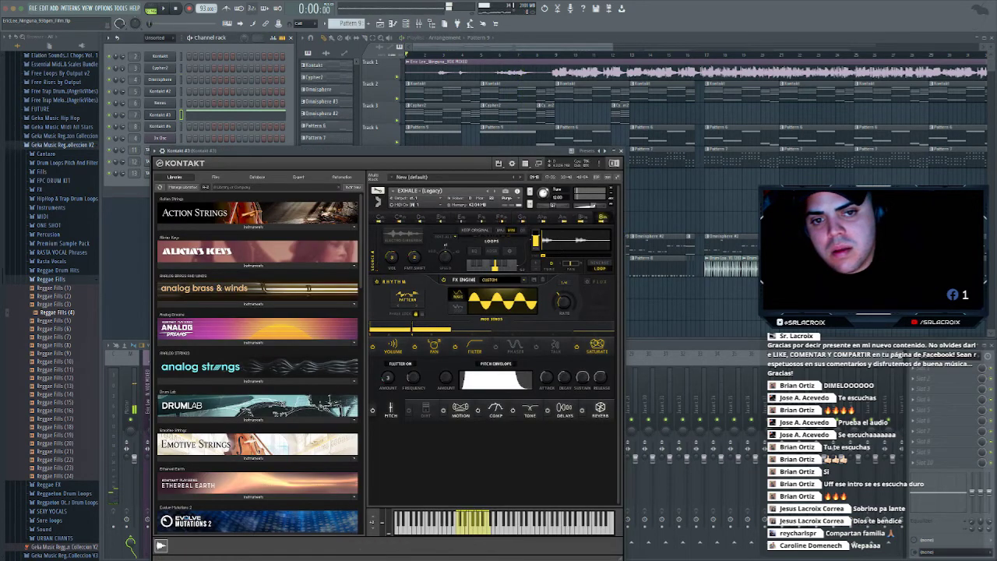
pyautogui.click(621, 151)
# Add ValhallaVintageVerb to the first effect slot of Kontakt #3's mixer track with a mix of 56.5% while the song plays
pyautogui.press('space')
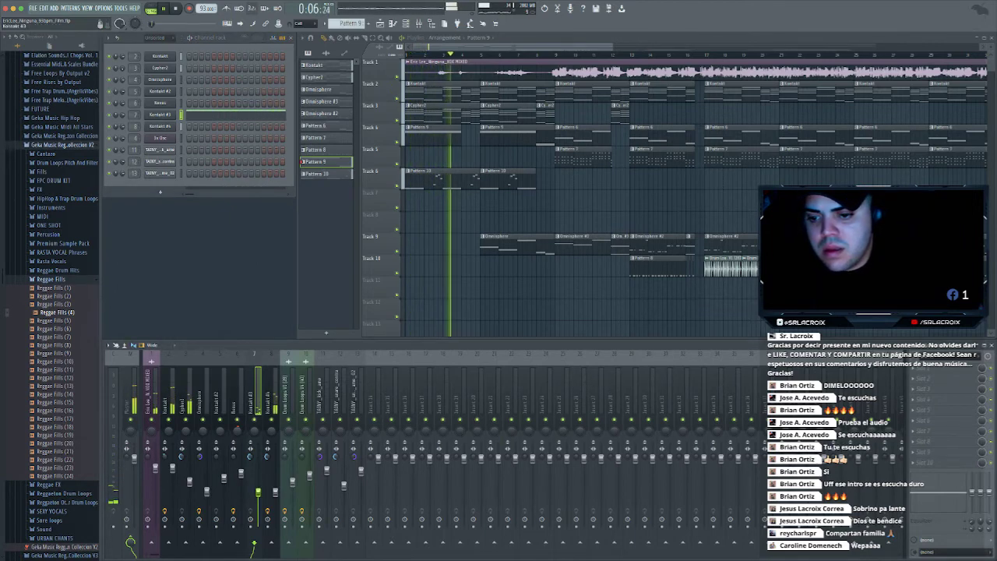
pyautogui.click(914, 368)
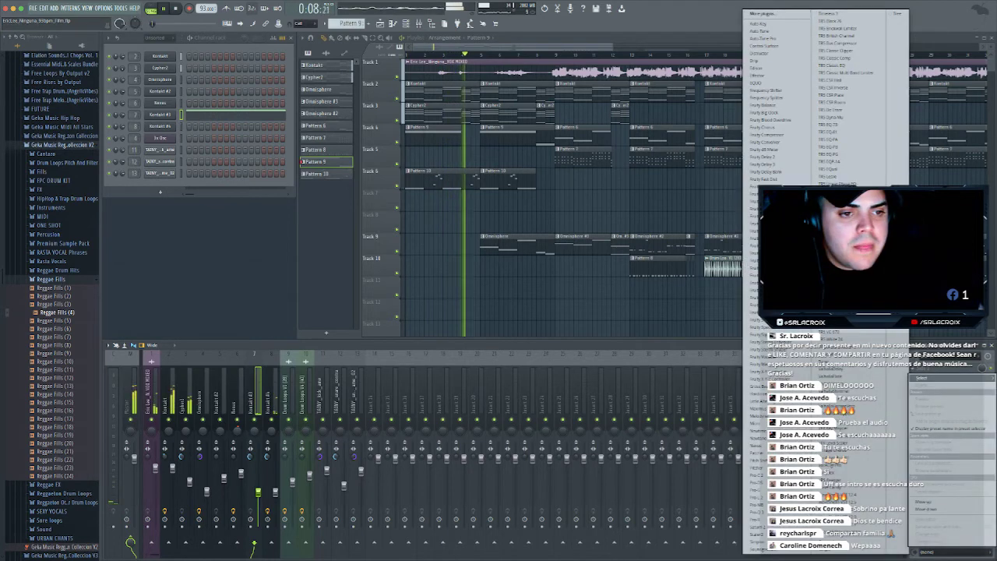
pyautogui.click(837, 406)
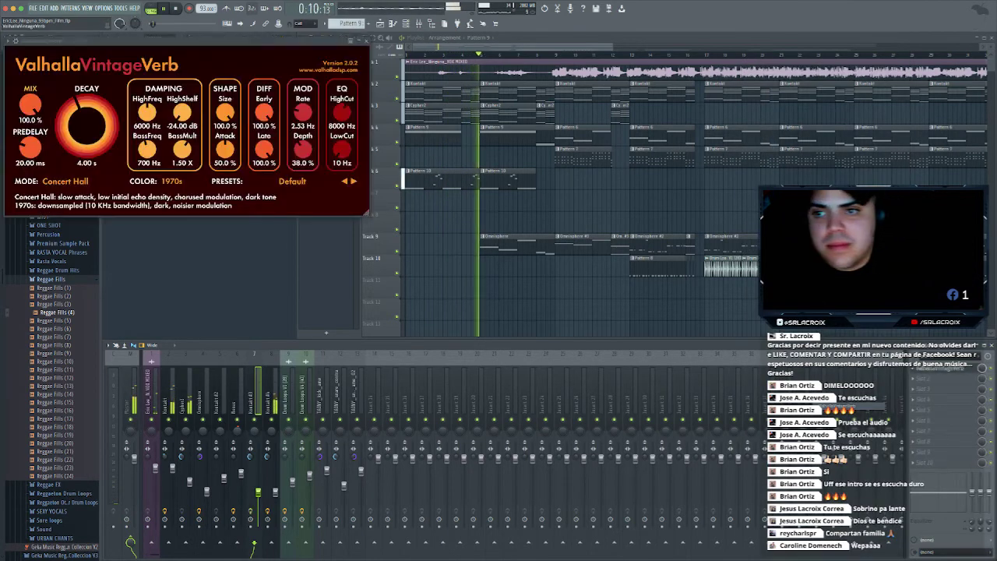
pyautogui.moveTo(78, 40); pyautogui.dragTo(284, 214)
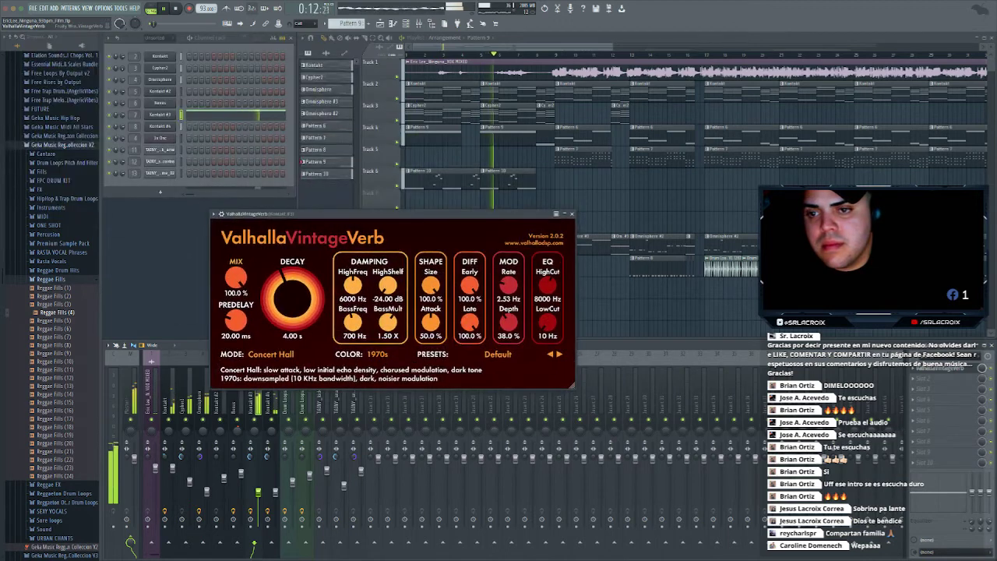
pyautogui.moveTo(236, 277); pyautogui.dragTo(237, 300)
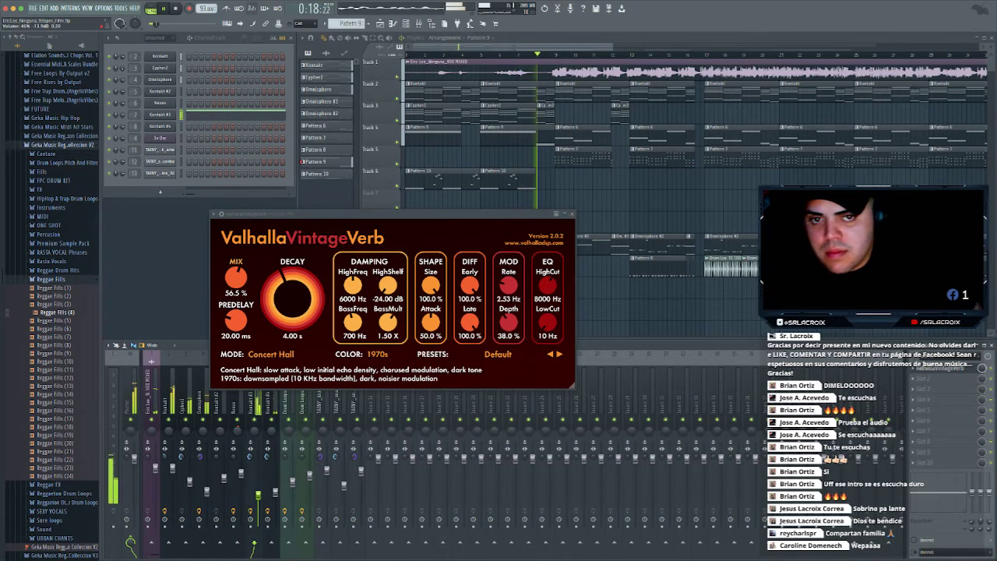
pyautogui.click(571, 213)
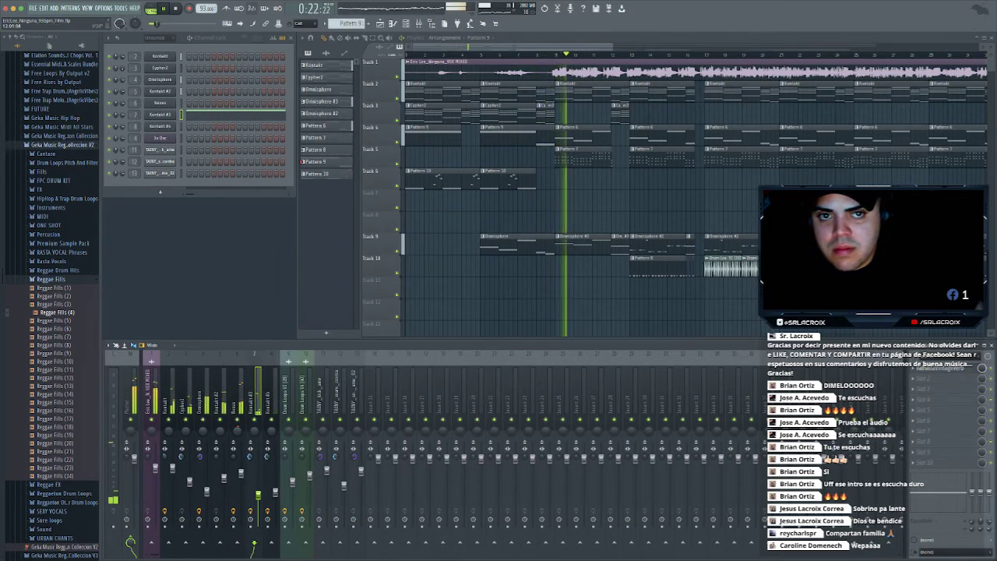
# Delete the sliced section of the Track 1 vocal clip just before bar 9 and play back that passage
pyautogui.moveTo(612, 47); pyautogui.dragTo(477, 46)
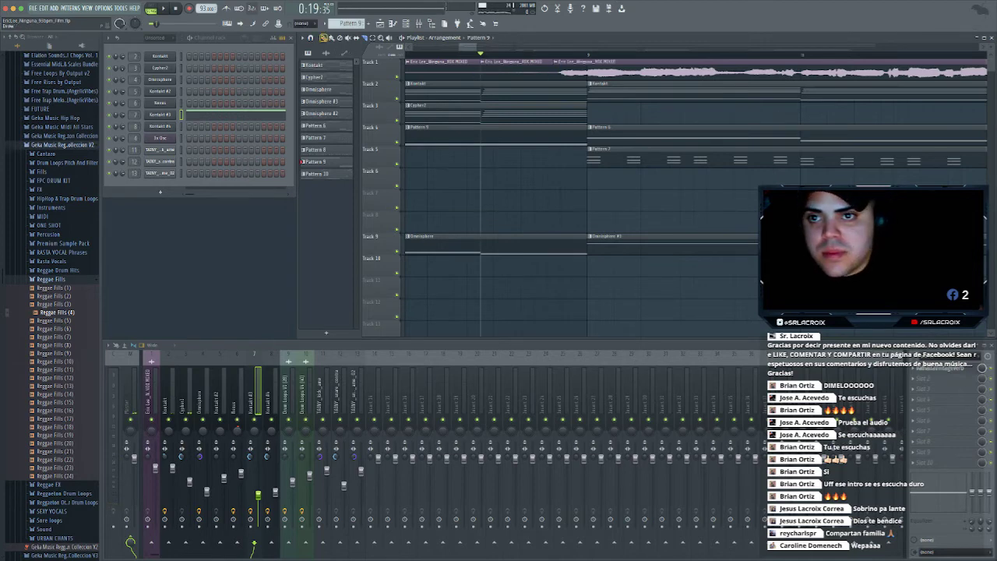
pyautogui.rightClick(502, 71)
pyautogui.press('space')
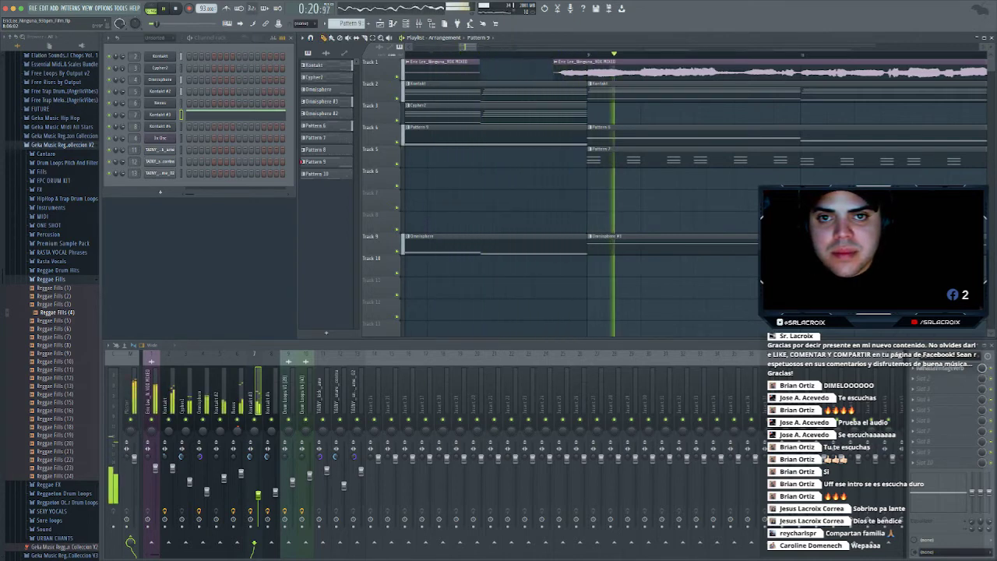
pyautogui.moveTo(476, 47)
pyautogui.mouseDown()
pyautogui.moveTo(571, 47)
pyautogui.moveTo(484, 46)
pyautogui.mouseUp()
pyautogui.scroll(-3, 577, 195)
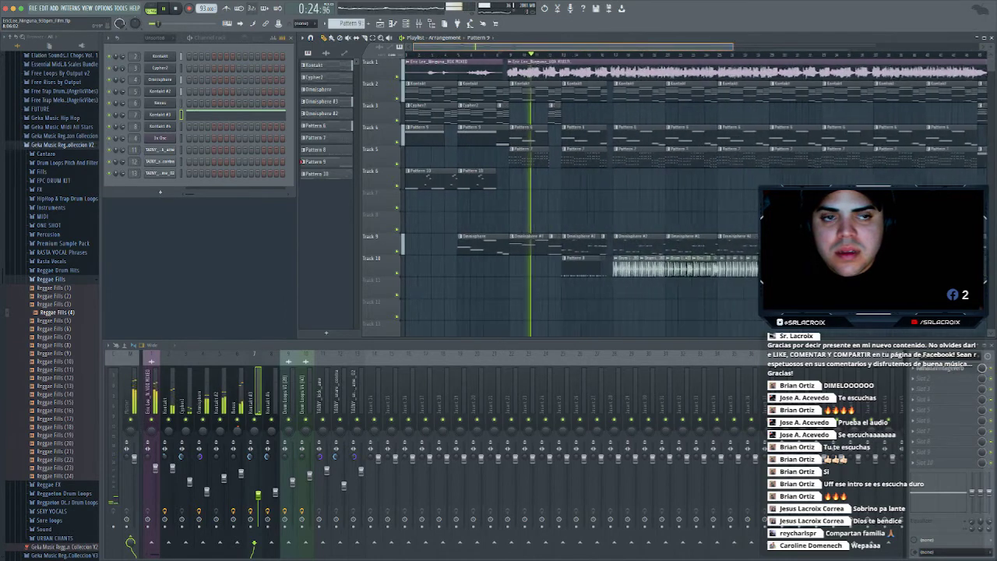
# Listen on through the arrangement and set the song position shortly before the gap ahead of bar 17
pyautogui.moveTo(851, 47); pyautogui.dragTo(876, 46)
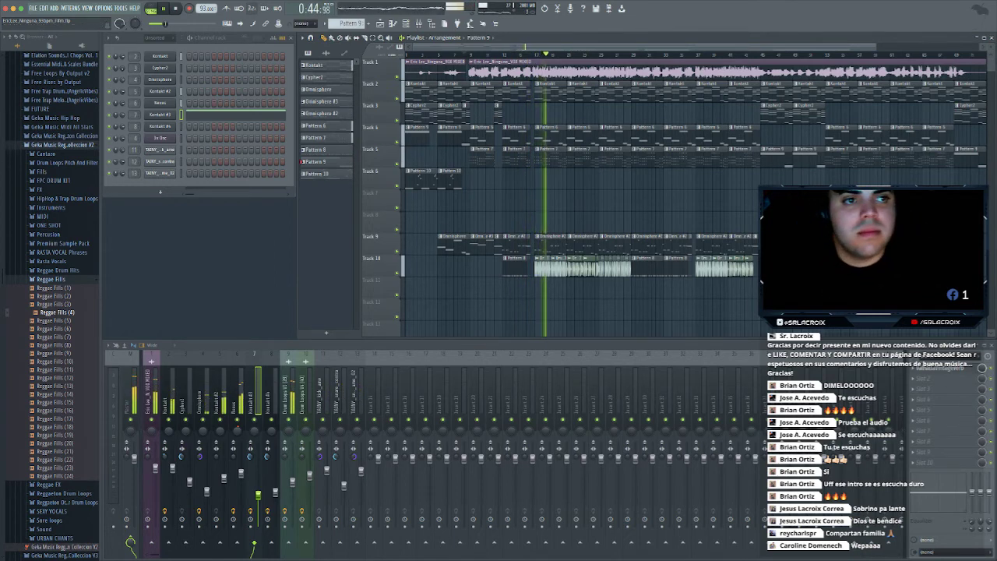
pyautogui.moveTo(875, 47); pyautogui.dragTo(544, 47)
pyautogui.click(458, 55)
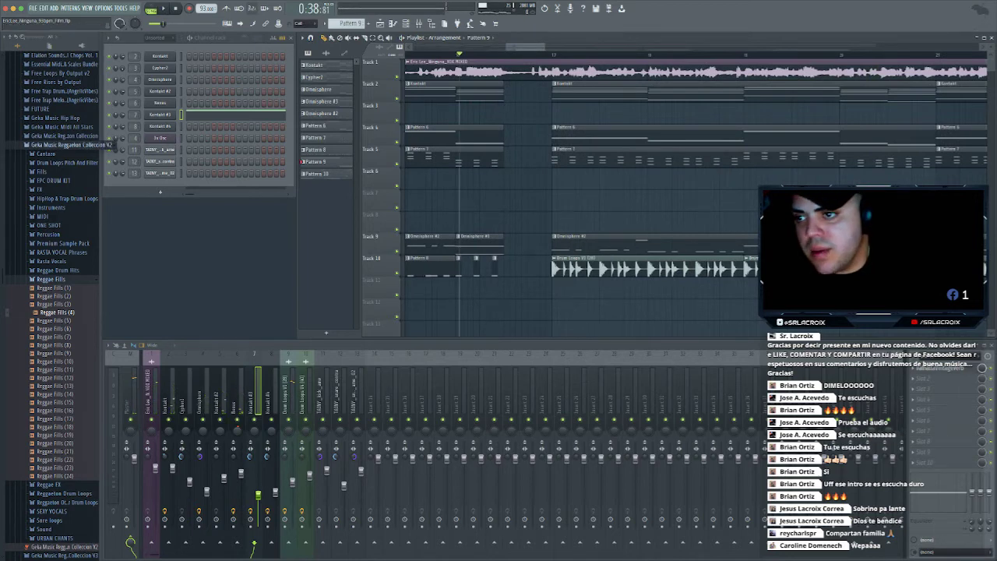
# Audition the fills in Reggaeton Vol. 3's One Shots and place Fill_Loca on Track 11 in the gap before bar 17
pyautogui.click(72, 145)
pyautogui.scroll(-5, 70, 207)
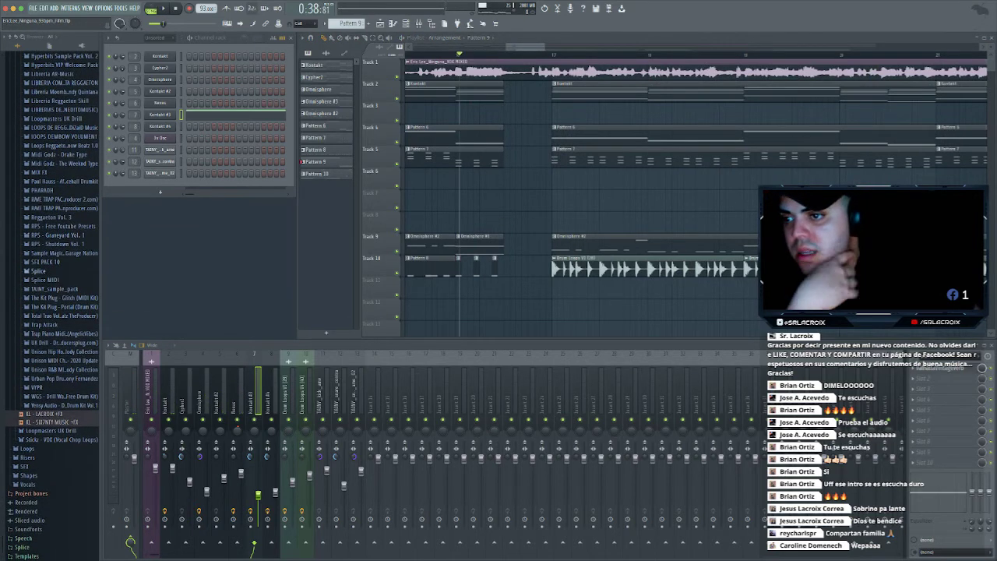
pyautogui.click(53, 217)
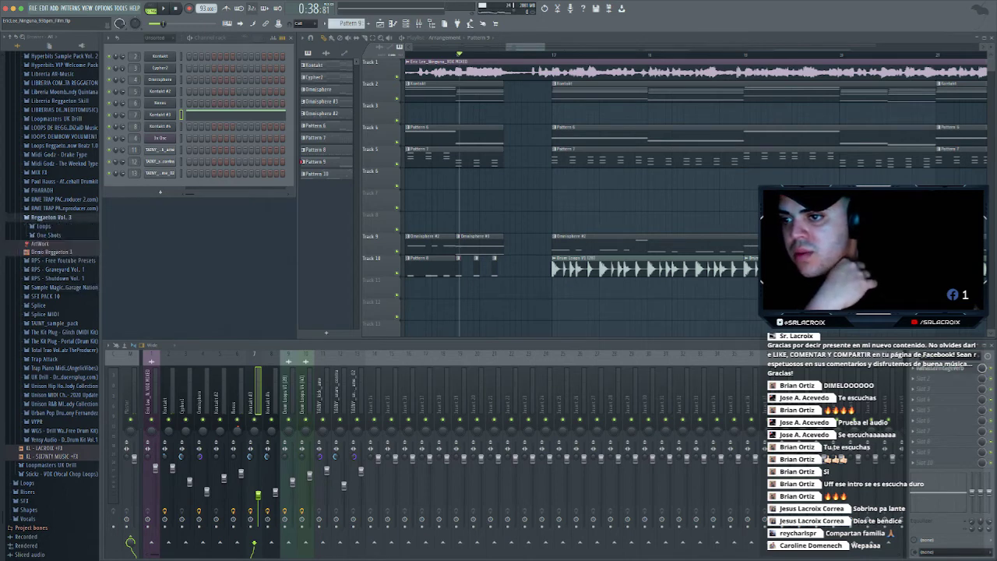
pyautogui.click(49, 235)
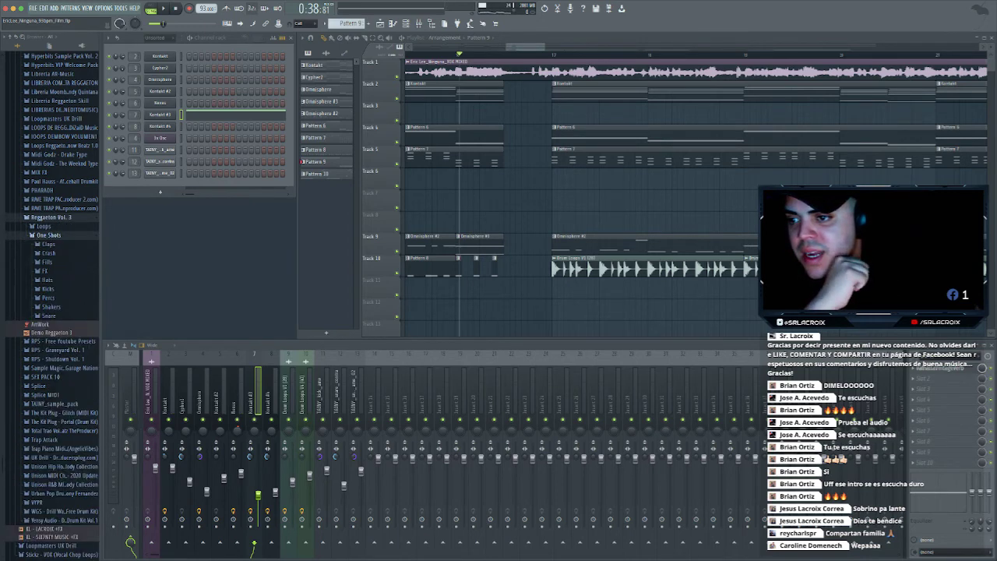
pyautogui.click(45, 261)
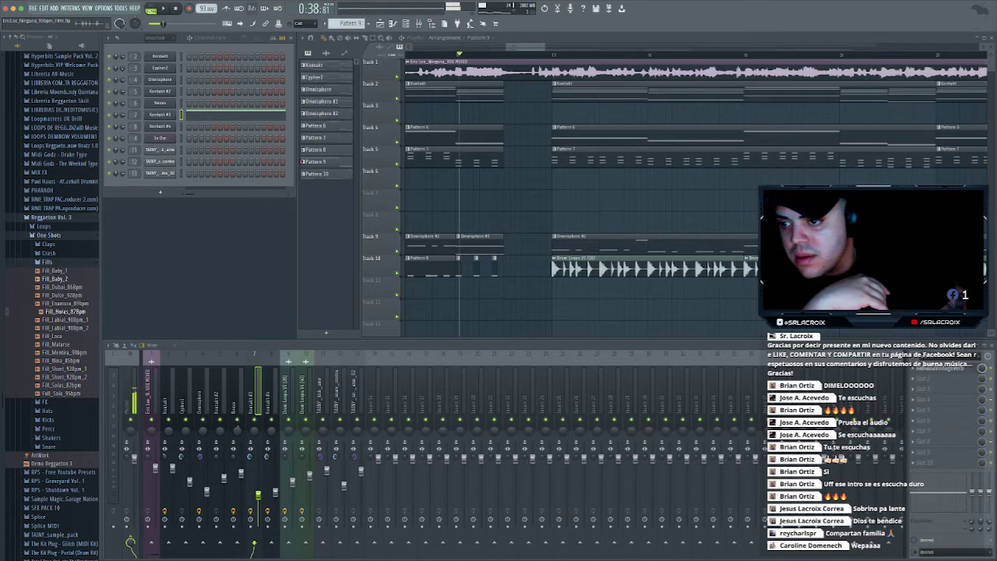
pyautogui.click(69, 328)
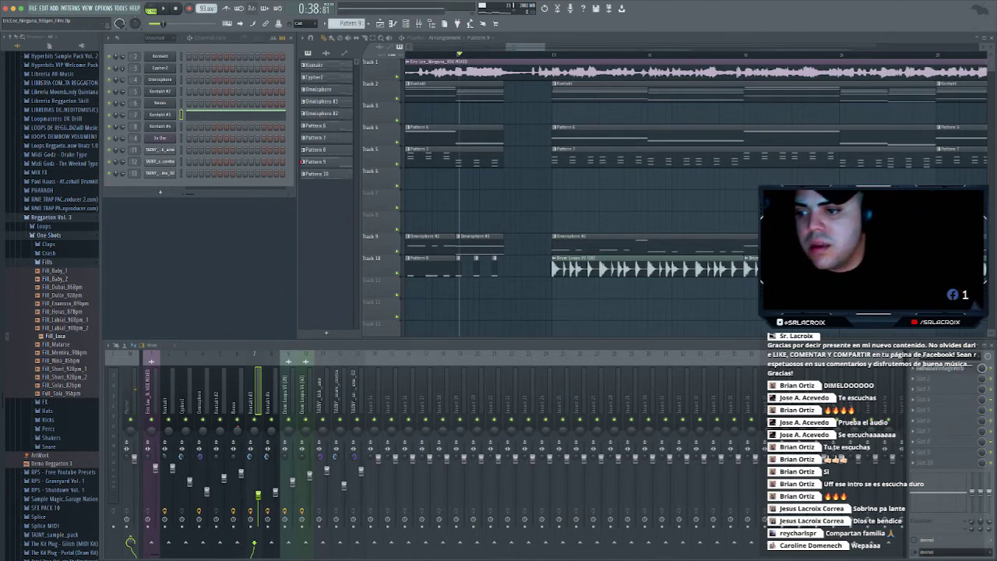
pyautogui.moveTo(54, 336); pyautogui.dragTo(521, 289)
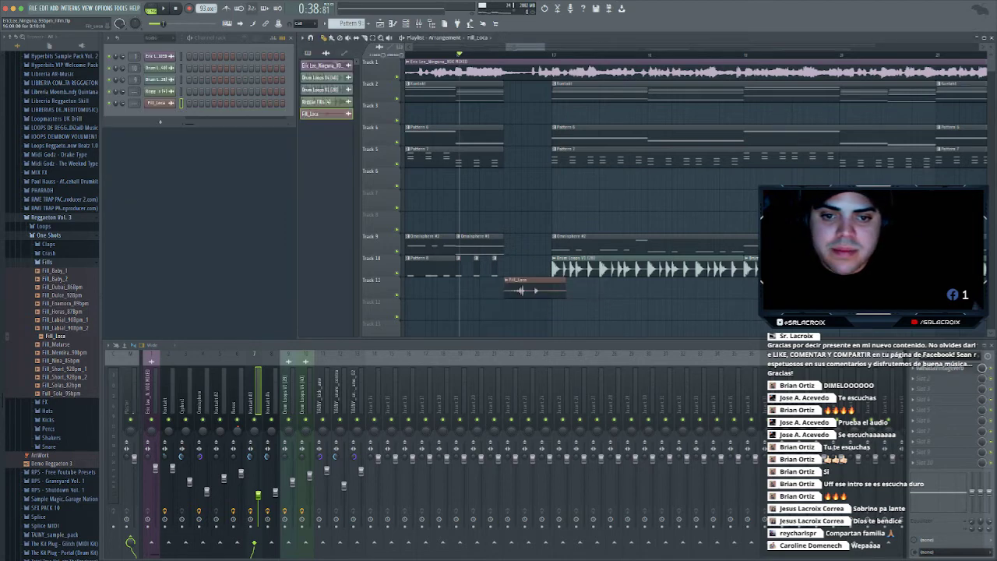
# Trim the silence from the Fill_Loca sample in its channel settings and play back the gap before bar 17
pyautogui.scroll(4, 534, 290)
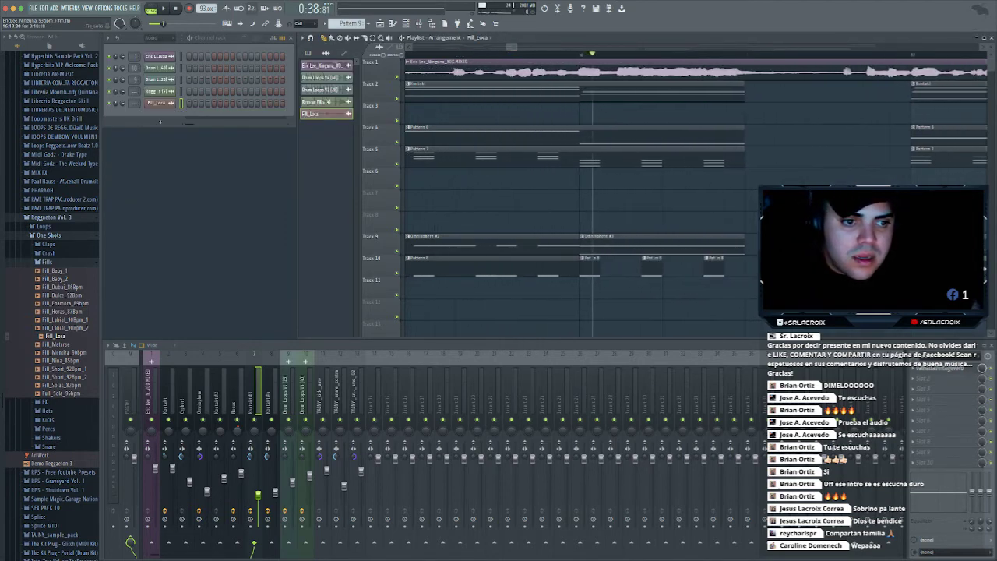
pyautogui.doubleClick(811, 285)
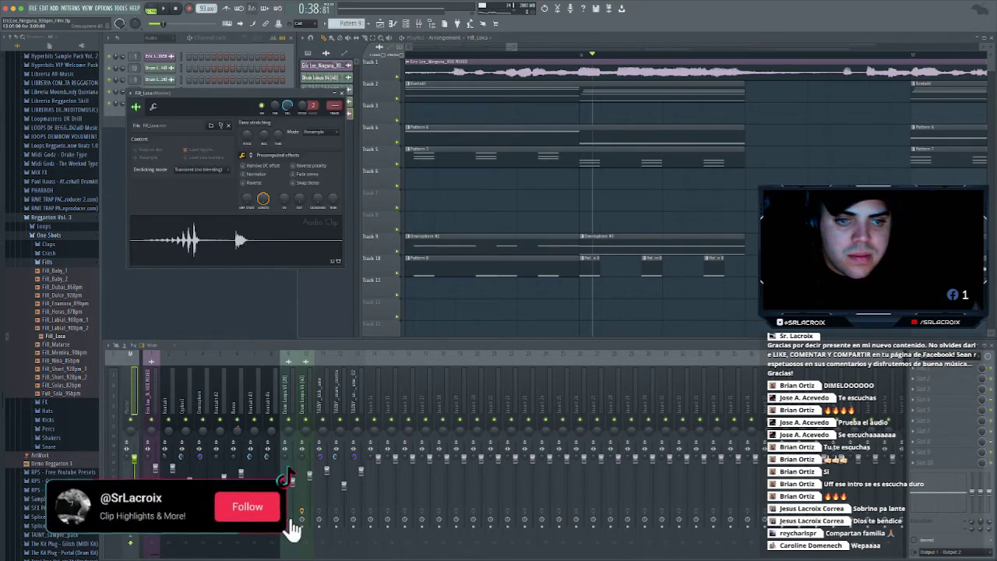
pyautogui.moveTo(333, 199); pyautogui.dragTo(333, 152)
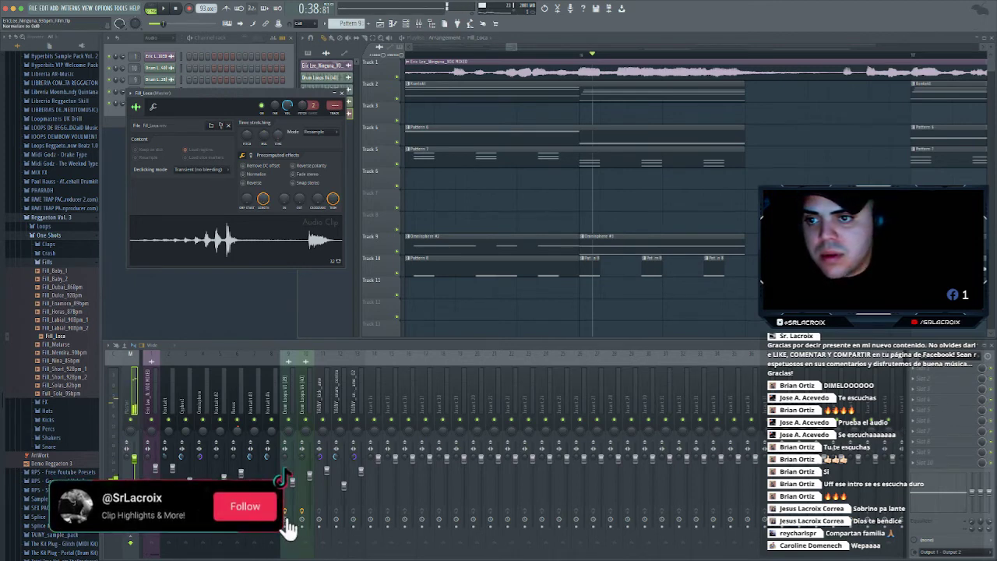
pyautogui.press('space')
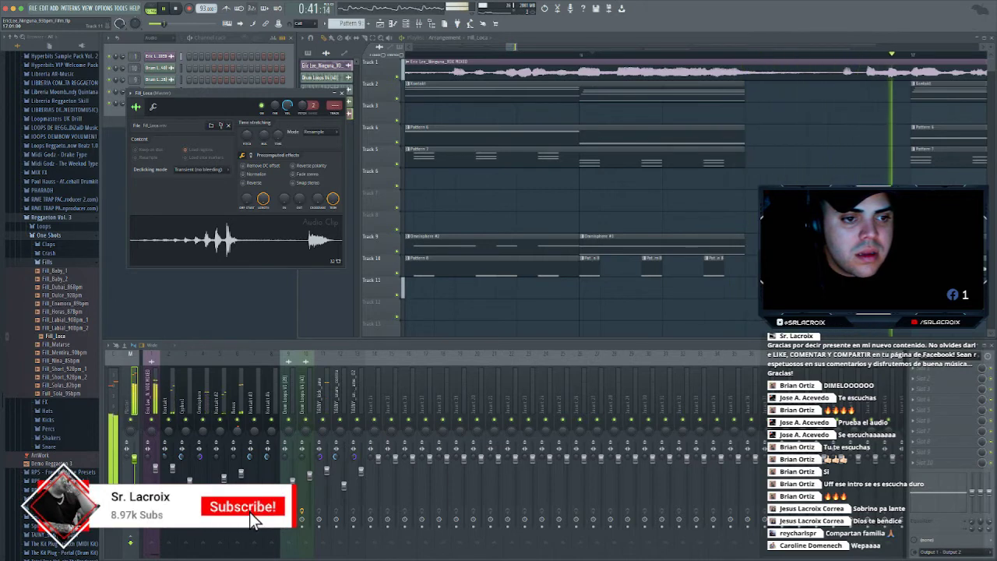
pyautogui.press('space')
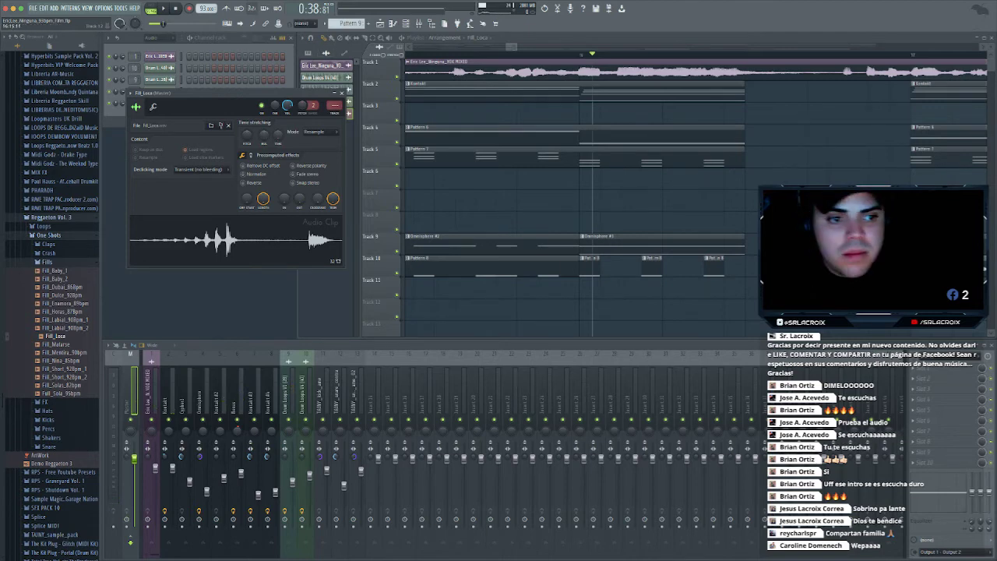
# Move the Fill_Loca clip on Track 11 closer to bar 17, play back the transition and close the sample's channel settings
pyautogui.click(779, 302)
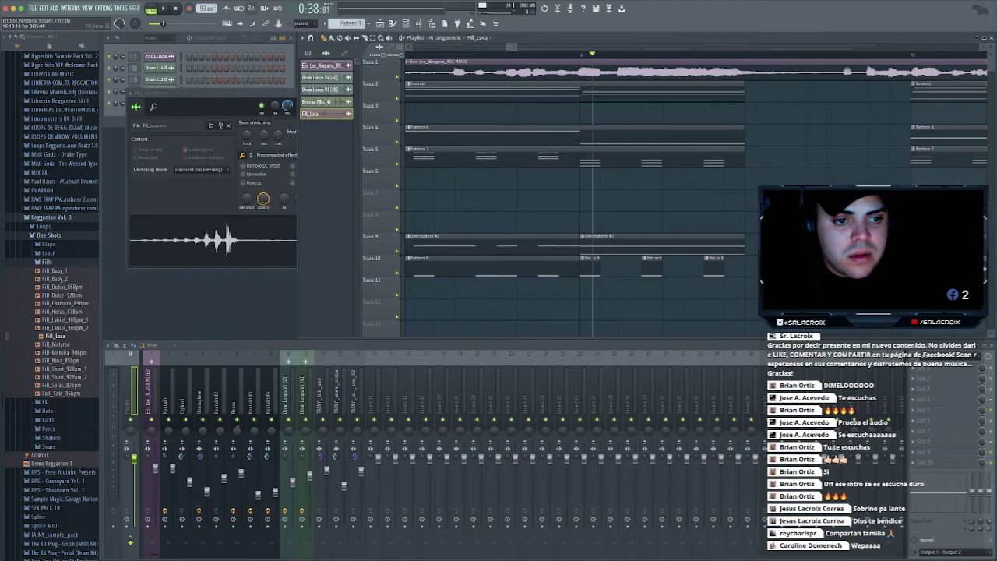
pyautogui.press('space')
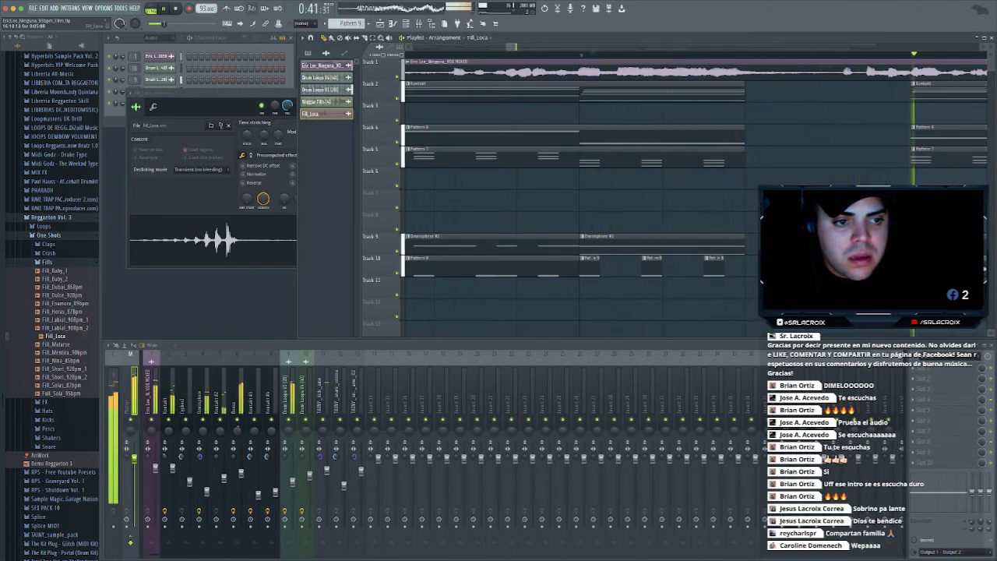
pyautogui.press('space')
pyautogui.scroll(-5, 445, 233)
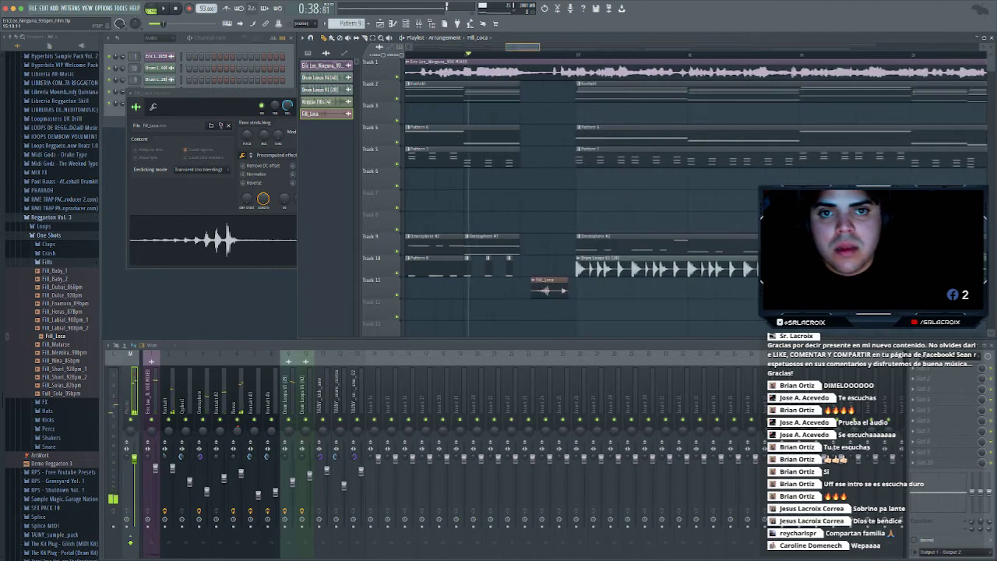
pyautogui.hscroll(-3, 445, 234)
pyautogui.click(210, 195)
pyautogui.click(343, 92)
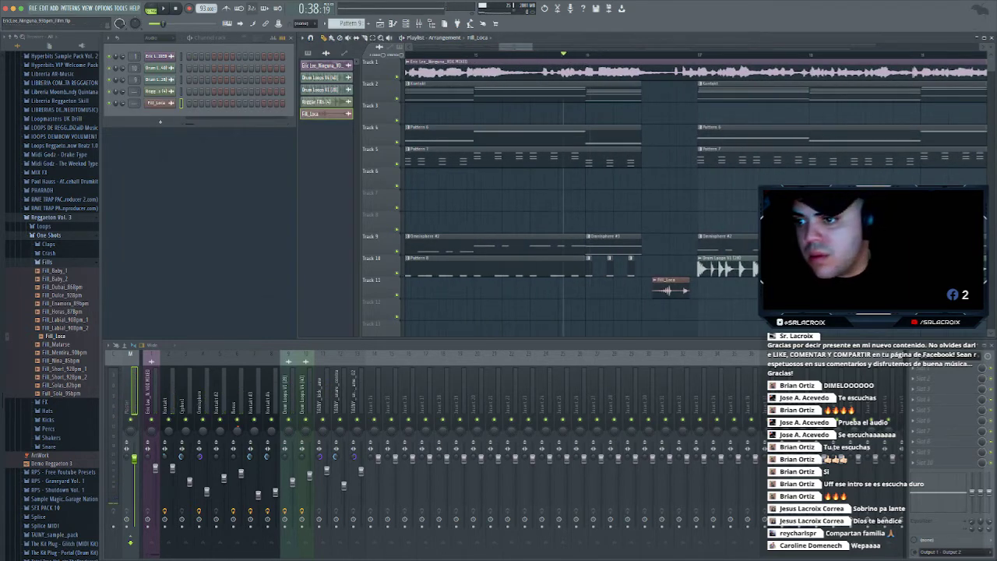
# Find [REVERSE] - Scary in Librerias Drill's Jay Cactus Vol. 3 Preview FX samples and place it on Track 12 ending at bar 17
pyautogui.click(47, 217)
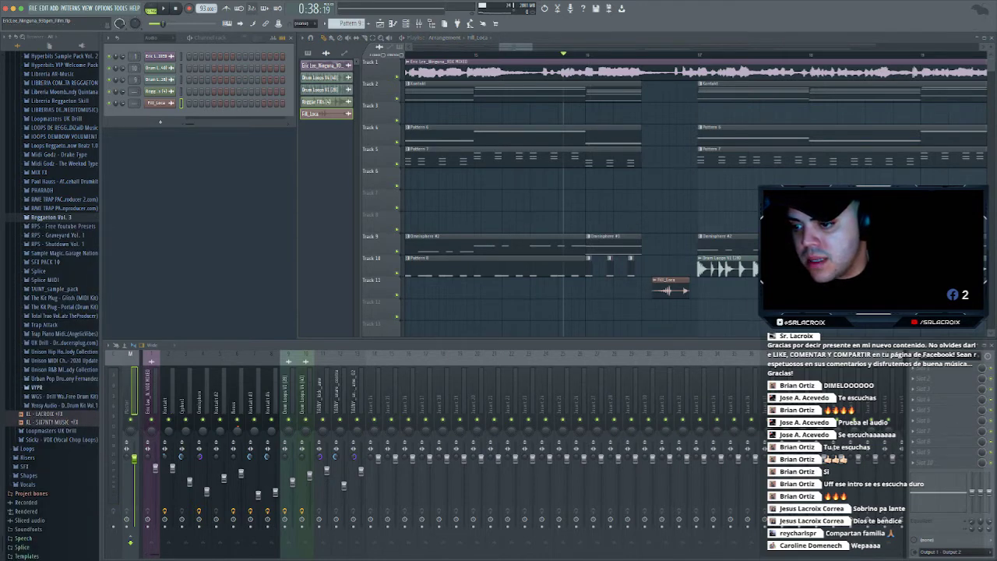
pyautogui.scroll(15, 35, 217)
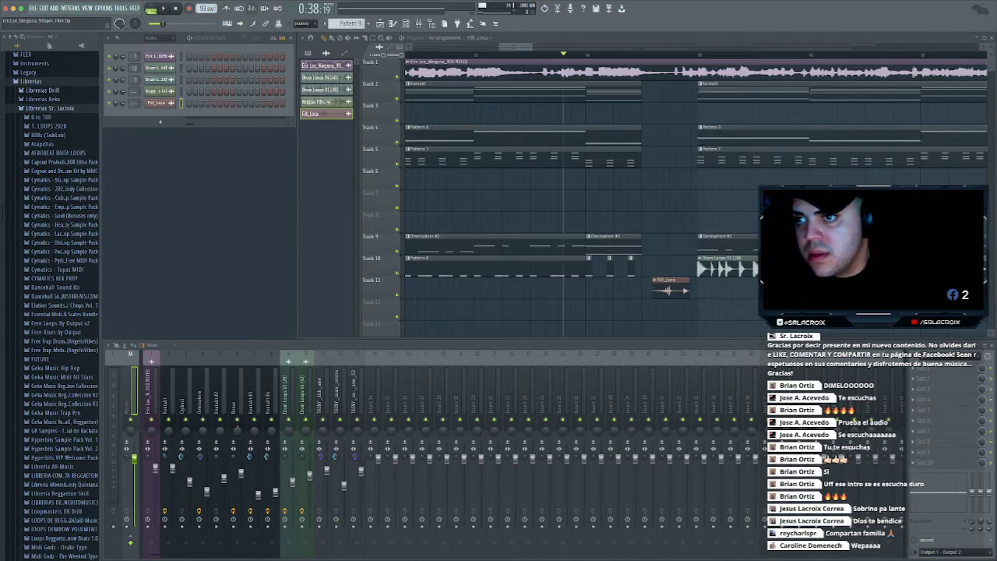
pyautogui.click(39, 90)
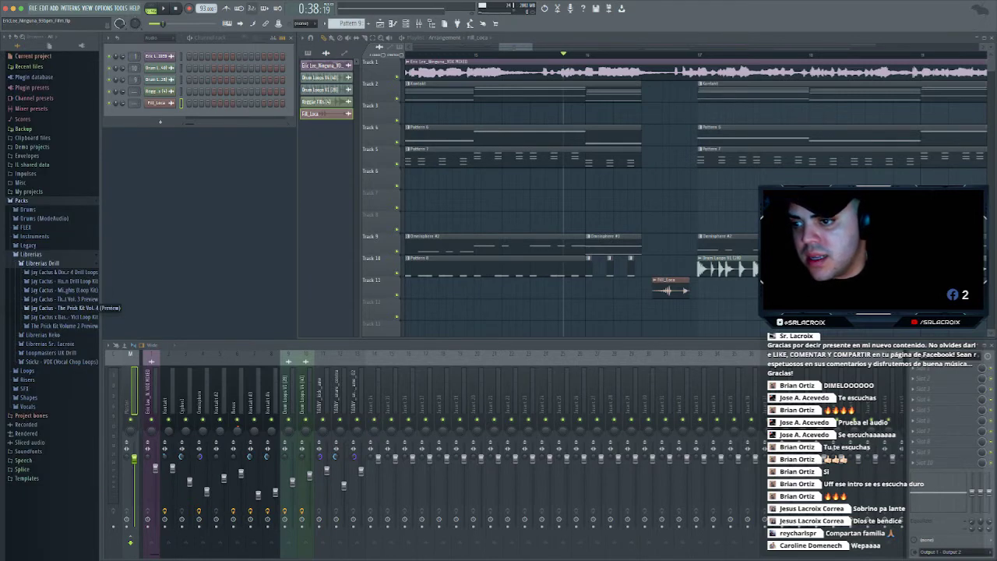
pyautogui.click(58, 300)
pyautogui.click(41, 353)
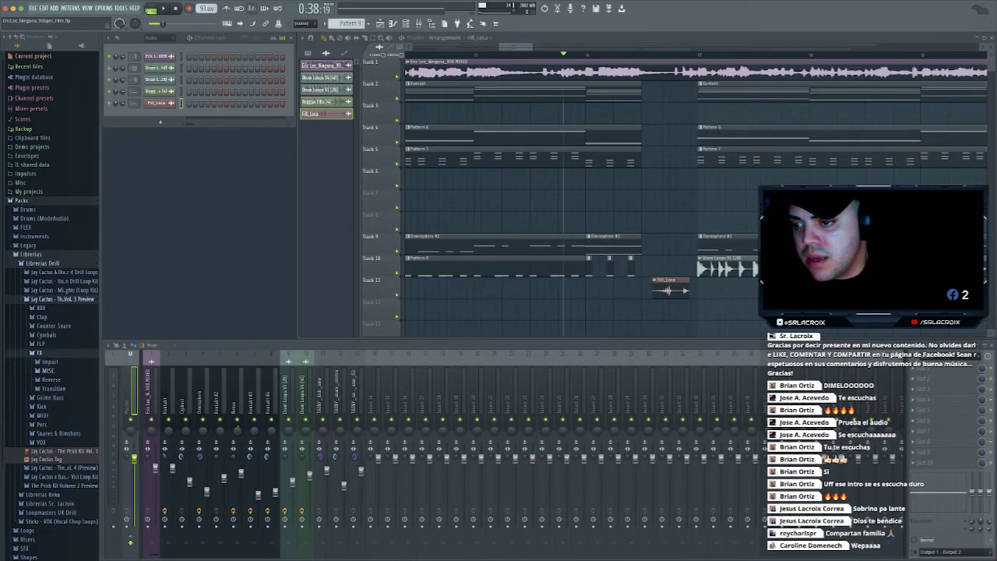
pyautogui.click(51, 380)
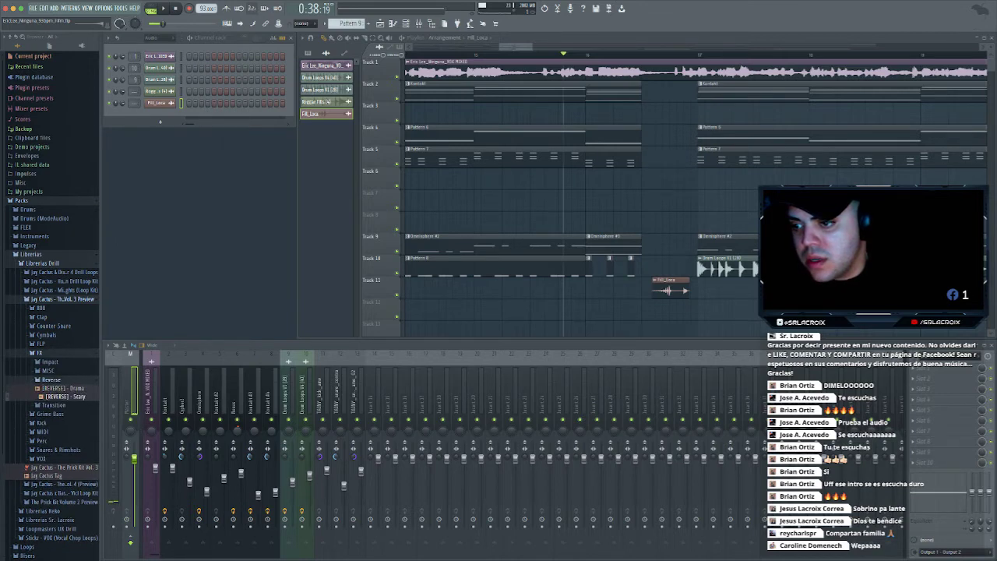
pyautogui.moveTo(67, 397); pyautogui.dragTo(550, 308)
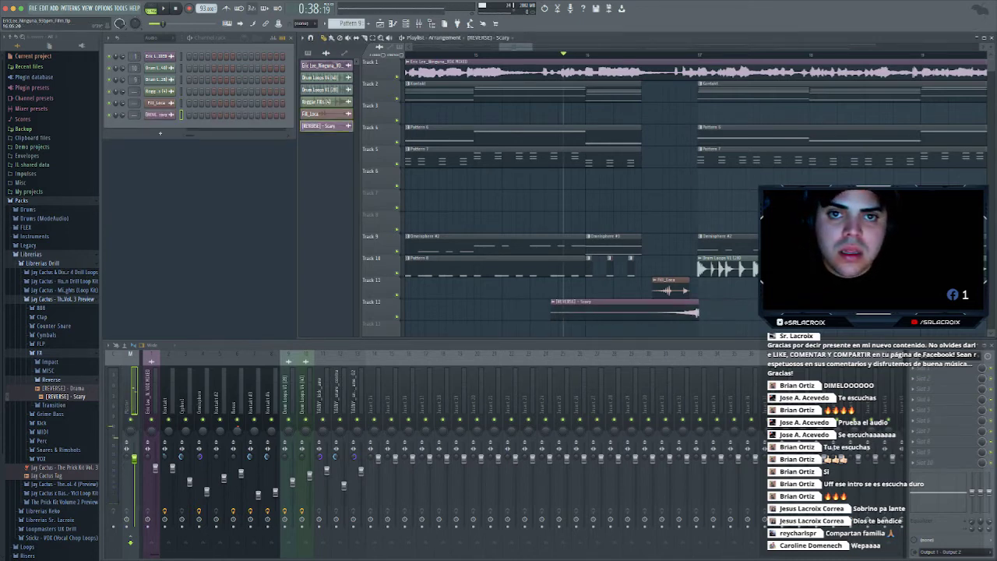
# Check the [REVERSE] - Scary clip's alignment and channel settings while playing through the bar 17 transition and the section after it
pyautogui.moveTo(532, 48); pyautogui.dragTo(506, 48)
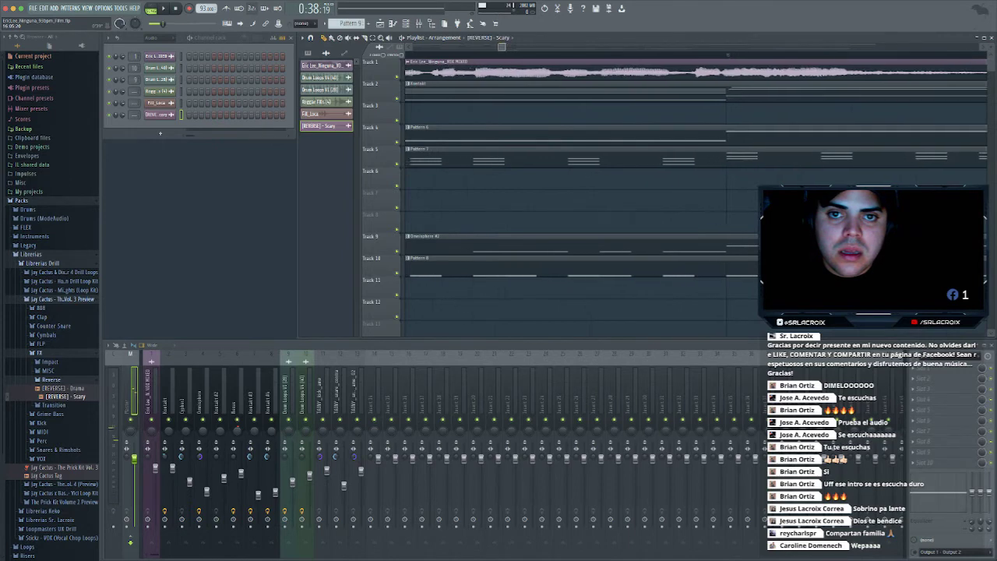
pyautogui.hscroll(15, 644, 243)
pyautogui.hscroll(-3, 645, 244)
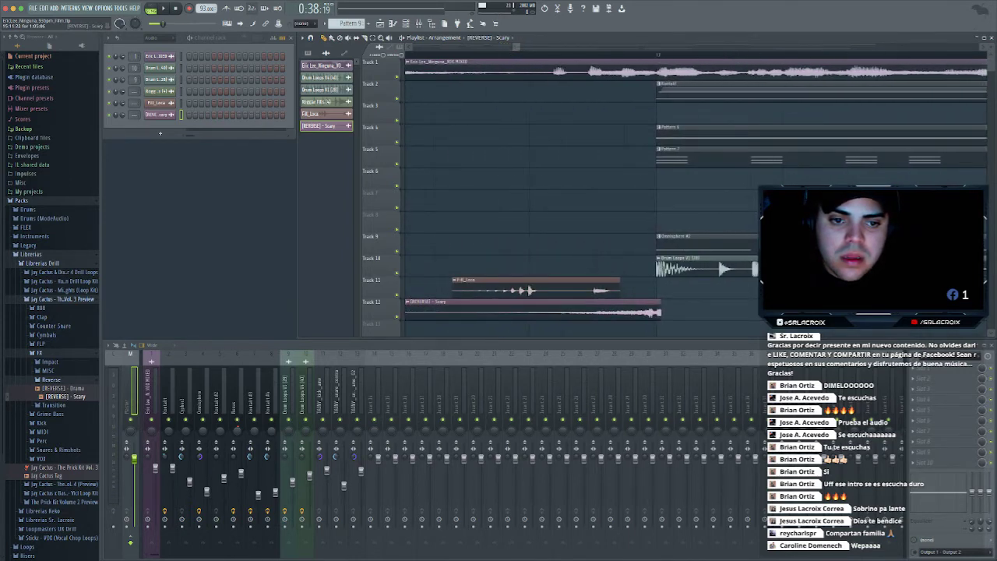
pyautogui.press('space')
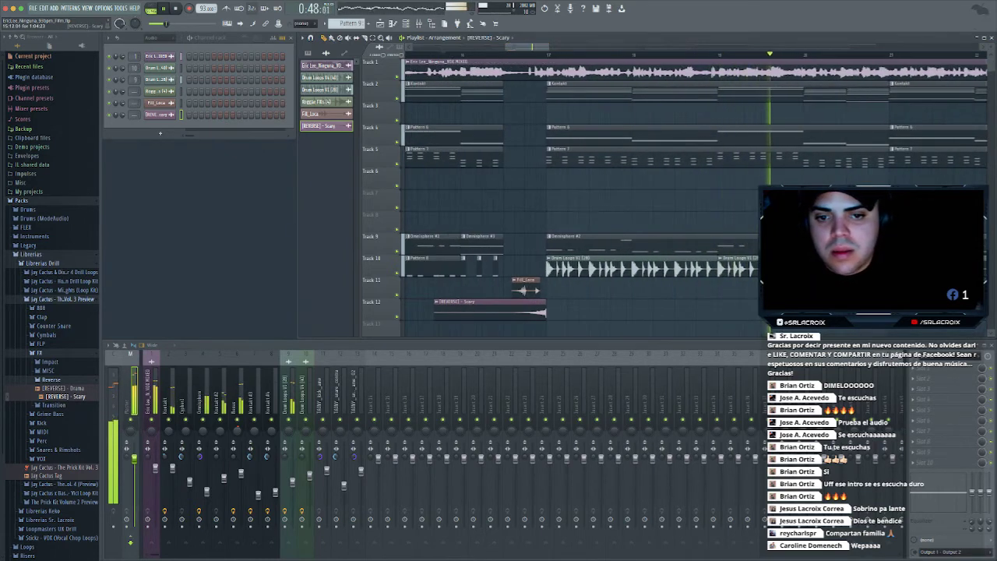
pyautogui.doubleClick(491, 310)
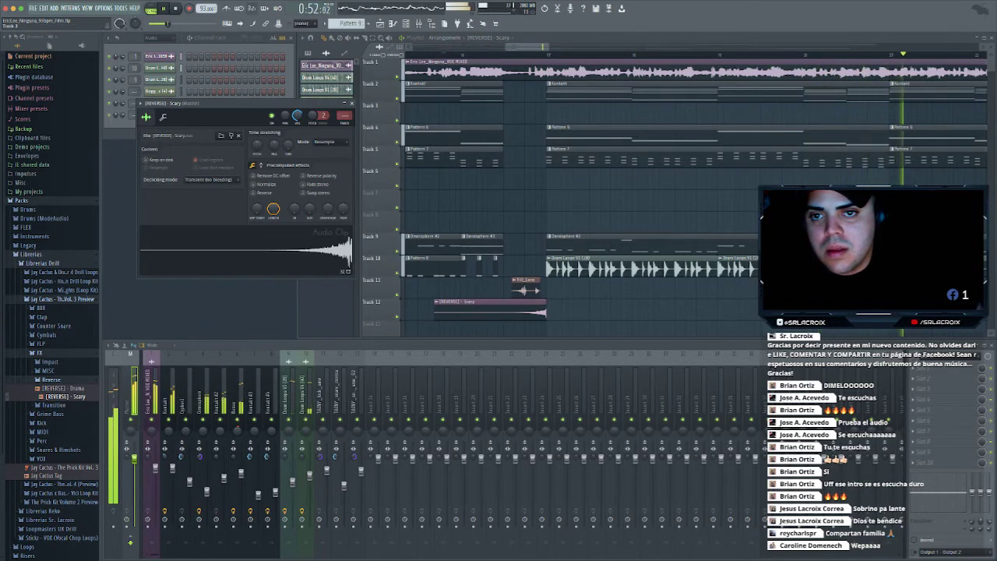
pyautogui.press('Escape')
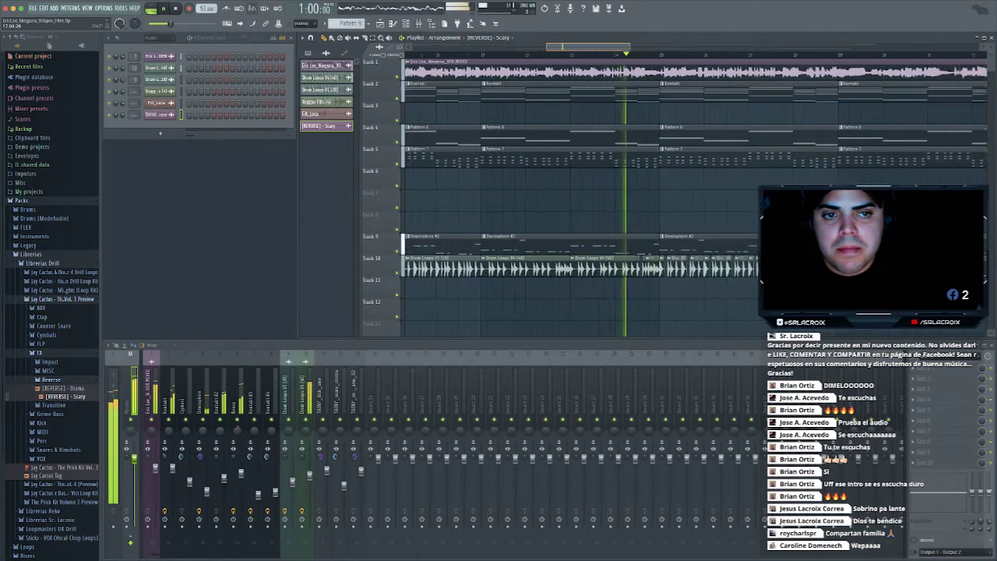
pyautogui.hscroll(-4, 581, 203)
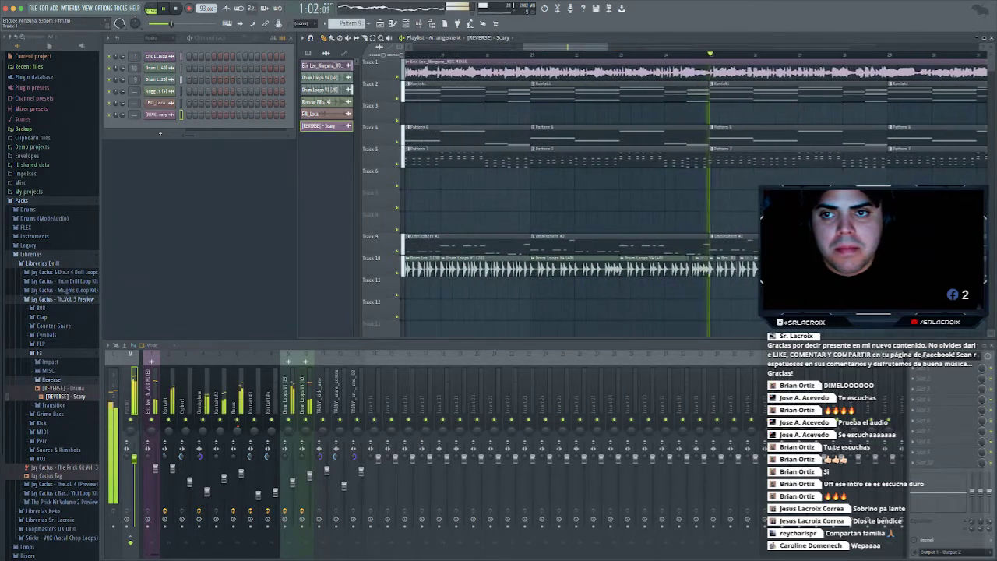
pyautogui.click(307, 53)
pyautogui.press('space')
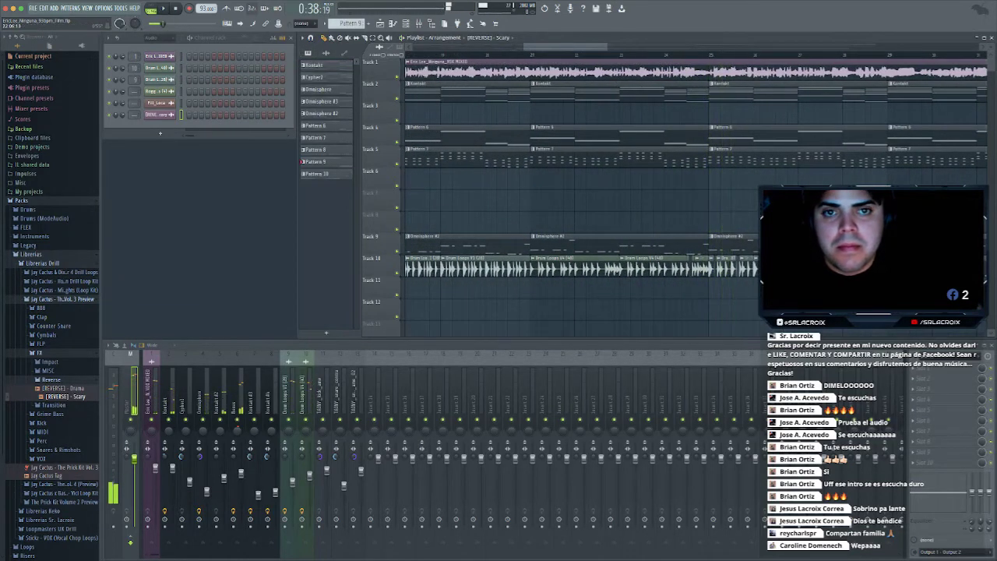
# Try removing the Kontakt clip at bar 25 on Track 2 and place it back
pyautogui.hscroll(3, 592, 187)
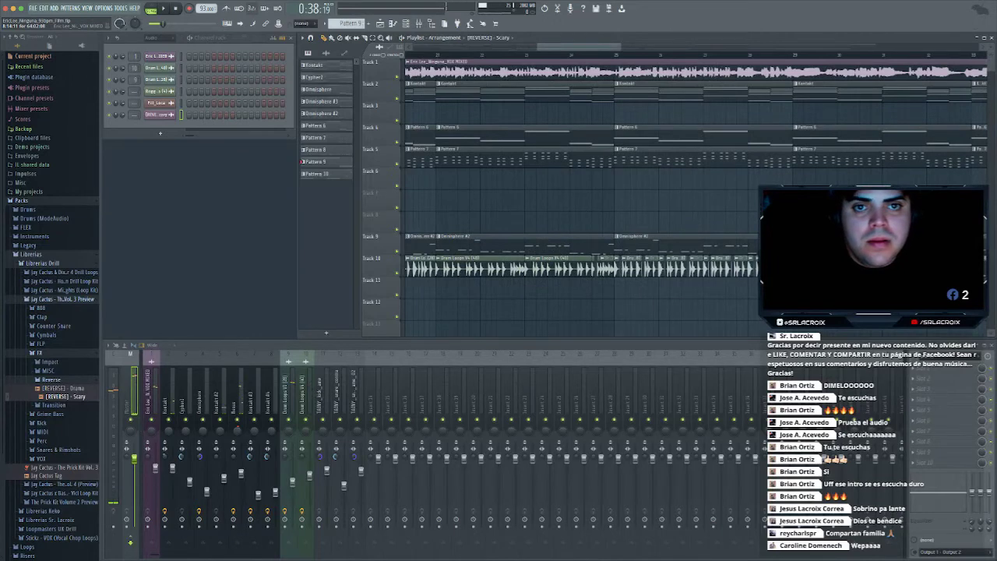
pyautogui.scroll(4, 581, 187)
pyautogui.hscroll(5, 581, 187)
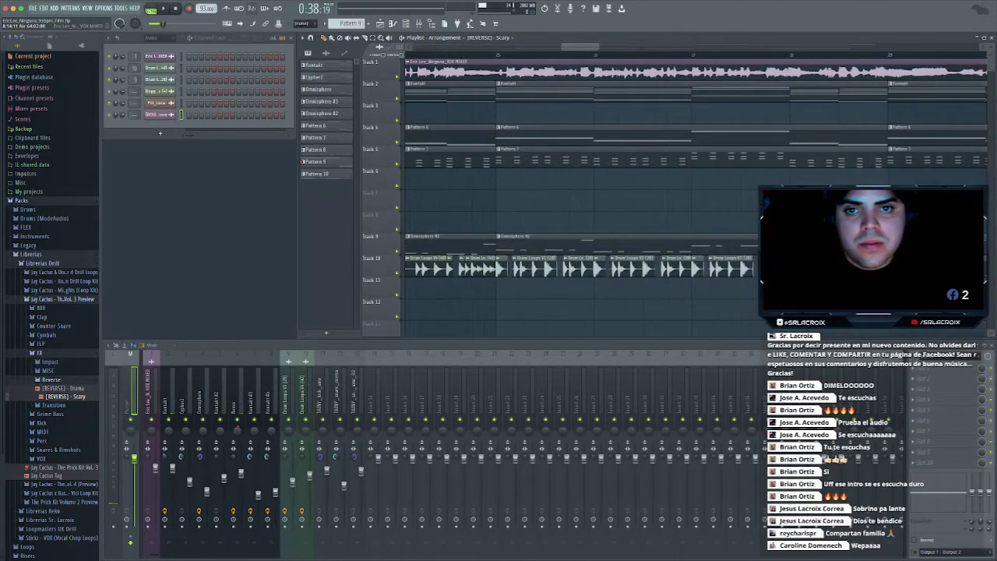
pyautogui.scroll(3, 580, 187)
pyautogui.hscroll(-3, 581, 187)
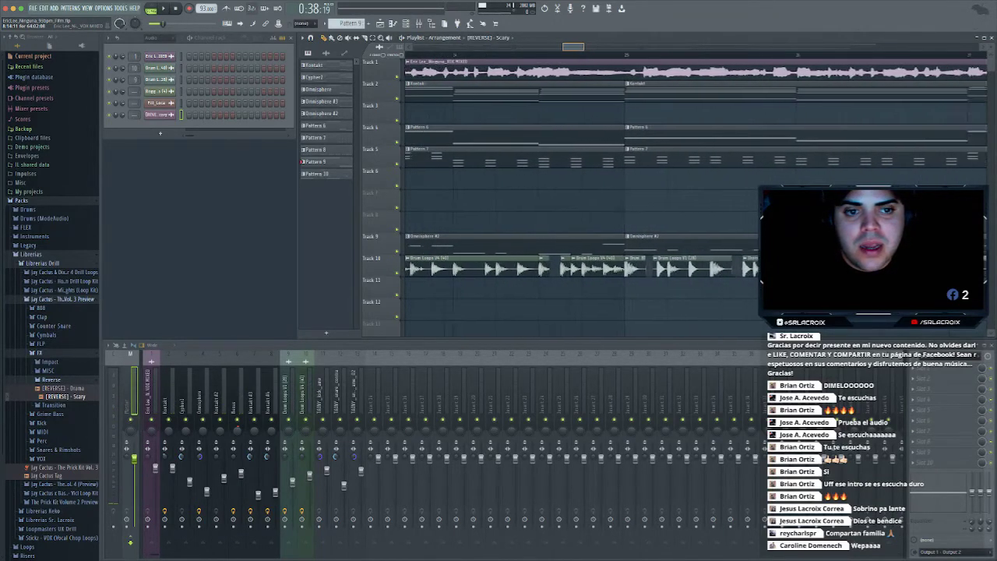
pyautogui.moveTo(575, 47); pyautogui.dragTo(581, 47)
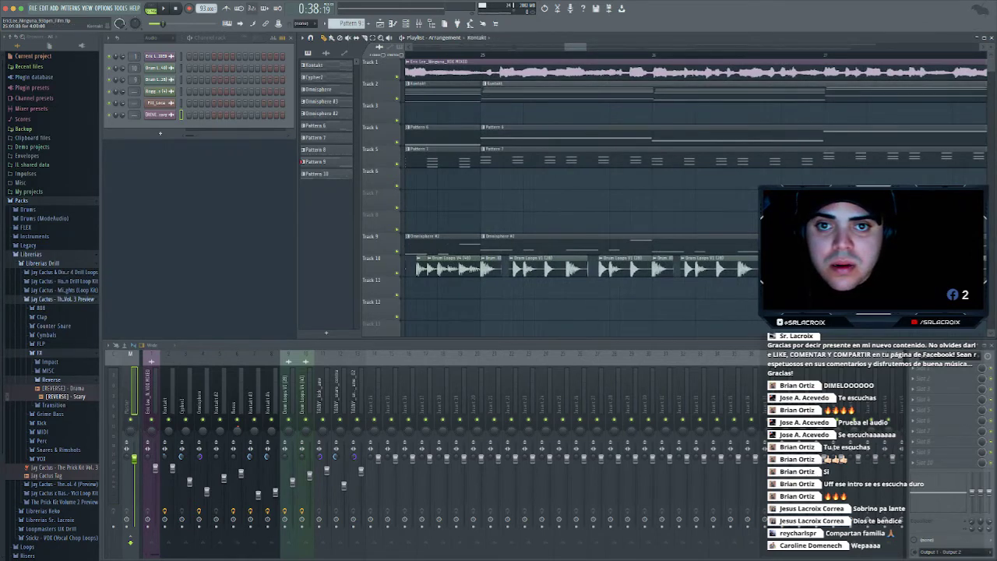
pyautogui.click(580, 90)
pyautogui.rightClick(581, 90)
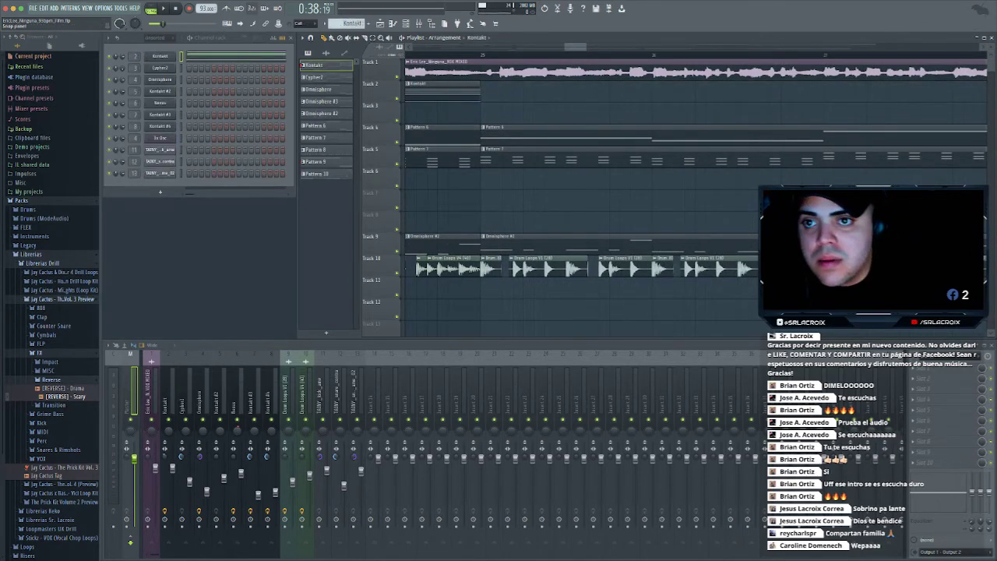
pyautogui.click(487, 92)
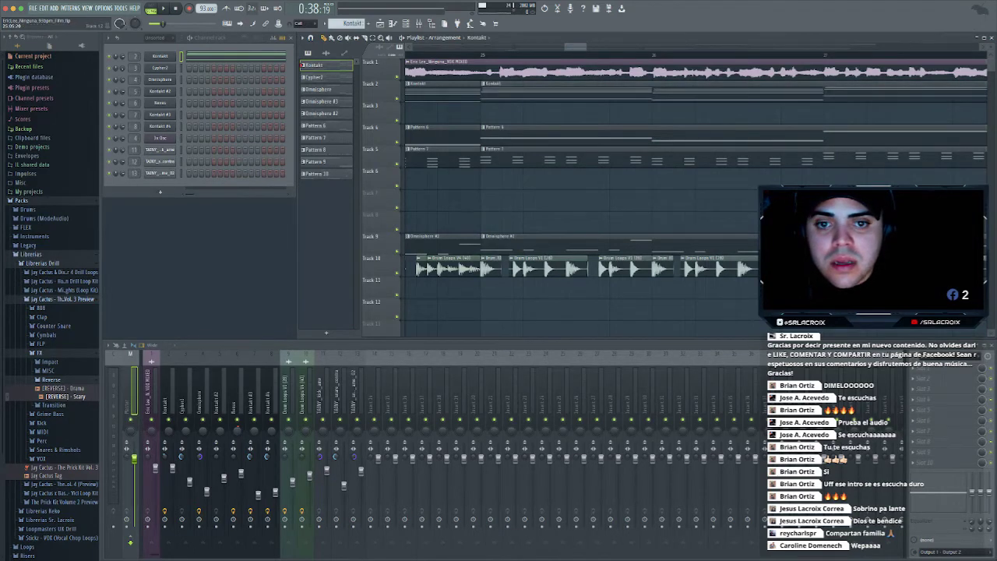
# Try removing the Omnisphere #2 clip at bar 25 on Track 9 and place the same pattern back
pyautogui.rightClick(495, 246)
pyautogui.click(496, 246)
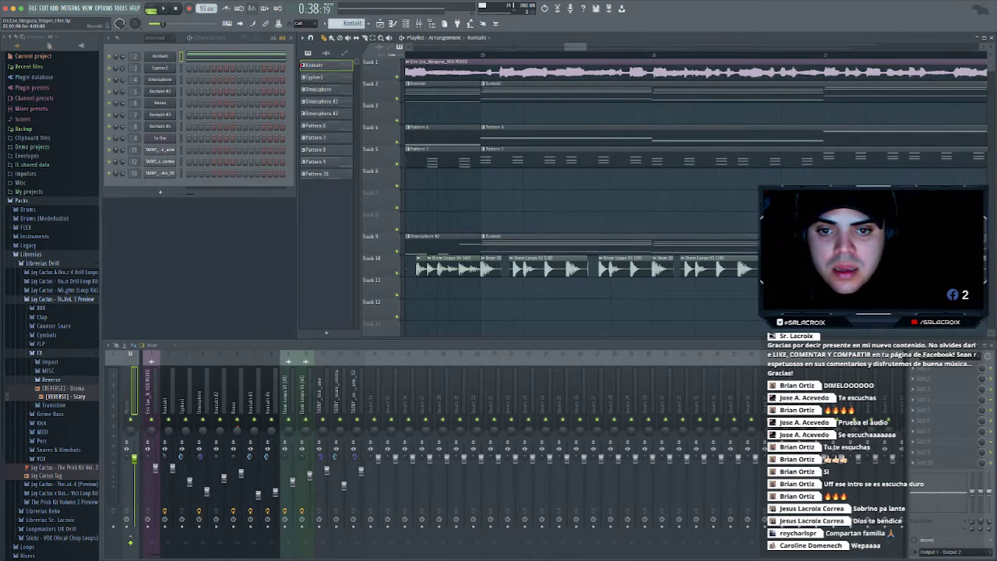
pyautogui.rightClick(496, 247)
pyautogui.hotkey('ctrl', 'z')
pyautogui.hotkey('ctrl', 'z')
pyautogui.hotkey('ctrl', 'z')
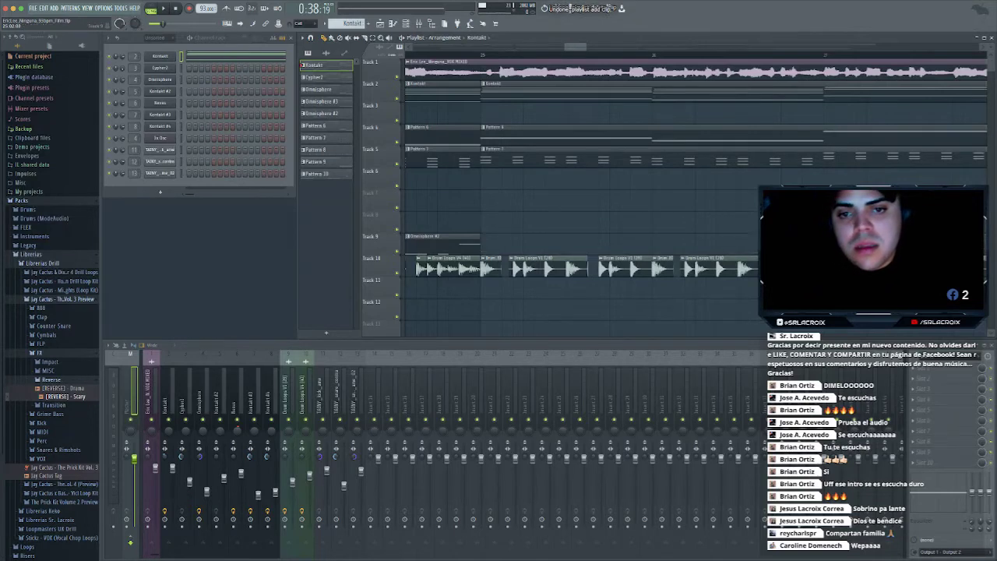
pyautogui.click(496, 246)
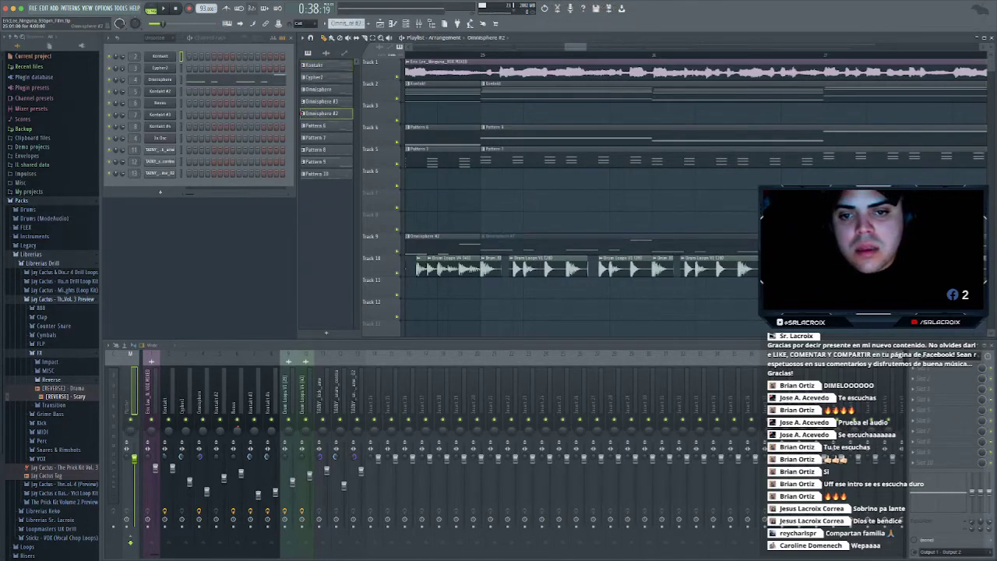
pyautogui.rightClick(496, 247)
pyautogui.click(496, 246)
# Delete the drum loop clips on Track 10 from bar 25 to bar 29
pyautogui.hscroll(3, 581, 289)
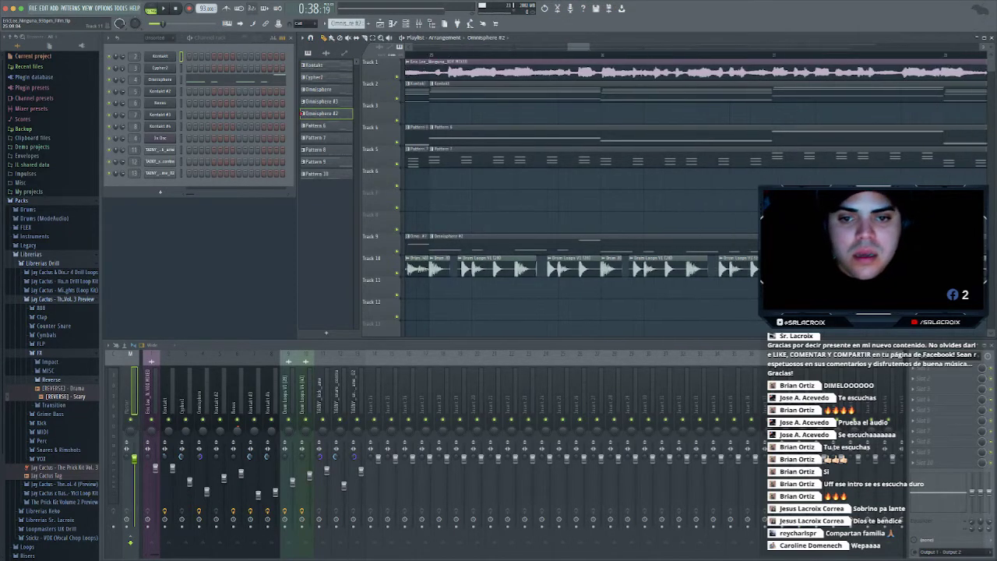
pyautogui.scroll(-4, 516, 248)
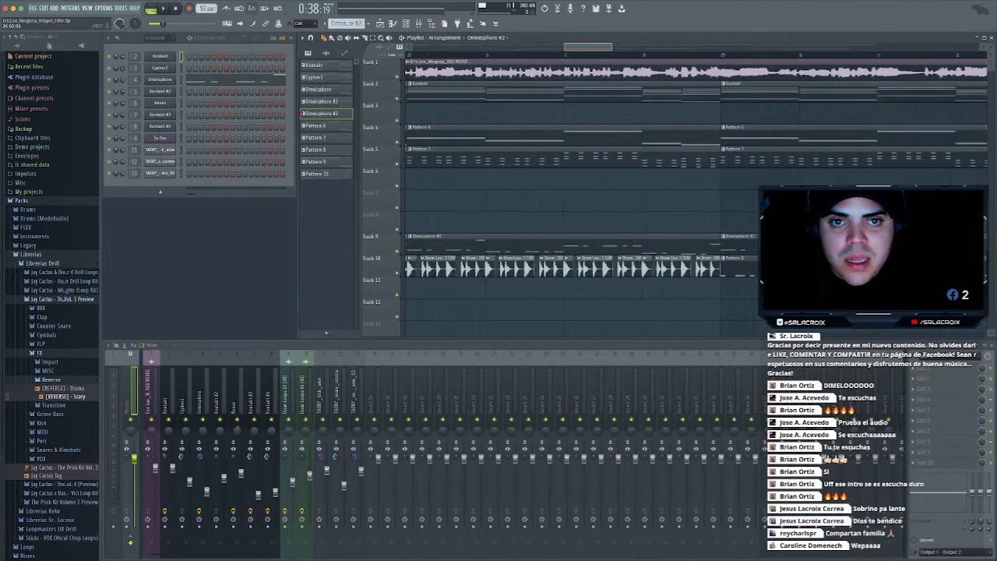
pyautogui.moveTo(762, 269); pyautogui.dragTo(481, 269)
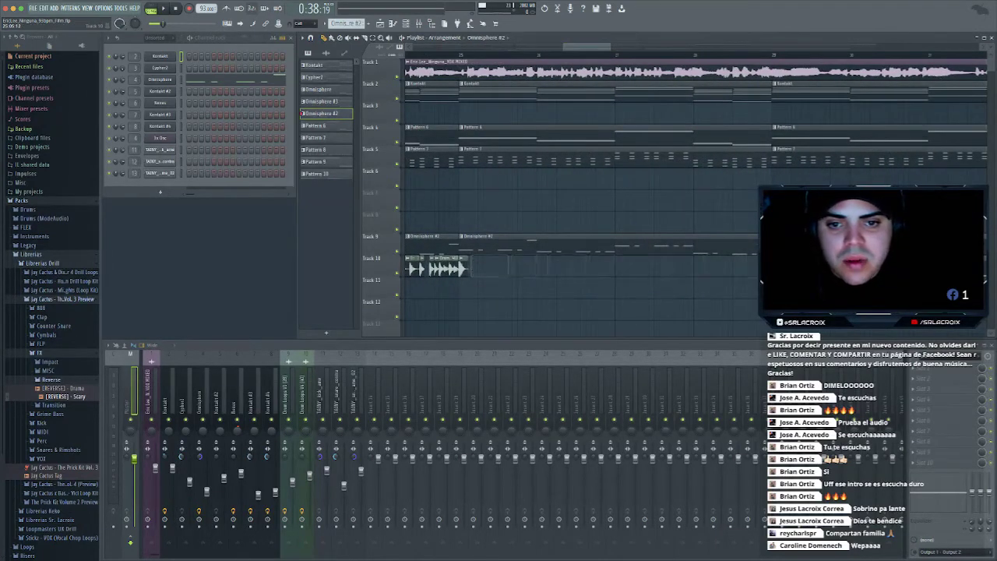
pyautogui.scroll(-3, 621, 268)
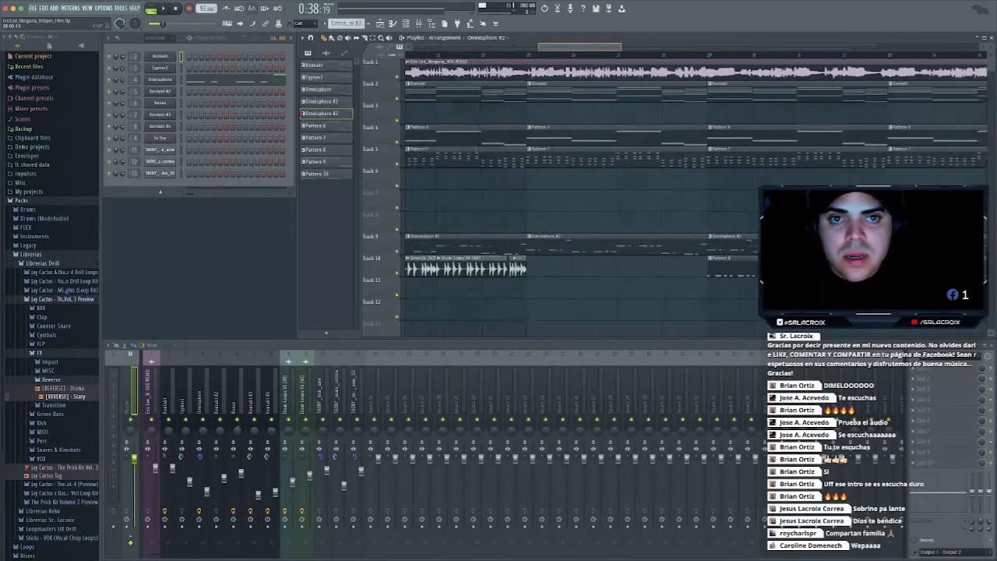
# Place two Drum Loops V1 (28) clips back to back on Track 10, filling bar 25 to bar 29
pyautogui.hscroll(-5, 621, 269)
pyautogui.click(488, 268)
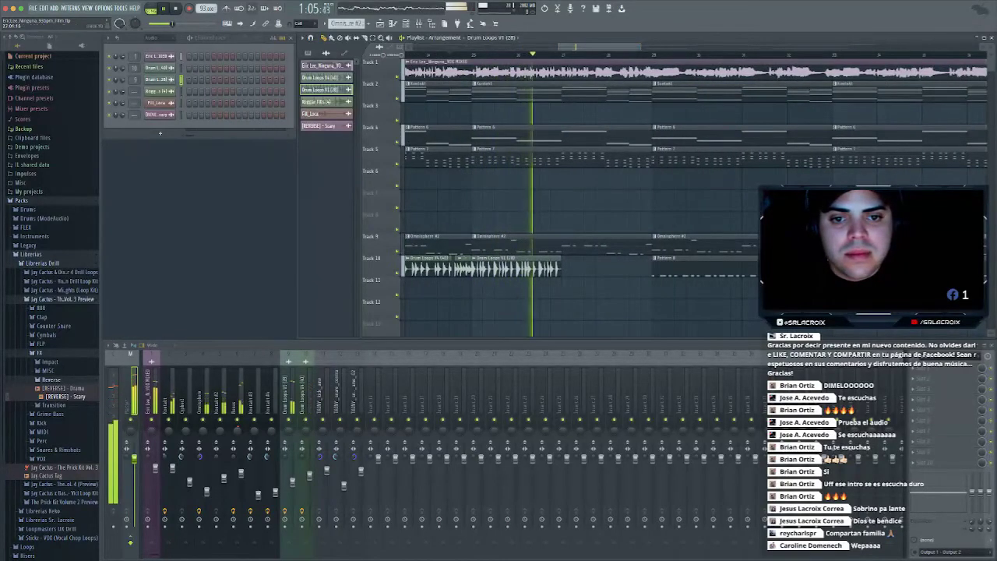
pyautogui.click(578, 269)
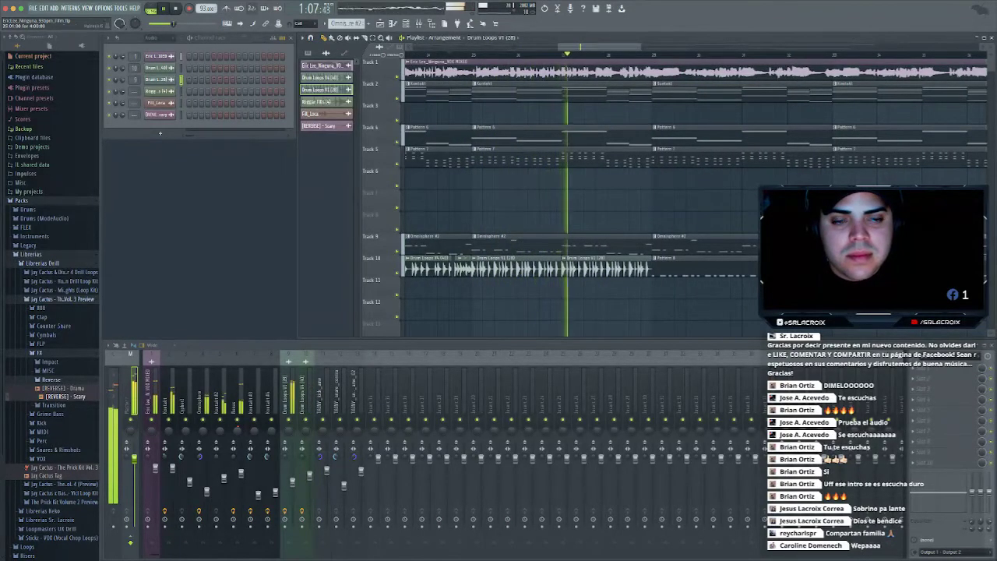
# Slice the Drum Loops V1 (28) clip at bar 17 on Track 10 and delete two short slices plus the audio past bar 18
pyautogui.hscroll(-3, 581, 187)
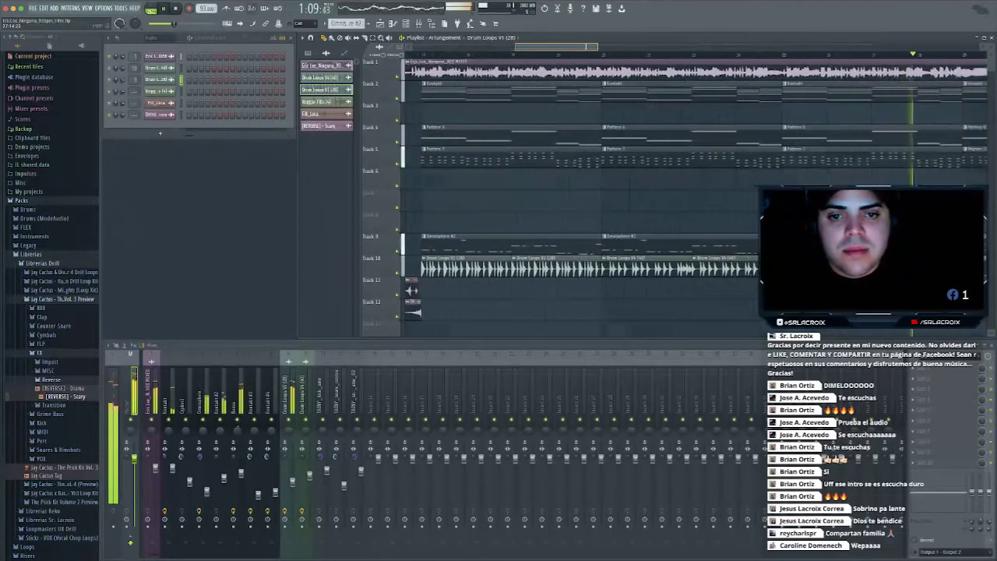
pyautogui.press('space')
pyautogui.scroll(1, 581, 187)
pyautogui.moveTo(568, 47); pyautogui.dragTo(527, 47)
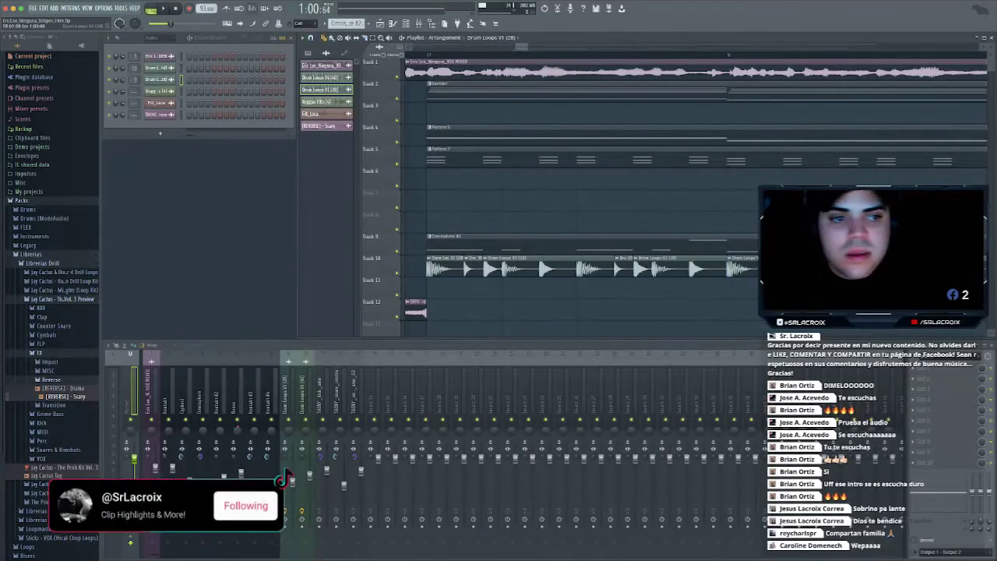
pyautogui.rightClick(737, 268)
pyautogui.hotkey('ctrl', 'z')
pyautogui.hotkey('ctrl', 'z')
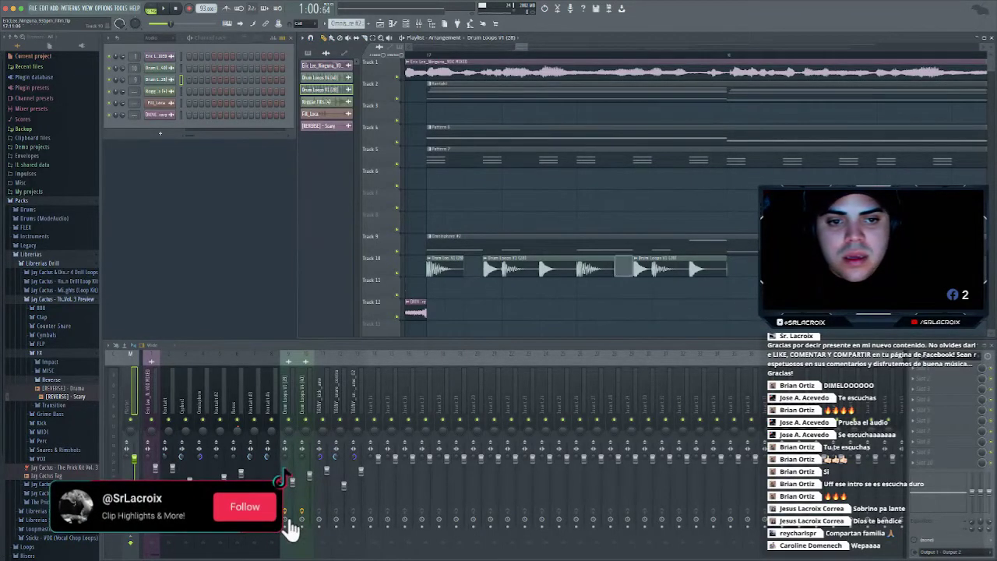
# Duplicate the sliced one-bar drum loop from bar 17 along Track 10 until it reaches bar 21
pyautogui.moveTo(741, 265); pyautogui.dragTo(424, 266)
pyautogui.hscroll(5, 567, 265)
pyautogui.hscroll(-2, 566, 266)
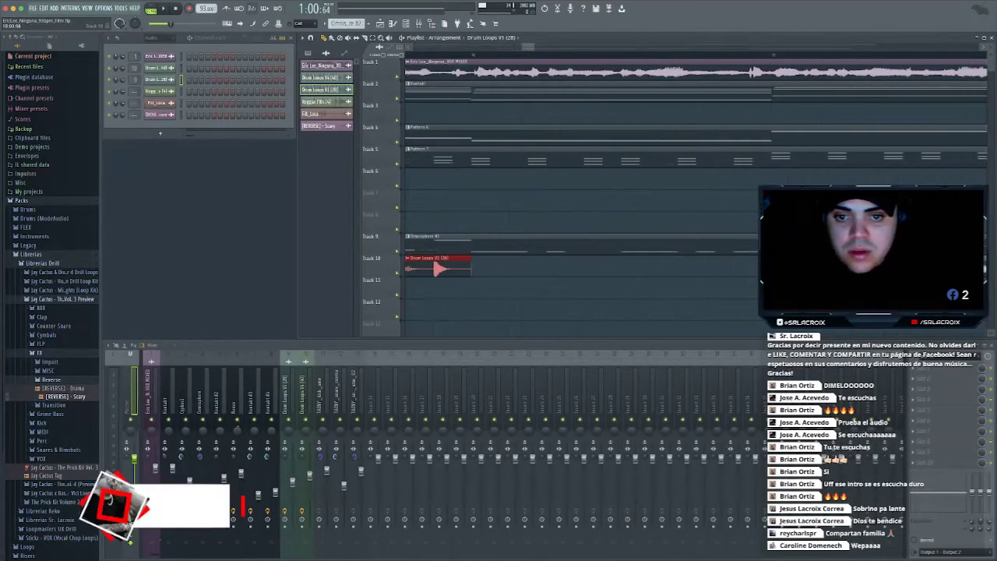
pyautogui.hscroll(1, 566, 266)
pyautogui.hotkey('ctrl', 'b')
pyautogui.hotkey('ctrl', 'z')
pyautogui.hotkey('ctrl', 'z')
pyautogui.hotkey('ctrl', 'z')
pyautogui.hotkey('ctrl', 'z')
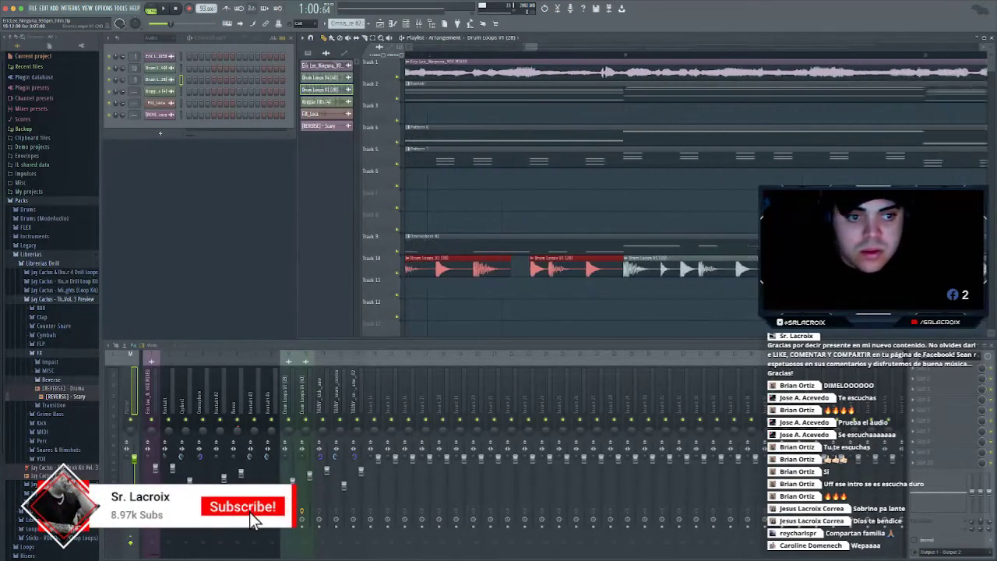
pyautogui.hscroll(-1, 652, 266)
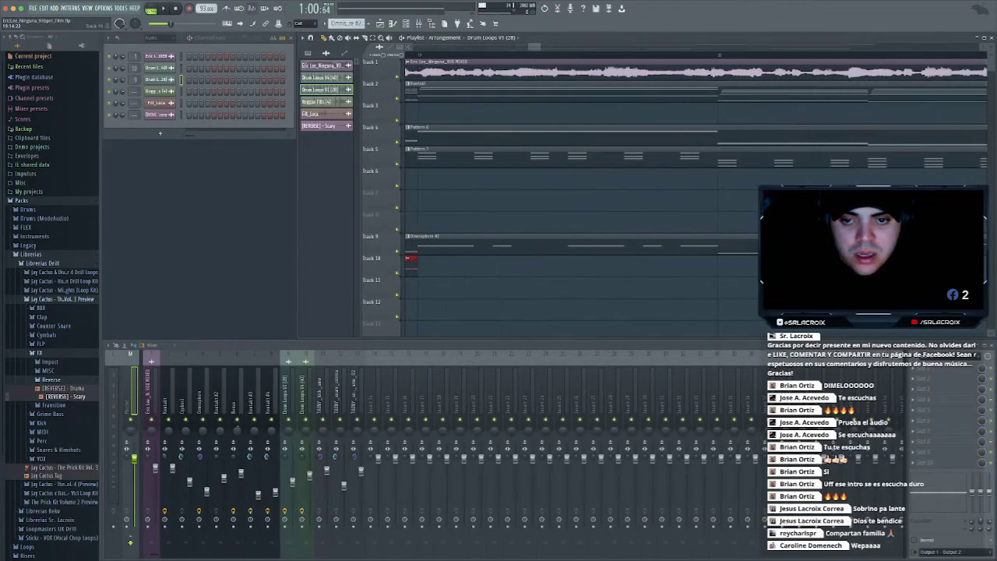
pyautogui.hotkey('ctrl', 'b')
pyautogui.hscroll(7, 651, 266)
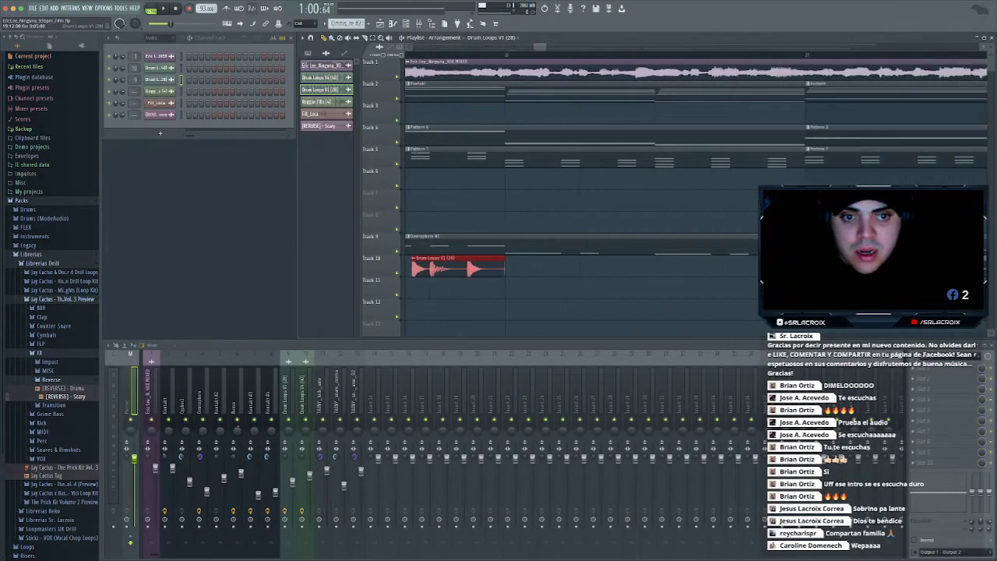
pyautogui.hotkey('ctrl', 'b')
# Undo the deletion of the Drum Loops V4 (40) clips from bar 21 on Track 10
pyautogui.hotkey('ctrl', 'z')
pyautogui.hotkey('ctrl', 'z')
pyautogui.hotkey('ctrl', 'z')
pyautogui.hotkey('ctrl', 'z')
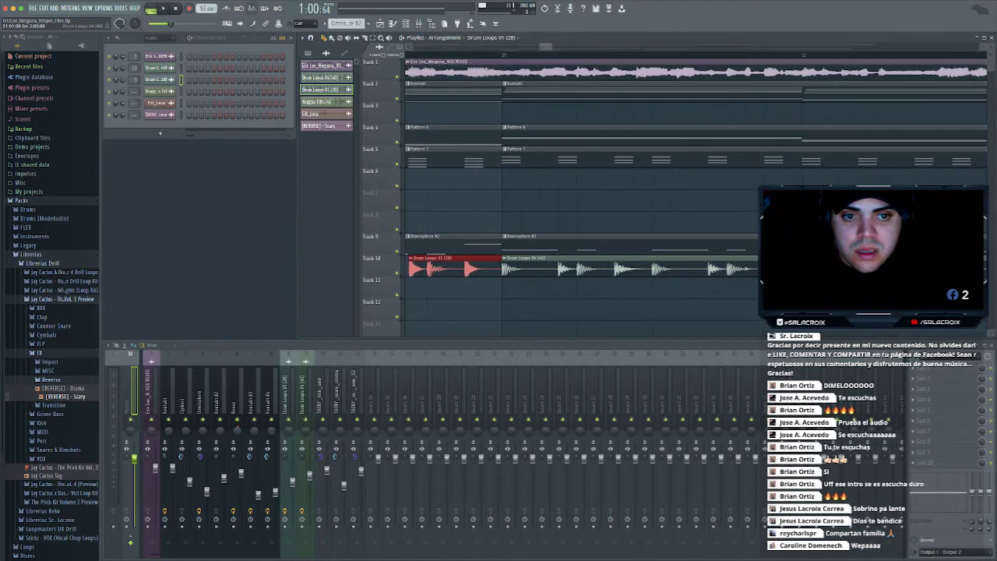
pyautogui.hscroll(-20, 624, 266)
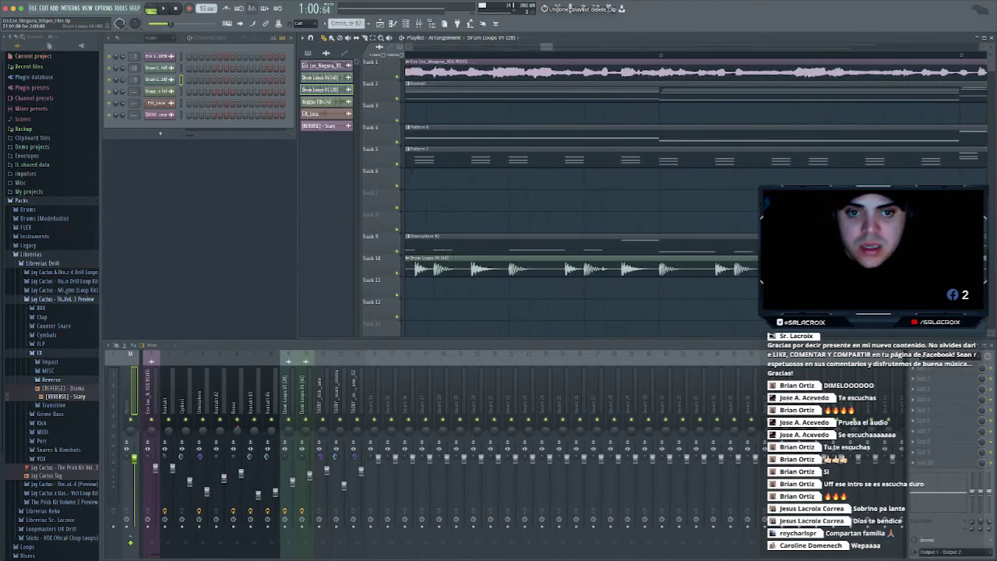
# Play back the reworked drums from just before the bar 17 transition and save the project
pyautogui.hscroll(12, 624, 266)
pyautogui.scroll(-8, 623, 266)
pyautogui.hscroll(-10, 623, 266)
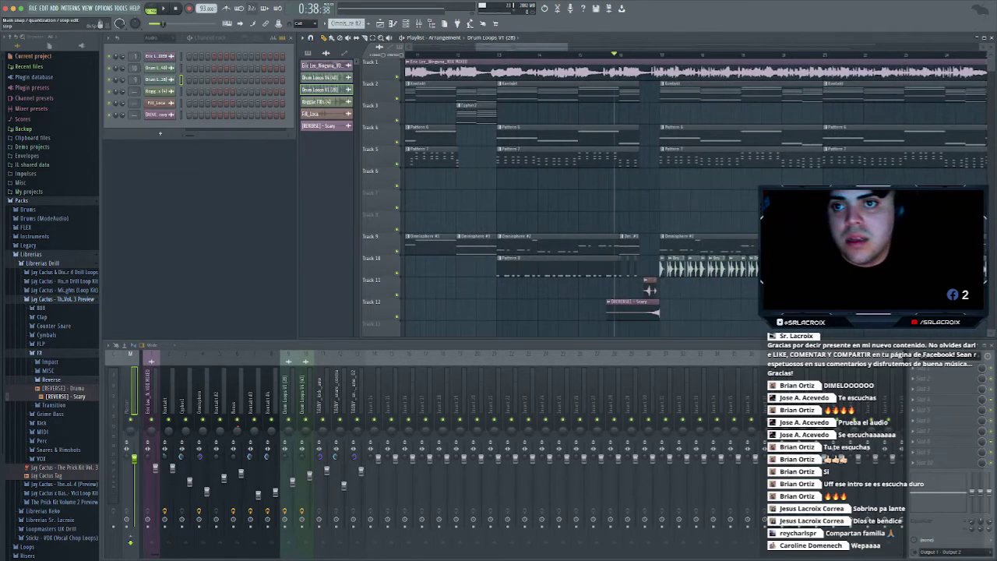
pyautogui.press('space')
pyautogui.press('super+s')
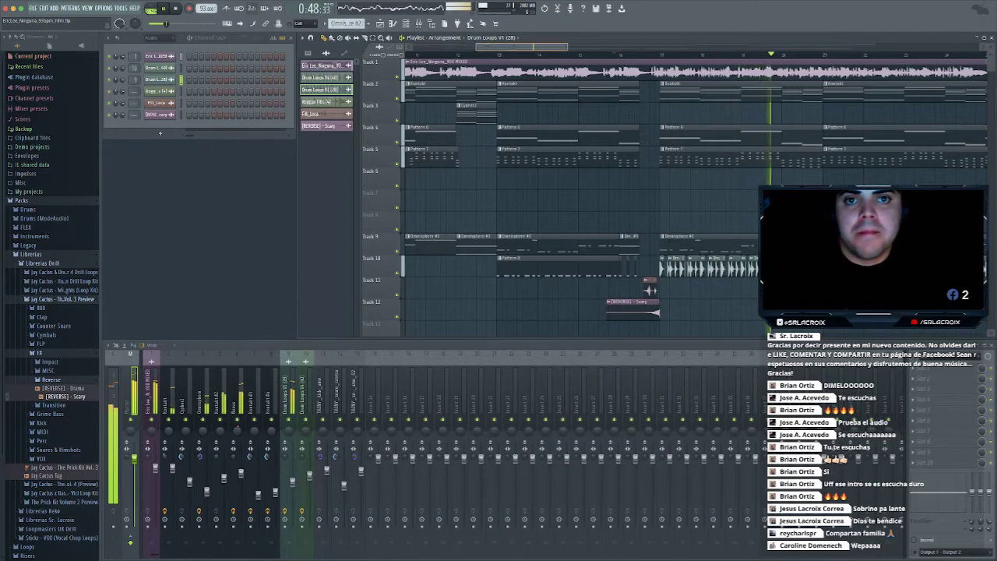
# Lower mixer insert 13 to 60% volume and turn insert 12 down slightly while playing the section from bar 29
pyautogui.hscroll(3, 676, 269)
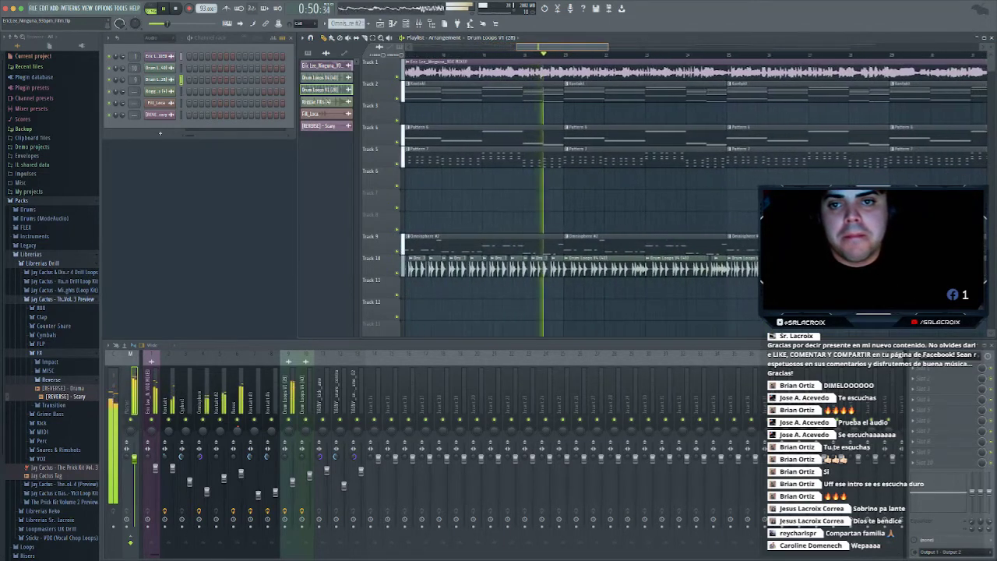
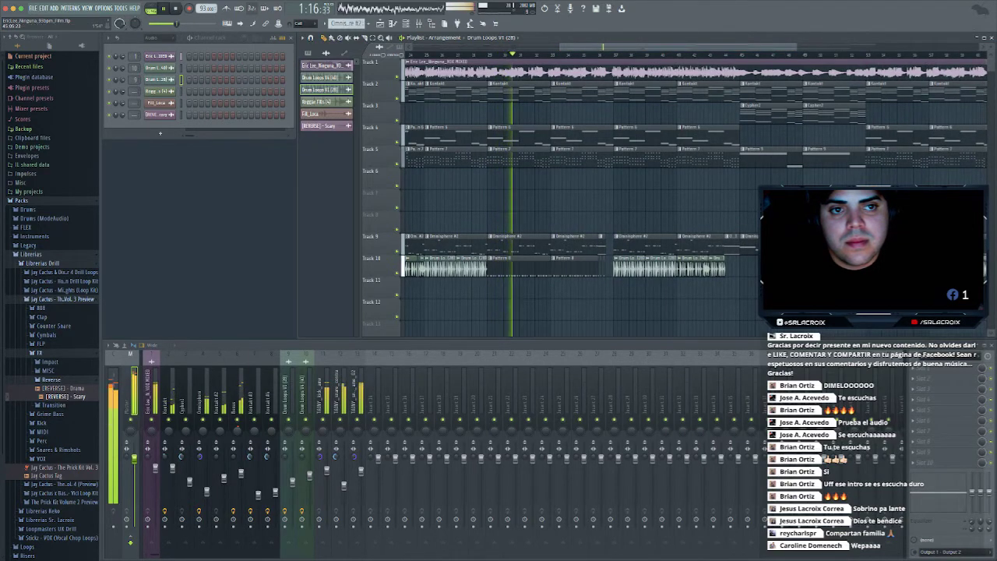
pyautogui.moveTo(361, 470); pyautogui.dragTo(361, 474)
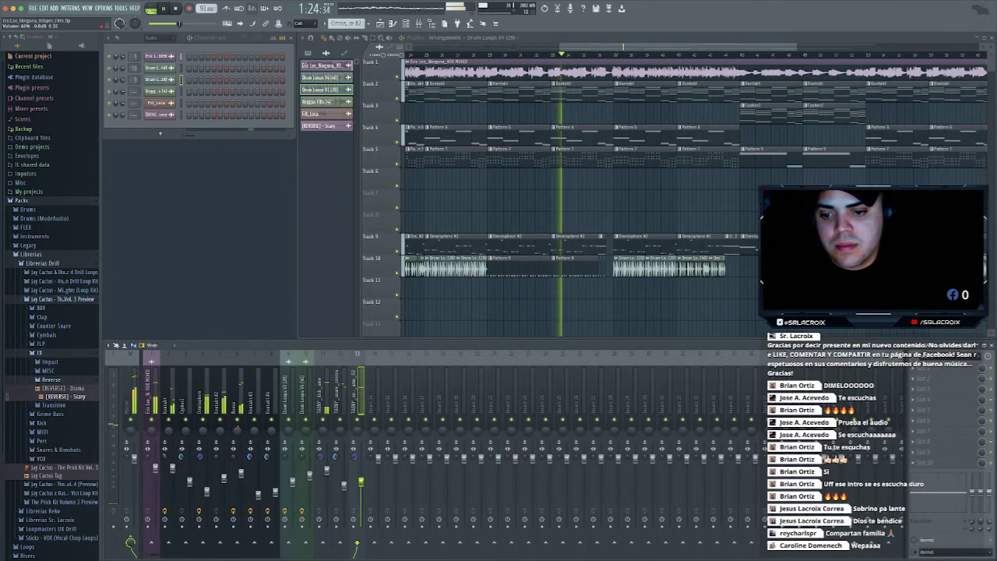
pyautogui.click(344, 485)
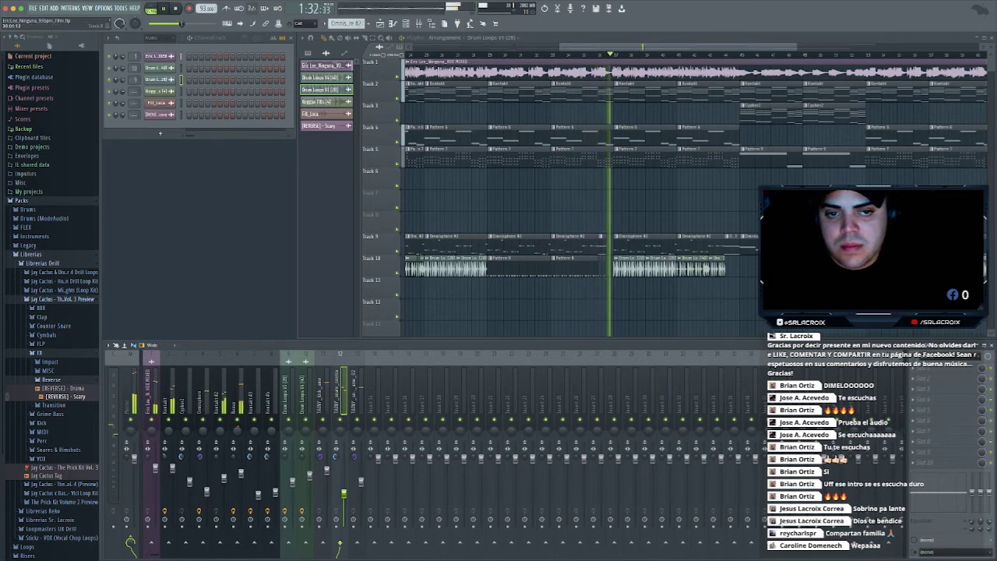
# Trim the Kontakt, Pattern 6 and Pattern 7 clips to end half a bar before bar 37
pyautogui.press('space')
pyautogui.moveTo(797, 47); pyautogui.dragTo(664, 47)
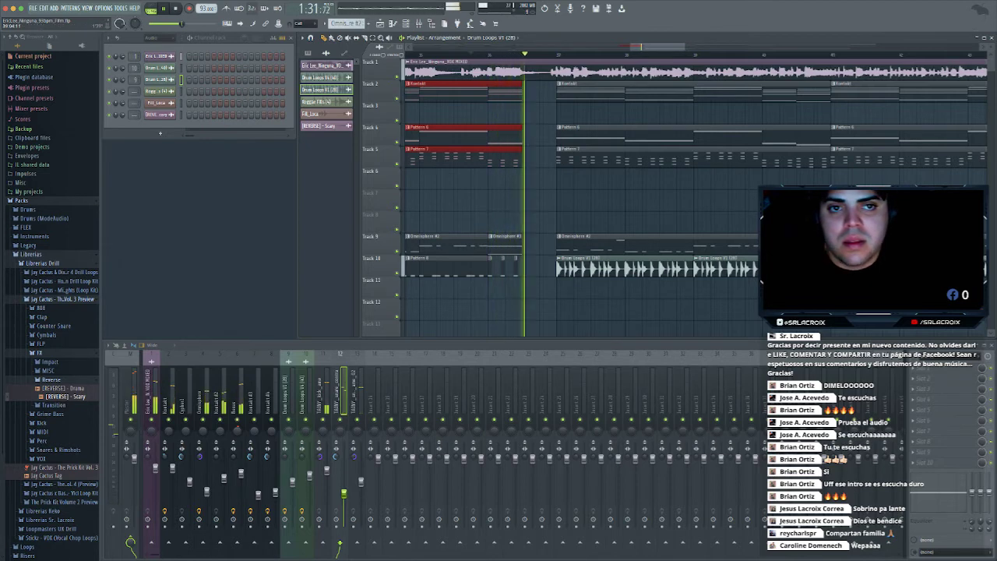
pyautogui.scroll(-2, 616, 195)
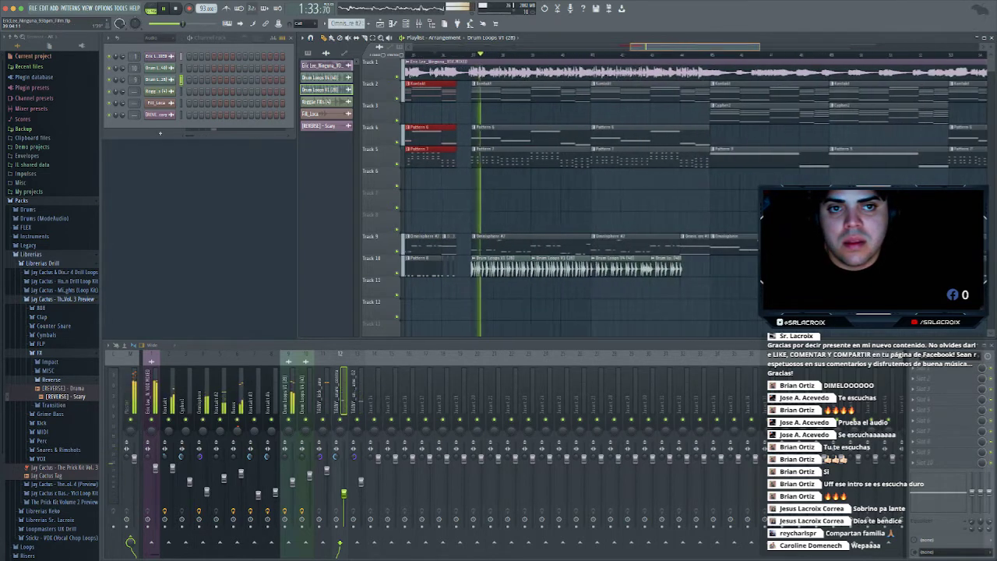
pyautogui.moveTo(758, 47); pyautogui.dragTo(761, 47)
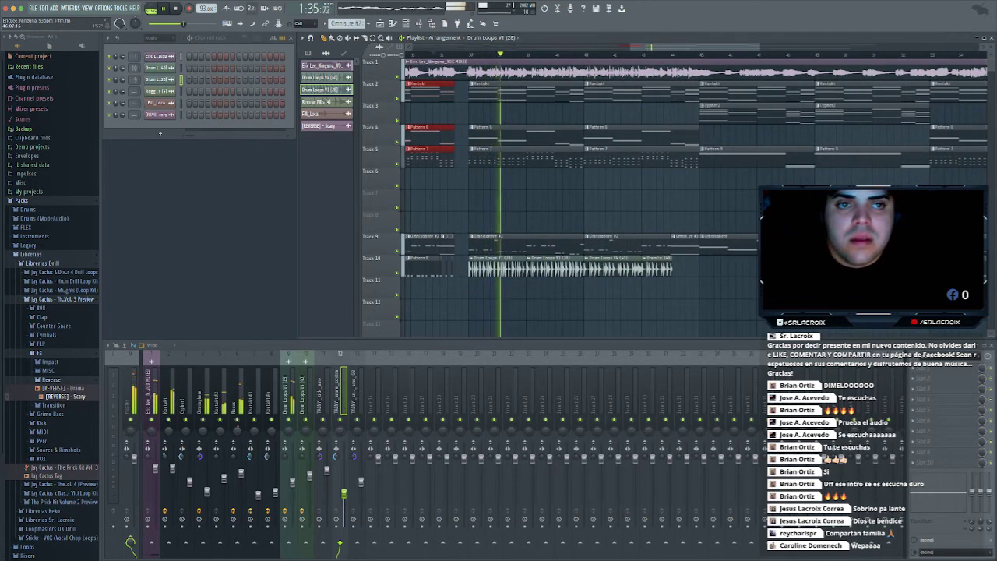
# Place the [REVERSE] - Scary clip on Track 11 and fine-tune its position so it leads into bar 37
pyautogui.click(326, 125)
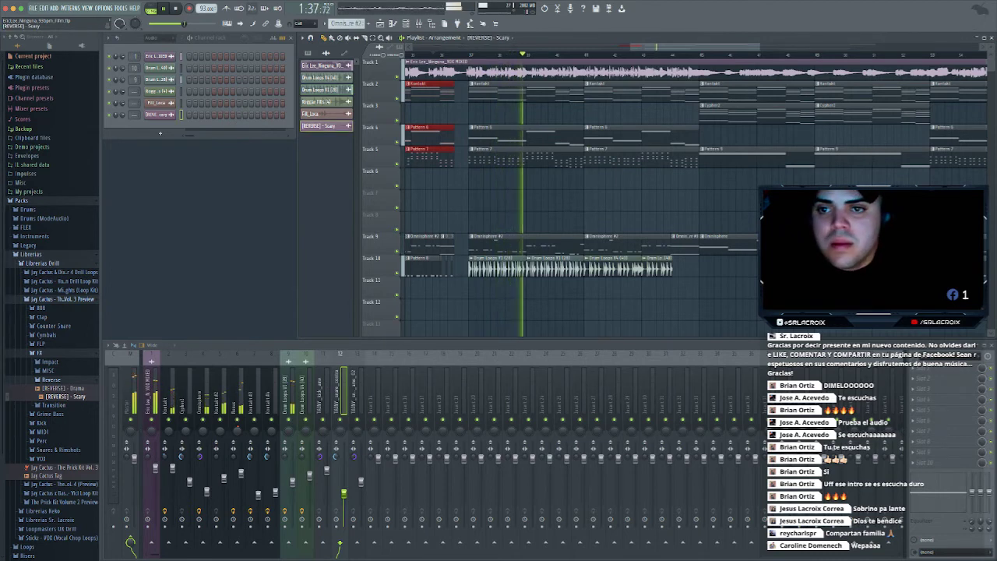
pyautogui.moveTo(443, 287); pyautogui.dragTo(437, 288)
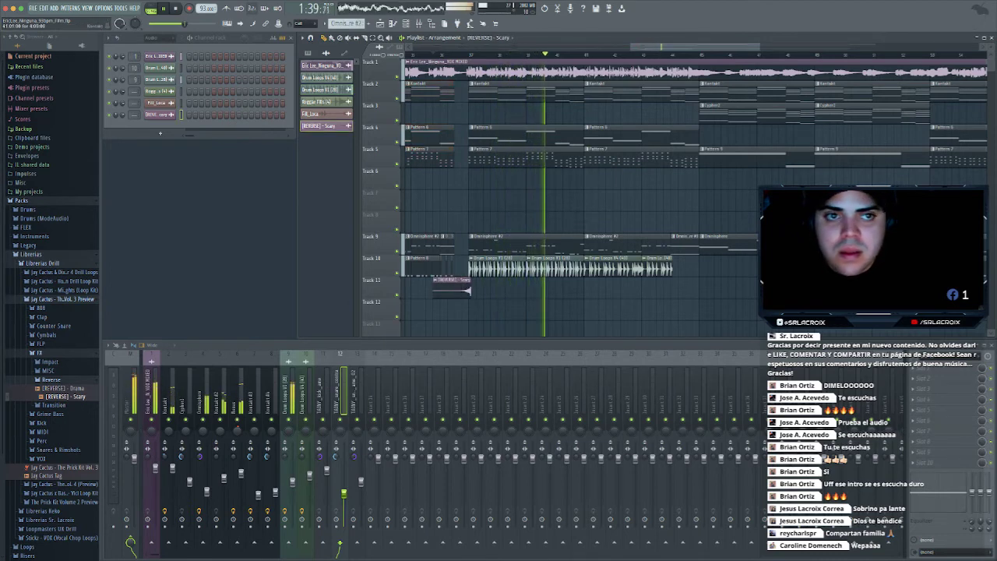
pyautogui.moveTo(760, 47); pyautogui.dragTo(650, 47)
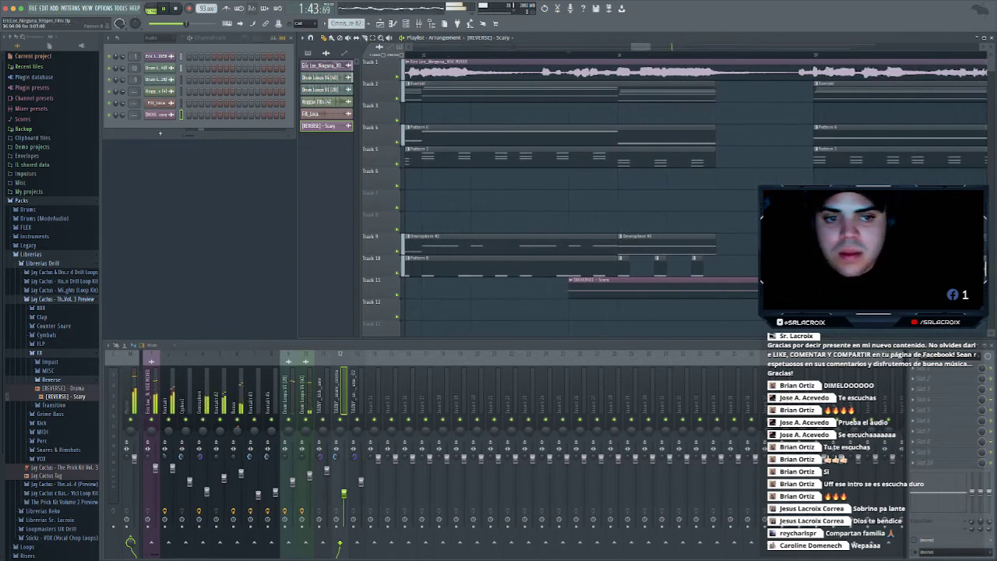
pyautogui.hscroll(-1, 650, 72)
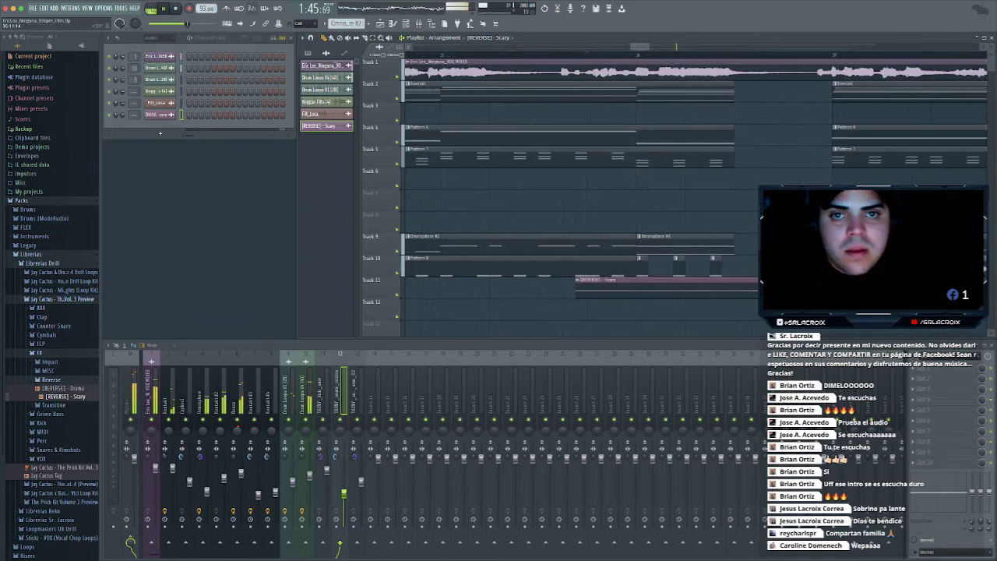
# Shorten the Pattern 7 clip on Track 5 to end at bar 44 and replay the transition into bar 45
pyautogui.click(651, 71)
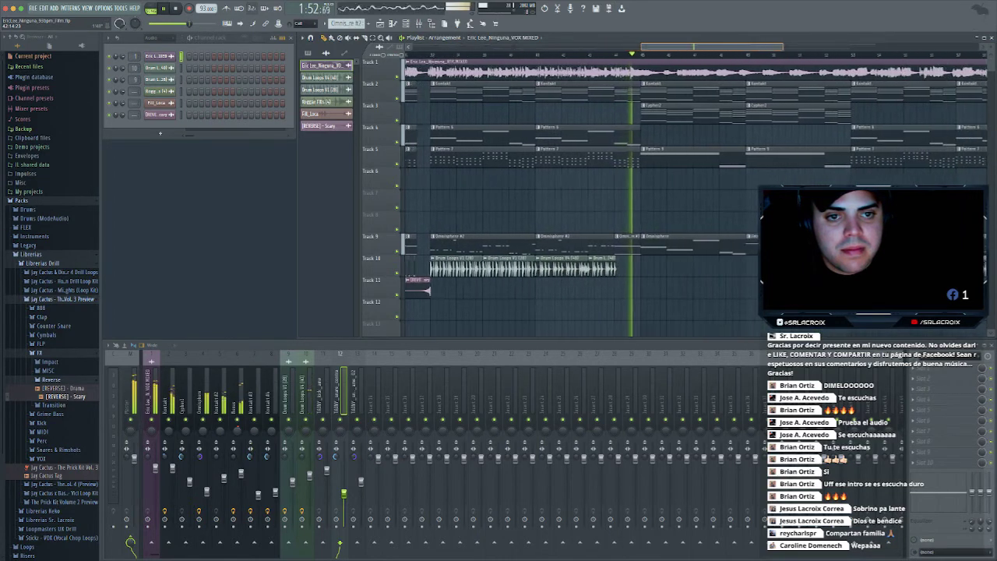
pyautogui.scroll(5, 696, 160)
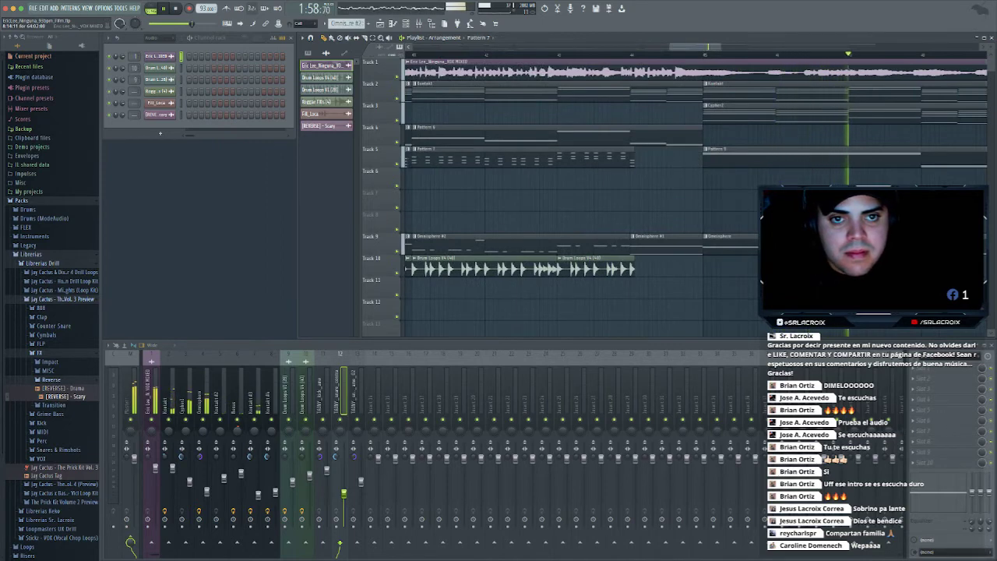
pyautogui.click(553, 54)
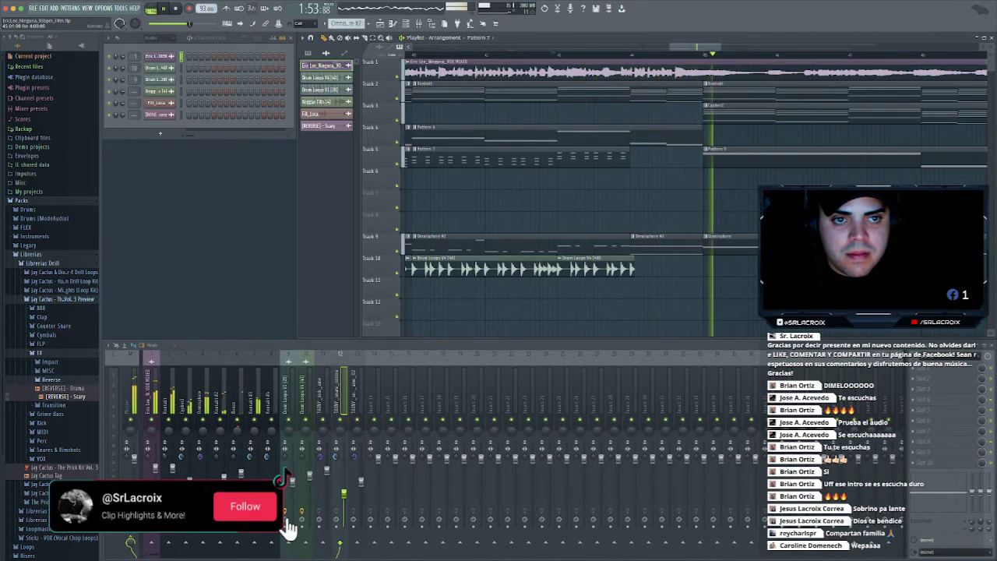
pyautogui.scroll(-4, 390, 90)
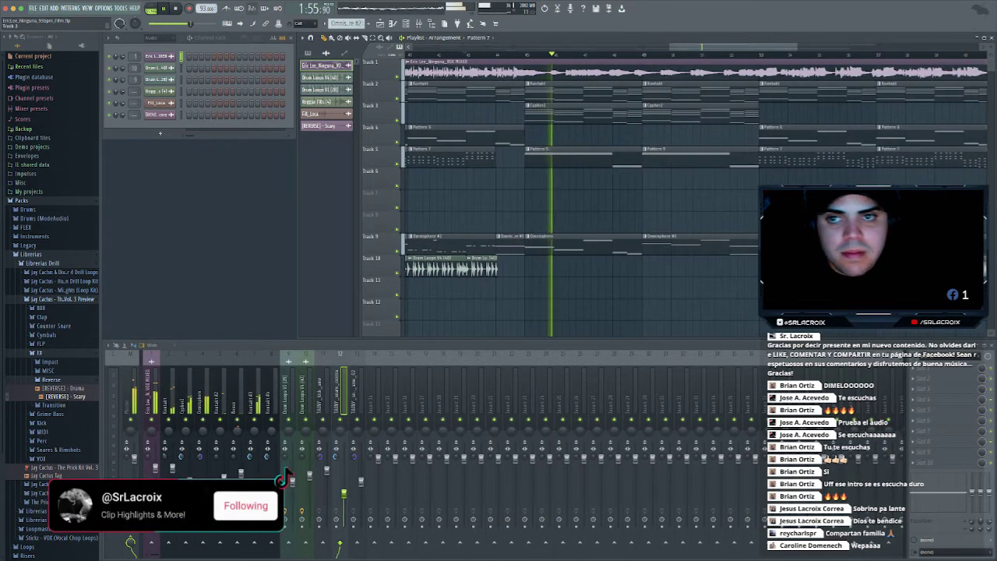
# Place Pattern 10 on Track 6 at bar 49
pyautogui.click(308, 53)
pyautogui.click(325, 174)
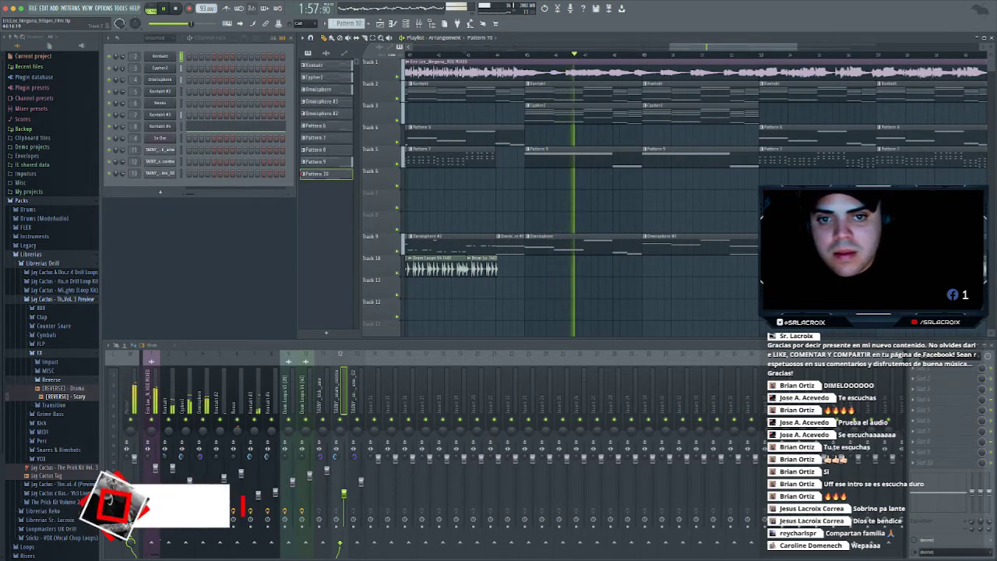
pyautogui.moveTo(651, 201); pyautogui.dragTo(652, 180)
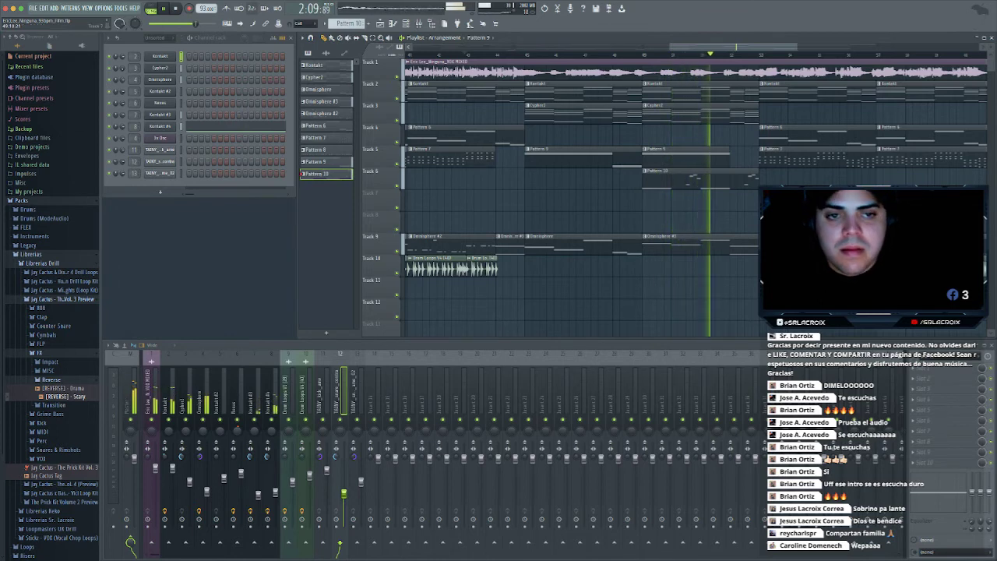
# Delete the Pattern 9 clip at bar 49 on Track 5 and set mixer insert 8 to 56% volume
pyautogui.click(581, 55)
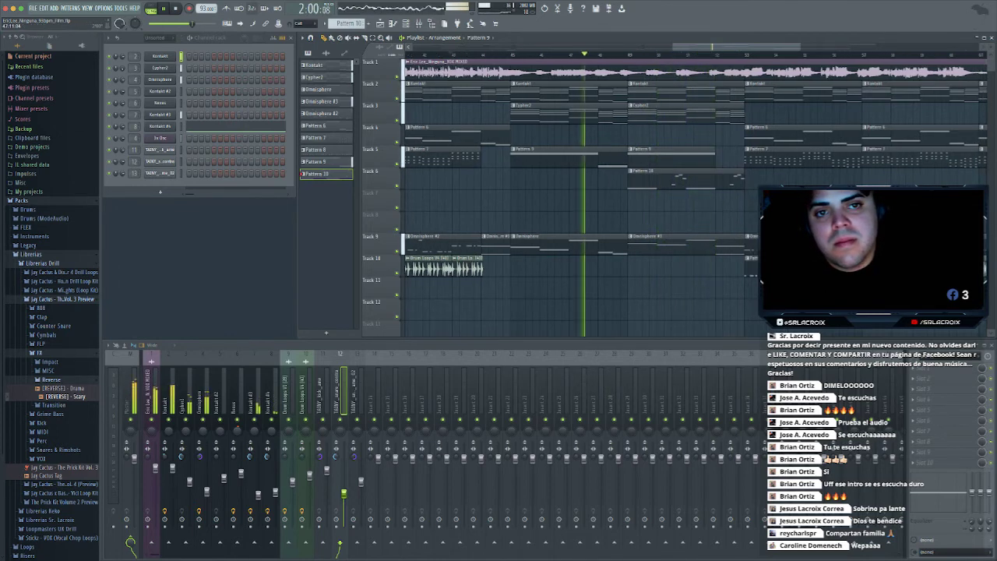
pyautogui.rightClick(643, 158)
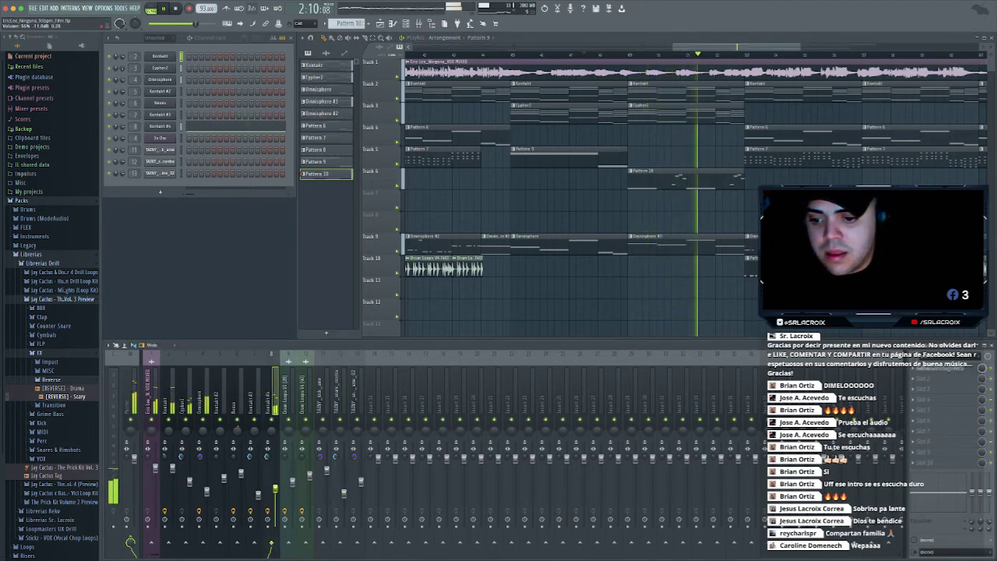
pyautogui.moveTo(800, 47); pyautogui.dragTo(770, 47)
pyautogui.hscroll(6, 581, 195)
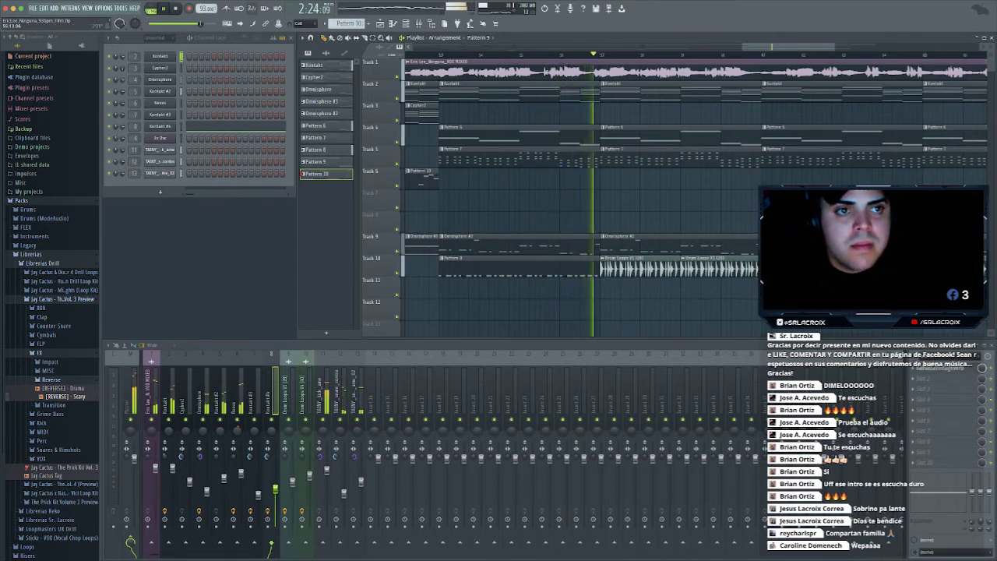
pyautogui.moveTo(834, 46); pyautogui.dragTo(876, 47)
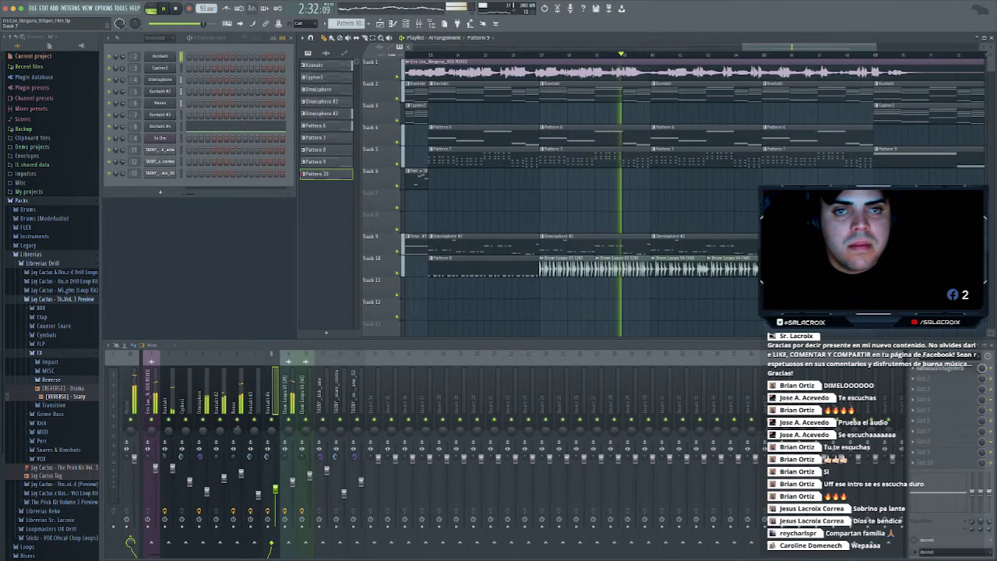
# Browse the Librerias Sr. Lacroix sample library to the Fills folder in Reggaeton Vol. 3's One Shots
pyautogui.click(41, 353)
pyautogui.click(63, 299)
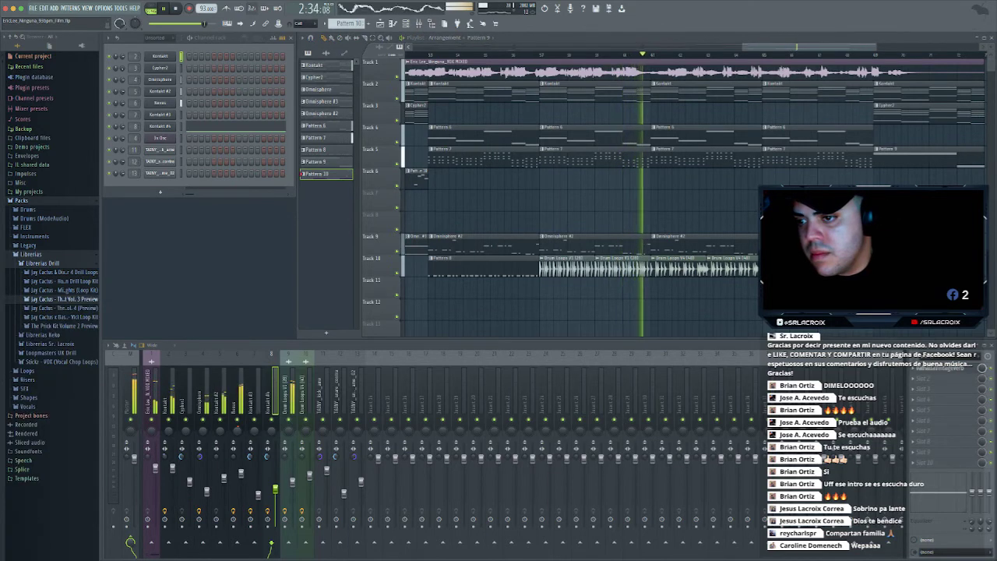
pyautogui.click(43, 263)
pyautogui.click(49, 282)
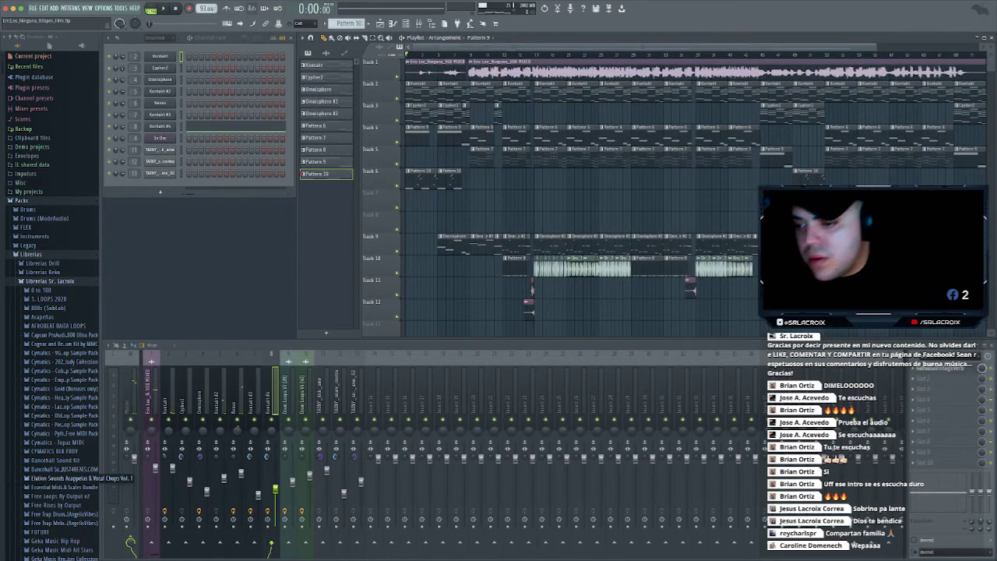
pyautogui.scroll(-15, 46, 477)
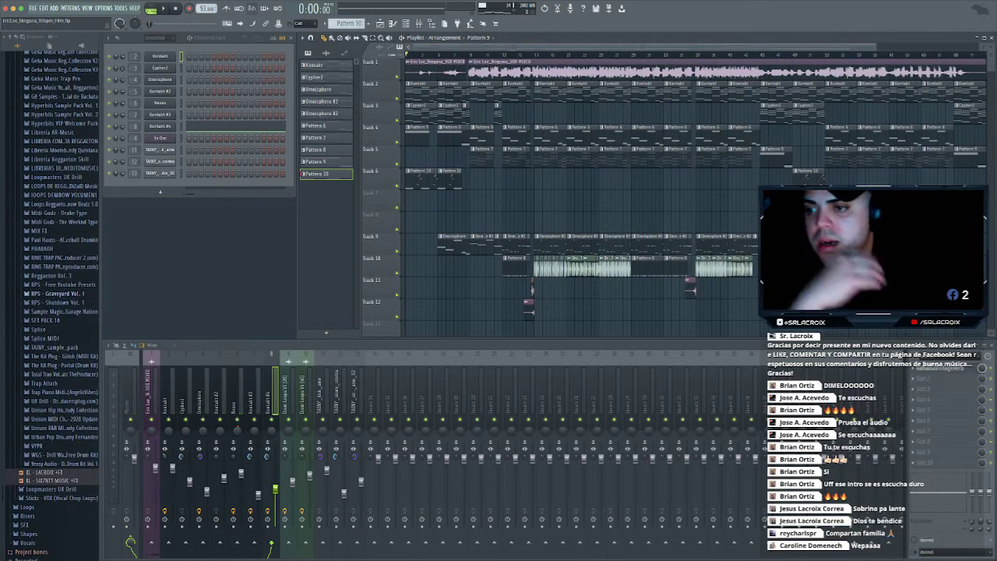
pyautogui.click(52, 276)
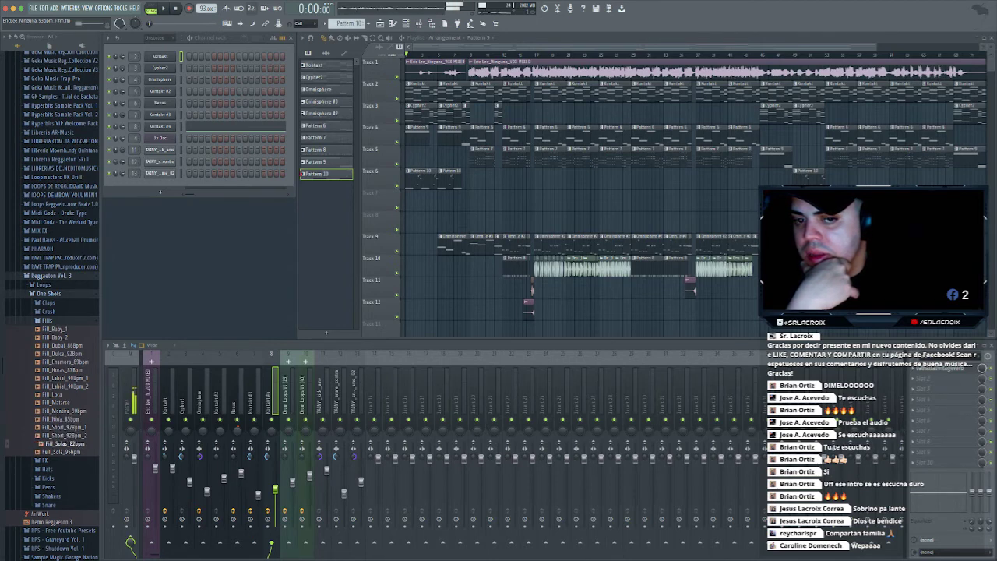
# Add the Fill_Solas_82bpm sample to the playlist and position its clip on Track 11 just before bar 57
pyautogui.moveTo(66, 444); pyautogui.dragTo(467, 310)
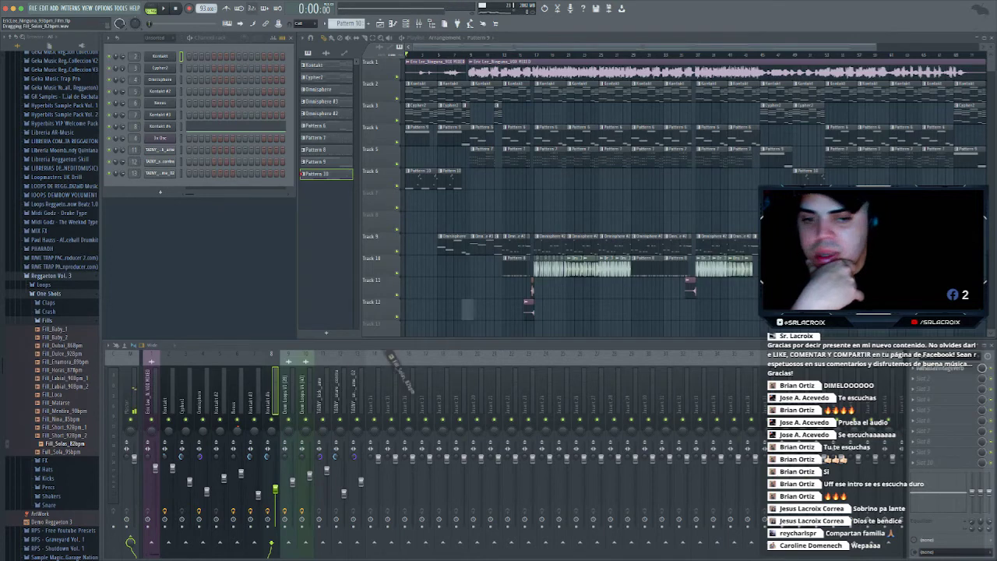
pyautogui.moveTo(565, 308); pyautogui.dragTo(565, 312)
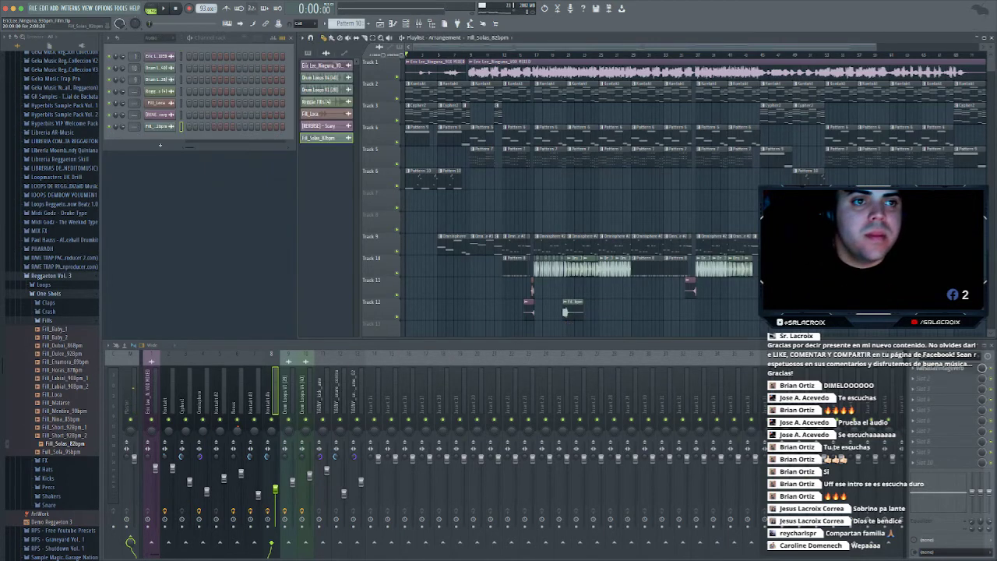
pyautogui.scroll(5, 545, 304)
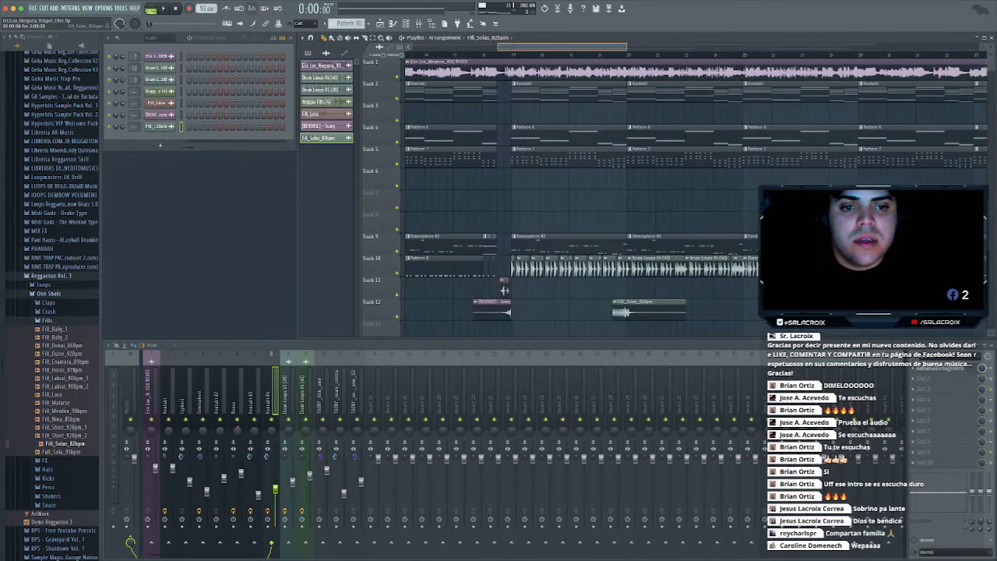
pyautogui.moveTo(562, 47); pyautogui.dragTo(567, 47)
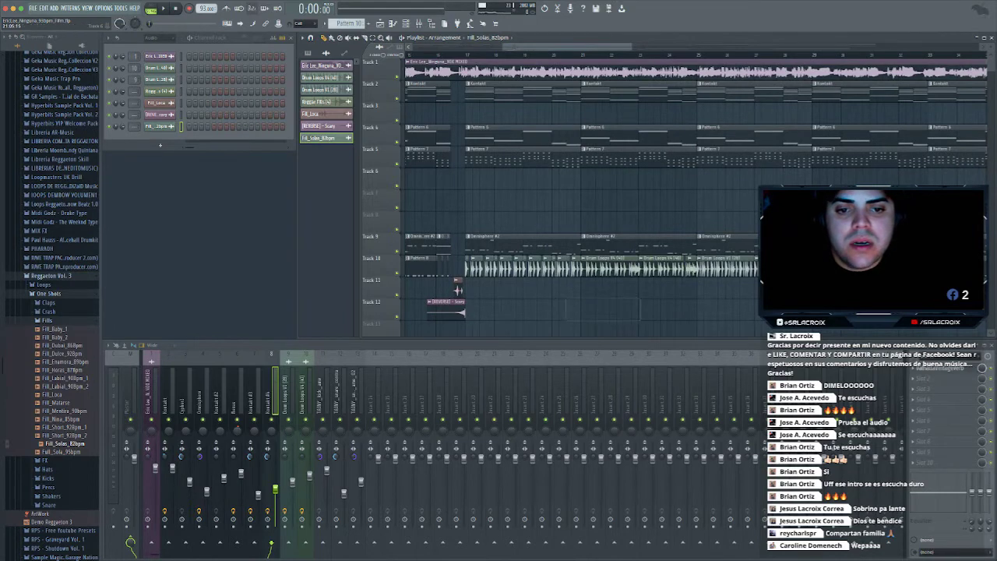
pyautogui.hscroll(5, 458, 290)
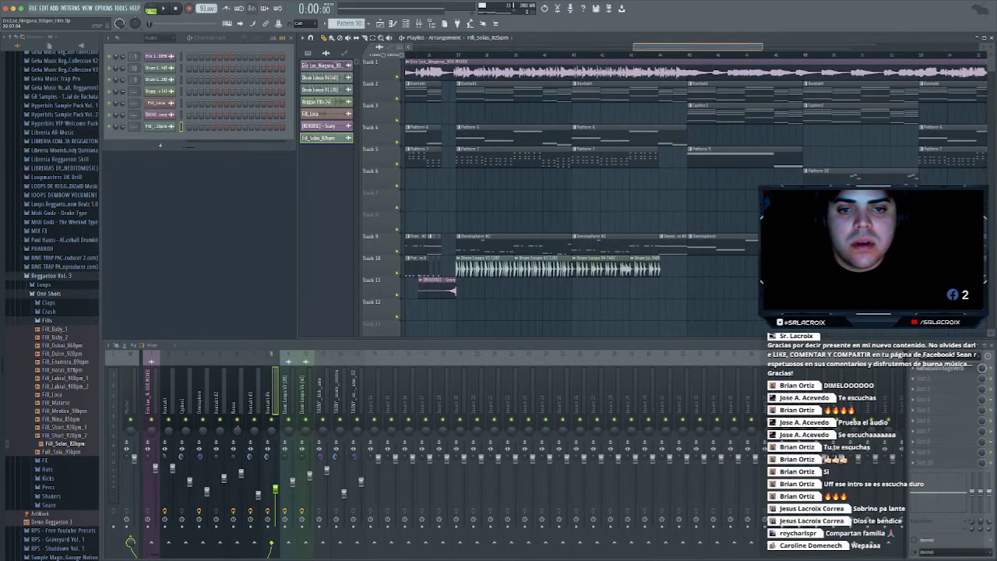
pyautogui.hscroll(5, 694, 187)
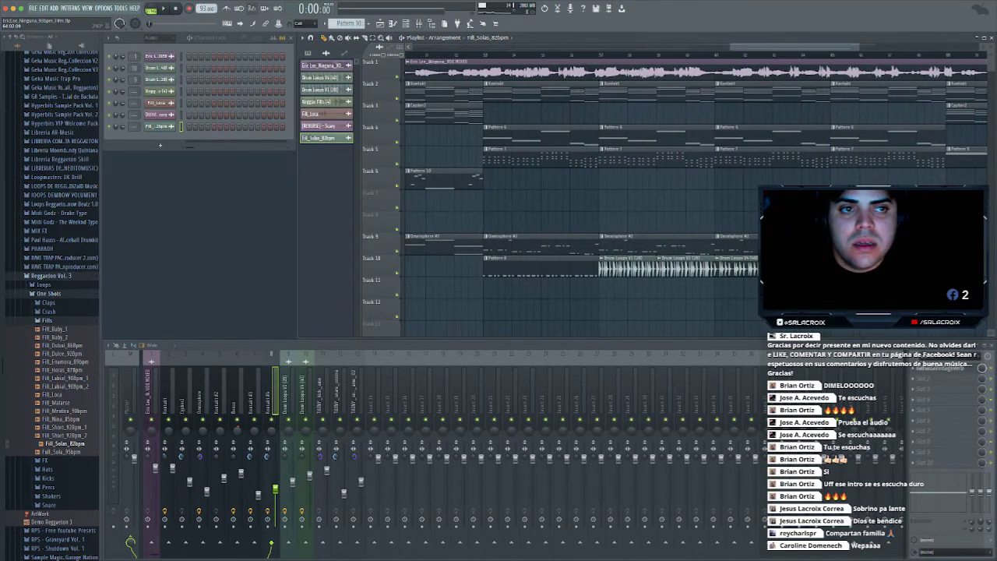
pyautogui.scroll(4, 693, 187)
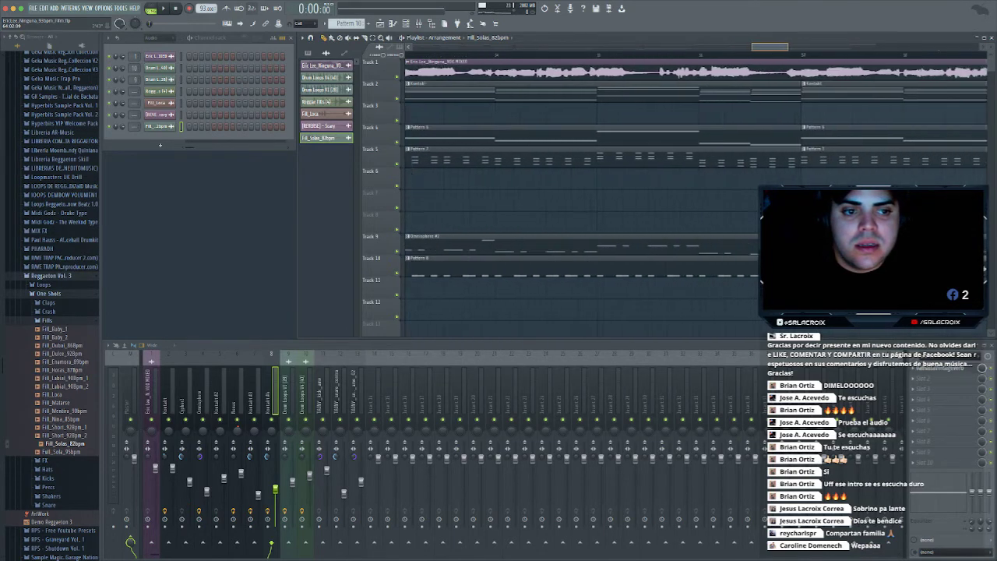
pyautogui.scroll(3, 693, 187)
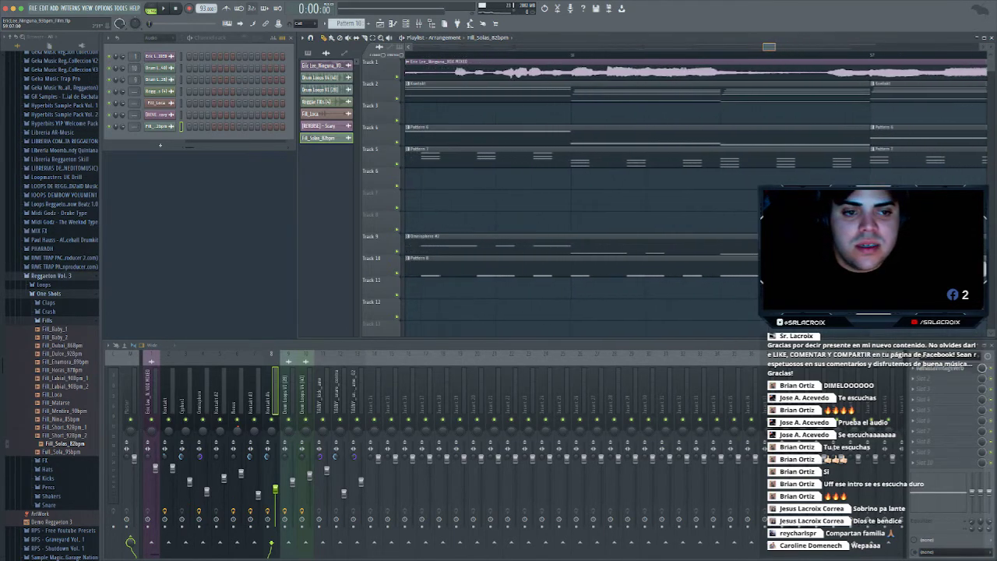
pyautogui.moveTo(639, 289); pyautogui.dragTo(713, 289)
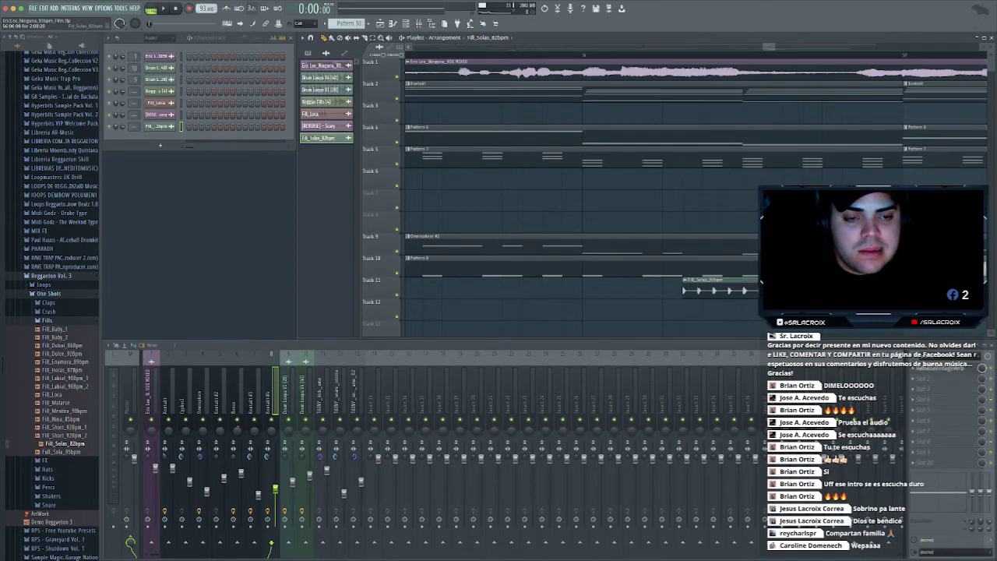
# Shorten the Pattern 8 clip on Track 10 to end midway through bar 56 where the fill starts, and close the fill's sample settings
pyautogui.doubleClick(793, 289)
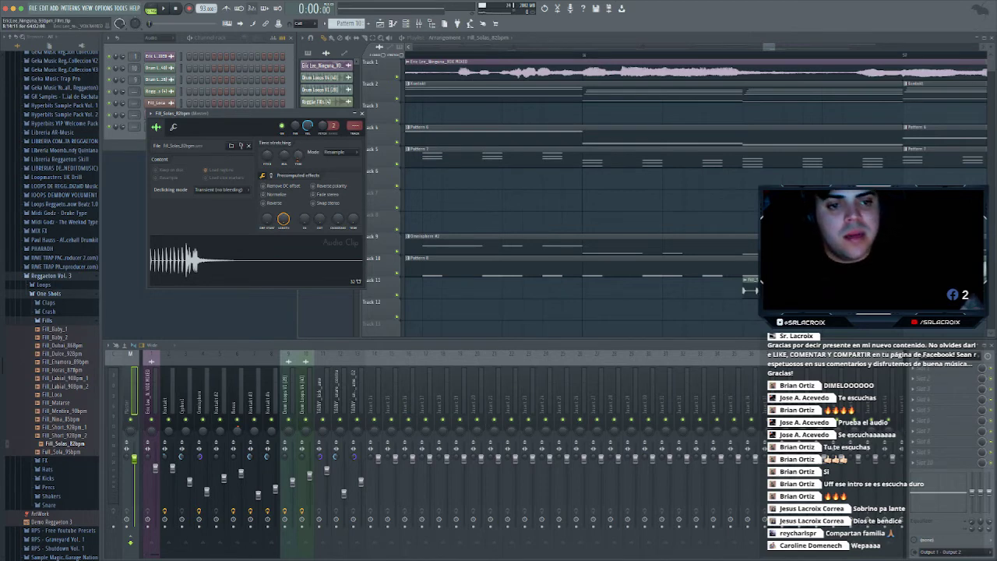
pyautogui.moveTo(902, 269); pyautogui.dragTo(844, 269)
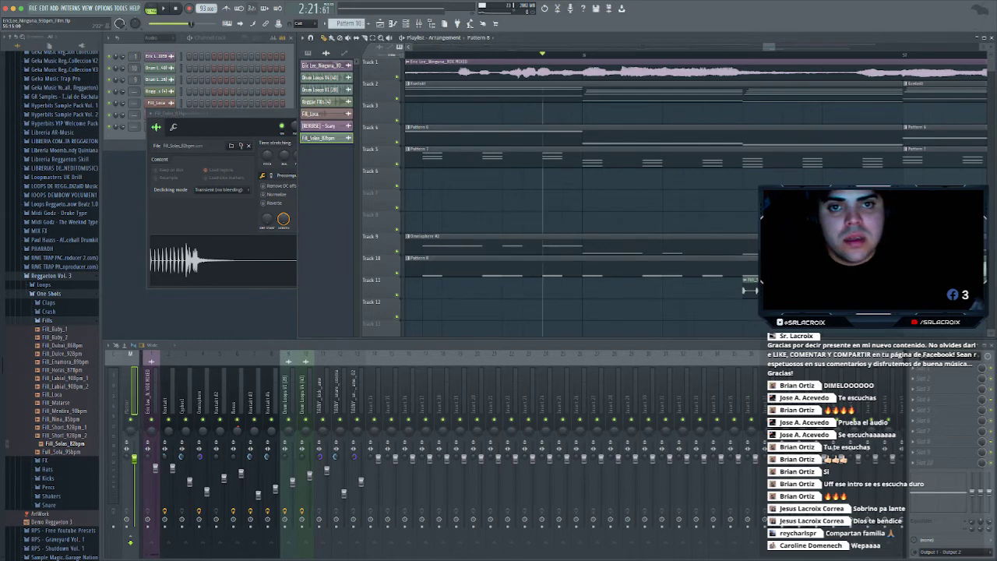
pyautogui.press('space')
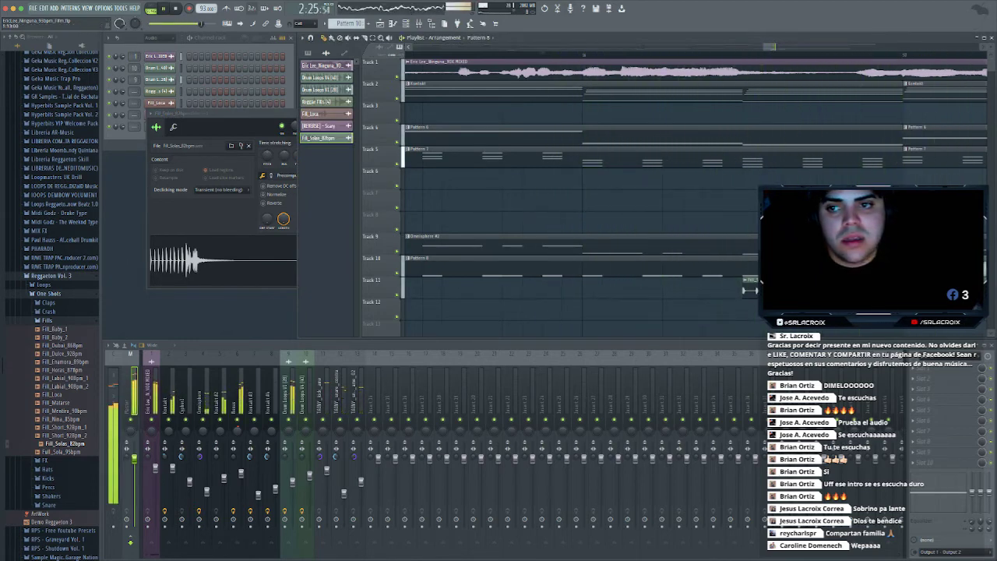
pyautogui.moveTo(226, 114); pyautogui.dragTo(182, 166)
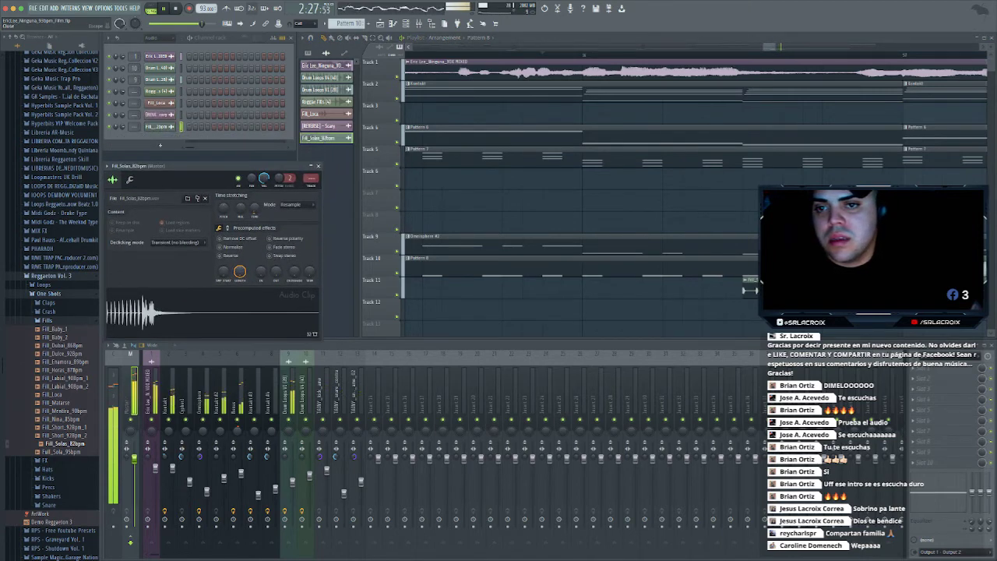
pyautogui.click(318, 166)
# Replay the transition into bar 57 to check how the Fill_Solas_82bpm clip leads into the drum loop
pyautogui.moveTo(776, 47); pyautogui.dragTo(809, 46)
pyautogui.click(465, 55)
pyautogui.moveTo(465, 55); pyautogui.dragTo(431, 55)
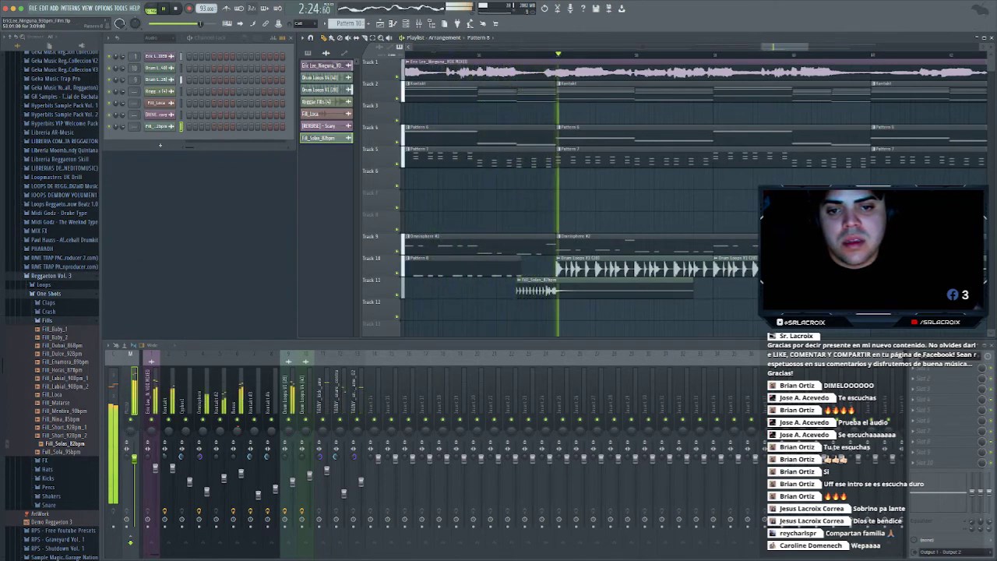
pyautogui.press('space')
pyautogui.moveTo(809, 47); pyautogui.dragTo(776, 47)
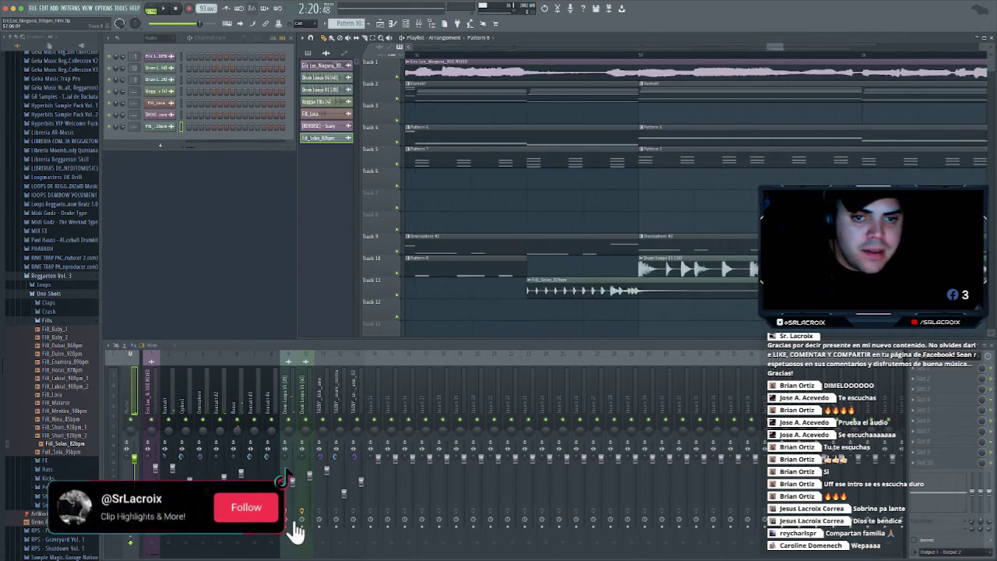
pyautogui.click(481, 54)
pyautogui.press('space')
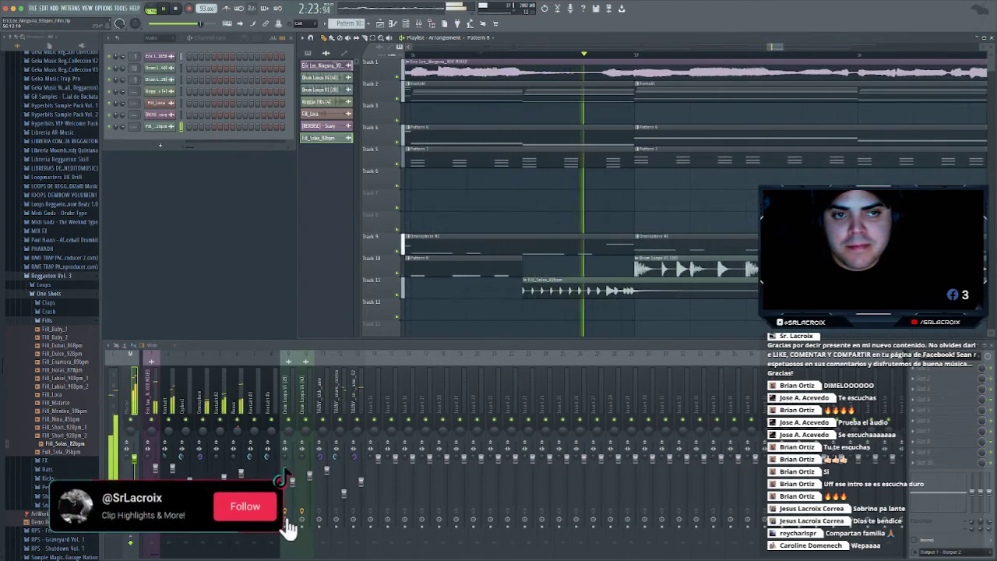
pyautogui.press('space')
# Examine the Pattern 6 notes and the notes of the Omnisphere #3 clip before bar 53, including its 3x Osc part
pyautogui.moveTo(785, 47); pyautogui.dragTo(772, 47)
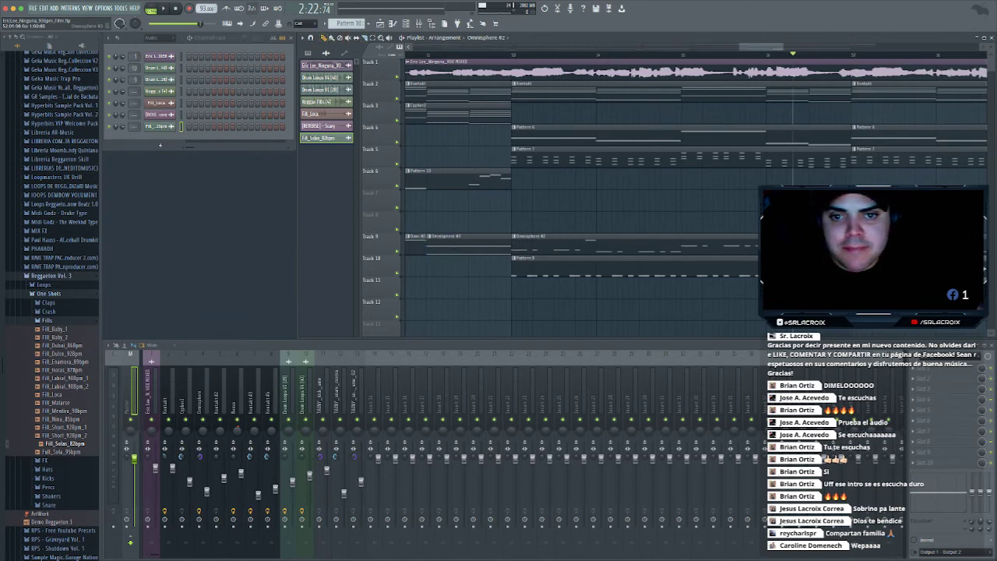
pyautogui.click(469, 243)
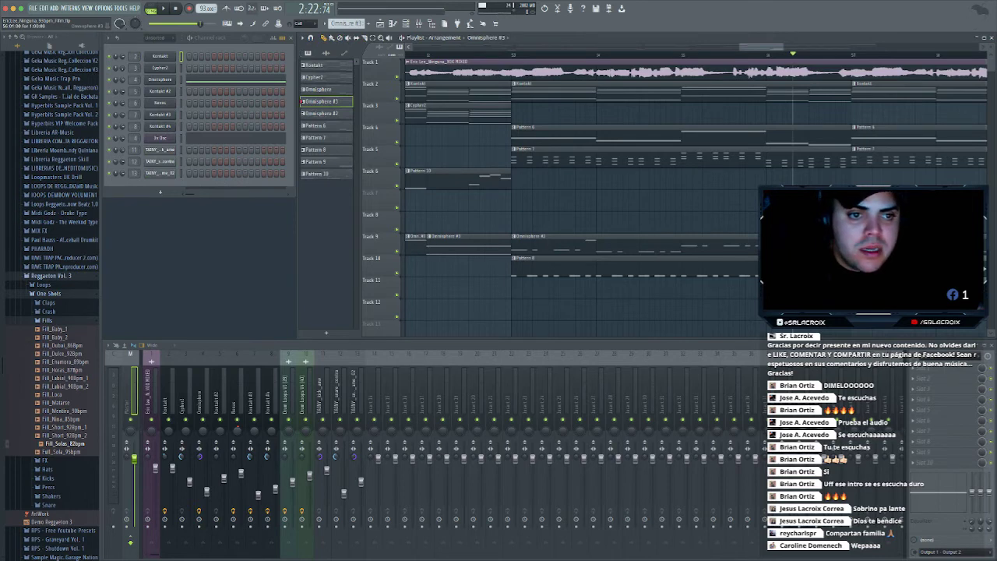
pyautogui.doubleClick(819, 139)
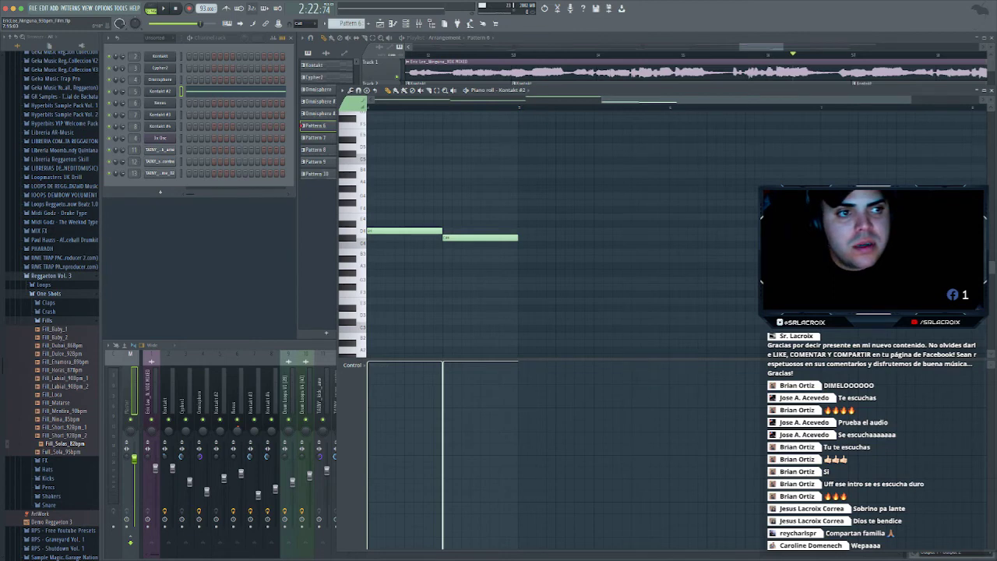
pyautogui.click(992, 91)
pyautogui.doubleClick(469, 243)
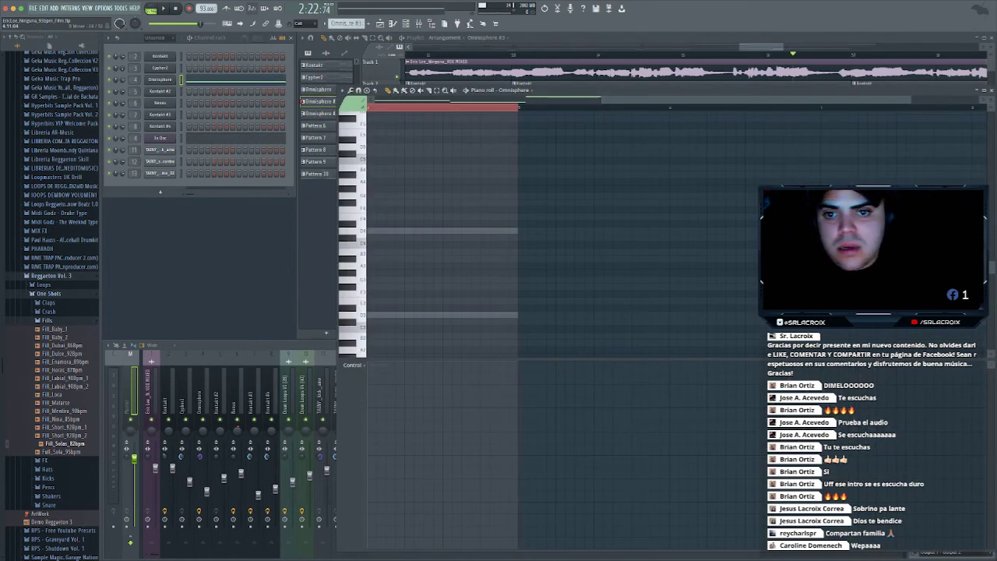
pyautogui.hscroll(-2, 464, 243)
pyautogui.hscroll(1, 464, 243)
pyautogui.click(215, 138)
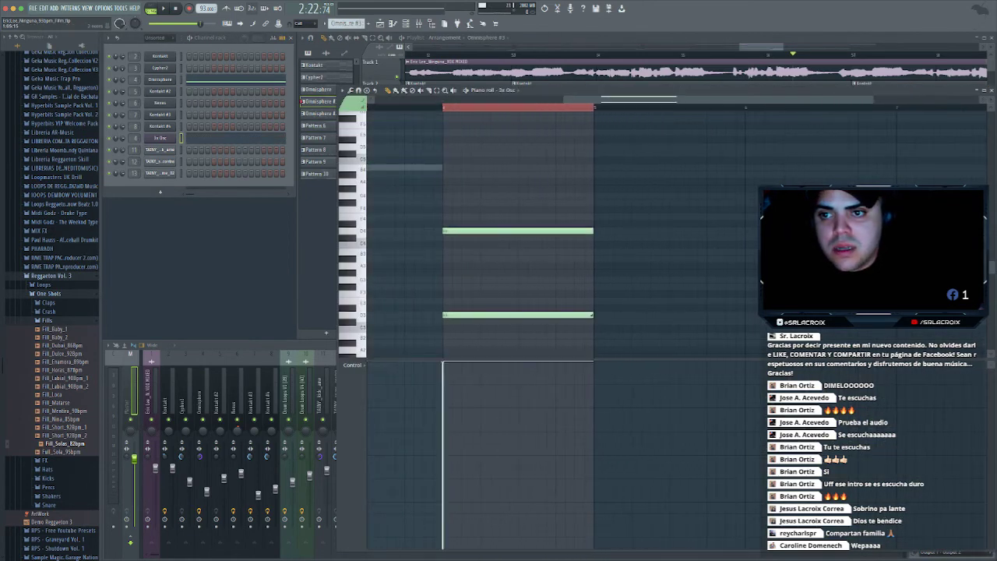
# Copy the two 3x Osc notes of Omnisphere #3 into a separate pattern and open them in the piano roll
pyautogui.moveTo(573, 207); pyautogui.dragTo(556, 353)
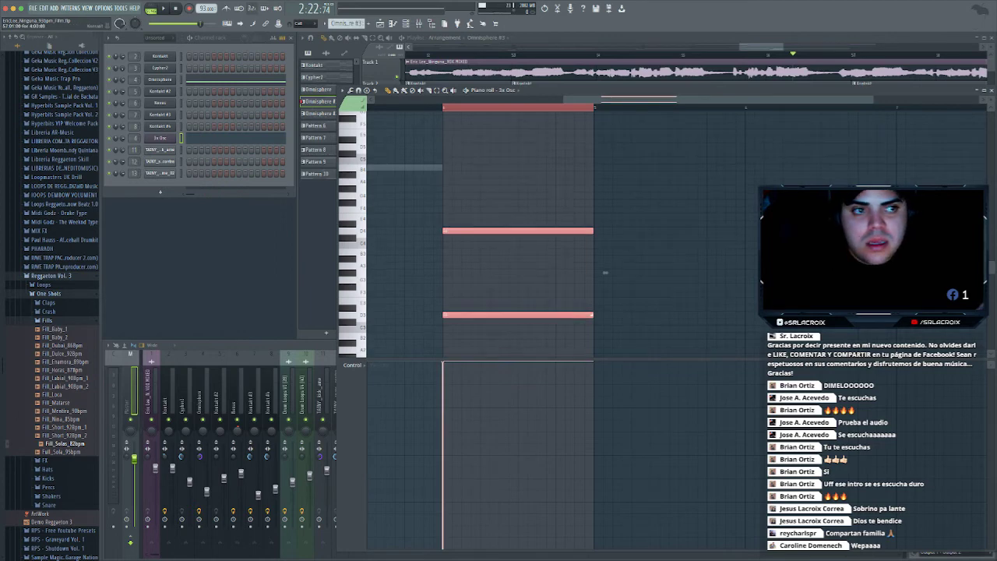
pyautogui.press('F7')
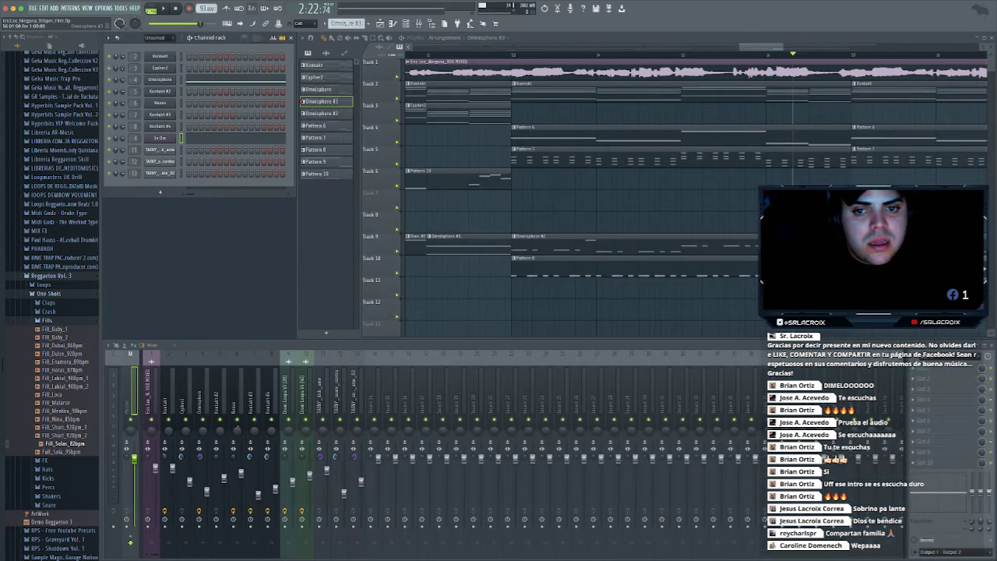
pyautogui.hotkey('ctrl', 'shift', 'c')
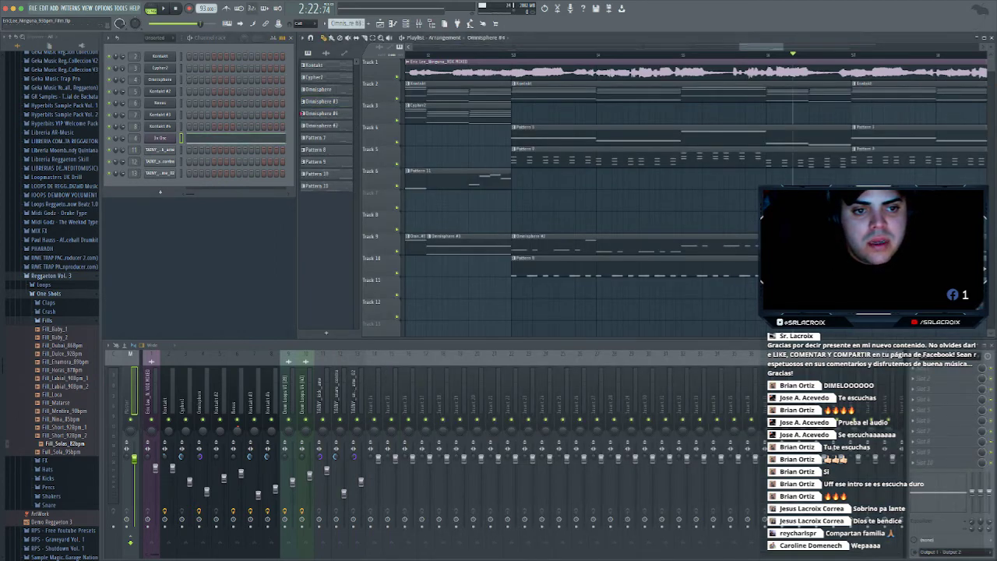
pyautogui.press('F7')
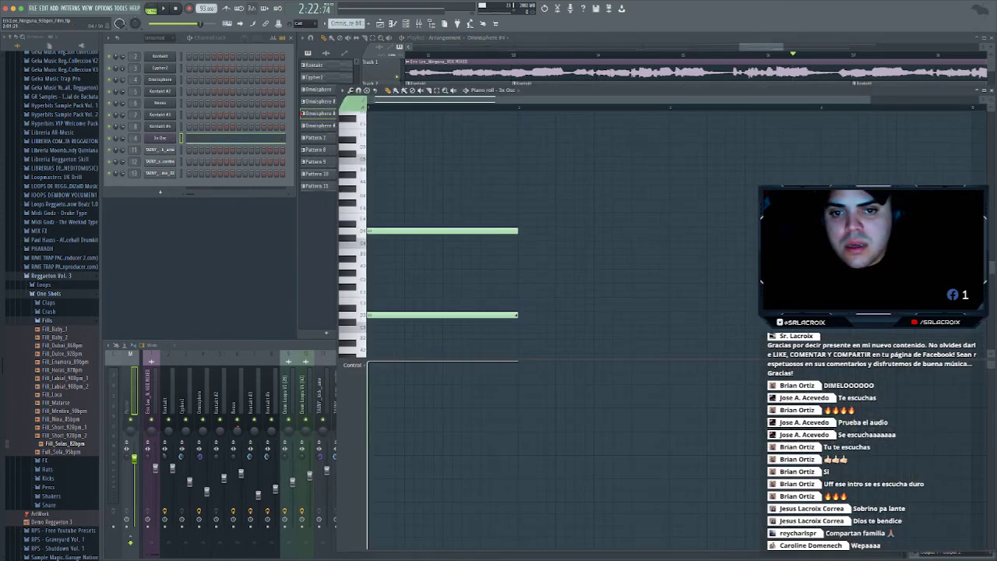
# Shorten both copied 3x Osc notes to half a bar, lower them by one semitone, and close the piano roll
pyautogui.moveTo(521, 214); pyautogui.dragTo(447, 320)
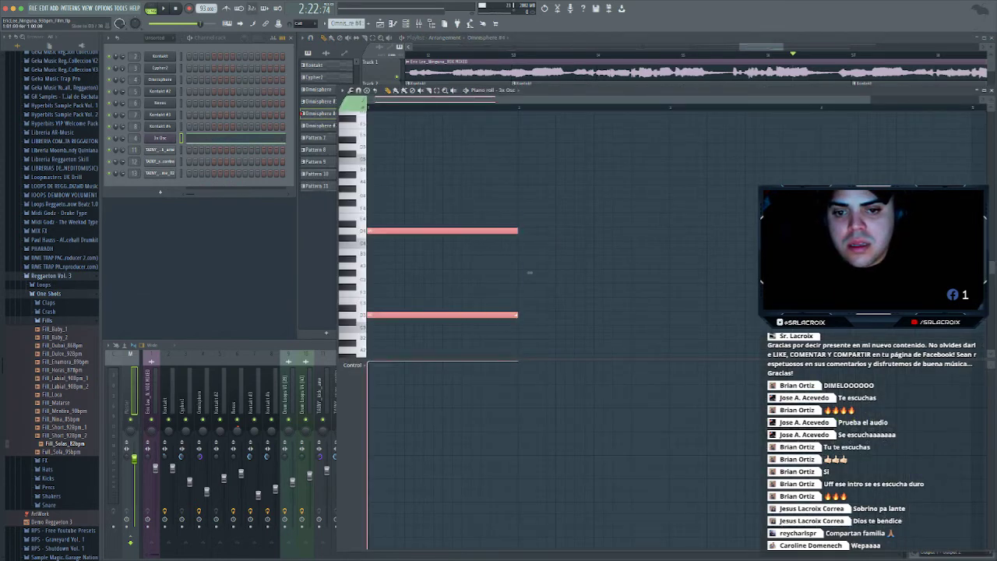
pyautogui.moveTo(521, 273); pyautogui.dragTo(455, 280)
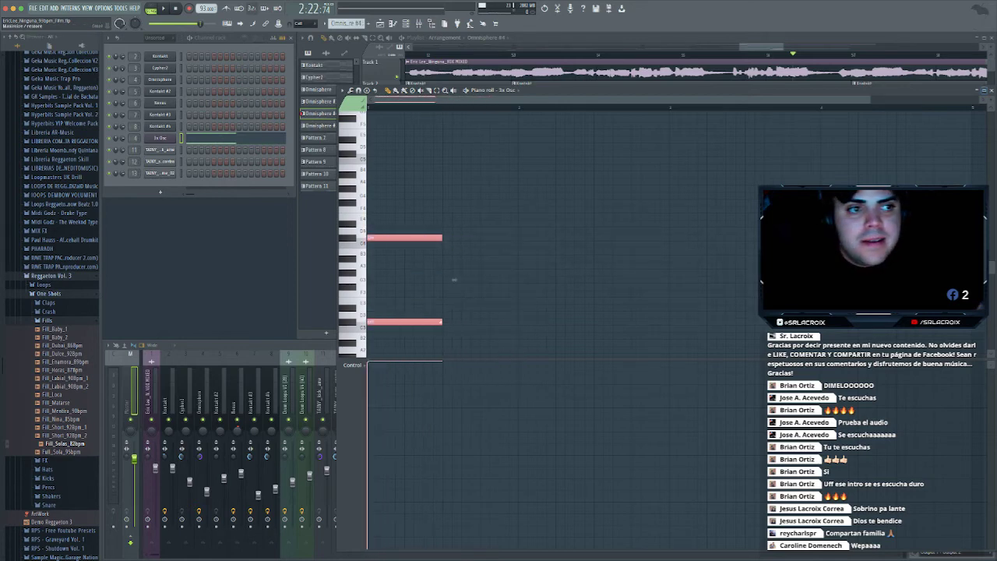
pyautogui.press('F7')
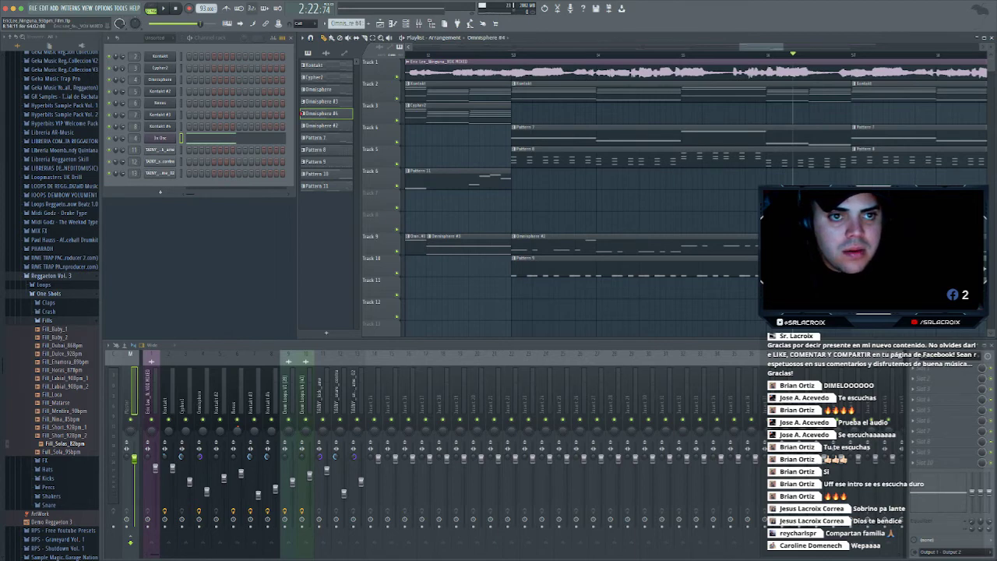
# Play the arrangement from bar 55 through the fill and the following drum loop section
pyautogui.click(712, 62)
pyautogui.click(712, 55)
pyautogui.press('space')
pyautogui.moveTo(748, 46); pyautogui.dragTo(760, 47)
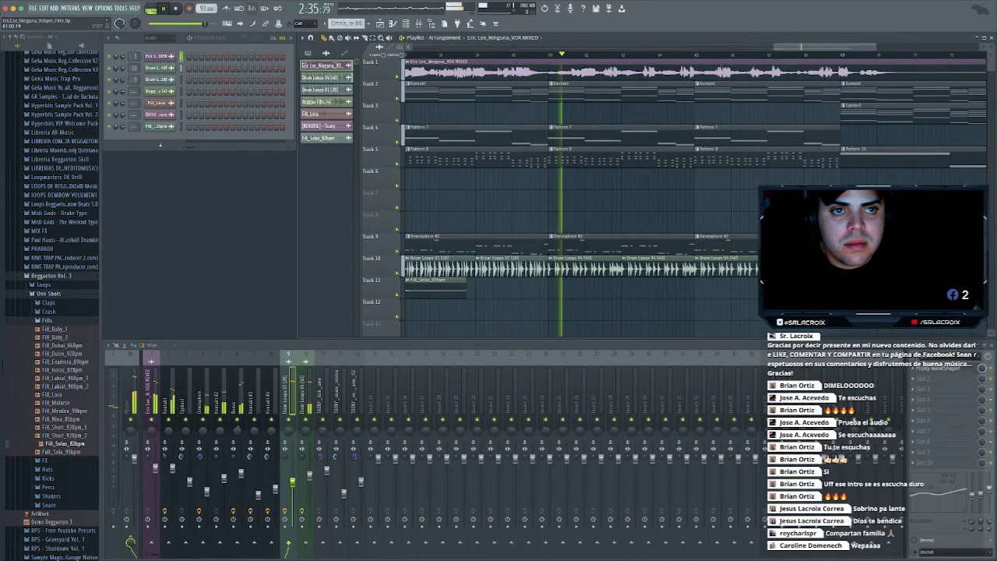
# Add another Pattern 11 clip on Track 6 in the arrangement's final section and play the song to check it
pyautogui.moveTo(774, 47); pyautogui.dragTo(409, 47)
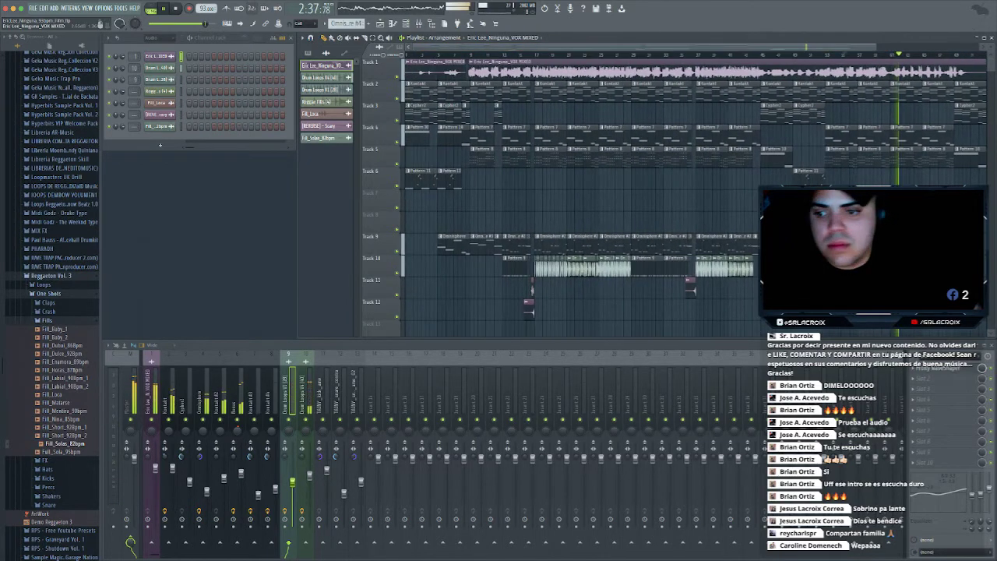
pyautogui.moveTo(147, 456); pyautogui.dragTo(147, 503)
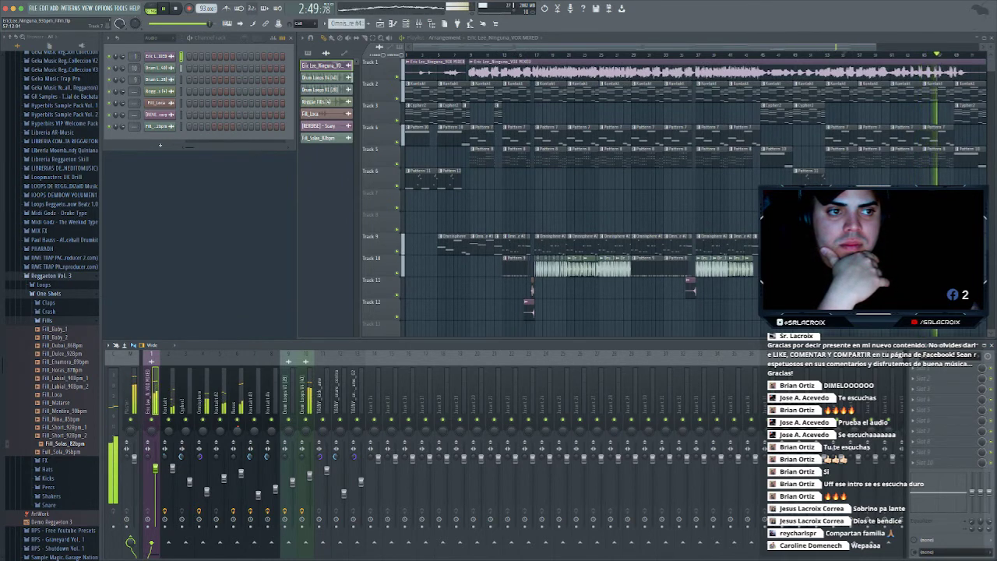
pyautogui.click(455, 179)
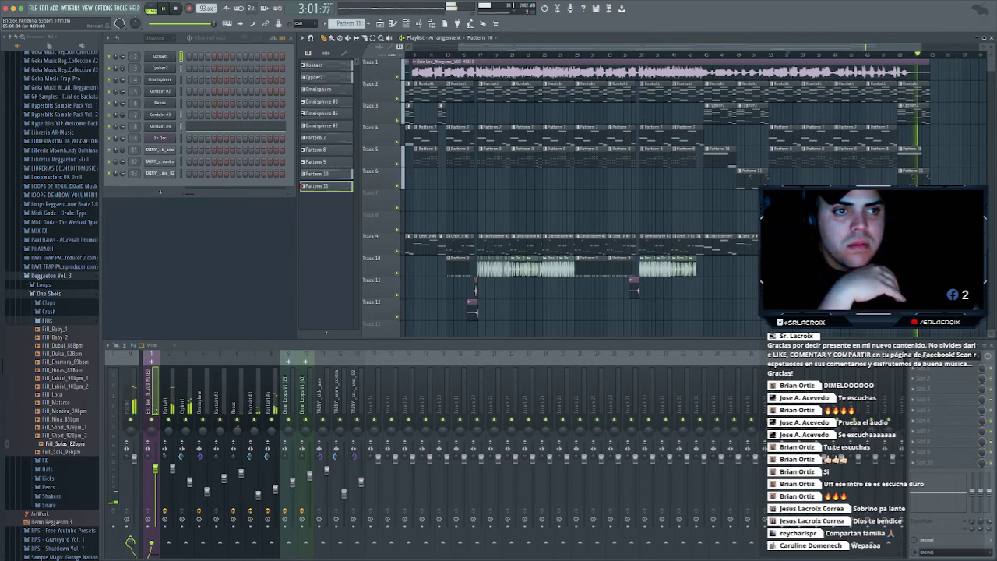
pyautogui.hscroll(-3, 581, 194)
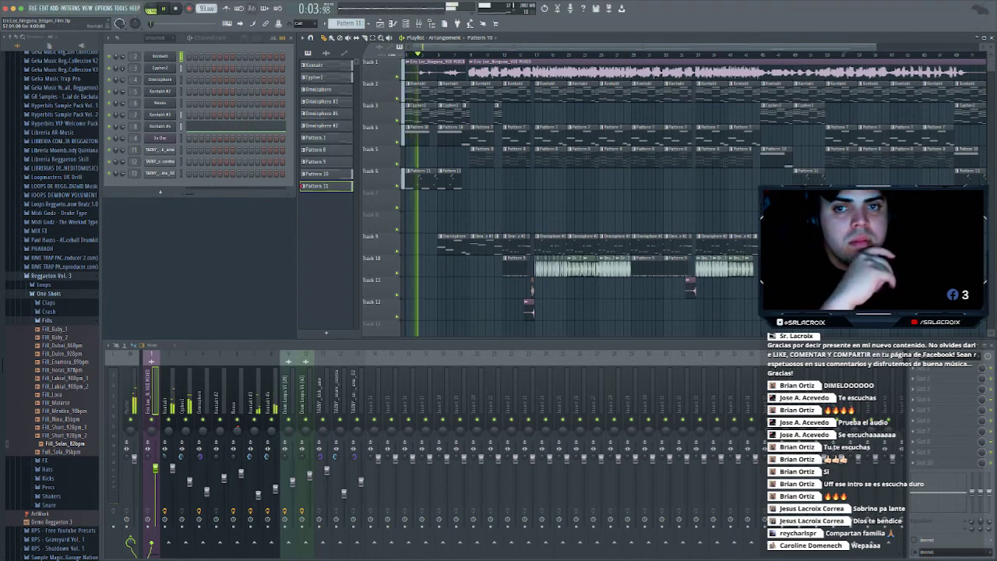
pyautogui.press('space')
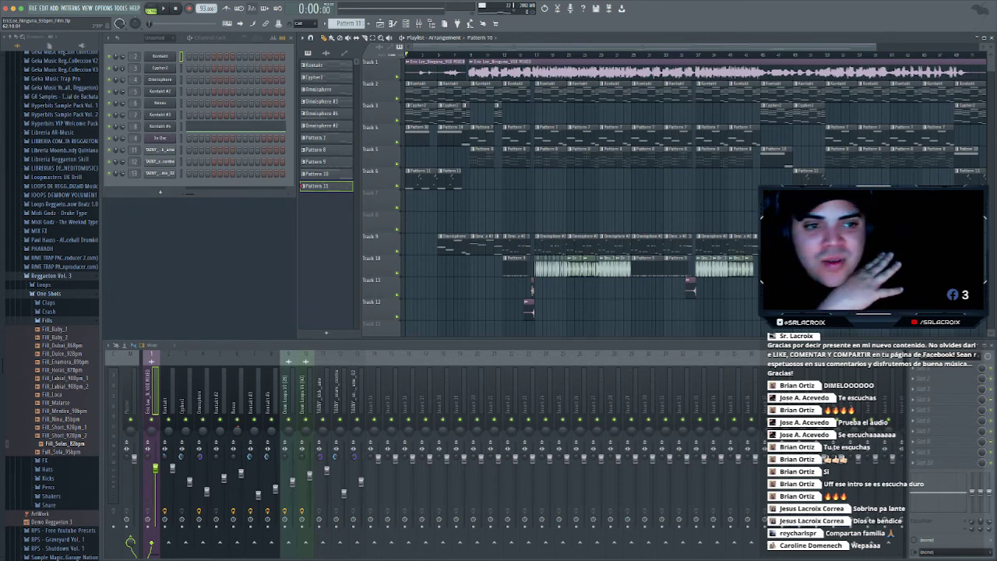
# Move all clips on Tracks 9 to 12 up by one track and deselect them
pyautogui.moveTo(403, 244); pyautogui.dragTo(402, 329)
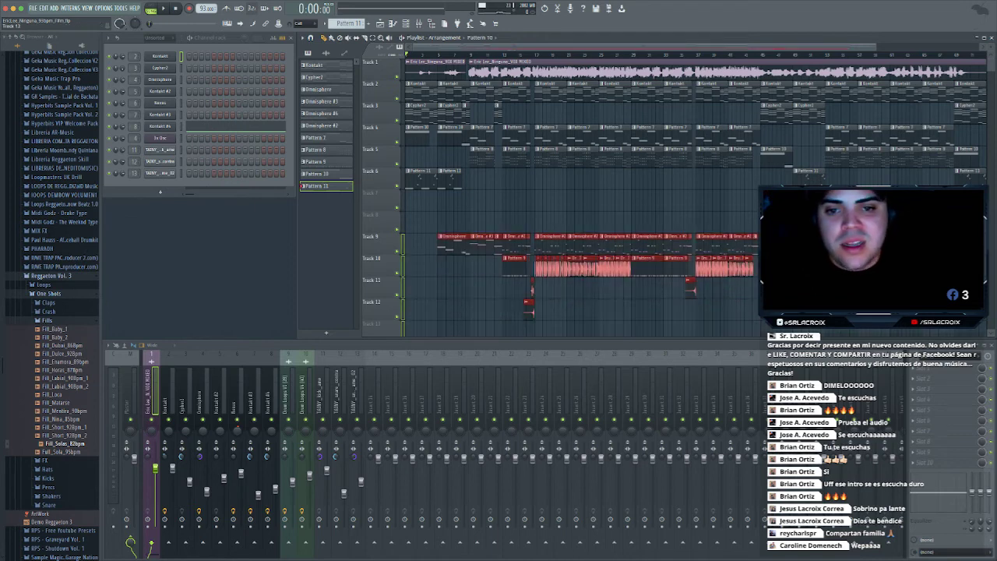
pyautogui.hotkey('shift', 'Up')
pyautogui.hotkey('shift', 'Up')
pyautogui.moveTo(585, 226); pyautogui.dragTo(584, 247)
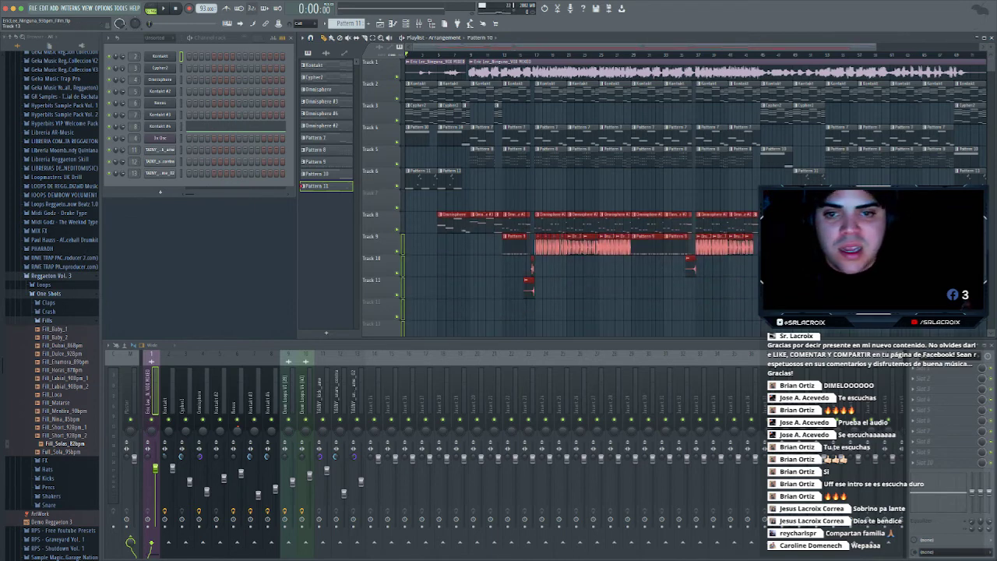
pyautogui.hotkey('ctrl', 'd')
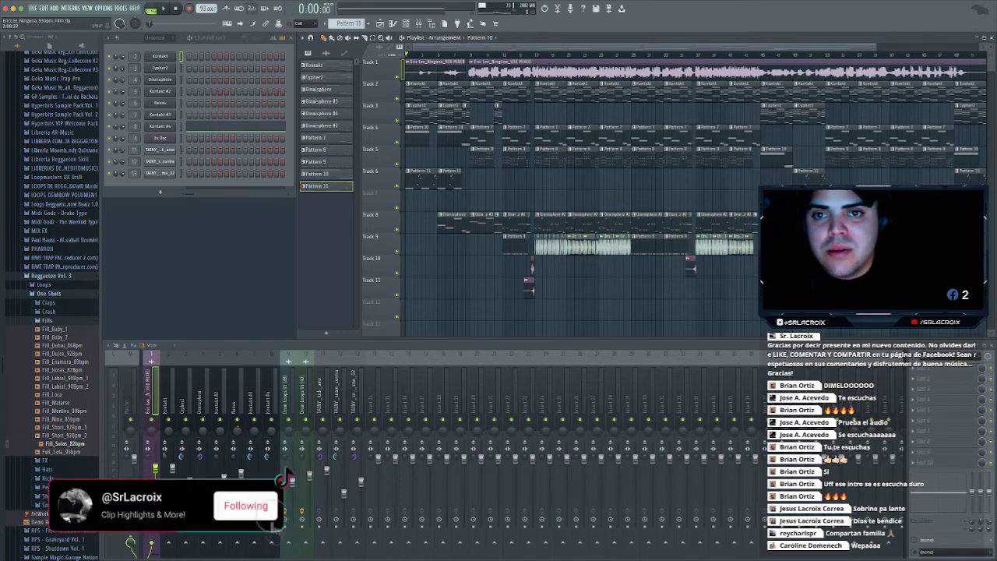
# Play the arrangement from the start and show all channels in the channel rack
pyautogui.press('space')
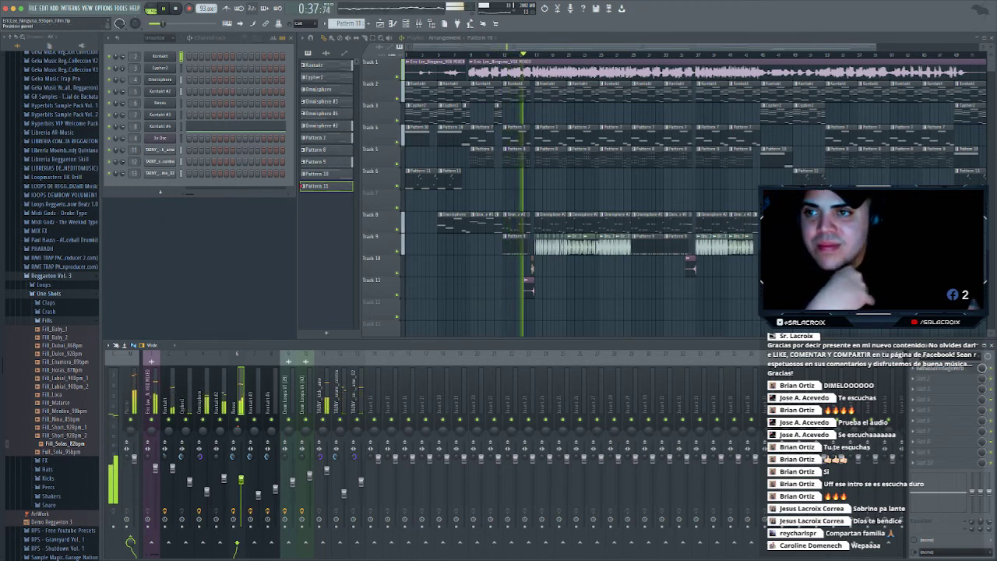
pyautogui.click(159, 37)
pyautogui.click(159, 47)
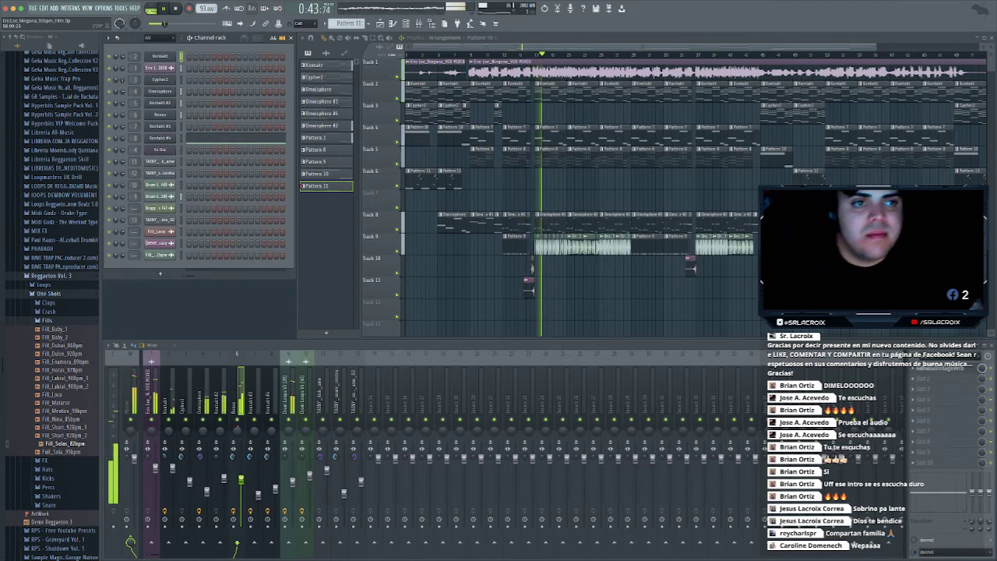
# Collapse the Reggaeton Vol. 3 folder and open the Modern crashes within the VYPR pack's Drum One Shots cymbals
pyautogui.click(48, 275)
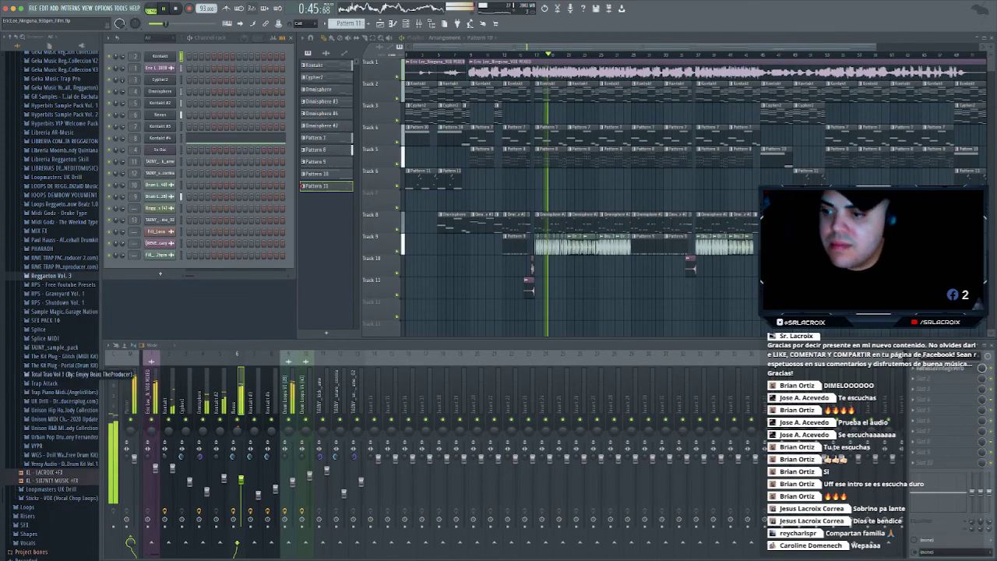
pyautogui.click(37, 447)
pyautogui.click(66, 455)
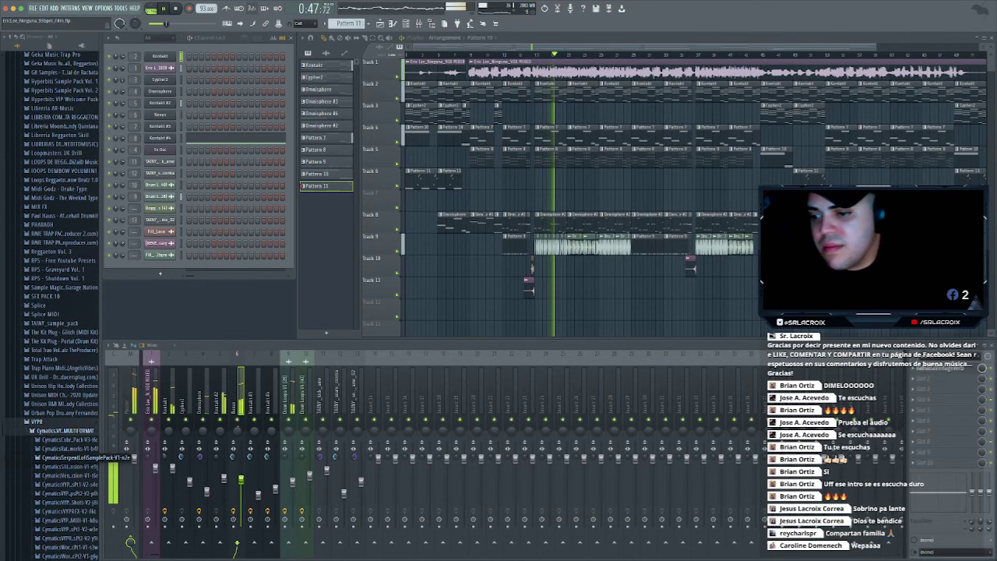
pyautogui.scroll(-5, 65, 436)
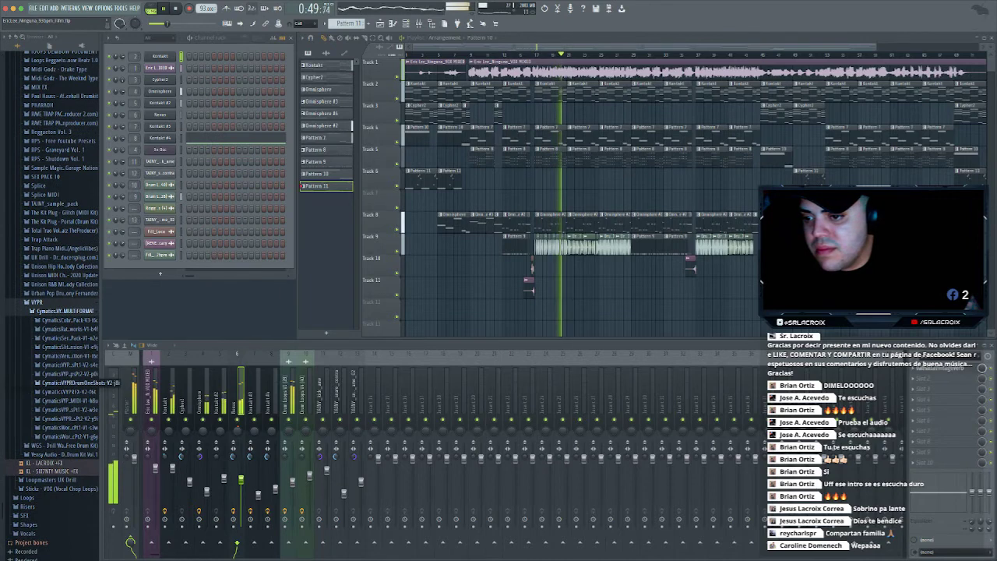
pyautogui.click(67, 383)
pyautogui.click(67, 392)
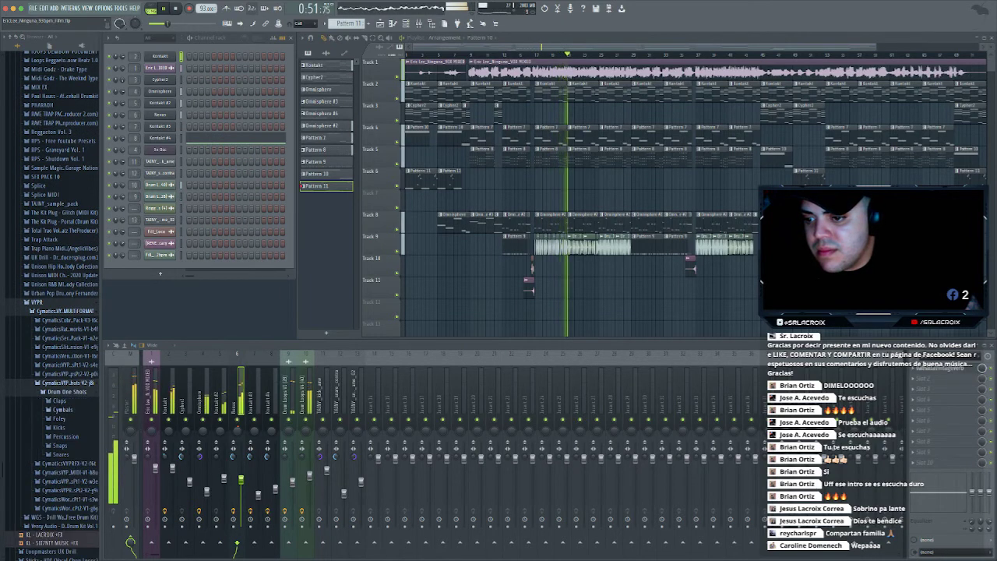
pyautogui.click(63, 410)
pyautogui.click(68, 419)
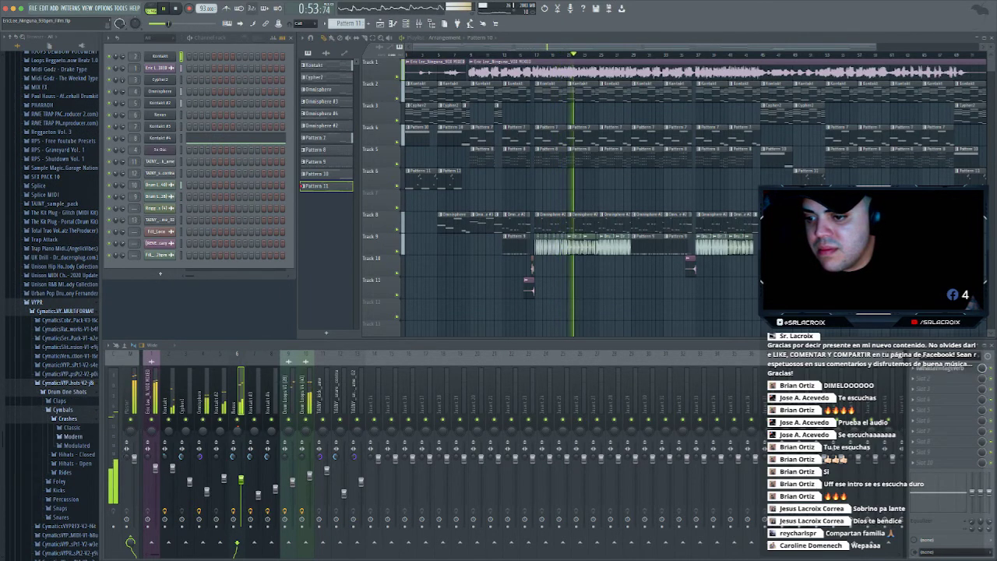
pyautogui.click(73, 436)
# Place VYPR Modern Crash 9 on Track 12 at bars 17, 25 and 37, and lower its level on mixer track 14
pyautogui.moveTo(569, 310); pyautogui.dragTo(545, 308)
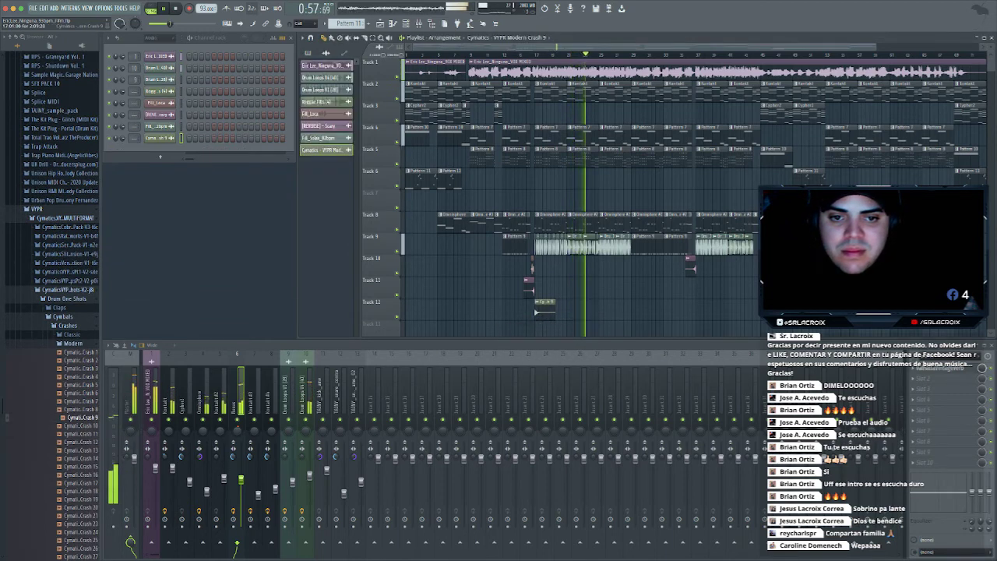
pyautogui.click(601, 306)
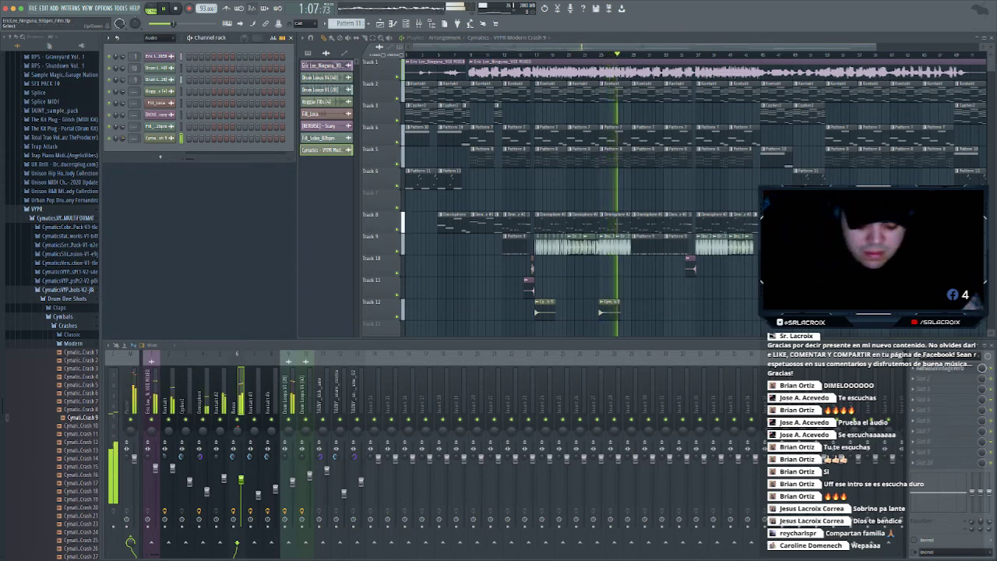
pyautogui.hotkey('ctrl', 'l')
pyautogui.moveTo(378, 474); pyautogui.dragTo(378, 501)
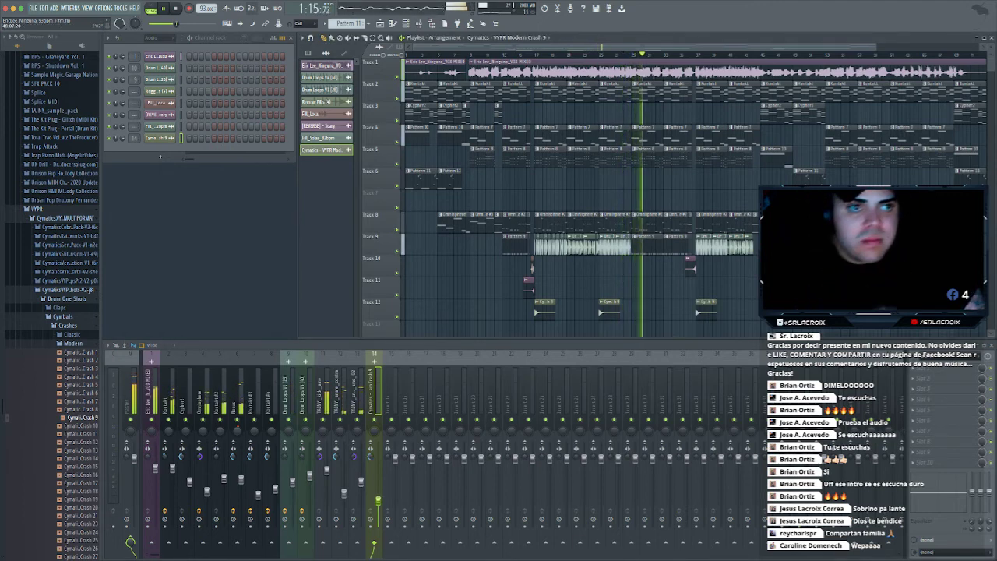
# Open the Crash 9 clip's channel settings and reduce the sample length to about two bars
pyautogui.moveTo(873, 47); pyautogui.dragTo(606, 46)
pyautogui.doubleClick(468, 311)
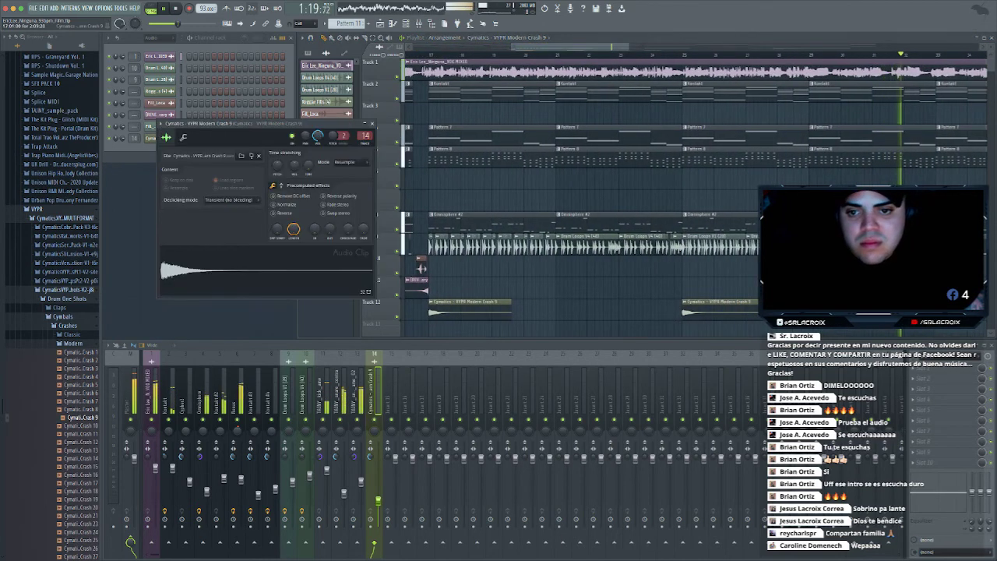
pyautogui.moveTo(293, 229); pyautogui.dragTo(294, 256)
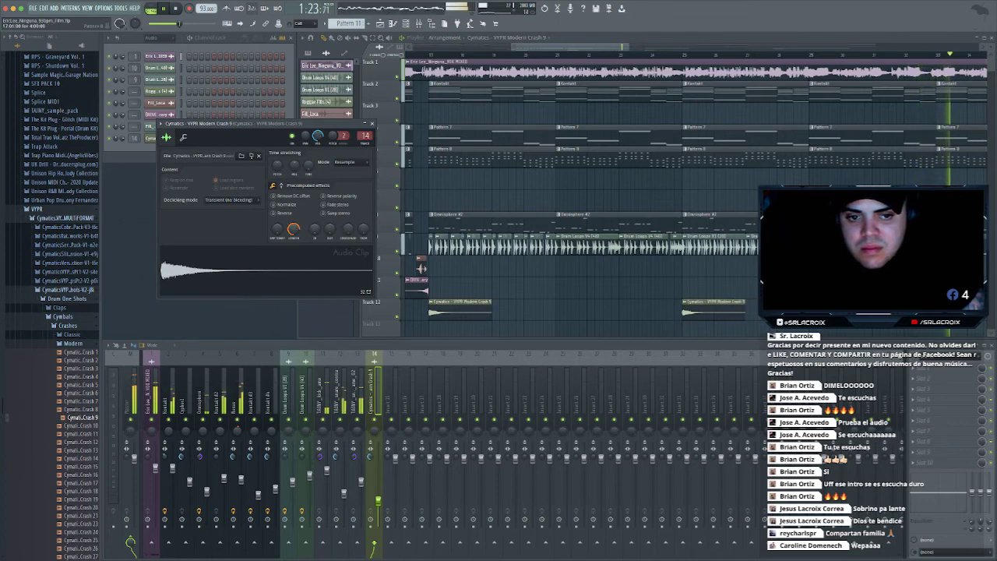
pyautogui.click(712, 309)
# Add a reversed, separate copy of Crash 9 ending with the drum loops before bar 45, and move the bar 37 crash to Track 10
pyautogui.hscroll(10, 686, 249)
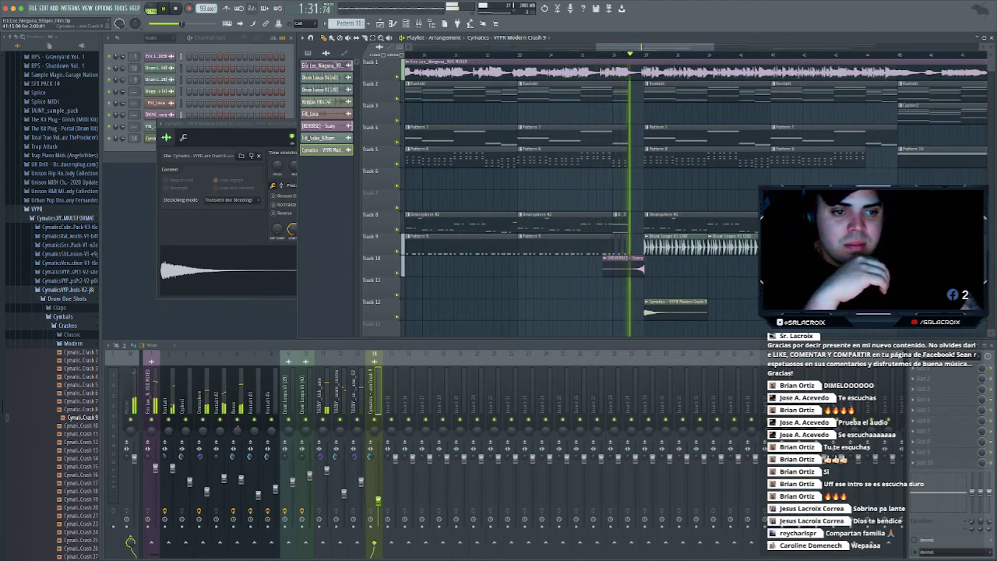
pyautogui.click(828, 318)
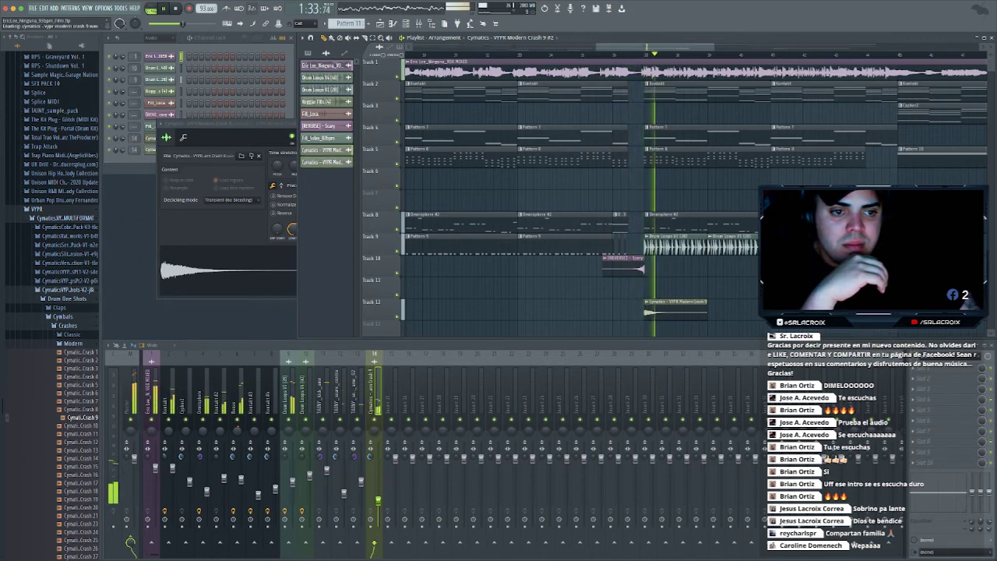
pyautogui.click(284, 223)
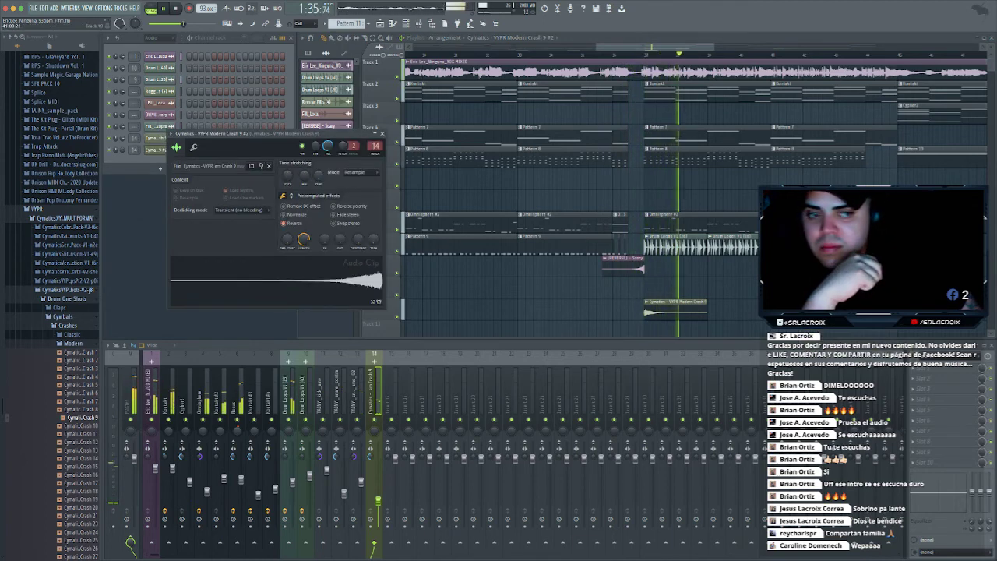
pyautogui.click(827, 310)
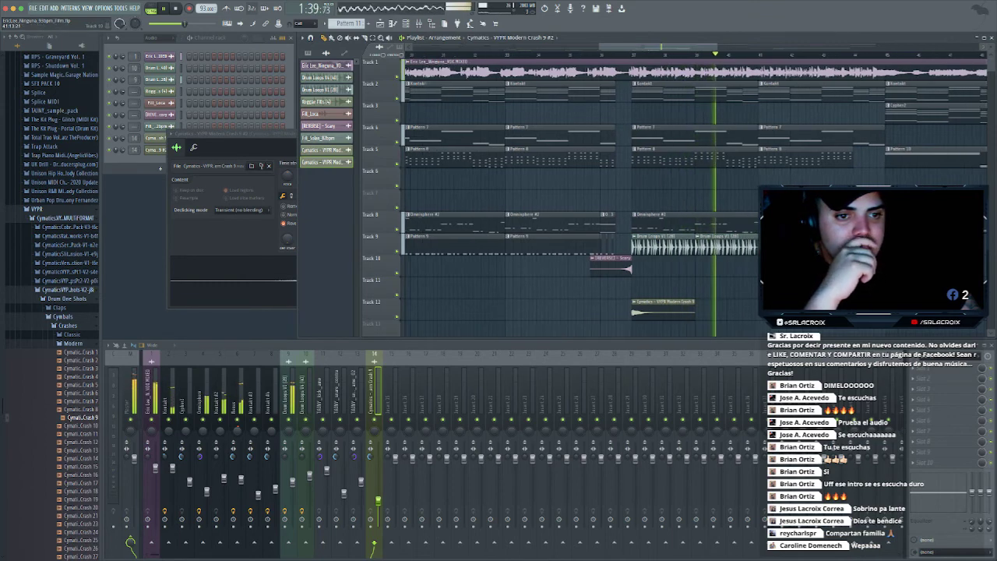
pyautogui.moveTo(708, 311); pyautogui.dragTo(667, 268)
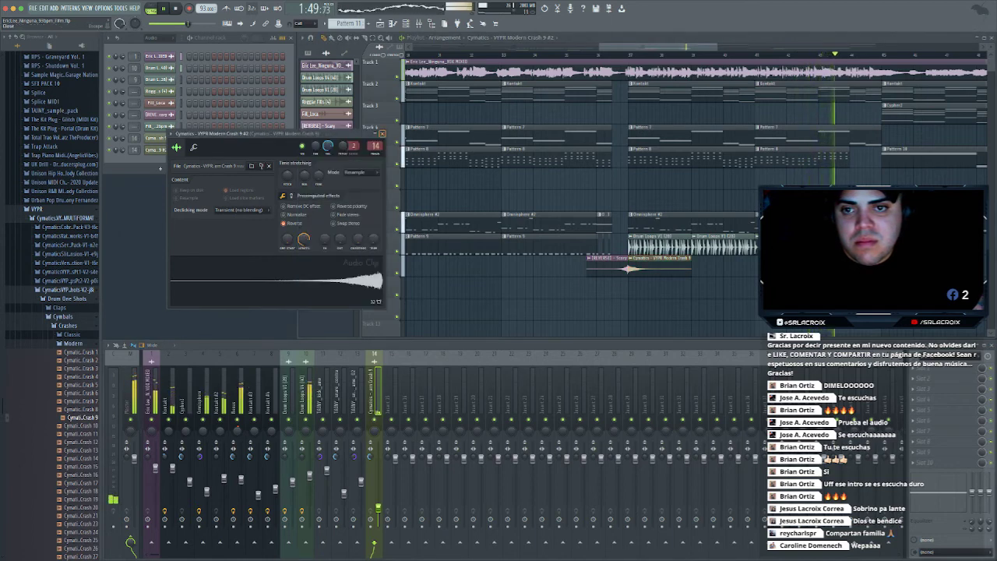
pyautogui.click(382, 134)
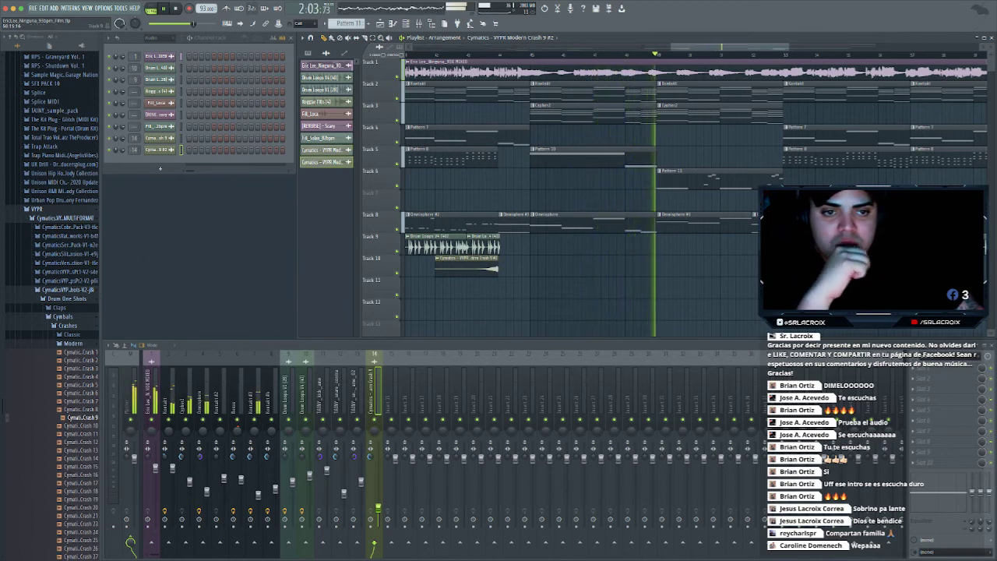
# Place normal crashes at bars 53 and 57, with reversed crashes leading into bar 53 and into the fill before bar 57
pyautogui.click(718, 266)
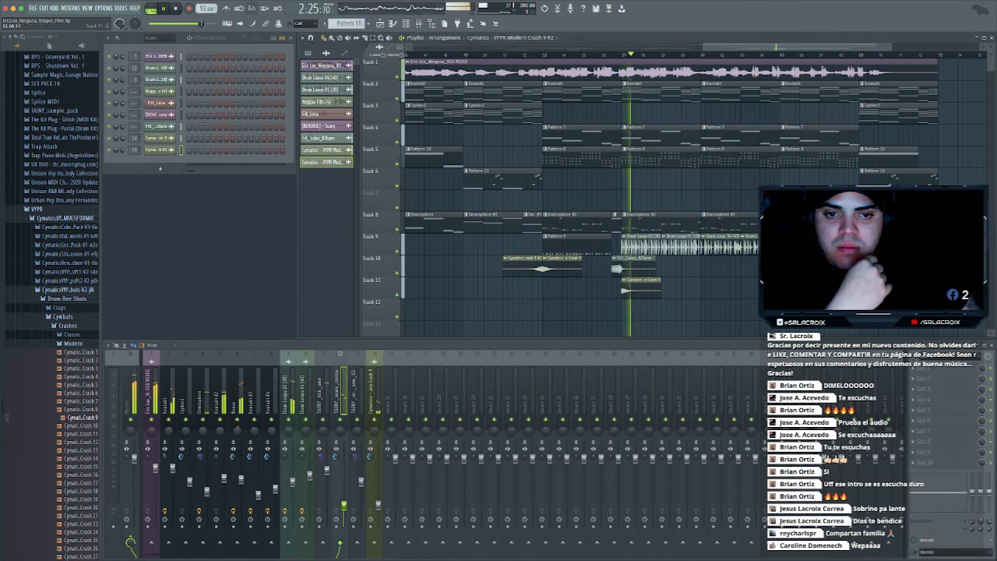
pyautogui.click(581, 289)
pyautogui.moveTo(581, 289); pyautogui.dragTo(575, 289)
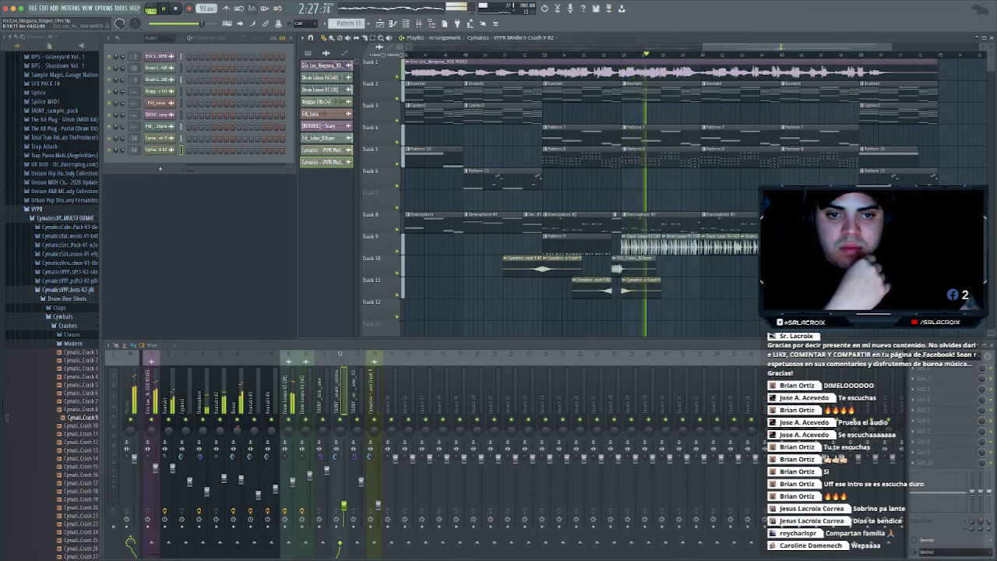
# Pick the normal Crash 9 clip and place a copy on Track 10 at bar 61
pyautogui.hscroll(2, 576, 289)
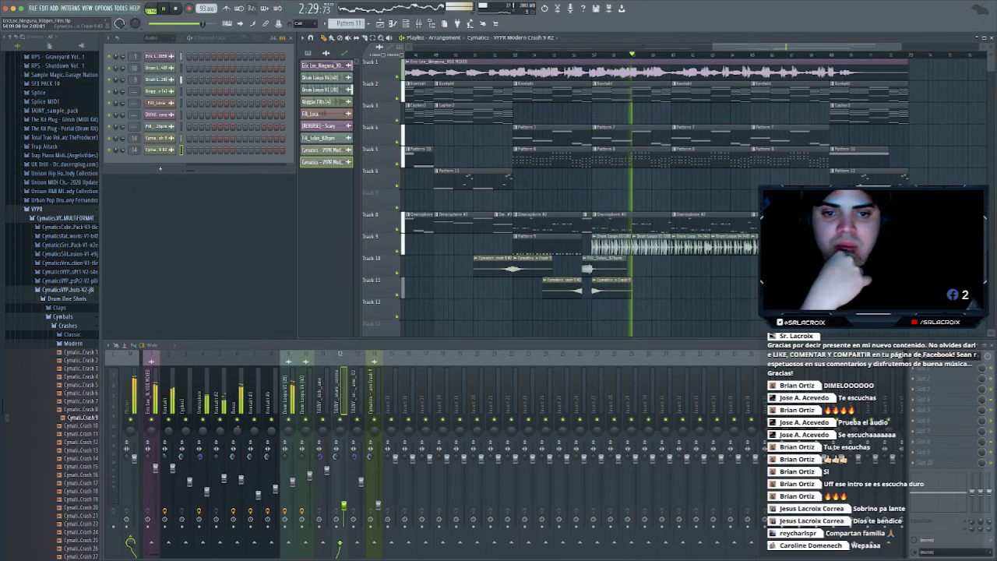
pyautogui.click(612, 289)
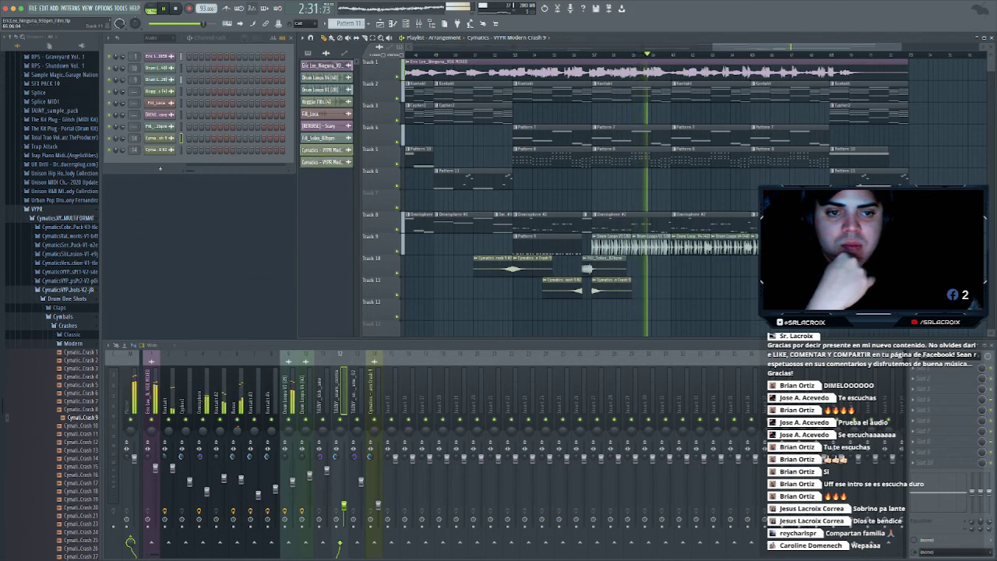
pyautogui.click(673, 268)
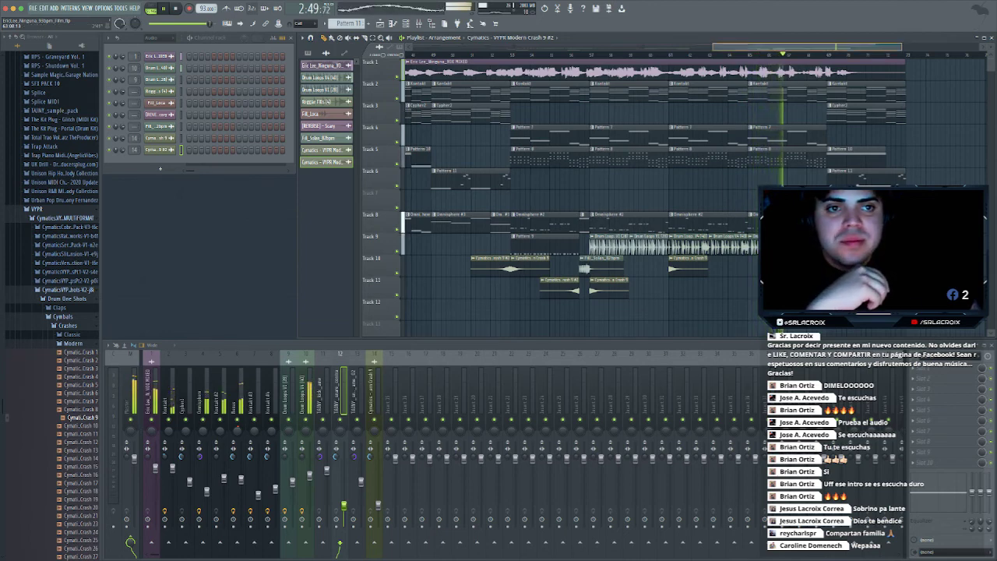
# Review the full arrangement as it plays to the end and collapse the VYPR sample folder
pyautogui.moveTo(714, 47); pyautogui.dragTo(411, 46)
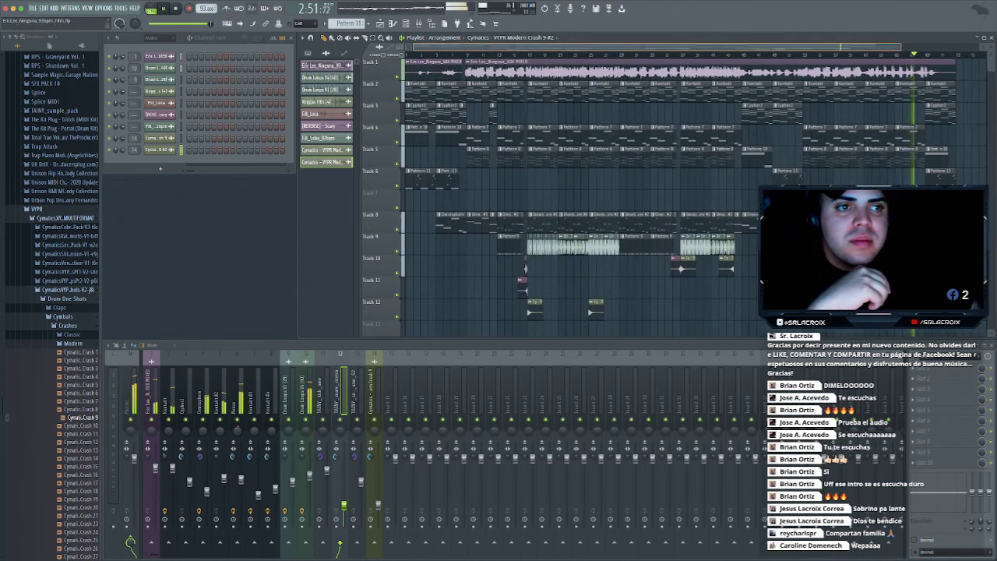
pyautogui.moveTo(901, 46); pyautogui.dragTo(875, 47)
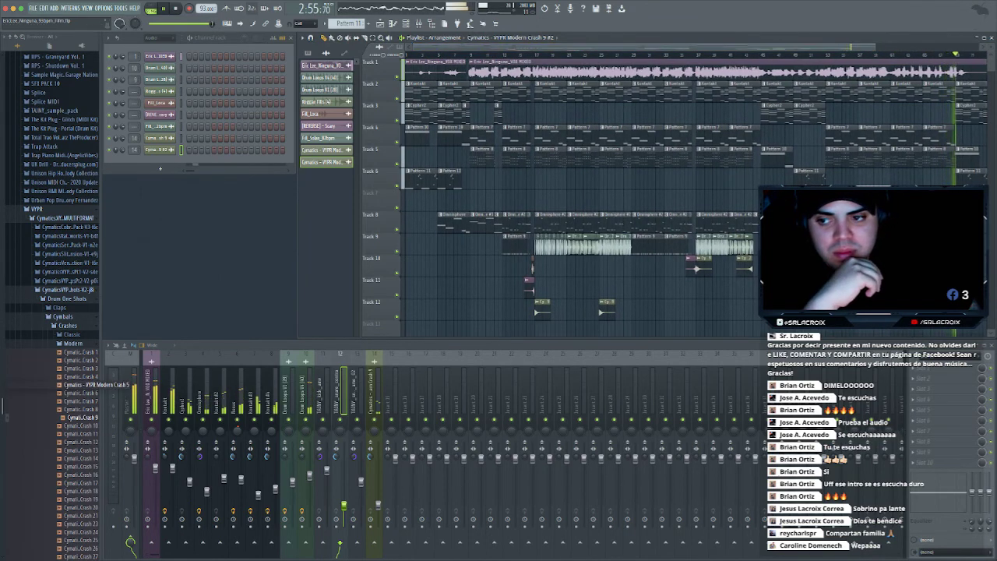
pyautogui.click(38, 209)
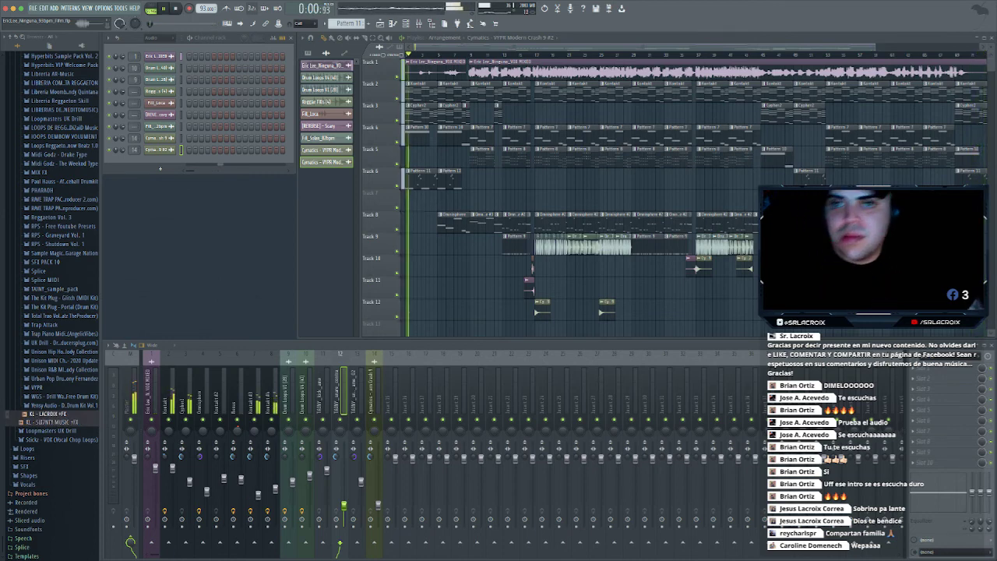
# Stop the playback and save the project
pyautogui.press('space')
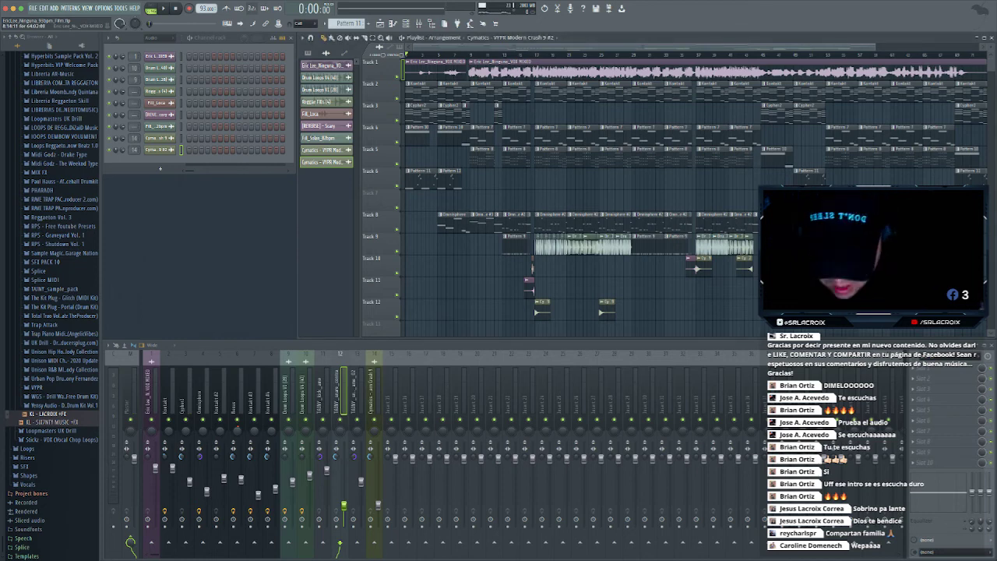
pyautogui.hscroll(2, 580, 195)
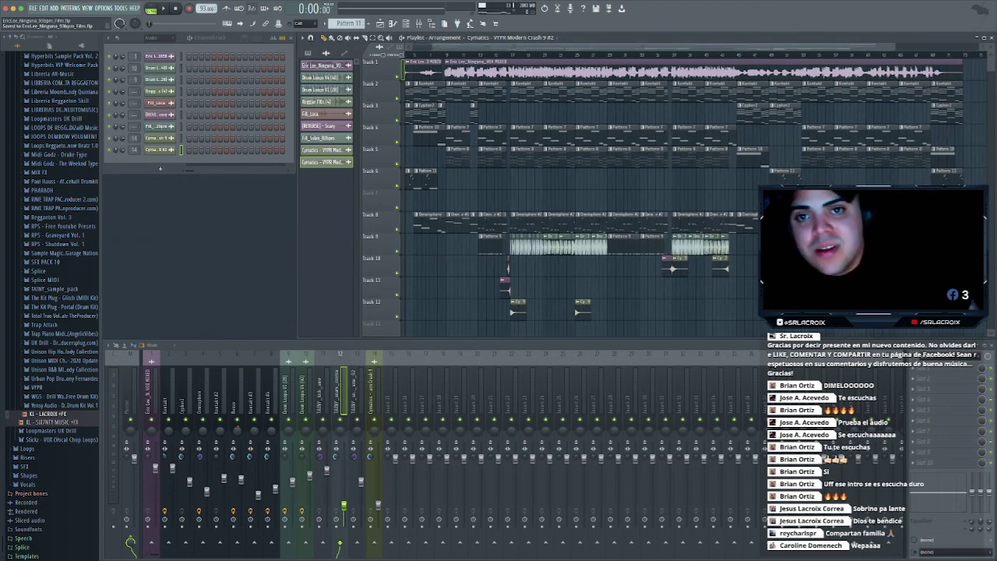
pyautogui.hscroll(-2, 686, 187)
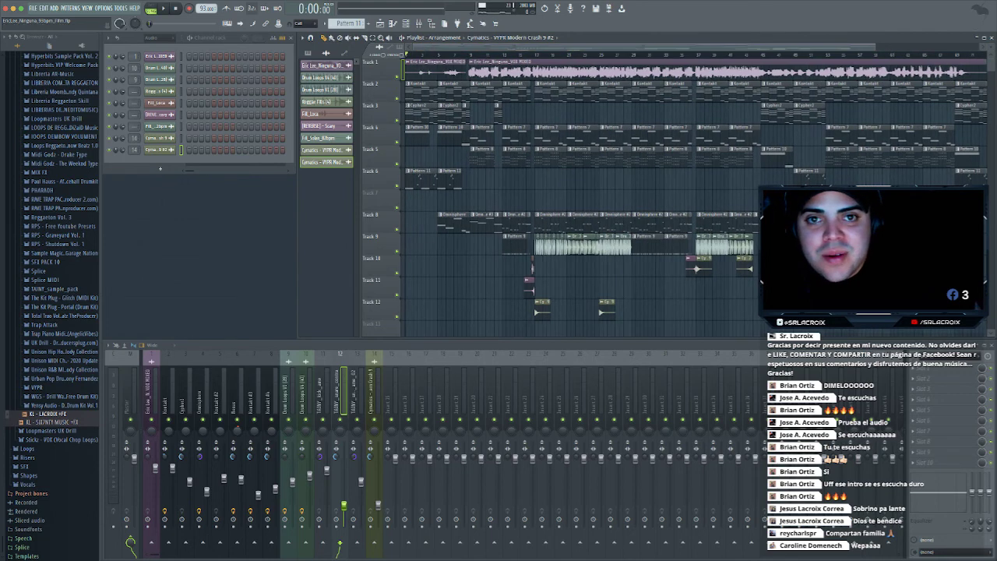
pyautogui.moveTo(874, 47)
pyautogui.mouseDown()
pyautogui.moveTo(899, 47)
pyautogui.moveTo(877, 47)
pyautogui.mouseUp()
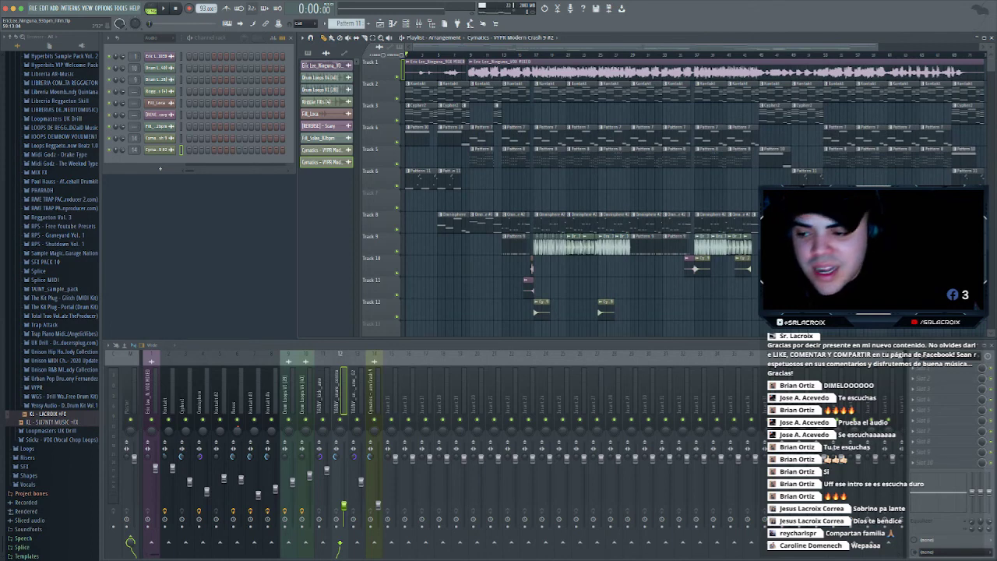